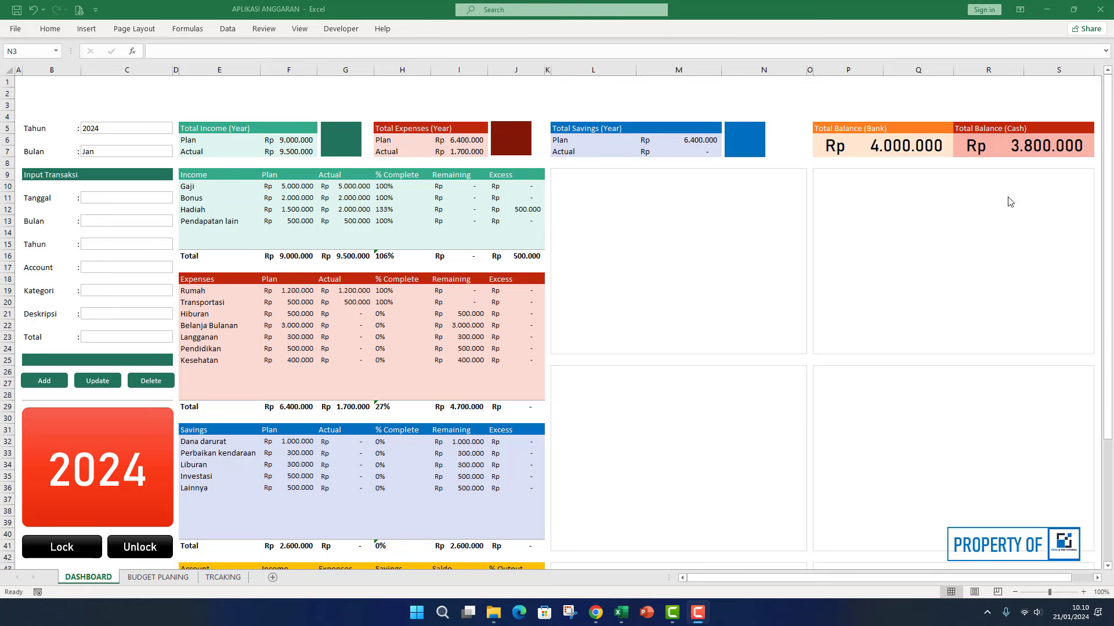
- Look over the TRCAKING and BUDGET PLANING sheets, then return to the DASHBOARD sheet
left_click(206, 583)
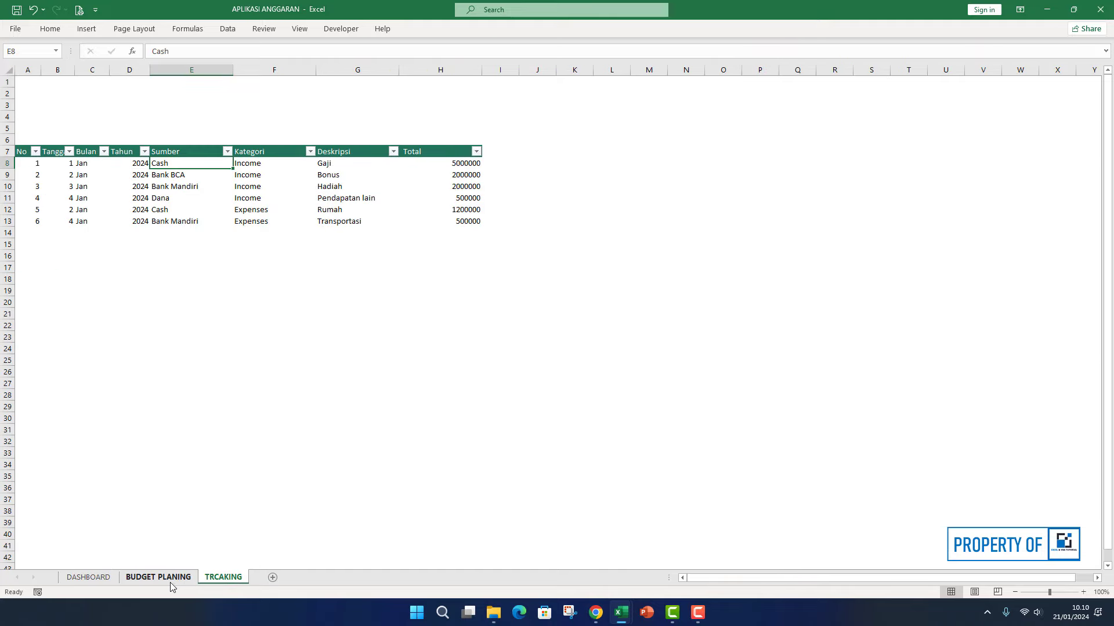
left_click(169, 582)
left_click(92, 583)
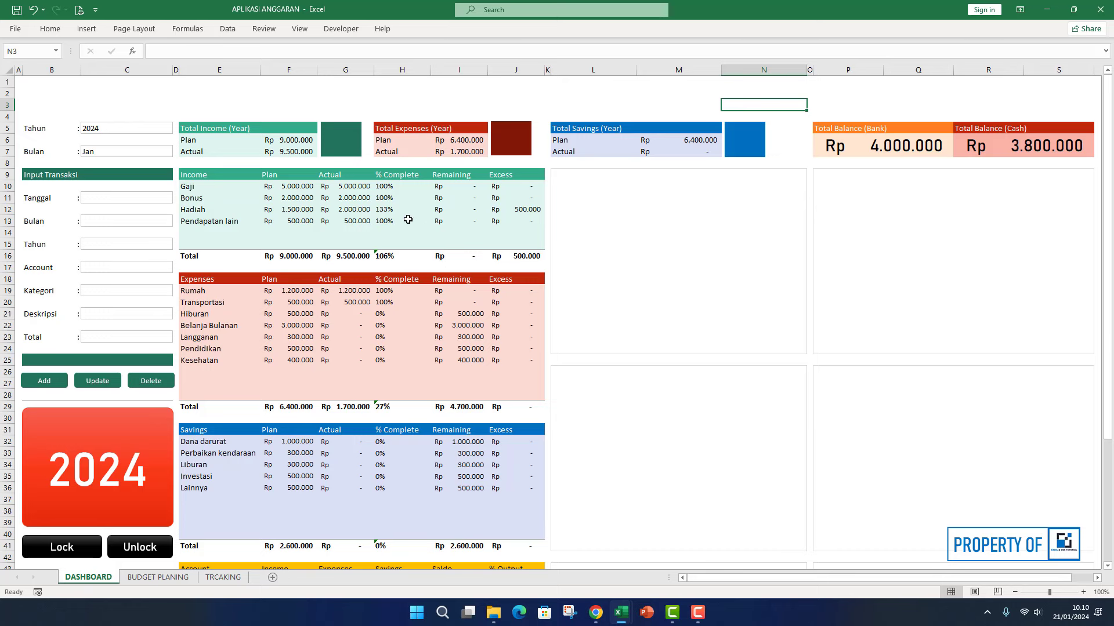
left_click(431, 109)
left_click(387, 118)
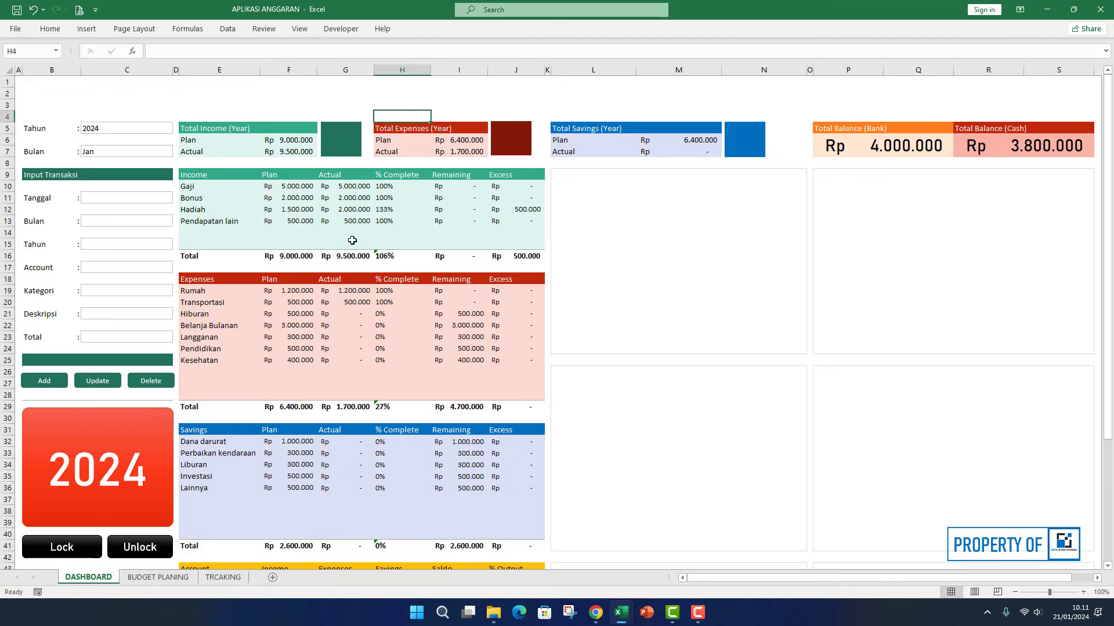
- Examine the full formulas in the Actual columns of the Income, Expenses and Savings tables on the dashboard
left_click(349, 200)
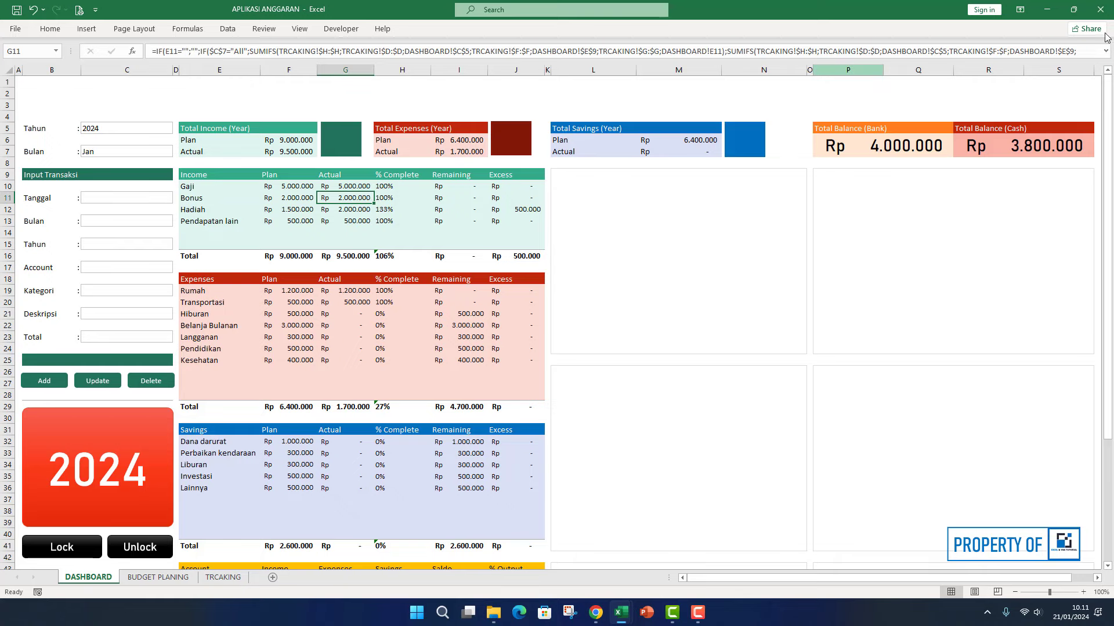
left_click(1106, 54)
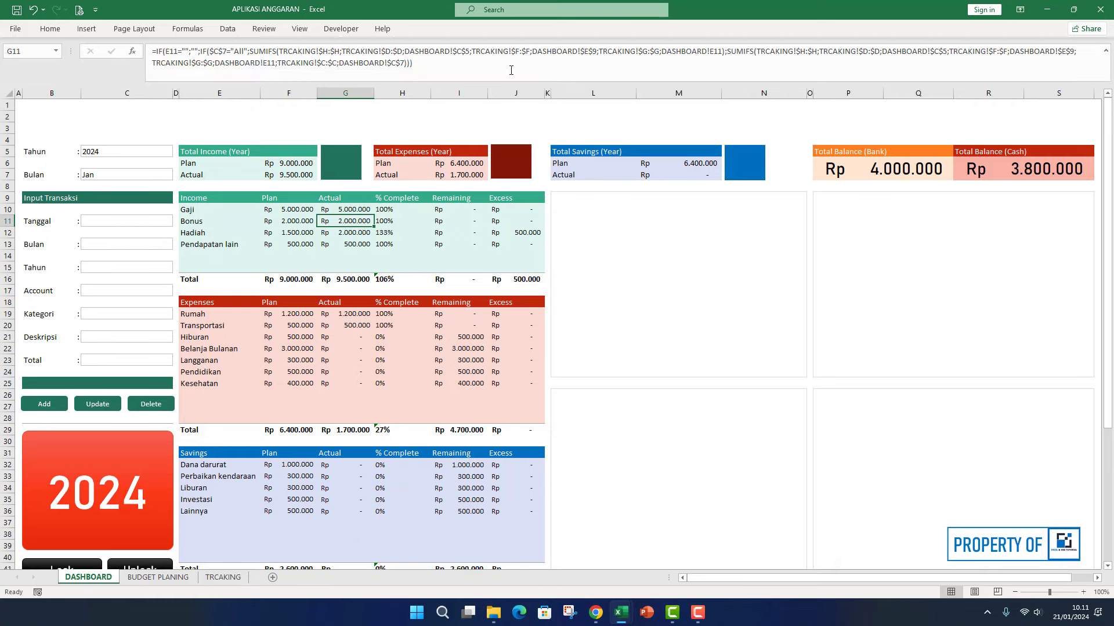
left_click(348, 237)
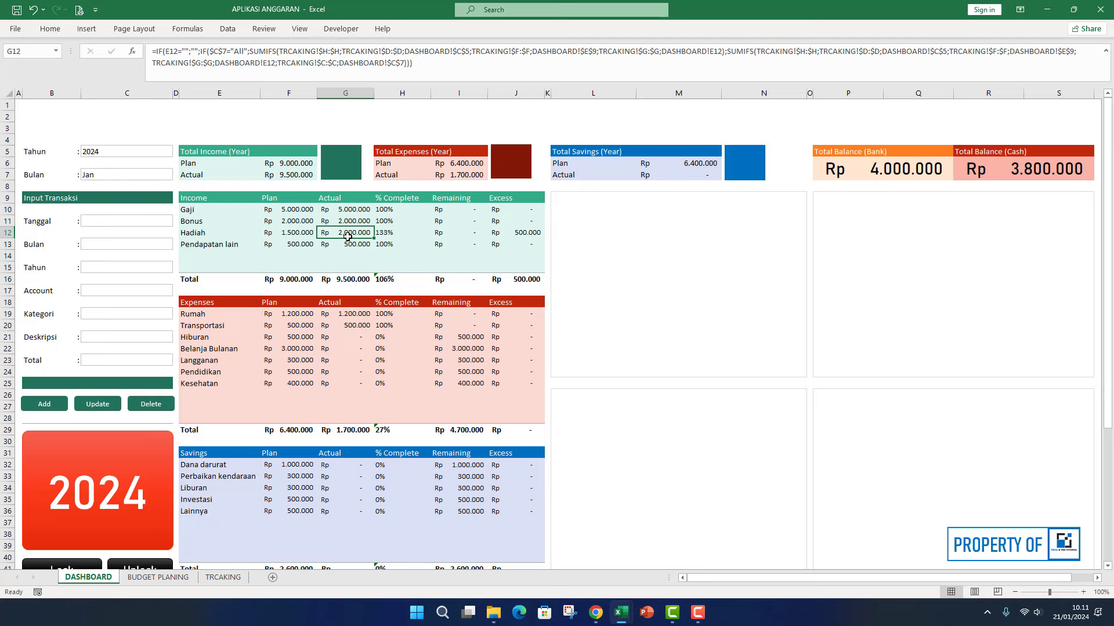
left_click_drag(343, 211, 338, 250)
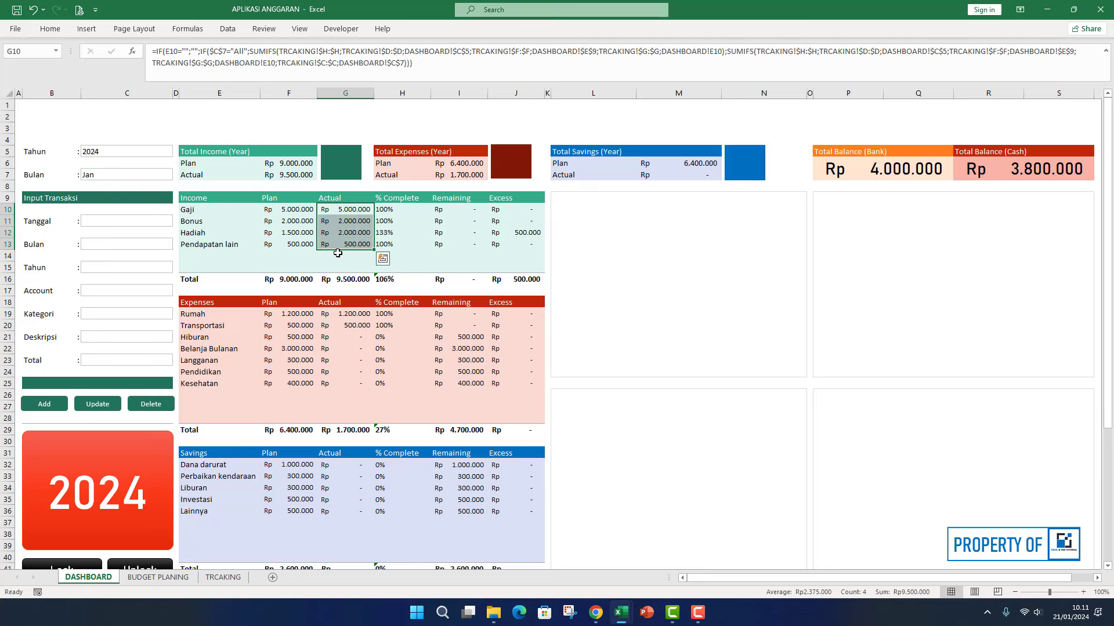
left_click_drag(342, 316, 344, 389)
left_click_drag(345, 464, 343, 525)
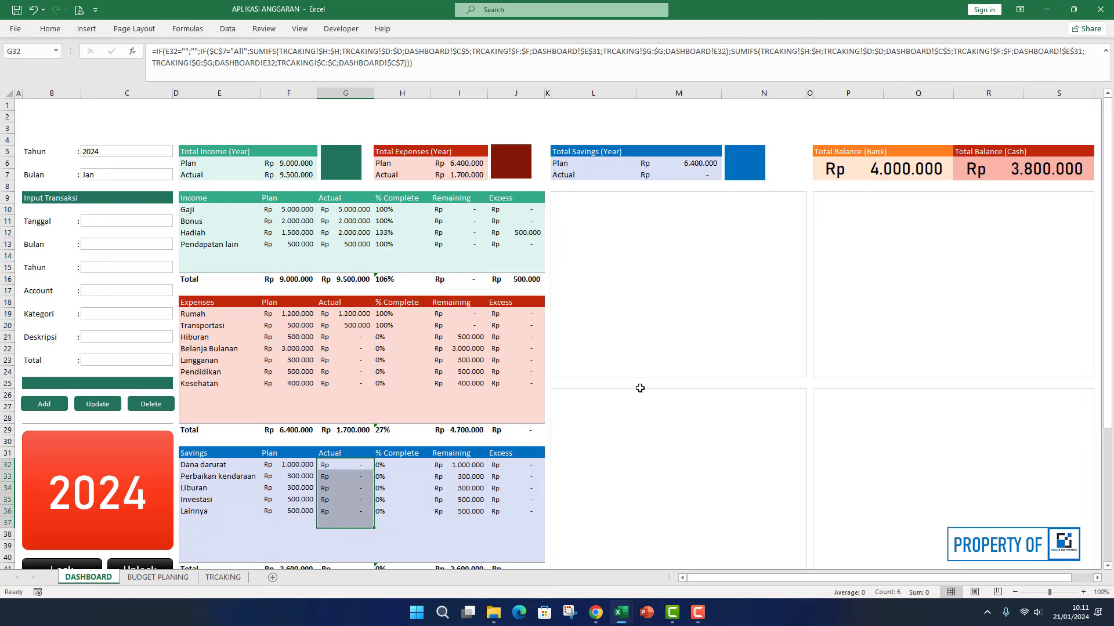
left_click(654, 326)
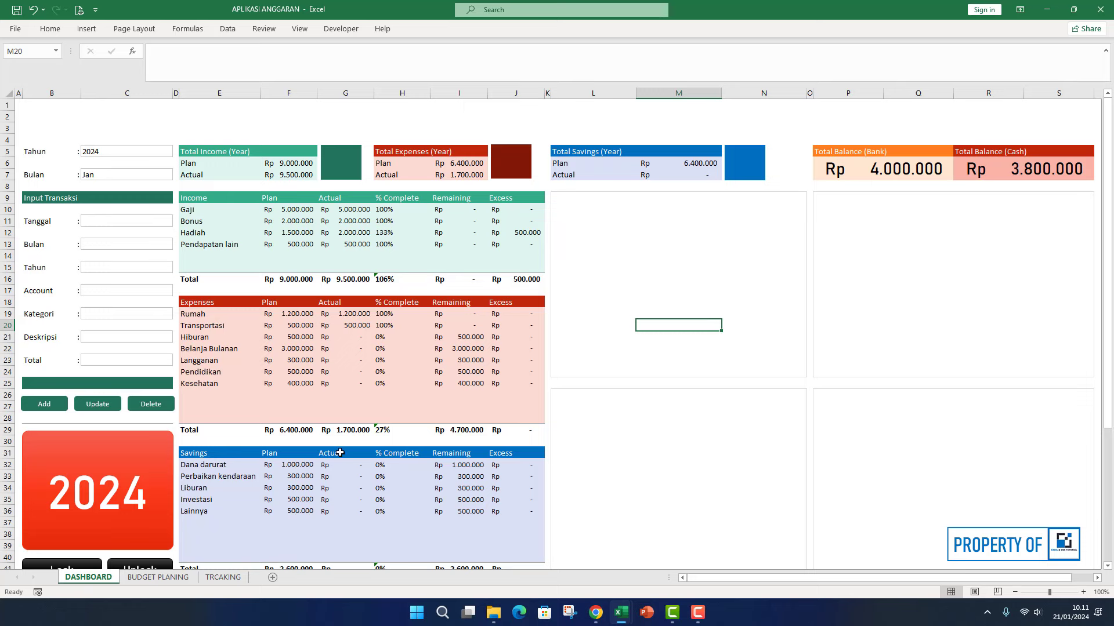
scroll(348, 429, "down", 3)
scroll(348, 427, "up", 3)
left_click(583, 121)
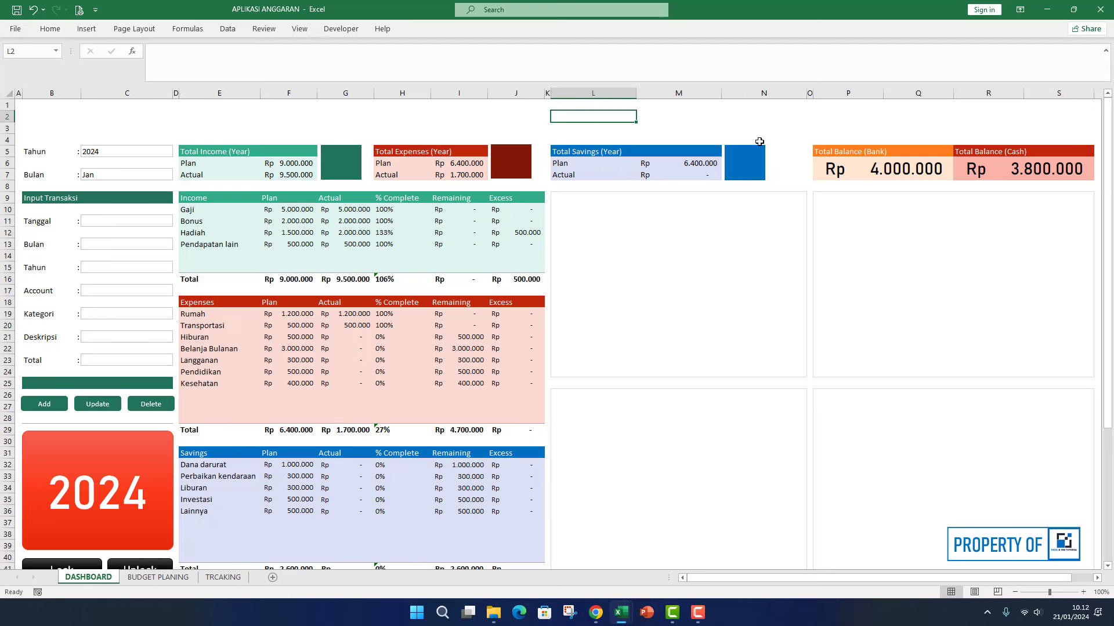
left_click(1108, 52)
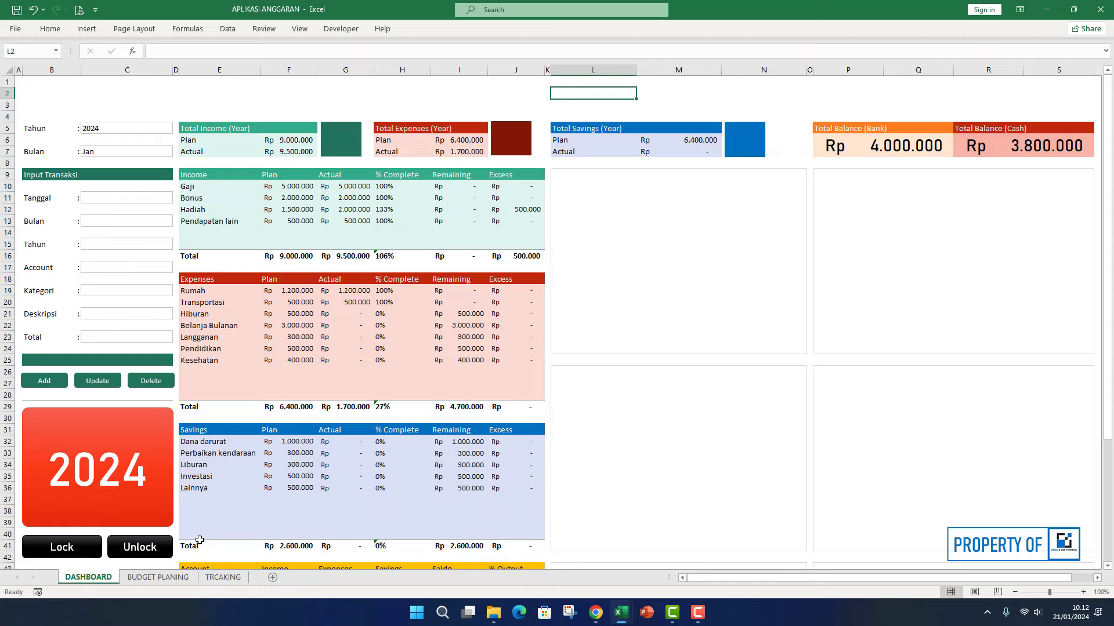
- On the BUDGET PLANING sheet, widen column R slightly and fill cell R9 beside the Income Total header with near-black
left_click(158, 578)
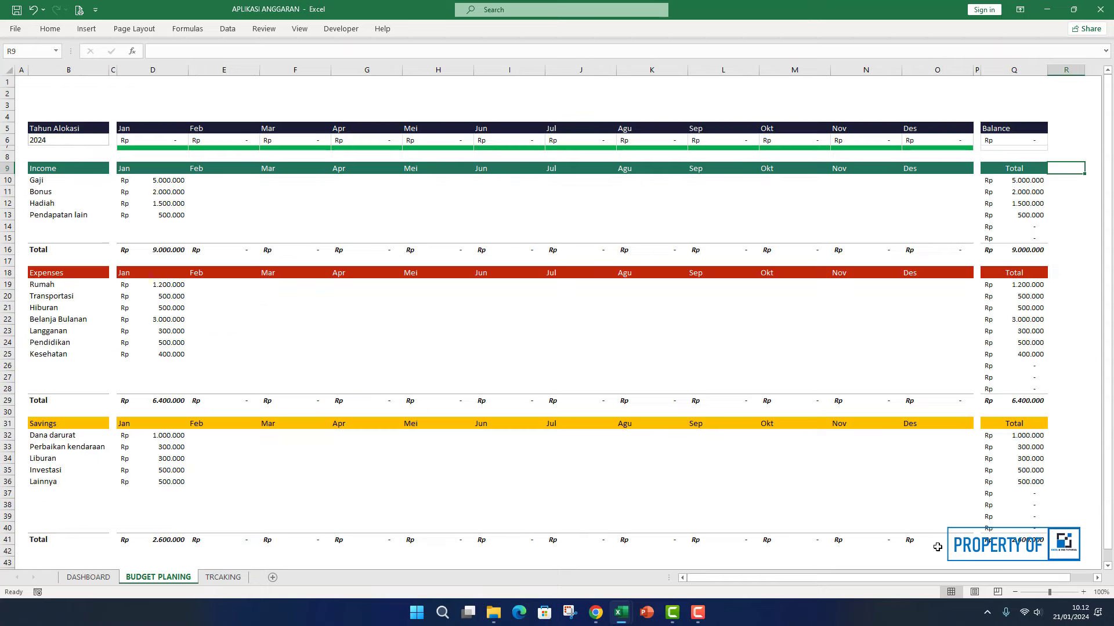
left_click(1096, 579)
left_click(1096, 579)
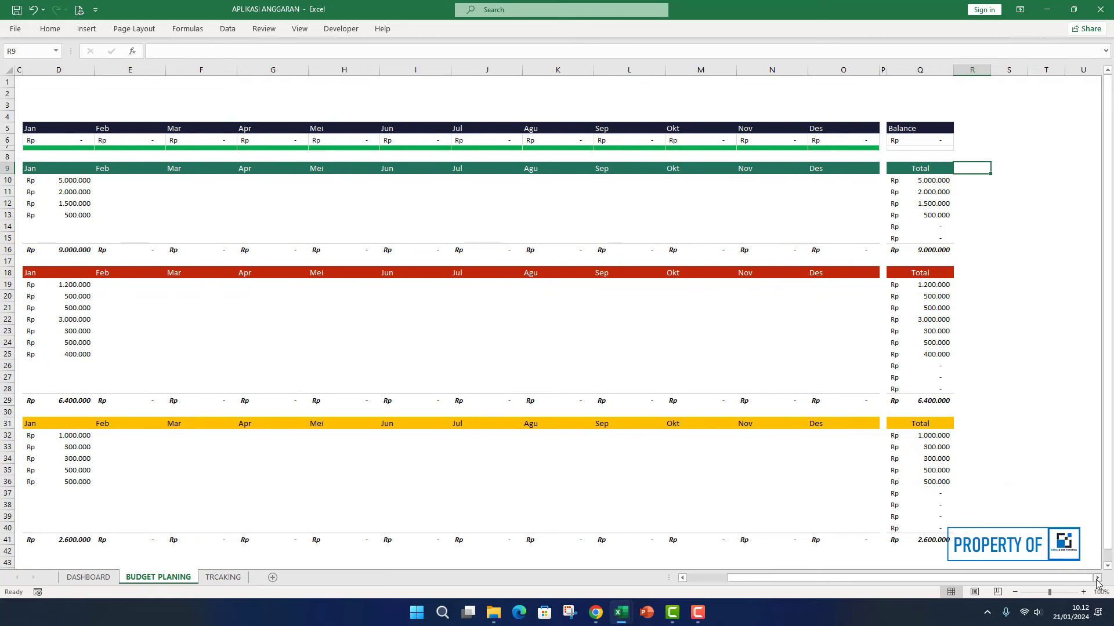
left_click(1097, 579)
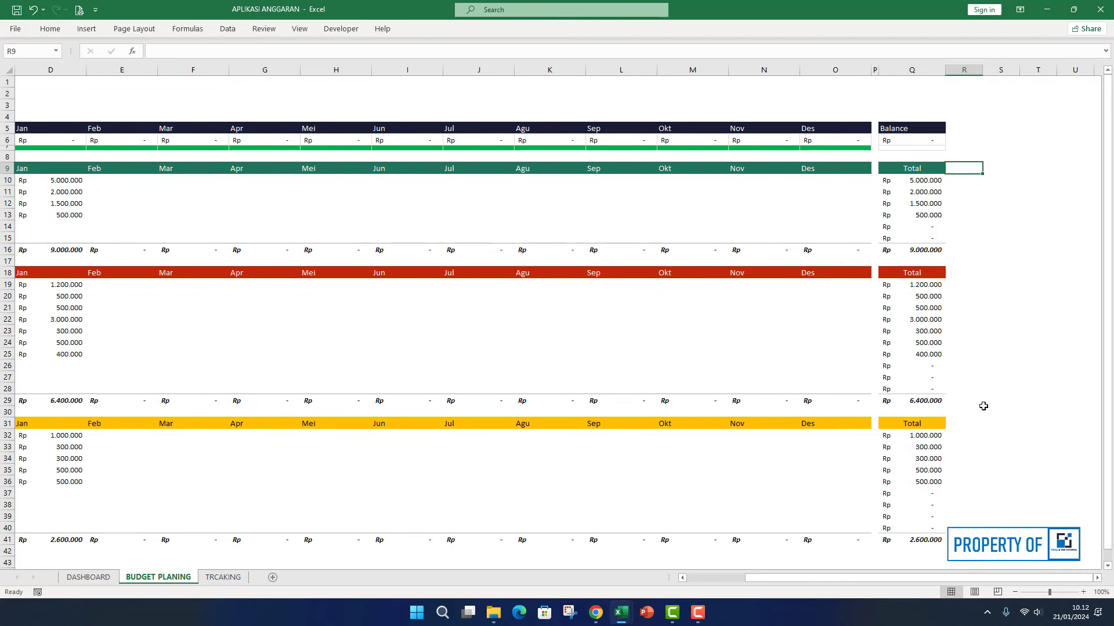
left_click_drag(982, 70, 996, 70)
left_click(45, 34)
left_click(198, 69)
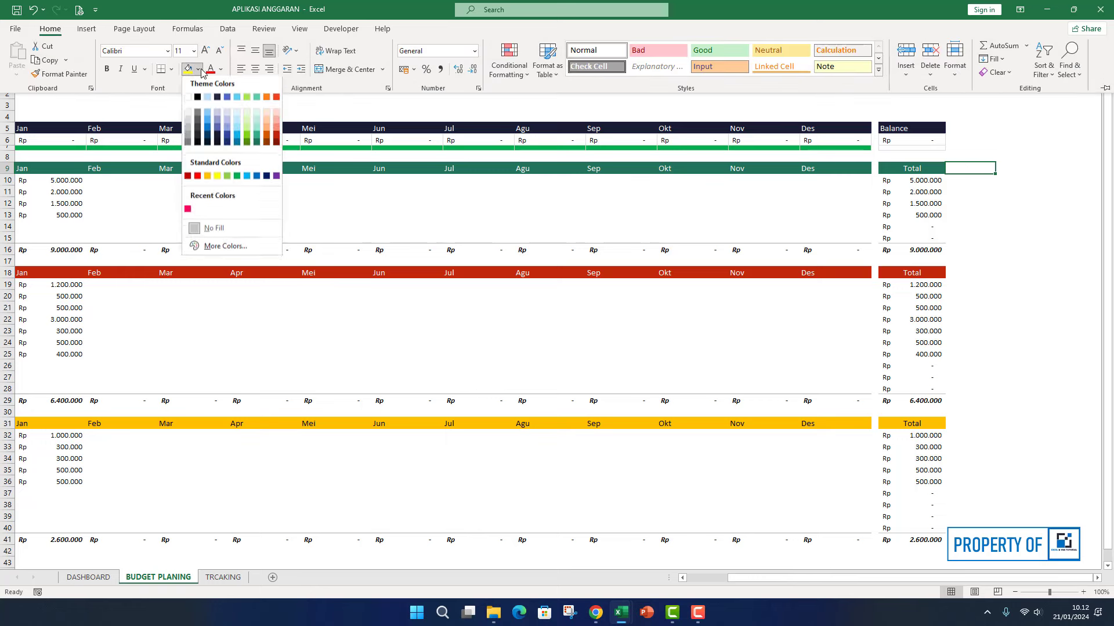
left_click(198, 141)
left_click(964, 171)
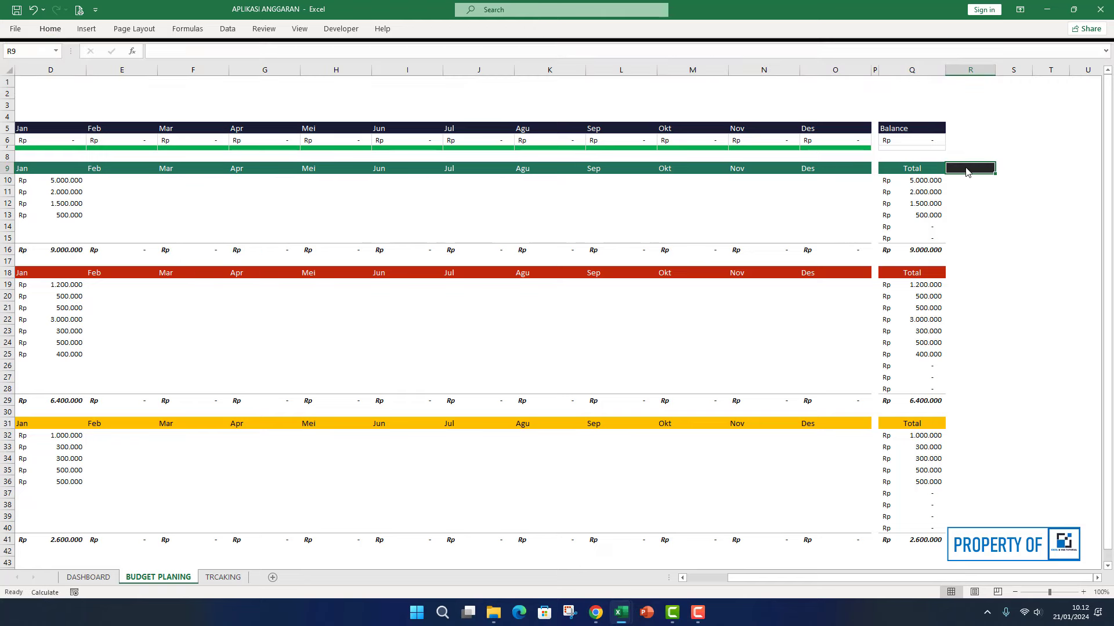
- Copy the dark formatting of R9 to cells R18 and R31 beside the Expenses and Savings Total headers
right_click(971, 173)
left_click(996, 192)
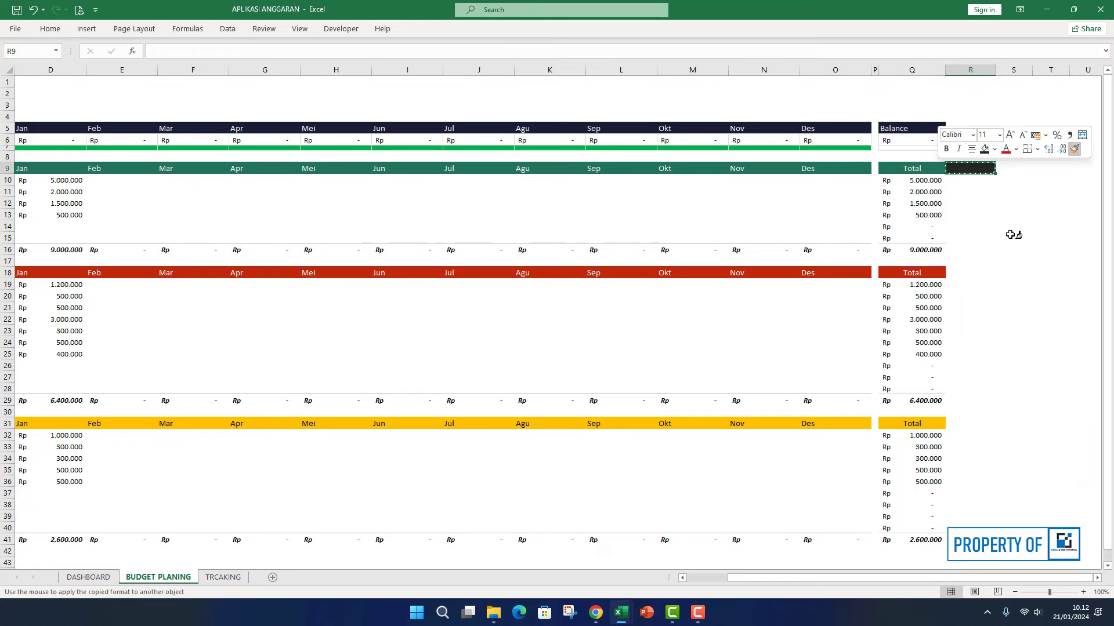
left_click(966, 273)
key("Return")
right_click(965, 273)
left_click(1075, 255)
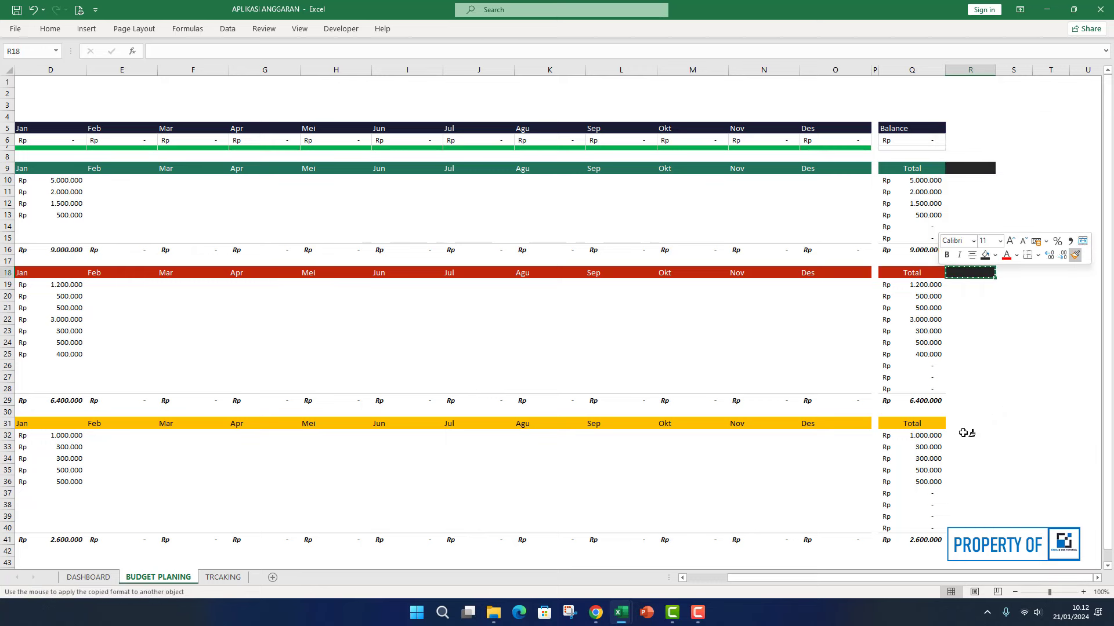
left_click(963, 427)
left_click(986, 393)
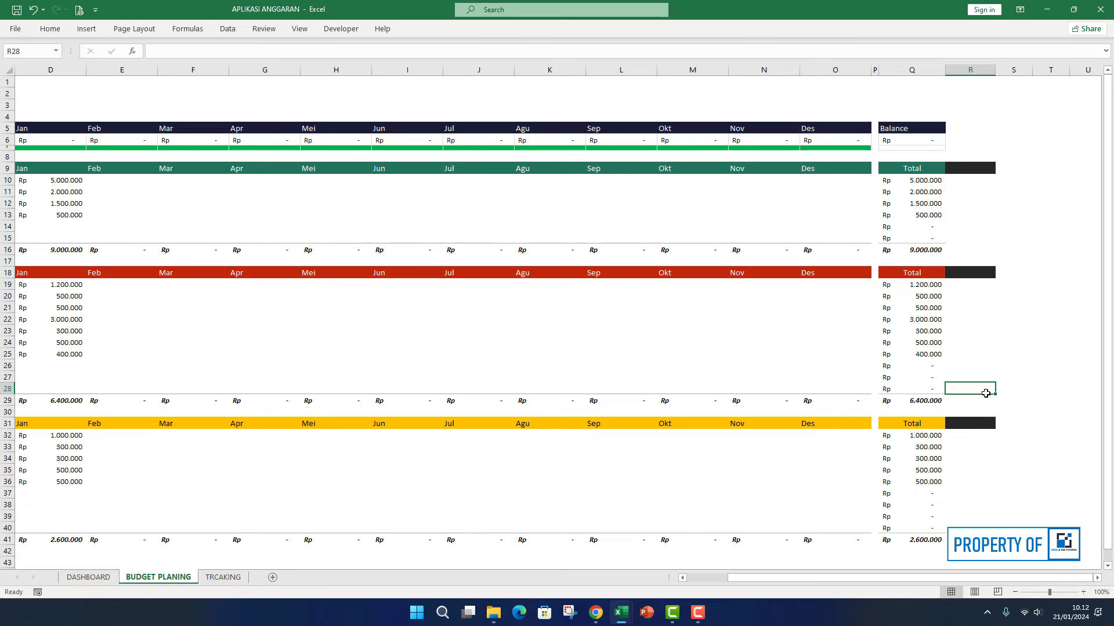
left_click(993, 168)
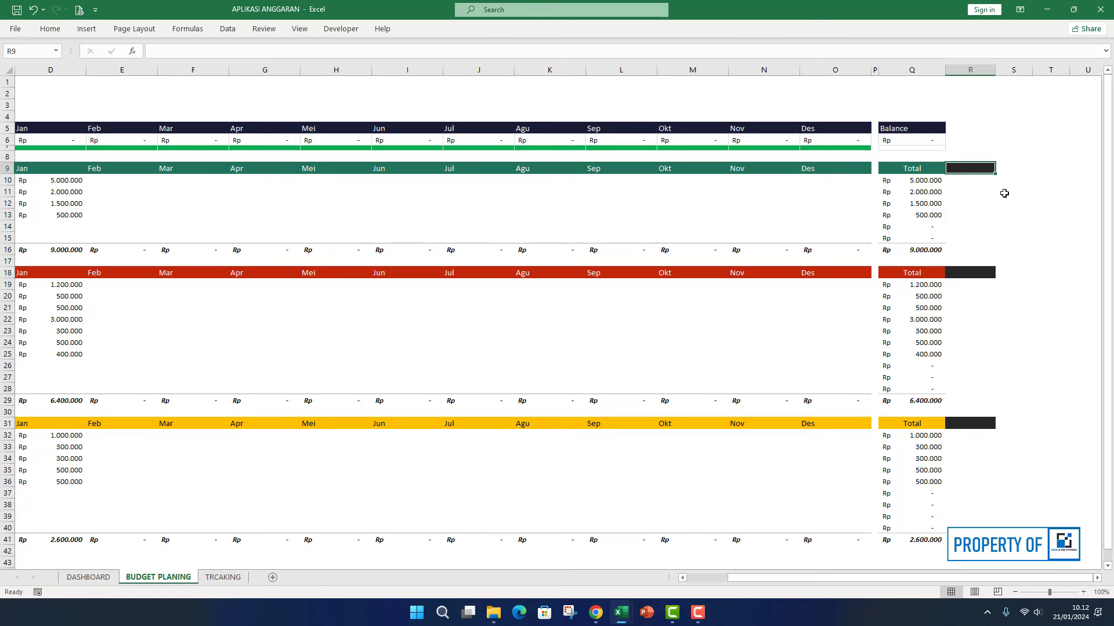
type("=")
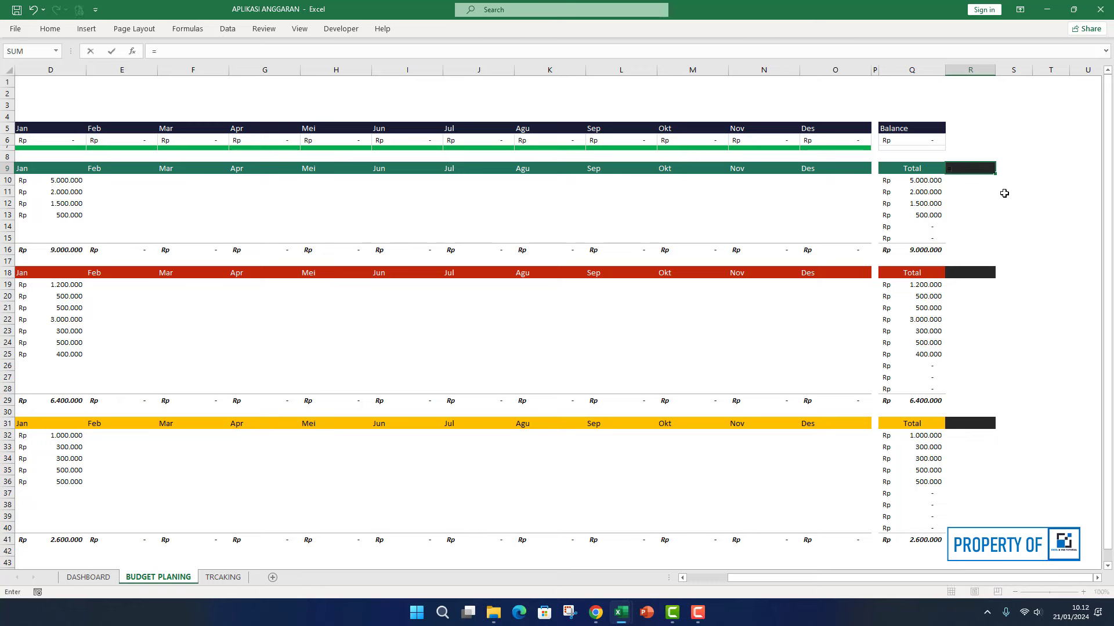
key("Escape")
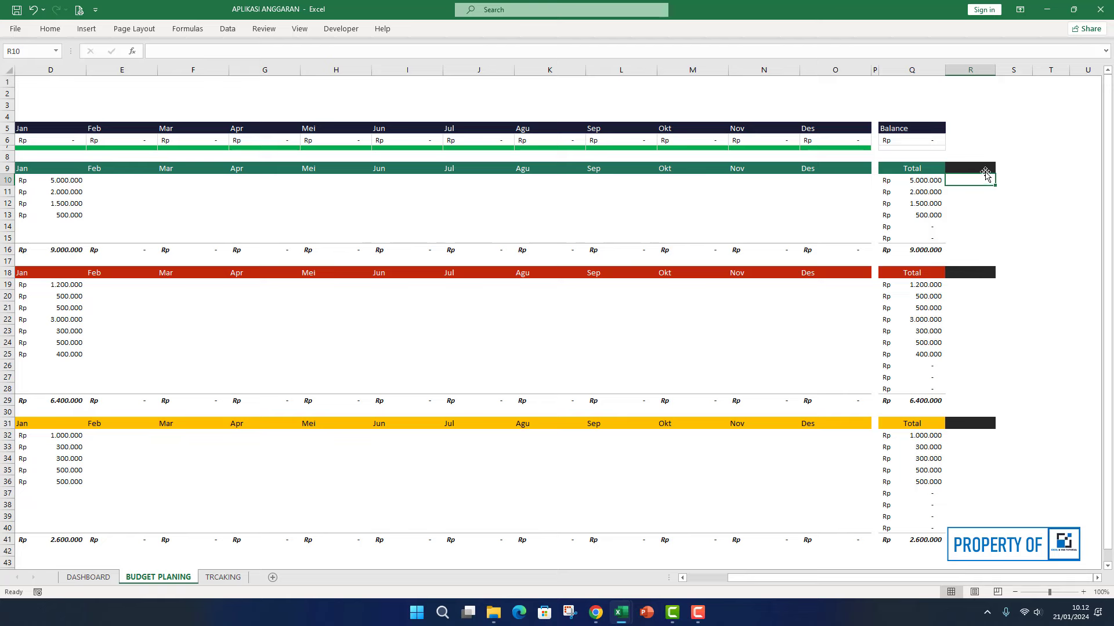
- Set the font color of the dark cells R9, R18 and R31 to white
left_click(50, 28)
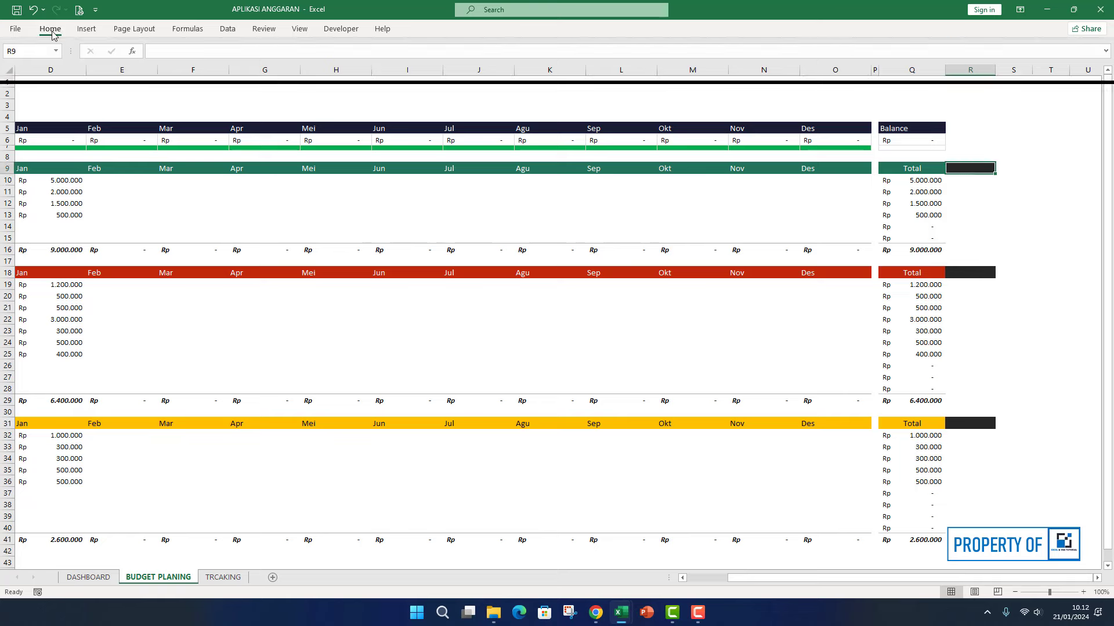
left_click(221, 69)
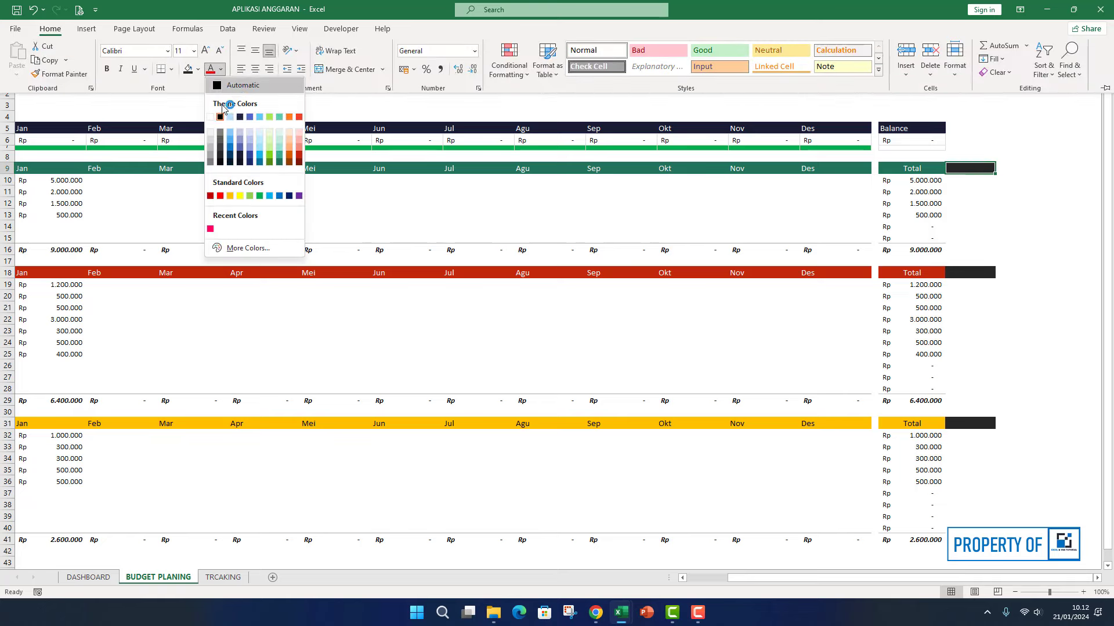
left_click(210, 117)
right_click(970, 169)
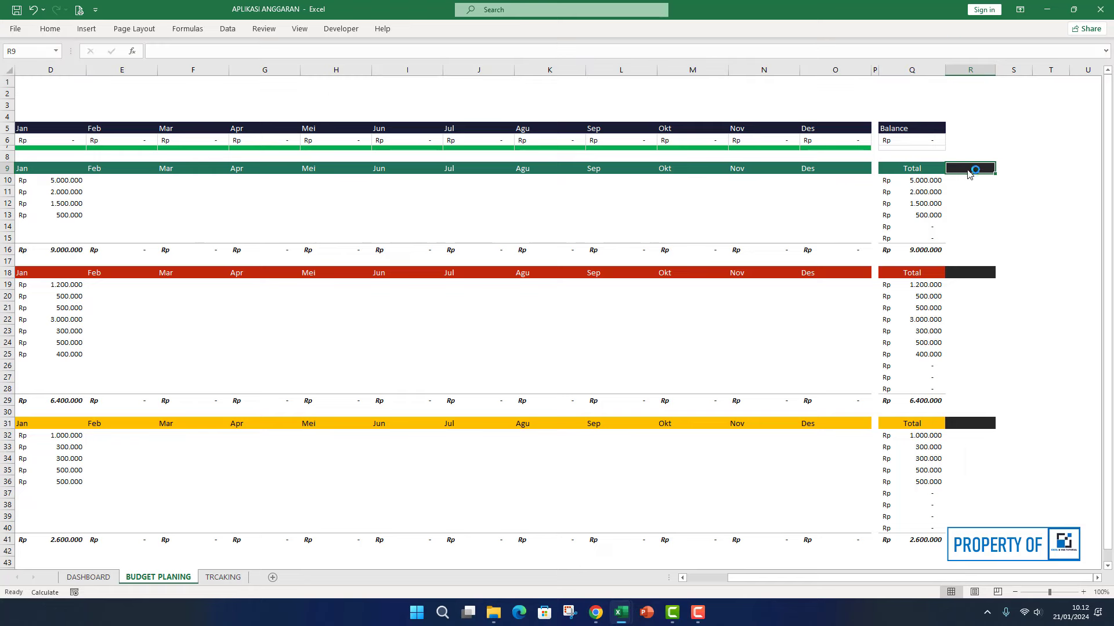
left_click(957, 261)
left_click(966, 272)
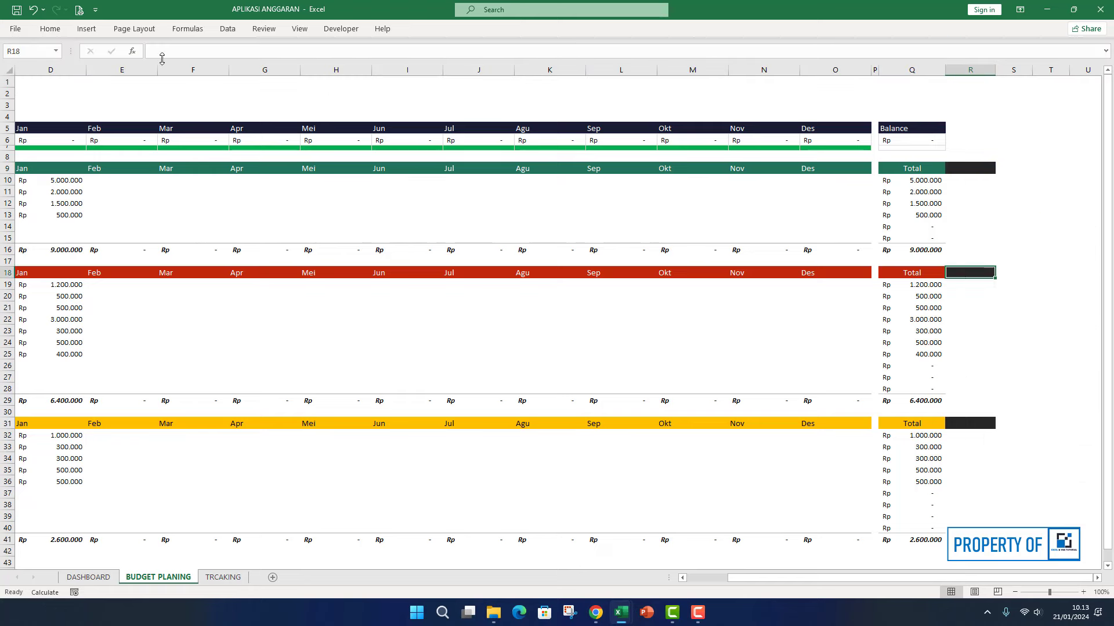
left_click(50, 28)
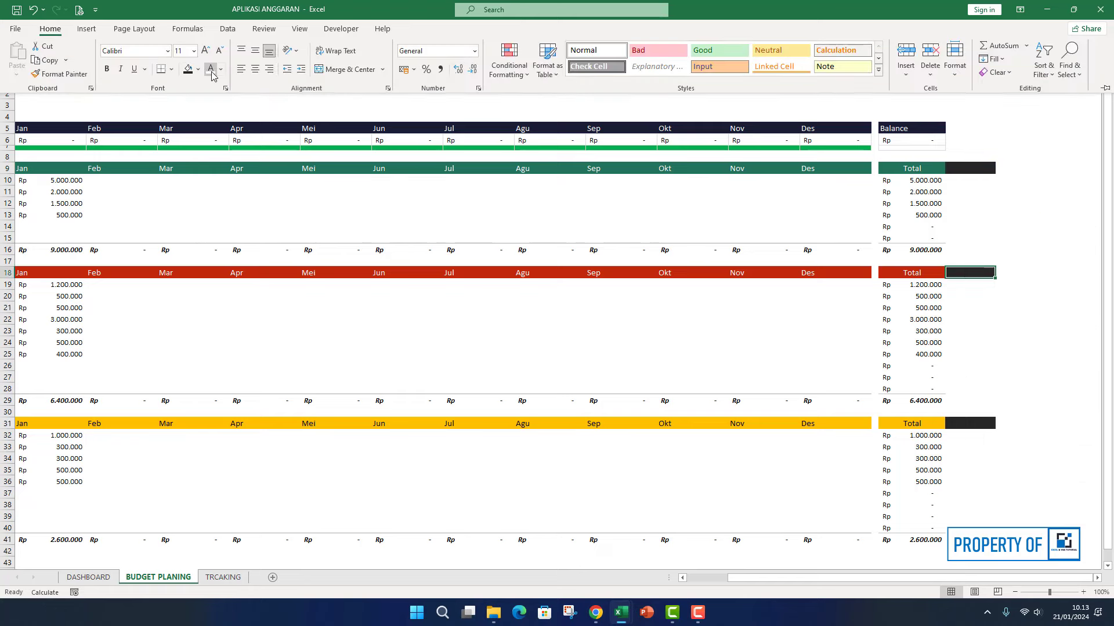
left_click(970, 423)
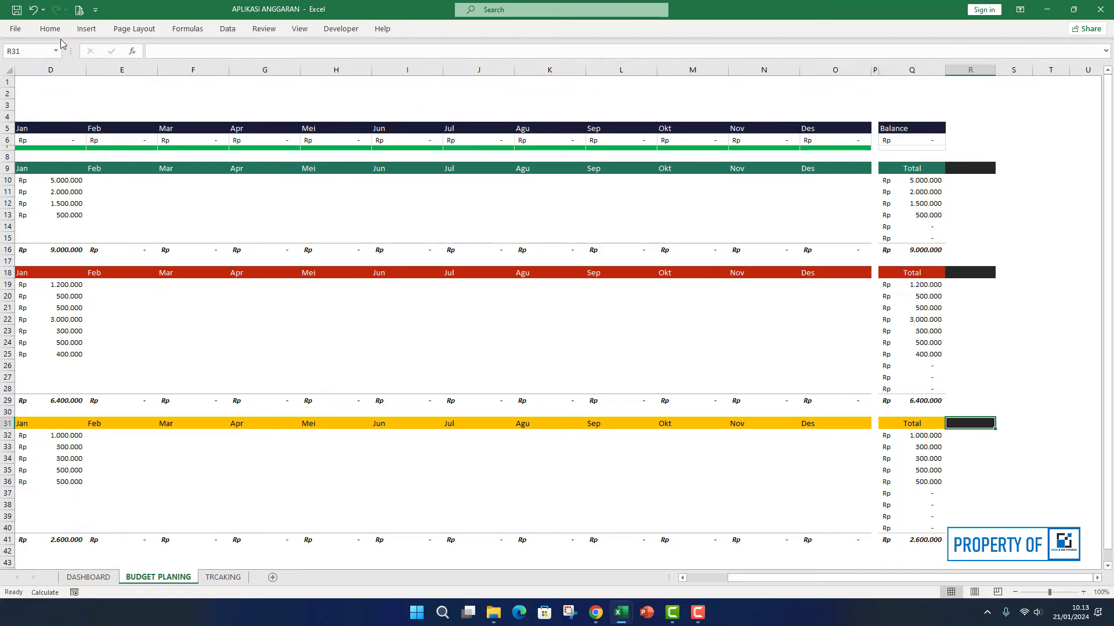
left_click(50, 29)
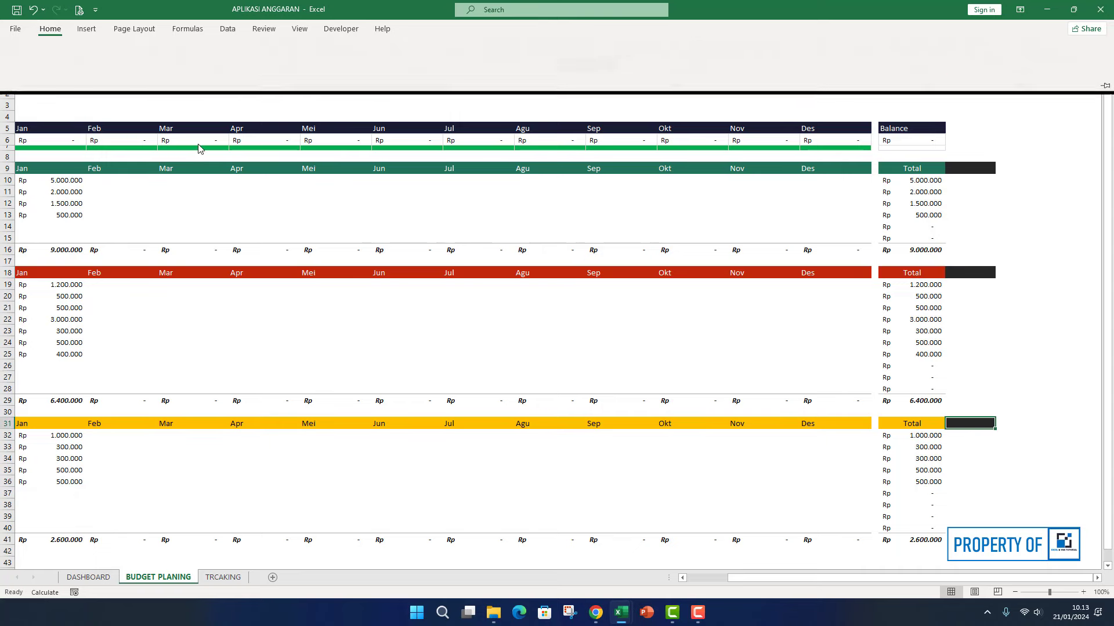
- Enter =DASHBOARD!F7/DASHBOARD!F6 in cell R9 to divide the year's actual income by its plan
left_click(978, 171)
left_click(978, 170)
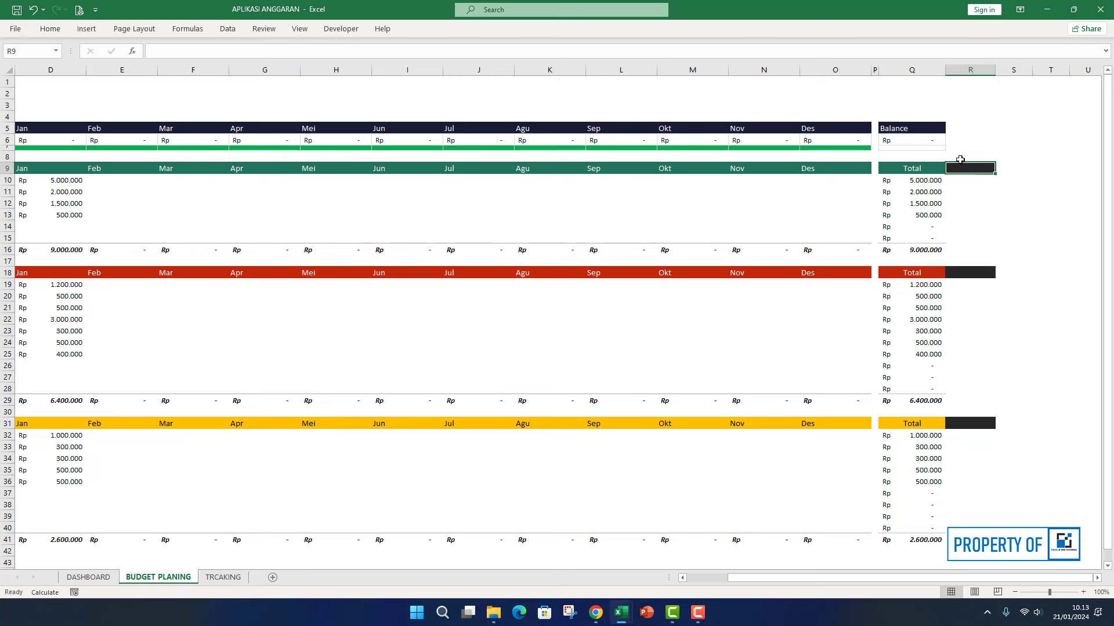
type("=")
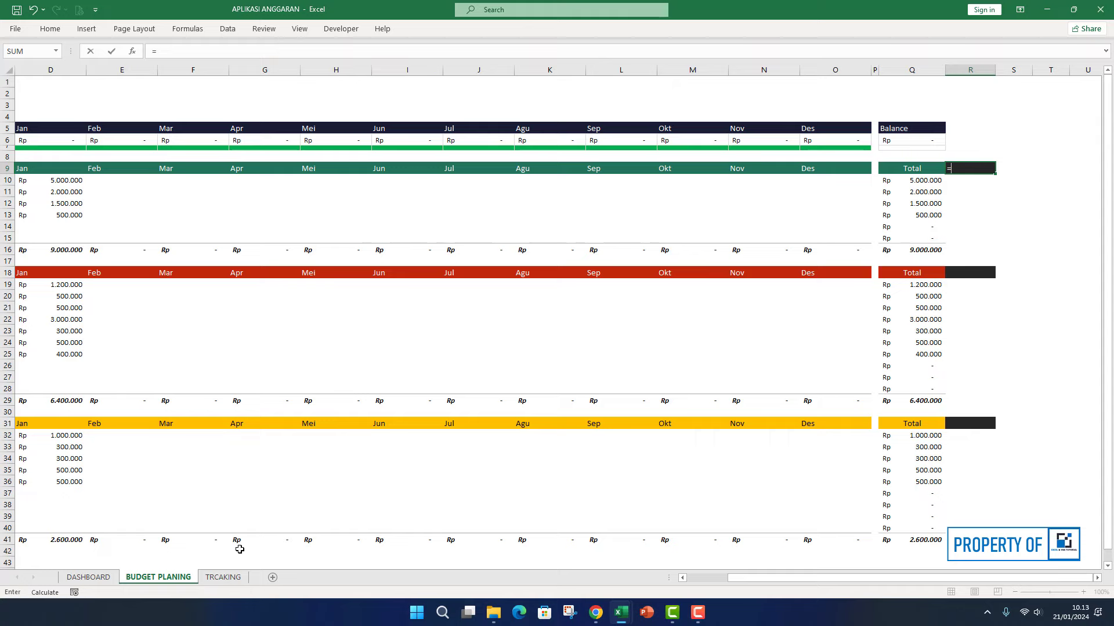
left_click(88, 577)
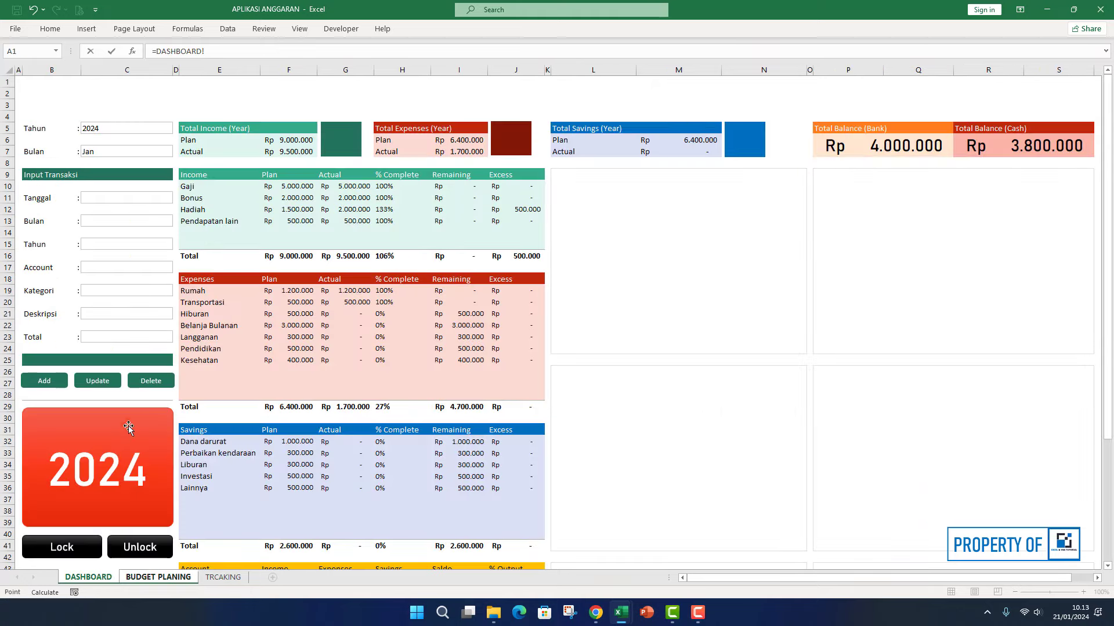
left_click(296, 153)
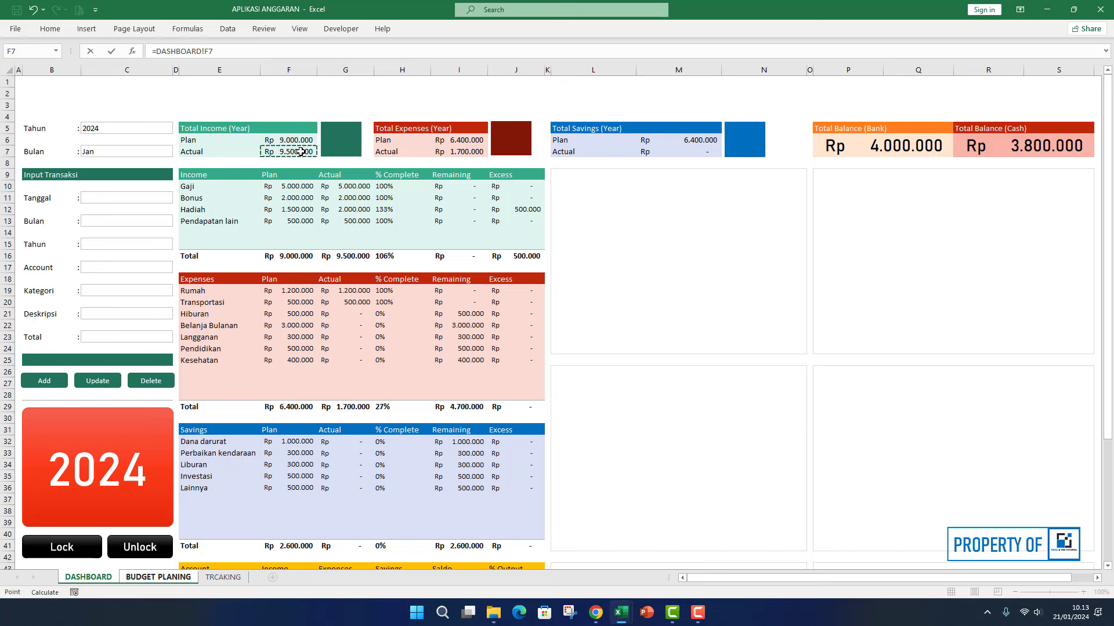
type("/")
left_click(293, 139)
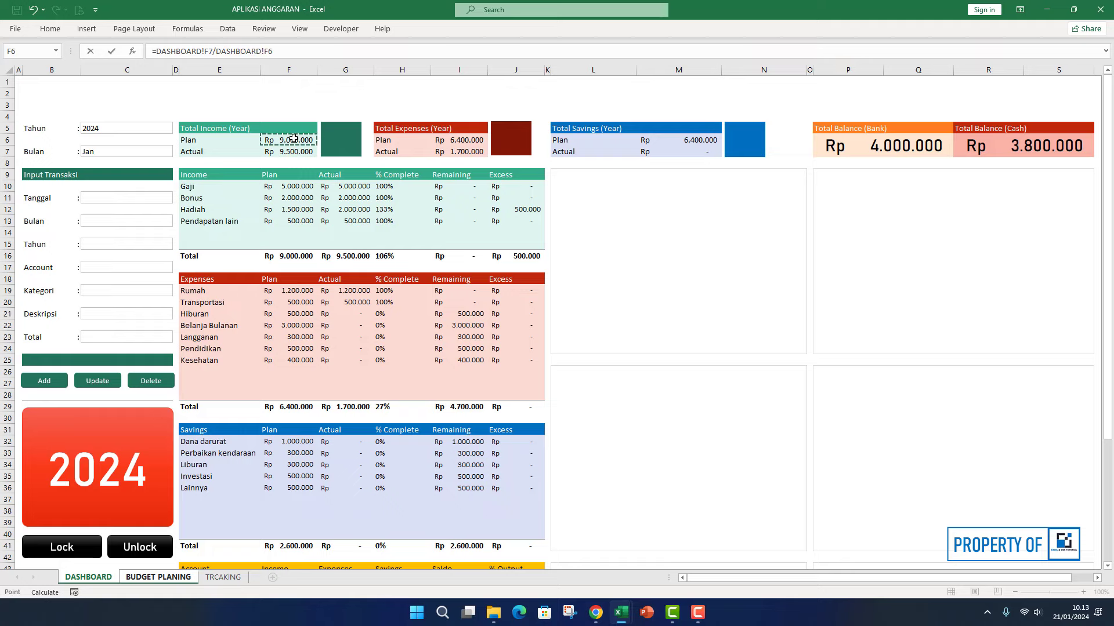
key("Return")
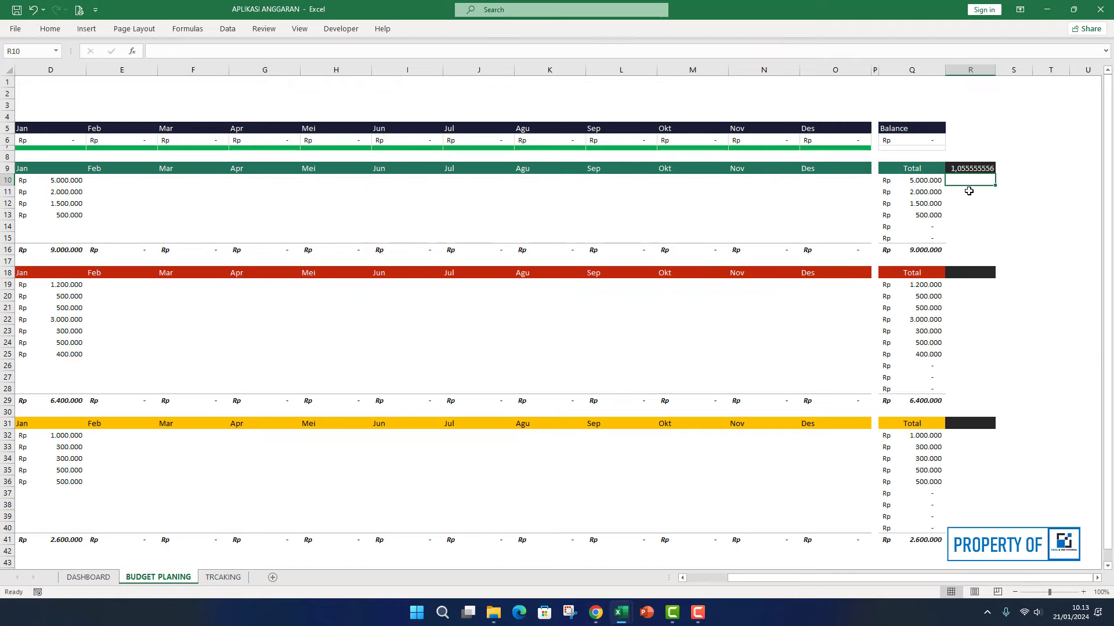
- Format the income ratio in R9 as a percentage and center it horizontally and vertically
left_click(970, 169)
left_click(49, 28)
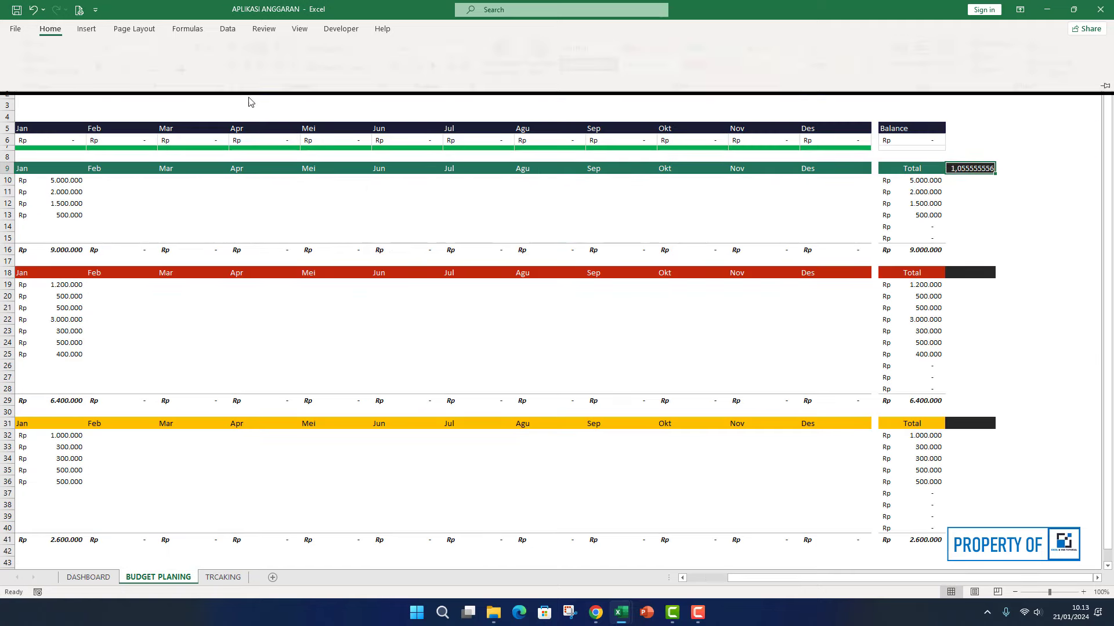
left_click(426, 69)
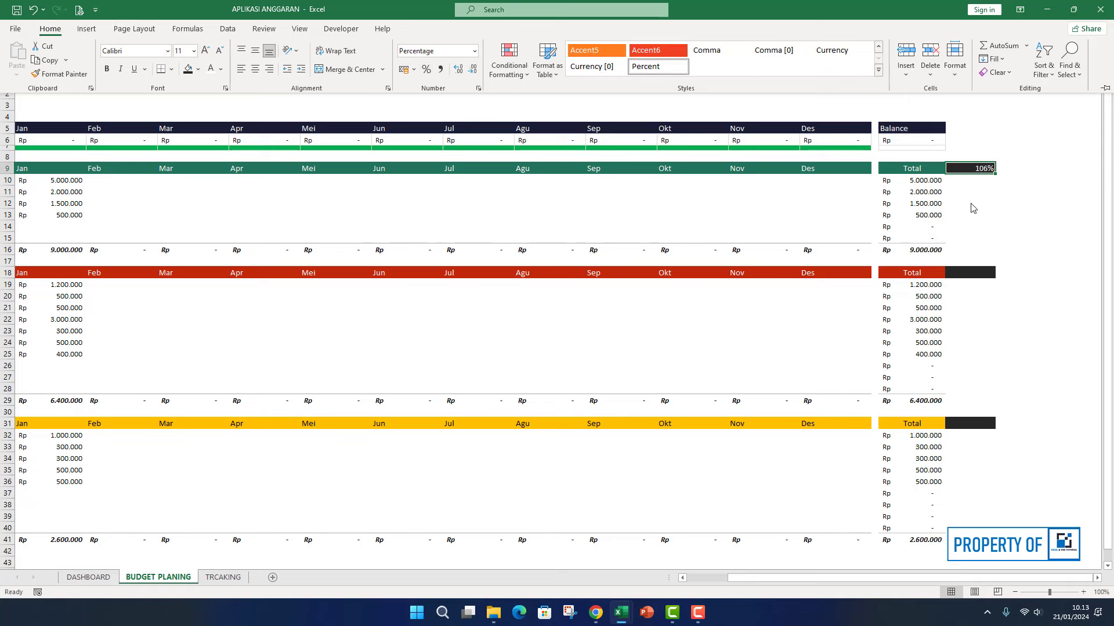
left_click(255, 69)
left_click(255, 50)
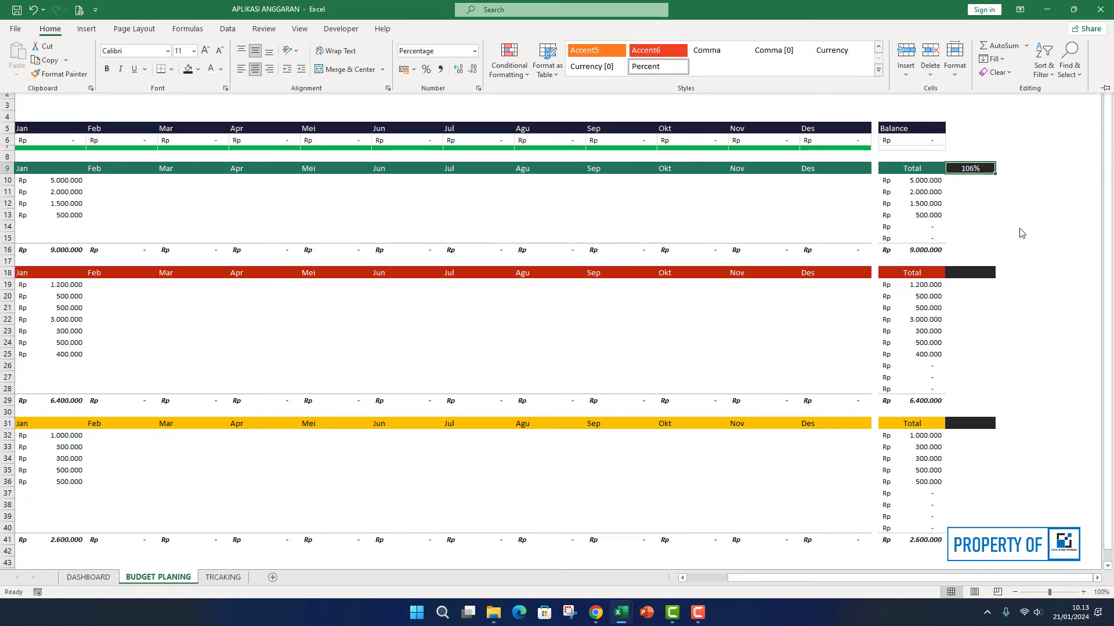
left_click(1043, 208)
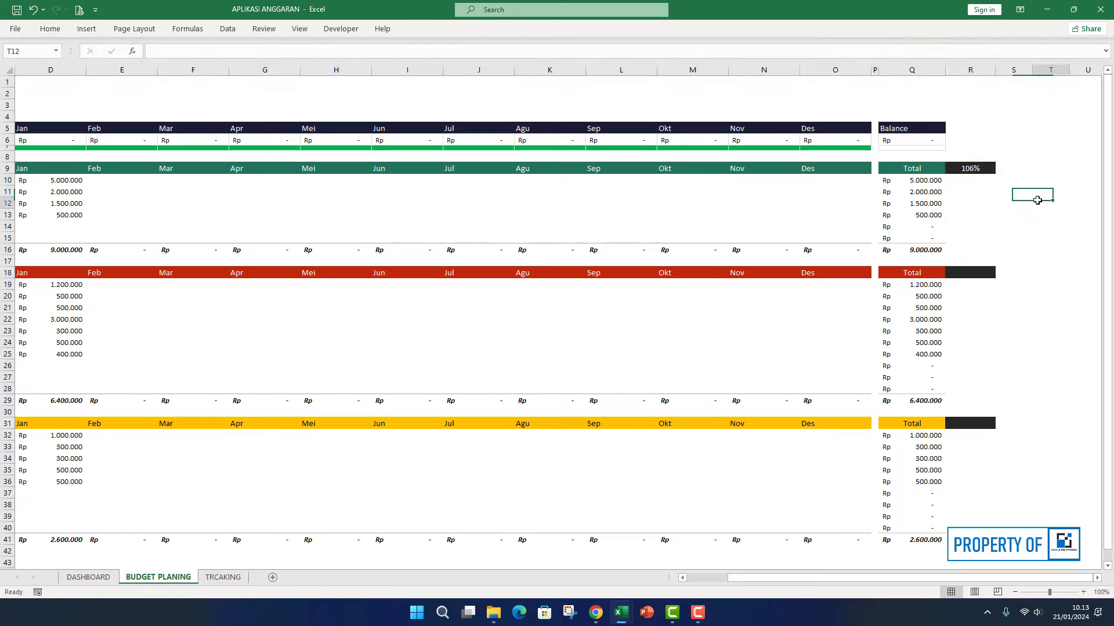
left_click(966, 170)
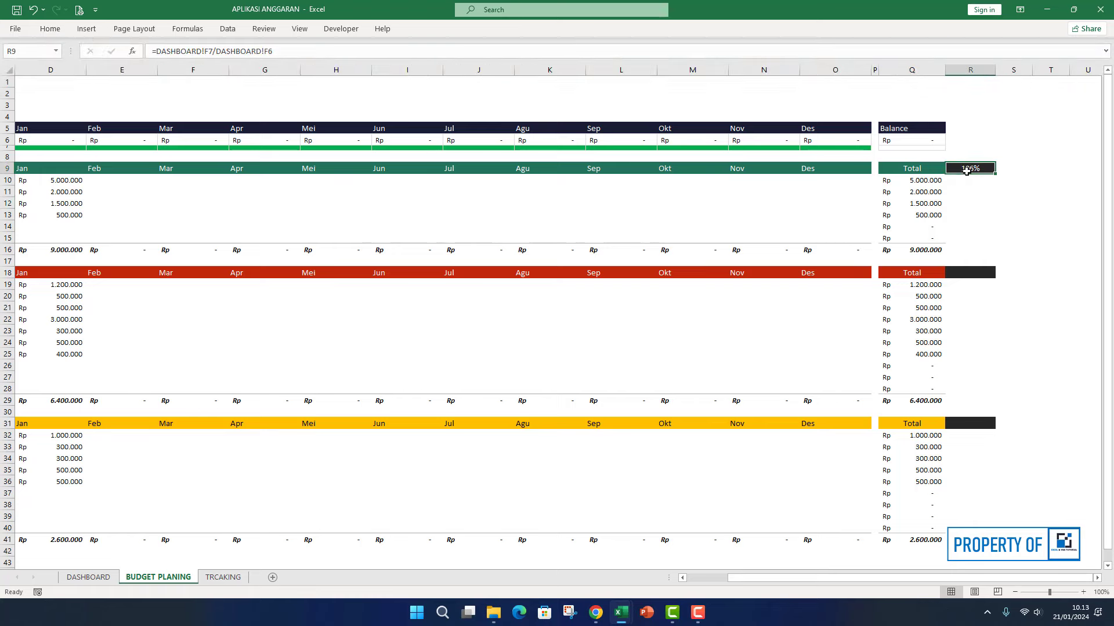
left_click(110, 578)
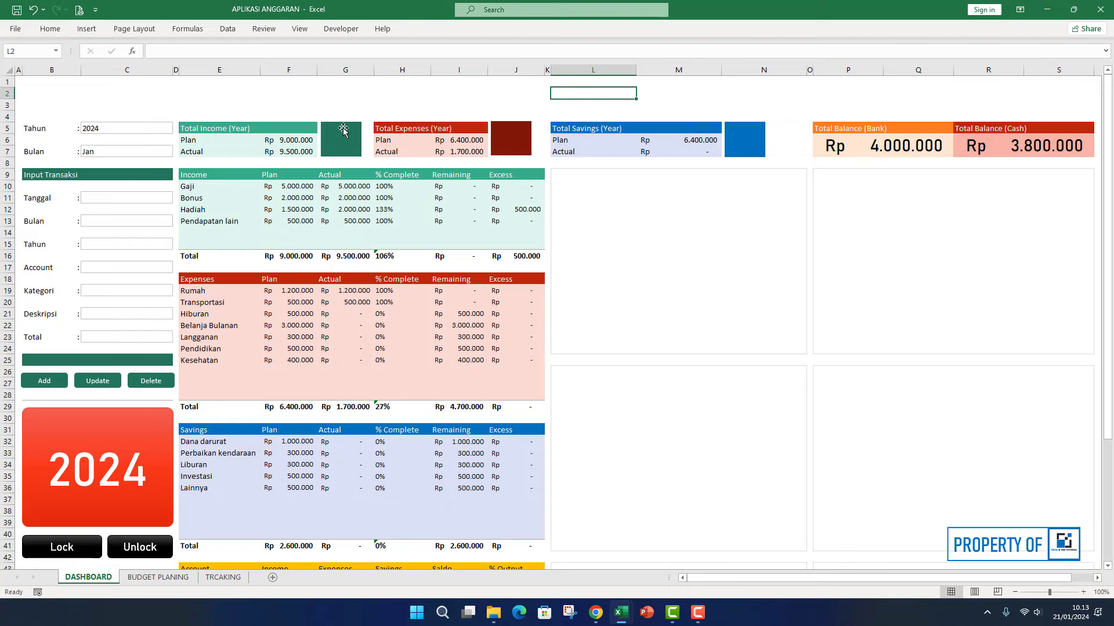
left_click(356, 98)
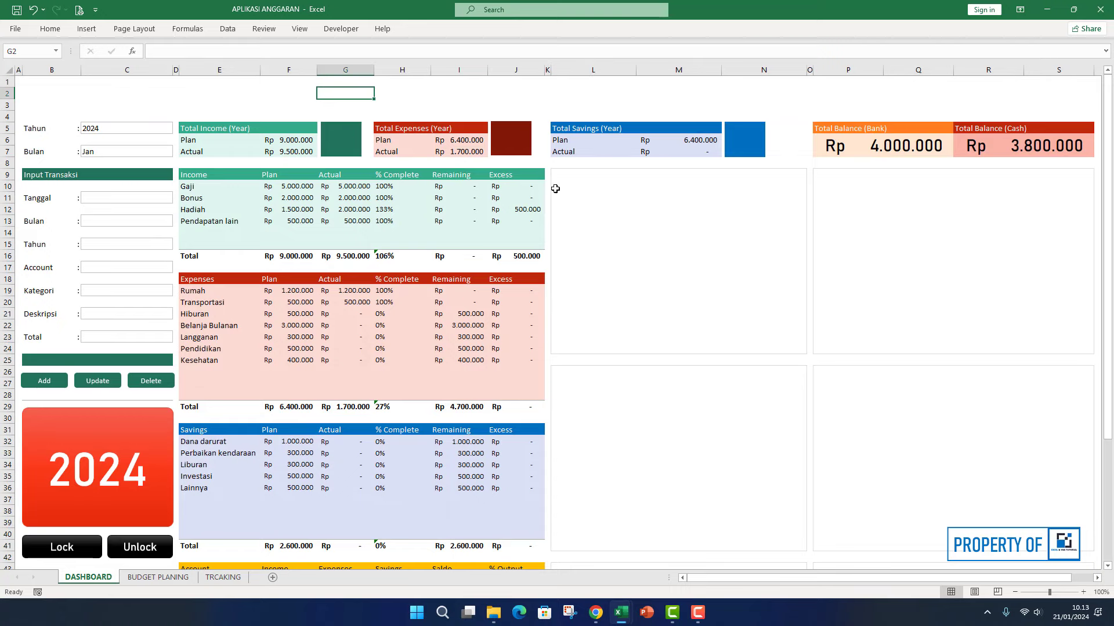
left_click(158, 577)
- Enter =DASHBOARD!I7/DASHBOARD!I6 in cell R18 to divide the year's actual expenses by their plan
left_click(953, 273)
type("=")
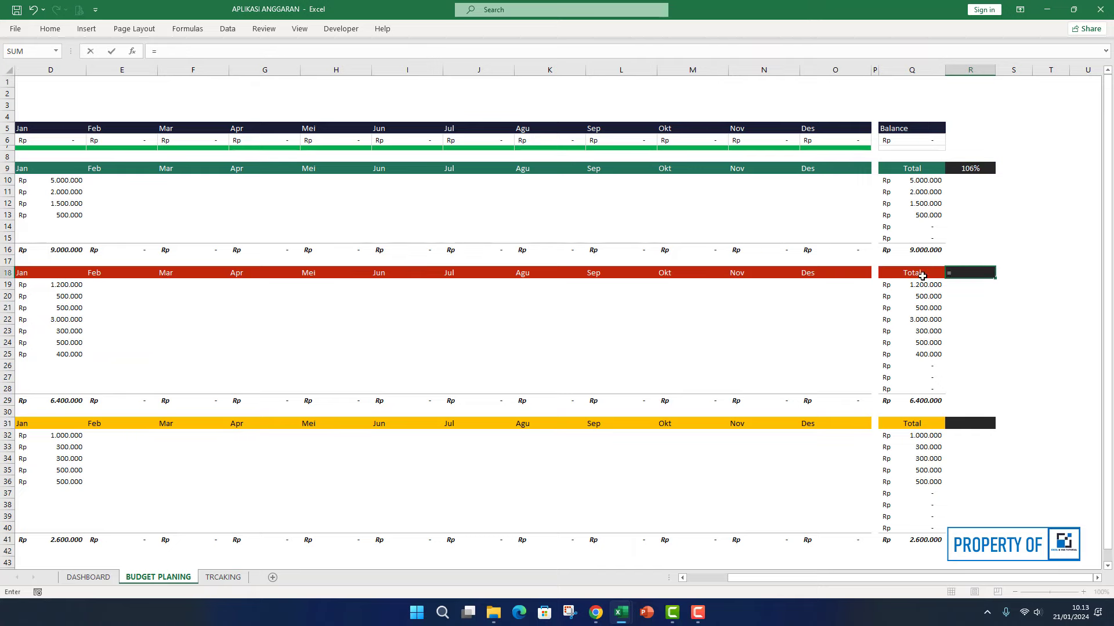
left_click(90, 577)
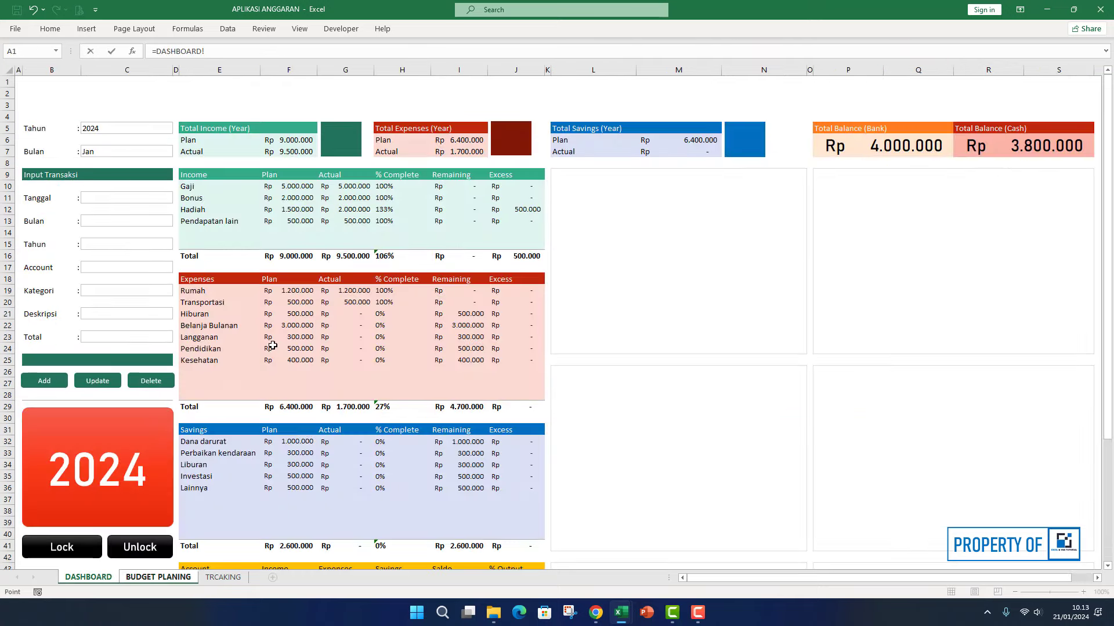
left_click(453, 150)
type("/")
left_click(454, 141)
key("Return")
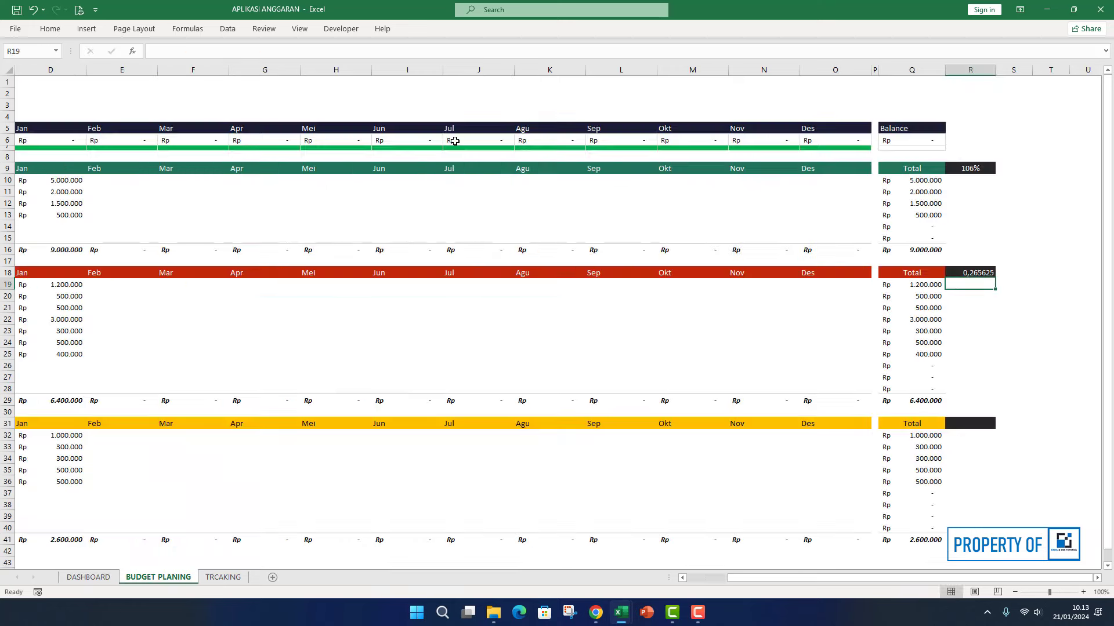
- Format the expenses ratio in R18 as a percentage
left_click(992, 271)
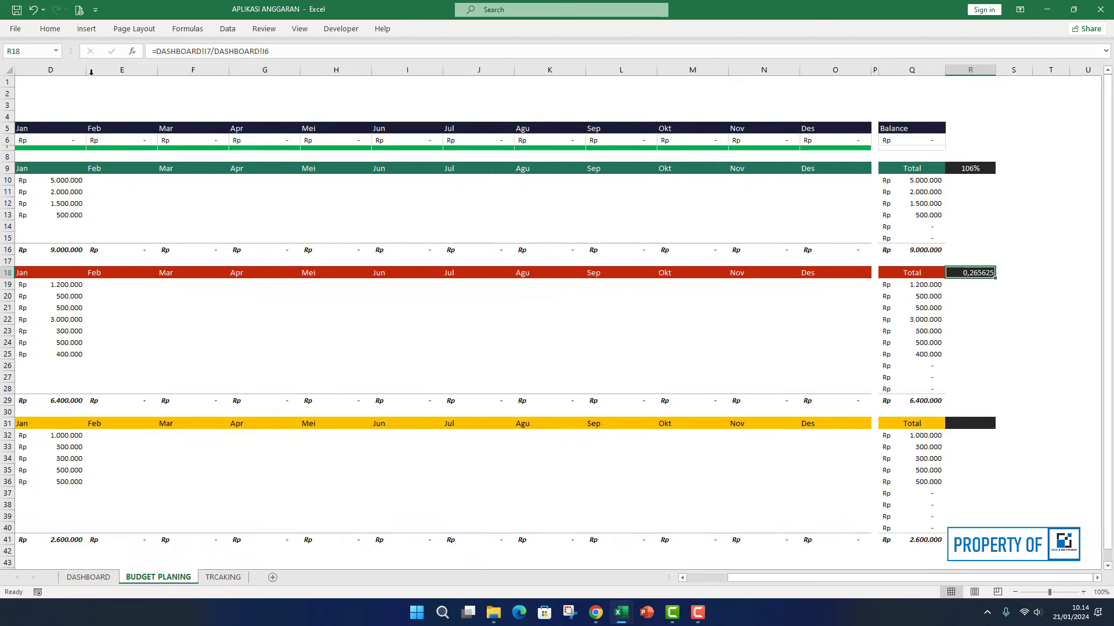
left_click(51, 29)
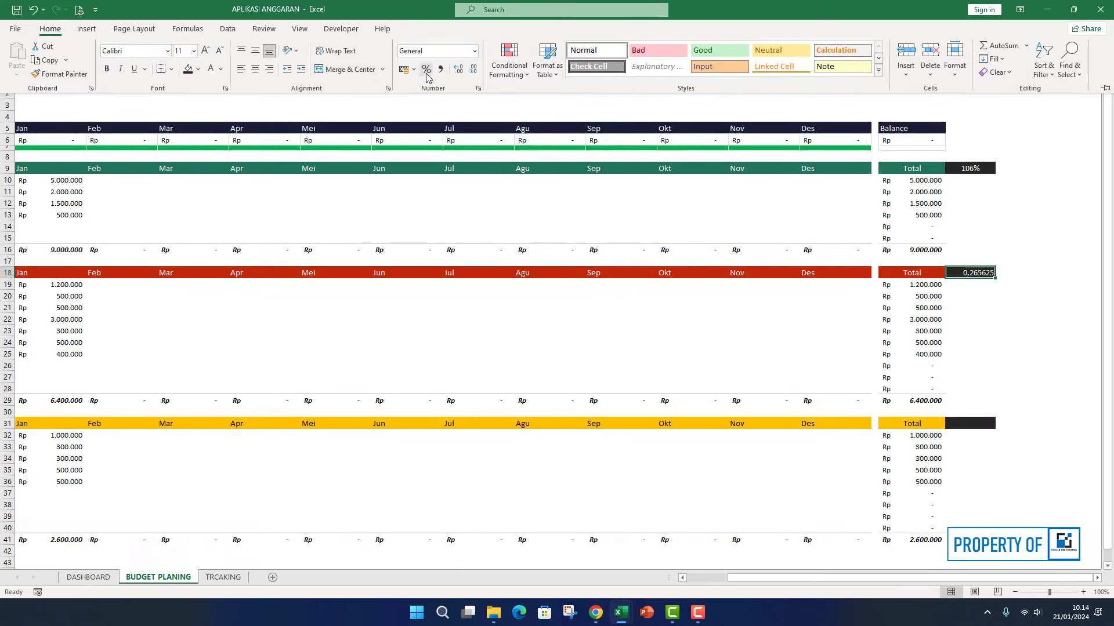
left_click(427, 70)
- Enter =DASHBOARD!M7/DASHBOARD!M6 in cell R31 to divide the year's actual savings by their plan
left_click(965, 421)
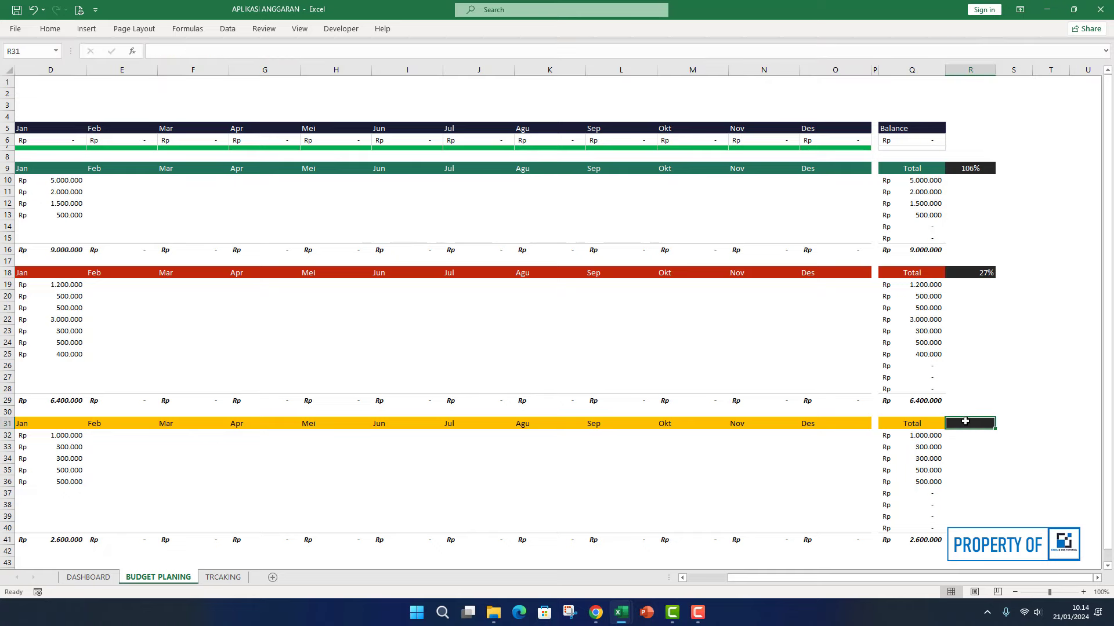
type("=")
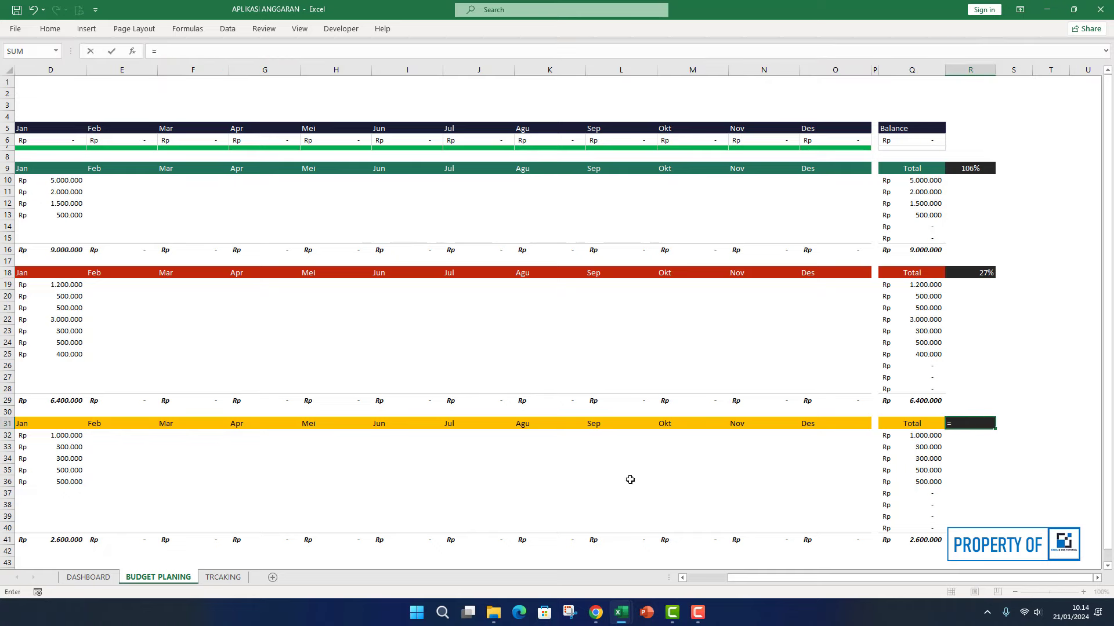
left_click(99, 578)
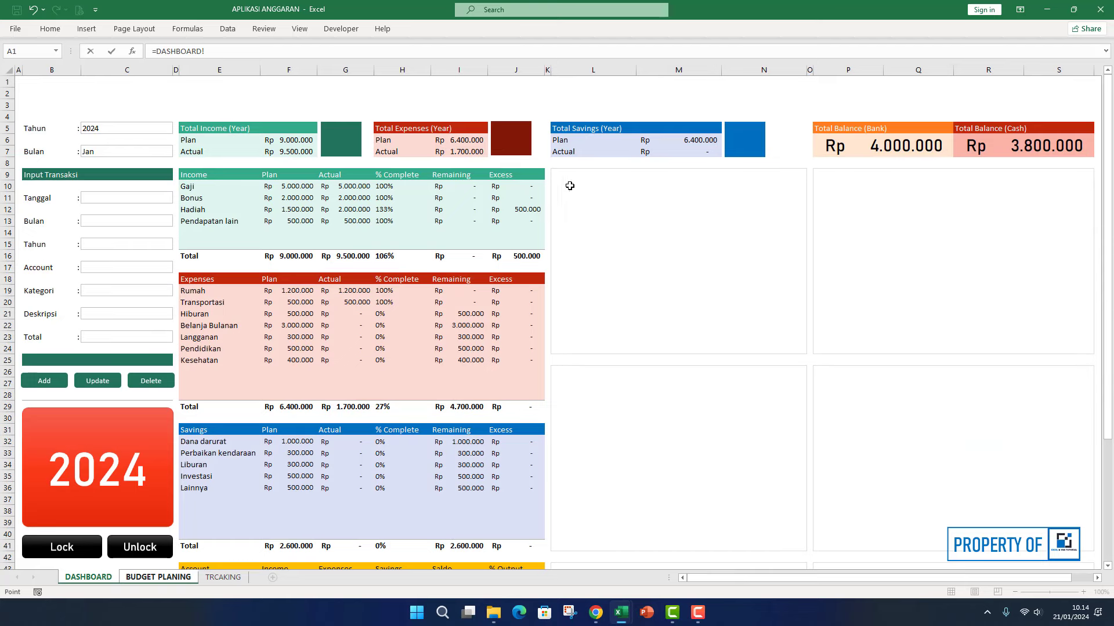
left_click(679, 152)
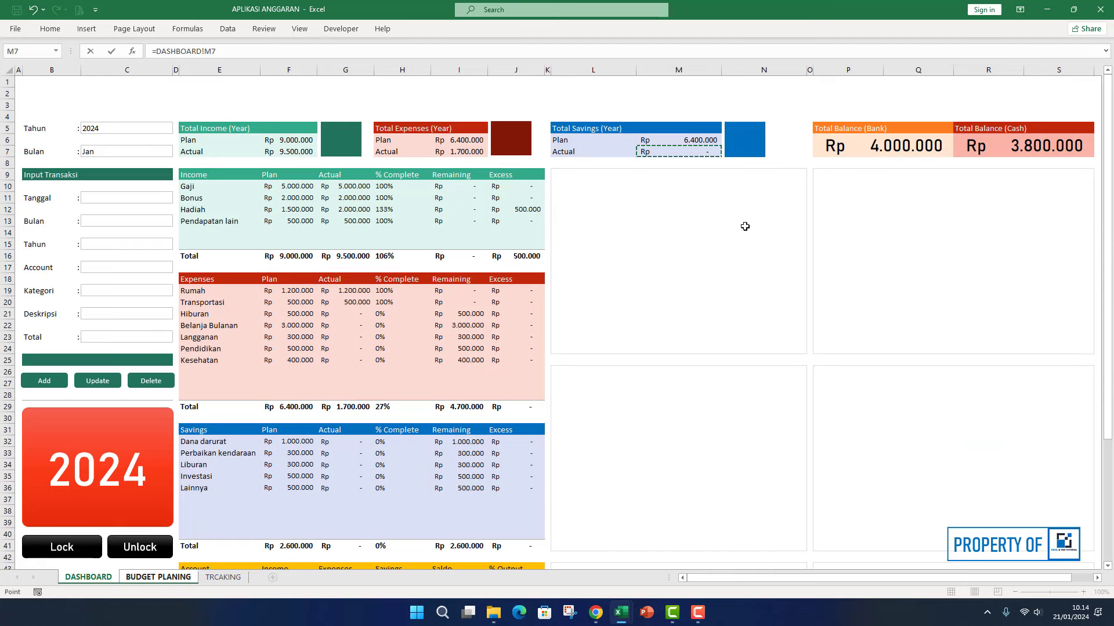
type("/")
left_click(681, 140)
key("Return")
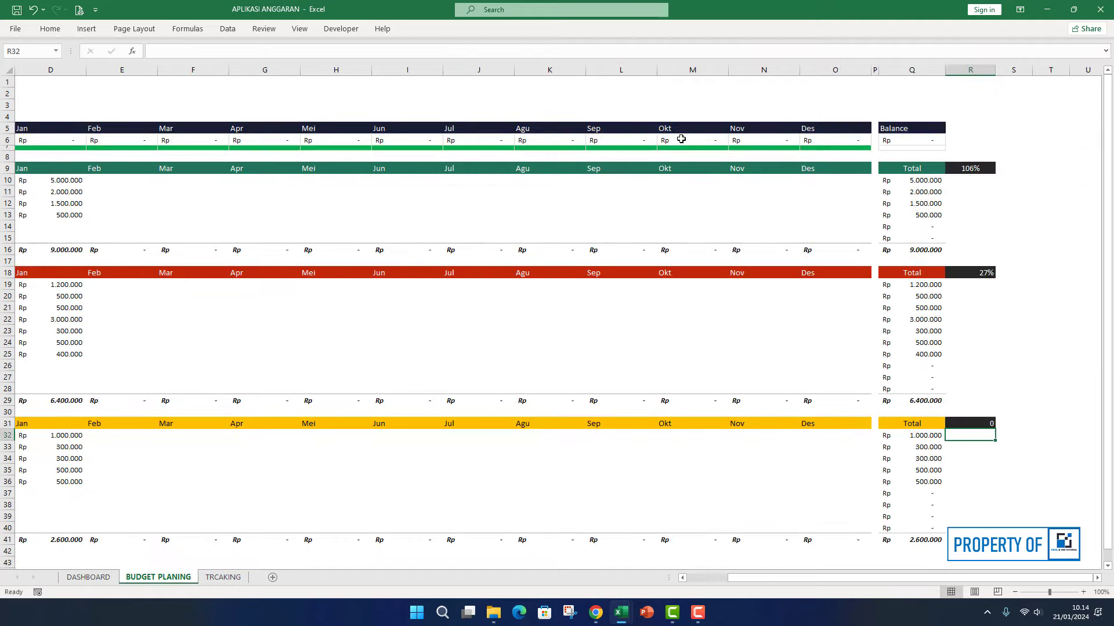
- Center the savings ratio in R31 horizontally and vertically and format it as a percentage
key("Up")
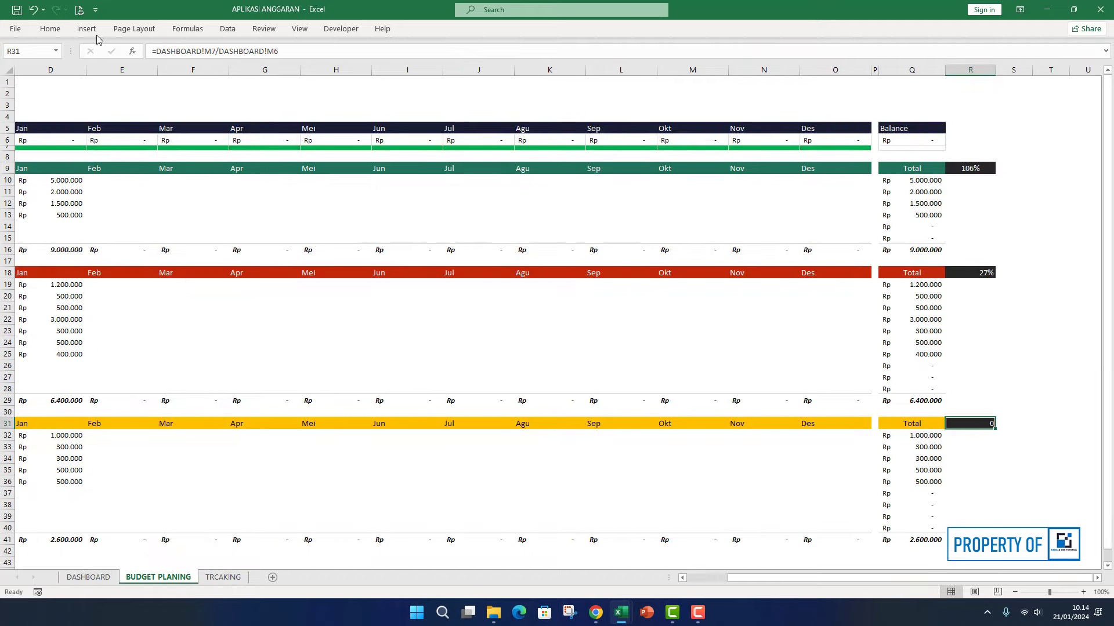
left_click(50, 29)
left_click(256, 68)
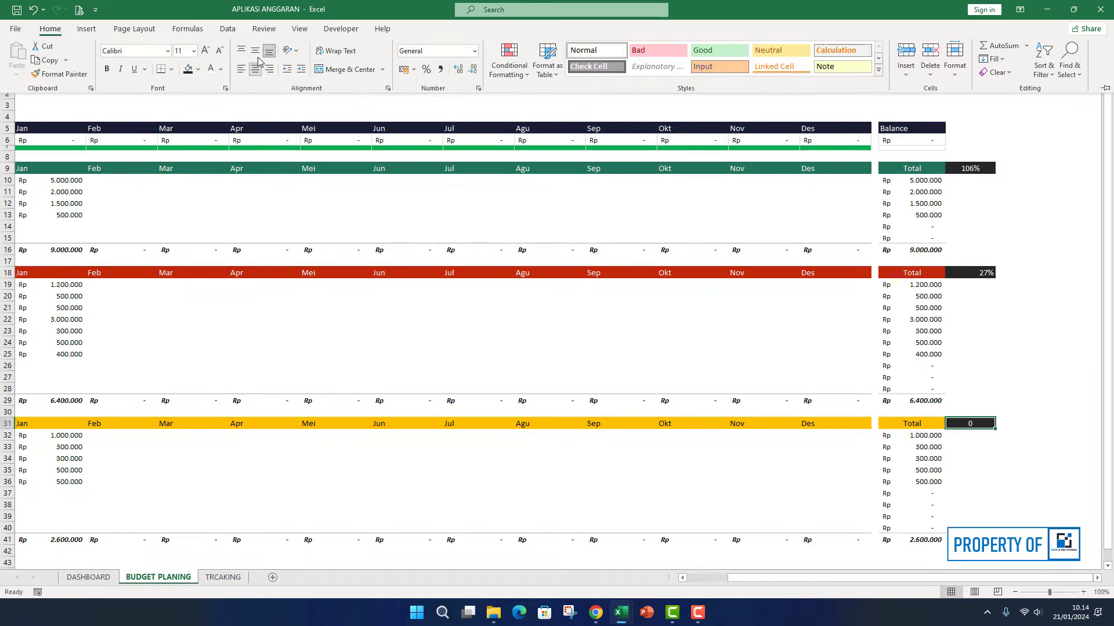
left_click(255, 51)
left_click(426, 69)
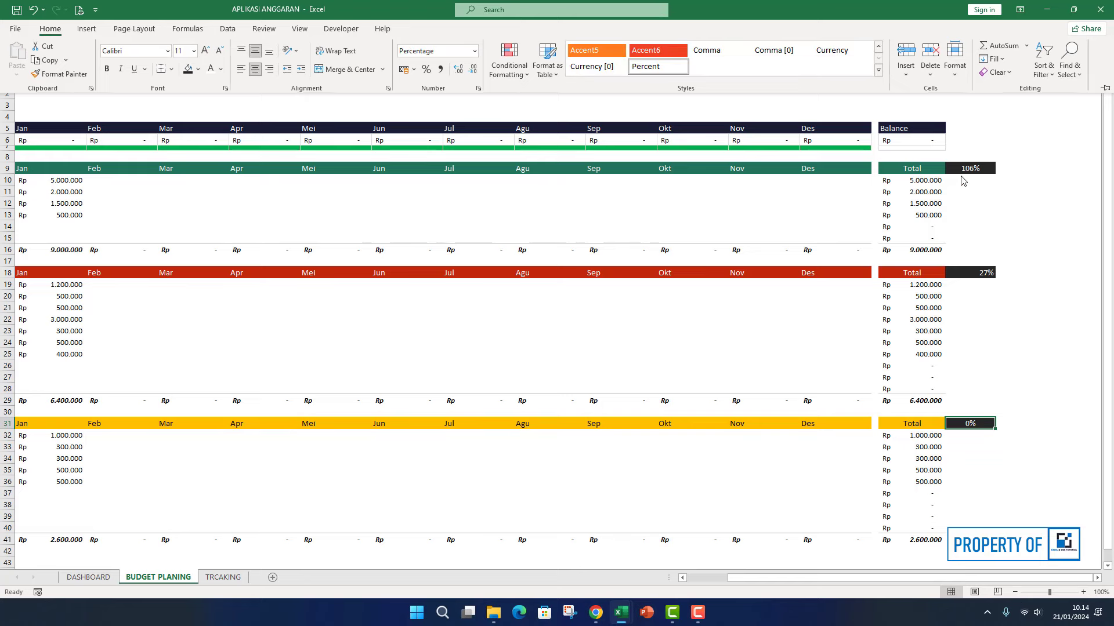
- Center the expenses ratio in R18 to match the other two ratio cells
left_click(976, 271)
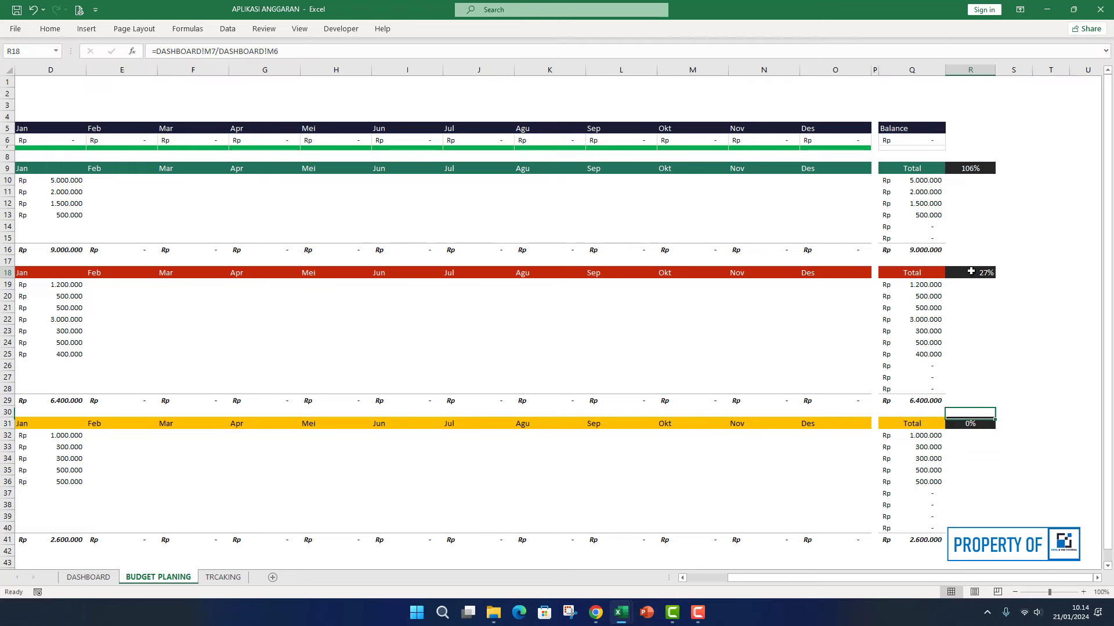
left_click(57, 29)
left_click(256, 69)
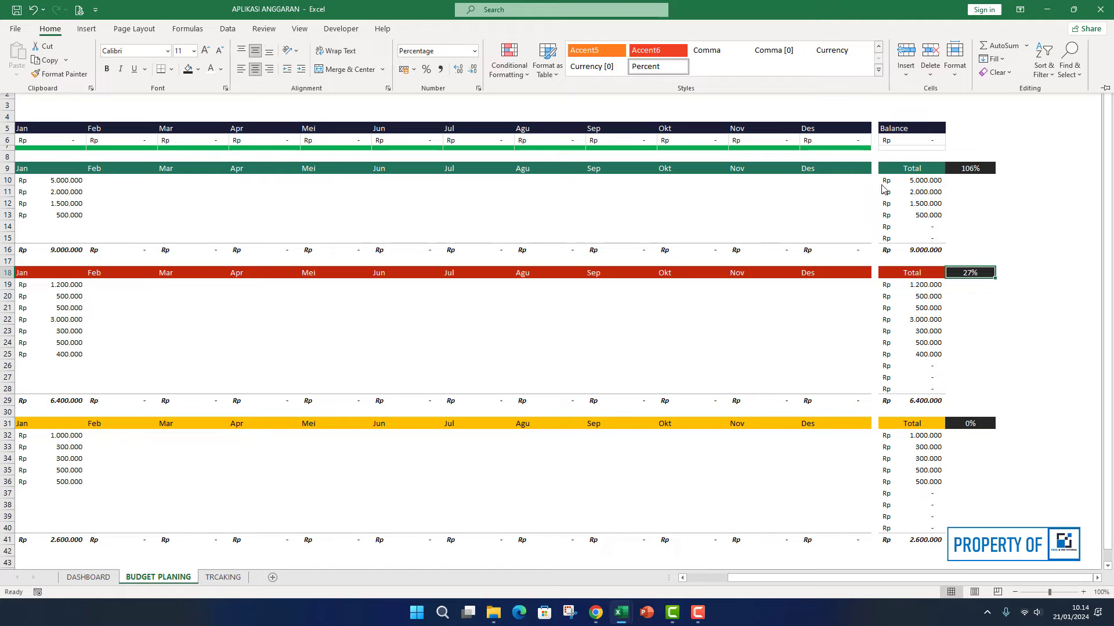
left_click(1042, 205)
- On the DASHBOARD sheet, link the green square beside Total Income (Year) to ='BUDGET PLANING'!R9
left_click(88, 577)
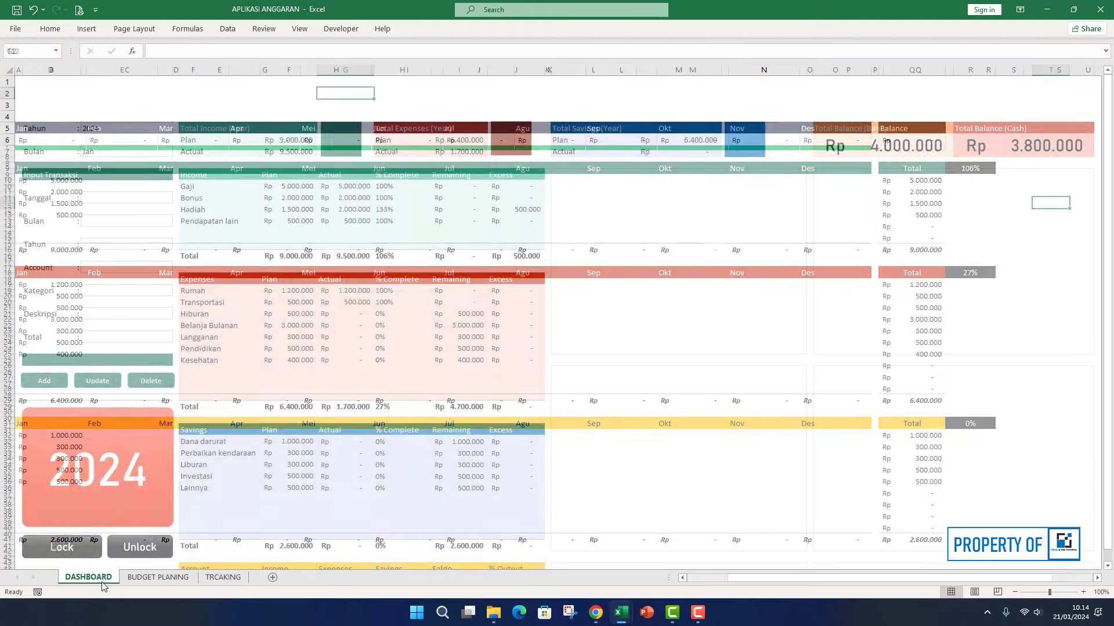
left_click(348, 140)
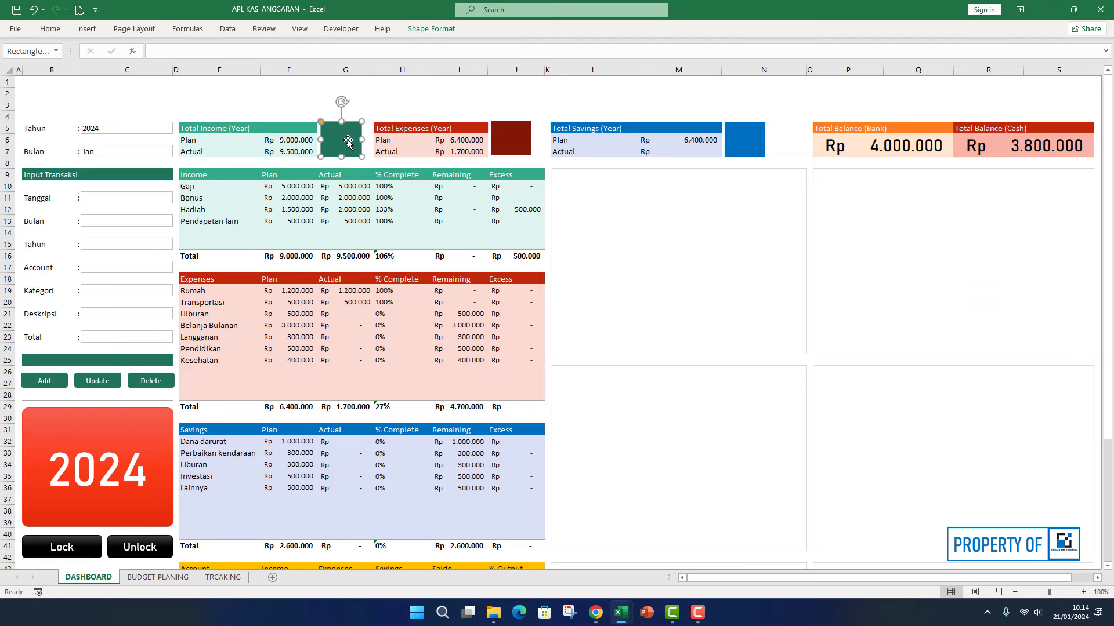
left_click(169, 53)
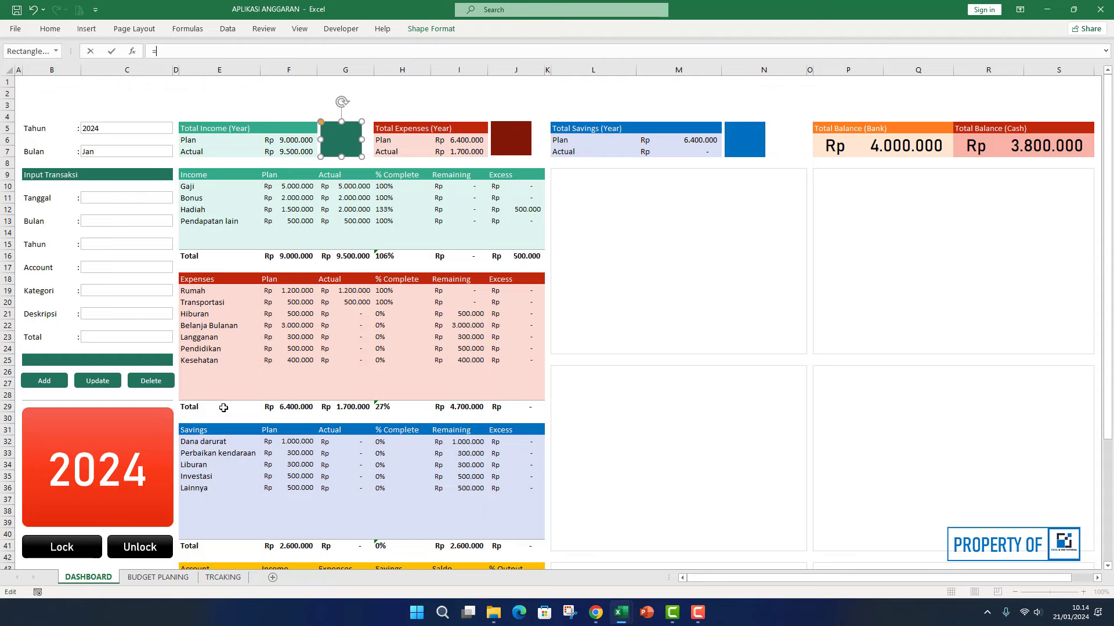
left_click(156, 577)
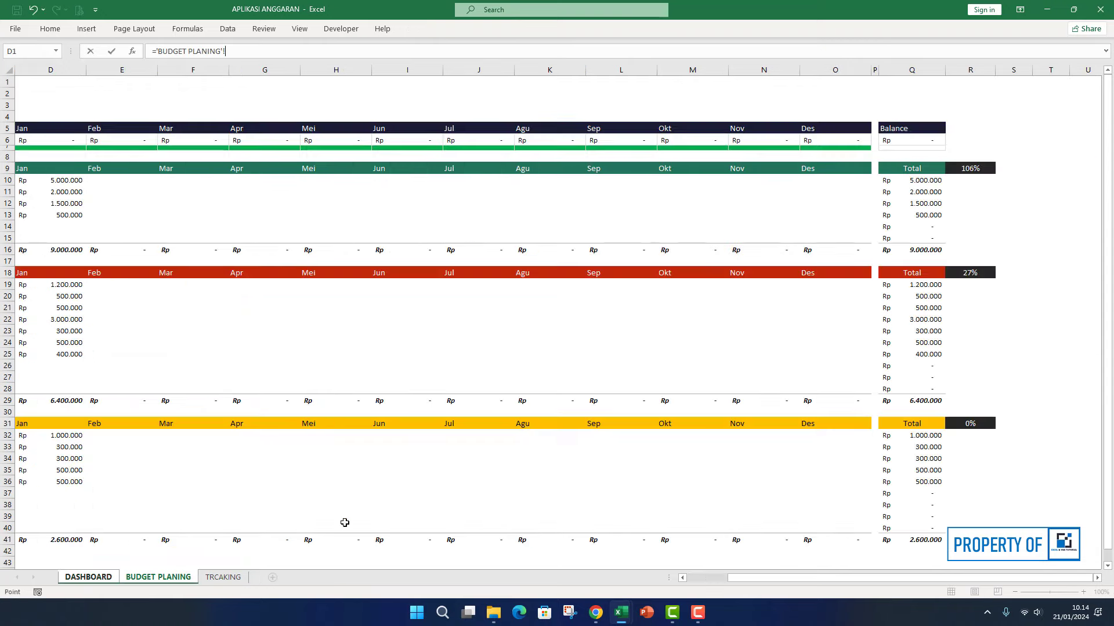
left_click(968, 168)
key("Return")
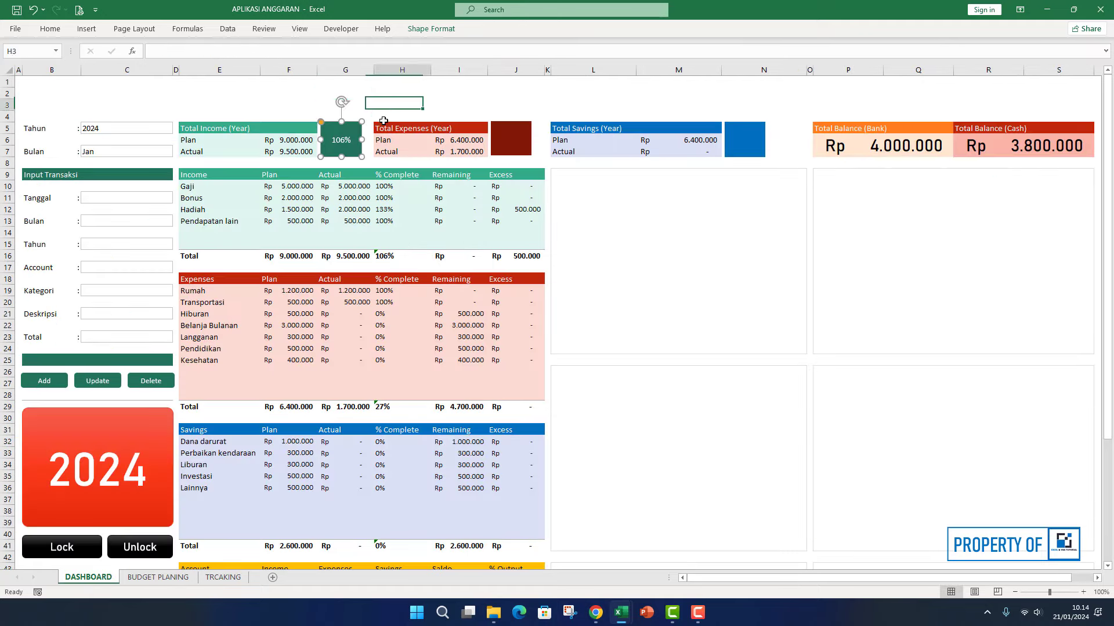
- Set the green income square's text to the Bahnschrift font and enlarge it
left_click(50, 29)
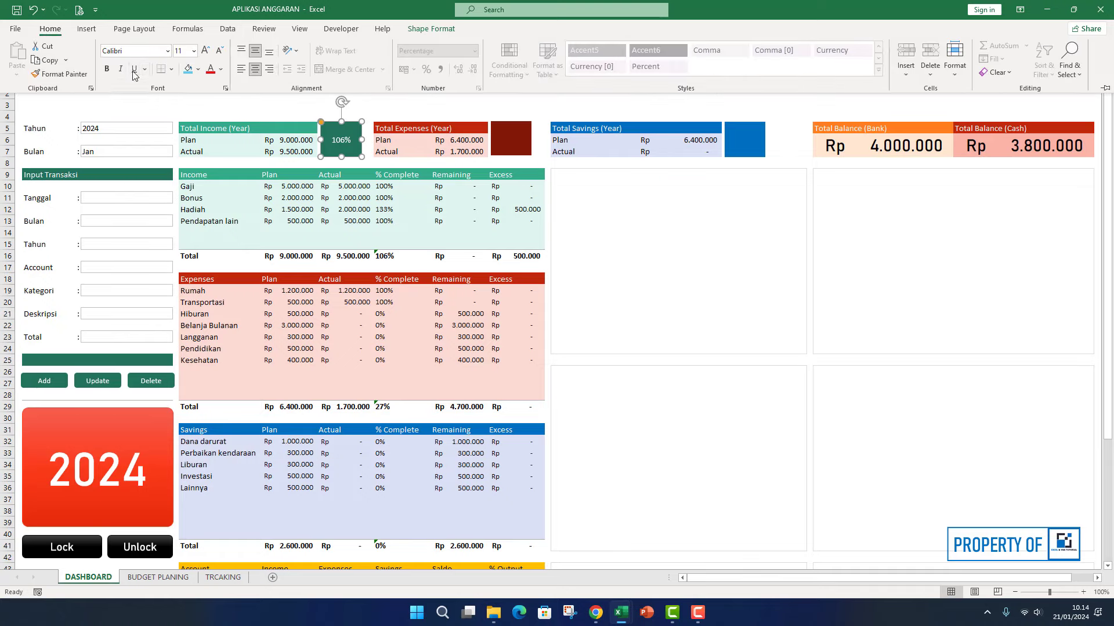
left_click(168, 50)
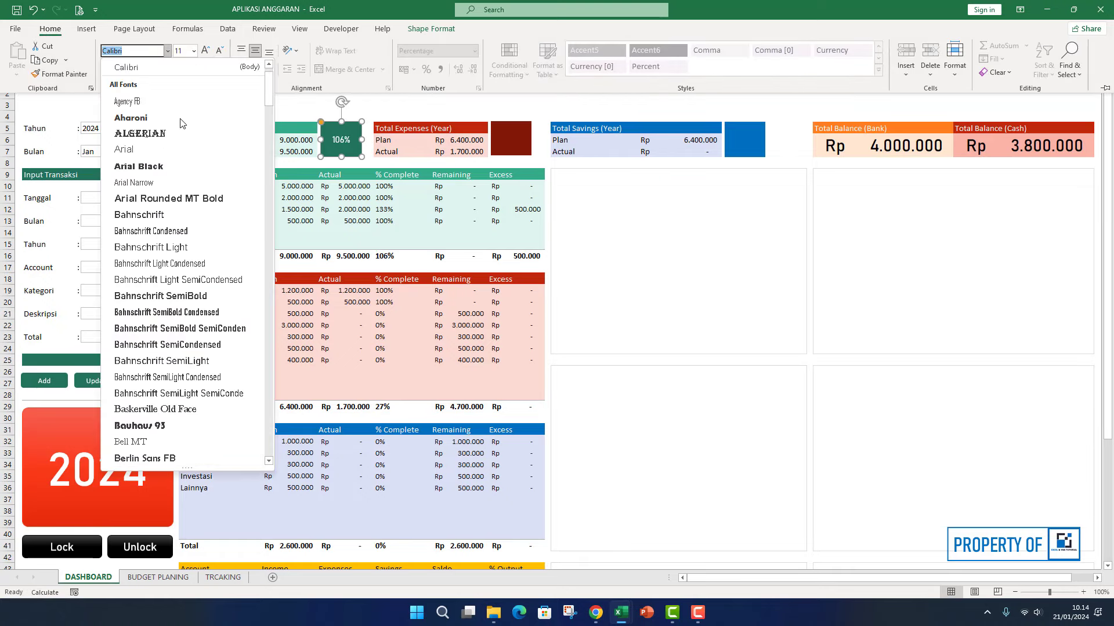
left_click(152, 215)
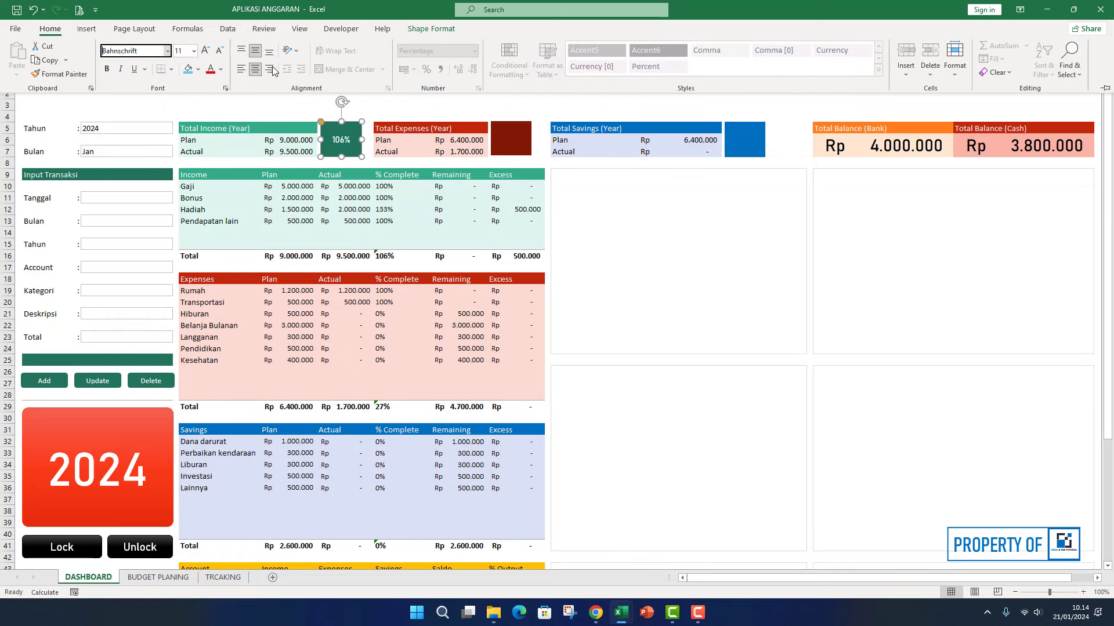
left_click(208, 51)
left_click(399, 105)
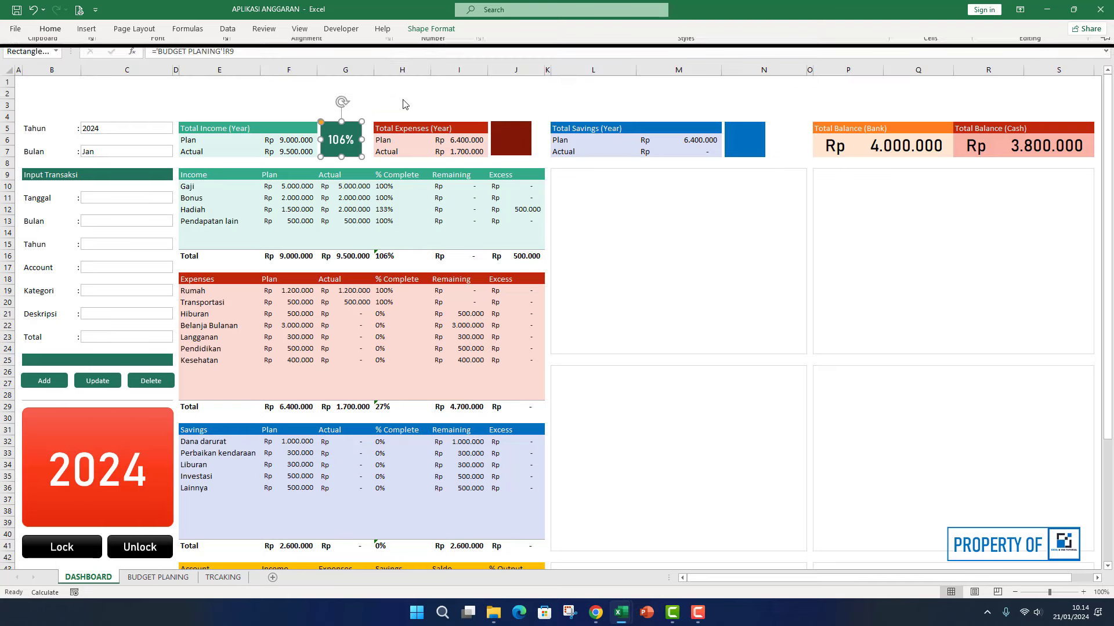
- Link the dark red square beside Total Expenses (Year) to ='BUDGET PLANING'!R18
left_click(513, 139)
left_click(196, 53)
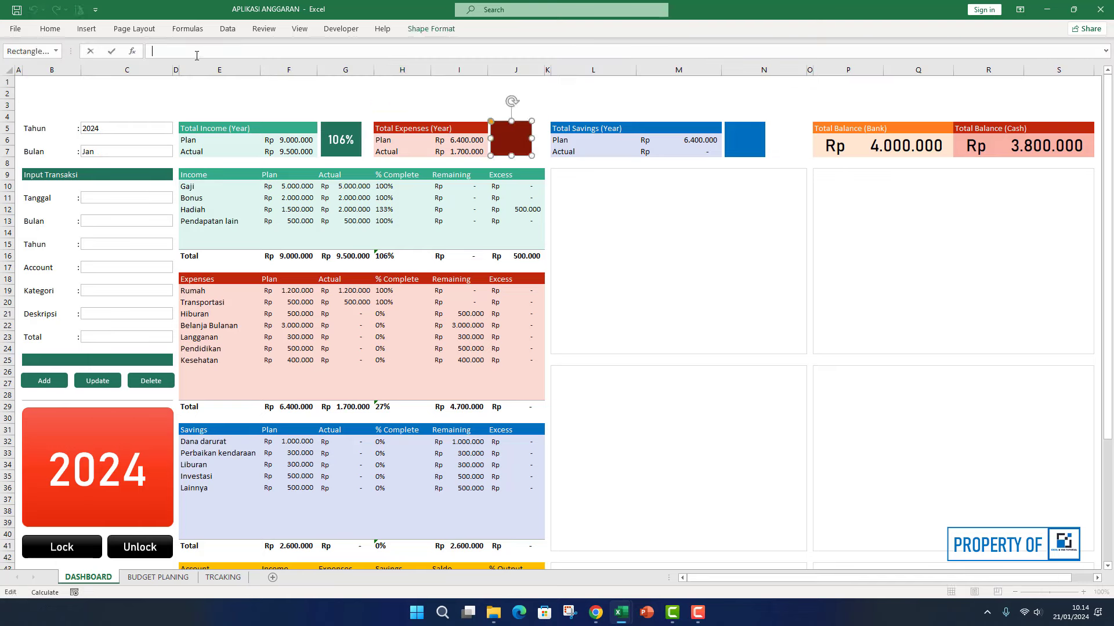
left_click(158, 577)
left_click(969, 275)
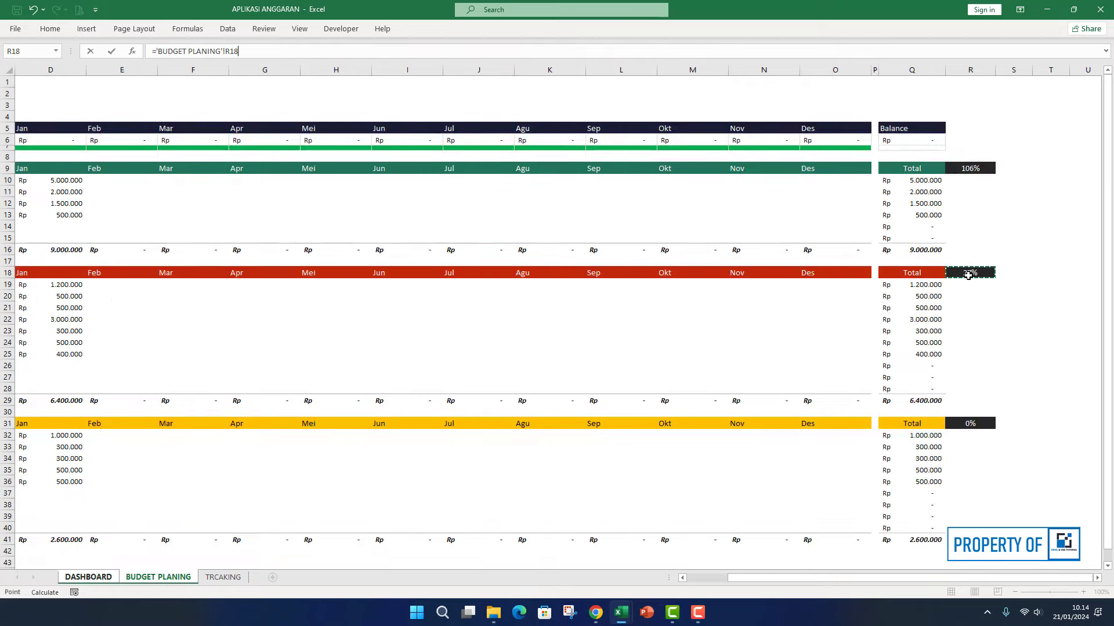
key("Return")
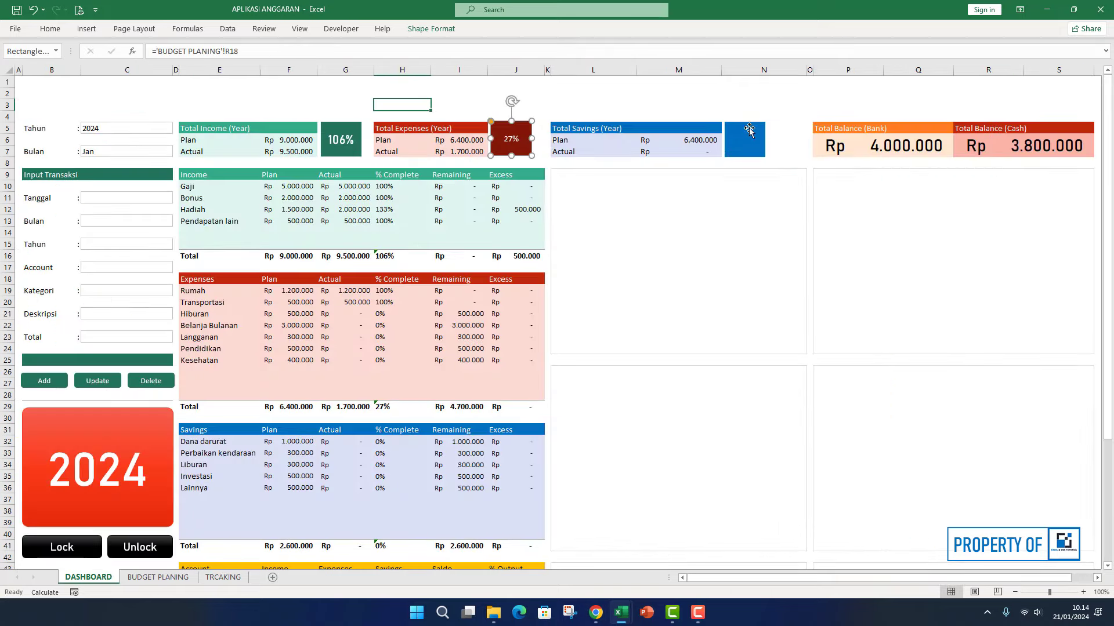
- Link the blue square beside Total Savings (Year) to ='BUDGET PLANING'!R31
left_click(750, 132)
left_click(213, 51)
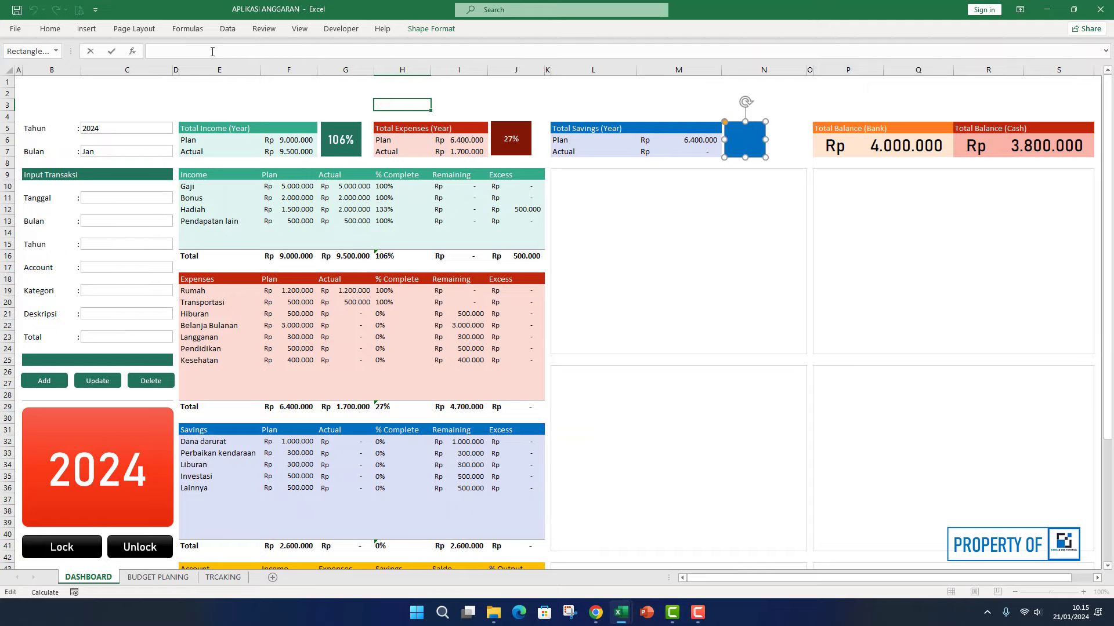
type("=")
left_click(148, 576)
left_click(964, 422)
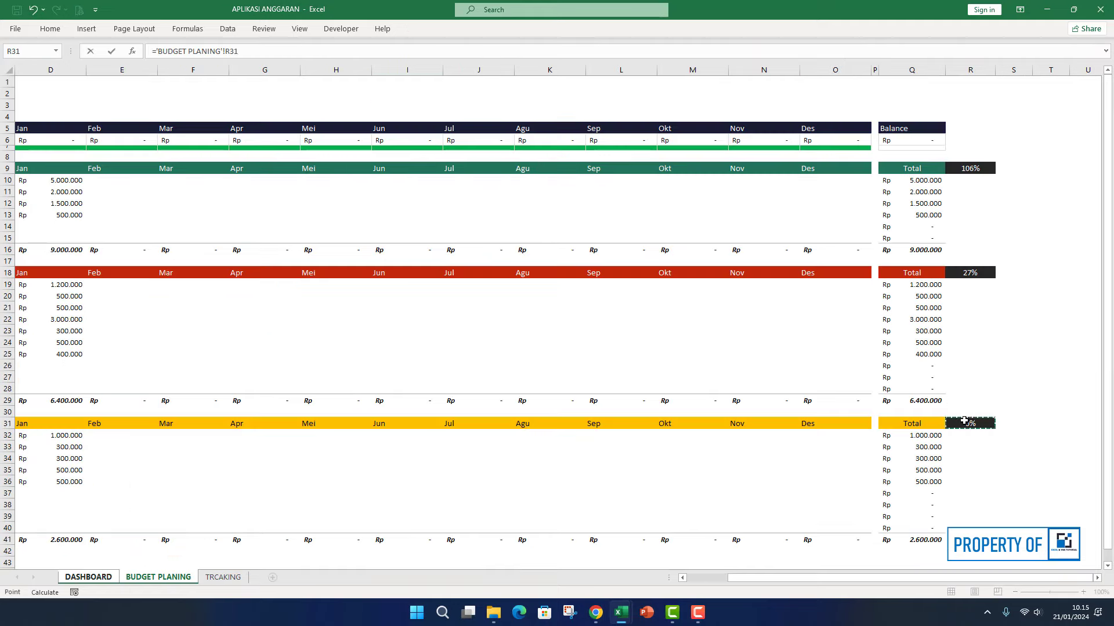
key("Return")
- Set the text of the expenses and savings percentage squares to the Bahnschrift font at size 16
left_click(528, 139)
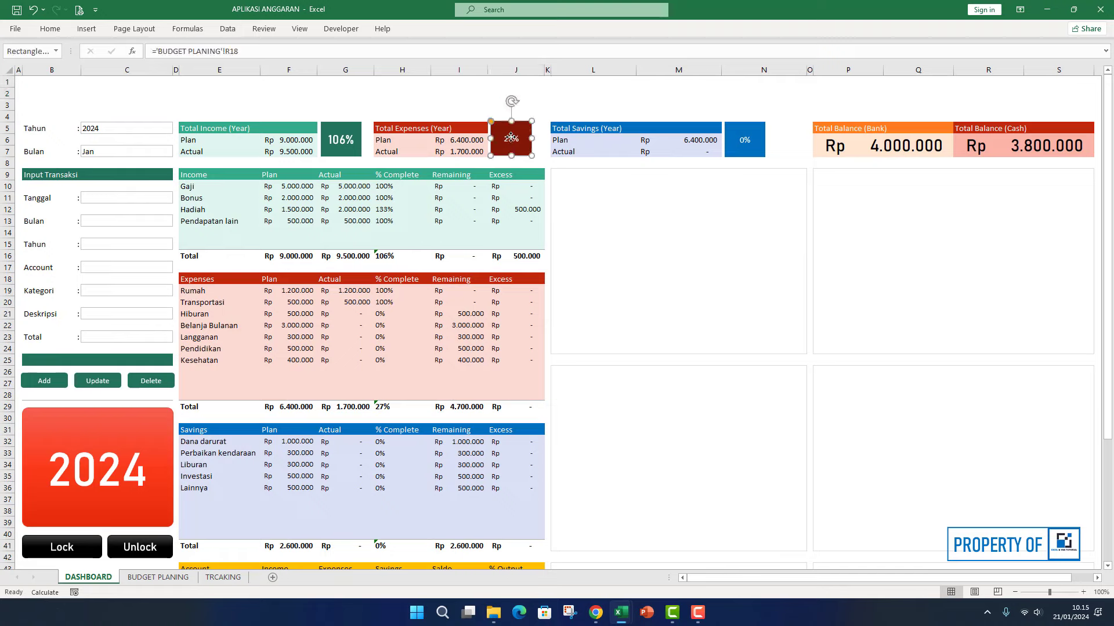
left_click(761, 152, "shift")
left_click(50, 28)
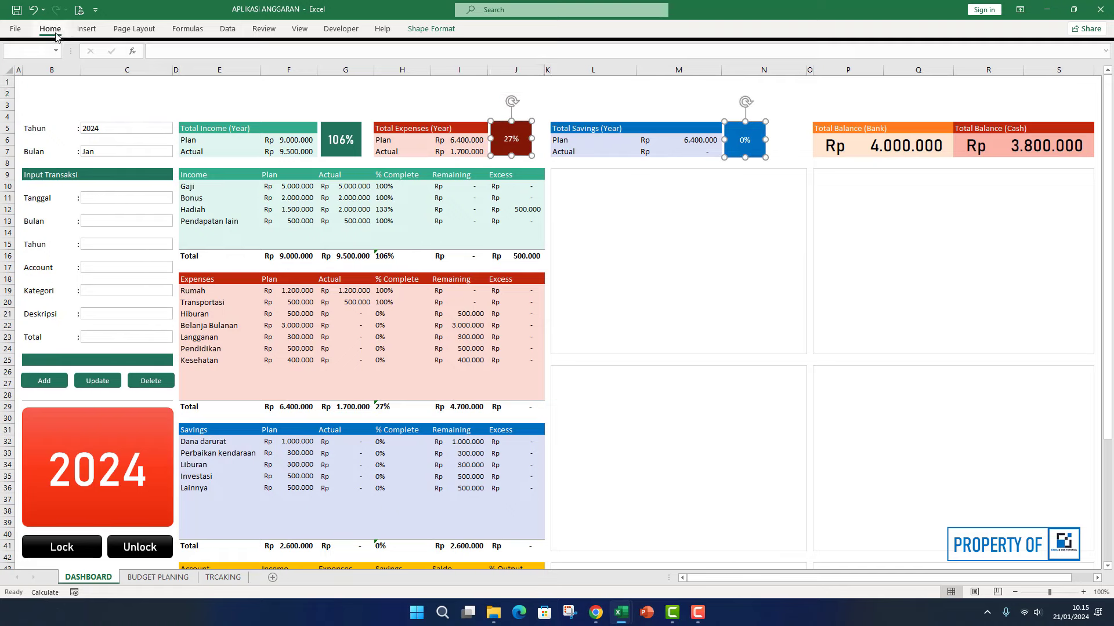
left_click(167, 51)
scroll(178, 130, "up", 5)
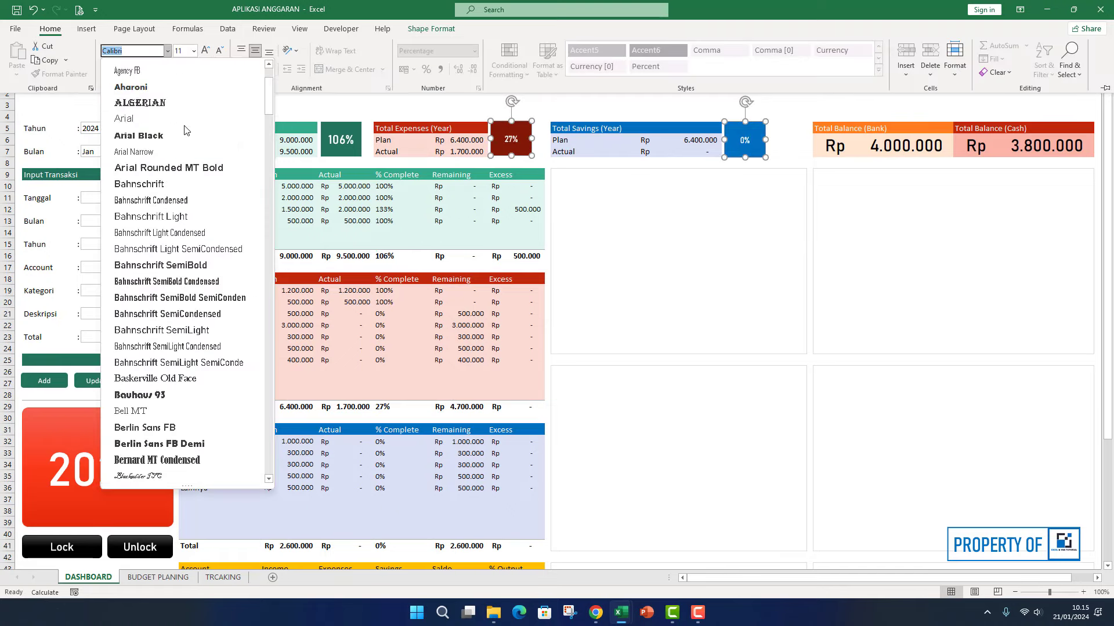
left_click(139, 183)
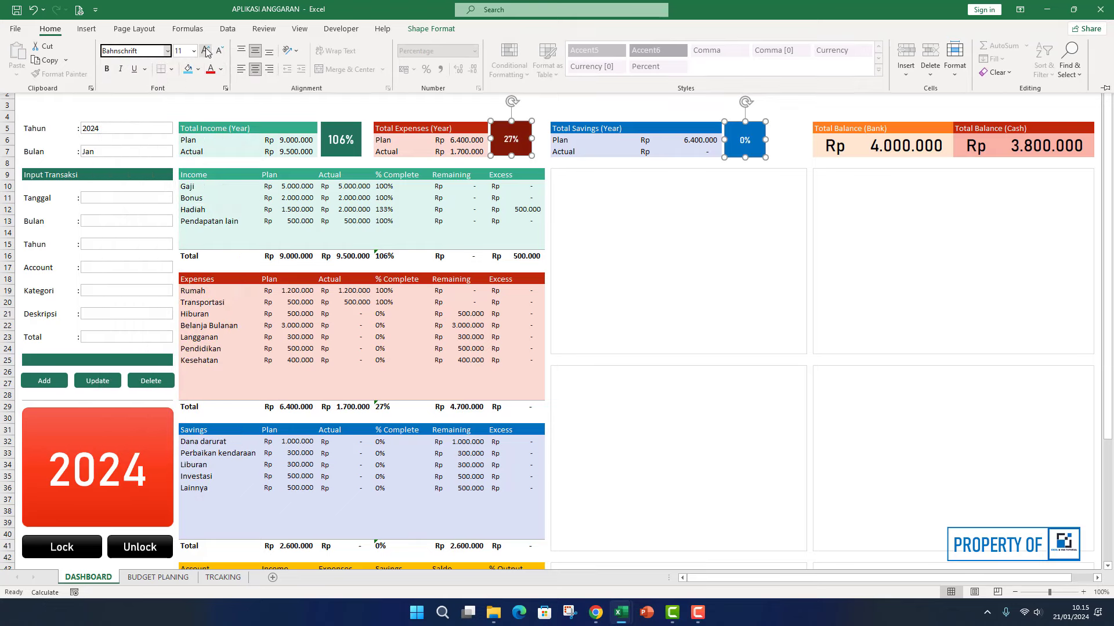
left_click(206, 51)
left_click(206, 50)
left_click(206, 50)
- Compare the text size of the income square with the expenses and savings squares, and look over the dashboard tables
left_click(349, 138)
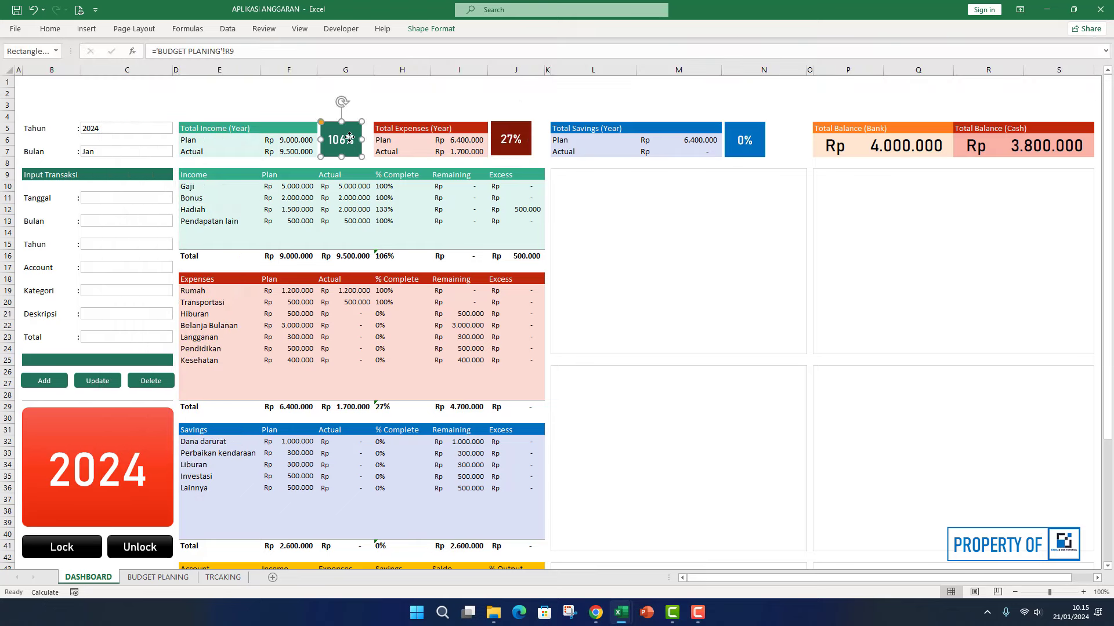
left_click(54, 29)
left_click(528, 140)
left_click(745, 139, "ctrl")
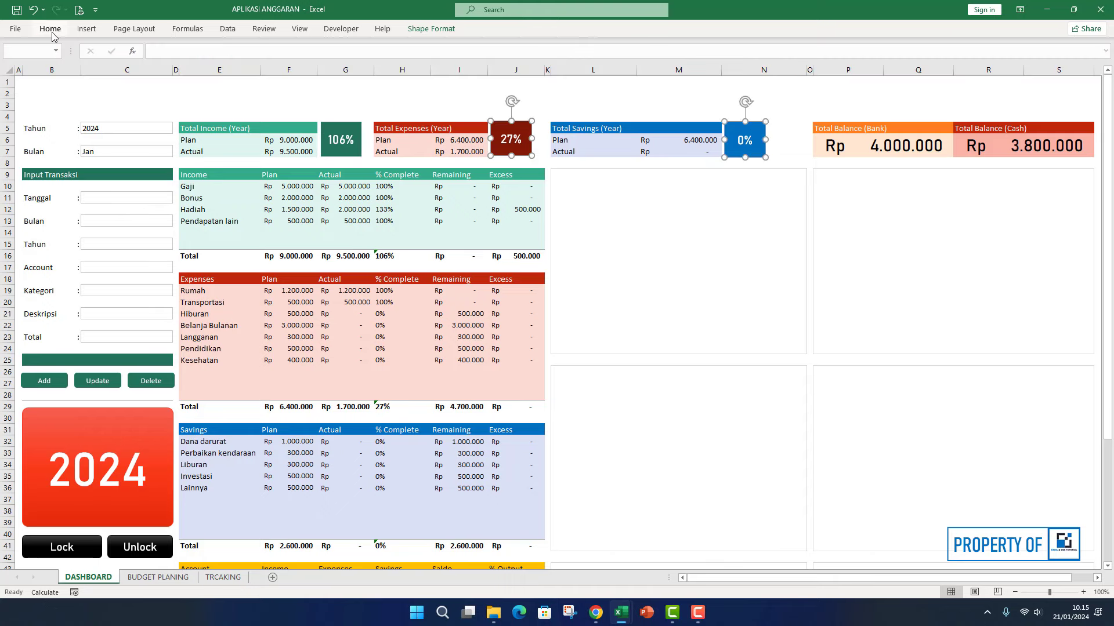
left_click(52, 34)
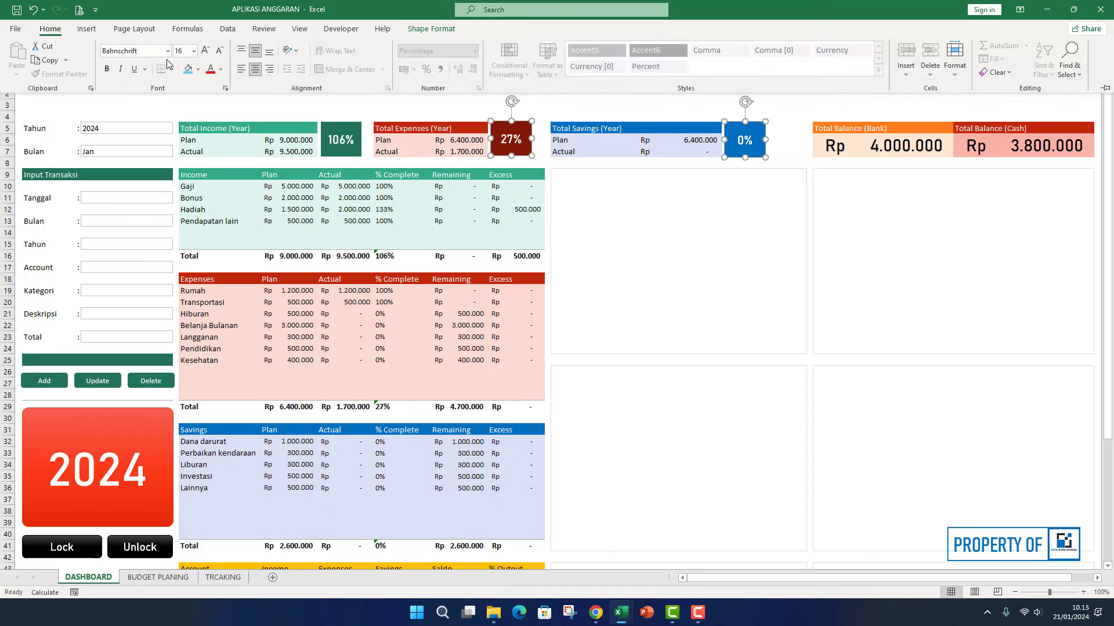
left_click(631, 107)
left_click(637, 104)
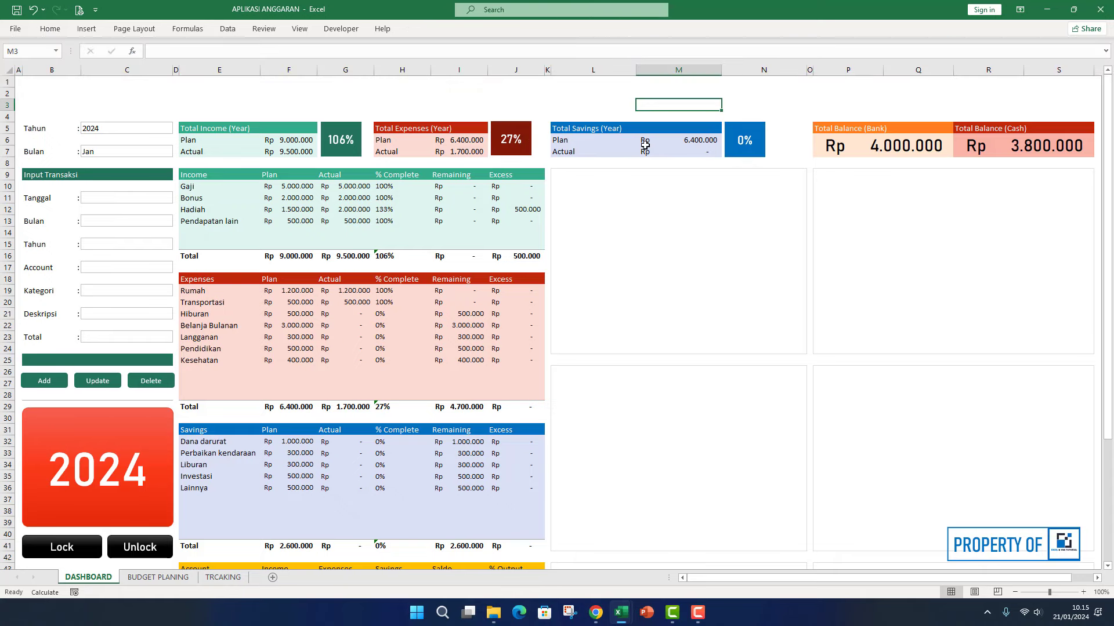
scroll(534, 296, "down", 6)
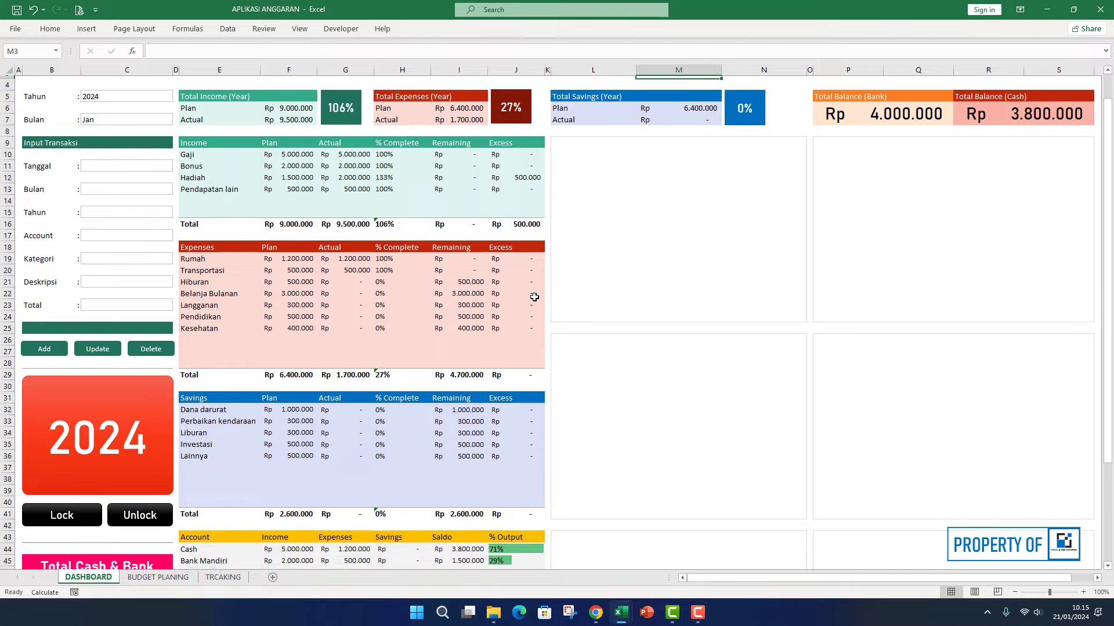
scroll(534, 296, "up", 6)
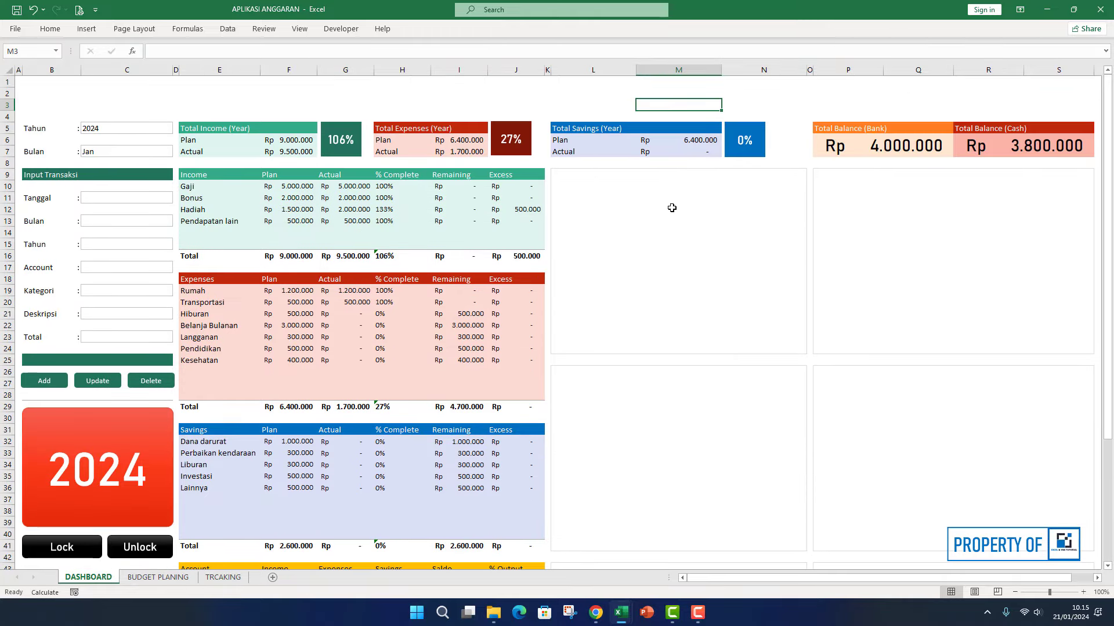
left_click(614, 108)
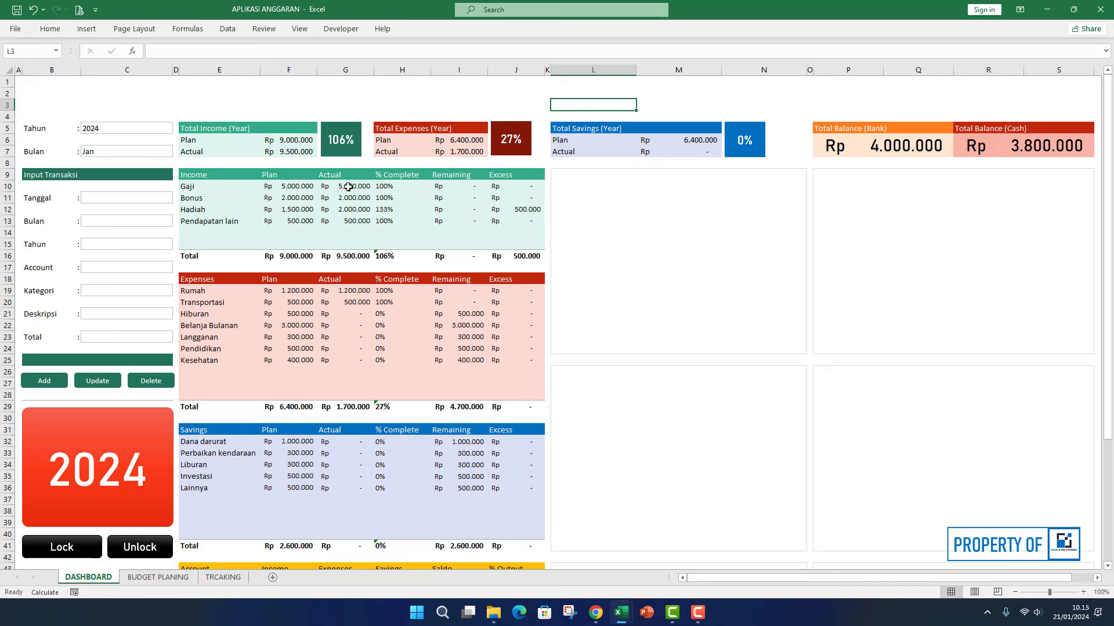
- Insert a doughnut chart from the income Actual values in G10:G15
left_click_drag(348, 187, 339, 245)
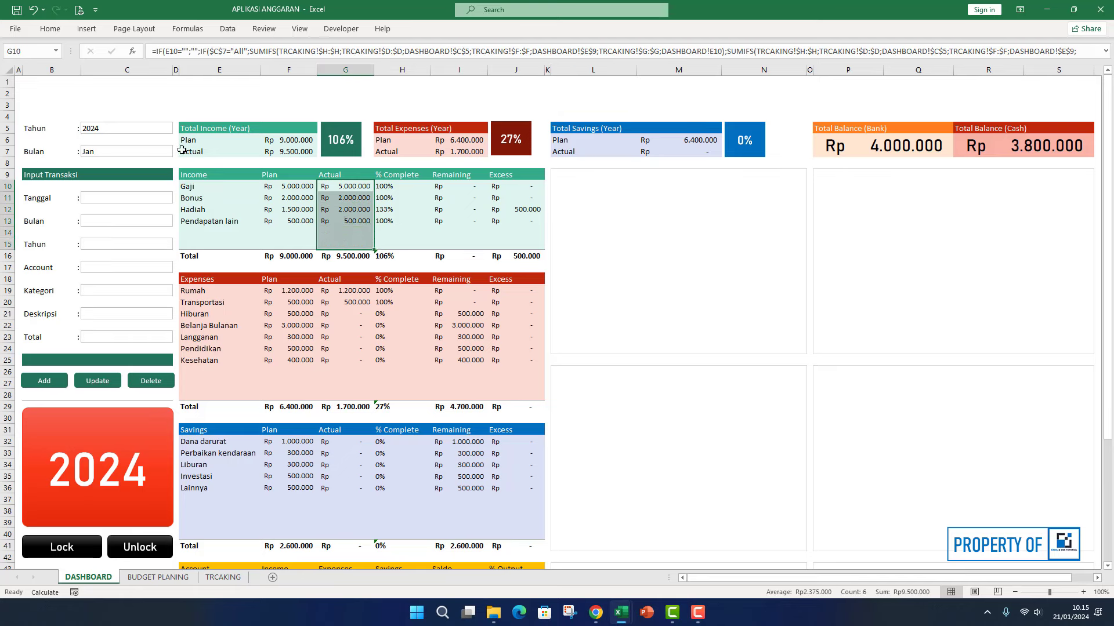
left_click(87, 28)
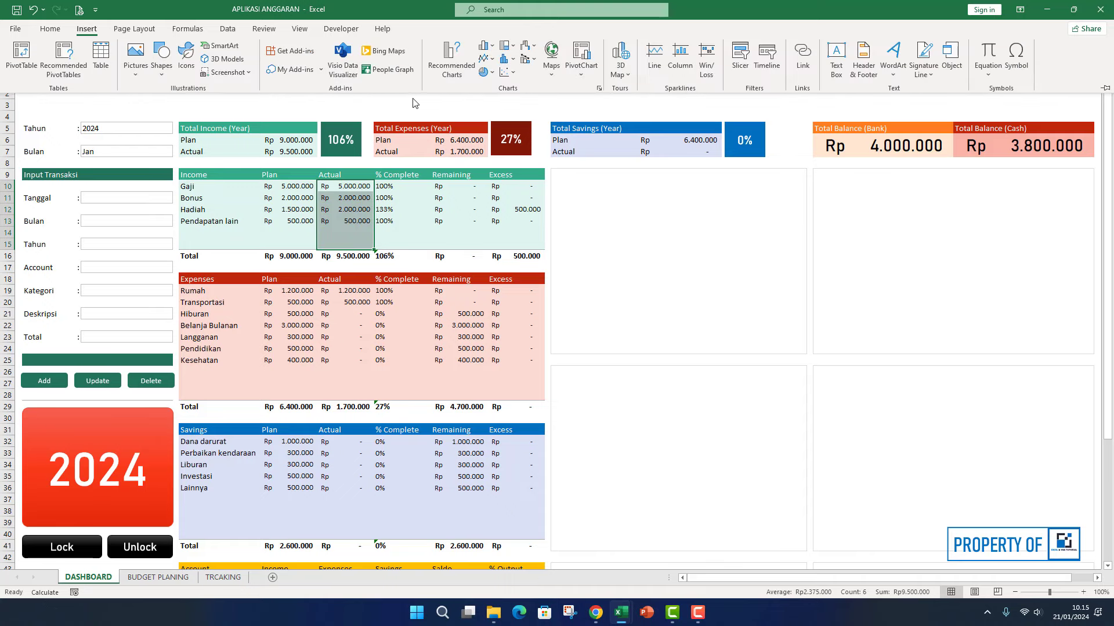
left_click(489, 73)
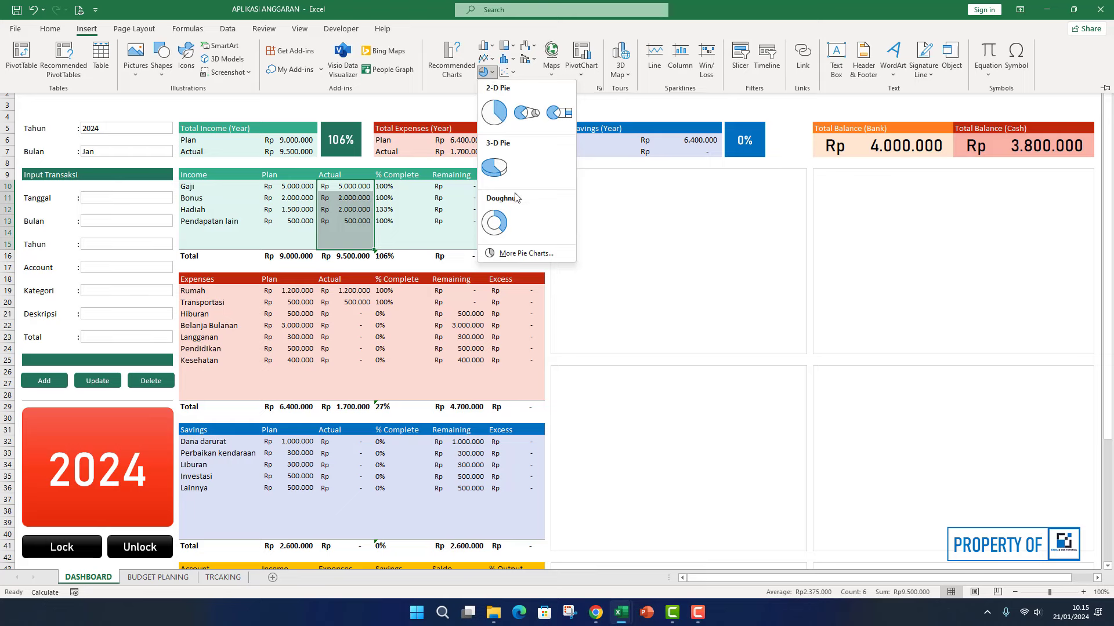
left_click(503, 225)
- Fit the doughnut chart inside the empty frame below Total Savings (Year) and delete its chart title
left_click_drag(598, 240, 732, 181)
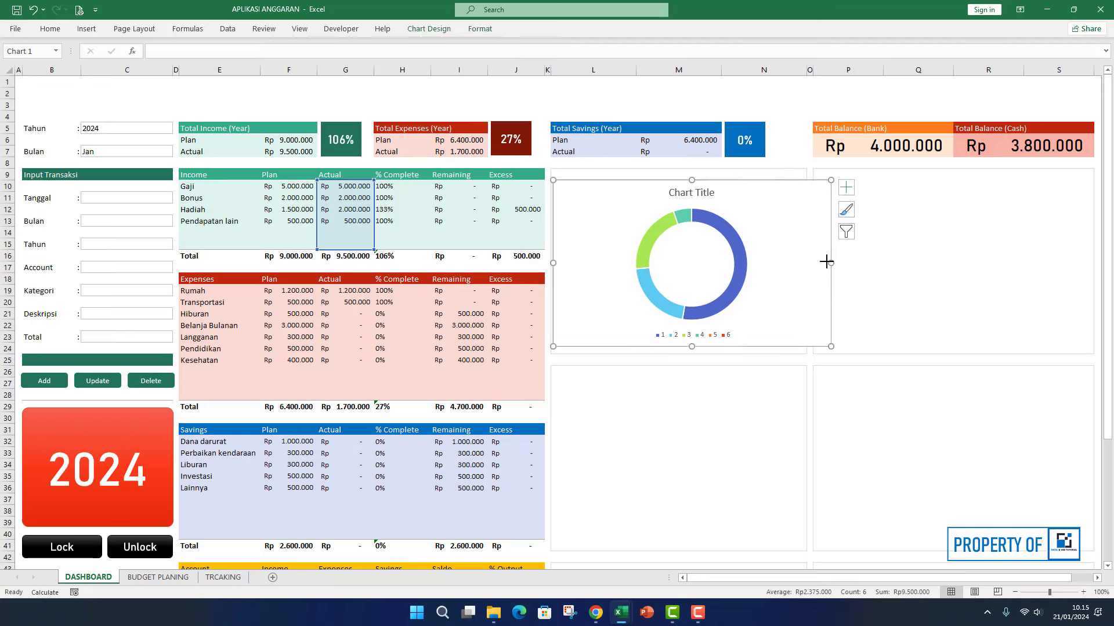
left_click_drag(826, 261, 803, 262)
left_click_drag(678, 350, 679, 345)
left_click_drag(678, 181, 678, 189)
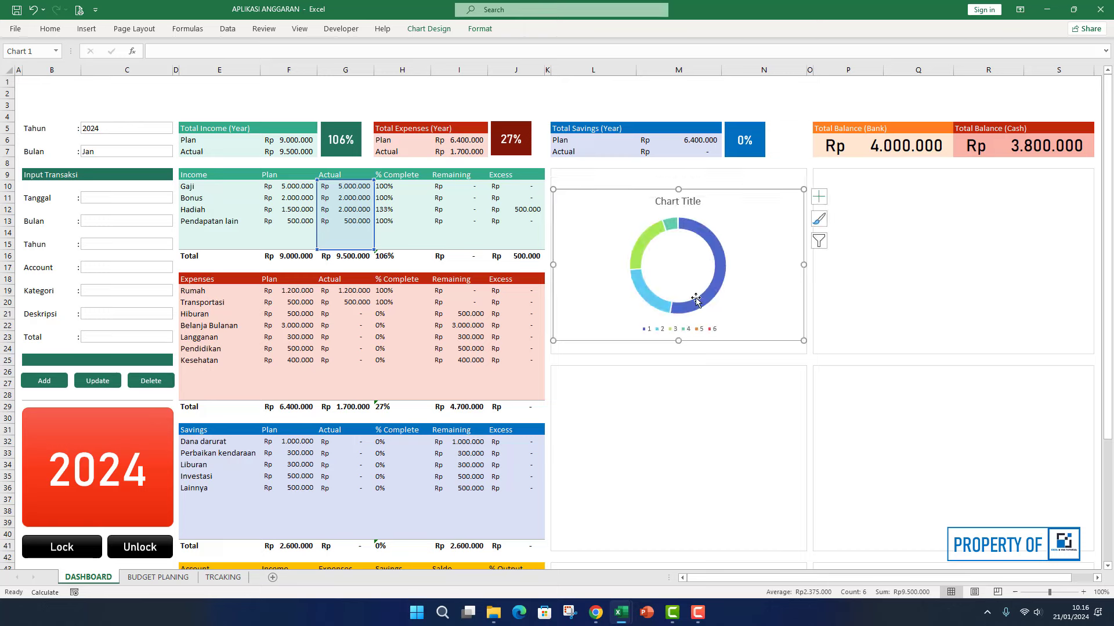
left_click_drag(680, 340, 680, 336)
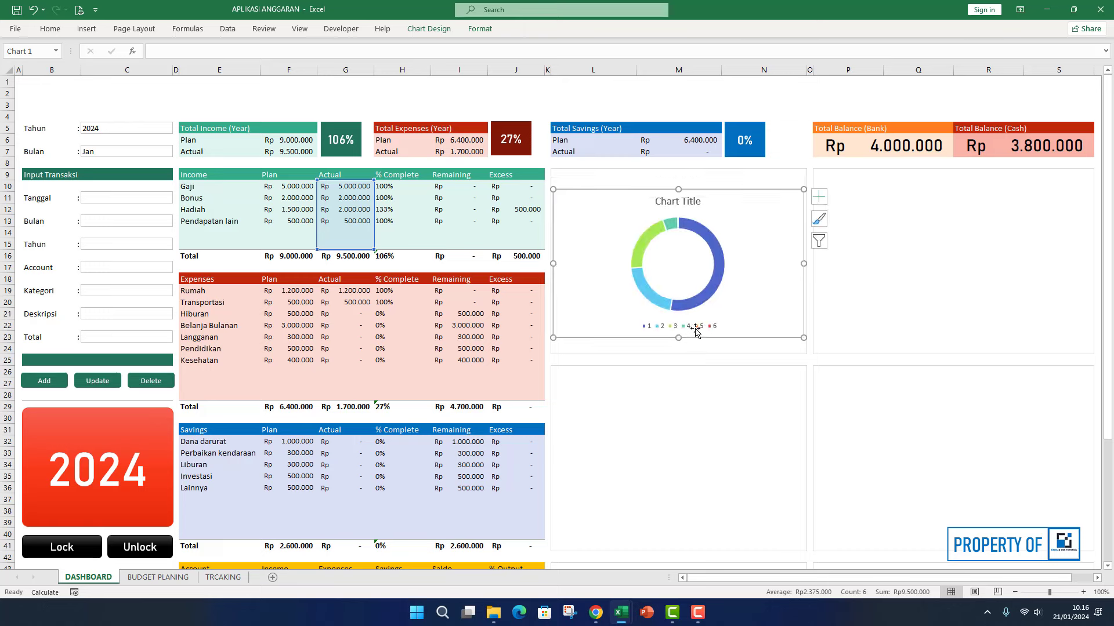
left_click(670, 204)
key("Delete")
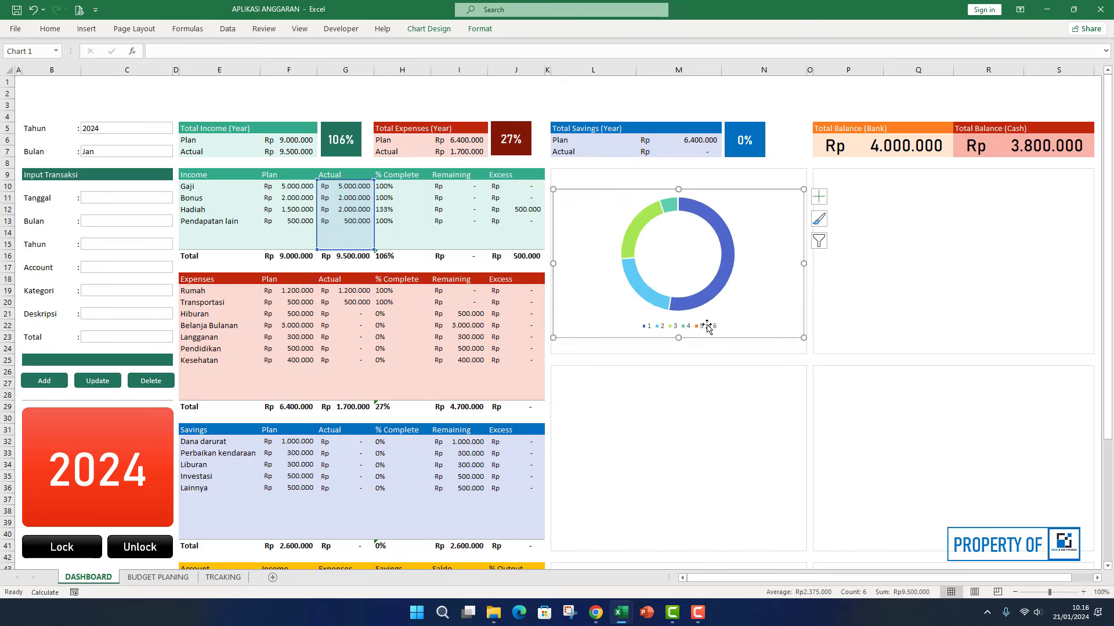
- Set the doughnut chart's category axis labels to the income names in =DASHBOARD!$E$10:$E$15
right_click(691, 262)
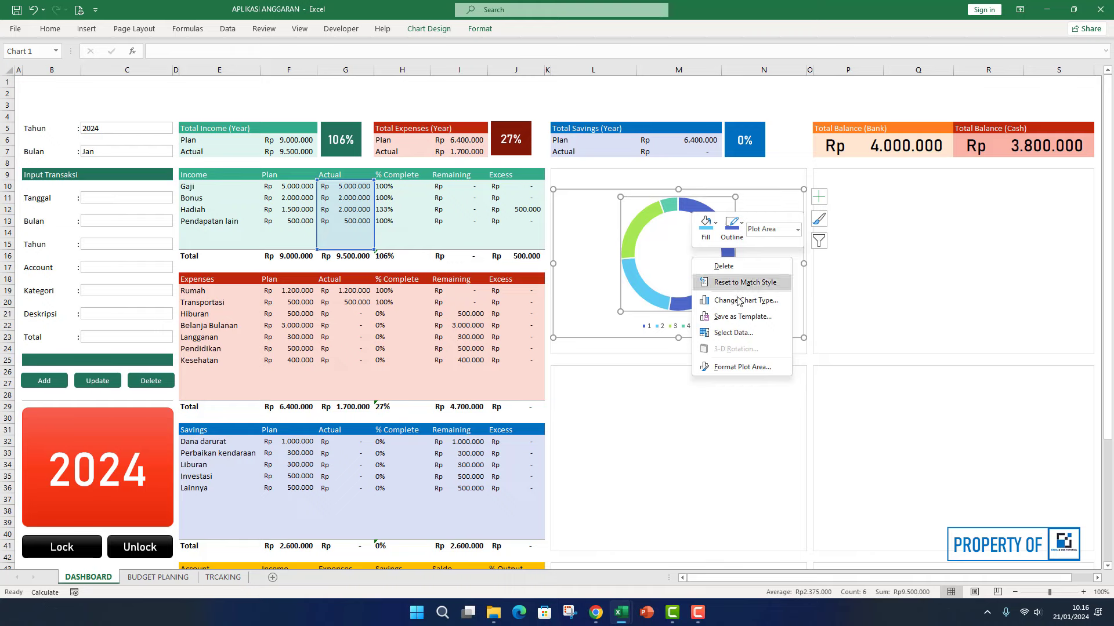
left_click(733, 332)
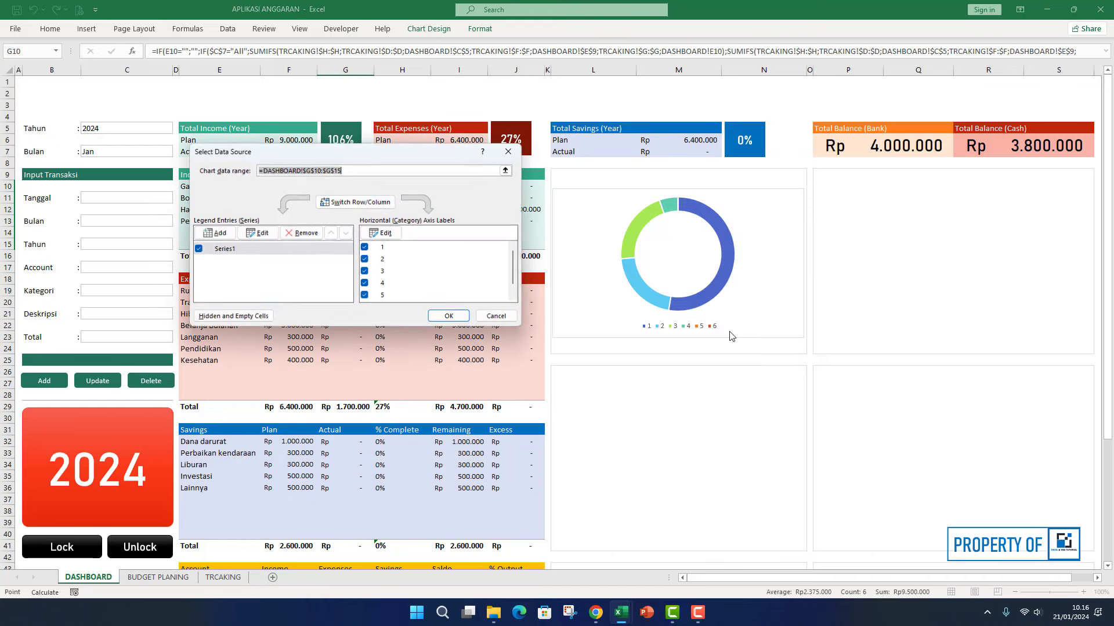
left_click(386, 234)
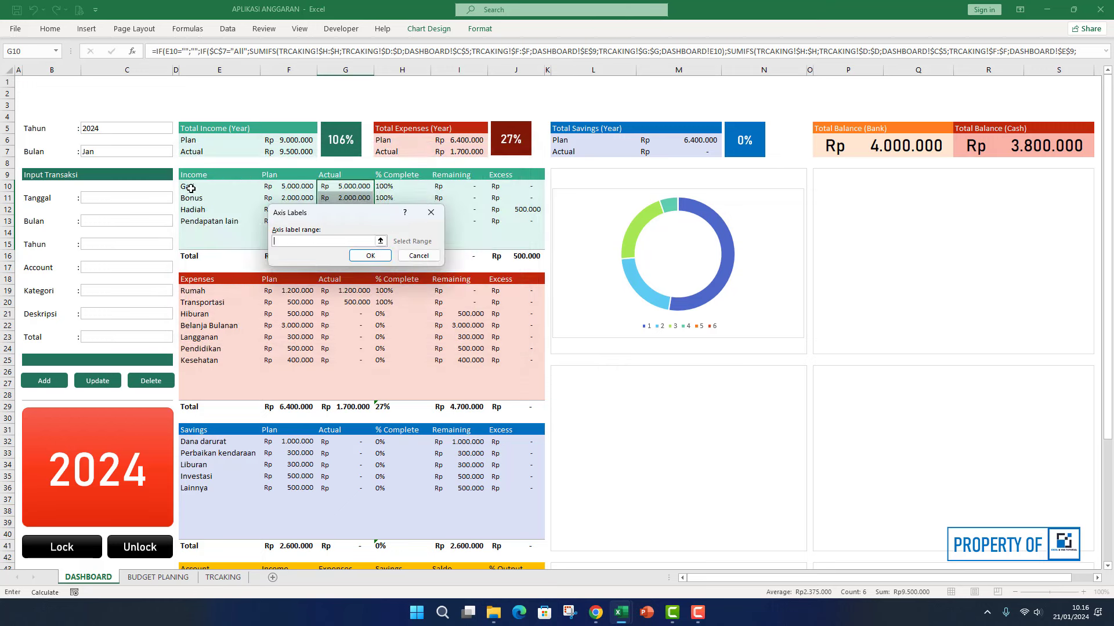
left_click_drag(191, 188, 195, 244)
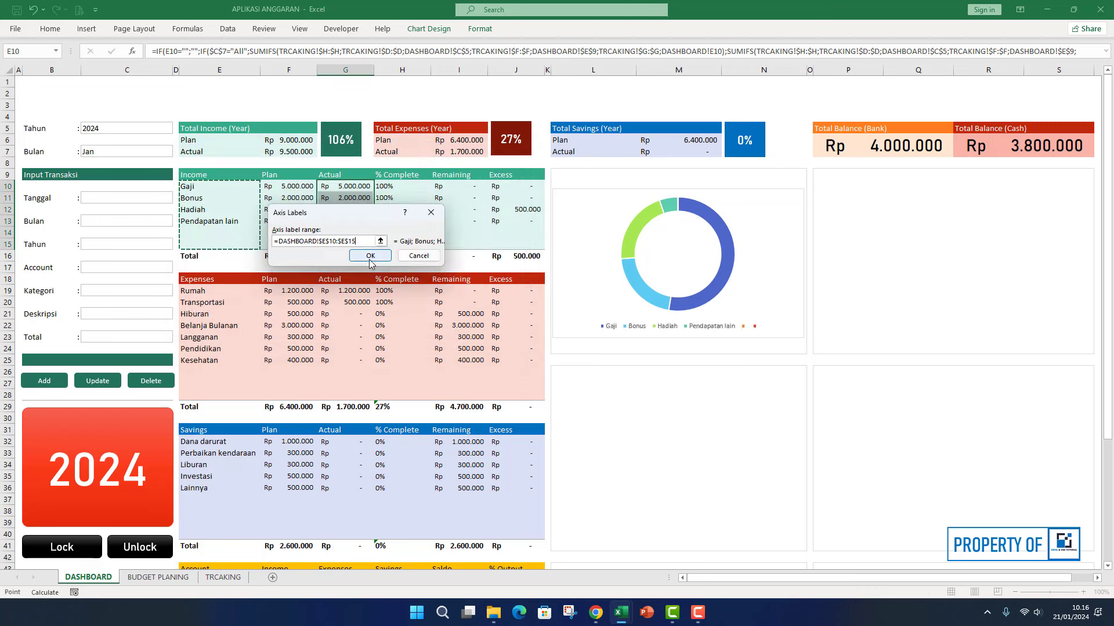
left_click(369, 255)
left_click(449, 316)
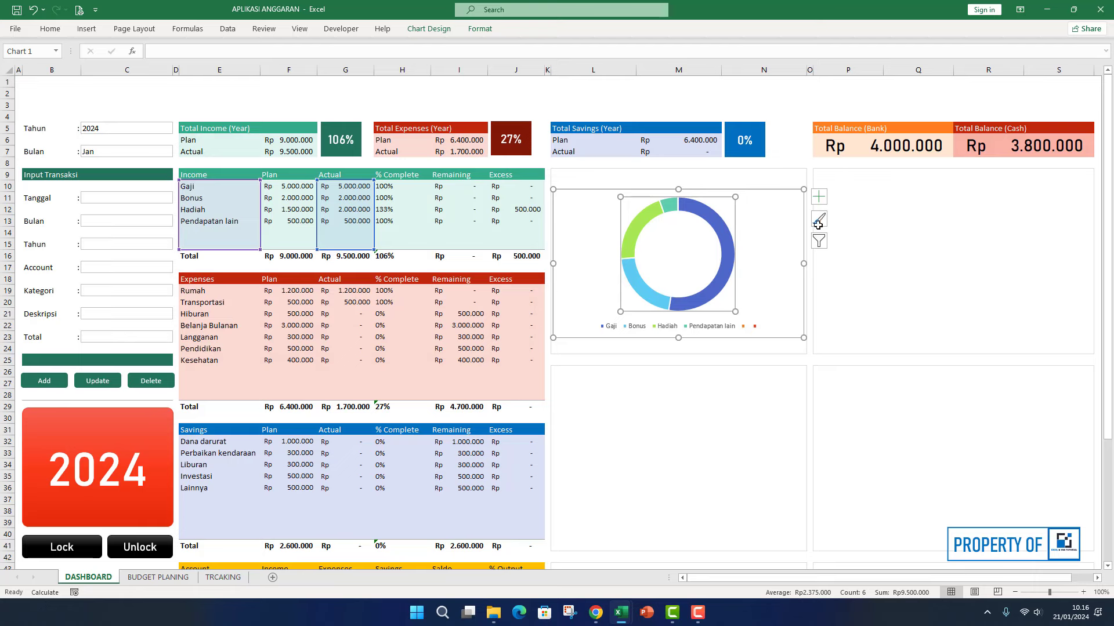
- Place the doughnut chart's legend on the left side of the chart
left_click(819, 197)
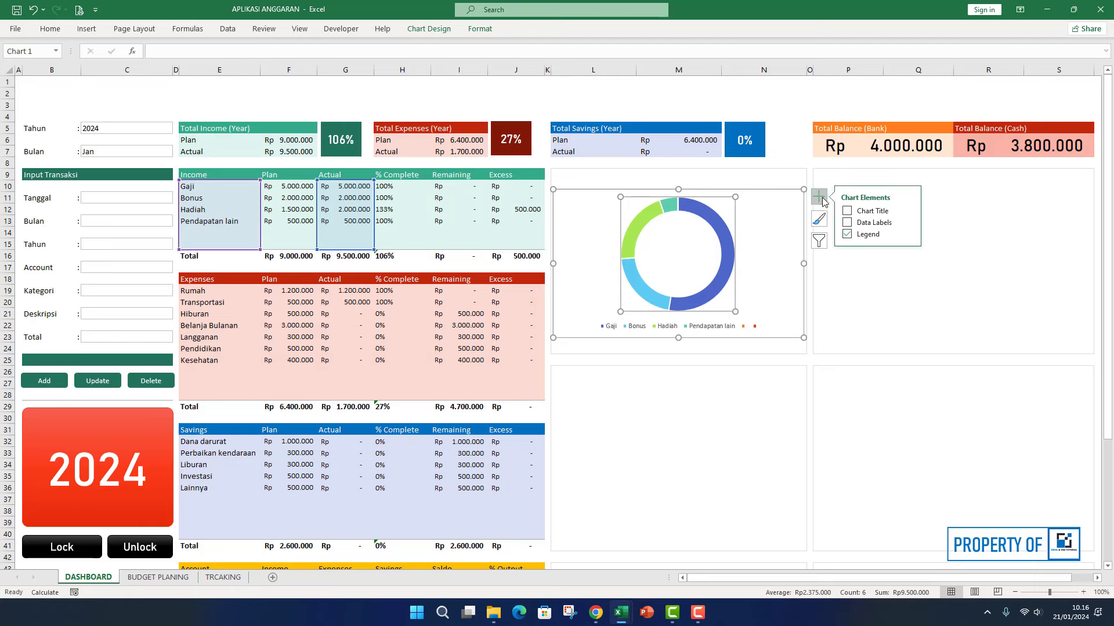
left_click(908, 235)
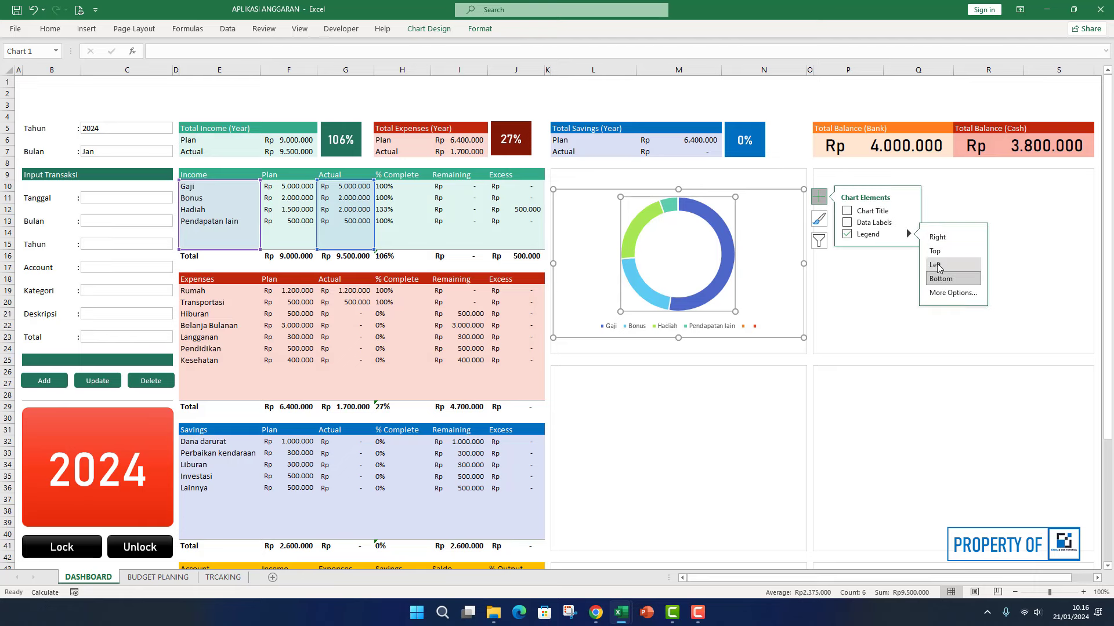
left_click(939, 267)
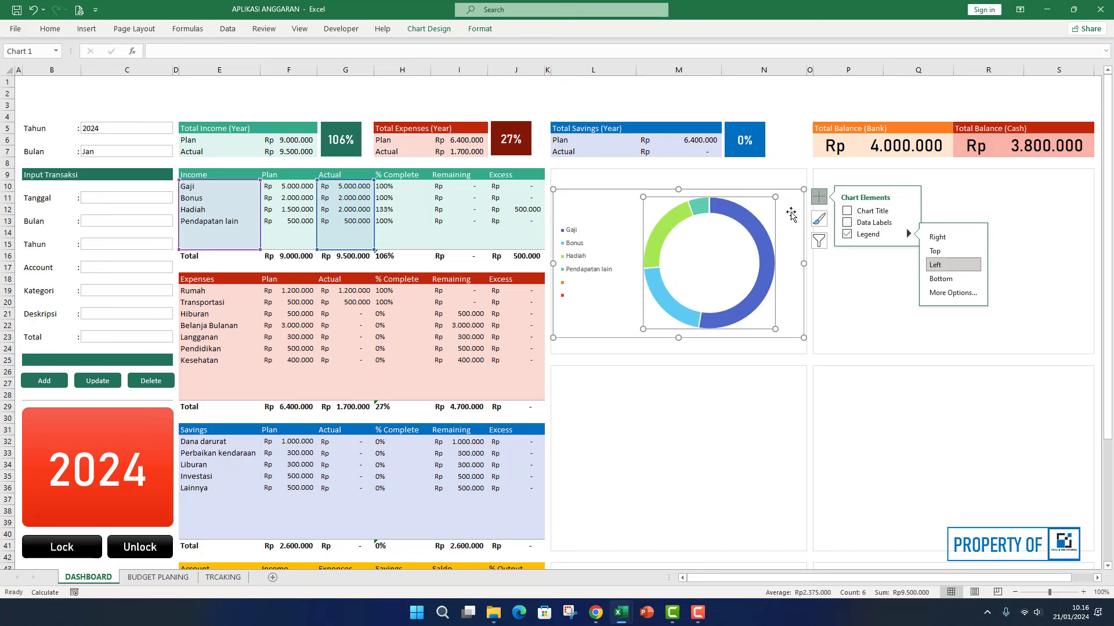
- Remove the outline and the fill of the doughnut chart's chart area
left_click(785, 191)
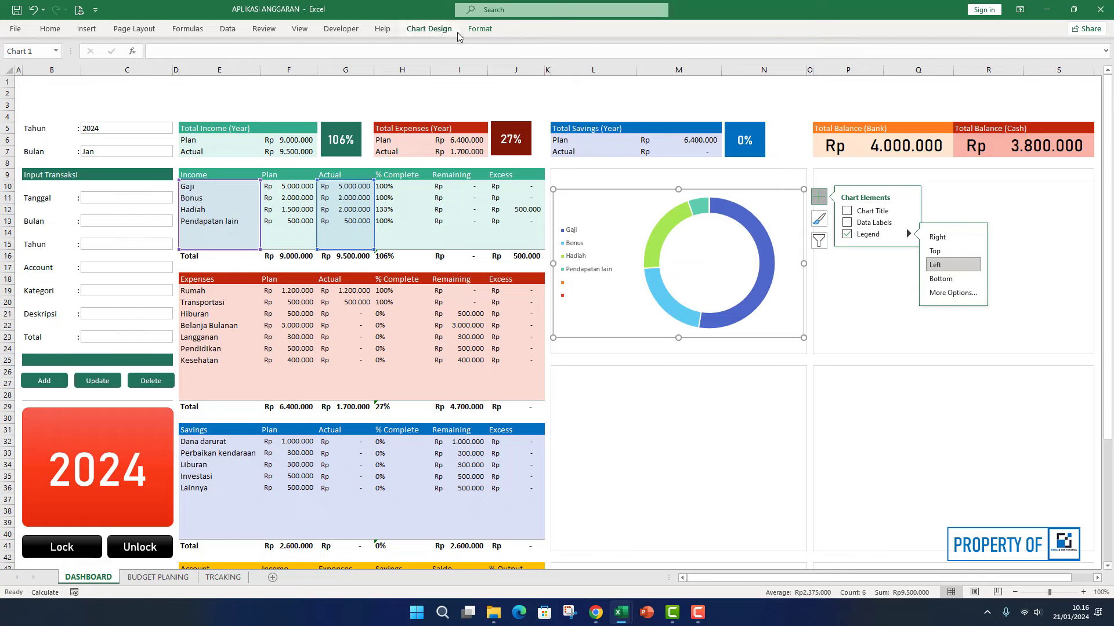
left_click(480, 29)
left_click(456, 59)
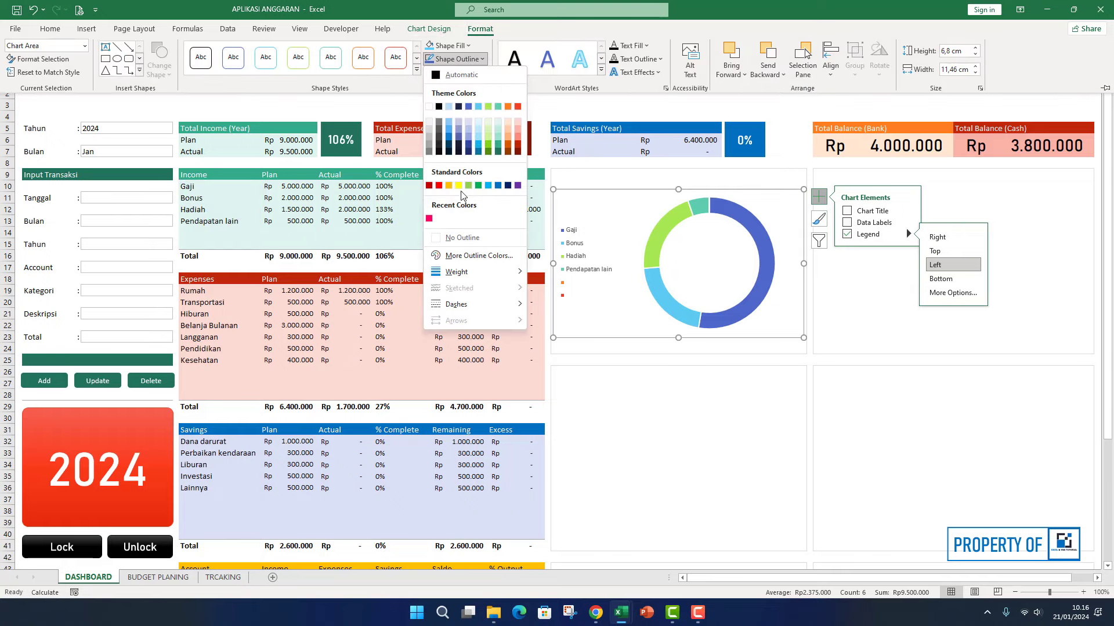
left_click(460, 238)
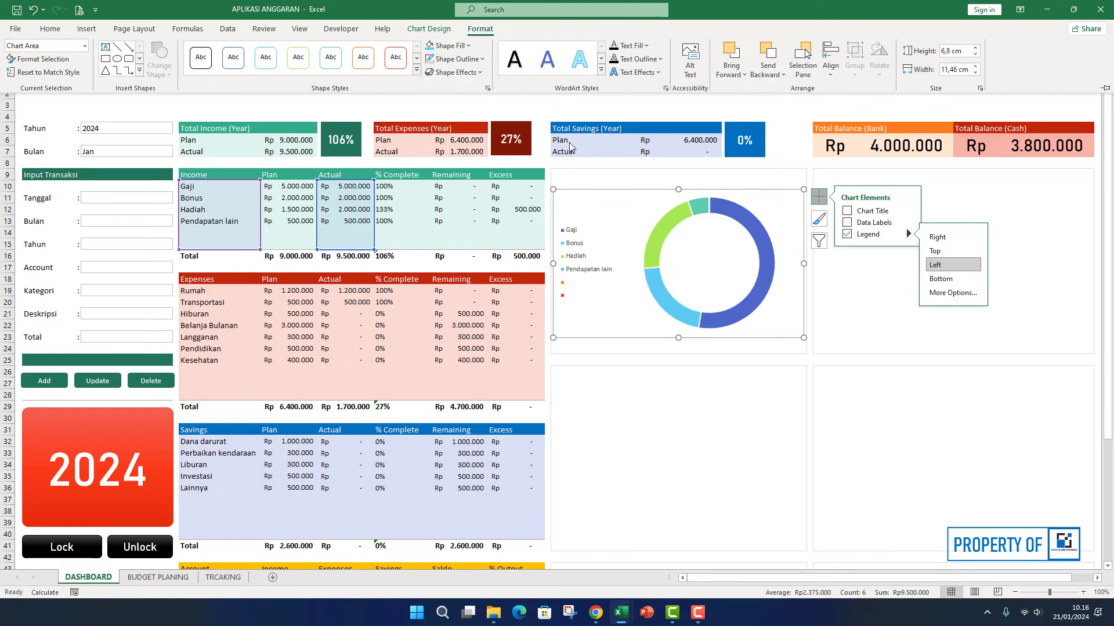
left_click(450, 45)
left_click(470, 223)
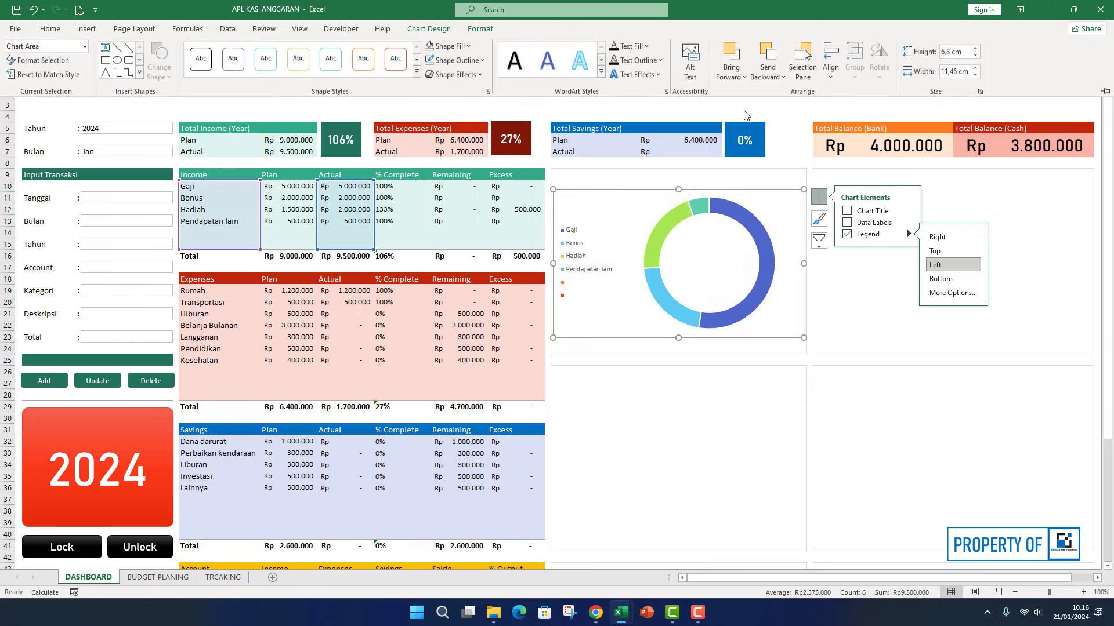
- Shrink the income doughnut chart slightly within its frame below Total Savings (Year)
left_click(754, 105)
left_click(773, 280)
left_click(750, 278)
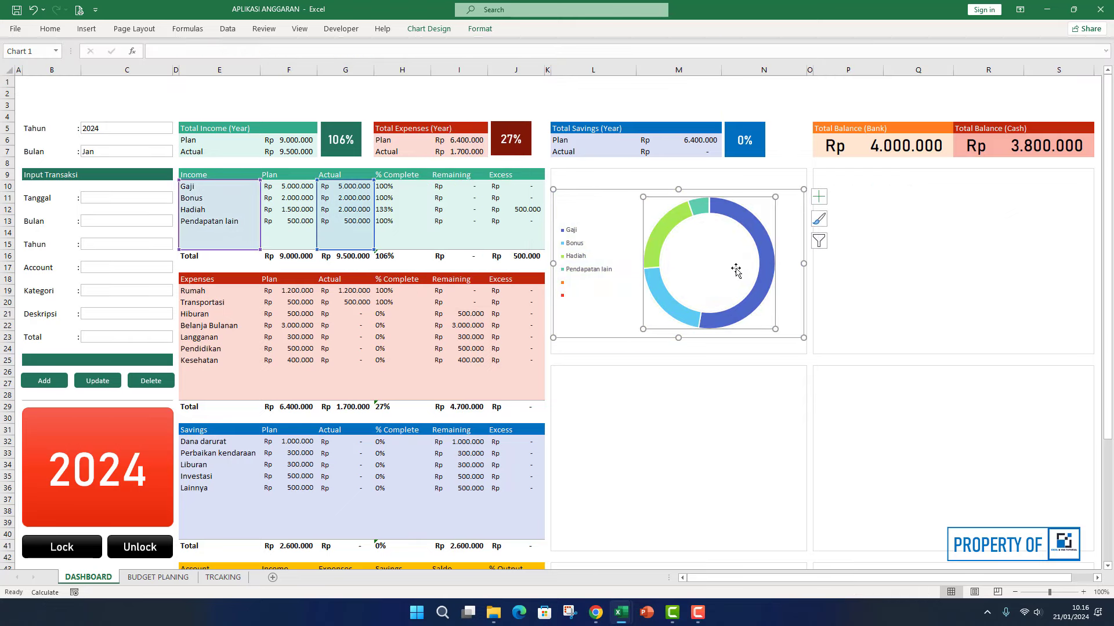
left_click(800, 337)
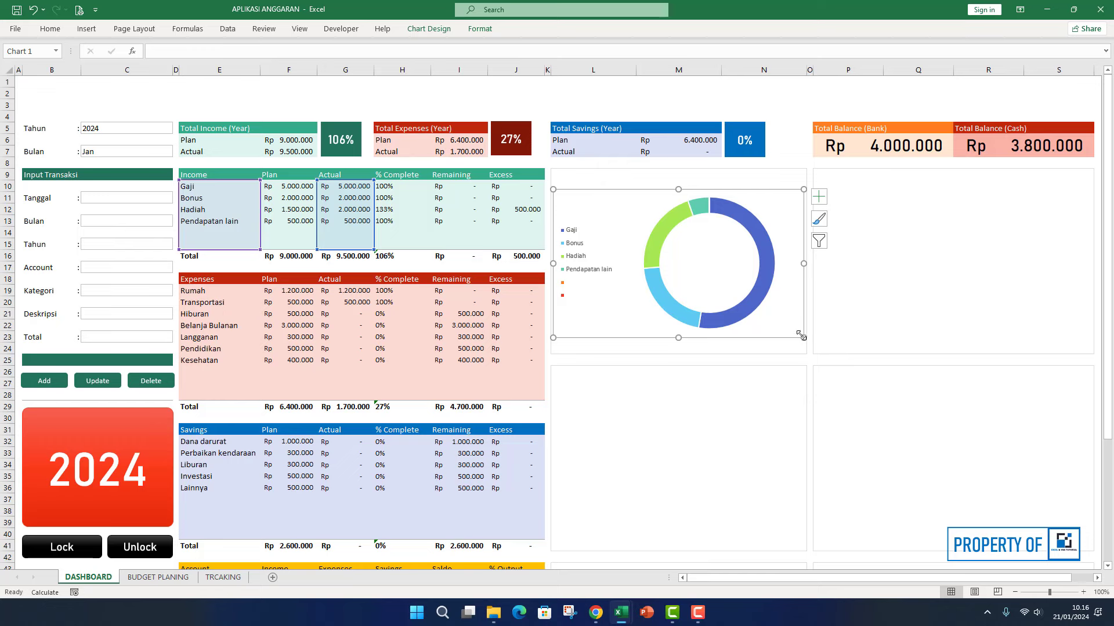
left_click_drag(804, 338, 778, 323)
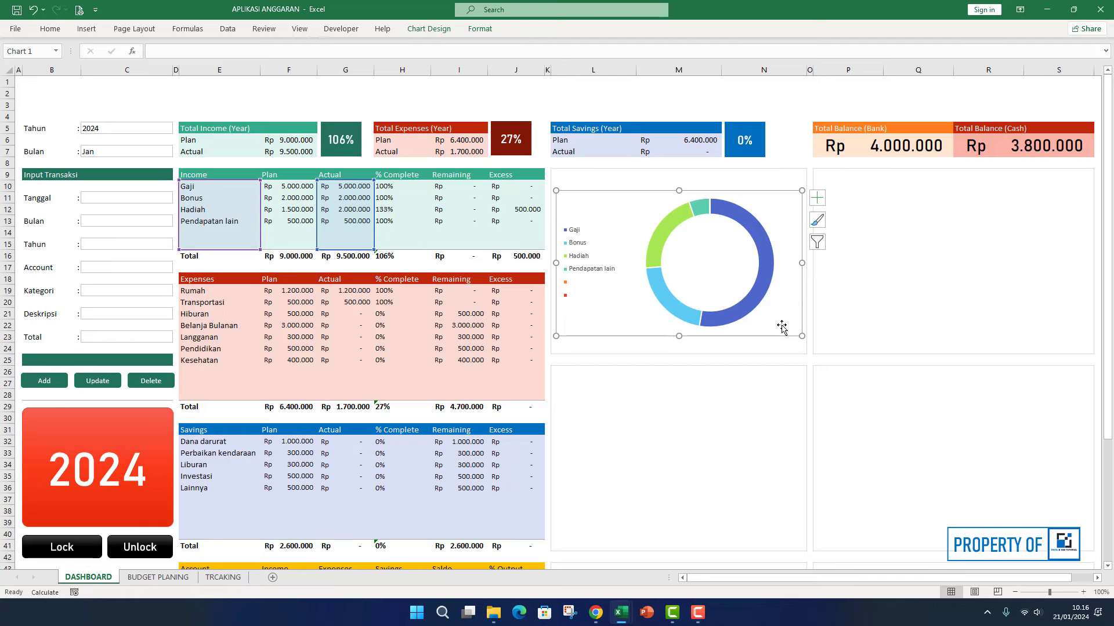
- Set the income doughnut's hole size to 60% in its data series formatting
left_click(797, 103)
left_click(733, 211)
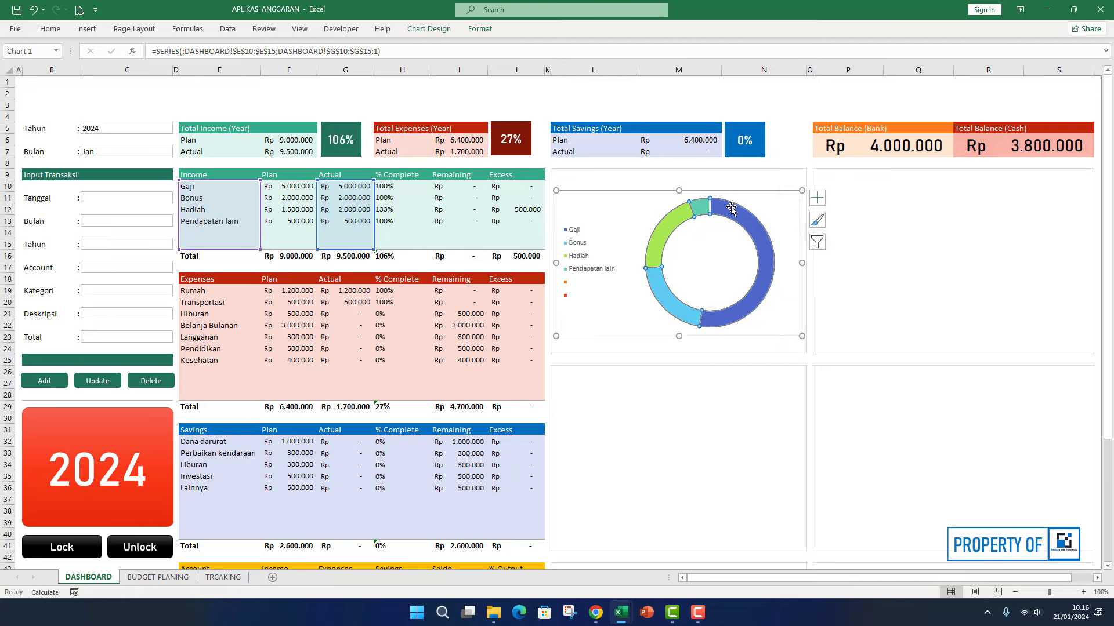
right_click(733, 211)
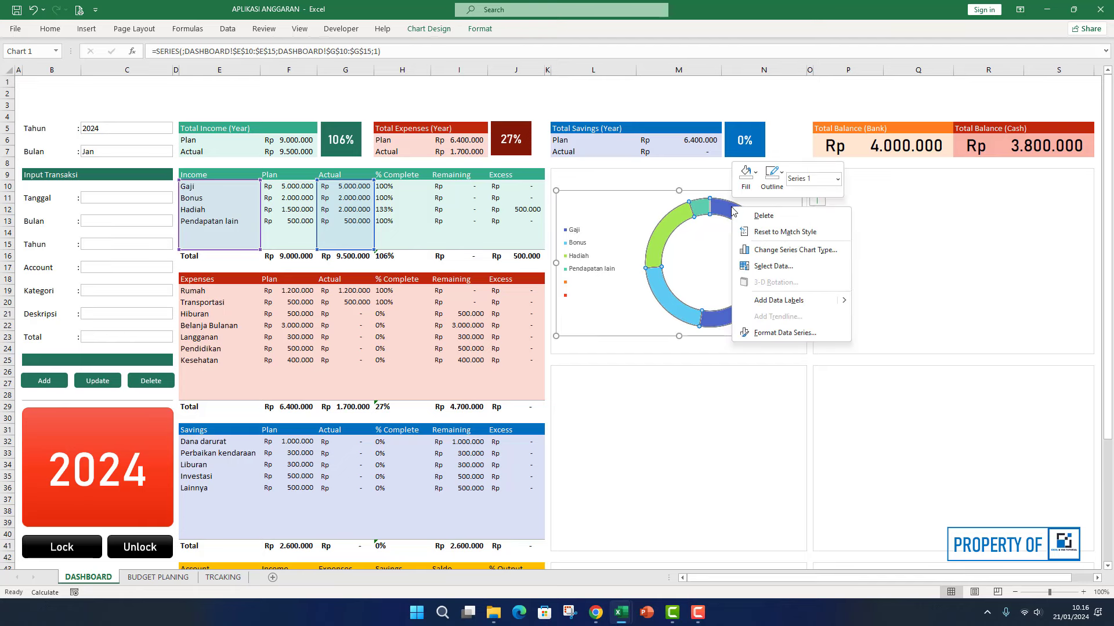
left_click(780, 333)
right_click(759, 230)
left_click(800, 356)
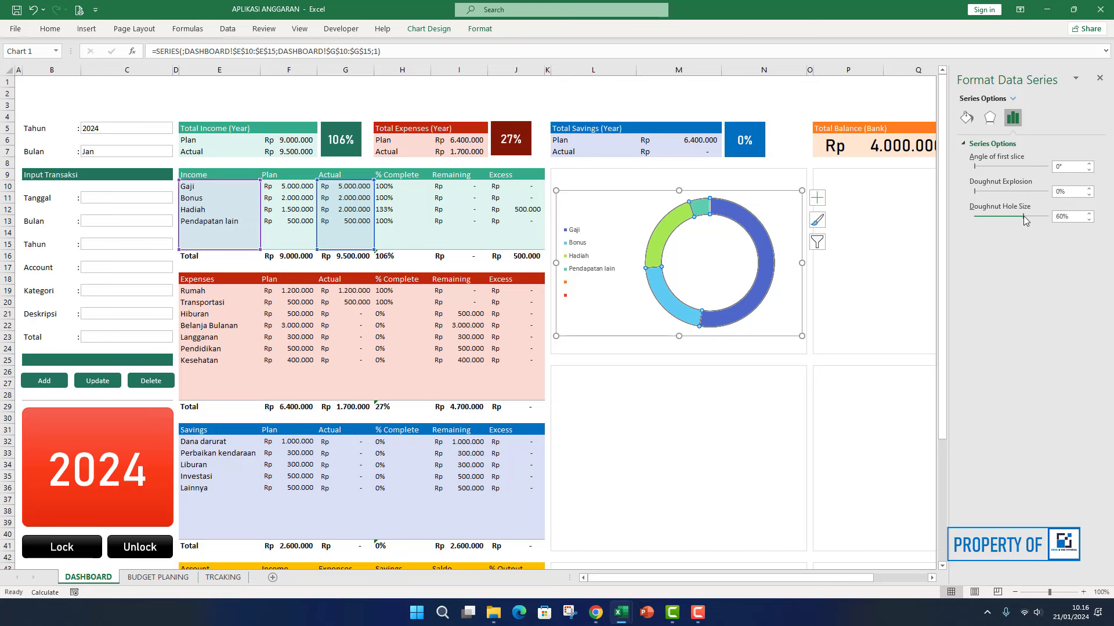
left_click_drag(1023, 216, 1023, 216)
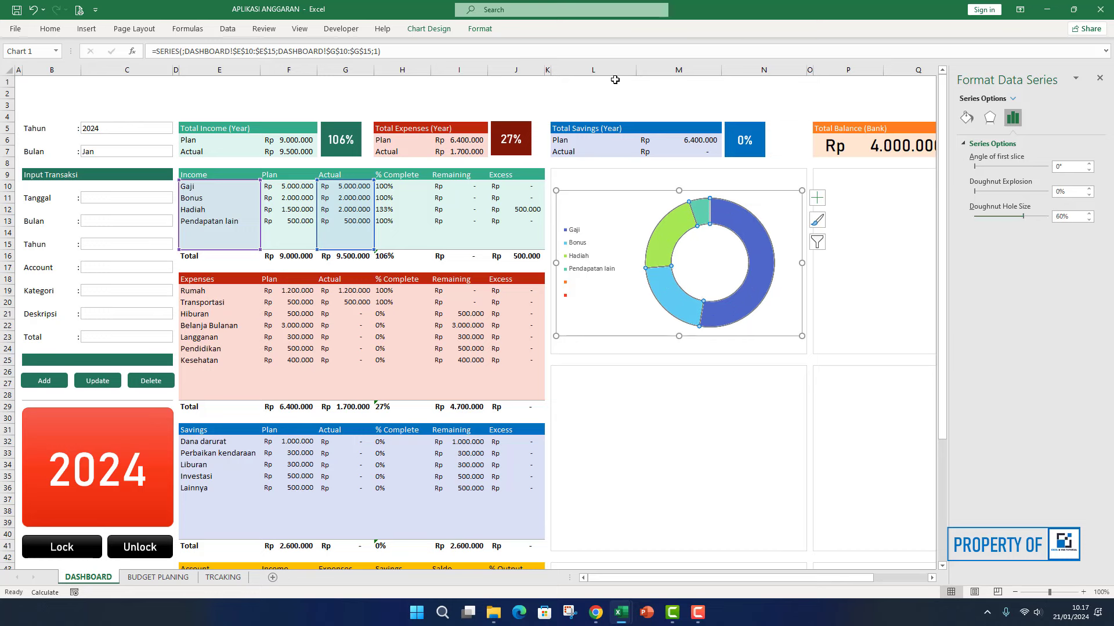
- Recolor the income doughnut chart with the light-to-dark teal monochromatic palette
left_click(440, 30)
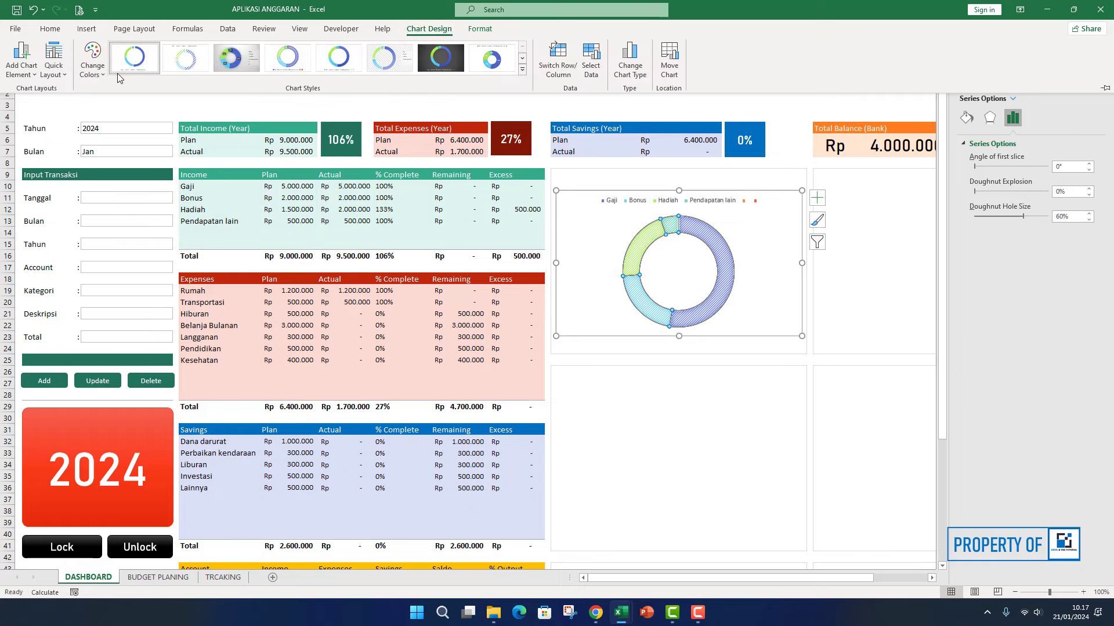
left_click(93, 61)
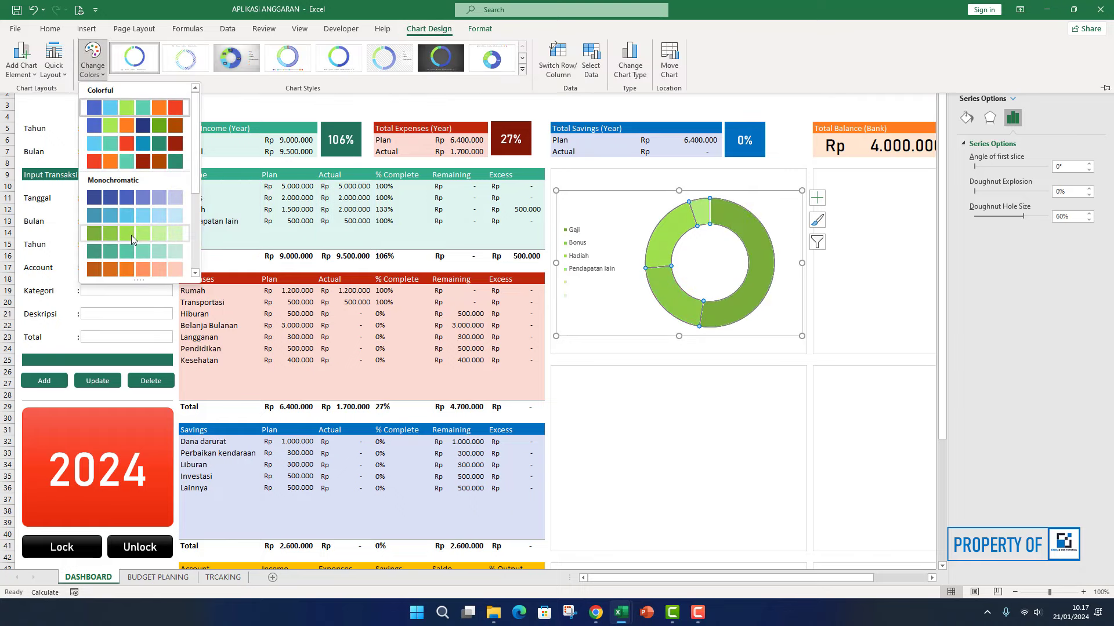
scroll(133, 241, "down", 2)
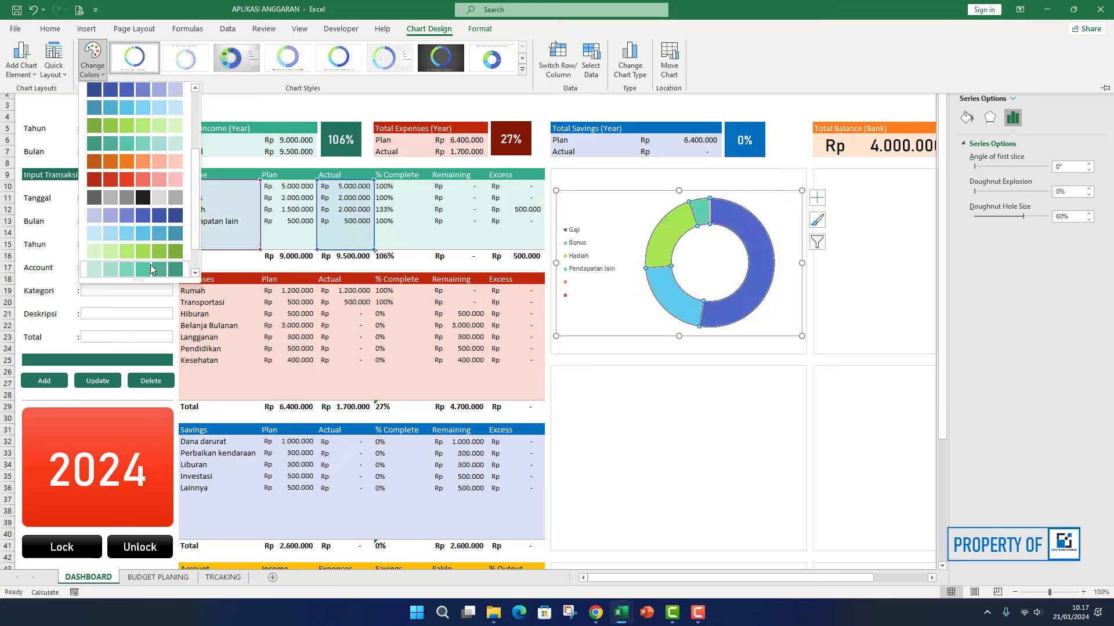
left_click(134, 269)
left_click(803, 106)
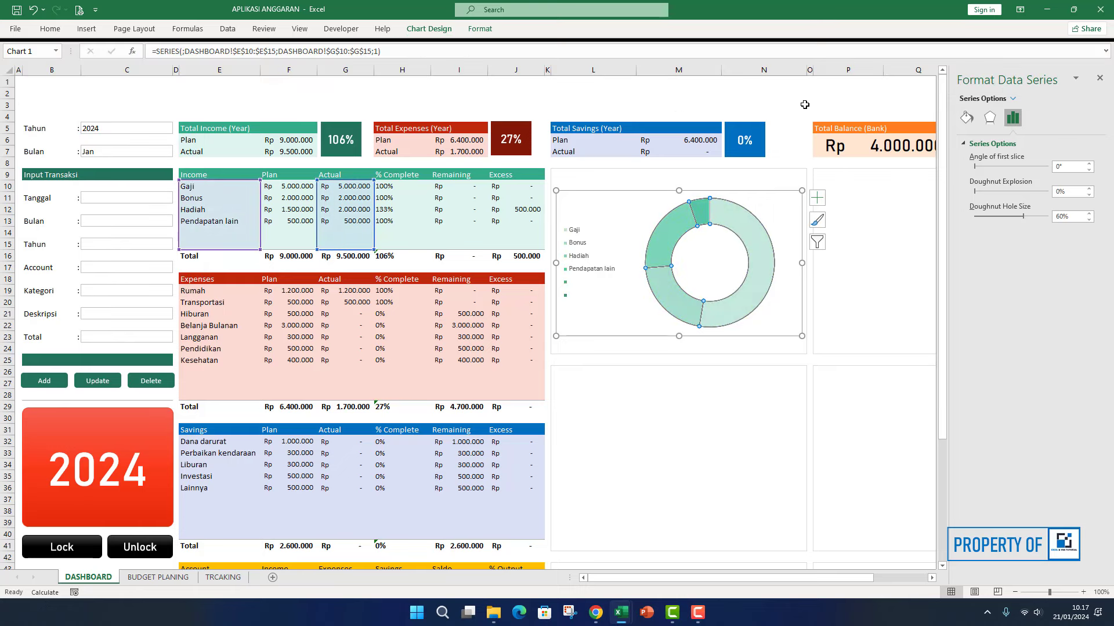
- Remove the outline of the light teal doughnut's data series
left_click(724, 225)
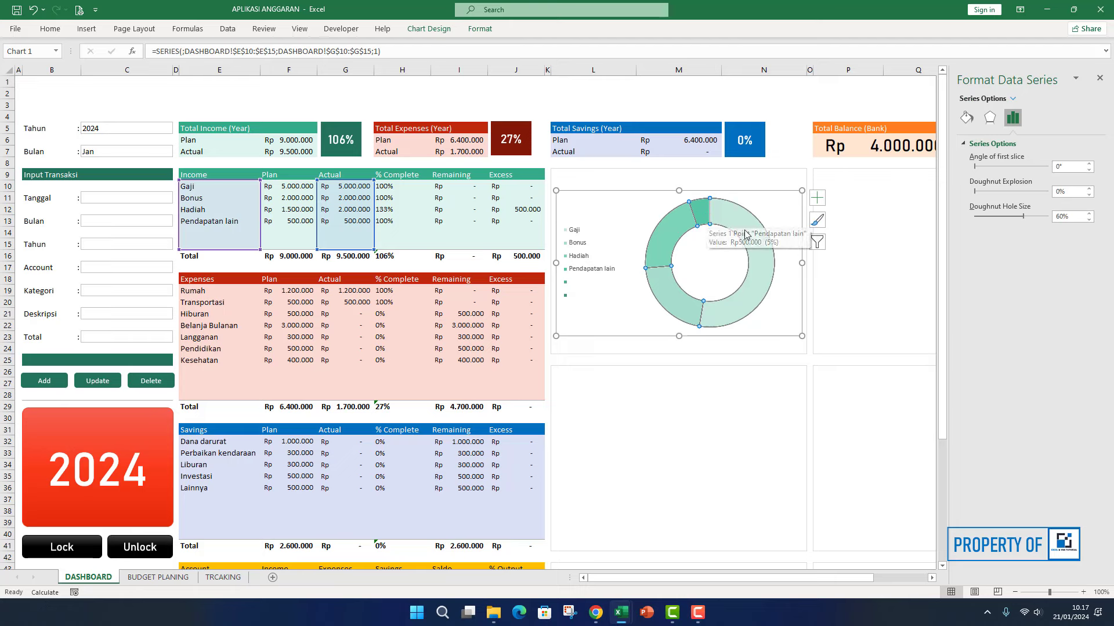
left_click(482, 30)
left_click(455, 59)
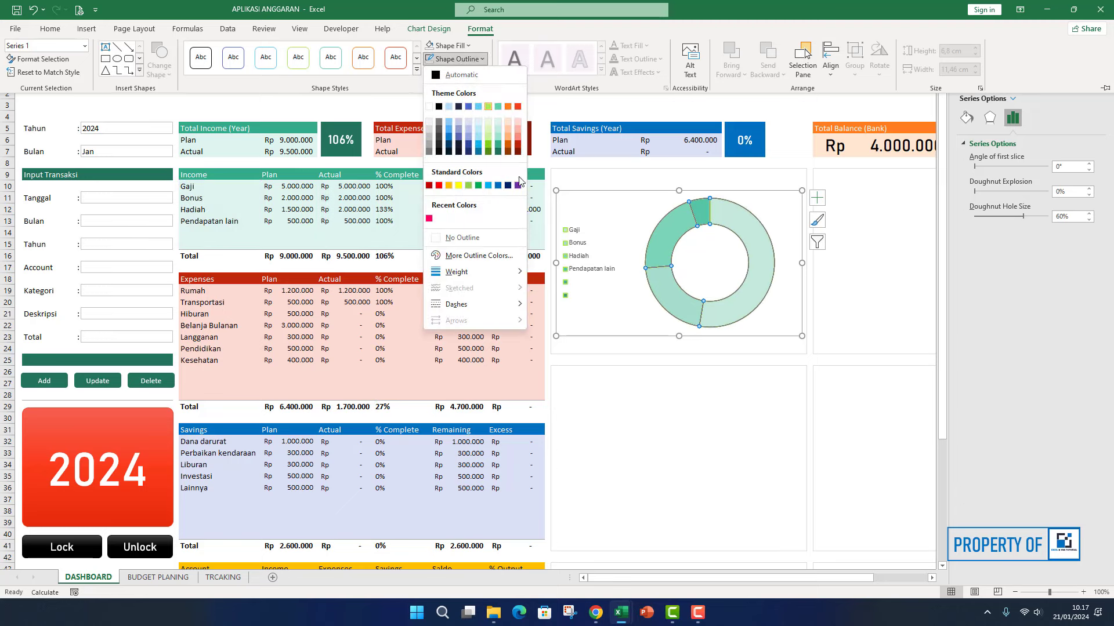
left_click(661, 229)
left_click(798, 103)
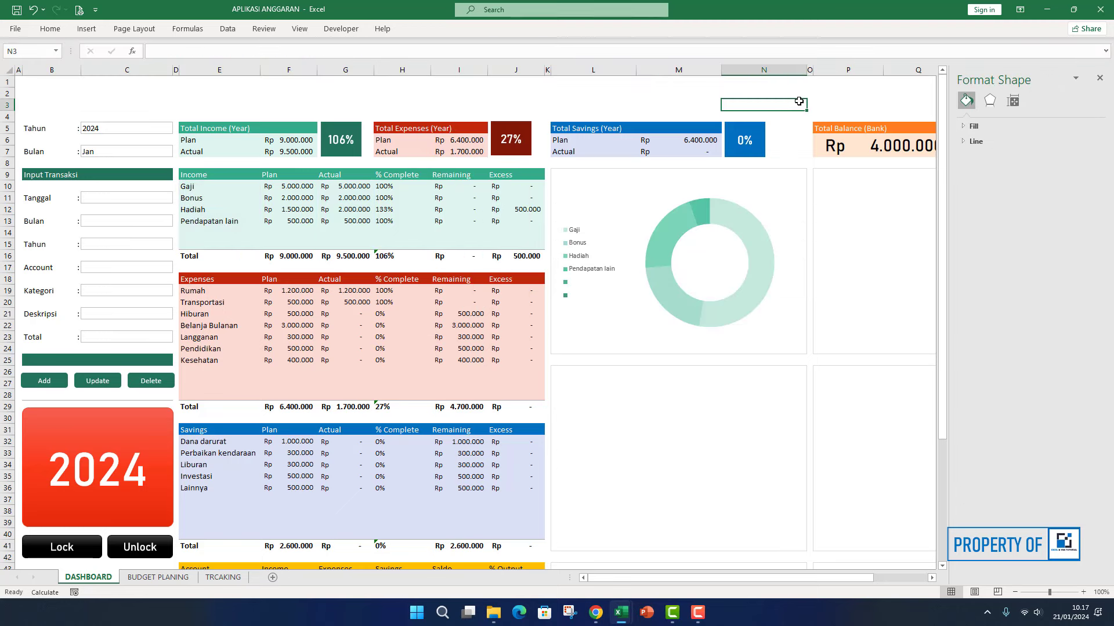
- Recolor the income doughnut chart with the dark-to-light teal monochromatic palette
left_click(680, 226)
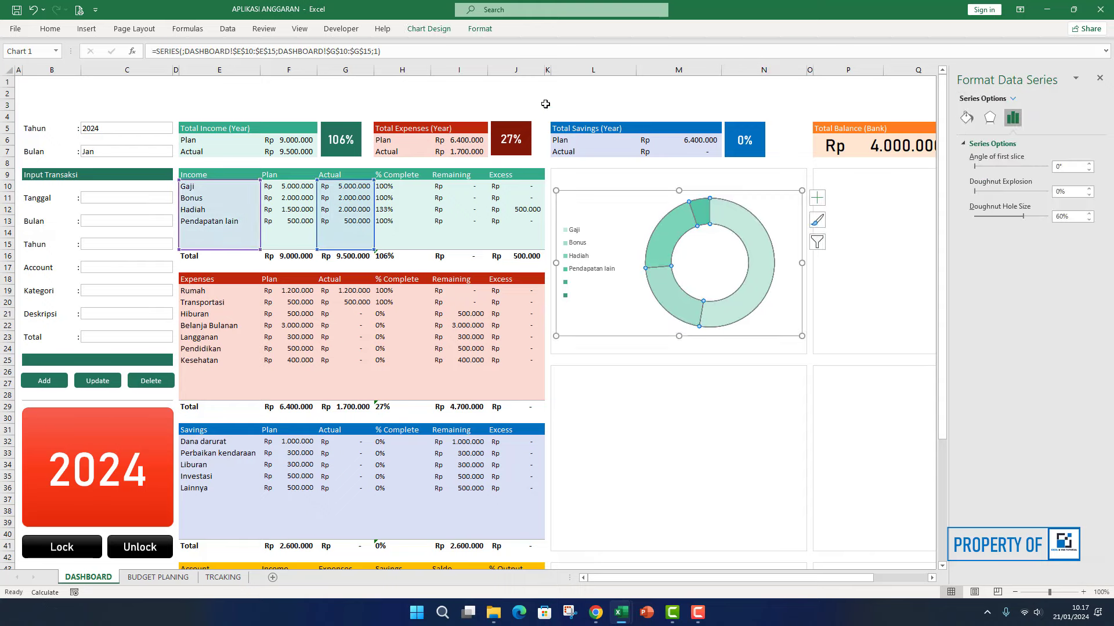
left_click(437, 33)
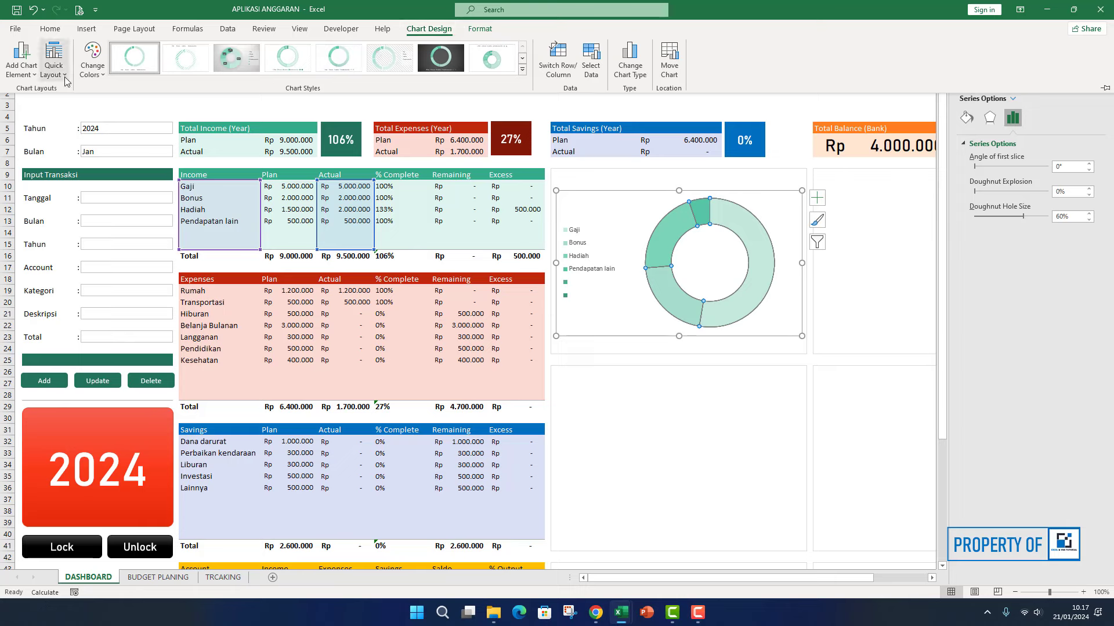
left_click(93, 58)
scroll(128, 116, "up", 3)
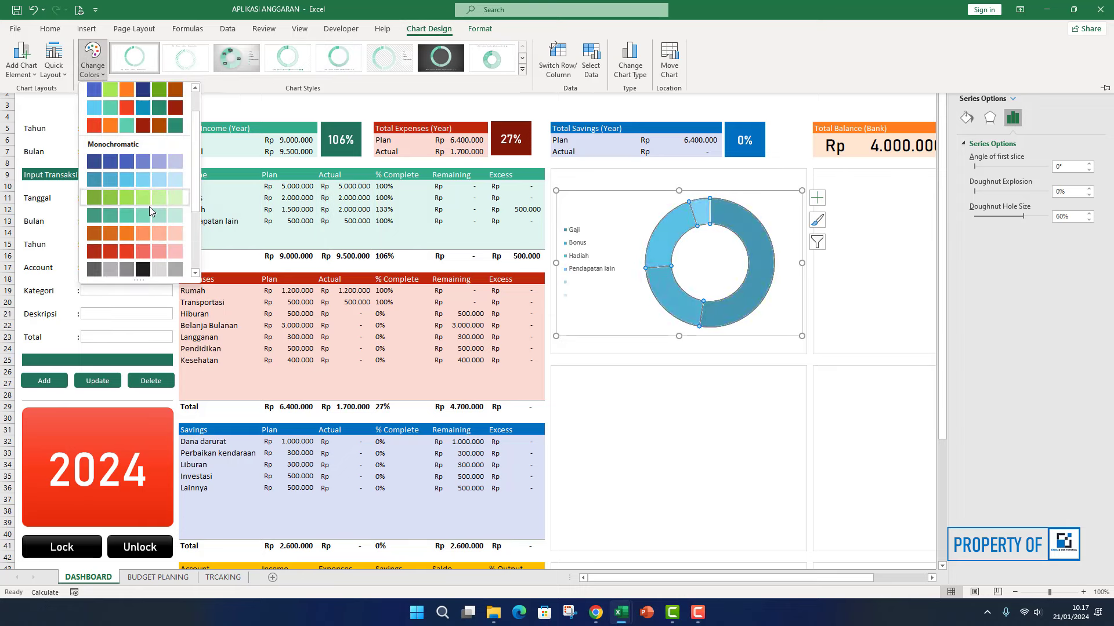
left_click(148, 214)
left_click(751, 104)
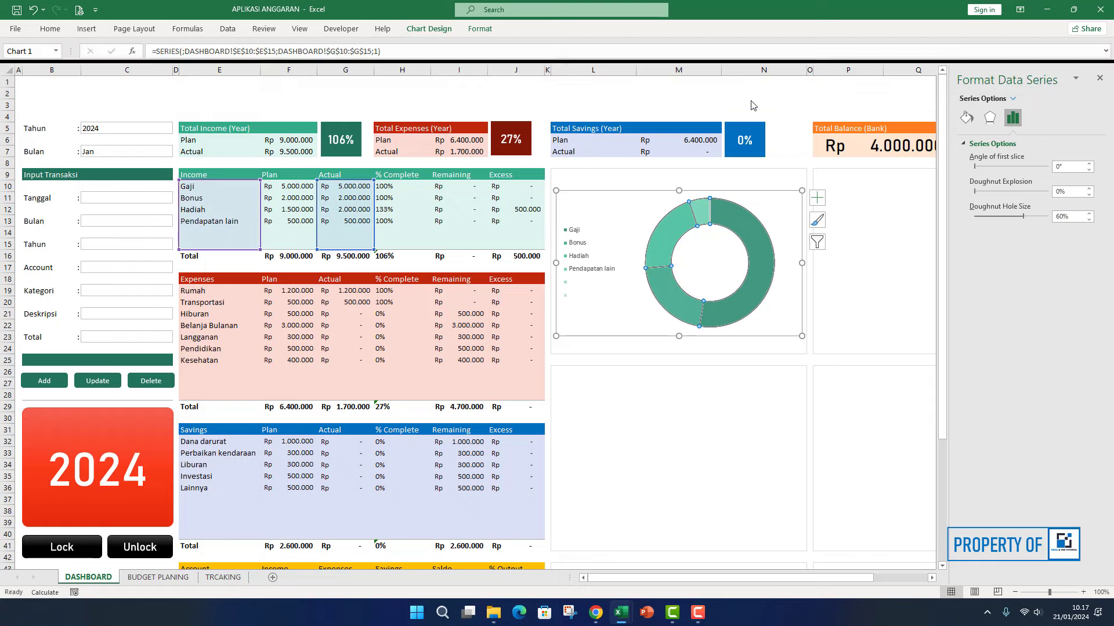
- Remove the outline around the recolored doughnut's slices
left_click(724, 219)
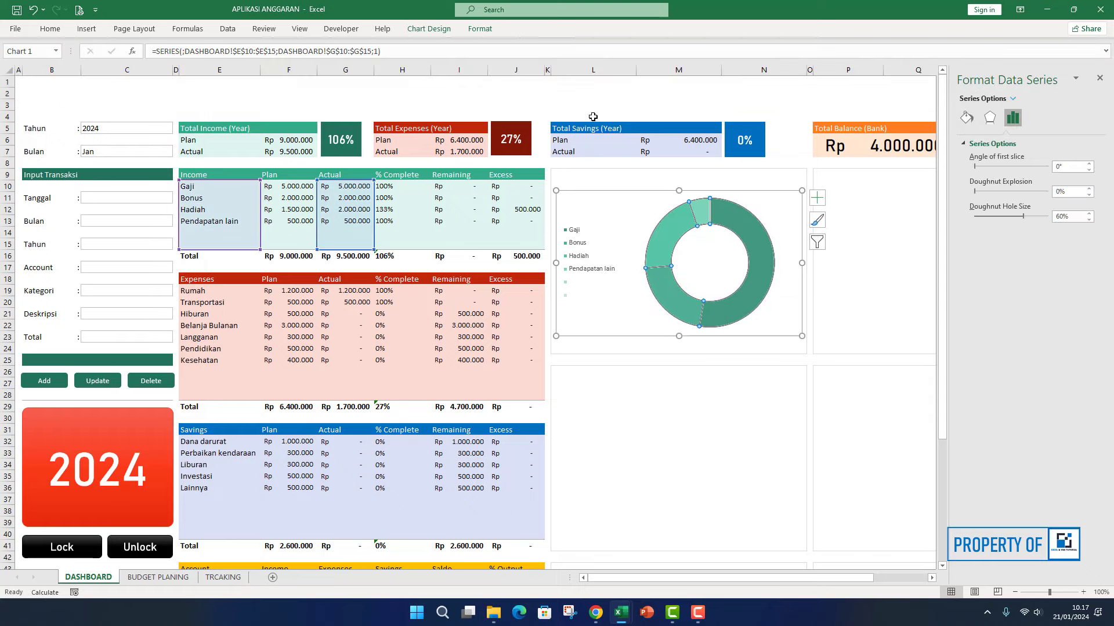
left_click(480, 29)
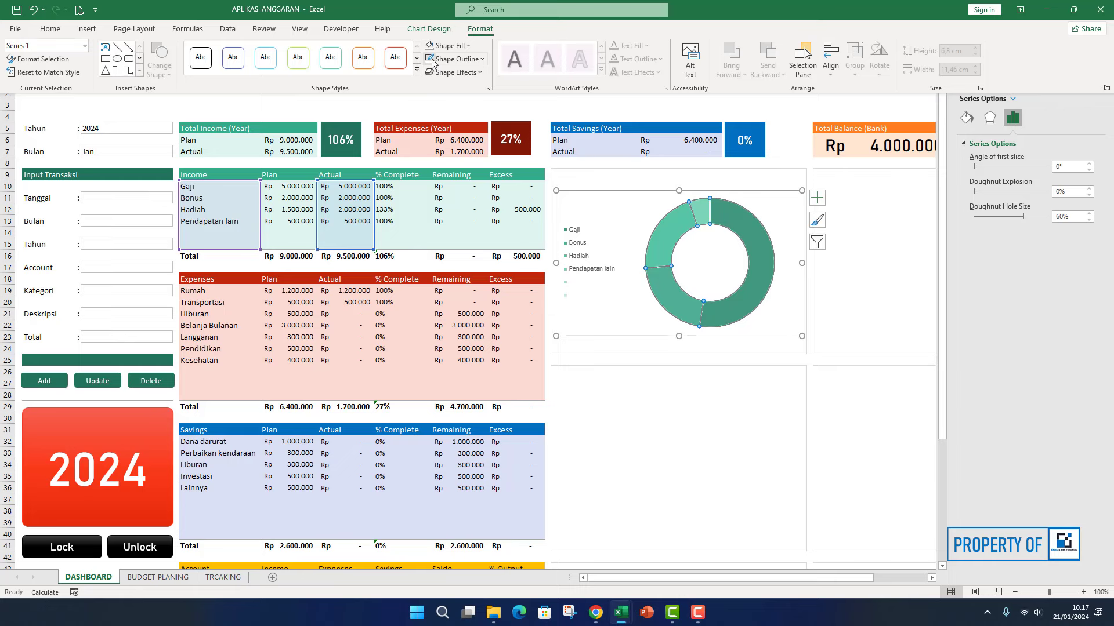
left_click(788, 105)
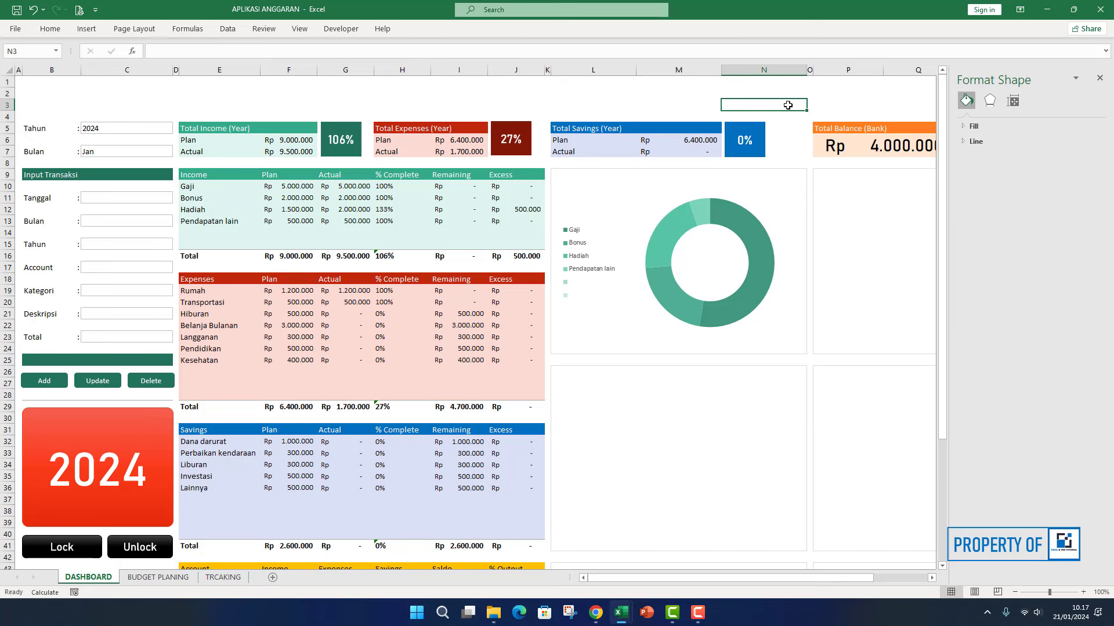
- Enter the chart title "Income (Actual)" in cell L9 above the doughnut chart
left_click(567, 183)
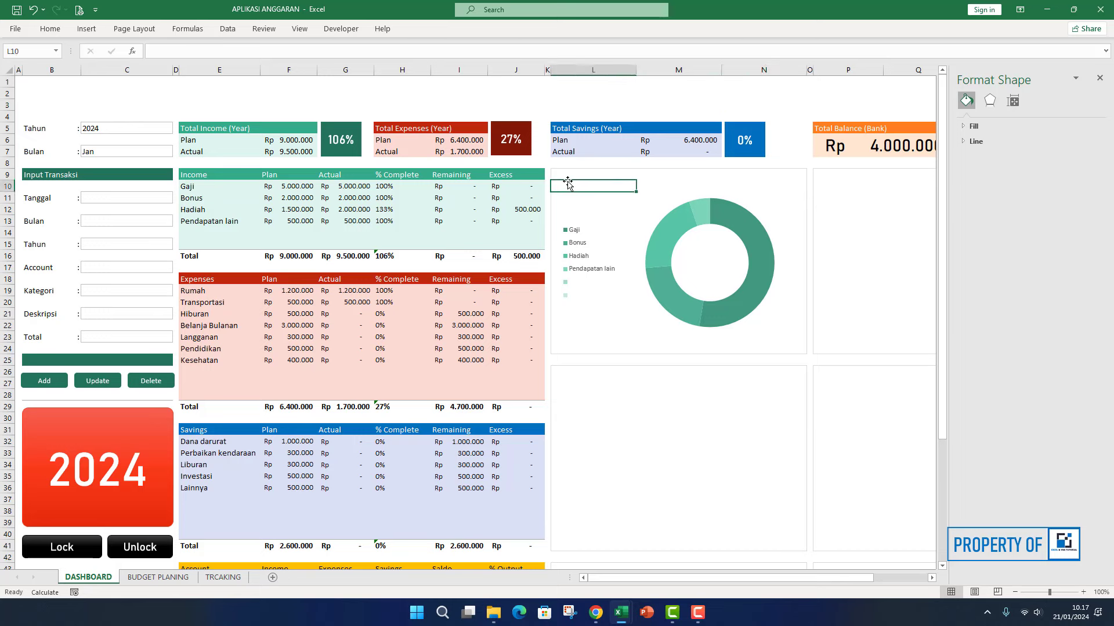
left_click(579, 175)
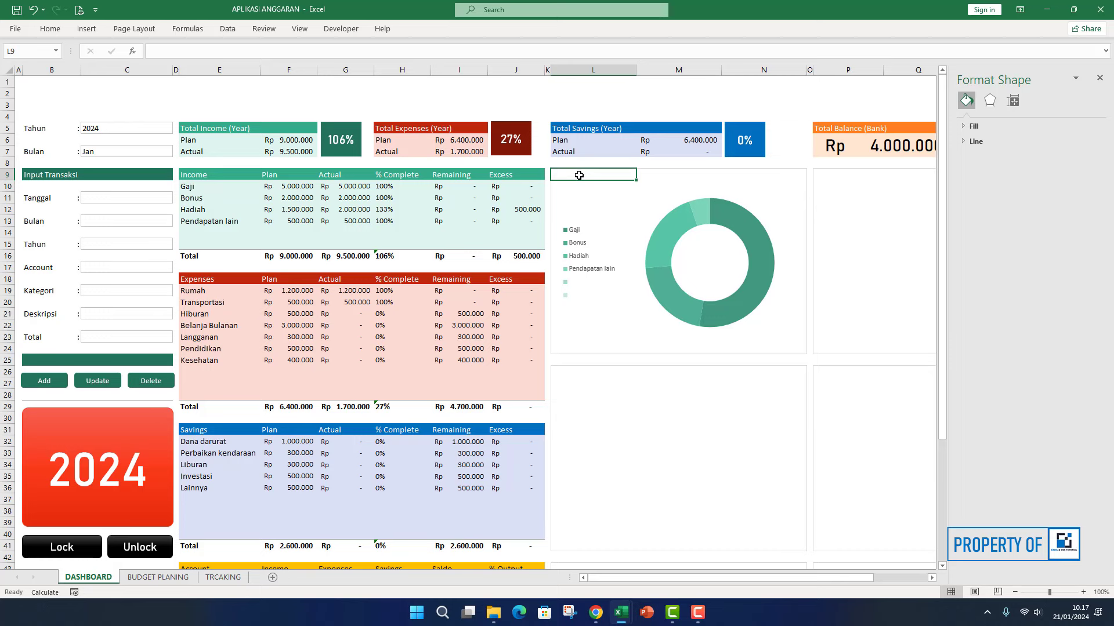
type("Income (Actual")
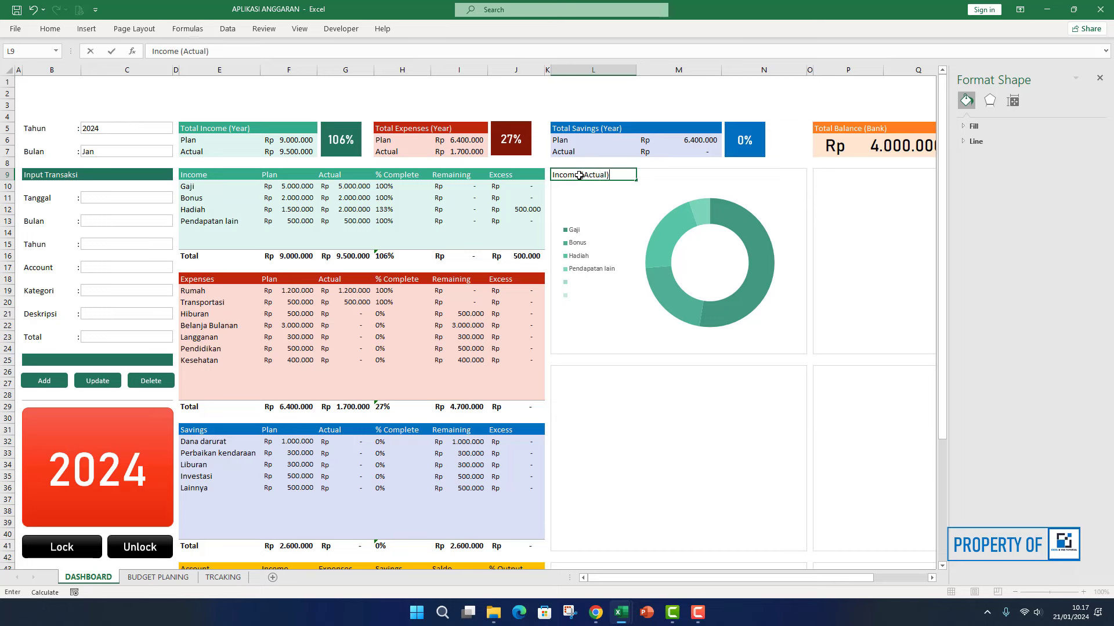
key("Return")
- Make only the word "Income" in the L9 title bold and dark green
double_click(554, 175)
double_click(558, 176)
left_click(50, 29)
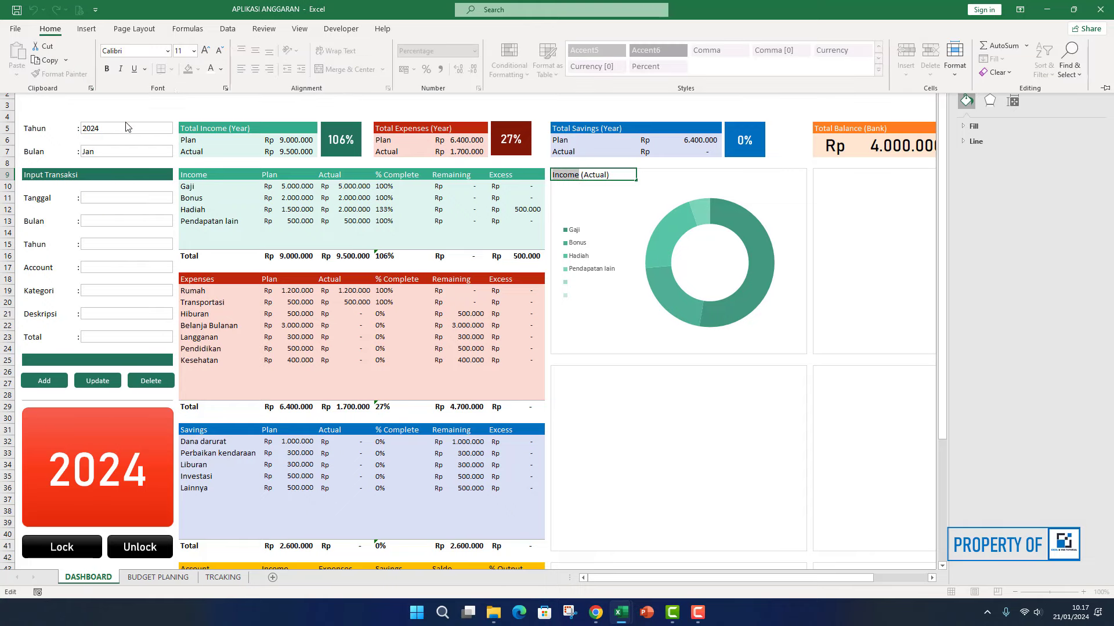
left_click(221, 69)
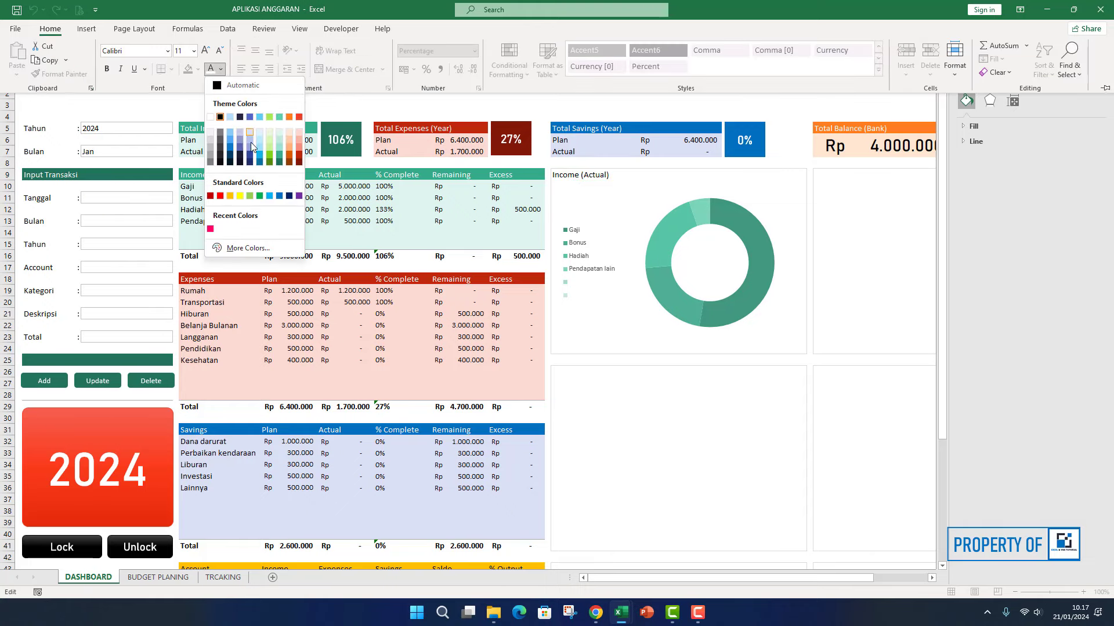
left_click(279, 160)
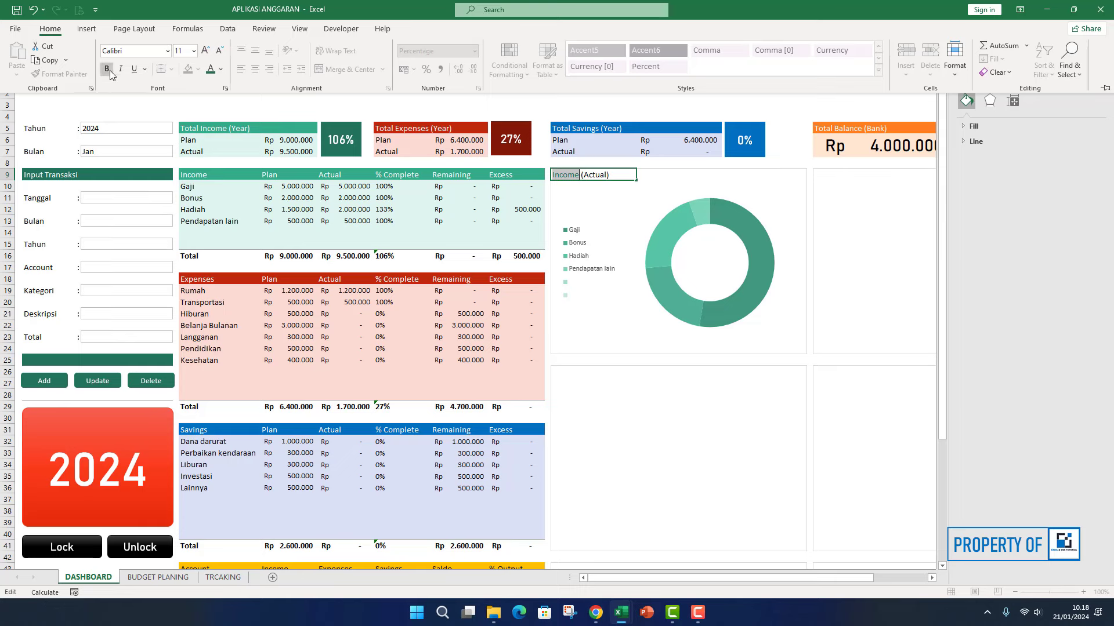
left_click(625, 347)
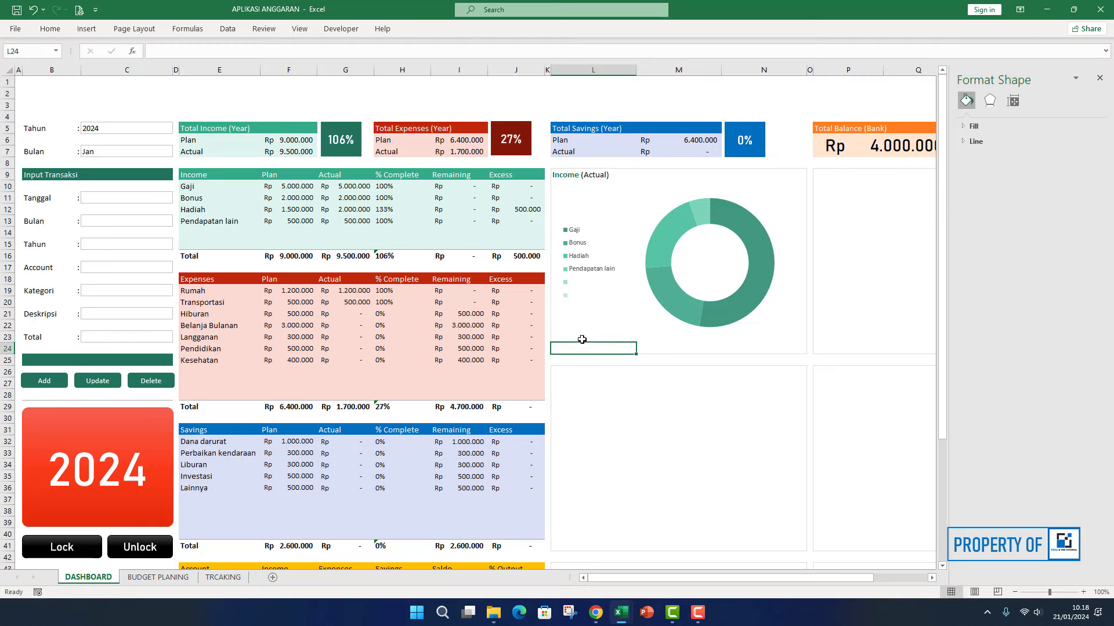
- Enter the label "Total Income (Actual)" in cell L23 below the doughnut chart
left_click(564, 341)
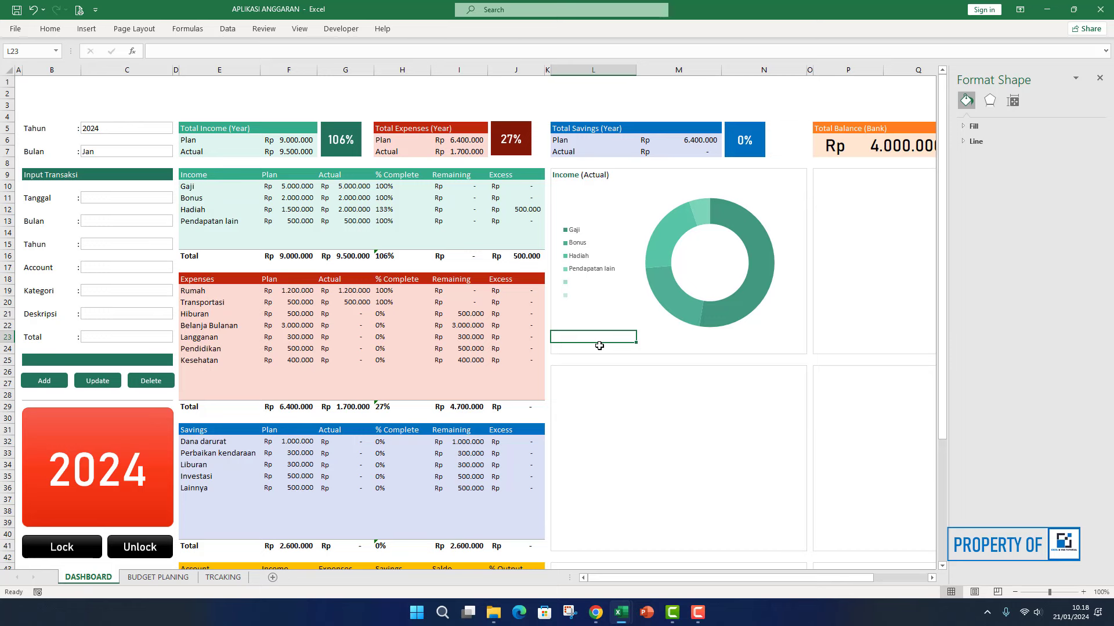
type("Total I")
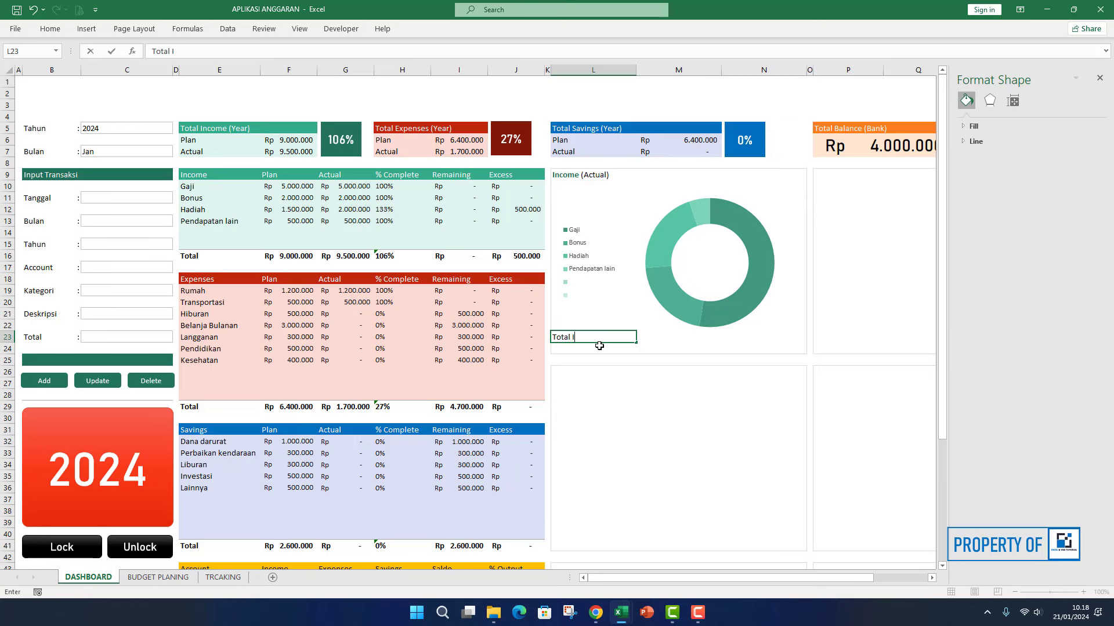
type("ncome (Actual)")
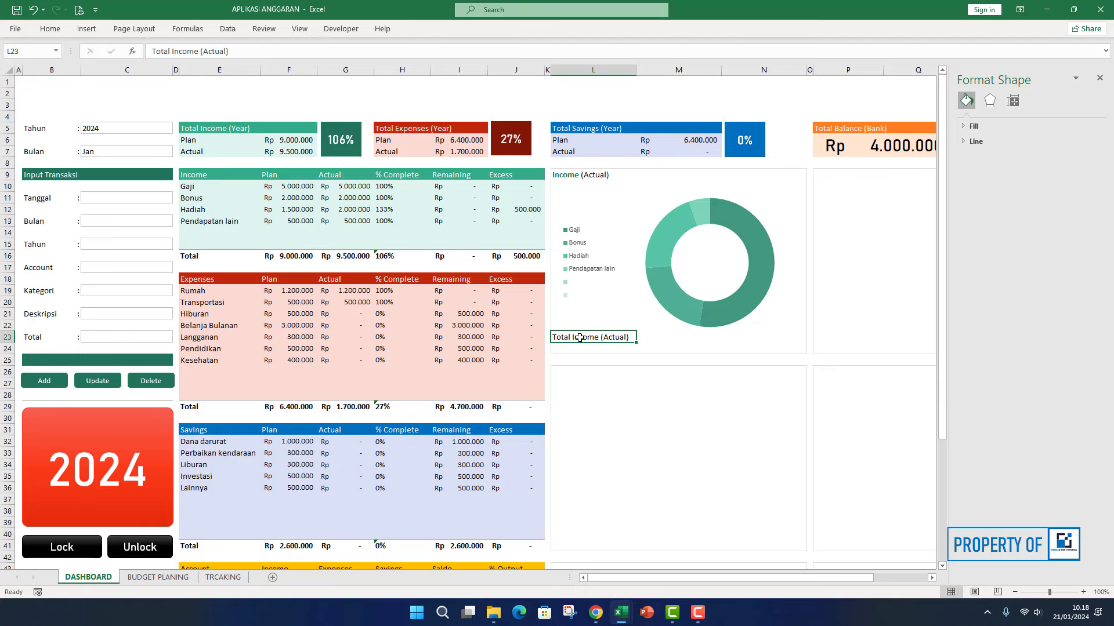
- Reduce the doughnut chart's height so its lower edge clears the label in row 23
left_click(575, 339)
left_click(574, 338)
left_click(689, 321)
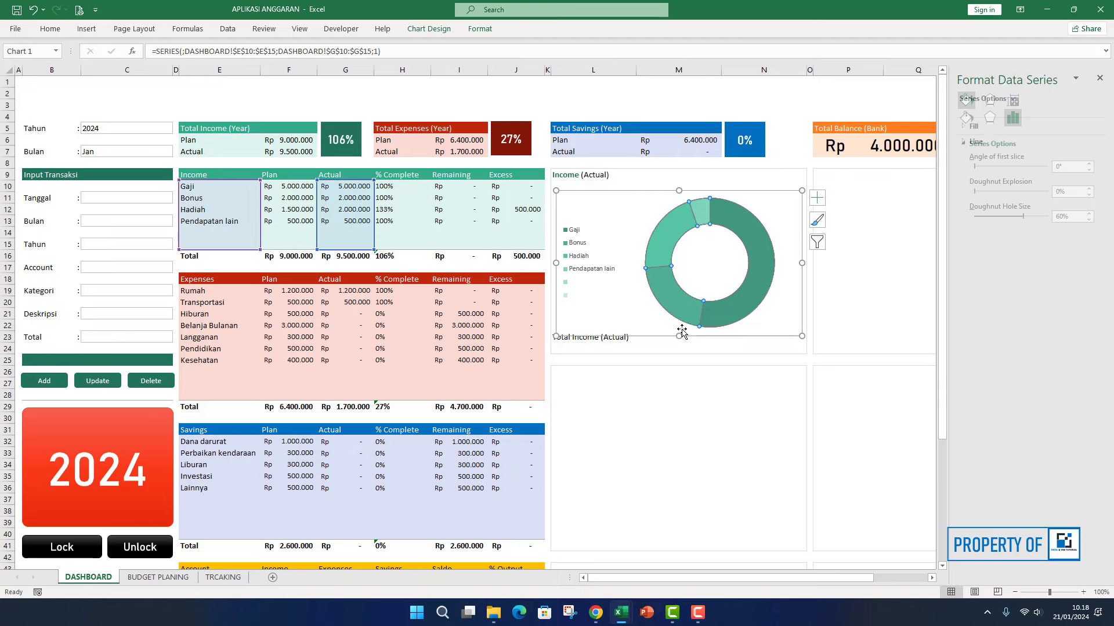
left_click(676, 331)
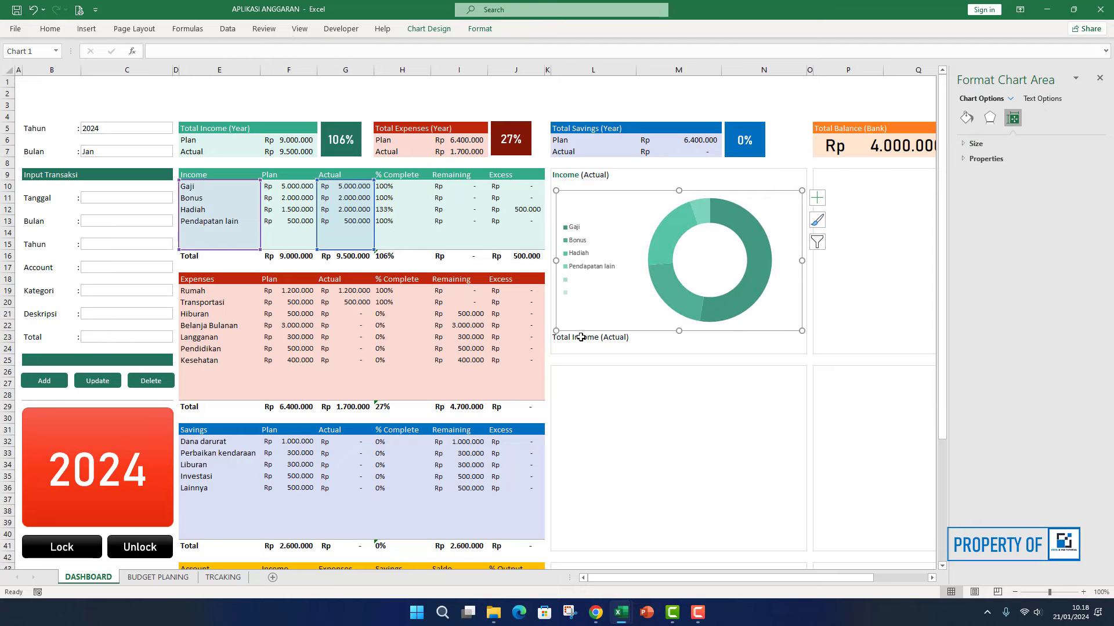
- Color only the words "Total Income" in the L23 label dark green
left_click(562, 337)
double_click(562, 338)
left_click_drag(552, 337, 596, 337)
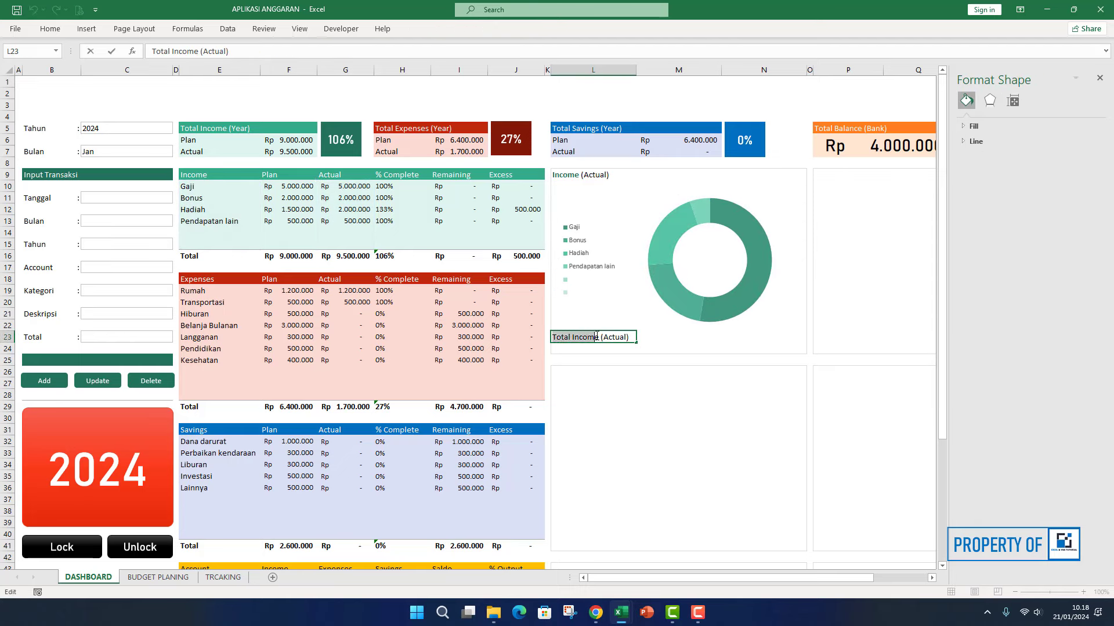
left_click(50, 28)
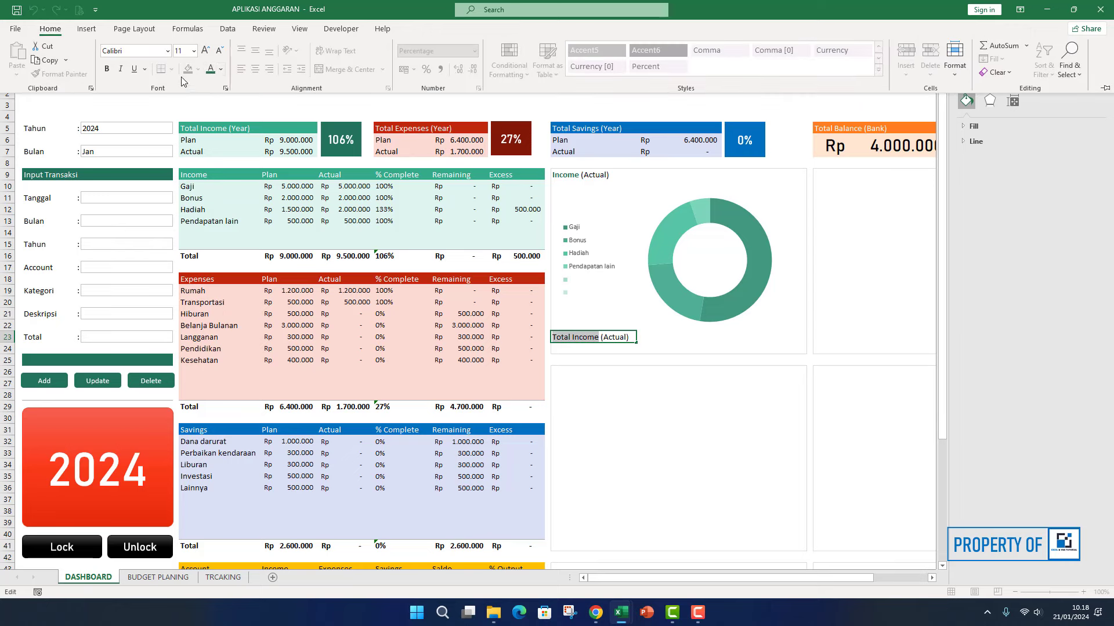
left_click(212, 78)
- Link cell N23 to the actual income total in G16 with the formula =G16
left_click(748, 339)
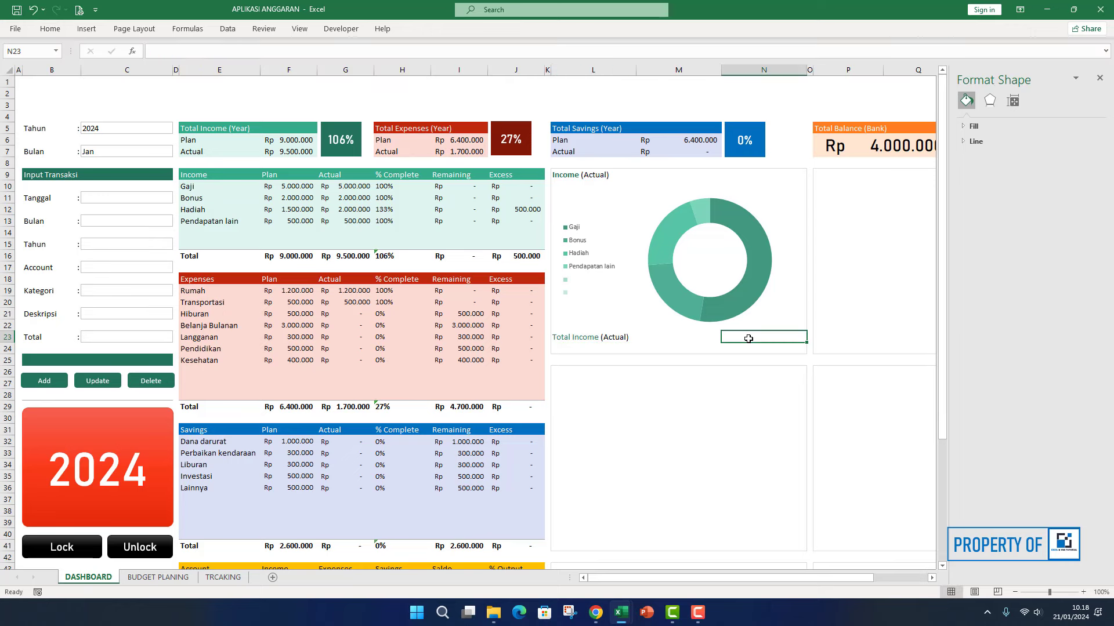
type("=")
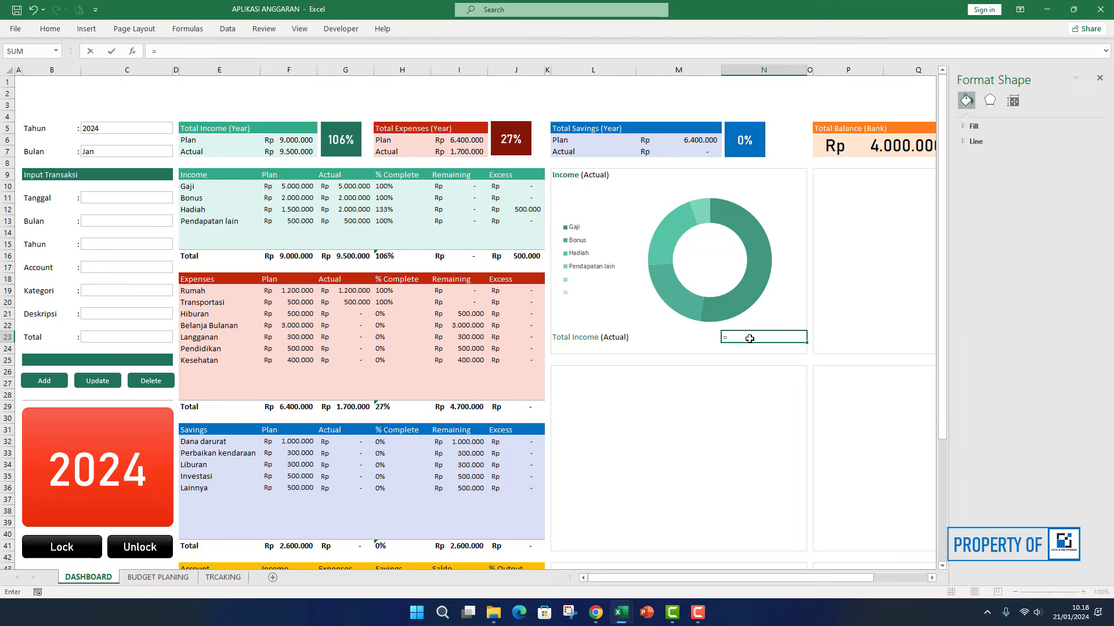
left_click(338, 259)
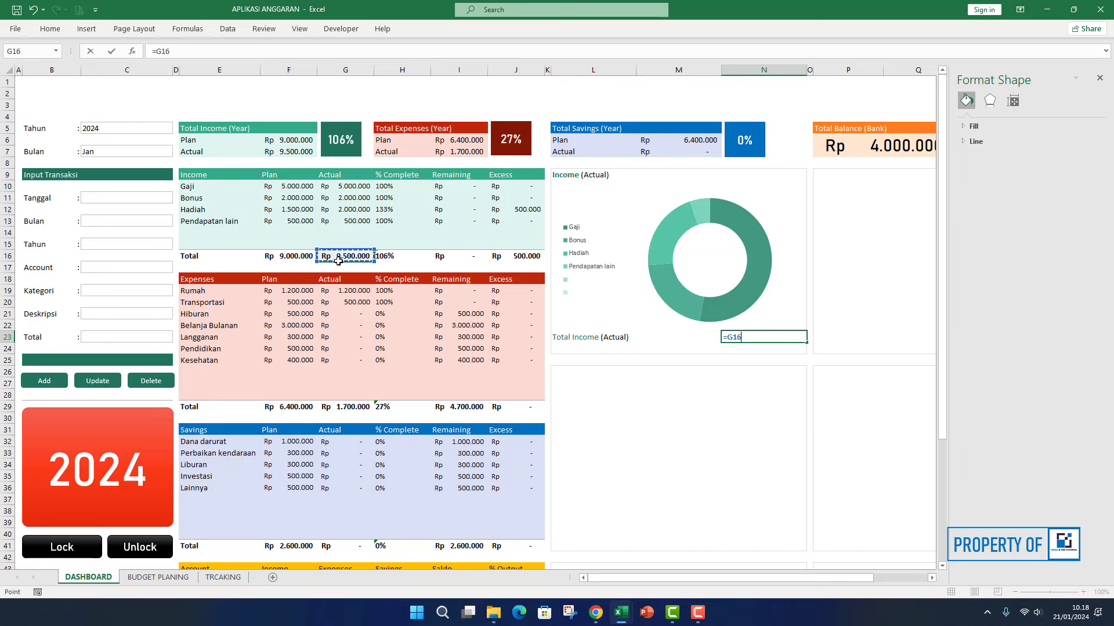
key("Return")
left_click(747, 327)
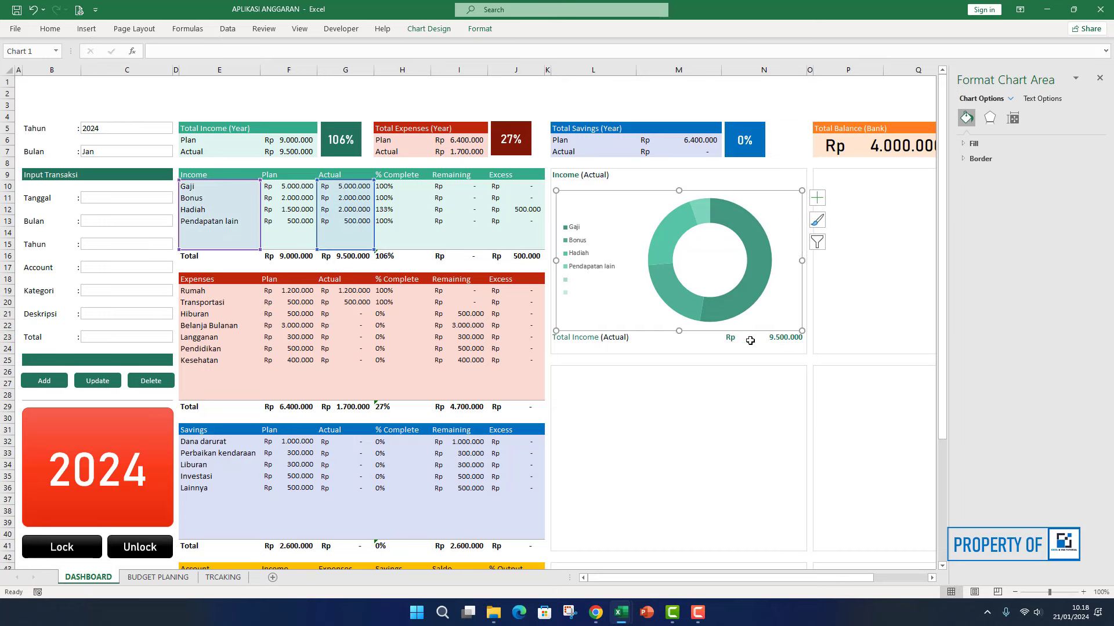
left_click(750, 340)
left_click(661, 408)
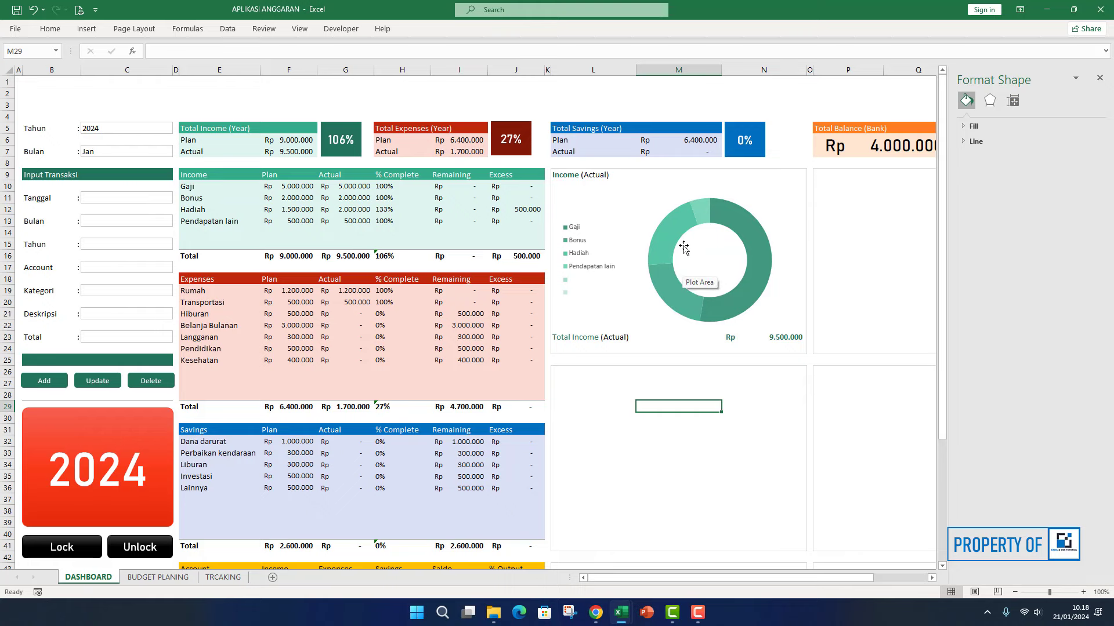
- Insert a doughnut chart from the actual expenses range G19:G28
scroll(618, 383, "down", 2)
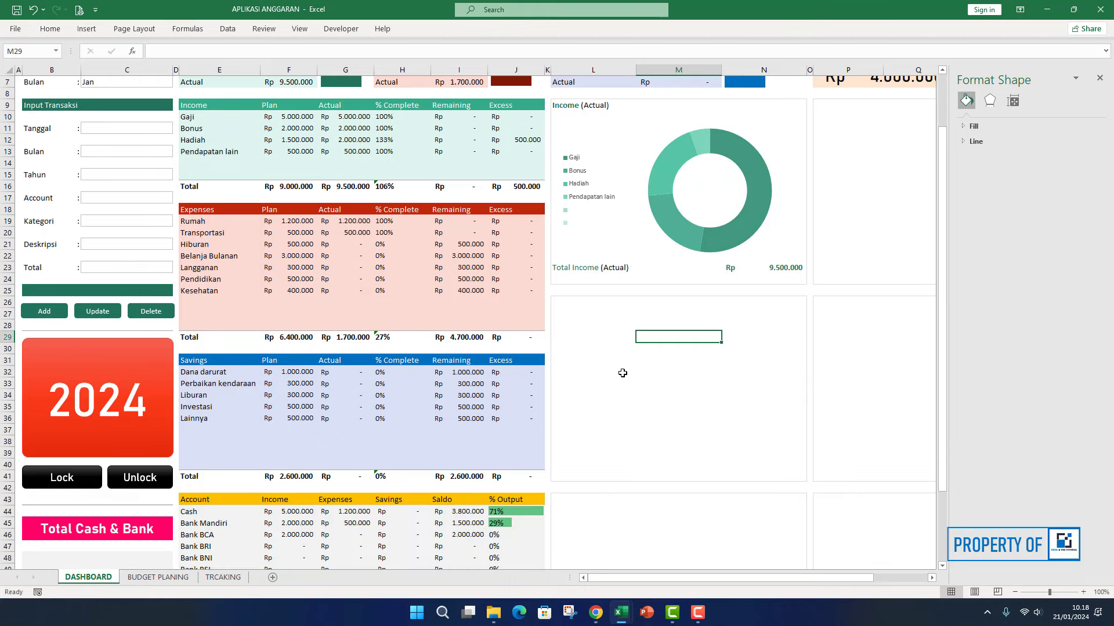
left_click(1099, 78)
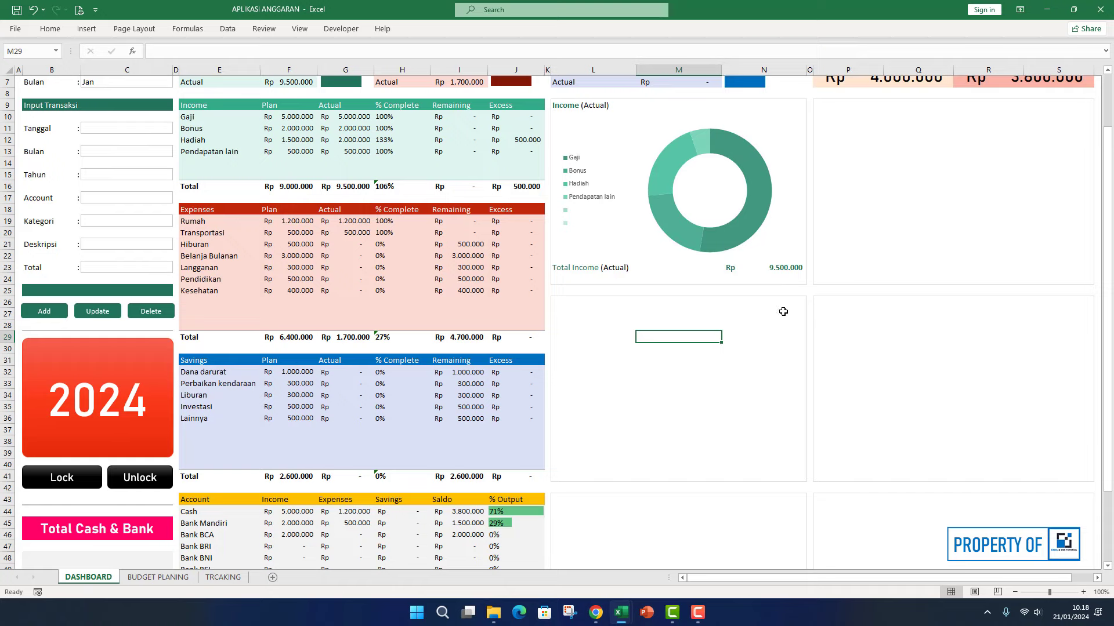
scroll(630, 320, "down", 1)
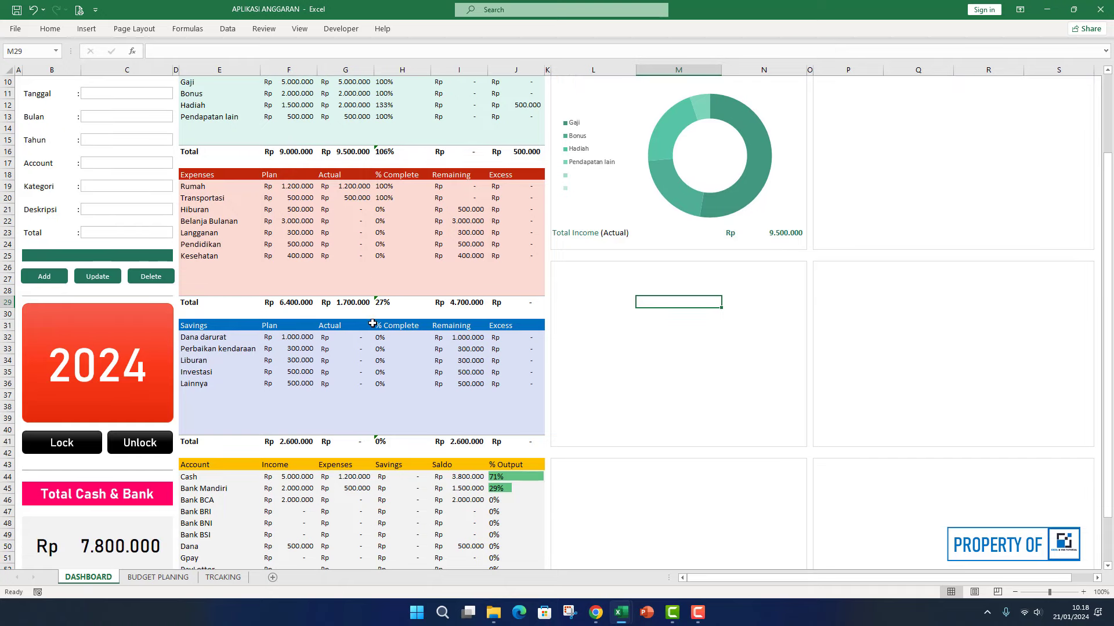
scroll(348, 277, "up", 3)
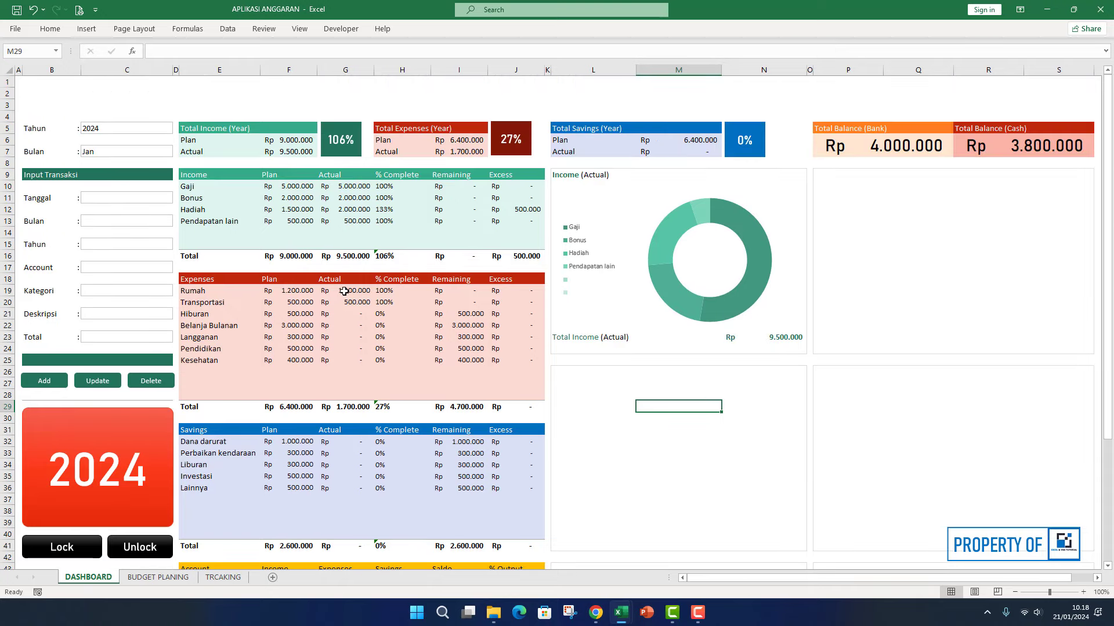
left_click_drag(341, 287, 342, 397)
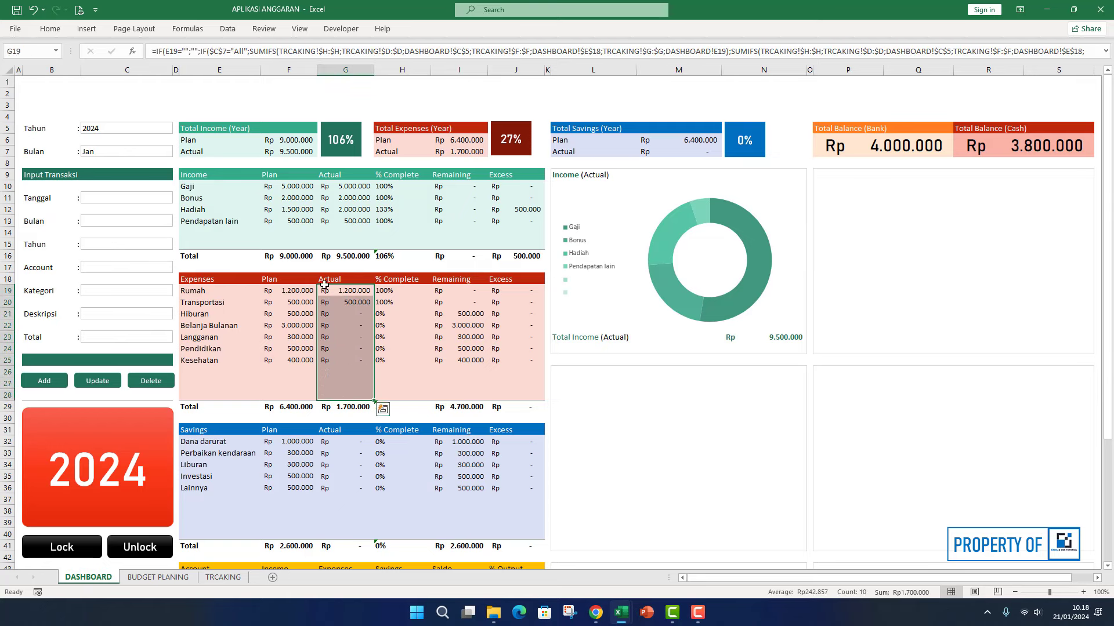
left_click(86, 29)
left_click(483, 71)
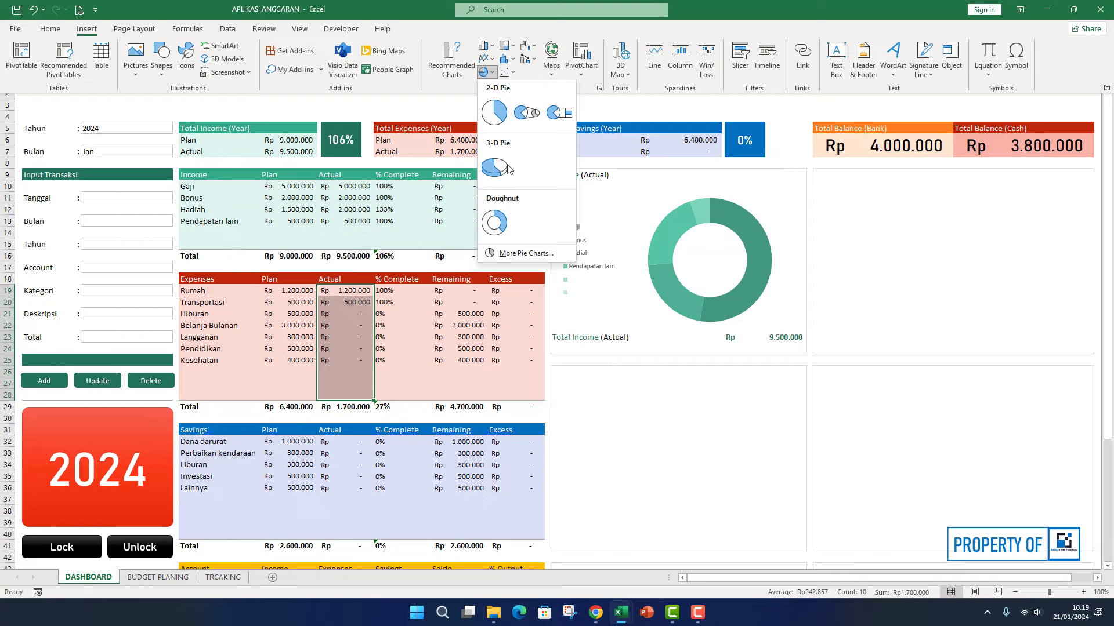
left_click(494, 222)
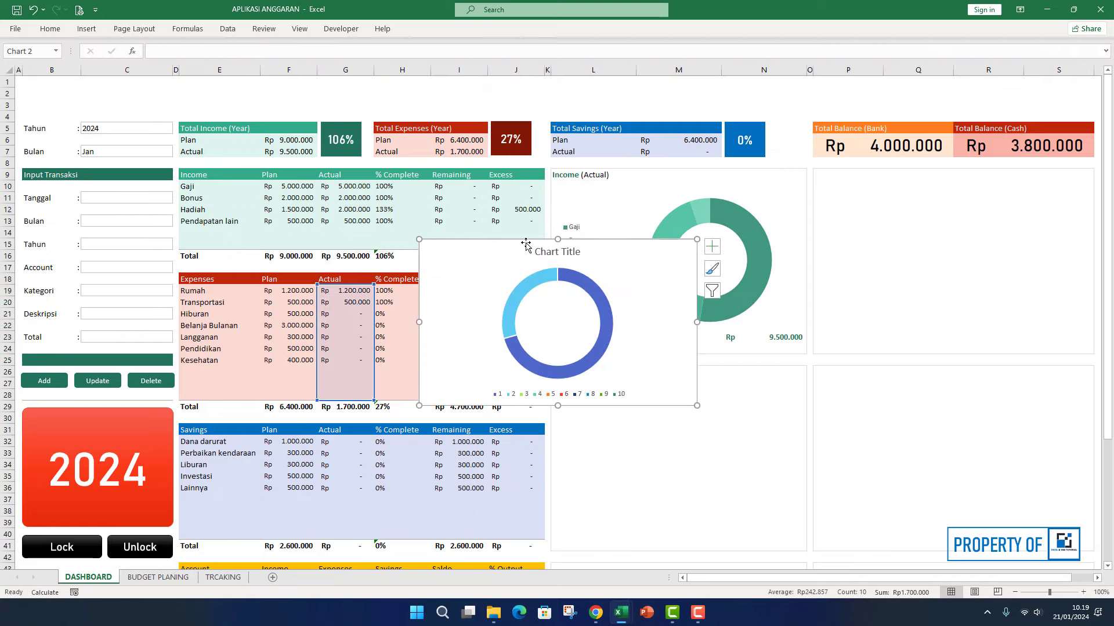
- Move the expenses doughnut chart into the empty frame below the income chart and narrow it to fit inside
left_click_drag(526, 244, 629, 315)
scroll(647, 306, "down", 3)
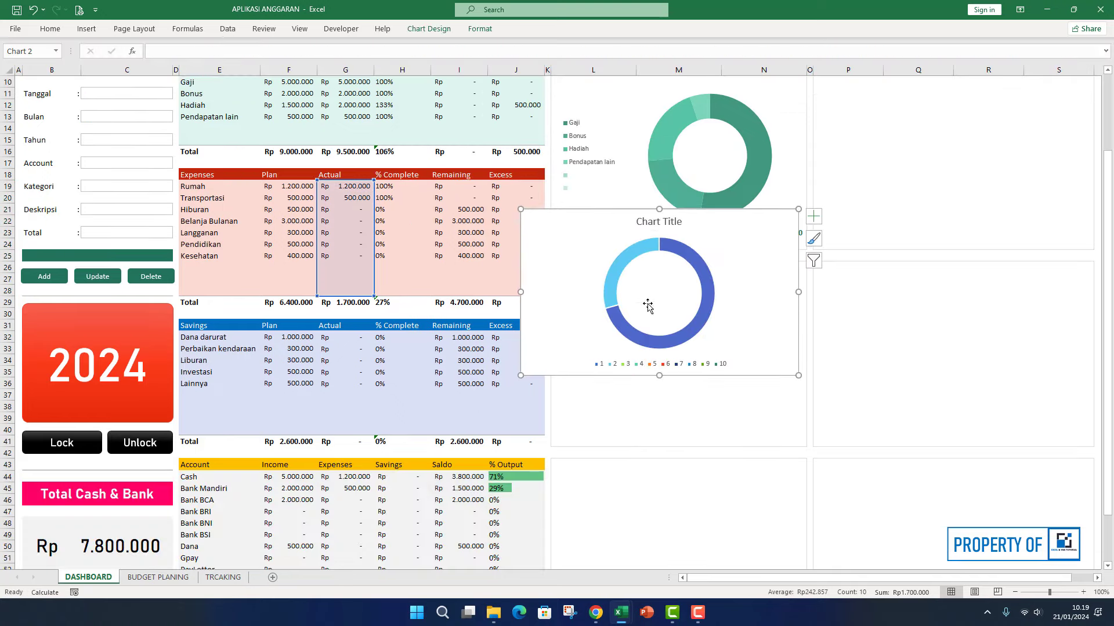
left_click_drag(617, 218, 654, 281)
left_click_drag(834, 441, 800, 440)
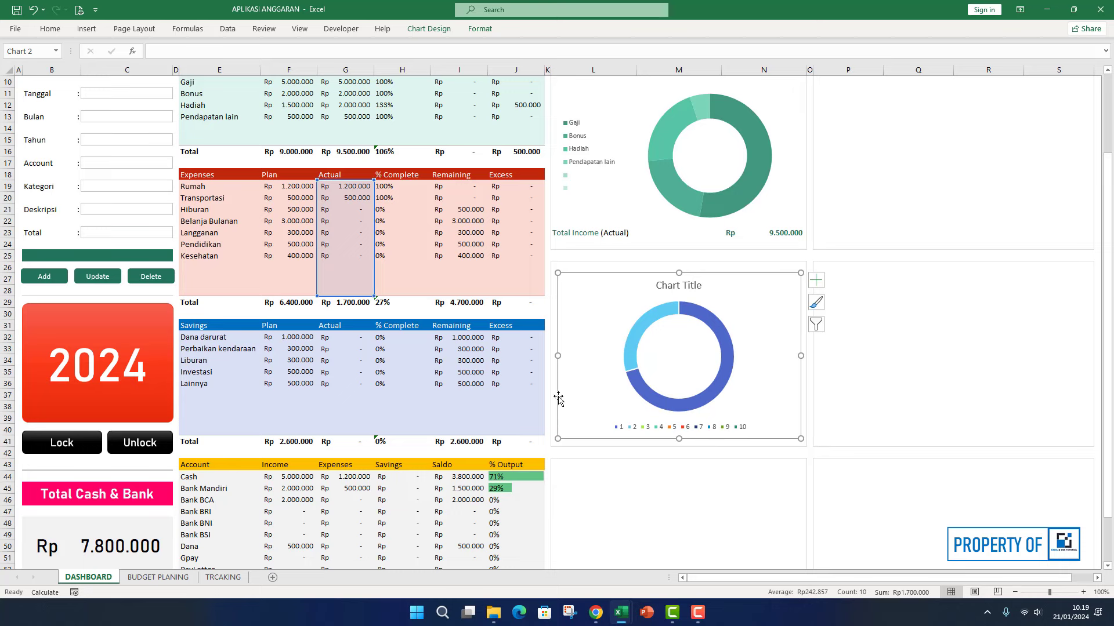
- Delete the expenses chart's title and place its legend on the left side
left_click(671, 290)
key("Delete")
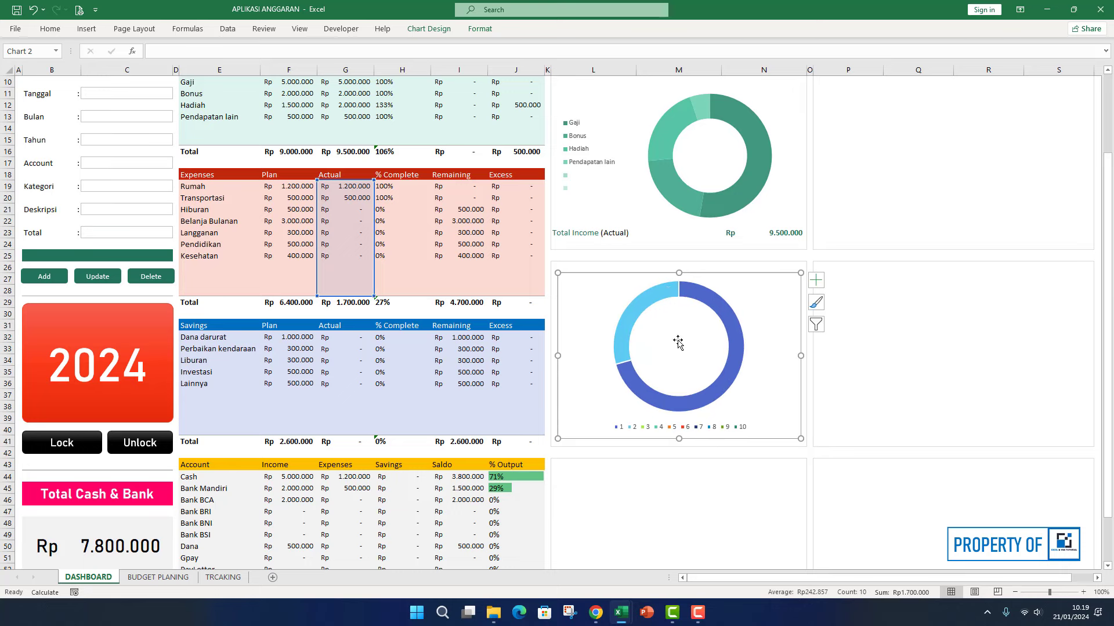
left_click(663, 321)
mouse_move(633, 313)
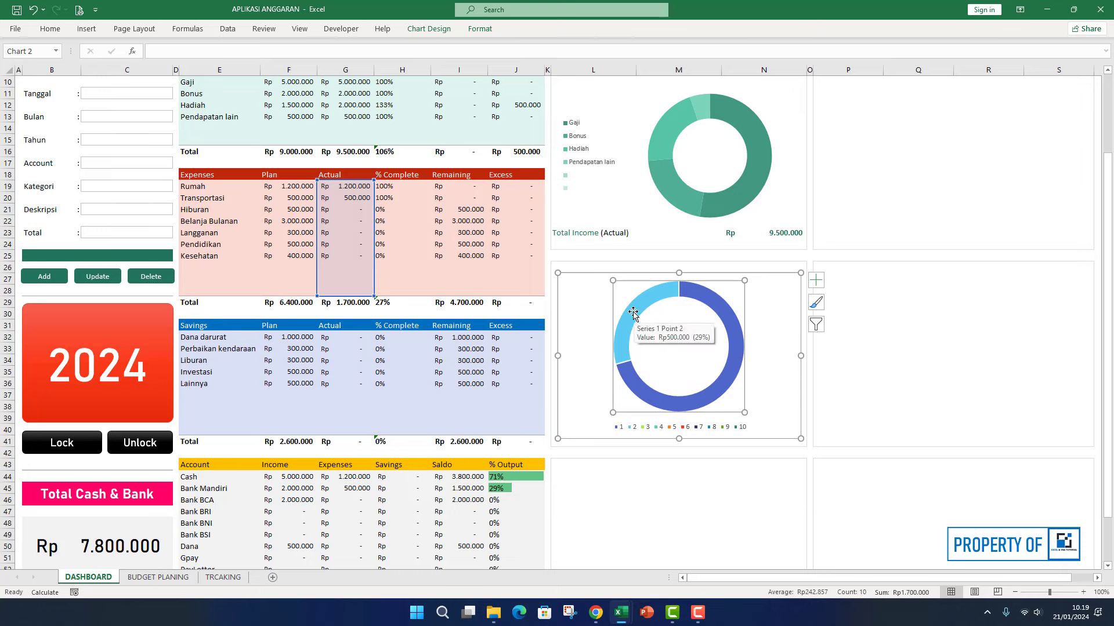
left_click(815, 280)
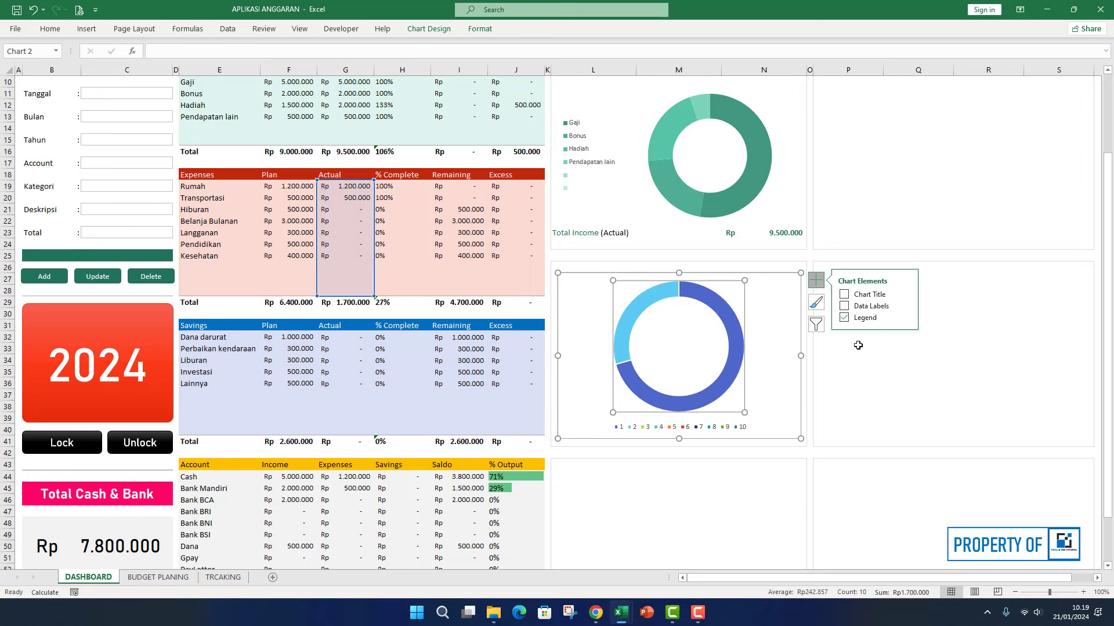
left_click(905, 306)
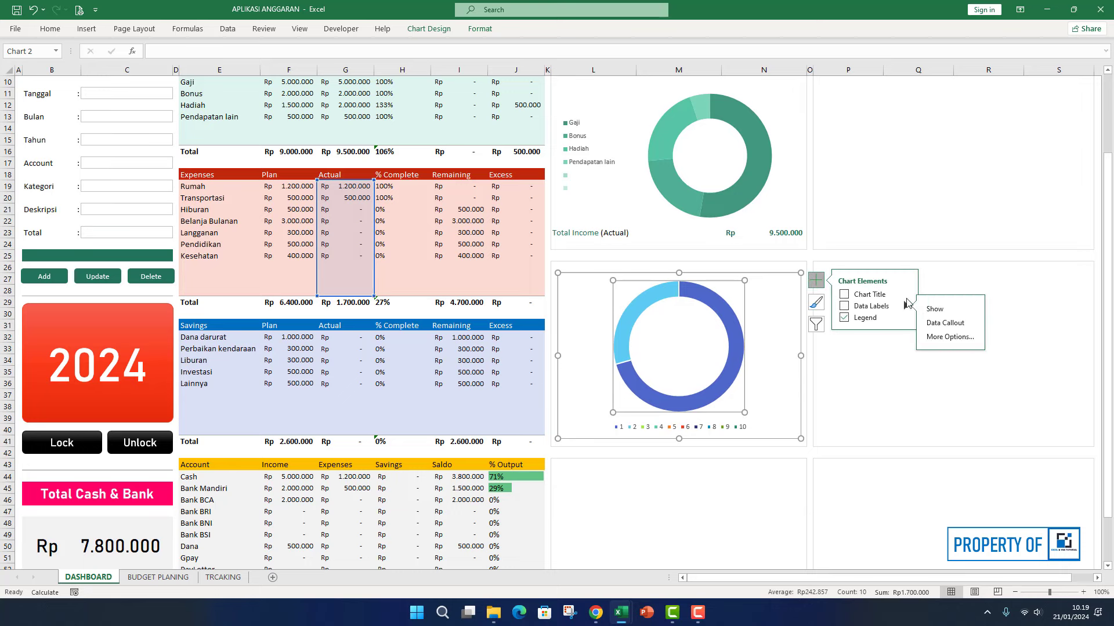
left_click(906, 318)
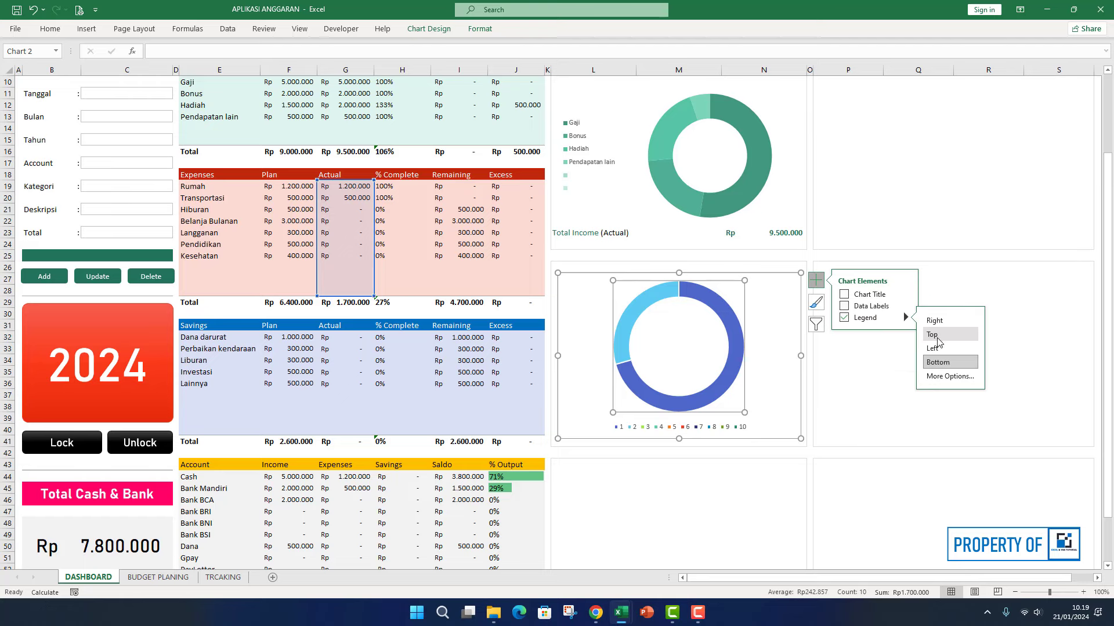
left_click(932, 348)
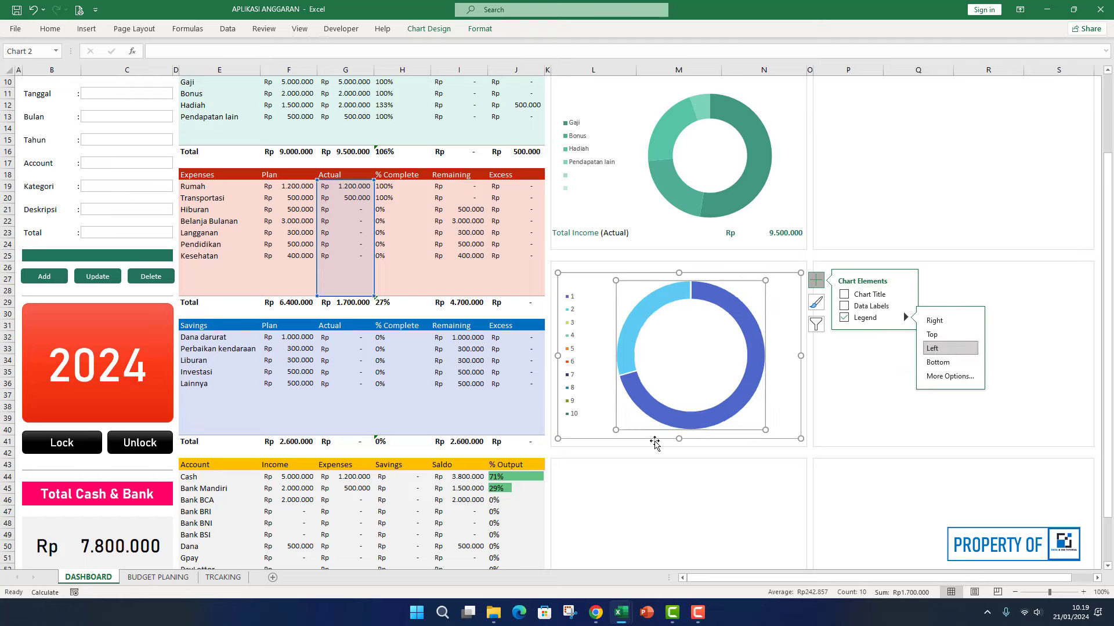
- Shorten the expenses chart slightly from its lower edge and set the doughnut hole size to 60%
left_click_drag(678, 438, 678, 431)
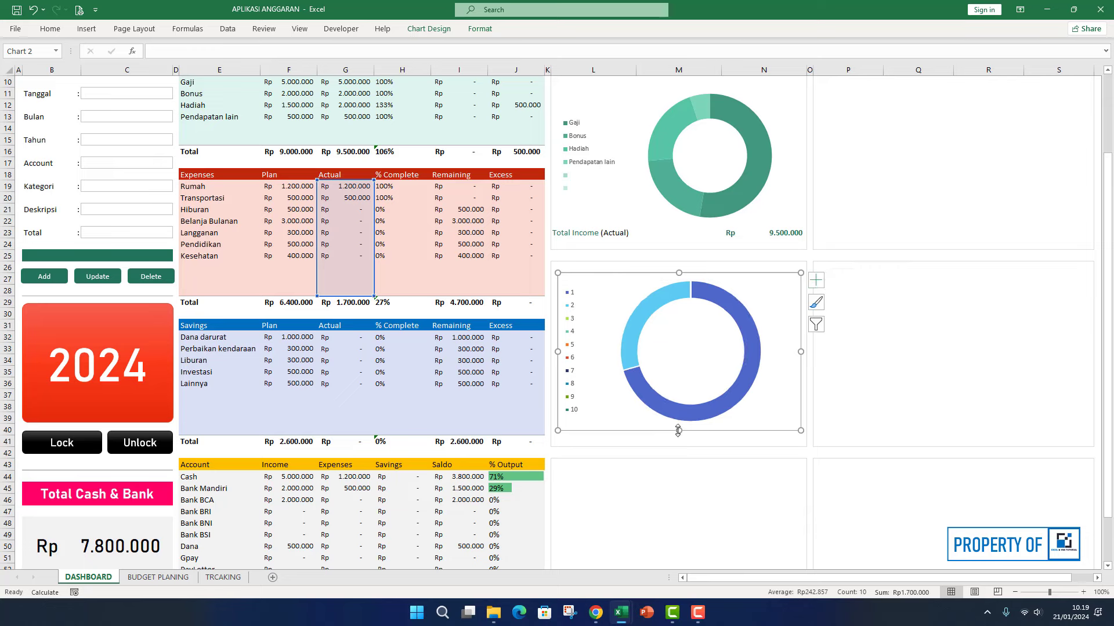
right_click(671, 297)
left_click(724, 422)
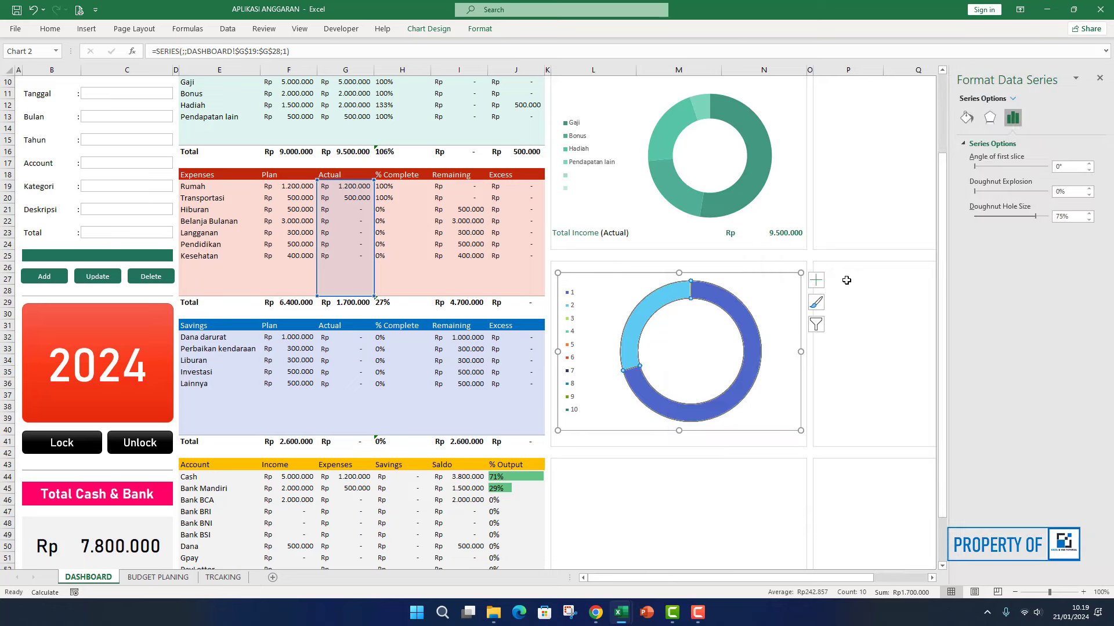
left_click(1061, 216)
type("60")
key("Return")
- Recolor the expenses doughnut with the monochromatic orange palette that runs from light to dark
left_click(802, 255)
left_click(721, 291)
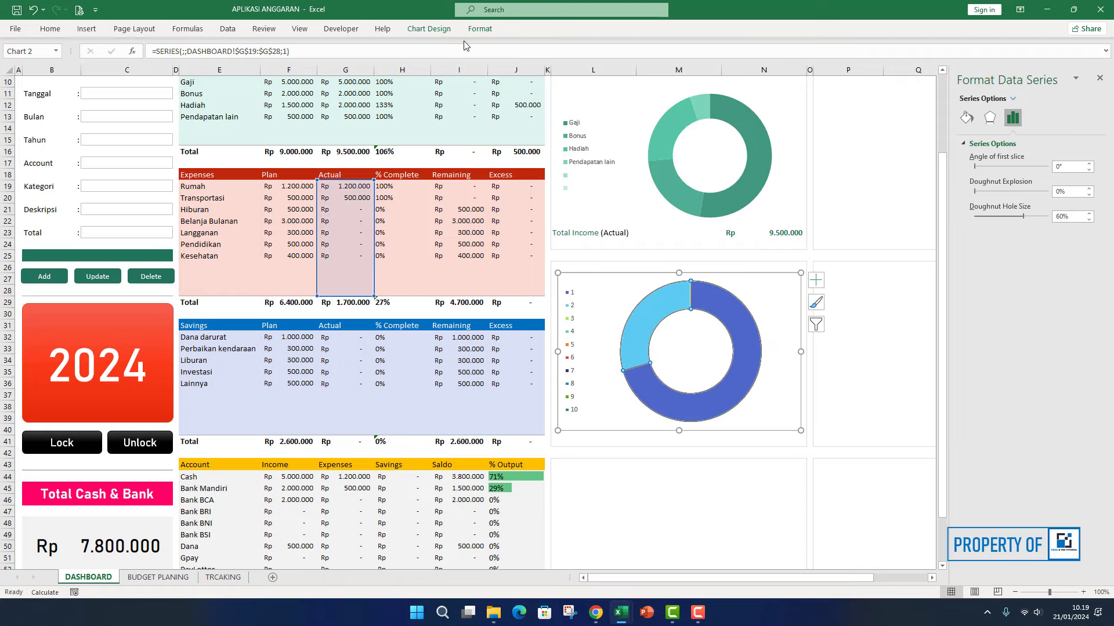
left_click(428, 28)
left_click(93, 68)
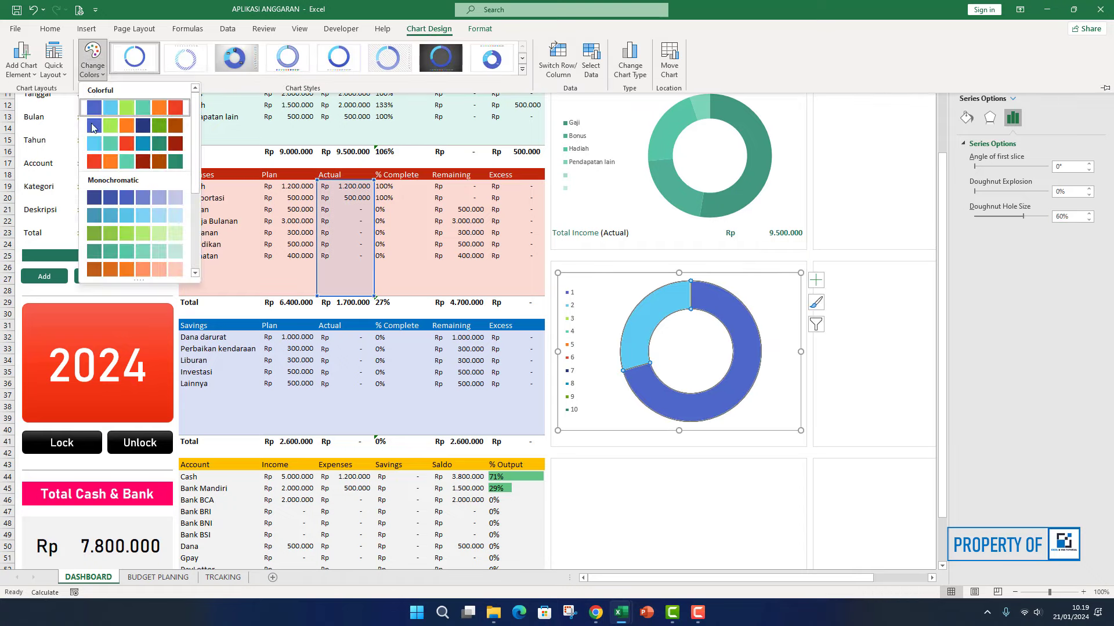
scroll(127, 203, "down", 3)
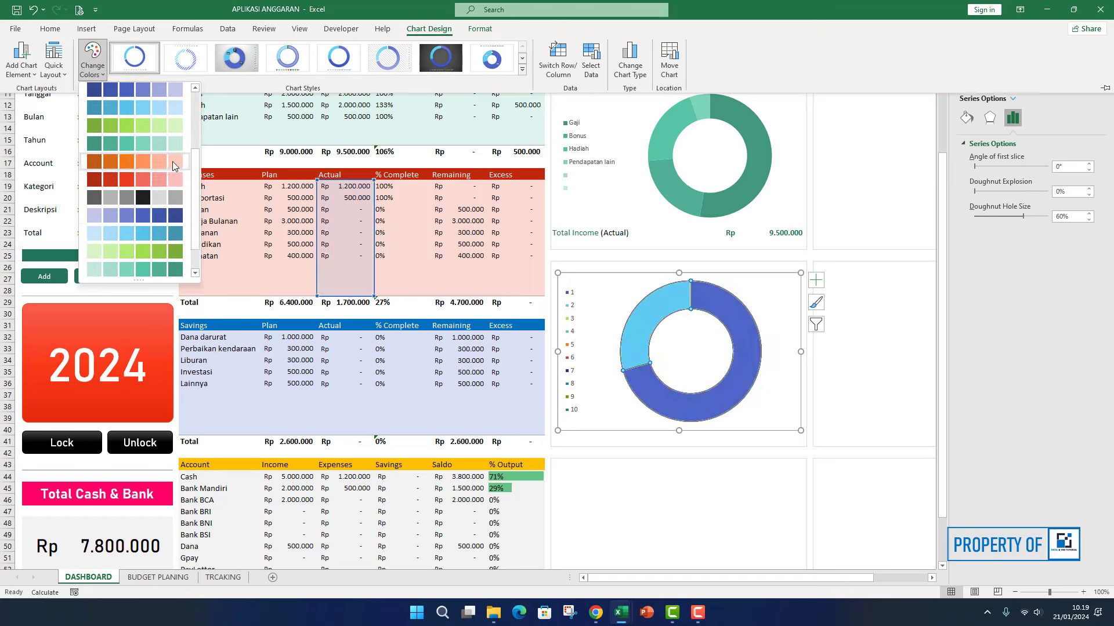
scroll(172, 161, "up", 3)
scroll(172, 161, "down", 5)
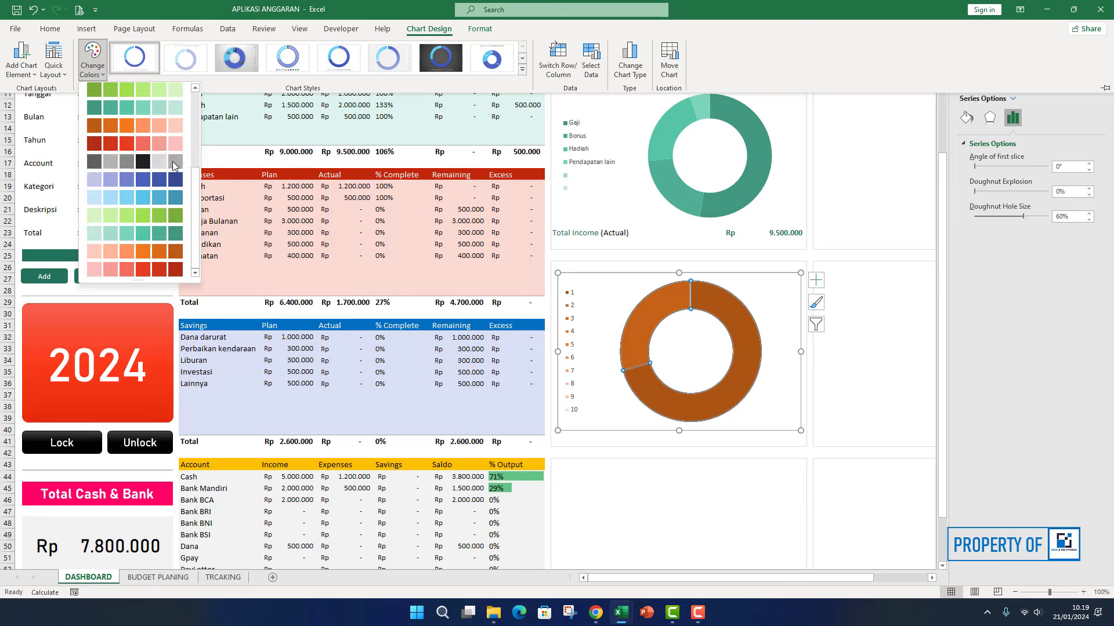
left_click(147, 250)
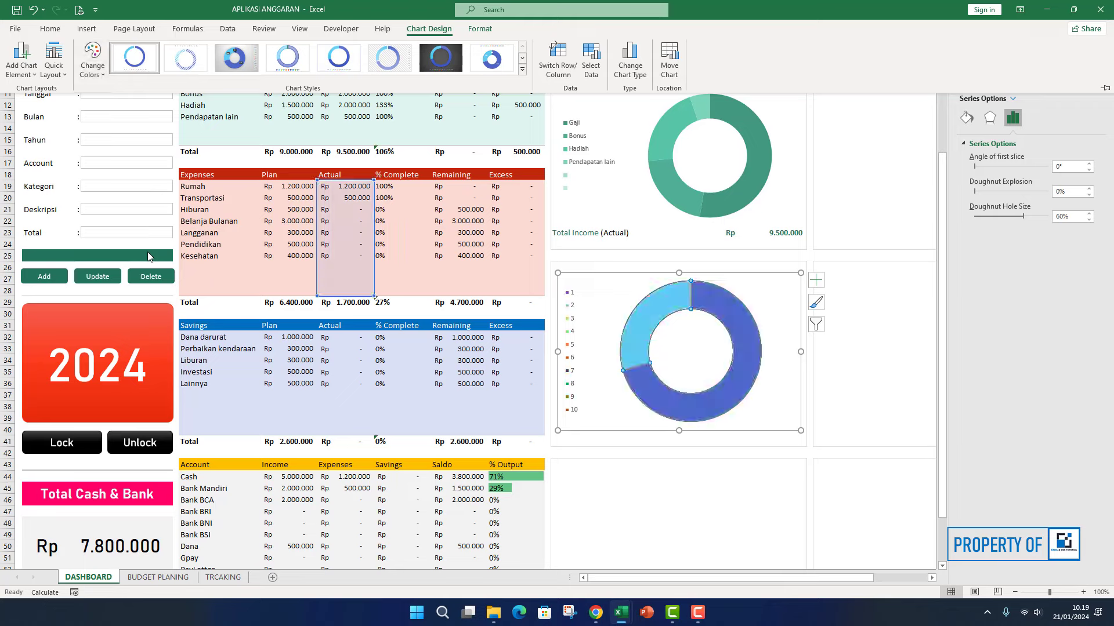
- Remove the outline from the expenses doughnut's data series
left_click(480, 29)
left_click(457, 58)
left_click(462, 238)
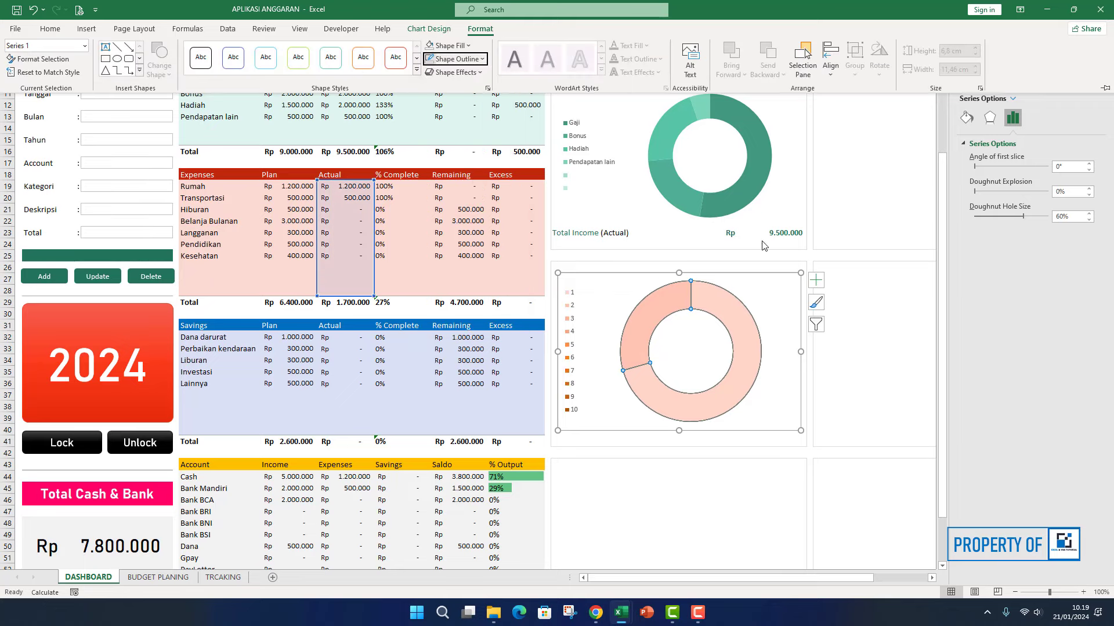
left_click(825, 156)
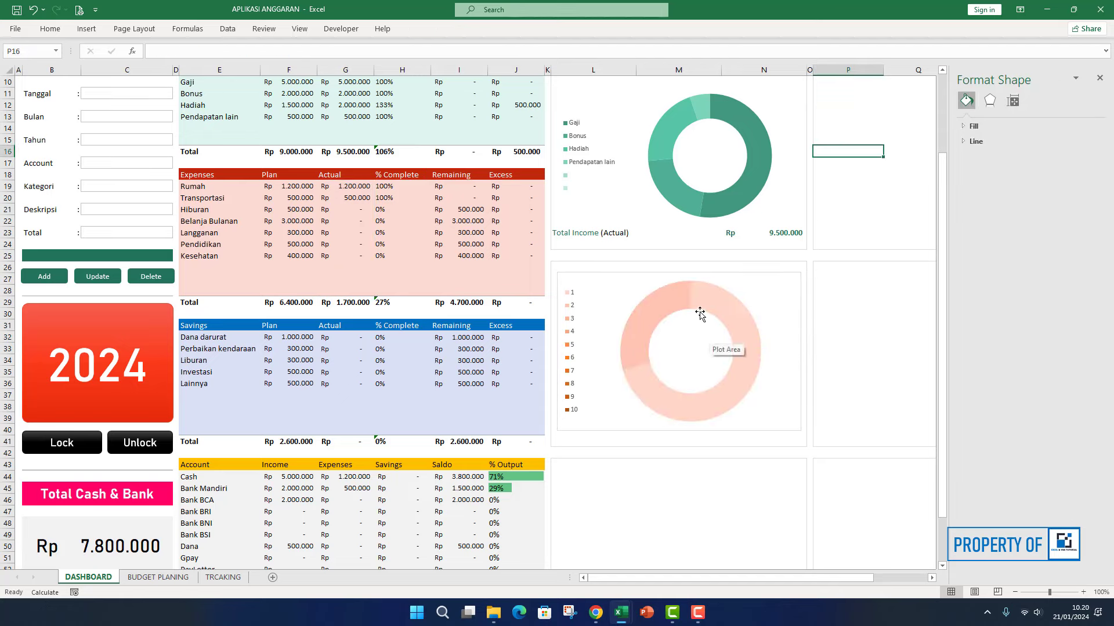
- Remove both the outline and the fill from the expenses chart area
left_click(580, 283)
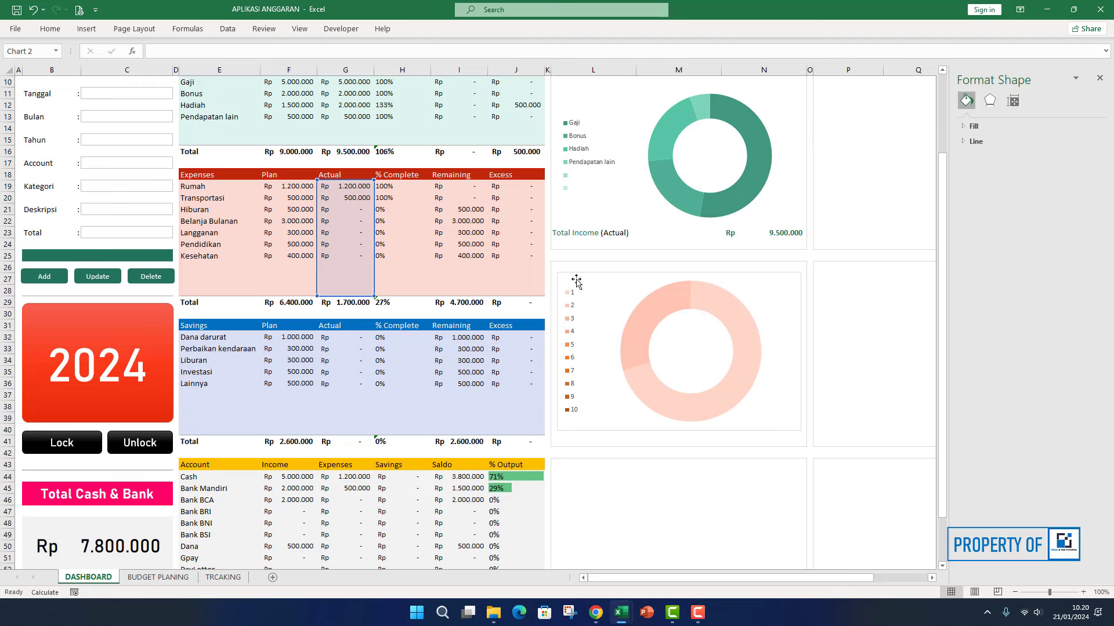
left_click(569, 268)
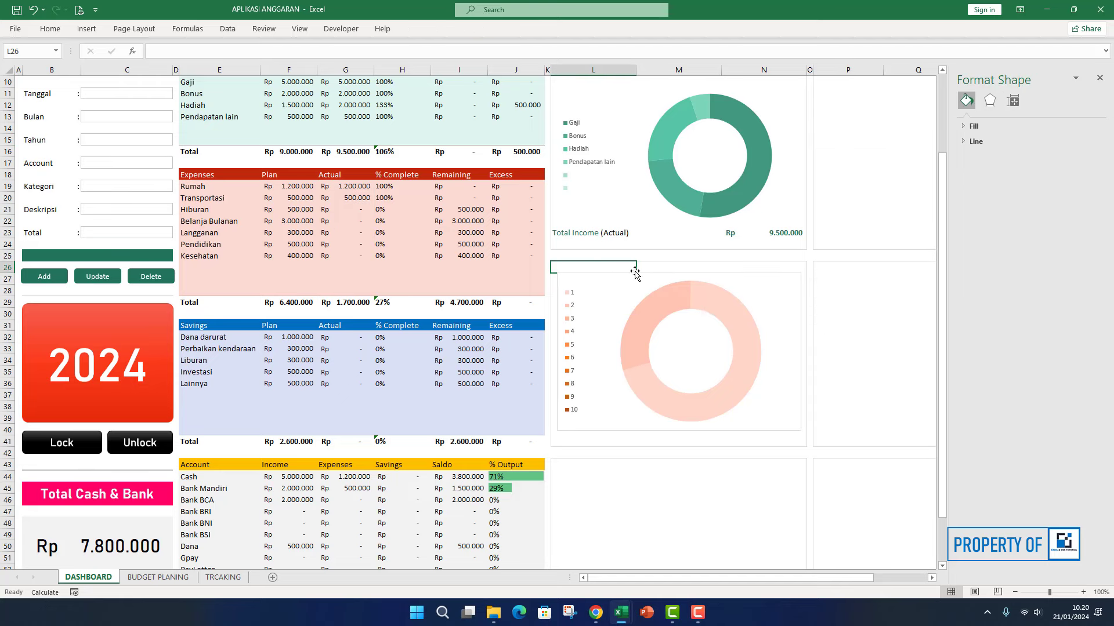
left_click(690, 274)
left_click(480, 29)
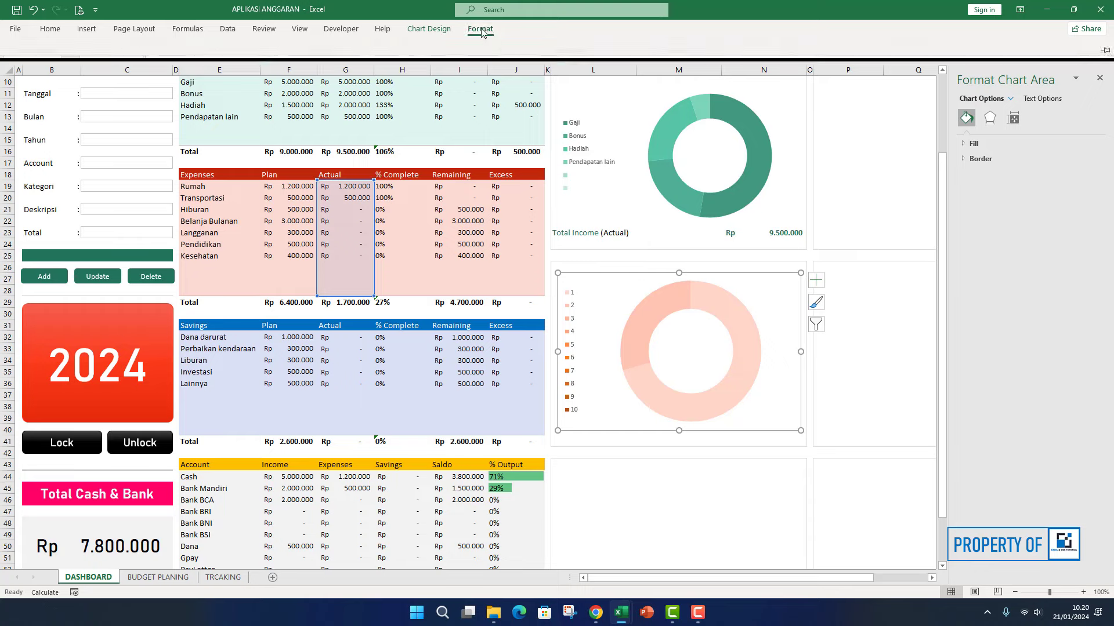
left_click(455, 59)
left_click(464, 237)
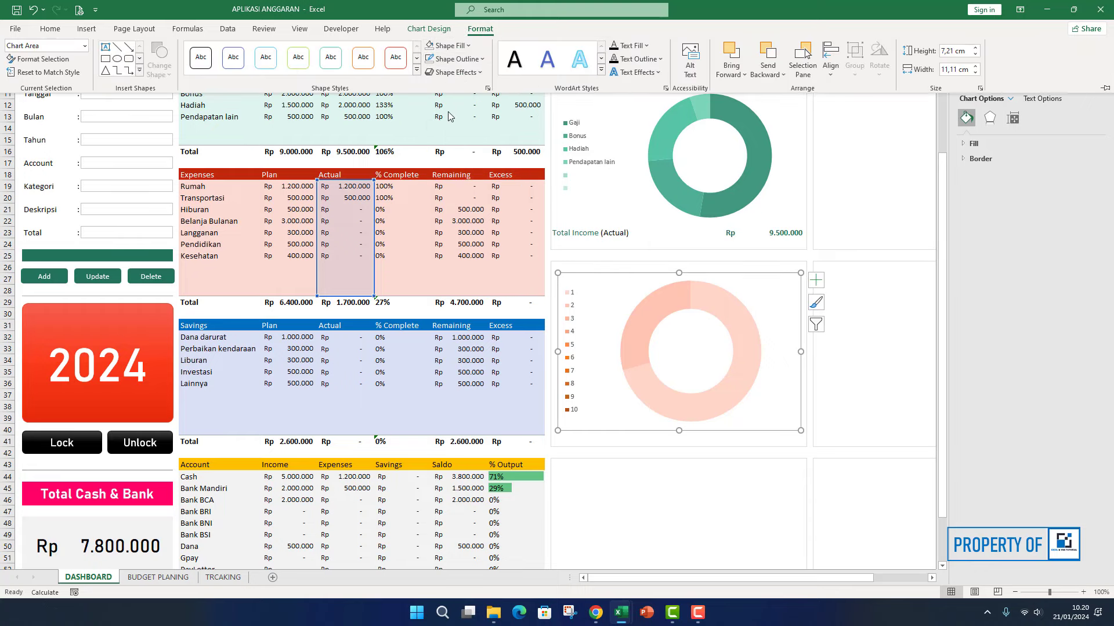
left_click(450, 45)
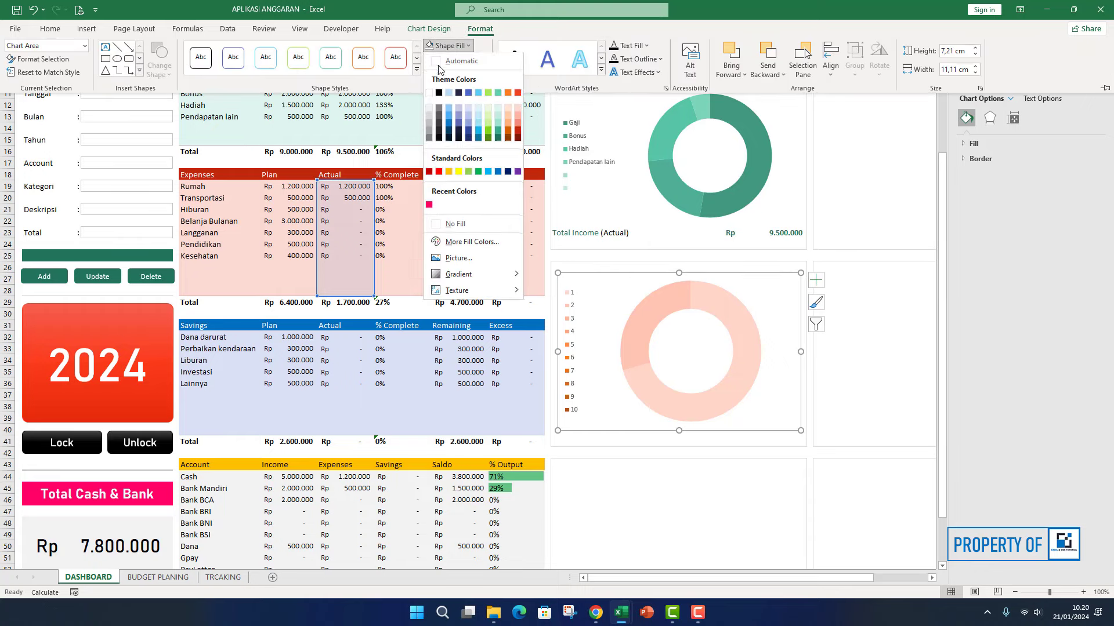
left_click(464, 224)
left_click(678, 273)
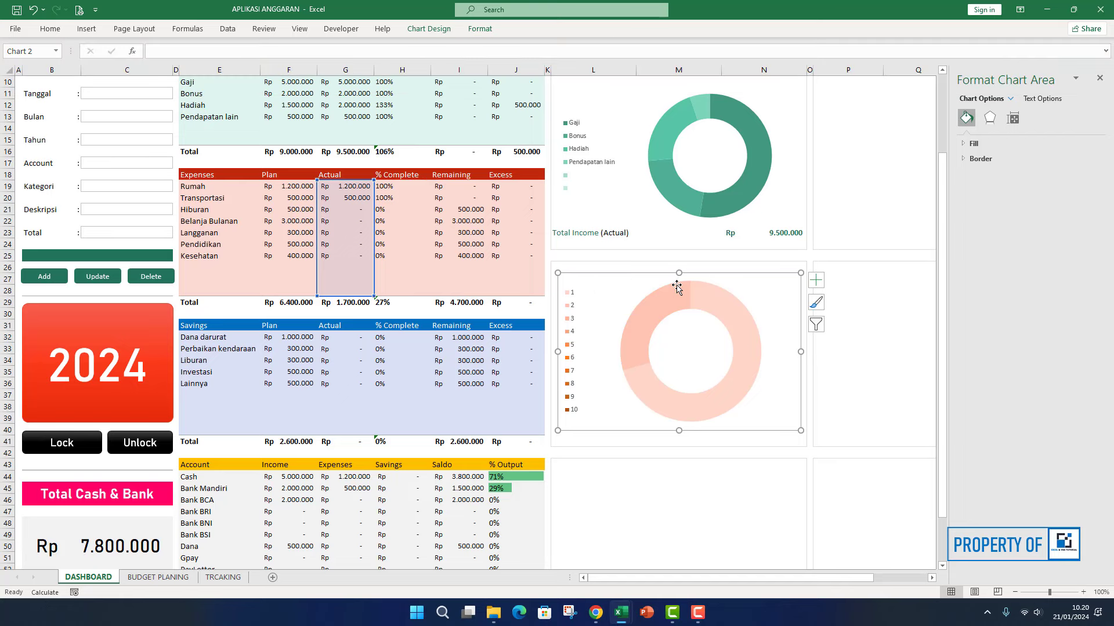
- Shrink the expenses doughnut chart's height from its upper and lower edges to leave room inside its frame
left_click_drag(680, 274, 679, 285)
left_click_drag(680, 431, 680, 425)
left_click(608, 436)
left_click(577, 340)
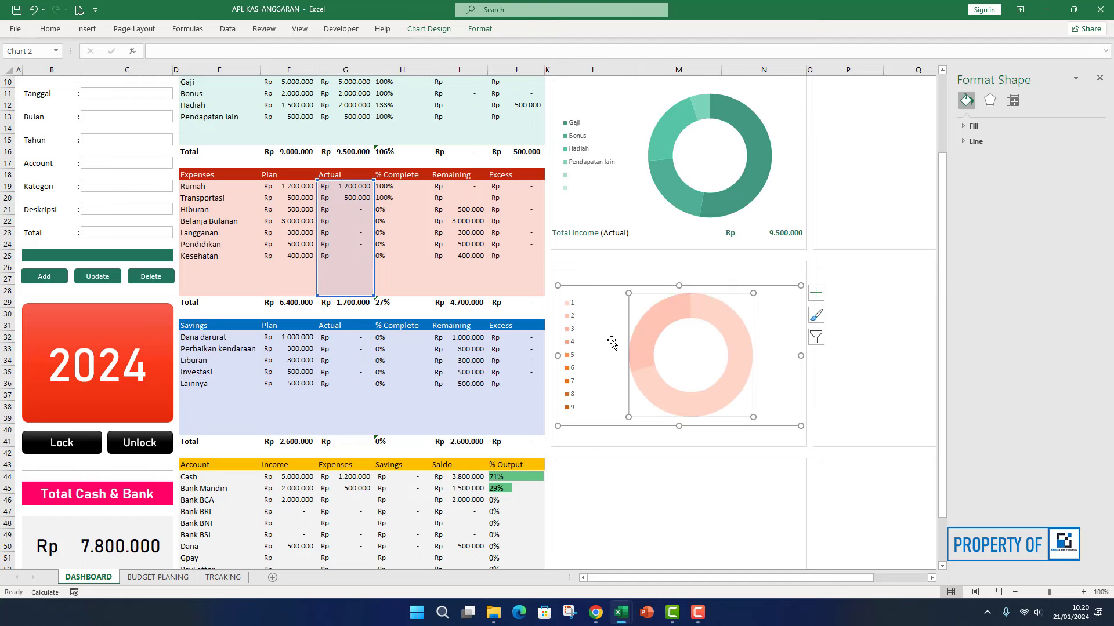
- Set the expenses chart's category labels to the expense names in E19:E28
left_click(637, 327)
right_click(641, 324)
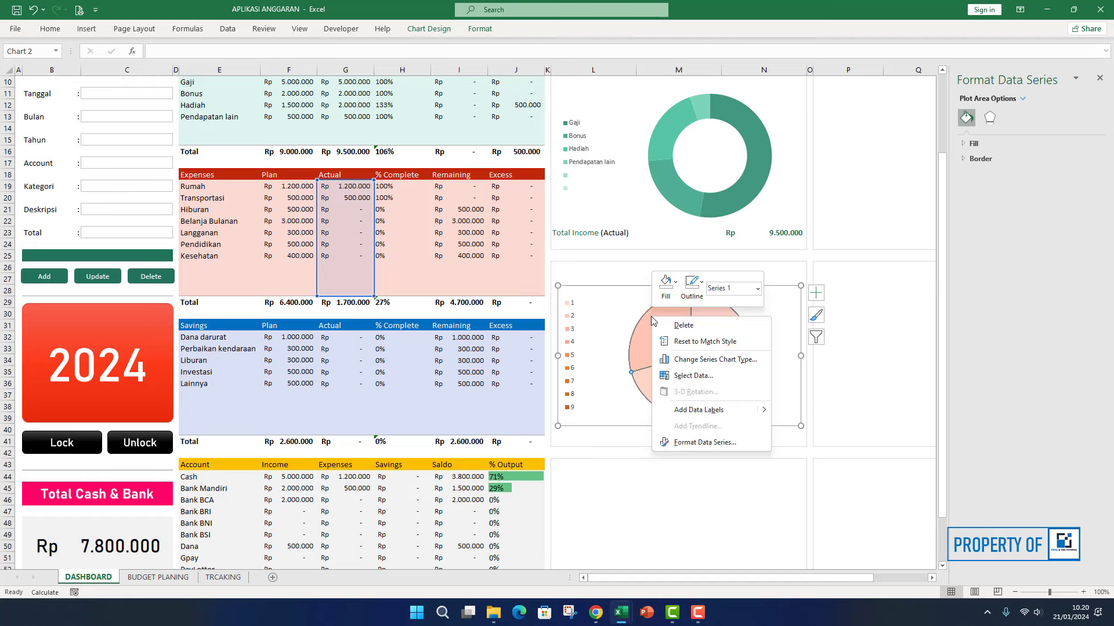
key("Escape")
right_click(619, 318)
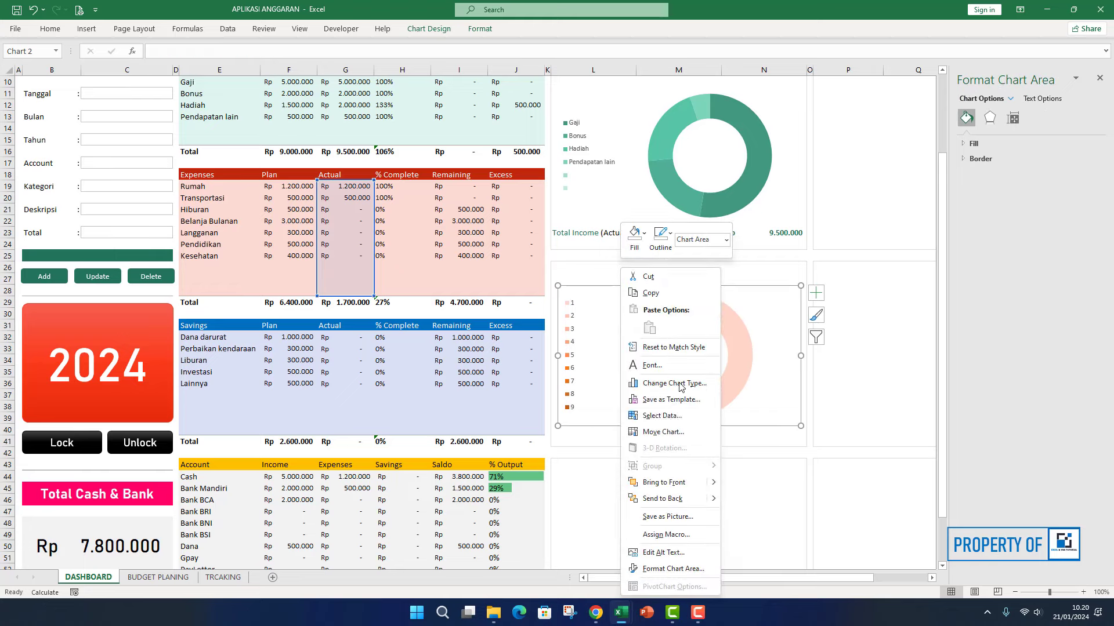
left_click(667, 422)
left_click(390, 231)
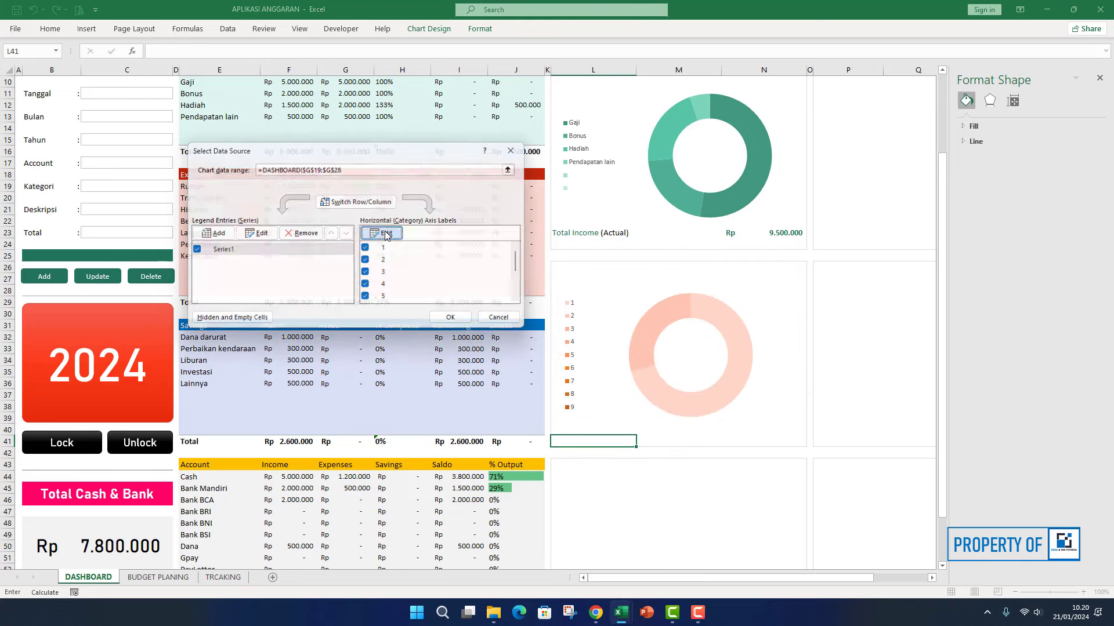
left_click_drag(207, 186, 200, 291)
left_click(371, 257)
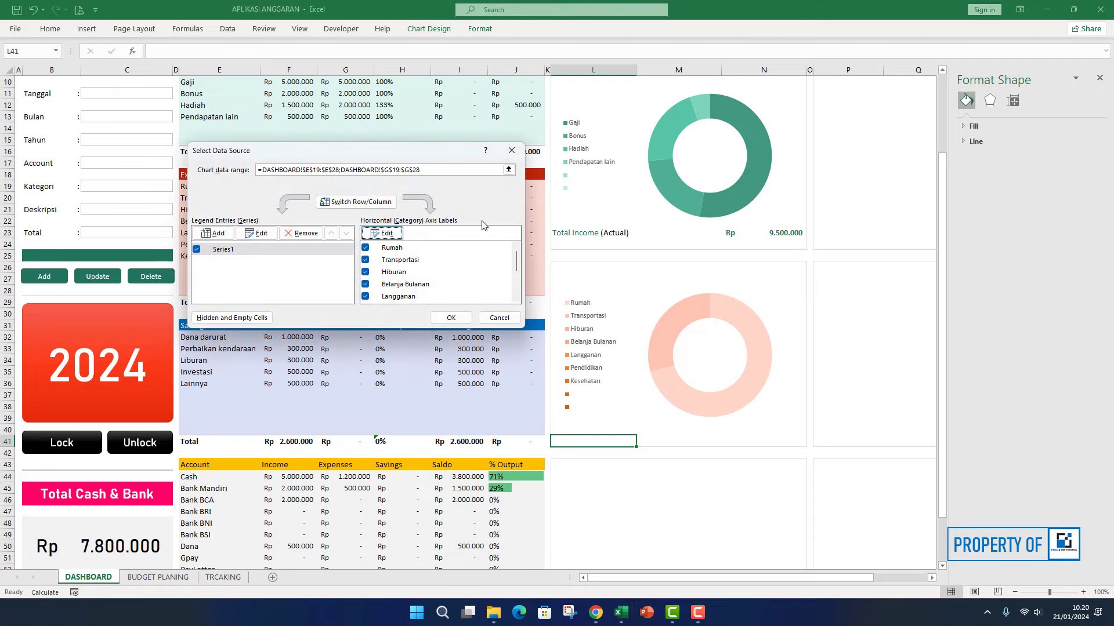
left_click(451, 317)
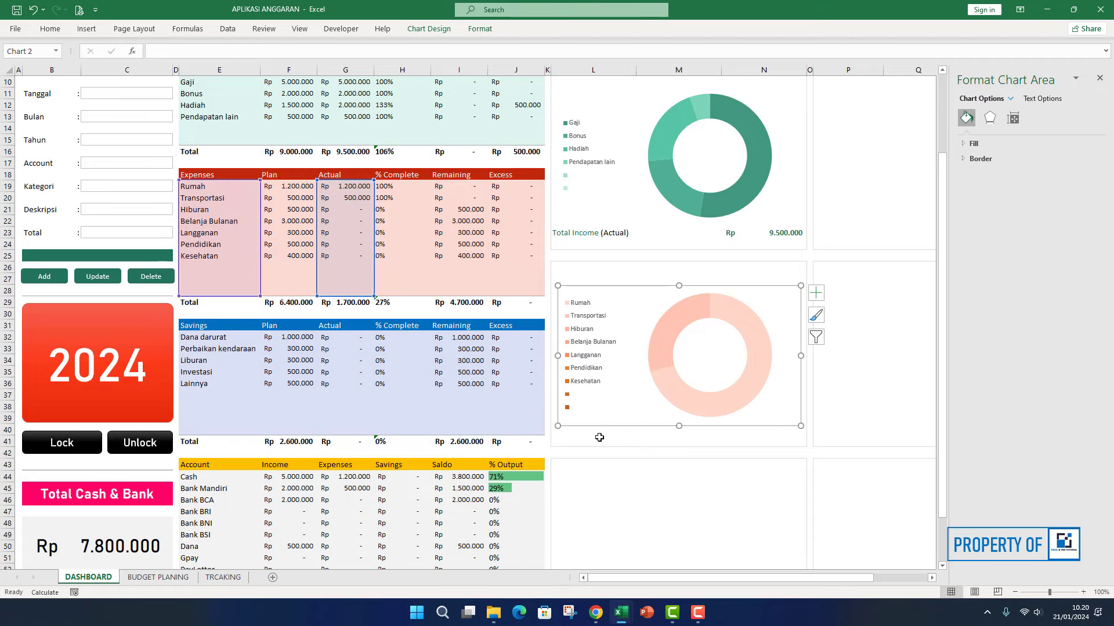
- Enter the heading "Expenses (Actual)" in cell L26 above the expenses chart
left_click(568, 269)
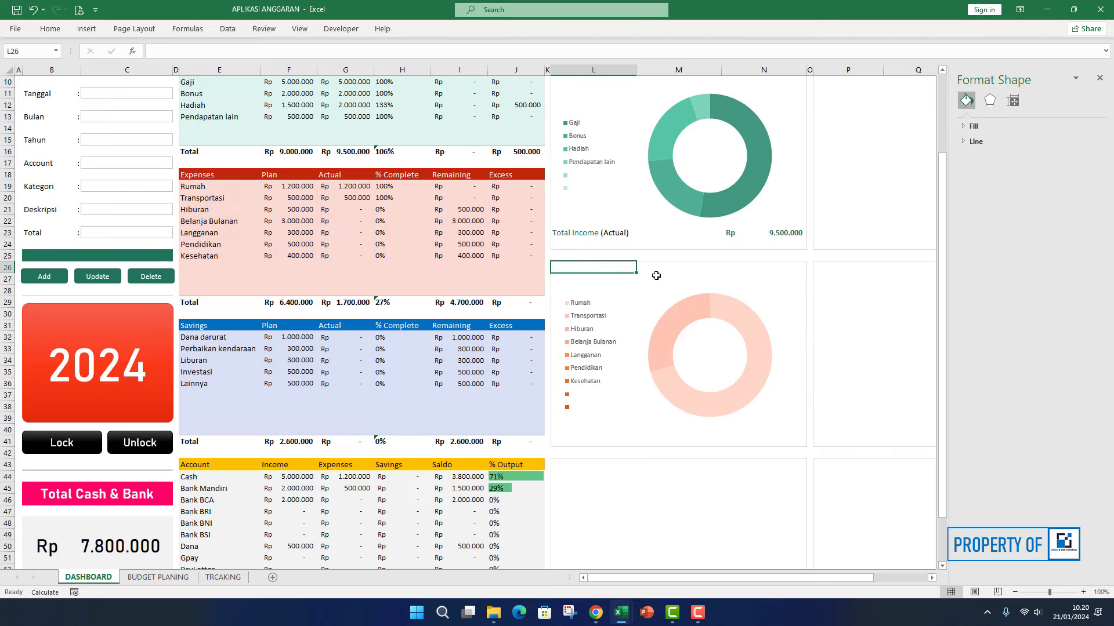
type("Expenses (Actual")
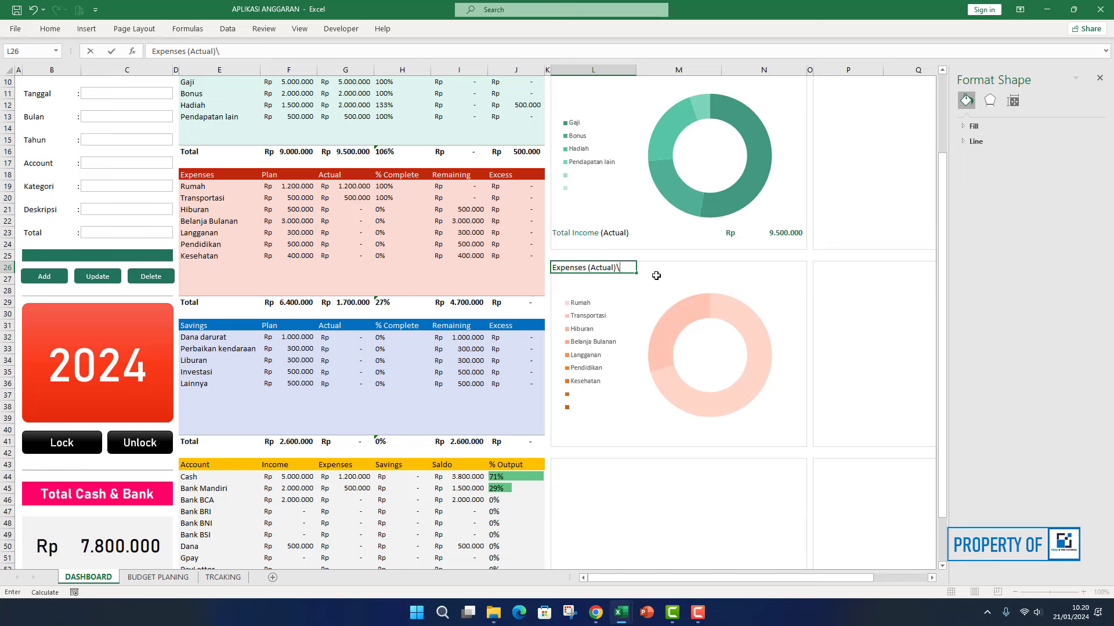
key("Return")
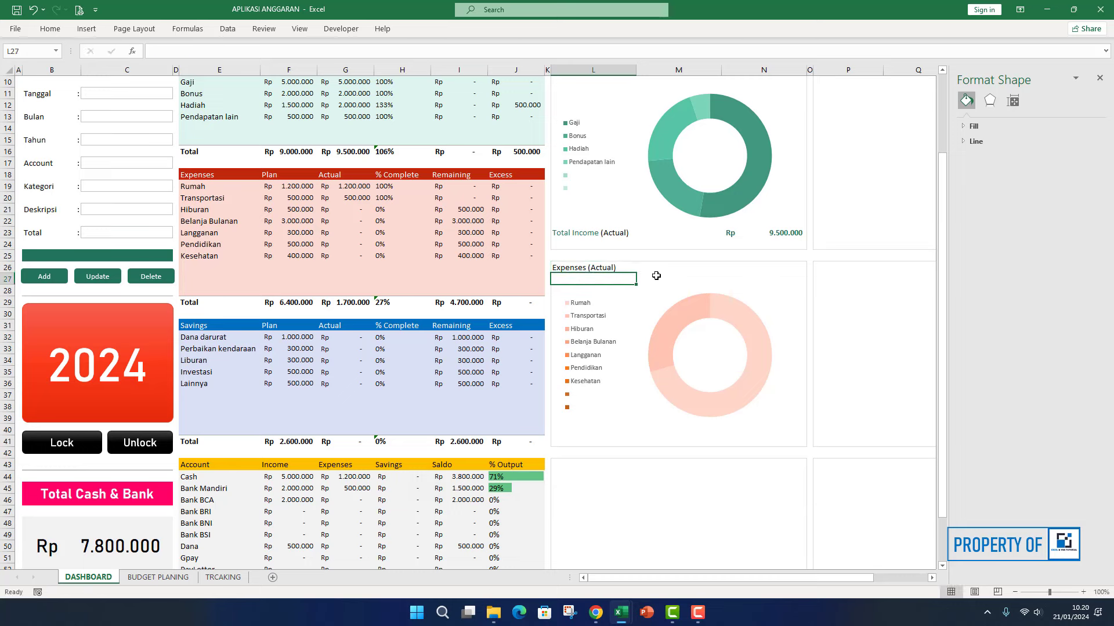
- Color only the word "Expenses" in the L26 heading dark red
double_click(565, 267)
double_click(569, 268)
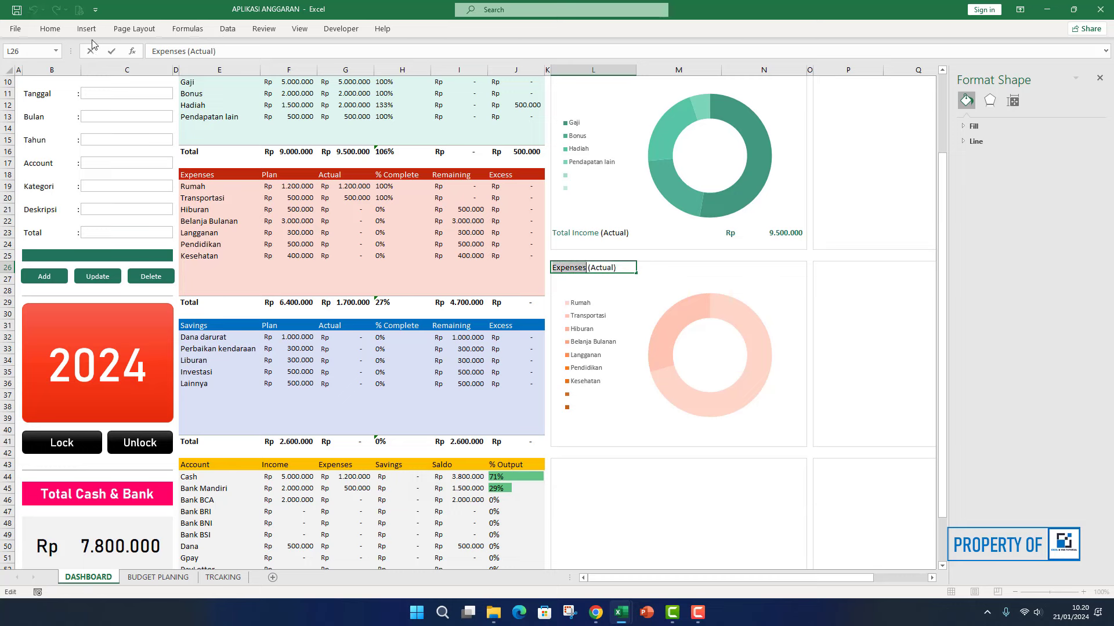
left_click(50, 28)
left_click(220, 74)
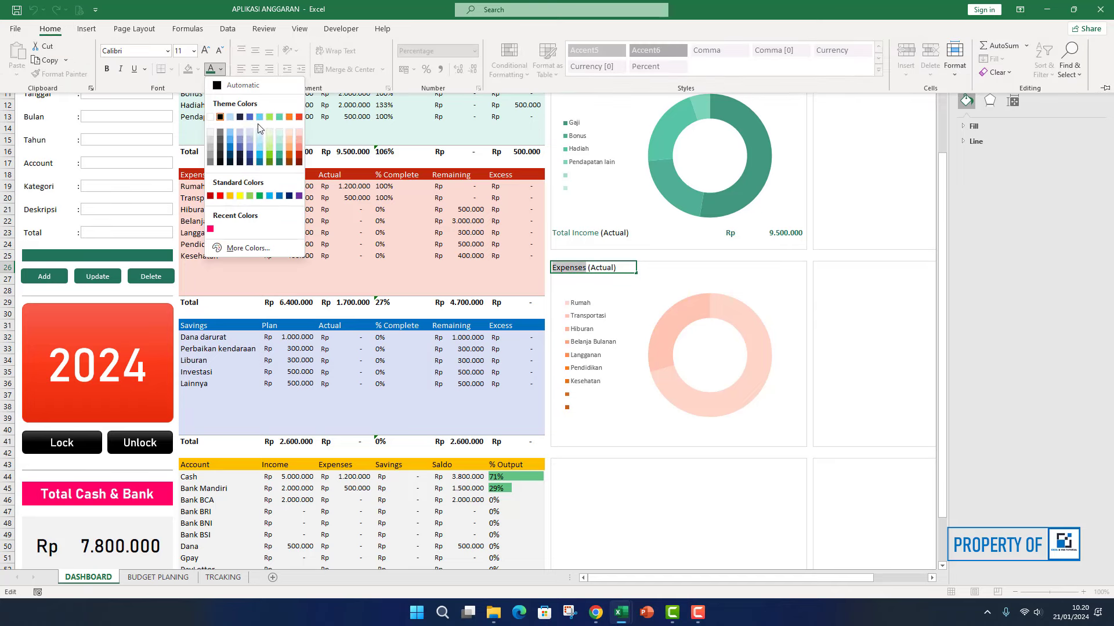
left_click(297, 156)
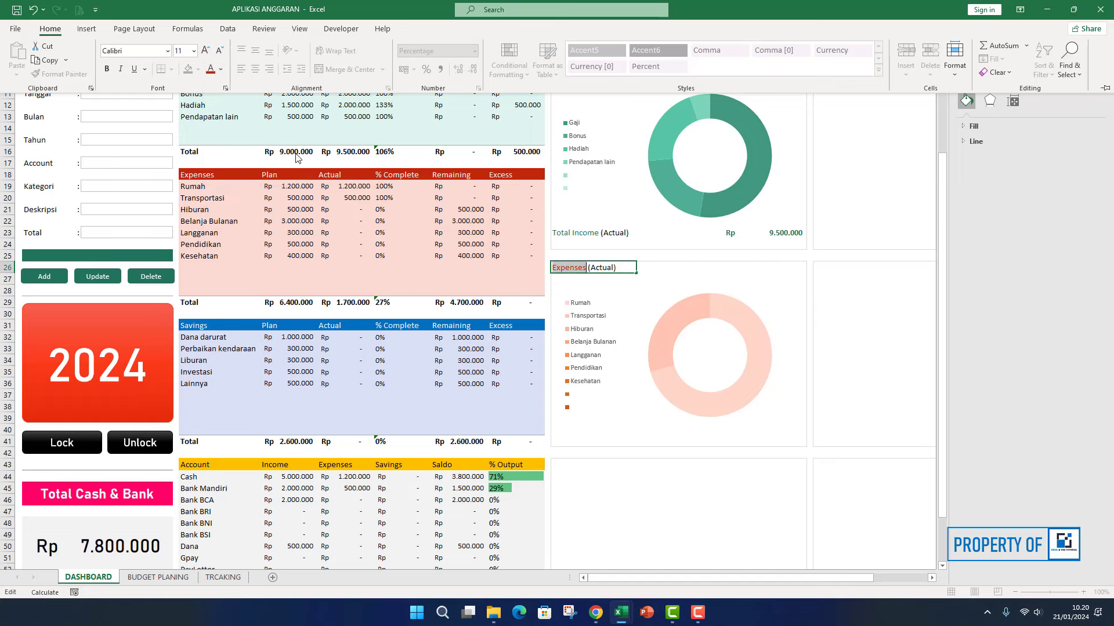
- Enter the label "Total Expenses (Actual)" in cell L40 below the expenses chart
left_click(569, 432)
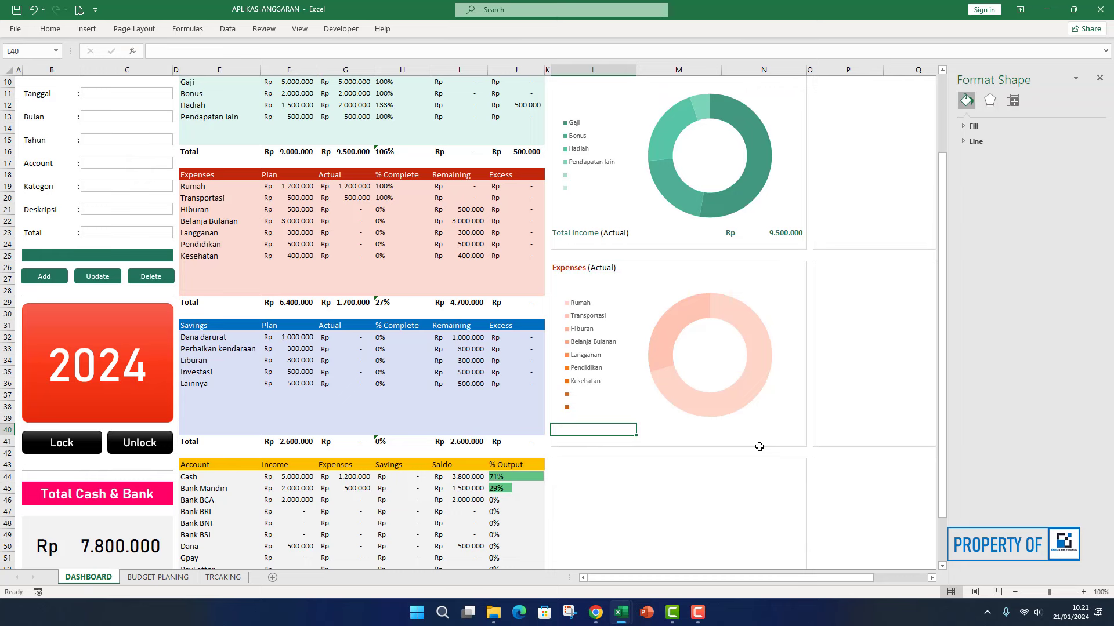
type("Total Expenses (")
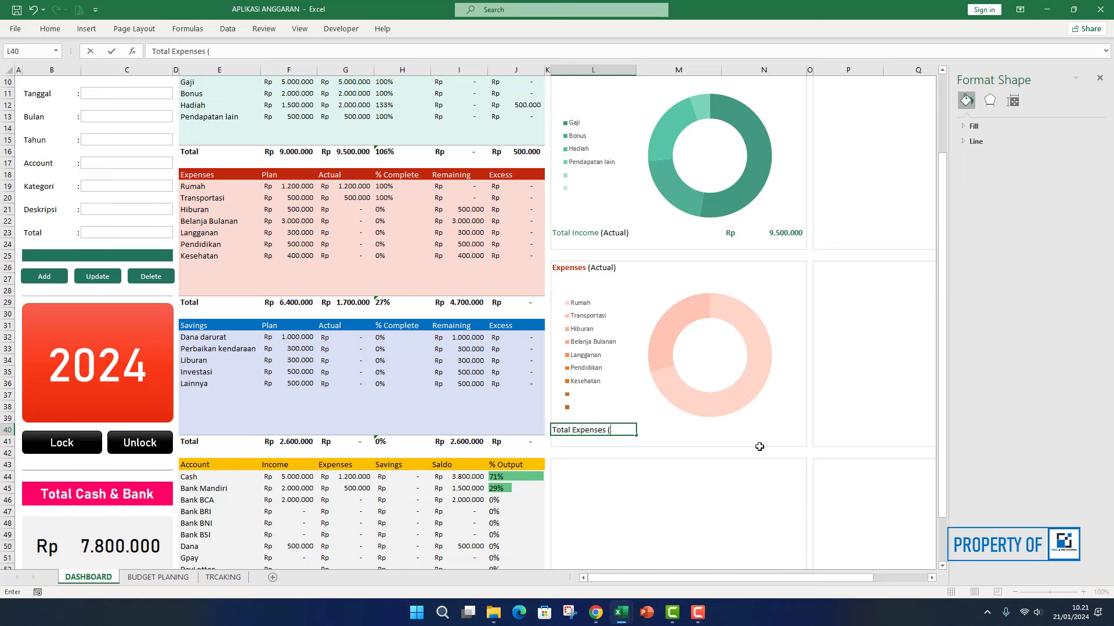
type("Actua")
key("Tab")
- Link cell N40 to the actual expenses total with the formula =G29
key("Tab")
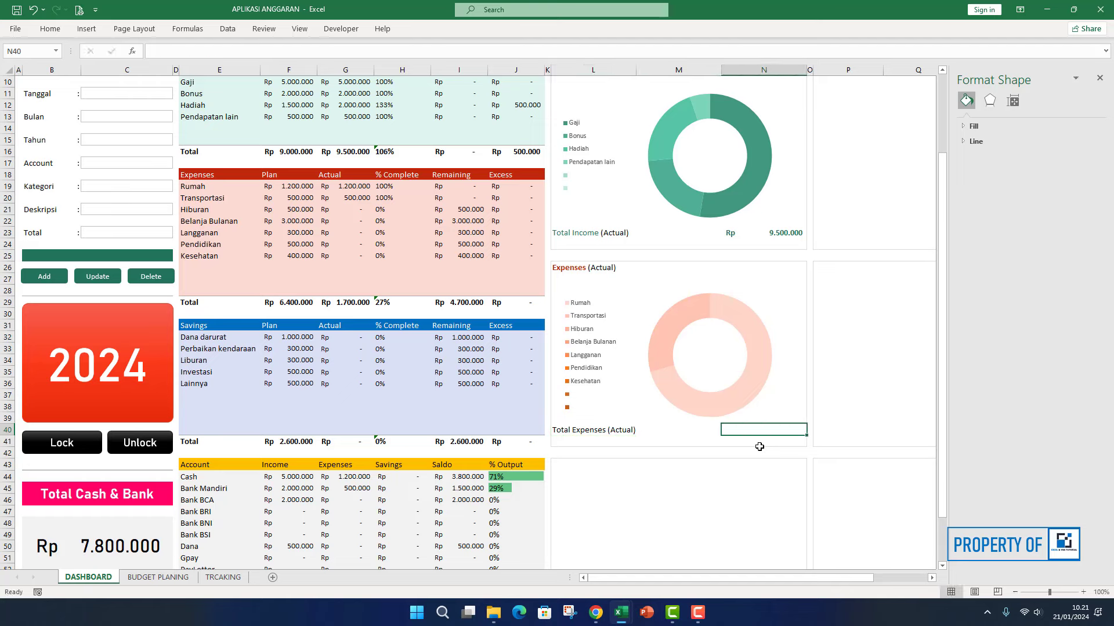
type("=")
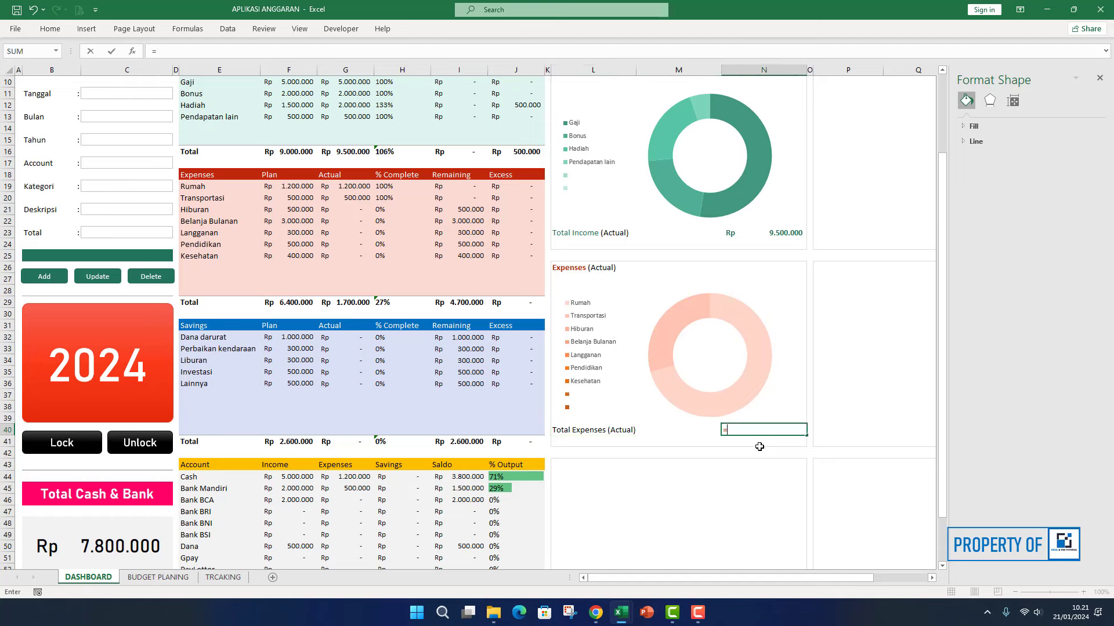
left_click(356, 301)
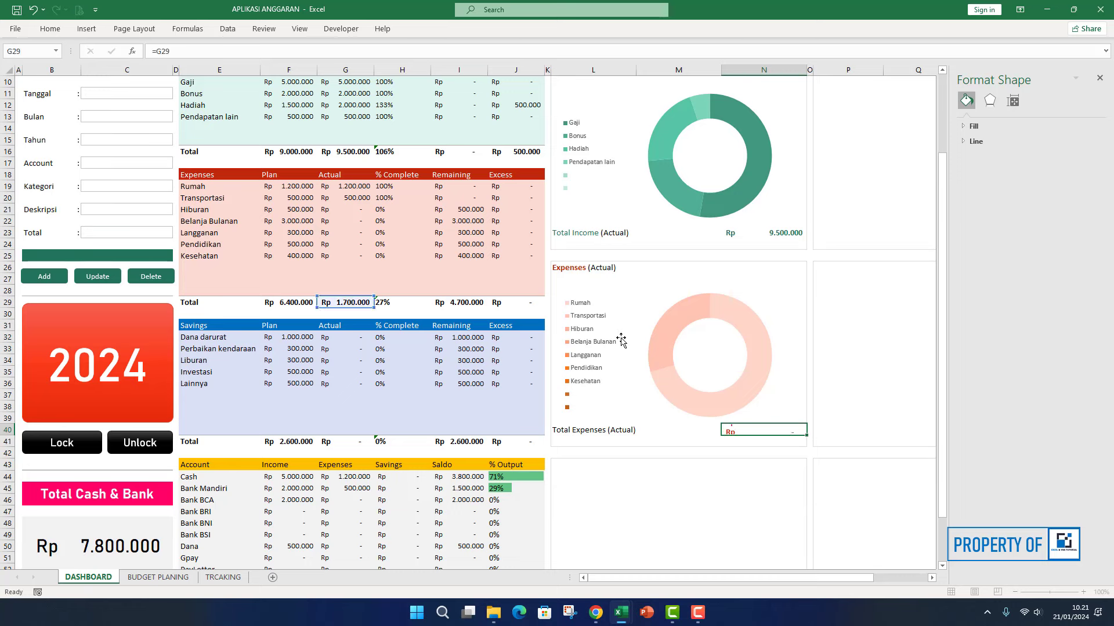
key("Return")
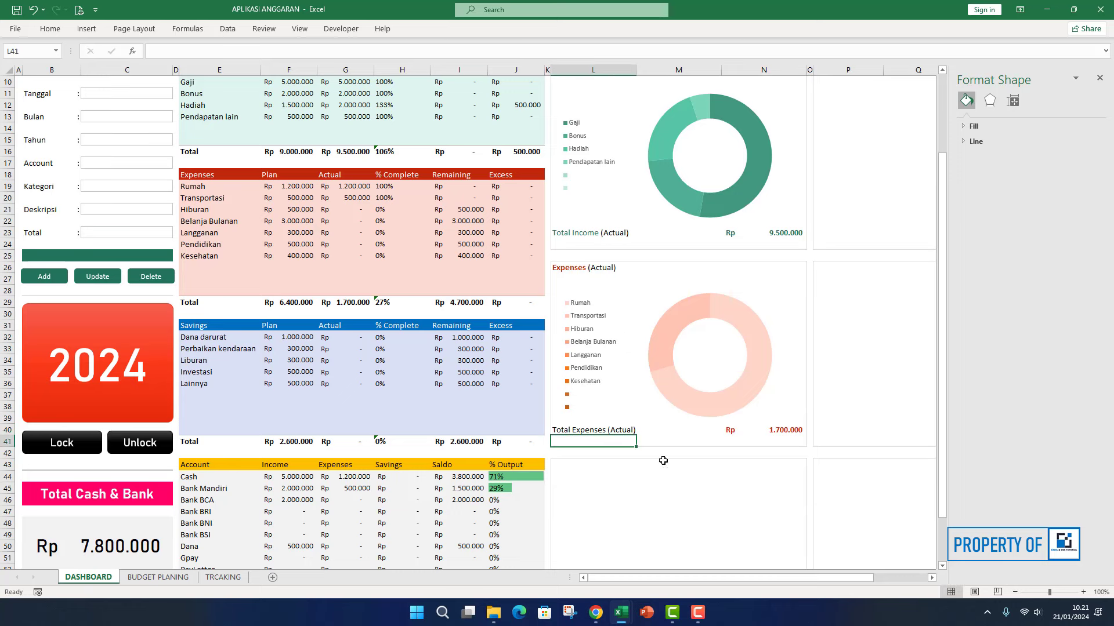
- Color only the words "Total Expenses" in the L40 label dark red
double_click(596, 430)
left_click_drag(595, 429, 554, 430)
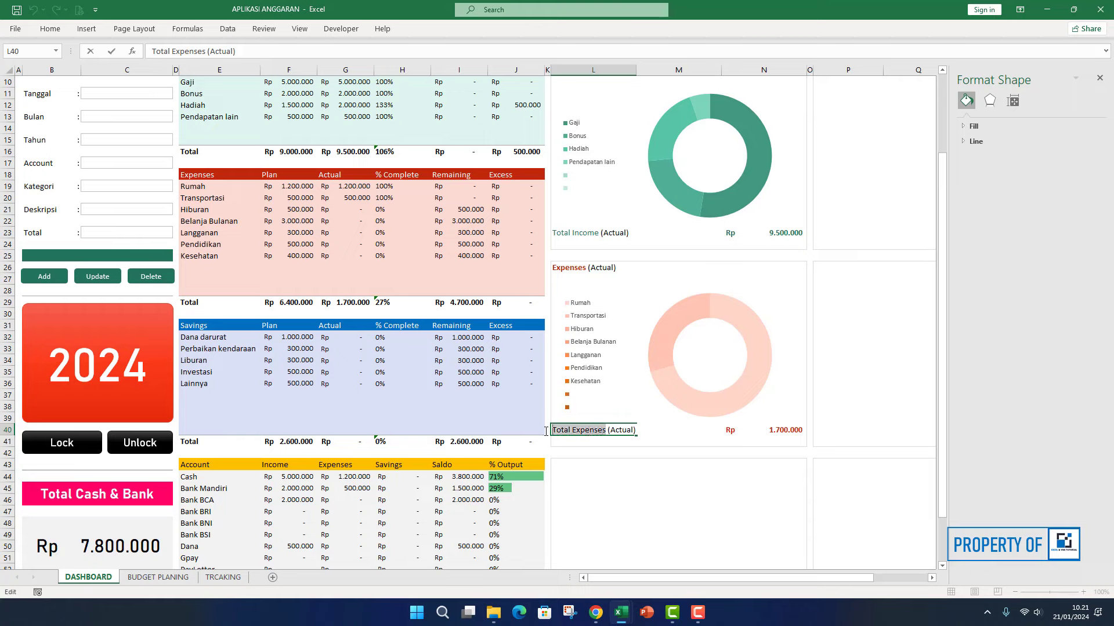
left_click(51, 30)
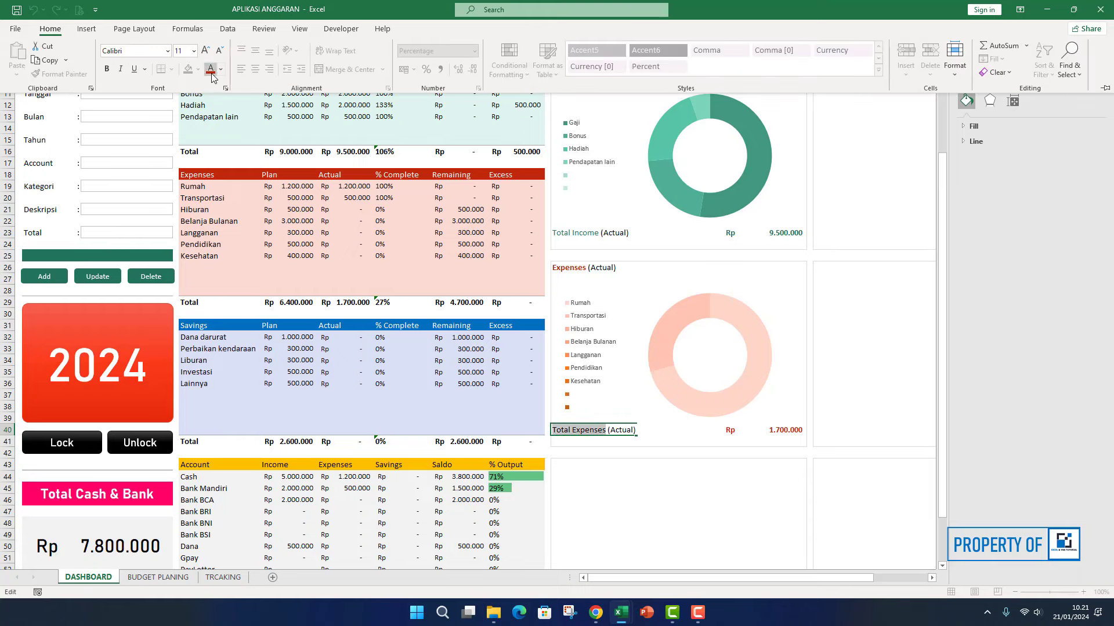
left_click(787, 425)
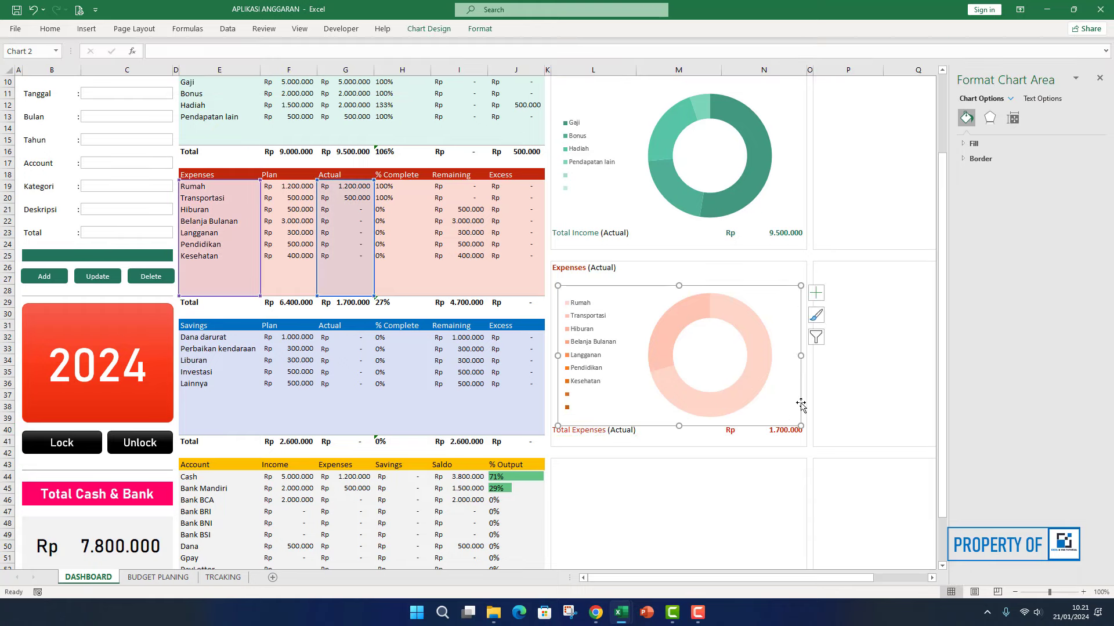
left_click(823, 381)
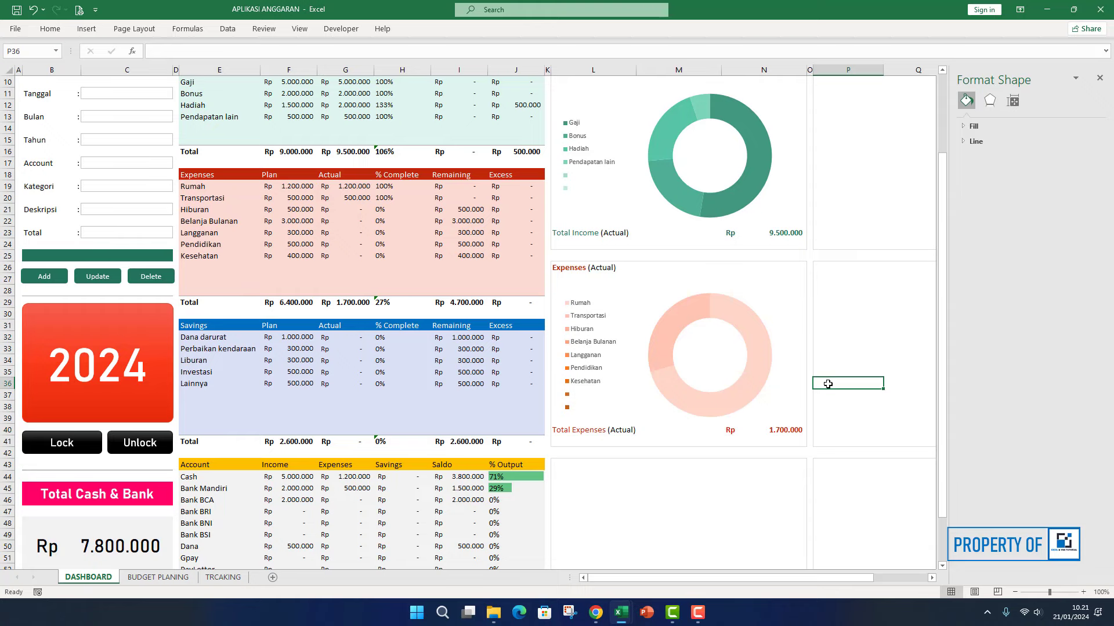
- Insert a doughnut chart from the account table's Income, Expenses and Savings headers and Cash row, F43:H44
scroll(822, 380, "down", 2)
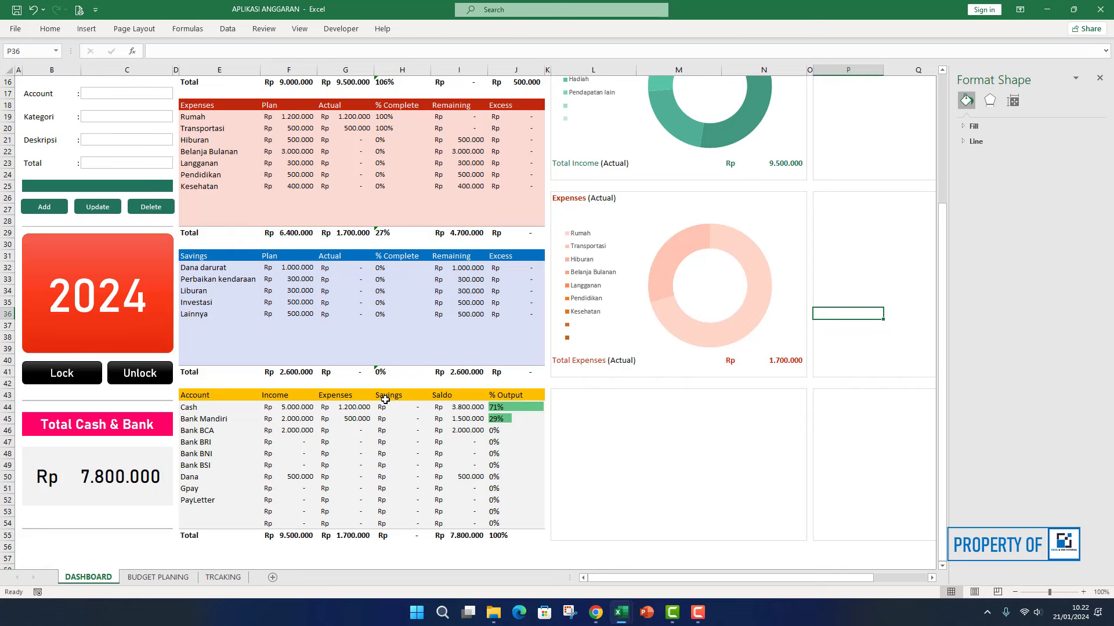
key("ctrl+End")
scroll(633, 411, "down", 2)
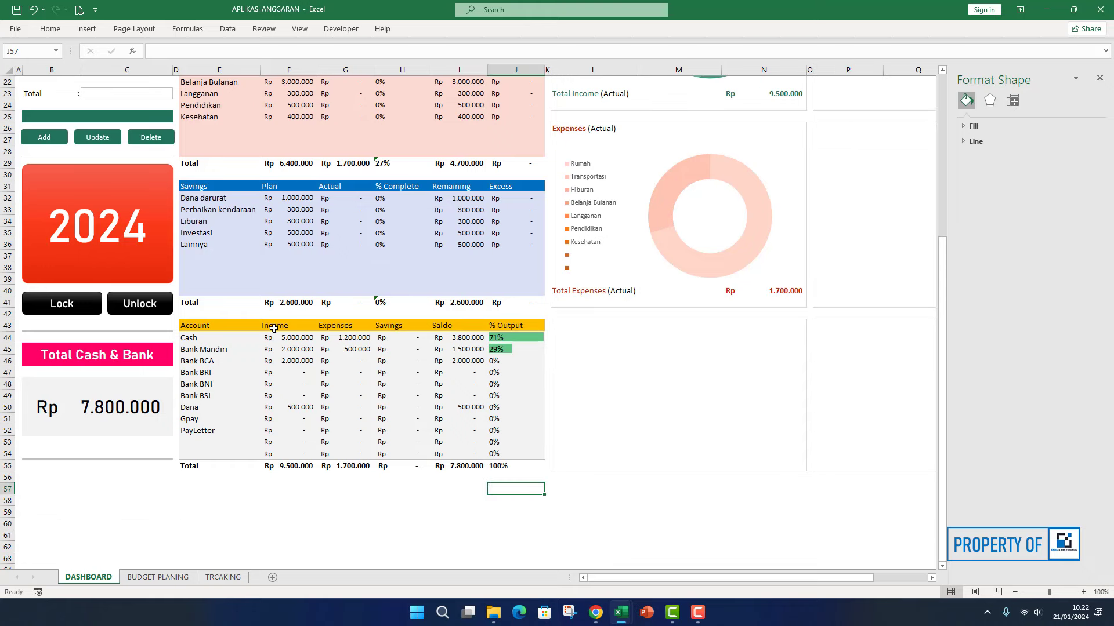
left_click_drag(273, 329, 391, 333)
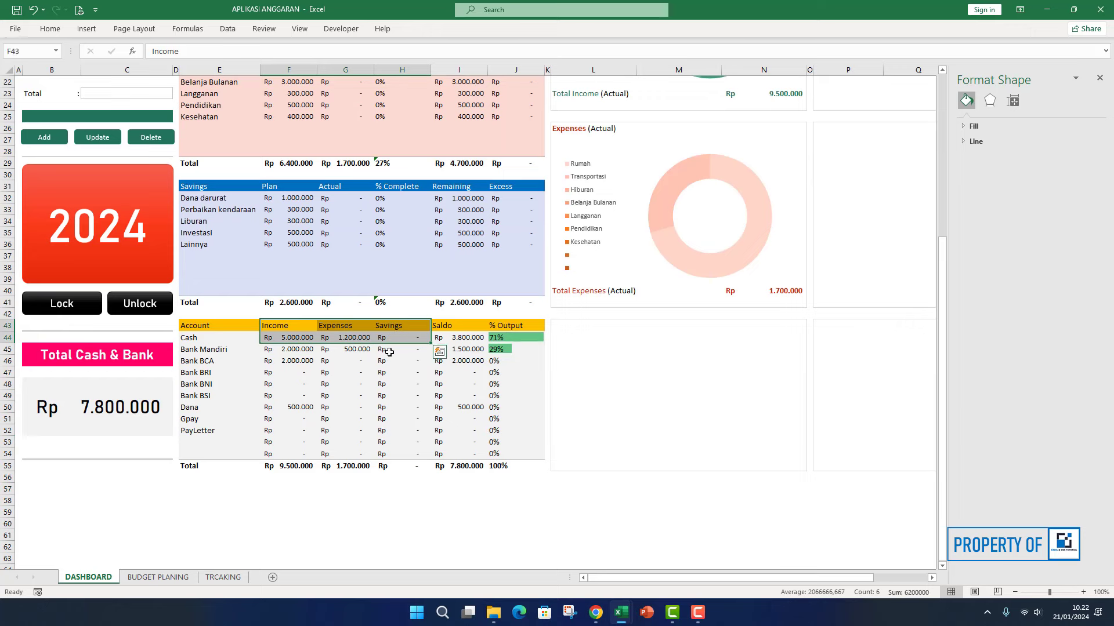
right_click(350, 340)
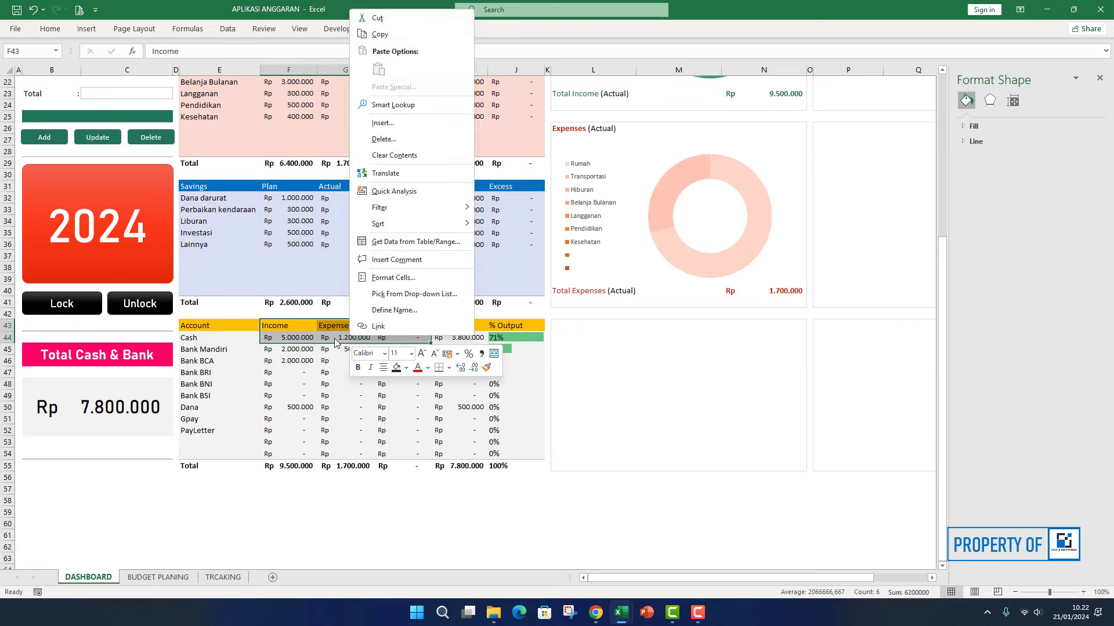
key("Escape")
left_click(86, 29)
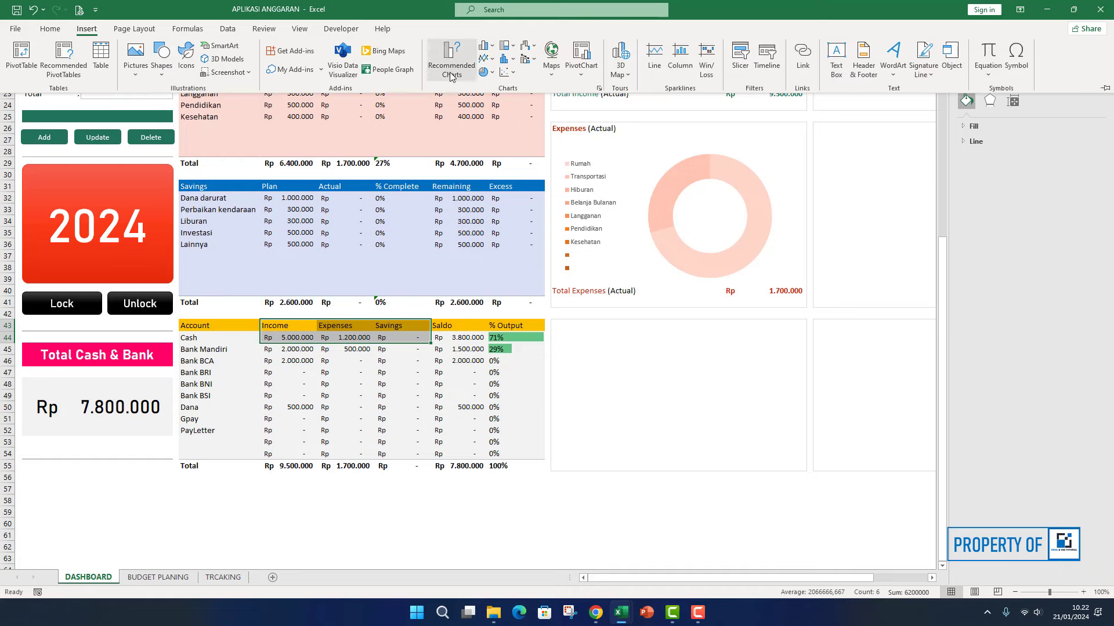
left_click(485, 72)
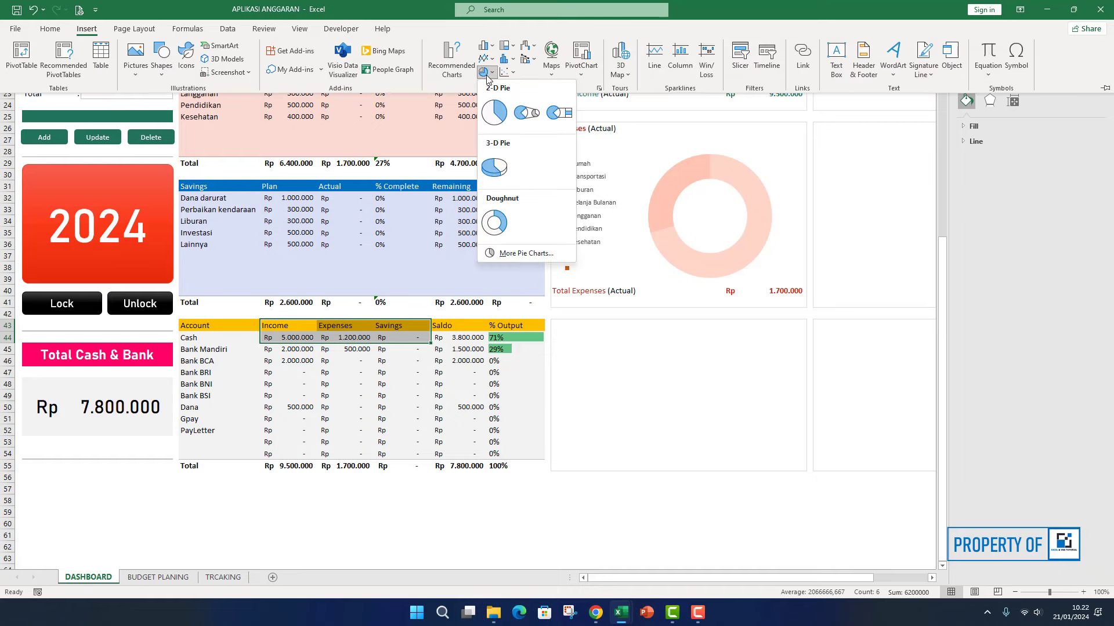
left_click(503, 223)
- Move the new doughnut chart into the empty frame below the expenses chart and shrink it to fit
left_click_drag(450, 249, 649, 323)
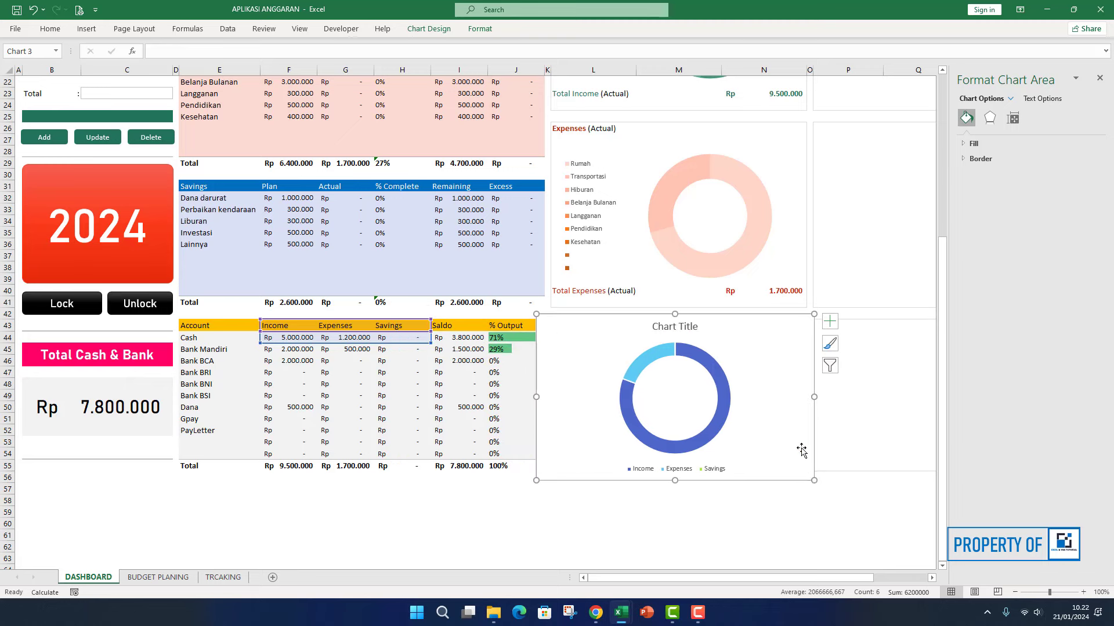
left_click_drag(813, 480, 750, 448)
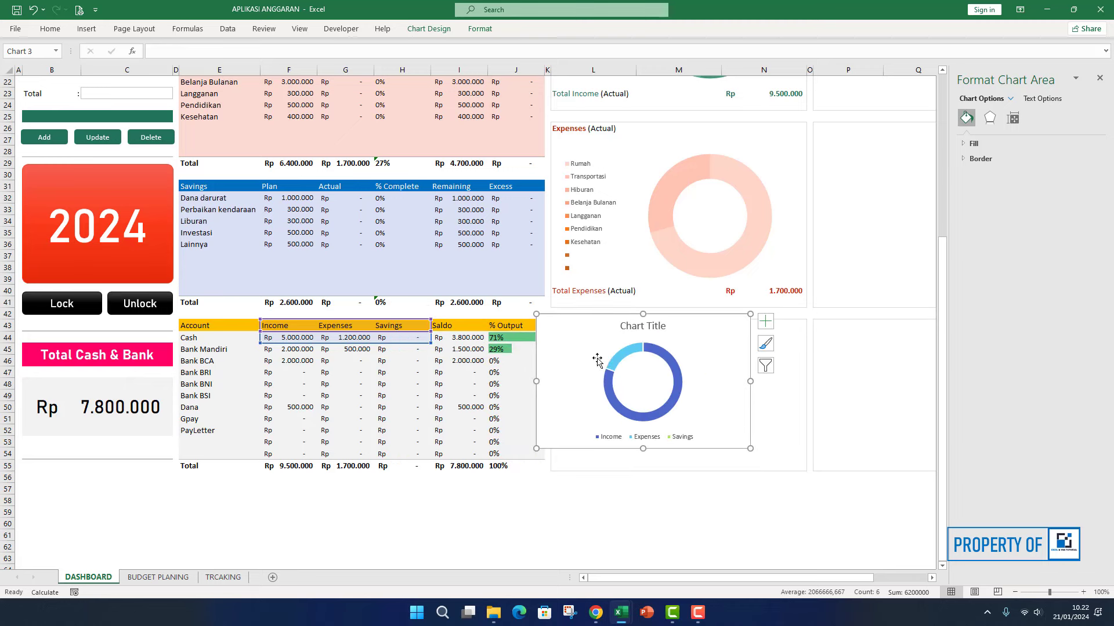
left_click_drag(536, 355, 565, 369)
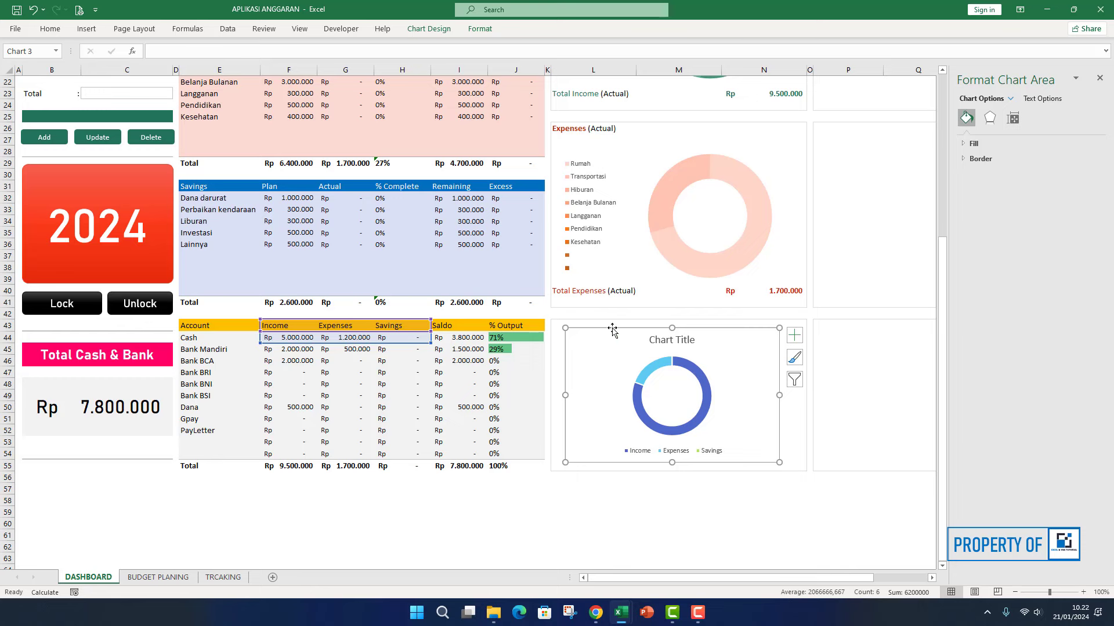
- Delete the new doughnut chart's title and widen the chart on both sides to nearly fill its frame
left_click(660, 339)
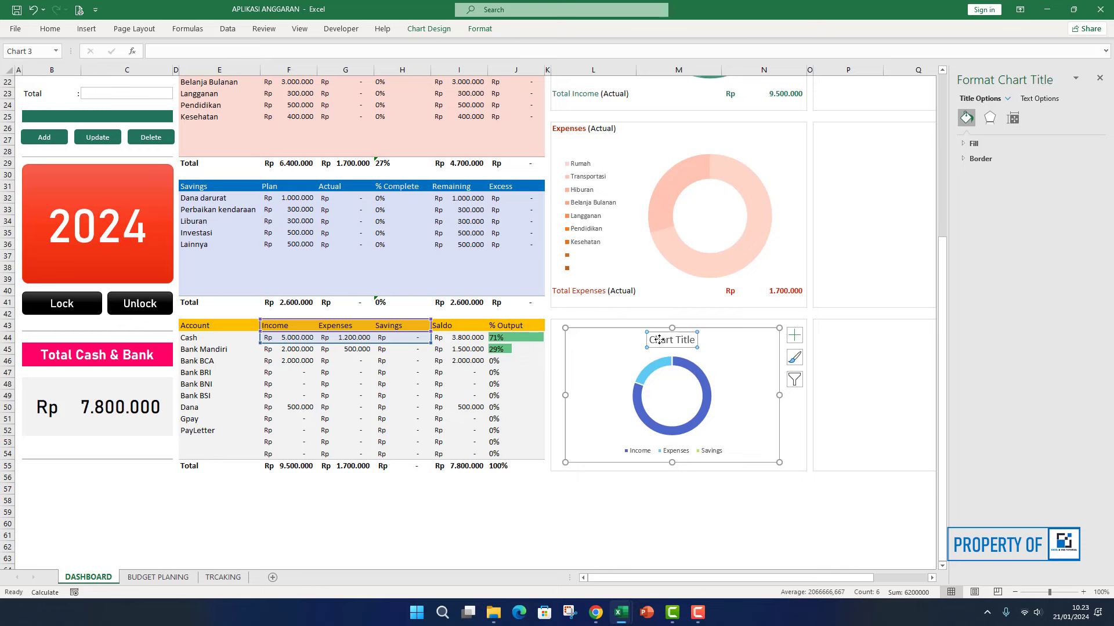
key("Delete")
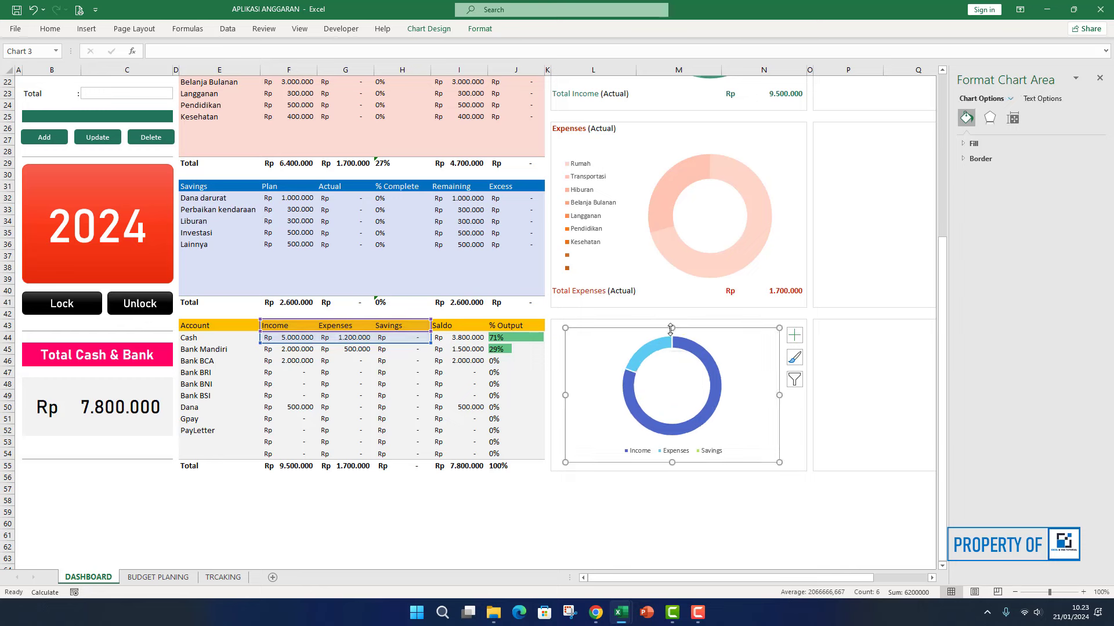
left_click_drag(565, 395, 556, 395)
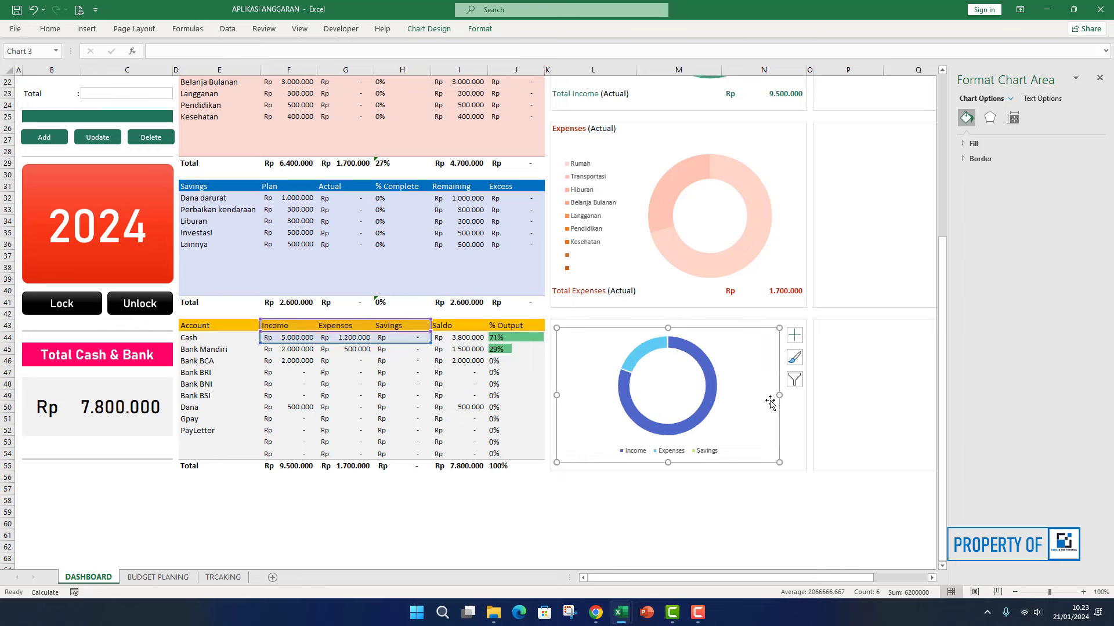
left_click_drag(778, 395, 800, 395)
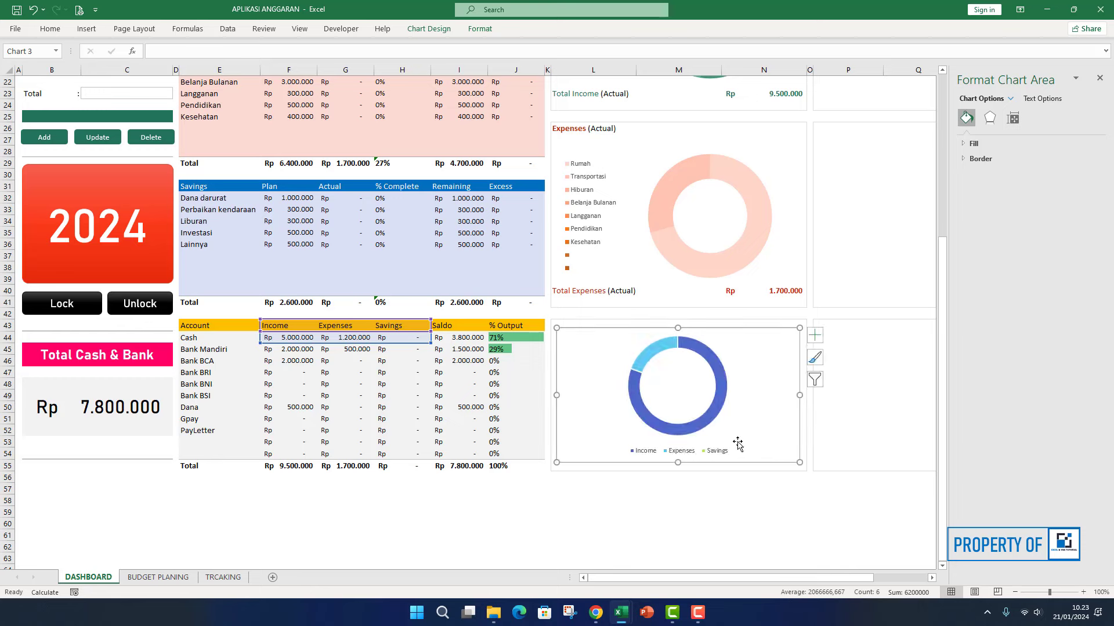
- Shorten the Cash doughnut chart slightly from both its upper and lower edges, and remove its shape outline and fill
left_click_drag(676, 462, 676, 450)
left_click_drag(655, 328, 656, 332)
left_click(480, 31)
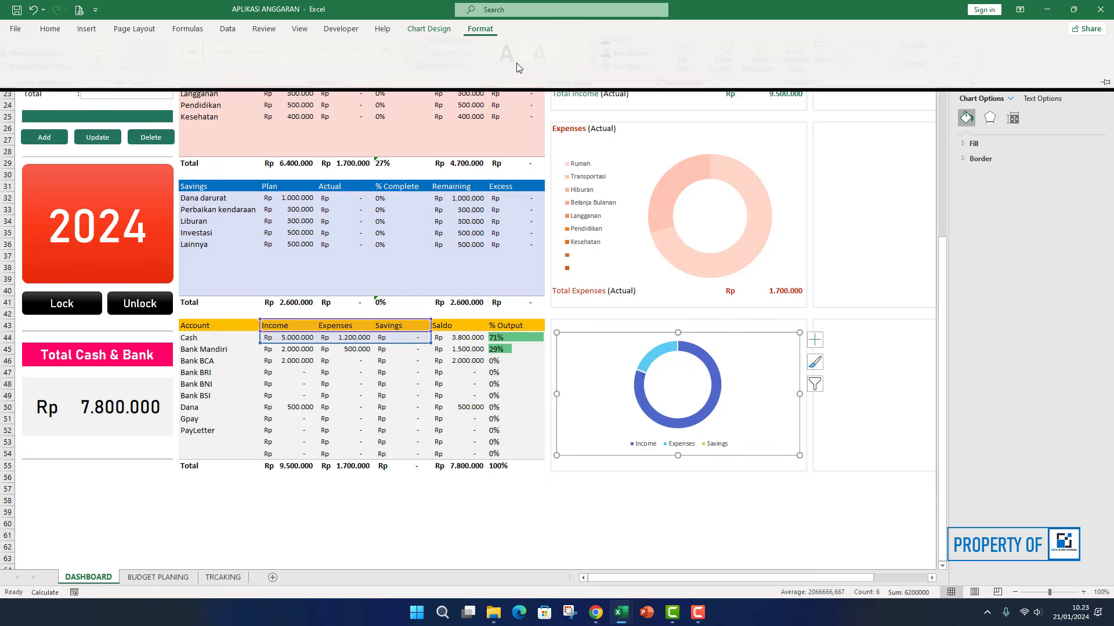
left_click(457, 59)
left_click(459, 238)
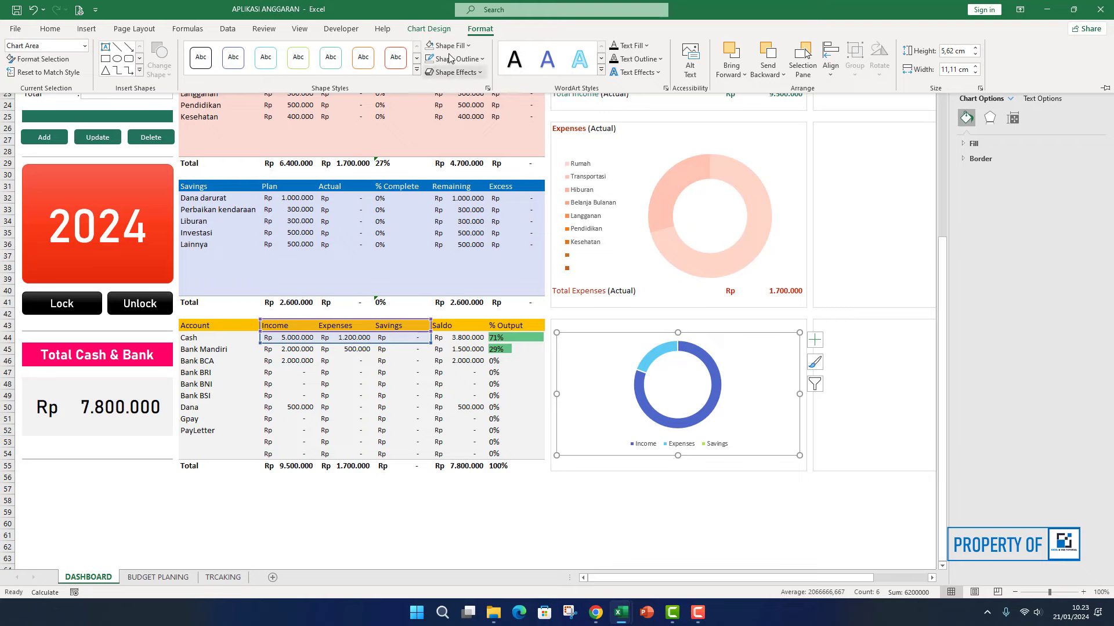
left_click(458, 59)
left_click(447, 45)
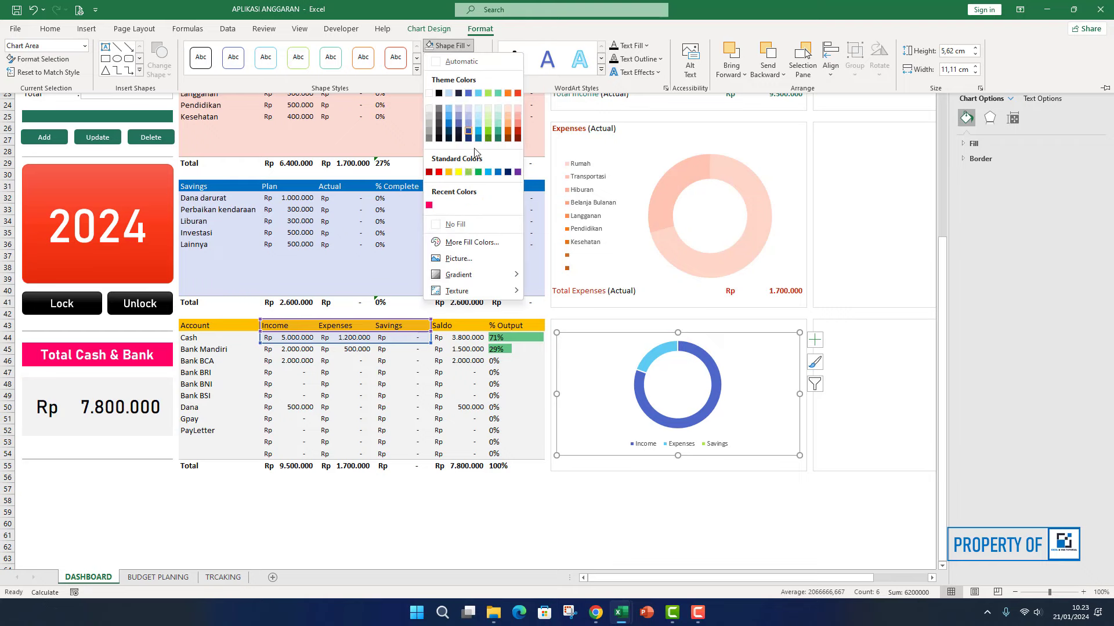
left_click(463, 226)
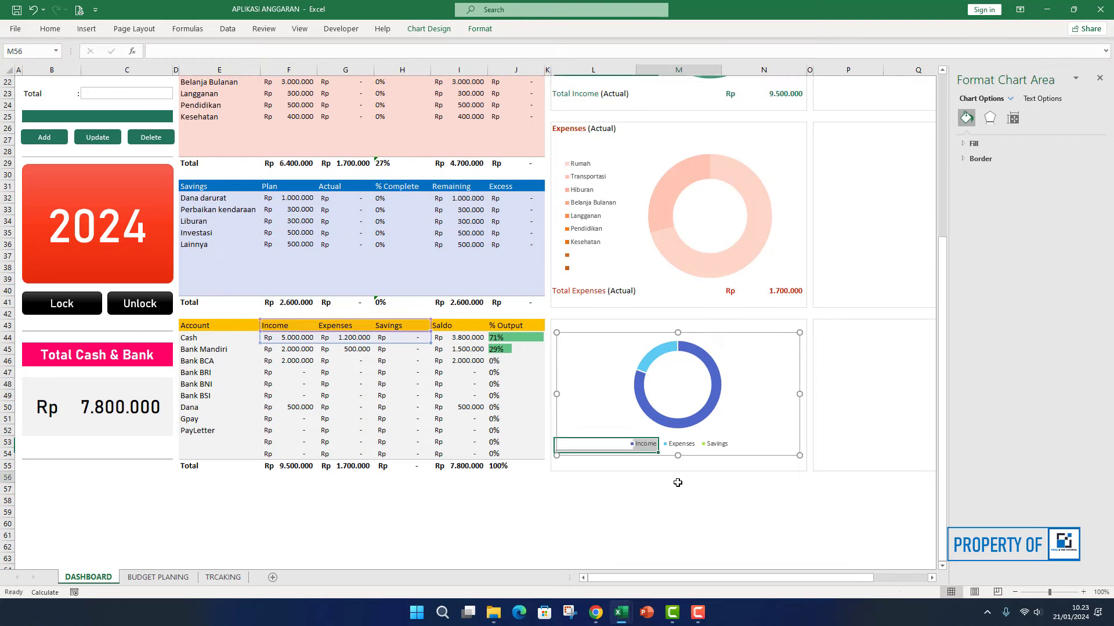
left_click(638, 400)
left_click(654, 359)
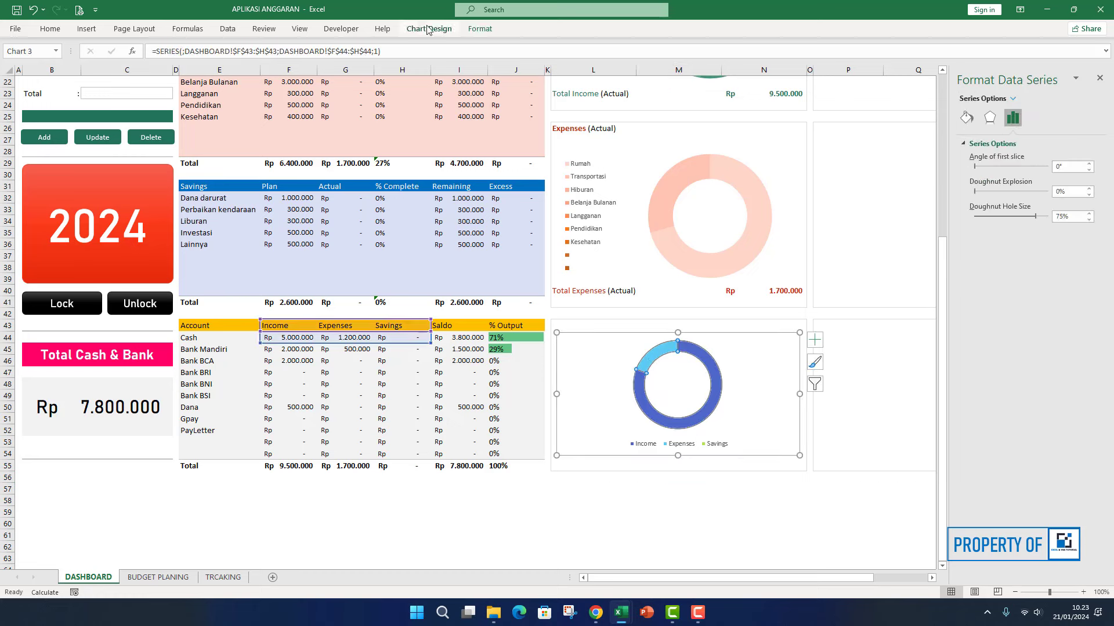
left_click(464, 29)
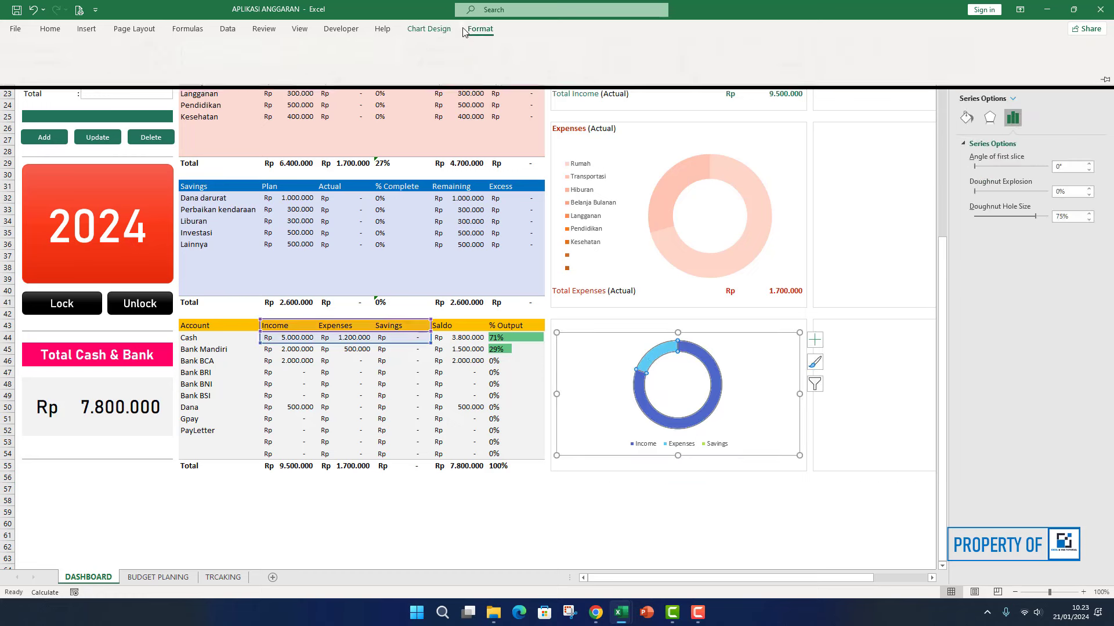
left_click(428, 29)
left_click(93, 61)
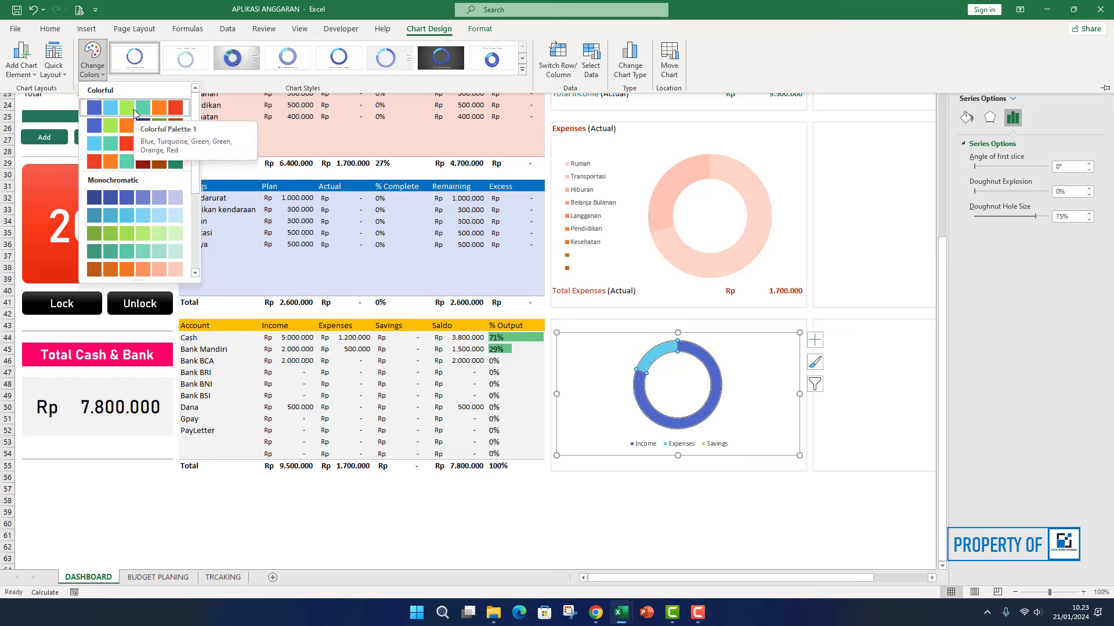
key("Escape")
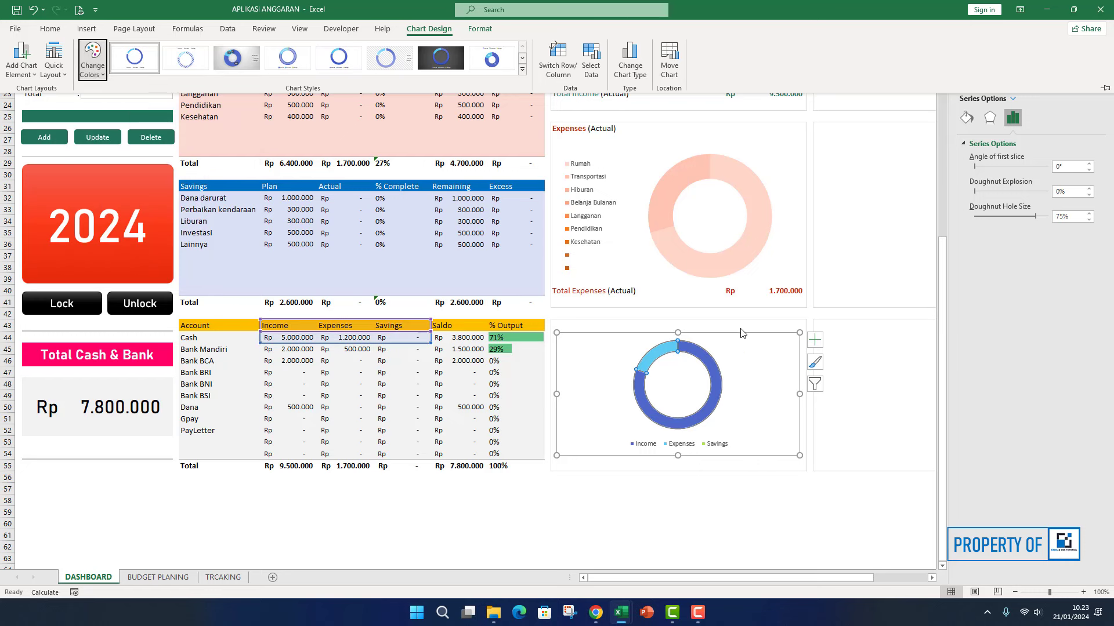
- Set the Cash chart's doughnut hole size to 60%
left_click(1060, 216)
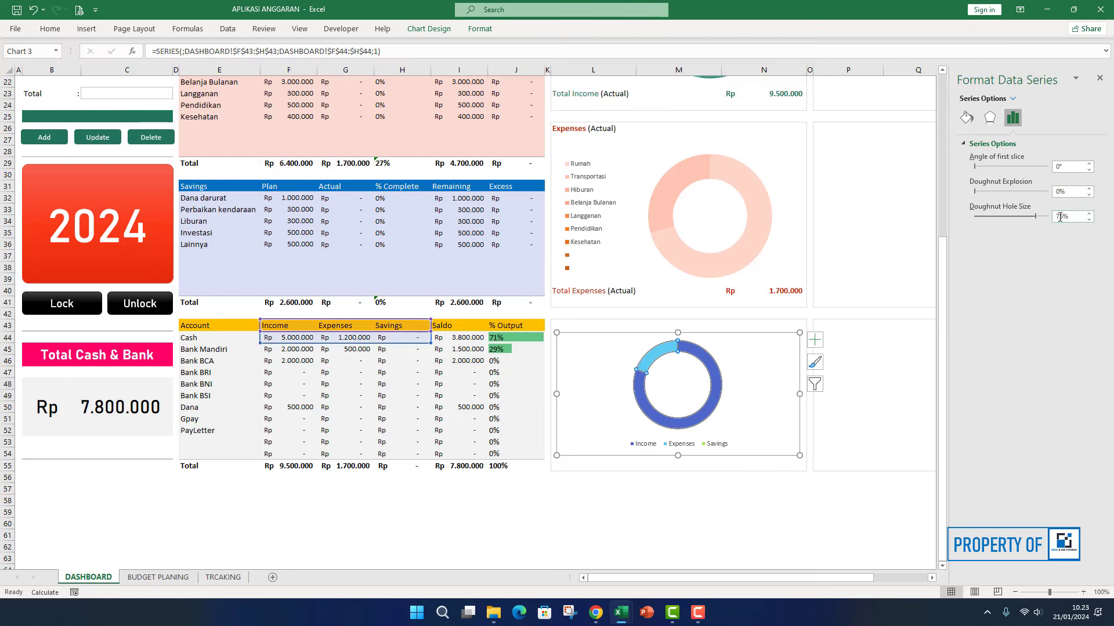
type("4")
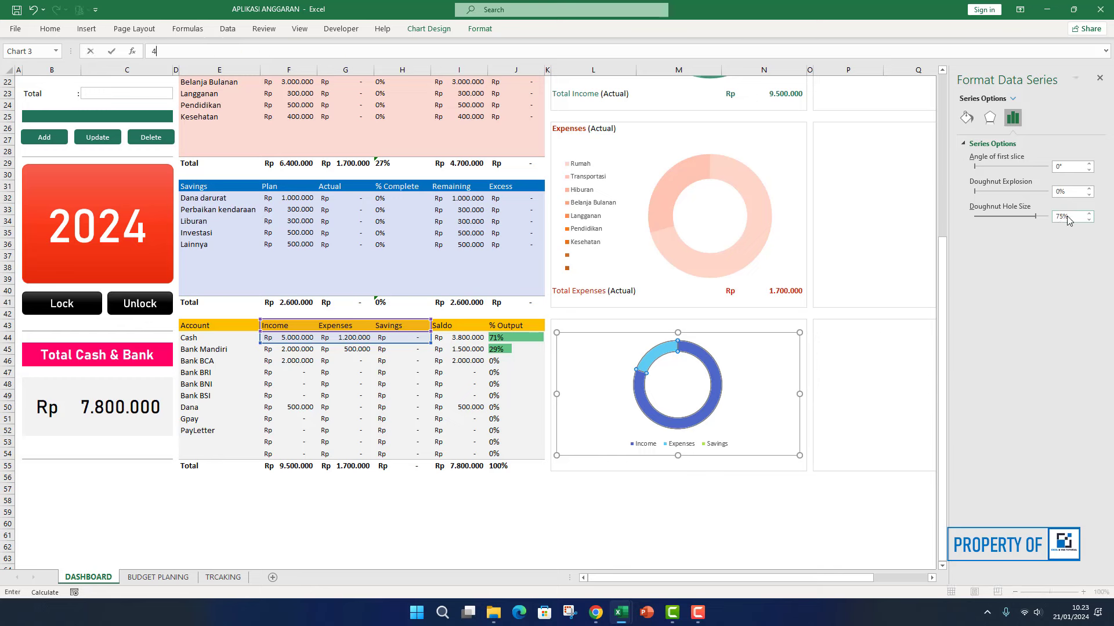
left_click(756, 353)
left_click(714, 372)
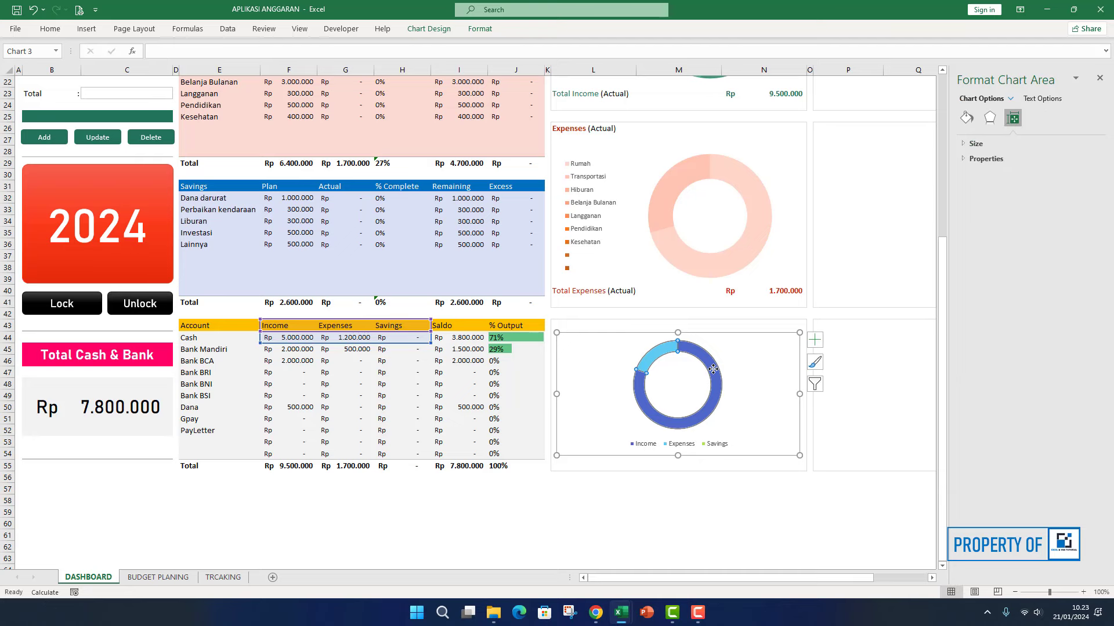
left_click(1065, 215)
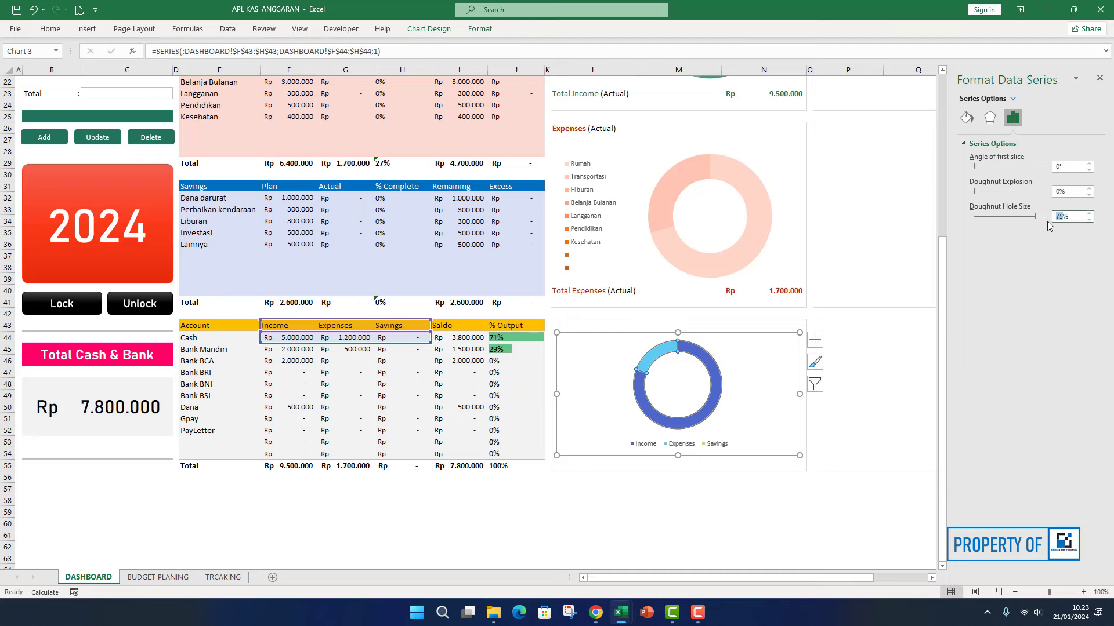
type("60")
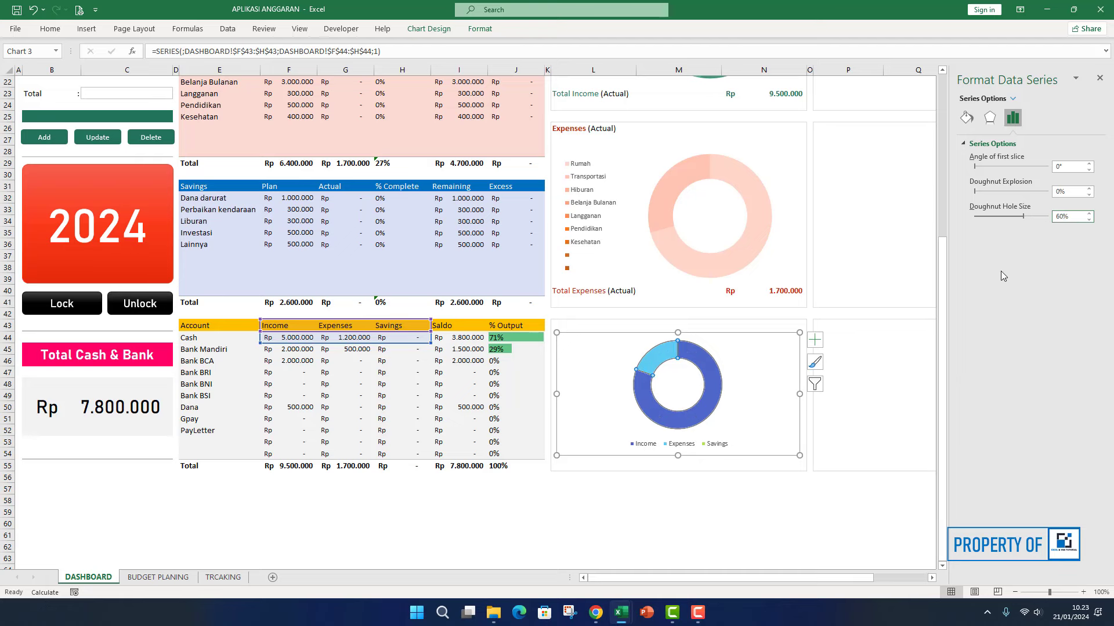
left_click(735, 509)
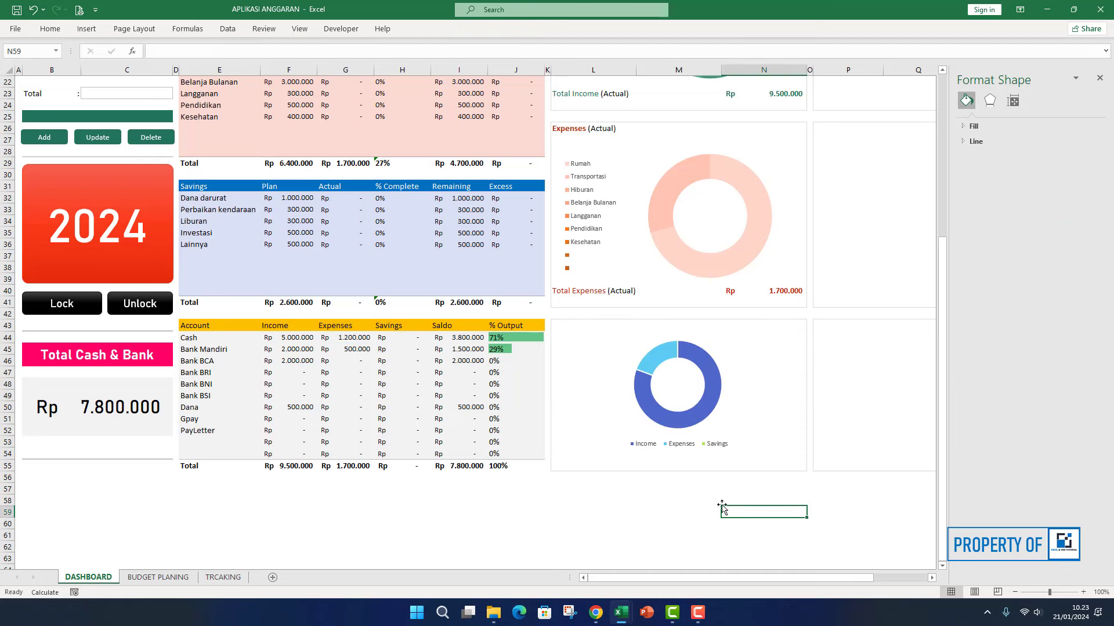
- Raise the Cash chart's lower edge so row 54 below it is free for a label
left_click(574, 464)
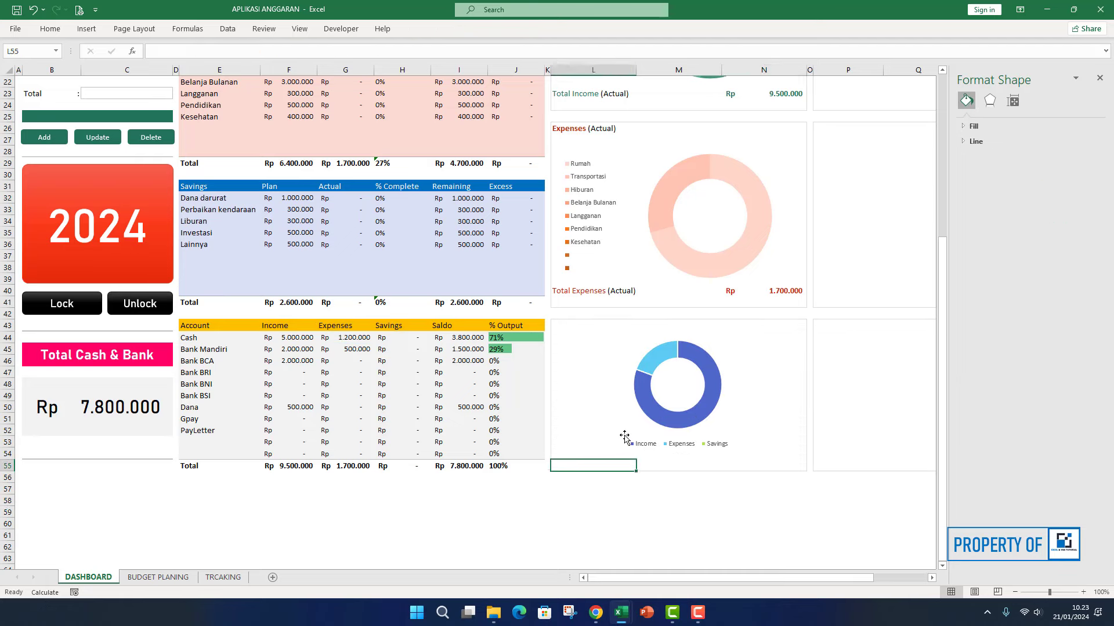
left_click(682, 452)
left_click_drag(679, 455, 679, 446)
- Enter the label "Saldo Cash" in cell L54 below the Cash chart
left_click(565, 454)
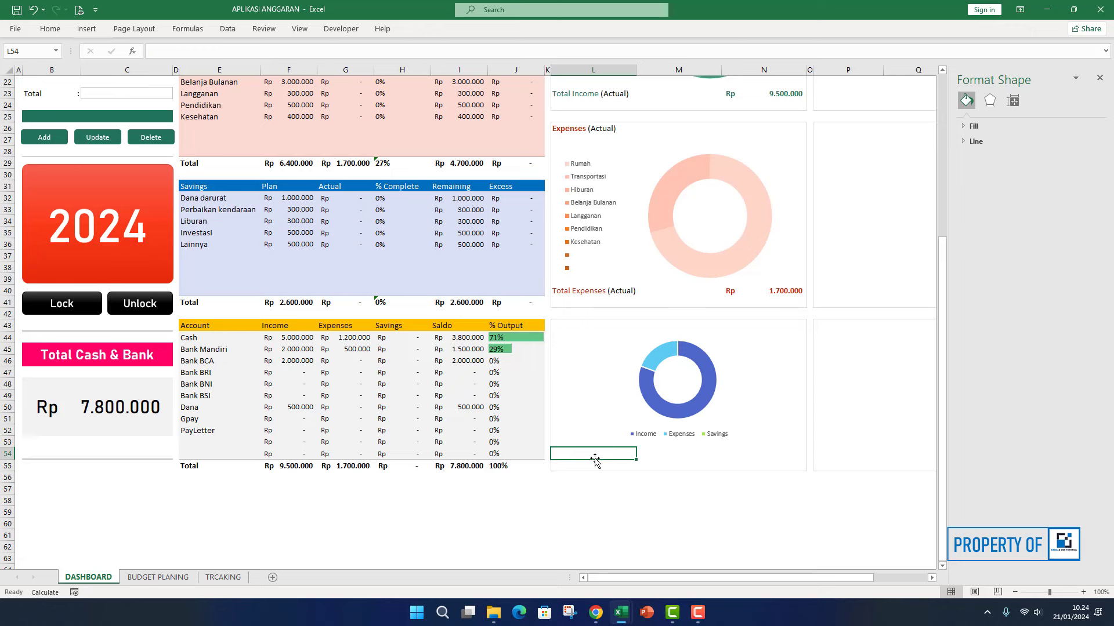
type("Saldo")
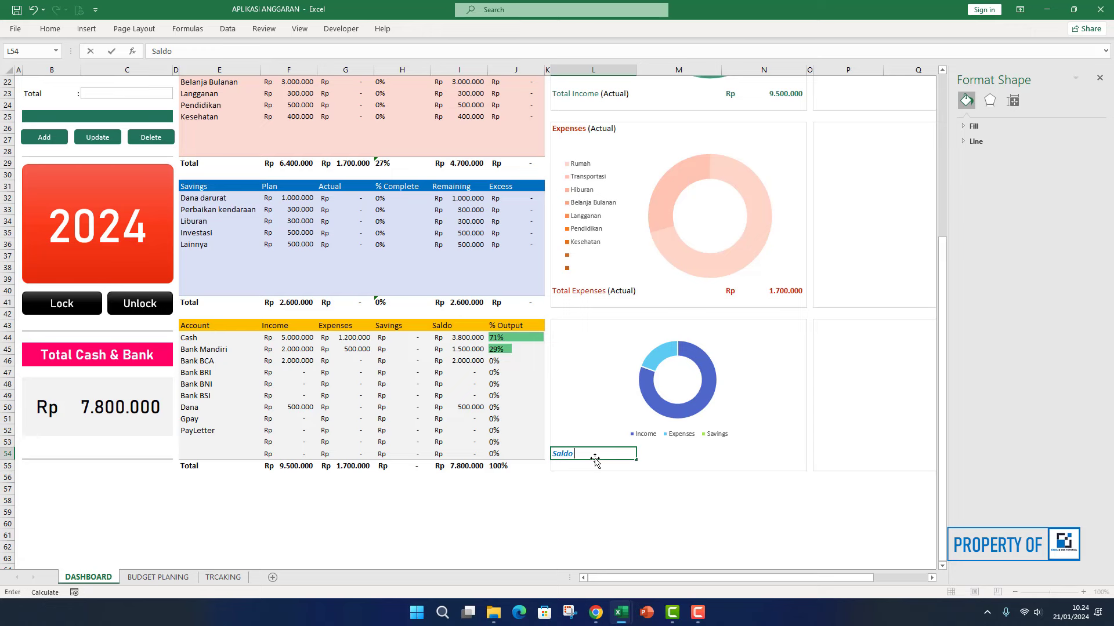
type(" S")
key("ctrl+s")
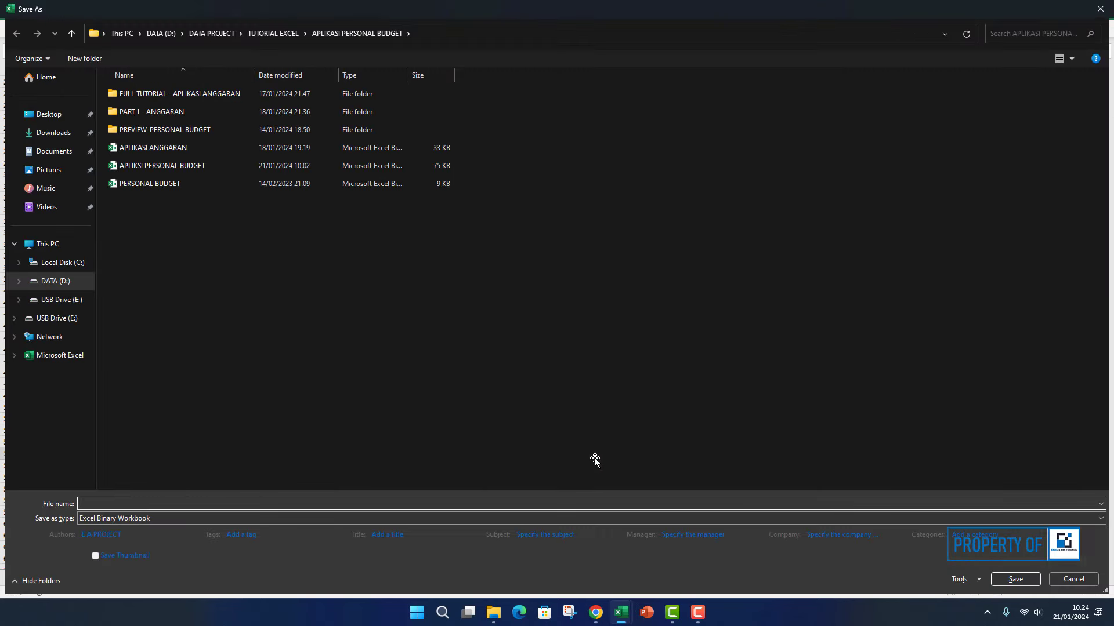
left_click(1073, 579)
key("BackSpace")
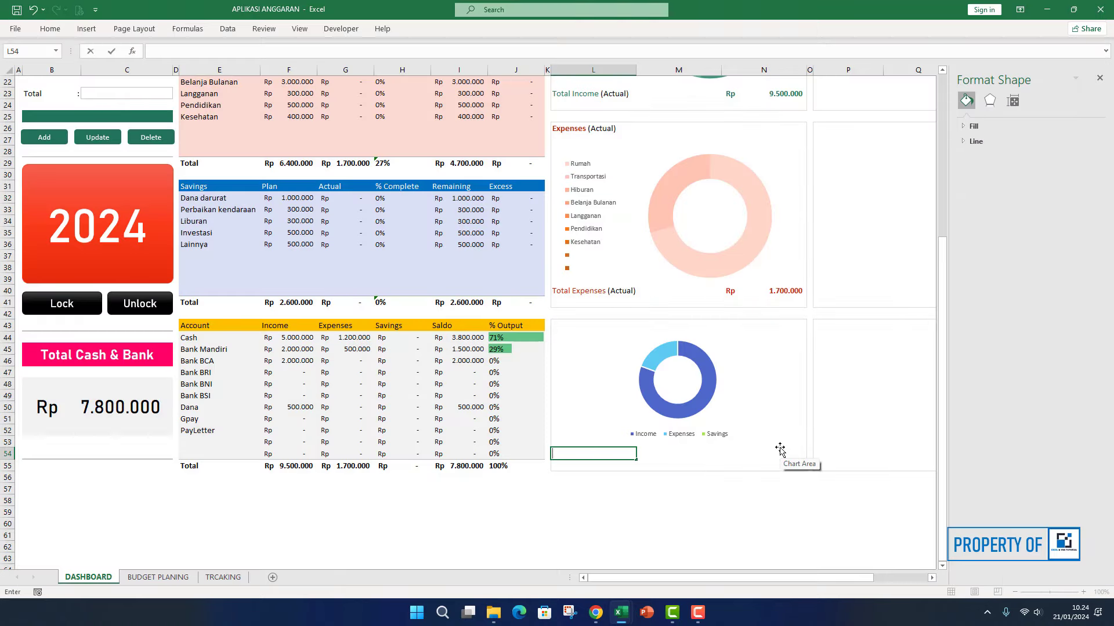
type("Saldo Cash")
key("Tab")
- Link cell N54 to the Cash account's Saldo value in I44
key("Tab")
type("=")
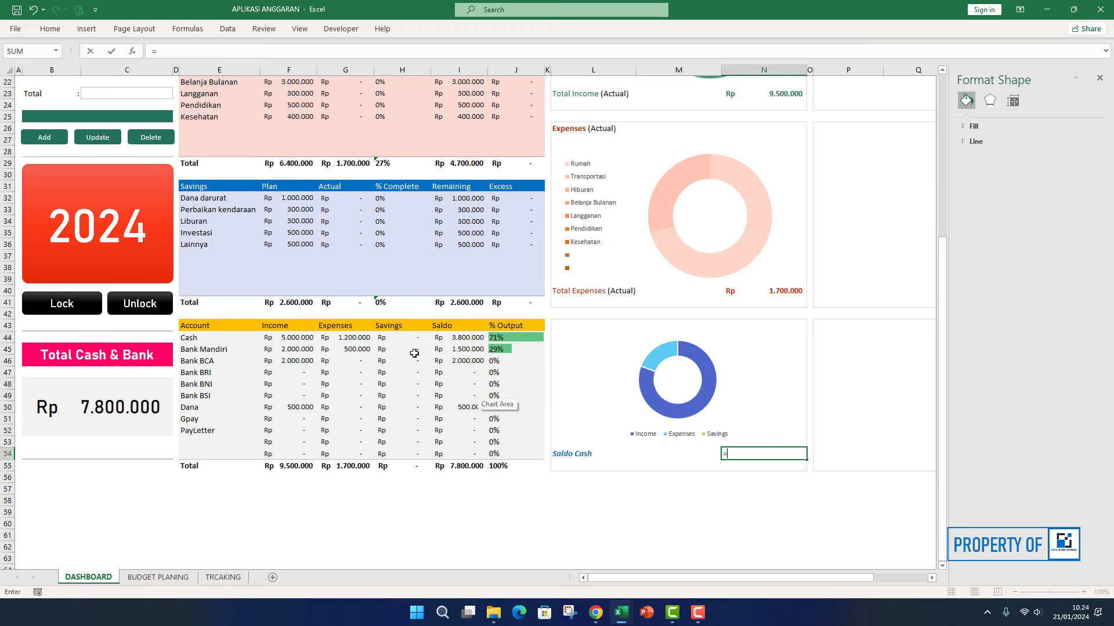
left_click(461, 337)
key("Return")
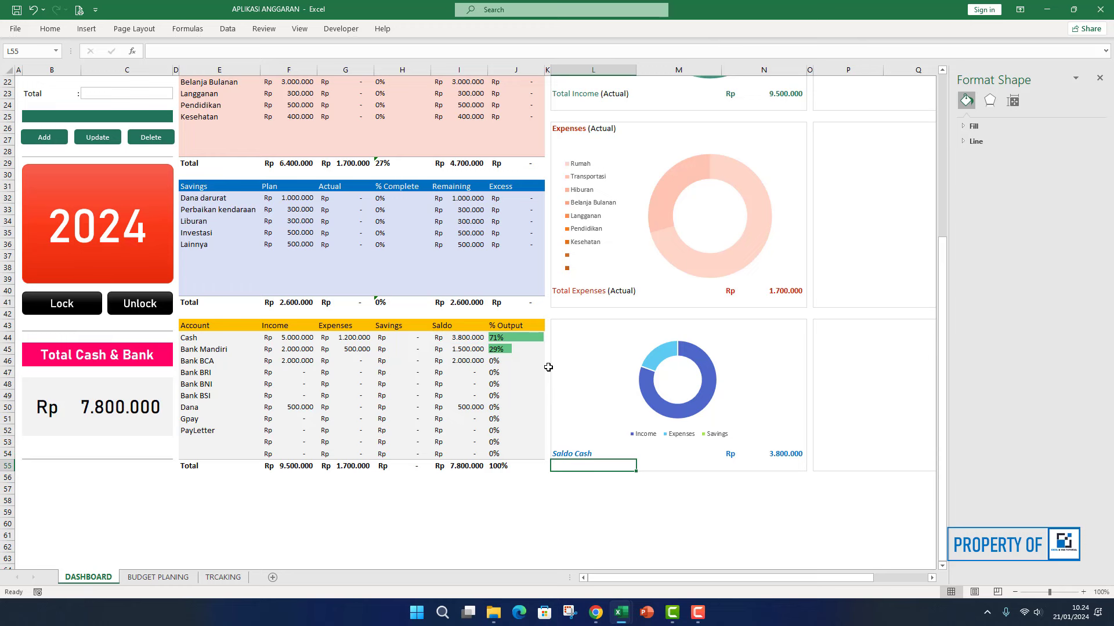
- Enter the heading "Income | Expenses | Savings (Cash)" in cell L43 above the Cash chart
left_click(580, 324)
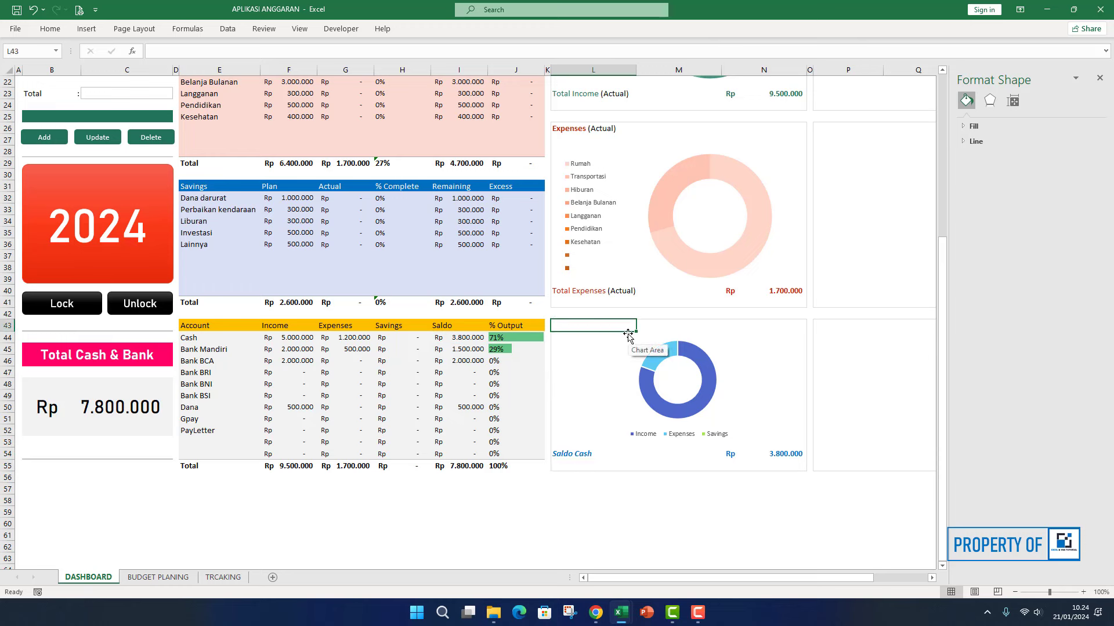
type("In")
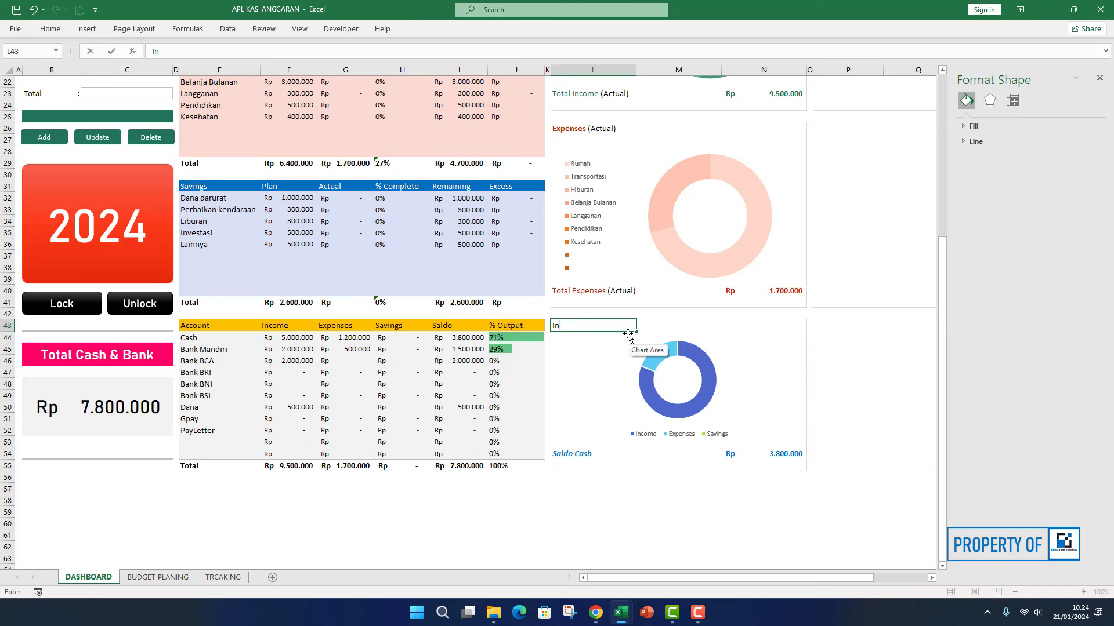
type("come | Expenses | Savin")
type("gs (Cash")
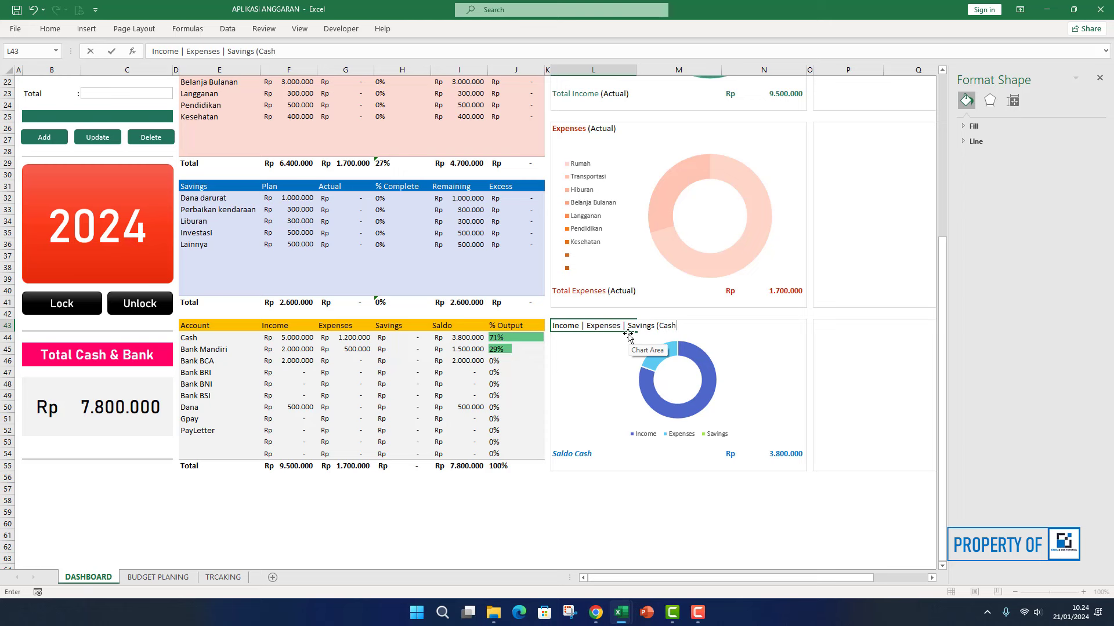
key("Return")
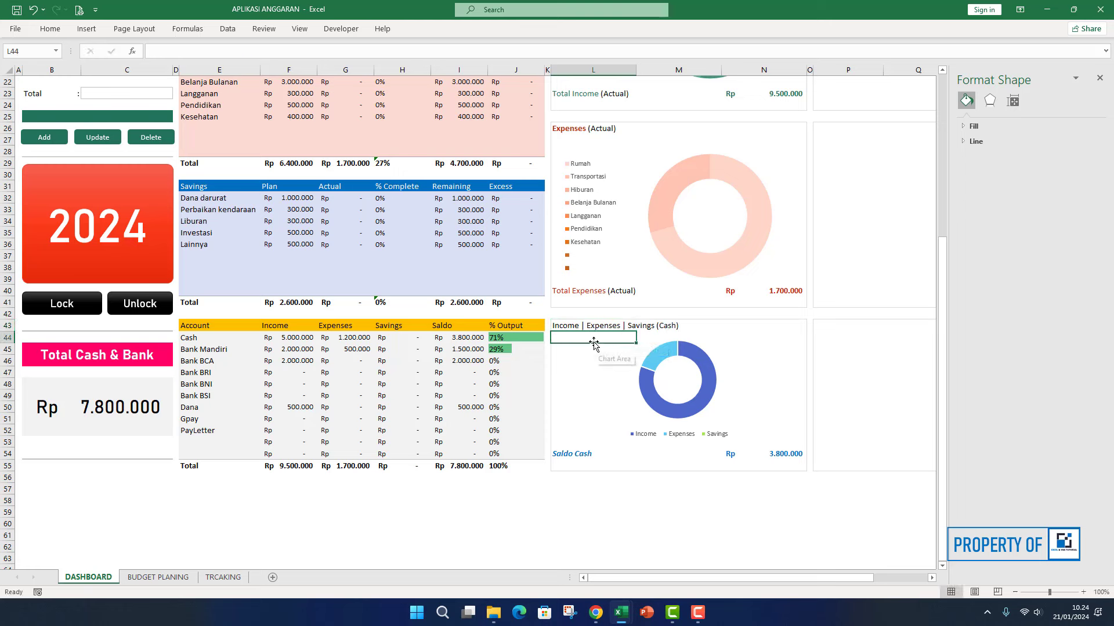
- Color only the word "Income" in the L43 heading dark green
double_click(569, 326)
left_click(578, 326)
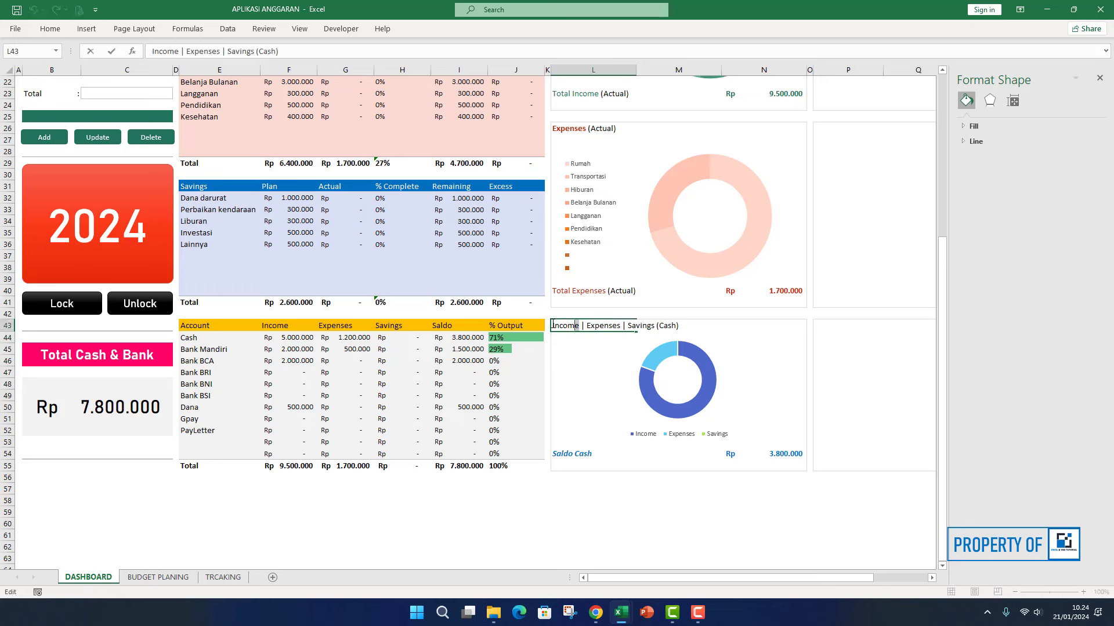
left_click_drag(553, 325, 552, 325)
left_click(50, 28)
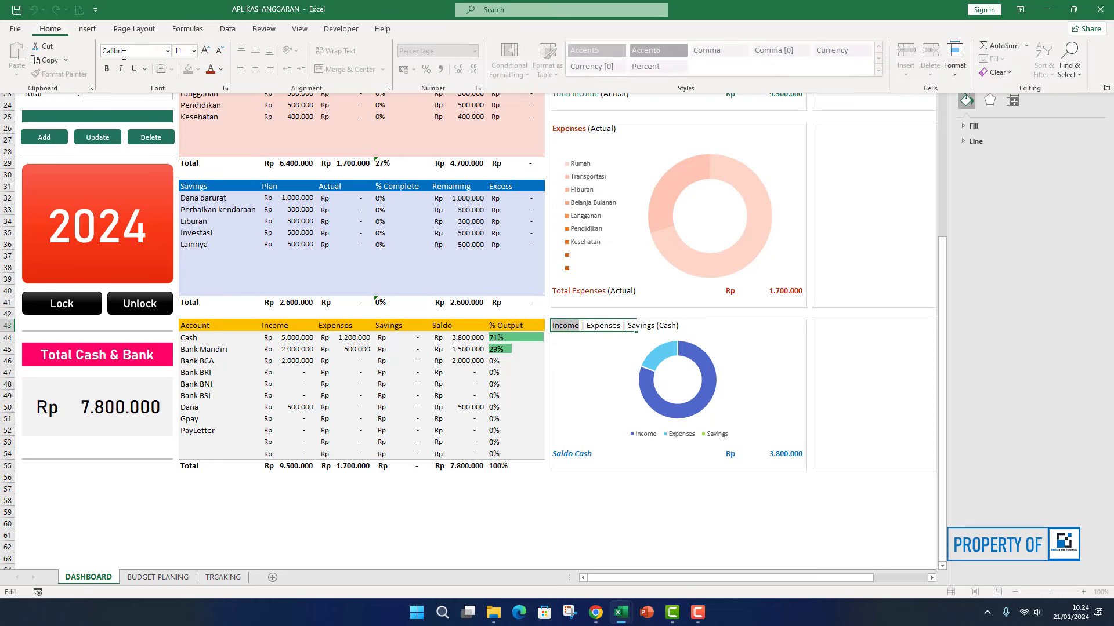
left_click(221, 69)
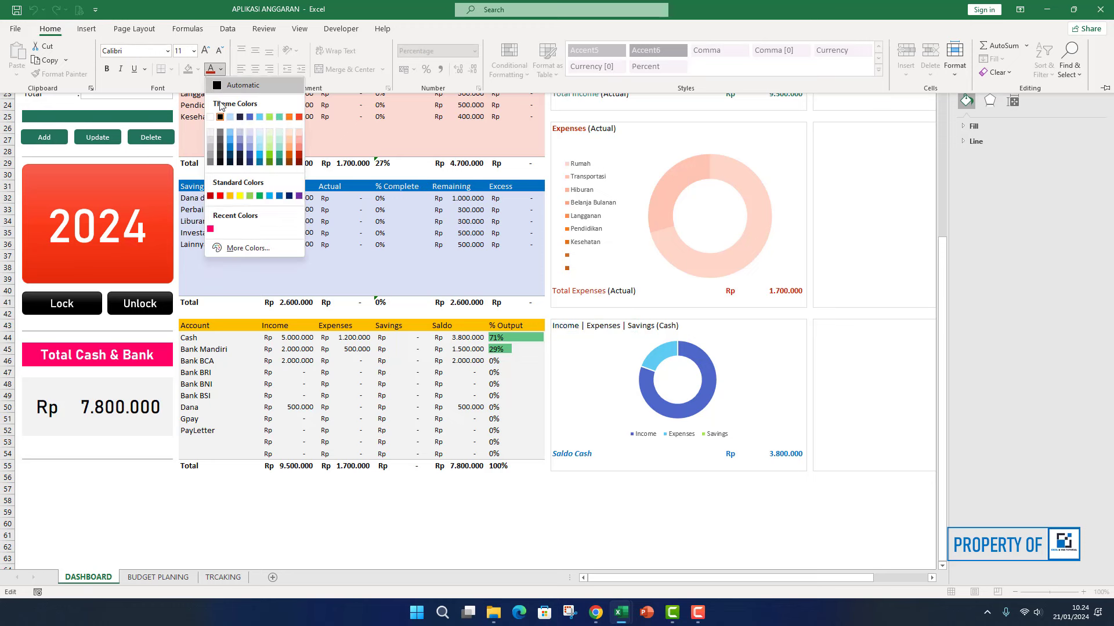
left_click(282, 164)
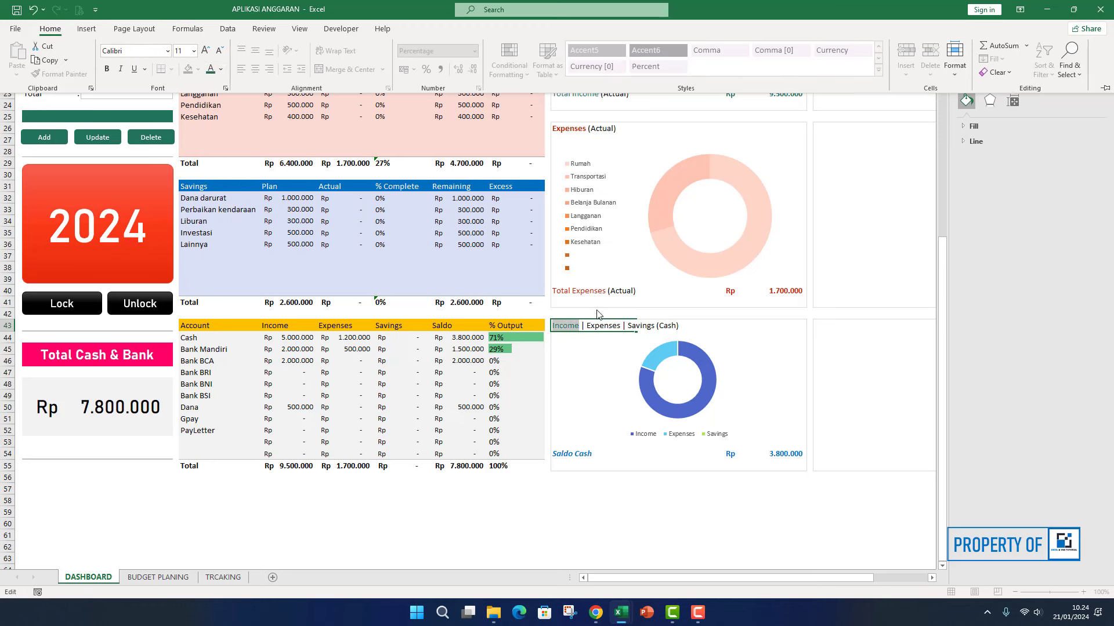
- Color only the word "Expenses" in the L43 heading dark red
double_click(601, 328)
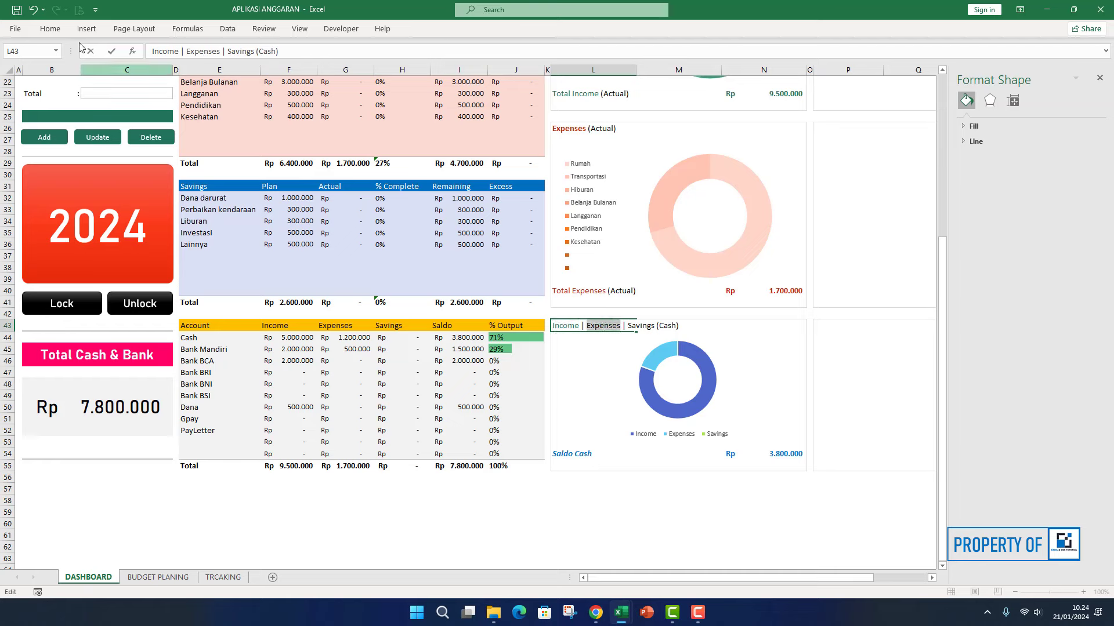
left_click(48, 33)
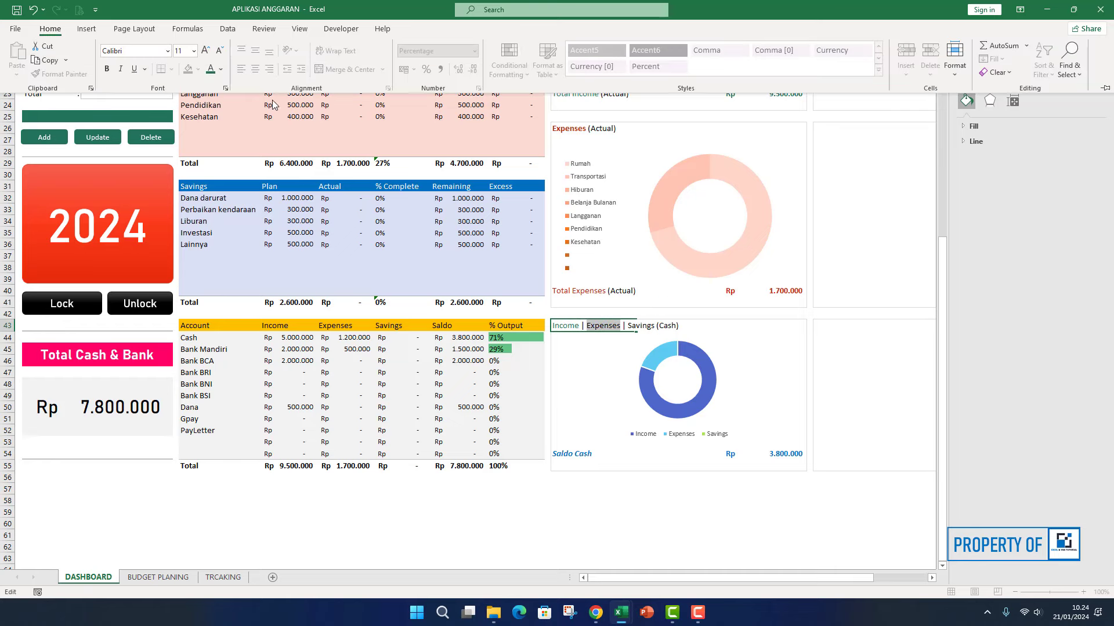
left_click(221, 72)
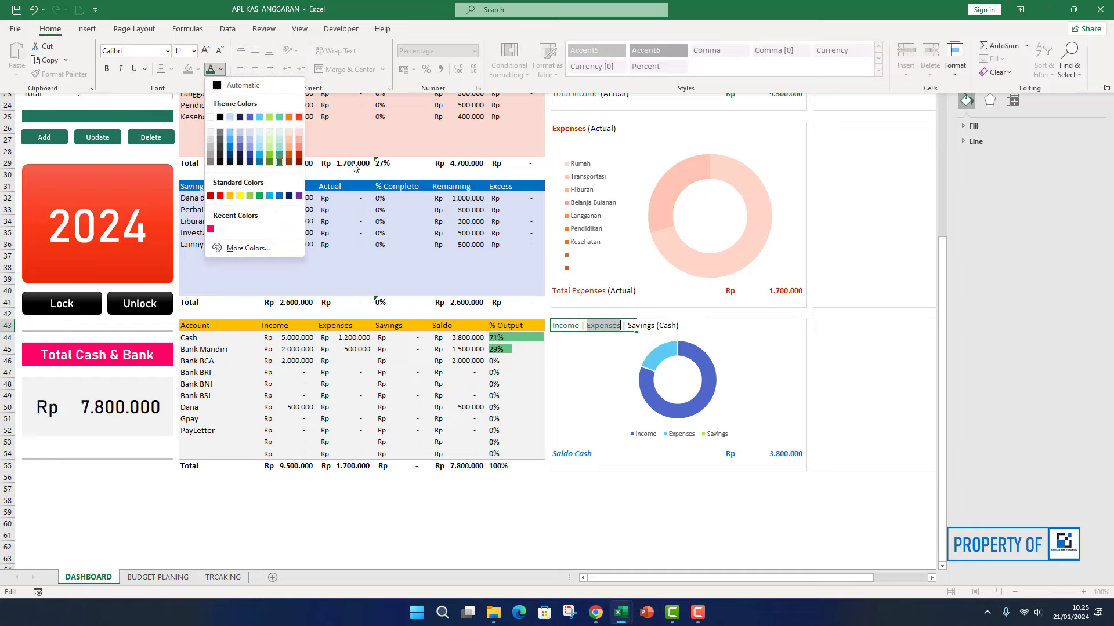
left_click(302, 161)
- Color only the word "Savings" in the L43 heading blue
left_click(645, 328)
double_click(644, 328)
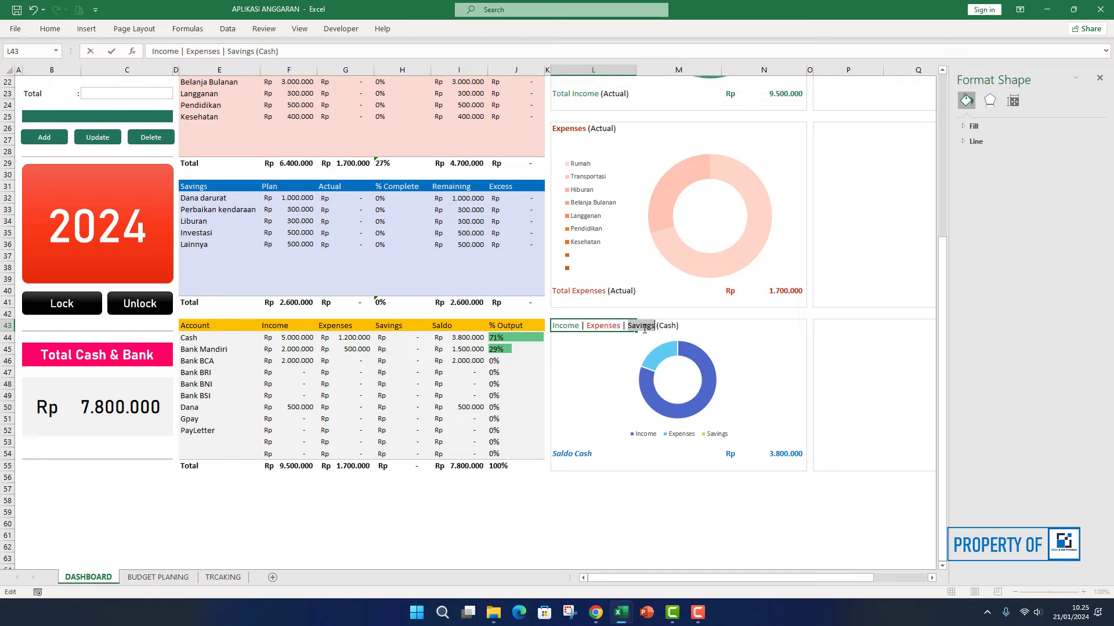
double_click(644, 329)
left_click(50, 29)
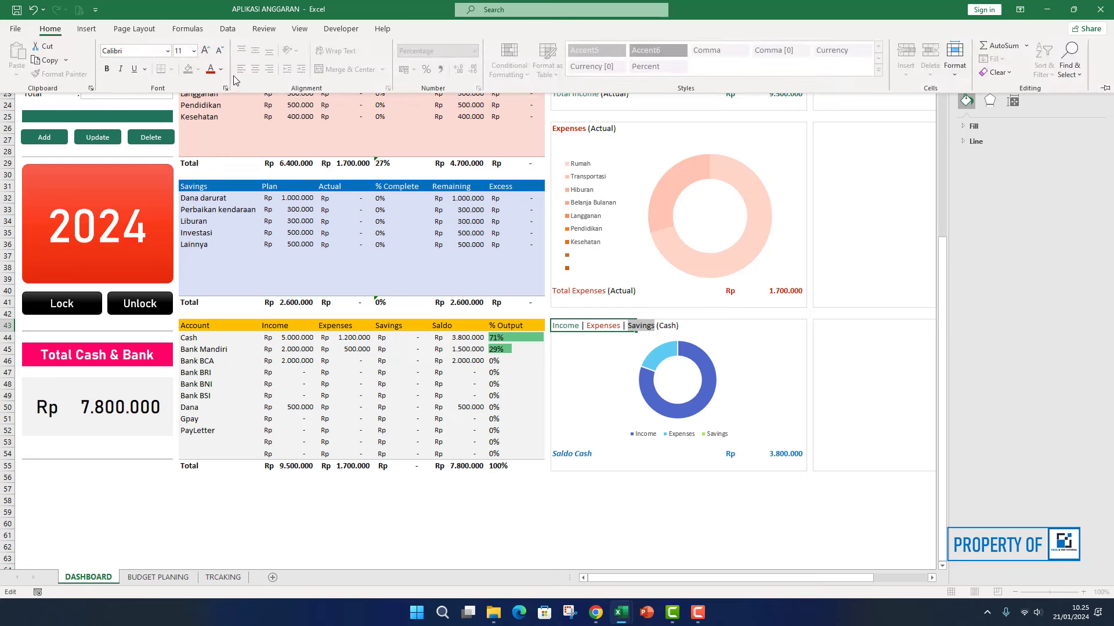
left_click(225, 74)
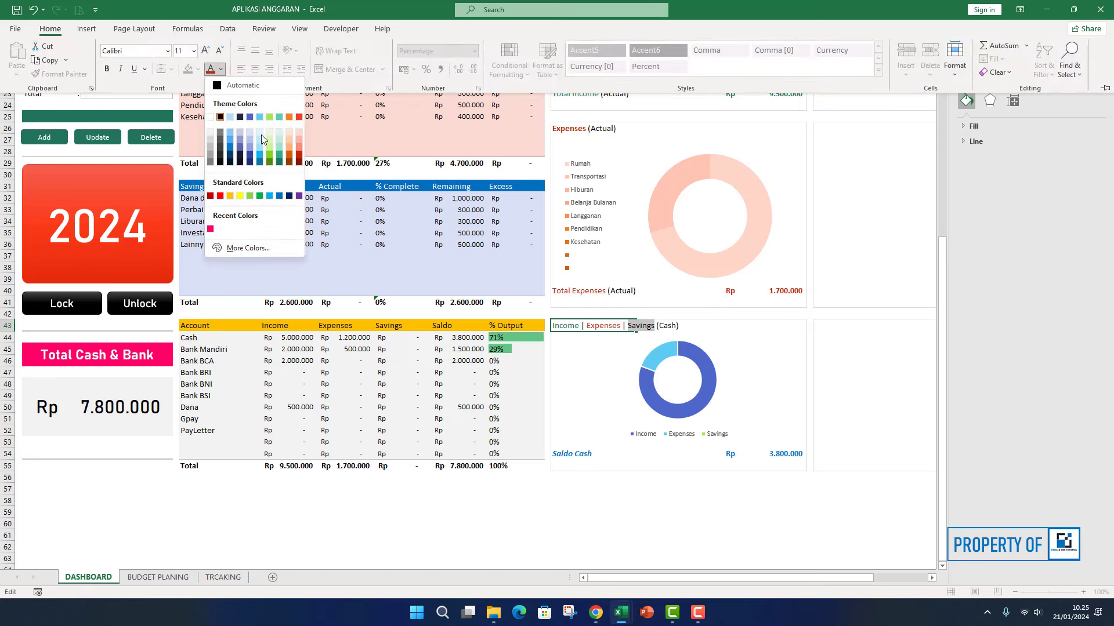
left_click(278, 198)
left_click(748, 348)
left_click(757, 331)
left_click(761, 324)
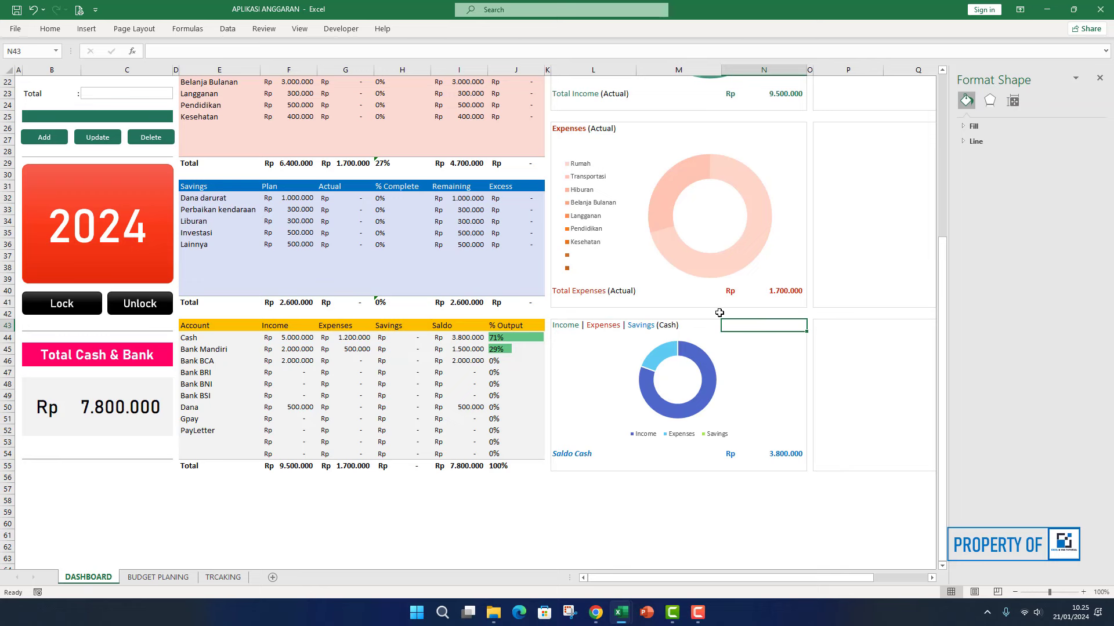
- Close the Format Shape pane and select cell Q10 in the empty frame below the total balance boxes
left_click(1099, 77)
scroll(1007, 224, "up", 7)
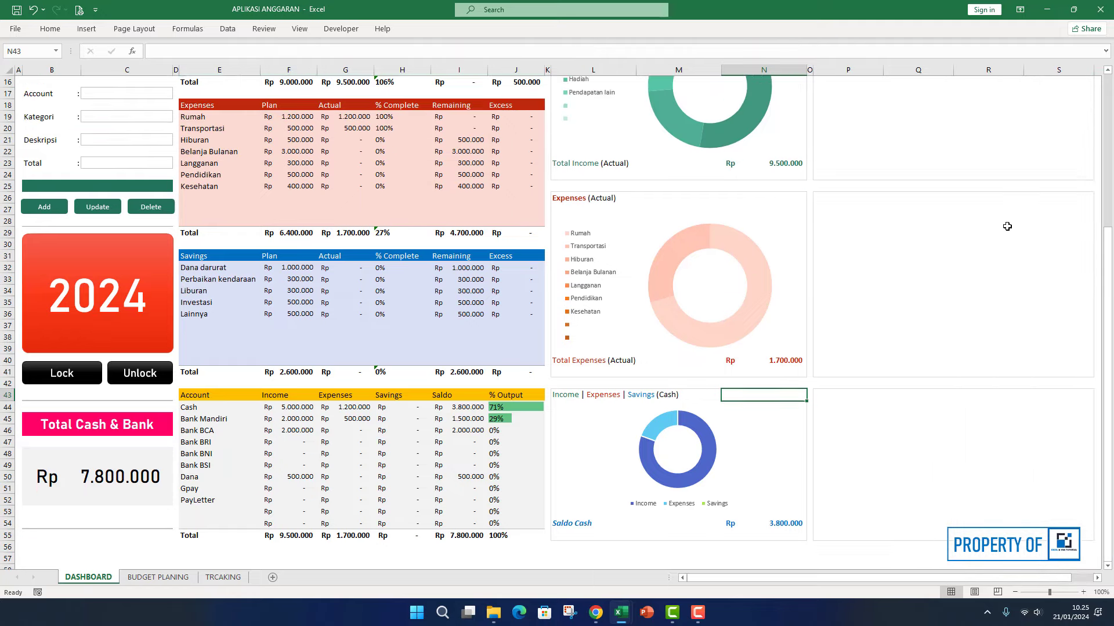
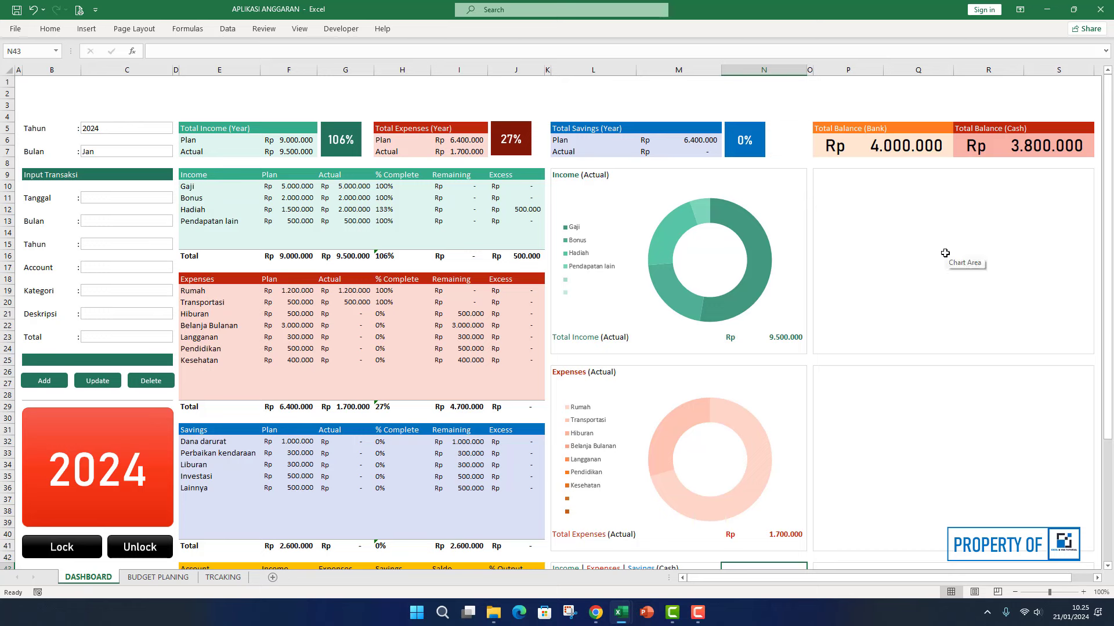
left_click(941, 186)
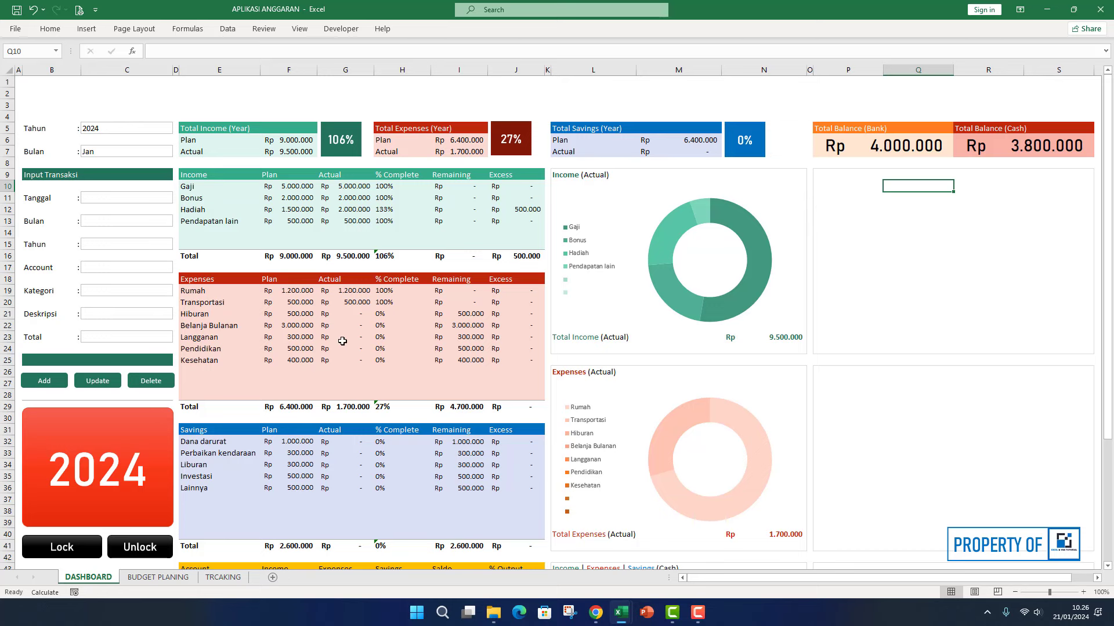
- Insert a clustered column chart from the Plan and Actual totals in F16:G16, F29:G29 and F41:G41
left_click_drag(286, 257, 340, 256)
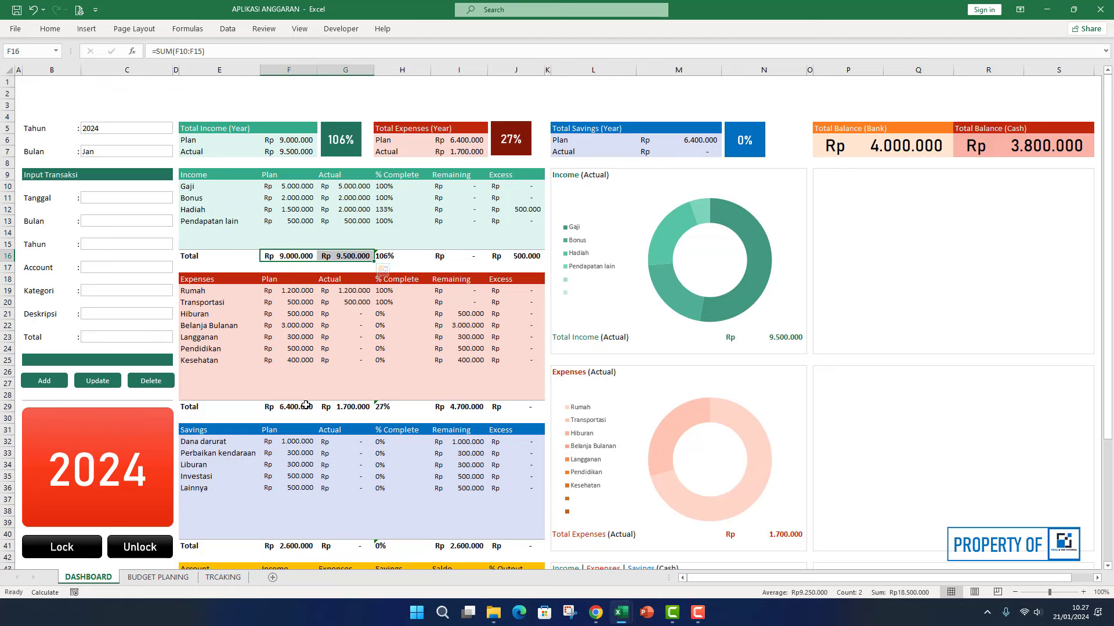
left_click_drag(289, 408, 344, 408)
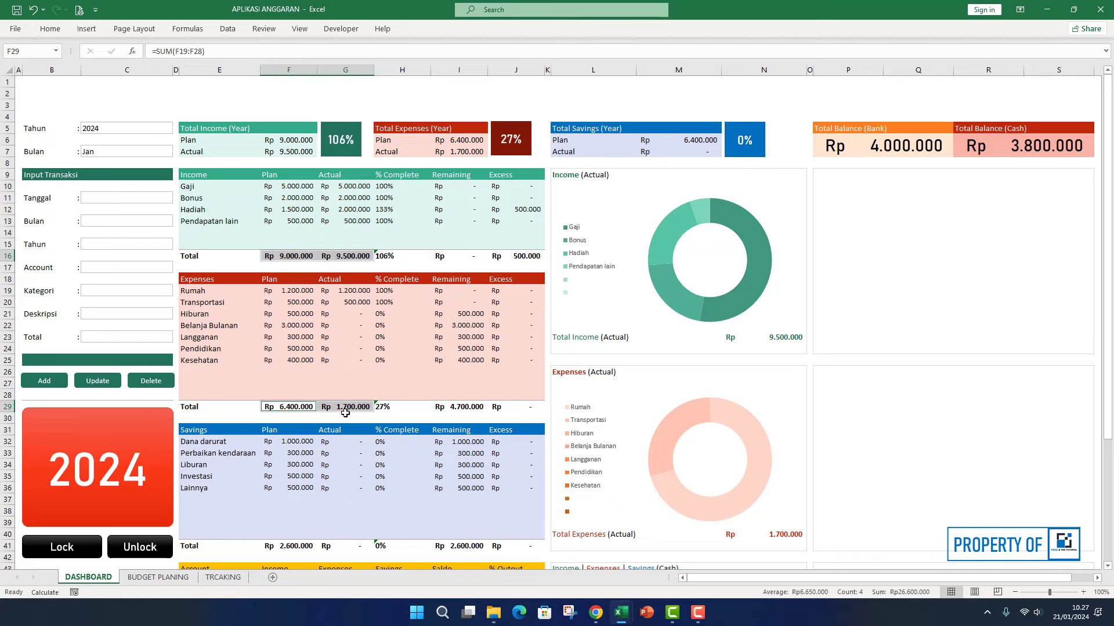
scroll(344, 408, "down", 2)
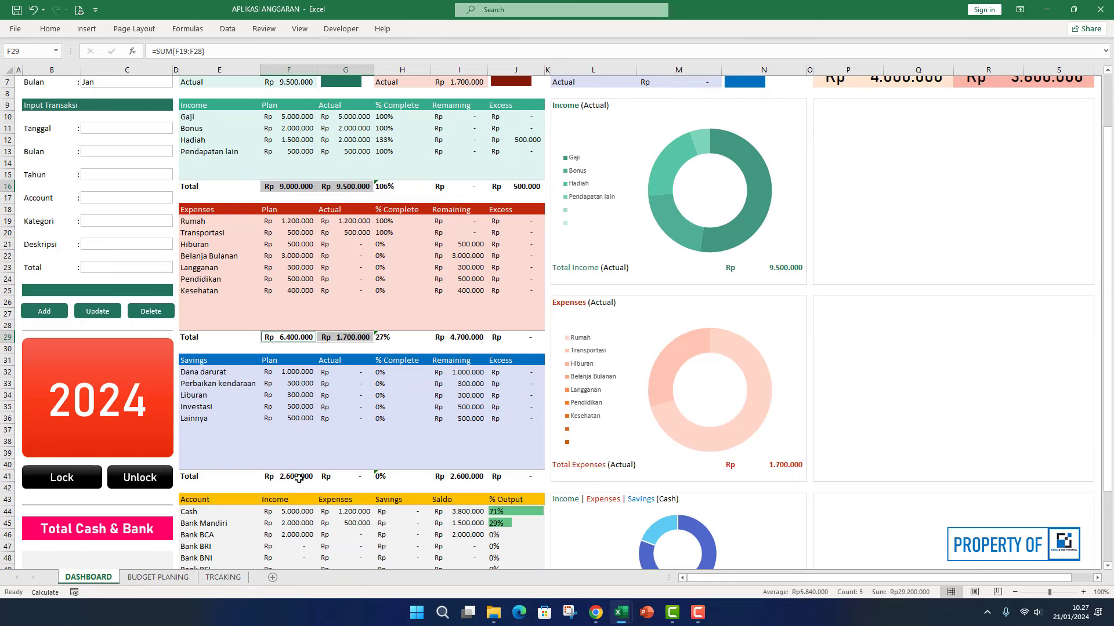
left_click_drag(299, 478, 342, 477, "ctrl")
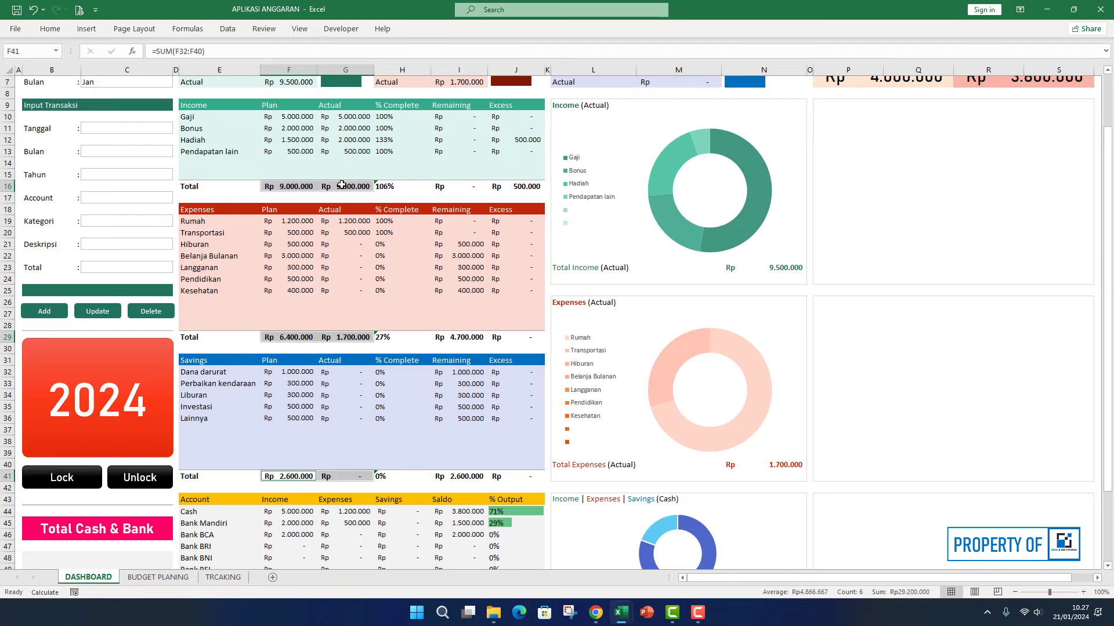
left_click(50, 28)
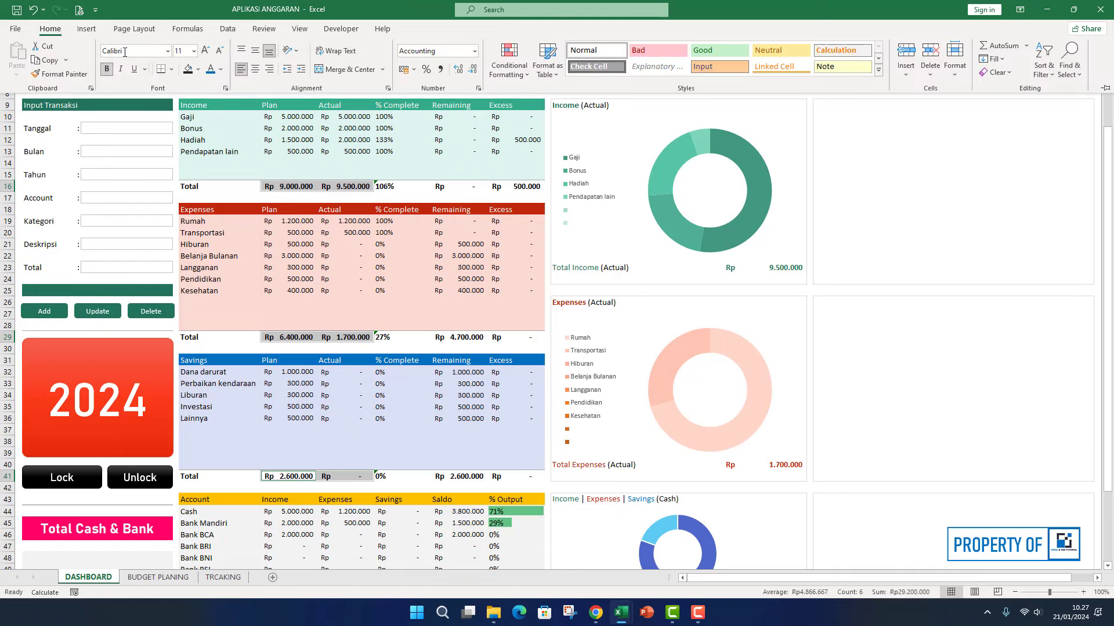
left_click(88, 29)
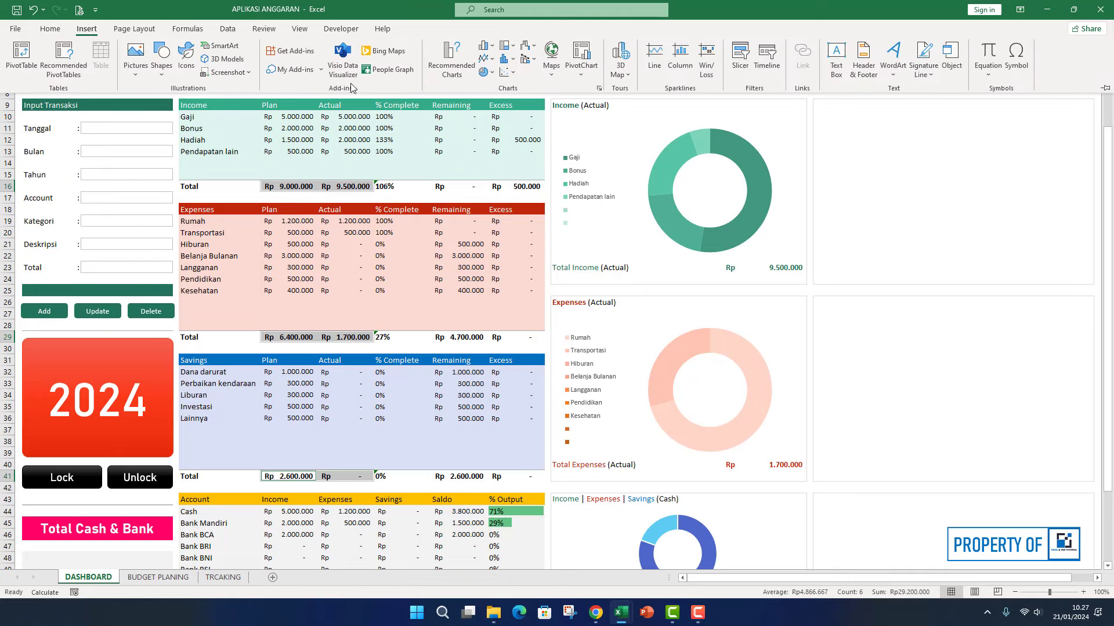
left_click(486, 46)
left_click(493, 85)
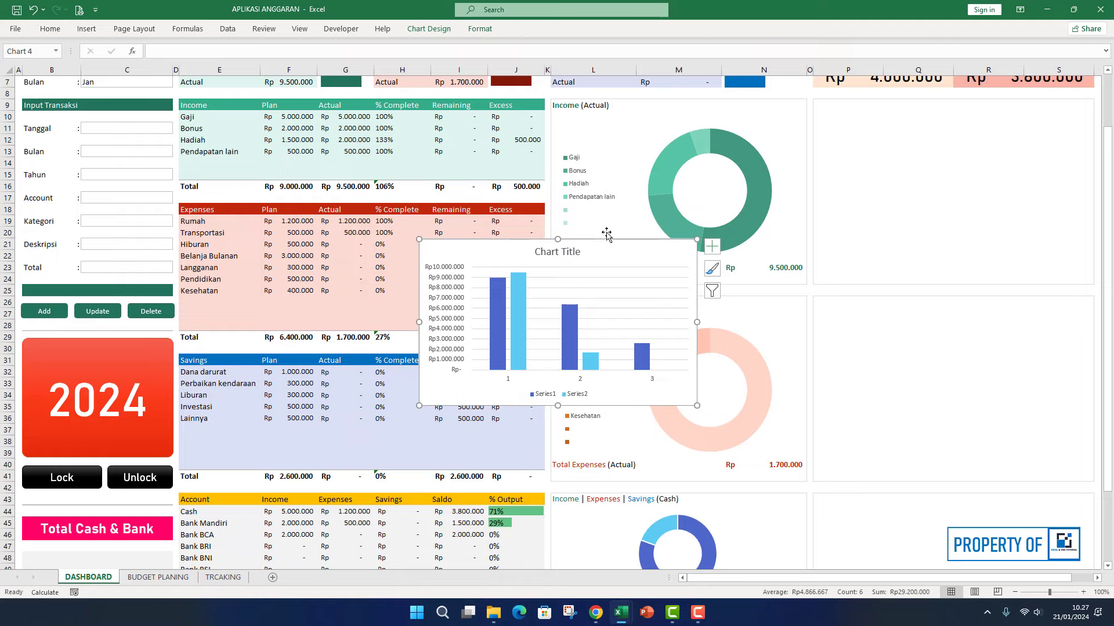
- Fit the column chart inside the empty frame below the total balance boxes, about 7.14 cm high and 12.28 cm wide
left_click_drag(601, 241, 925, 148)
scroll(857, 181, "up", 2)
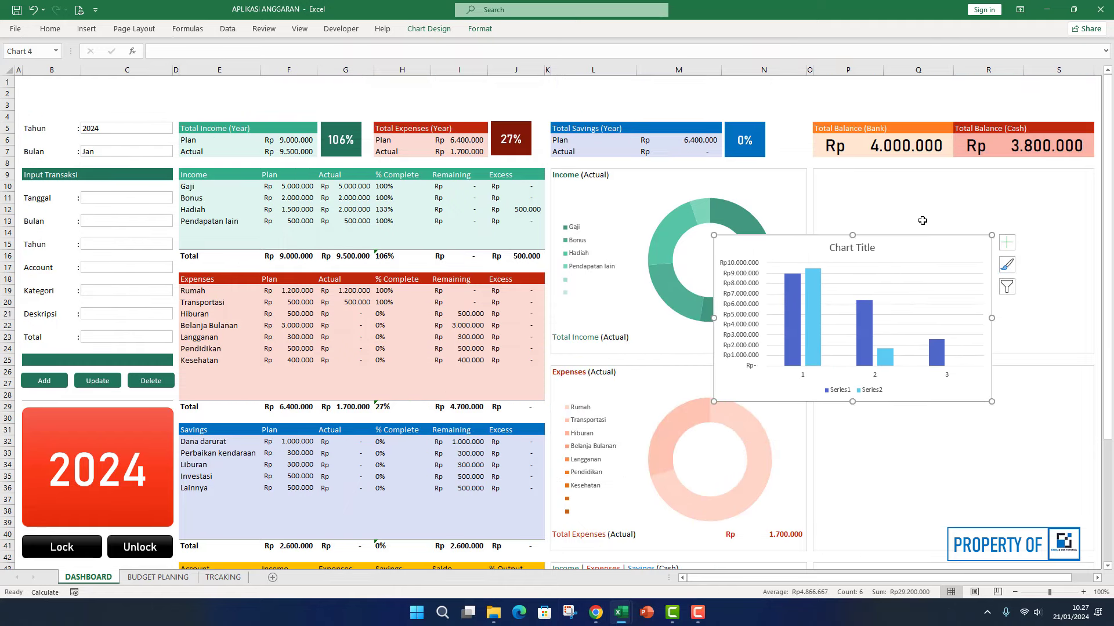
left_click_drag(990, 290, 786, 265)
left_click_drag(515, 265, 517, 264)
left_click_drag(653, 347, 652, 341)
left_click_drag(650, 182, 650, 184)
left_click(983, 291)
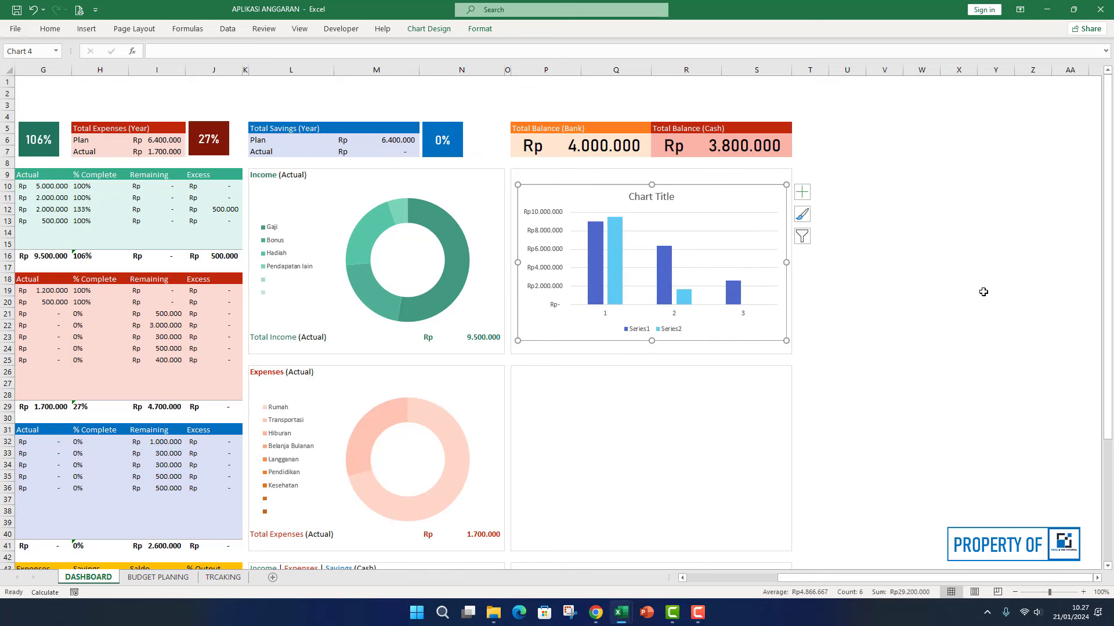
- Remove the column chart's outline and delete its title
left_click(590, 187)
left_click(471, 32)
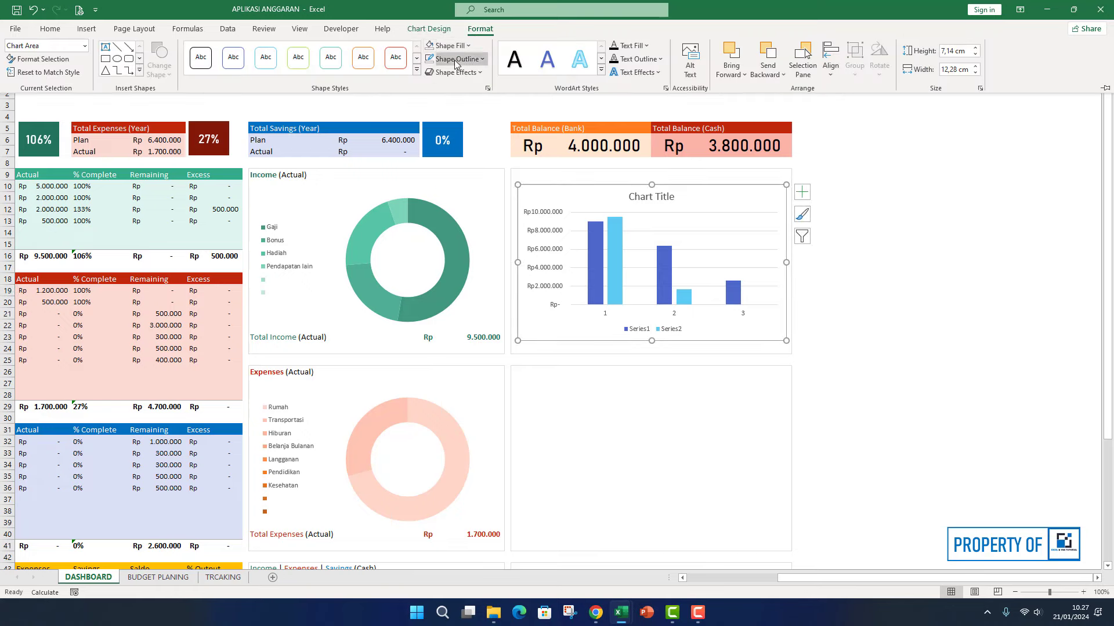
left_click(468, 45)
left_click(468, 237)
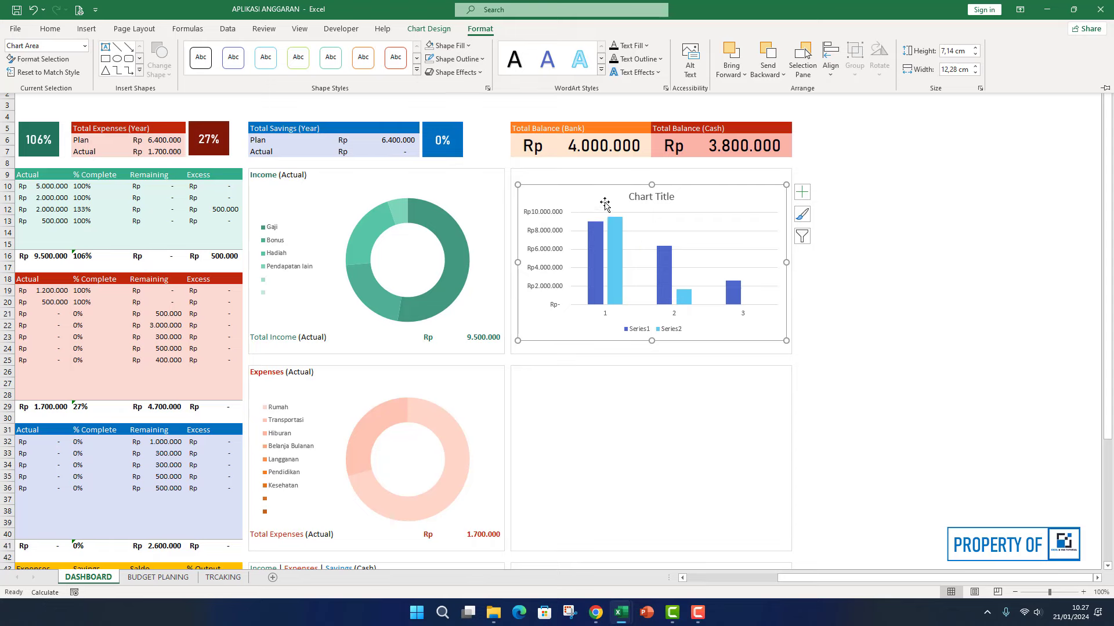
left_click(631, 195)
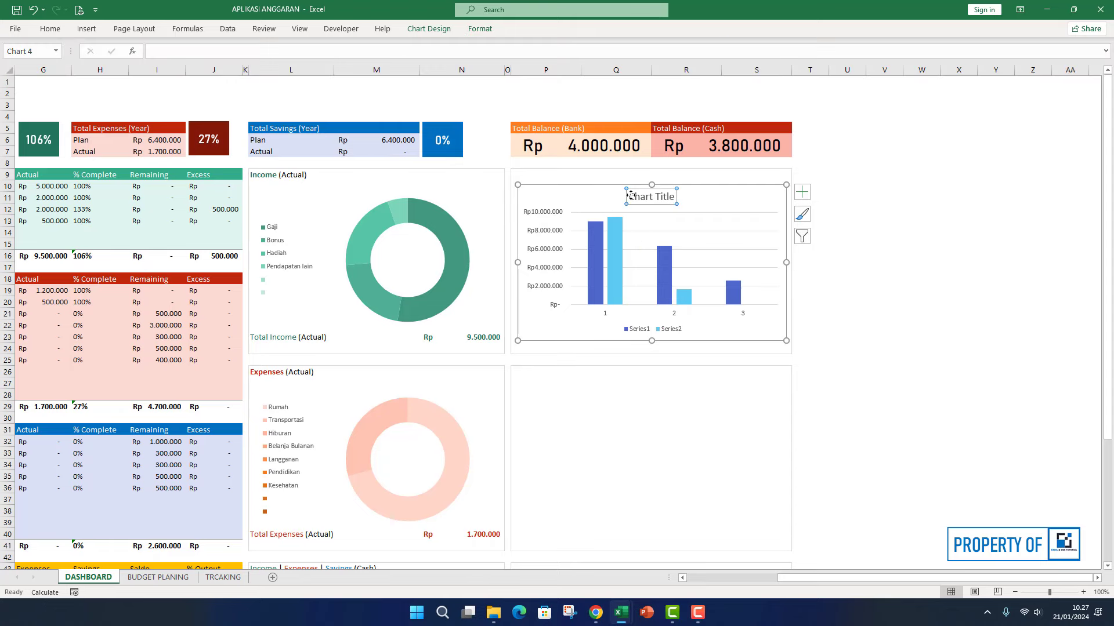
key("Delete")
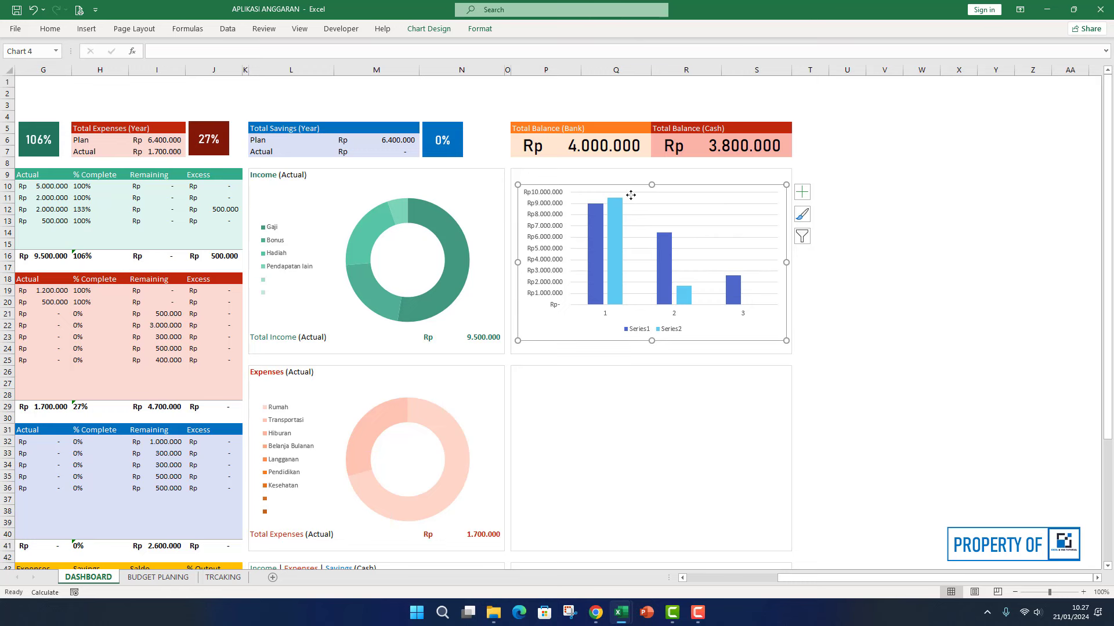
left_click(841, 290)
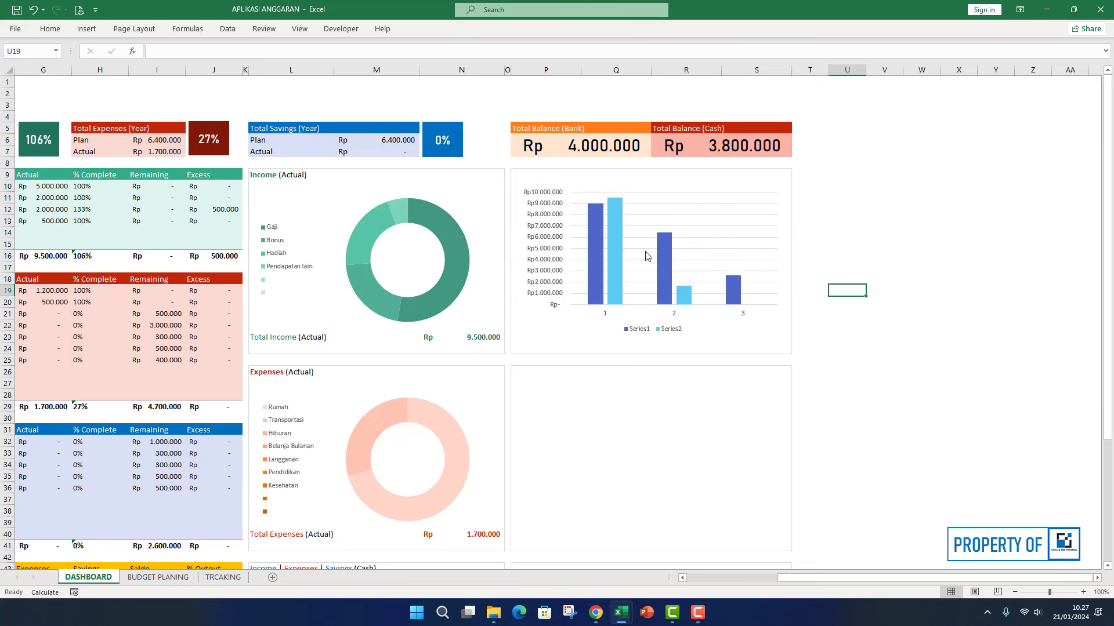
- Try to set the column chart's first category axis label to "Income" in its data source
left_click(603, 178)
left_click(596, 187)
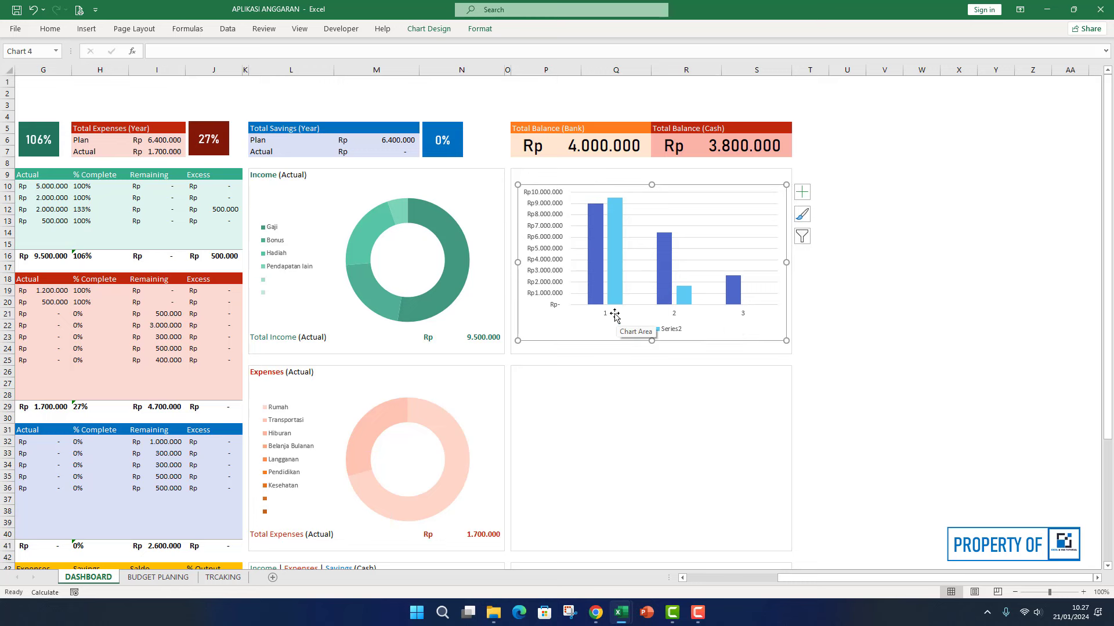
right_click(590, 313)
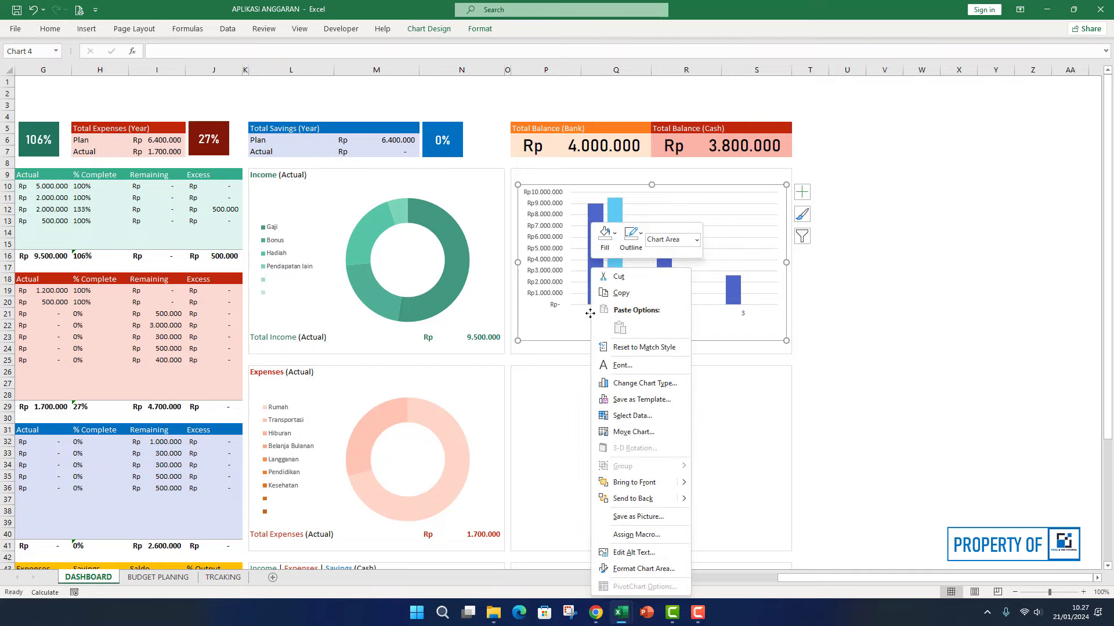
left_click(632, 415)
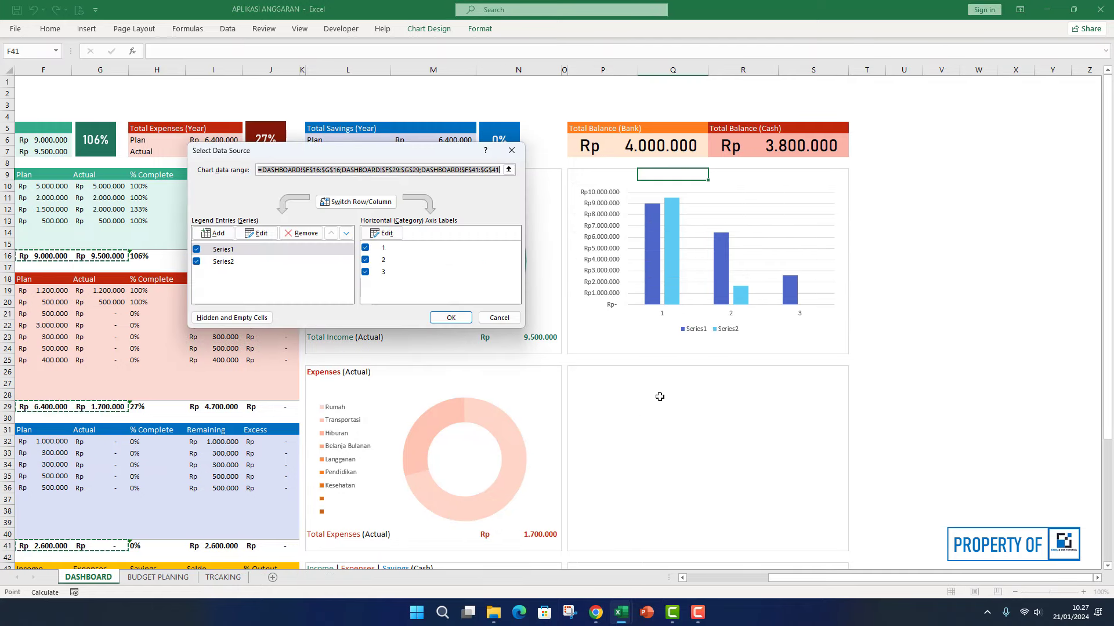
left_click(384, 248)
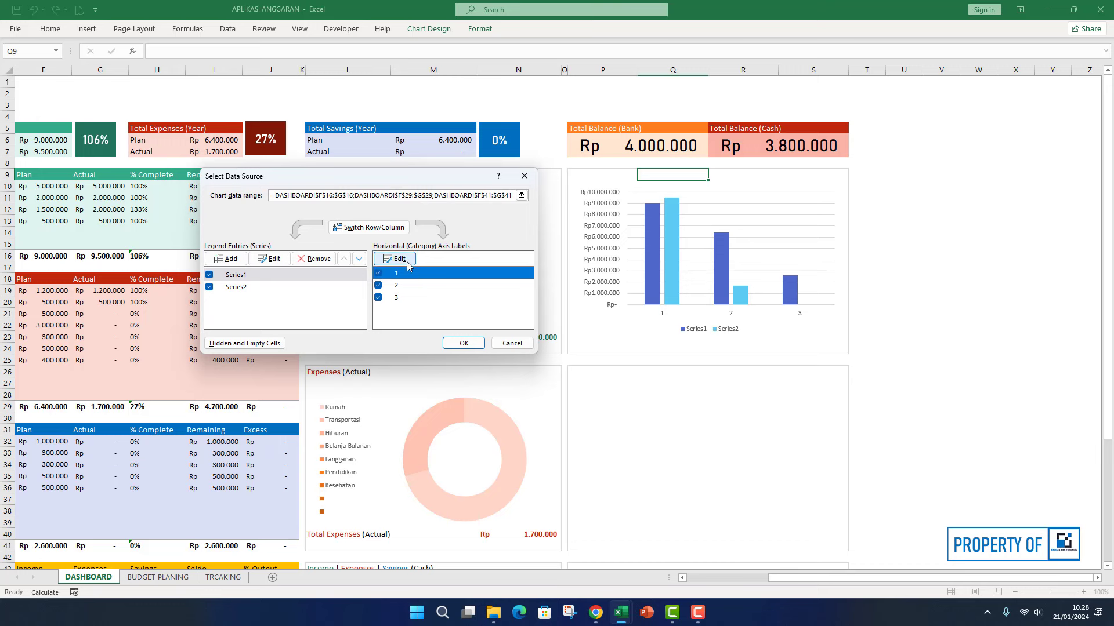
left_click(400, 259)
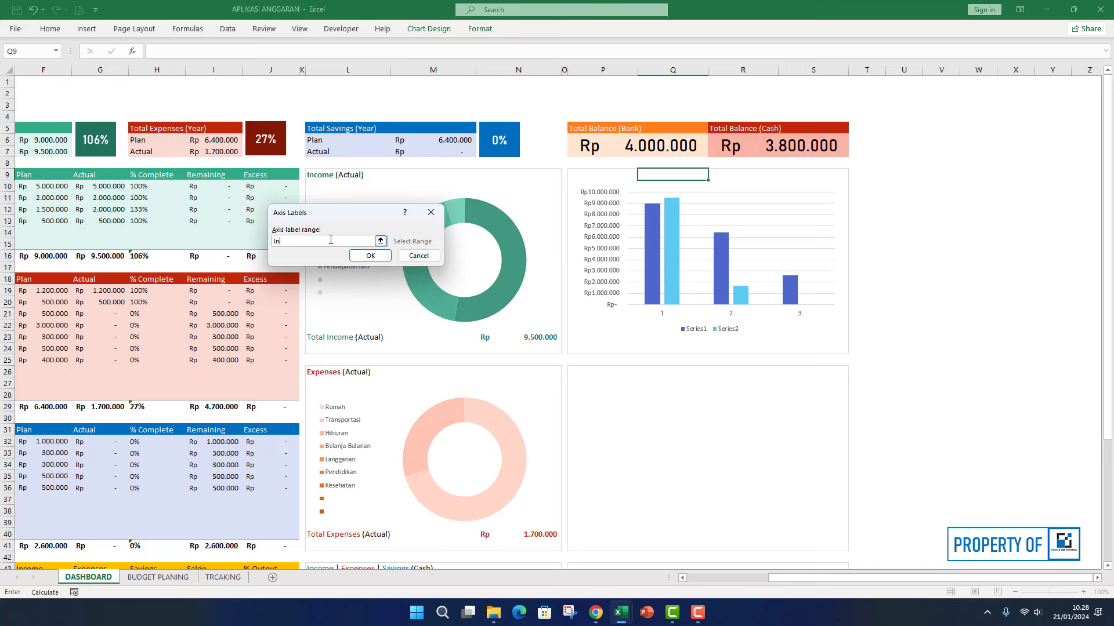
left_click(371, 256)
- Try to edit the second category's axis label, then discard the data source changes
left_click(385, 286)
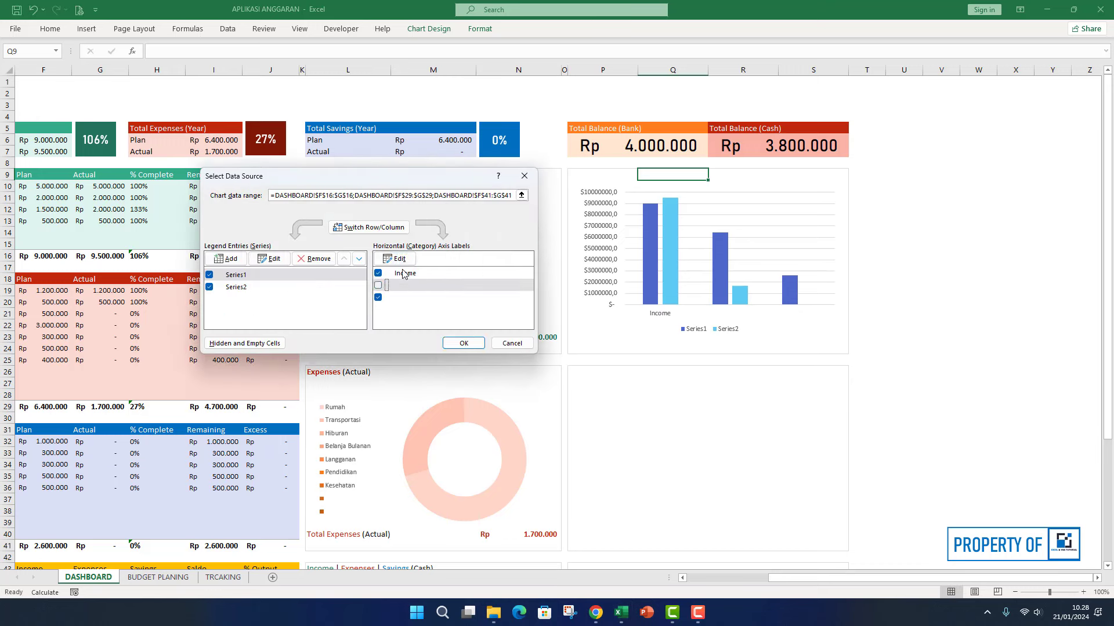
left_click(420, 287)
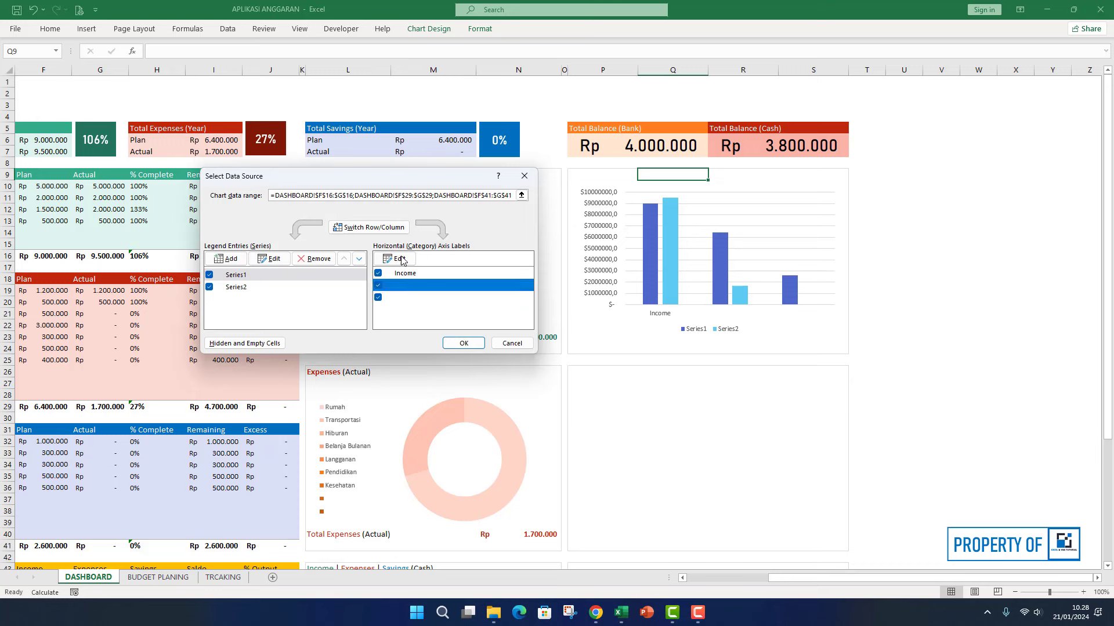
left_click(398, 258)
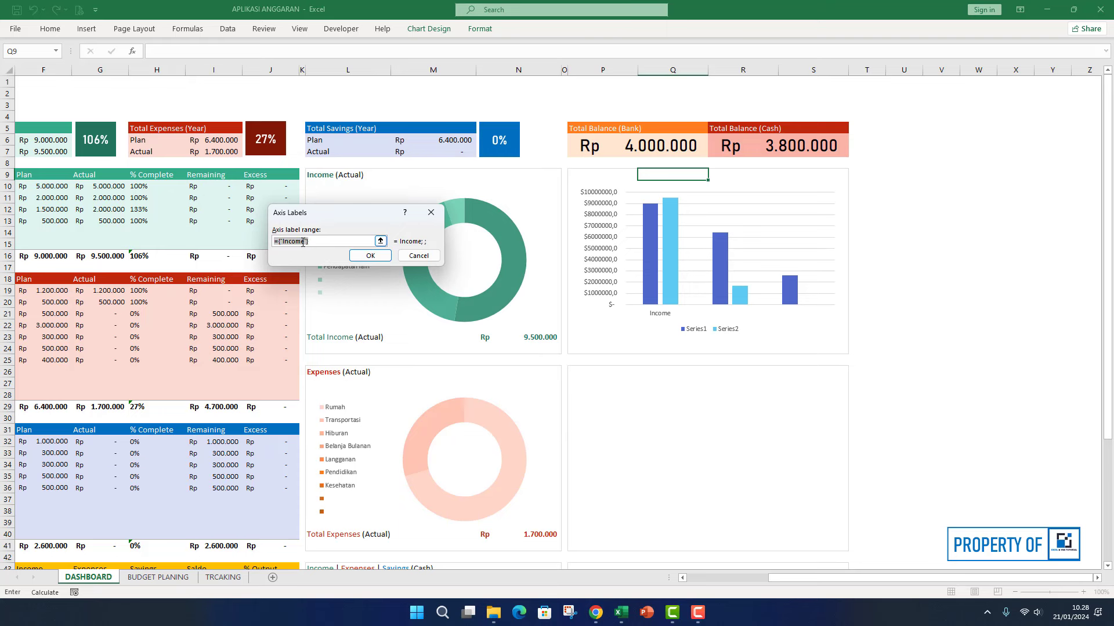
left_click(303, 242)
left_click(416, 256)
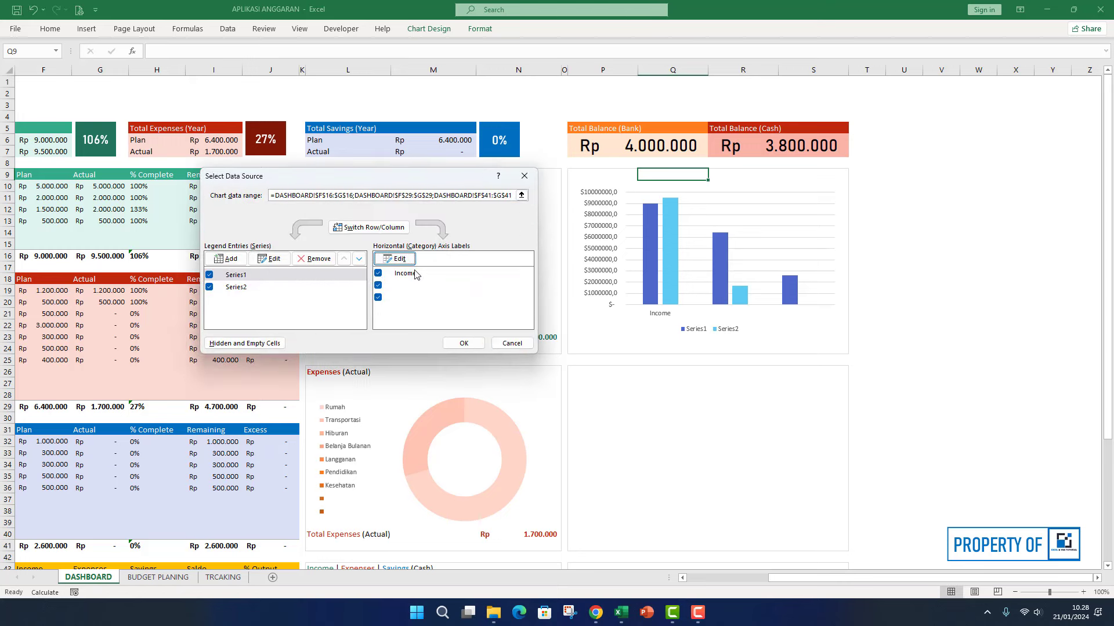
left_click(512, 343)
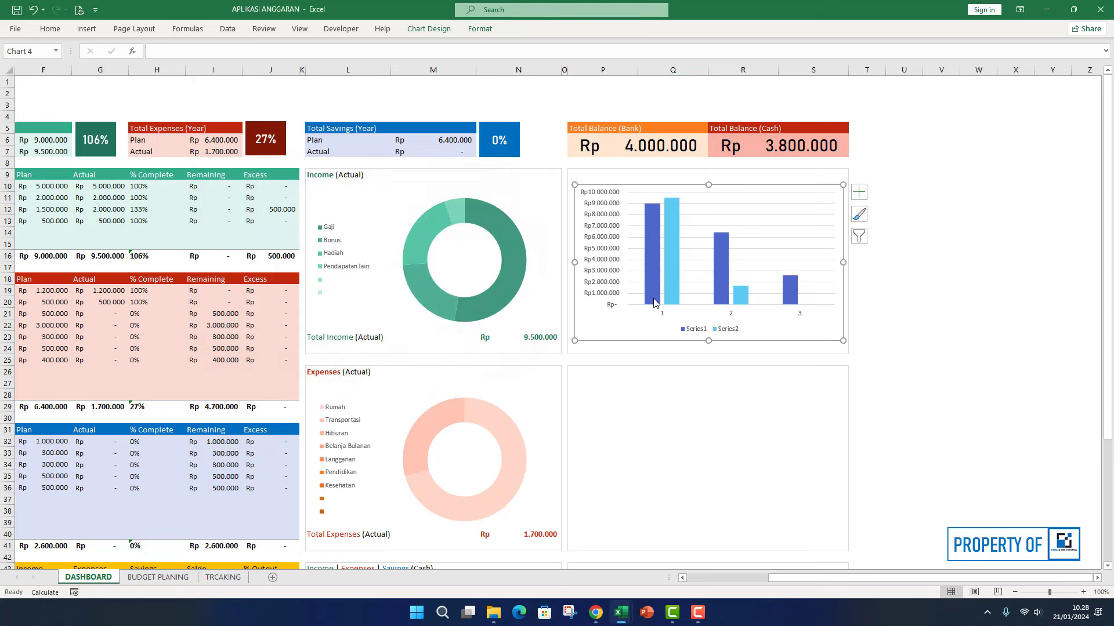
- Set the column chart's category axis labels to the Income, Expenses and Savings header cells E9, E18 and E31
right_click(685, 313)
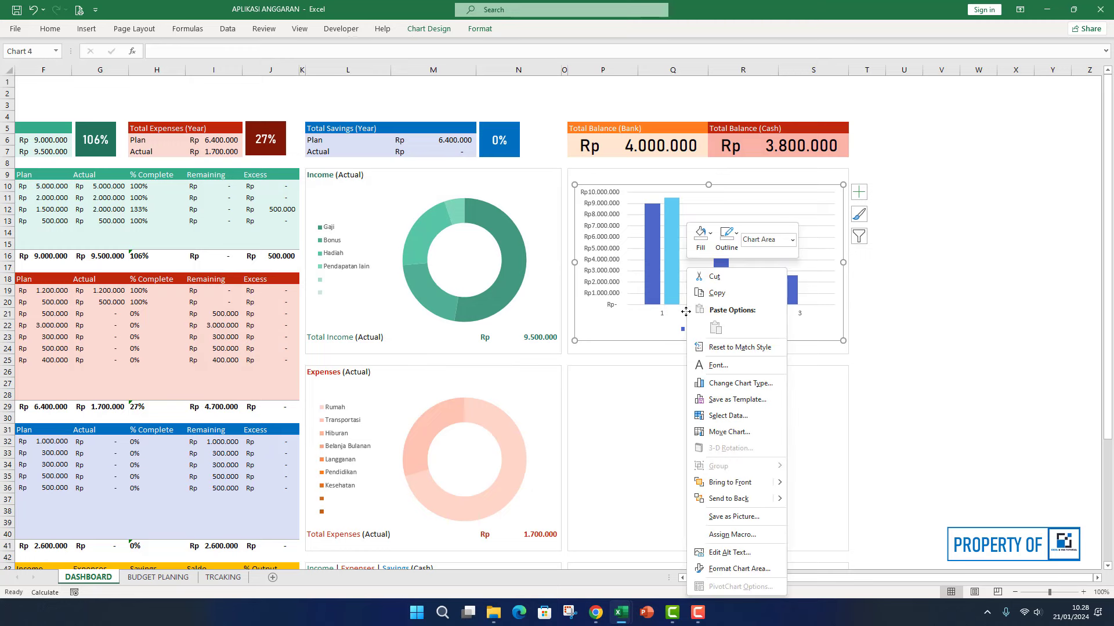
left_click(728, 416)
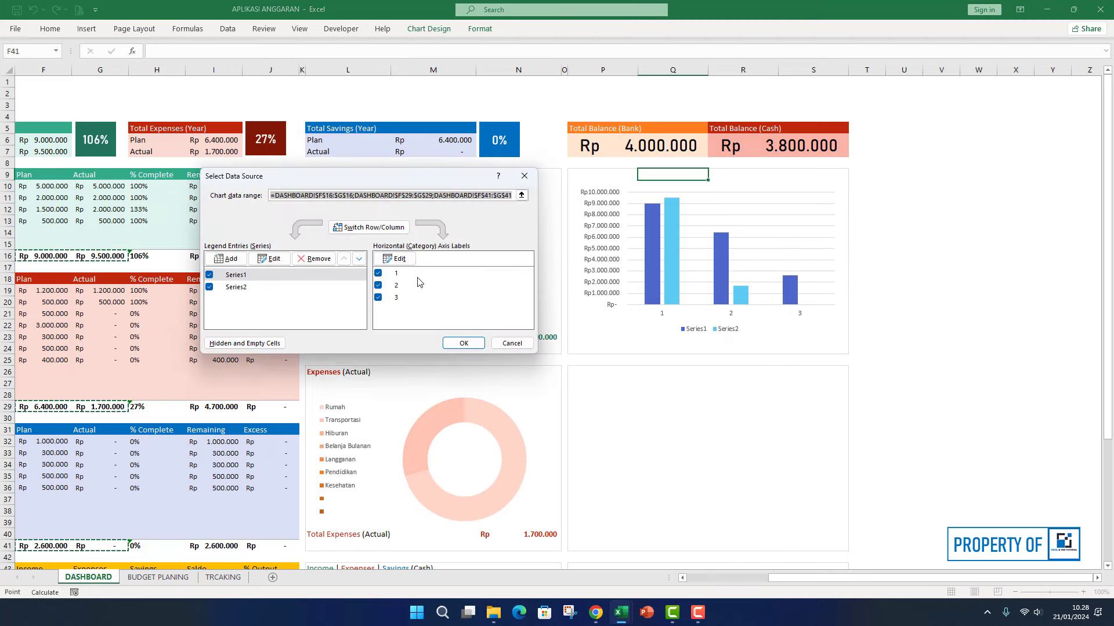
left_click(395, 258)
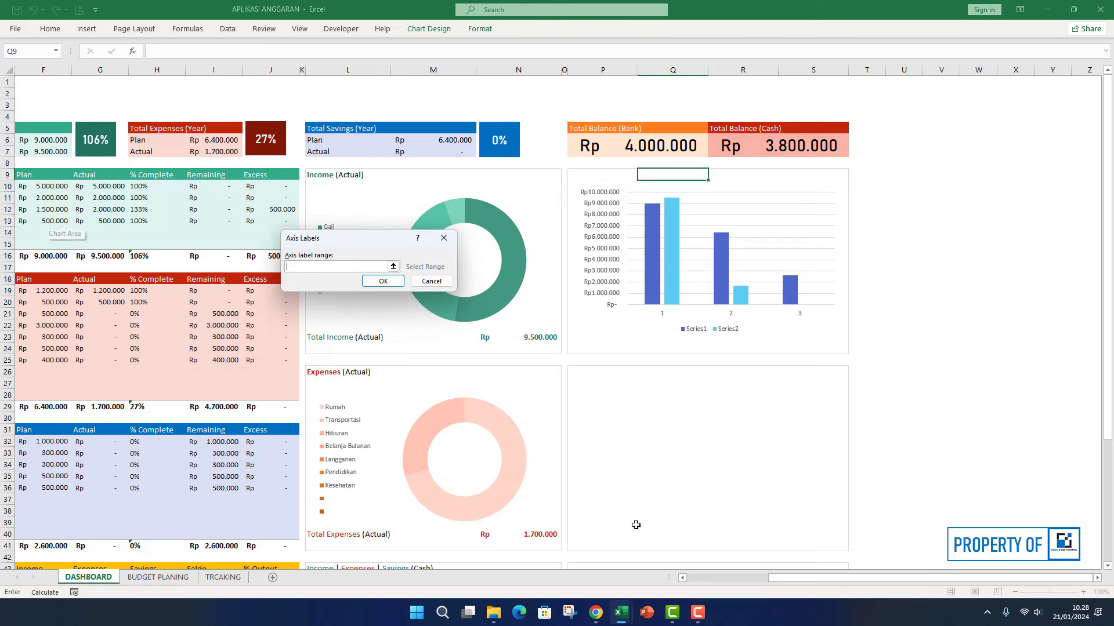
left_click(740, 578)
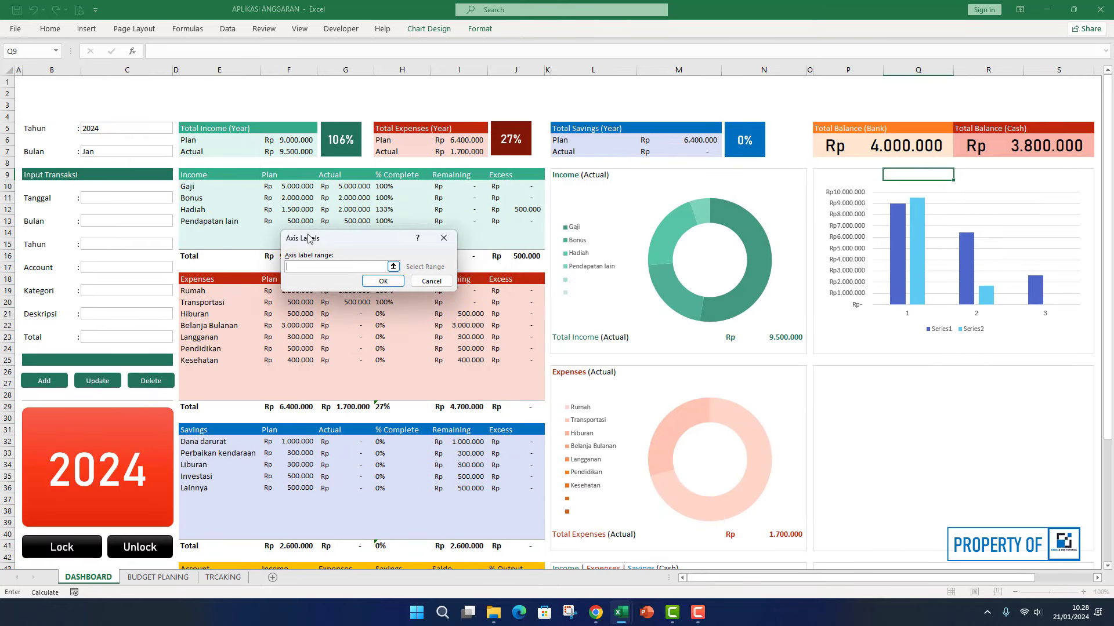
left_click(211, 178)
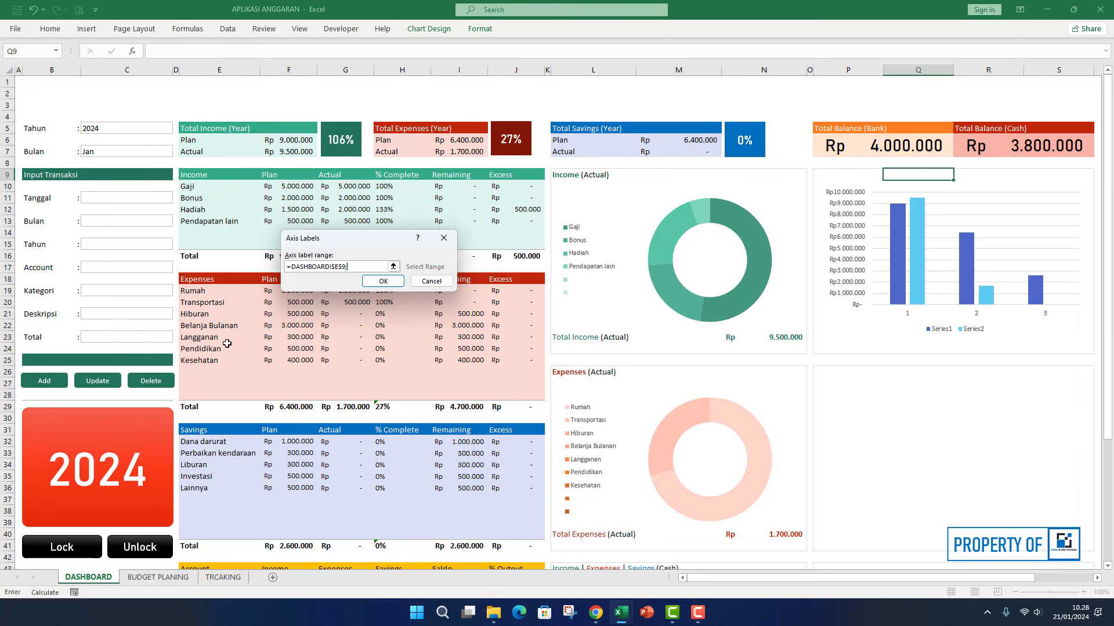
left_click(209, 283, "ctrl")
left_click(222, 432, "ctrl")
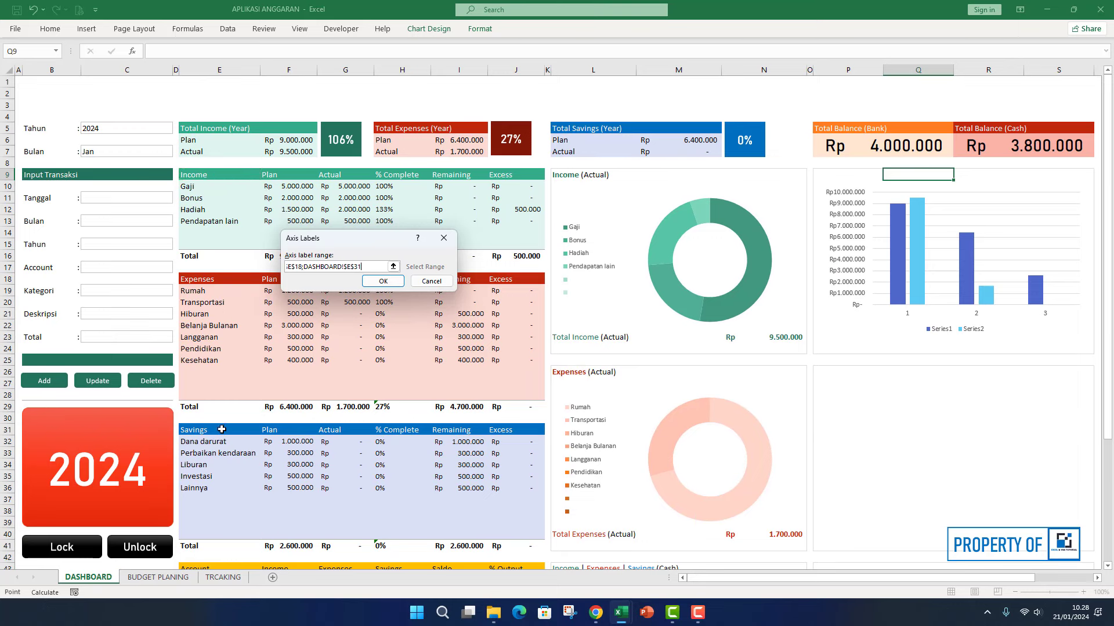
left_click(389, 282)
left_click(464, 343)
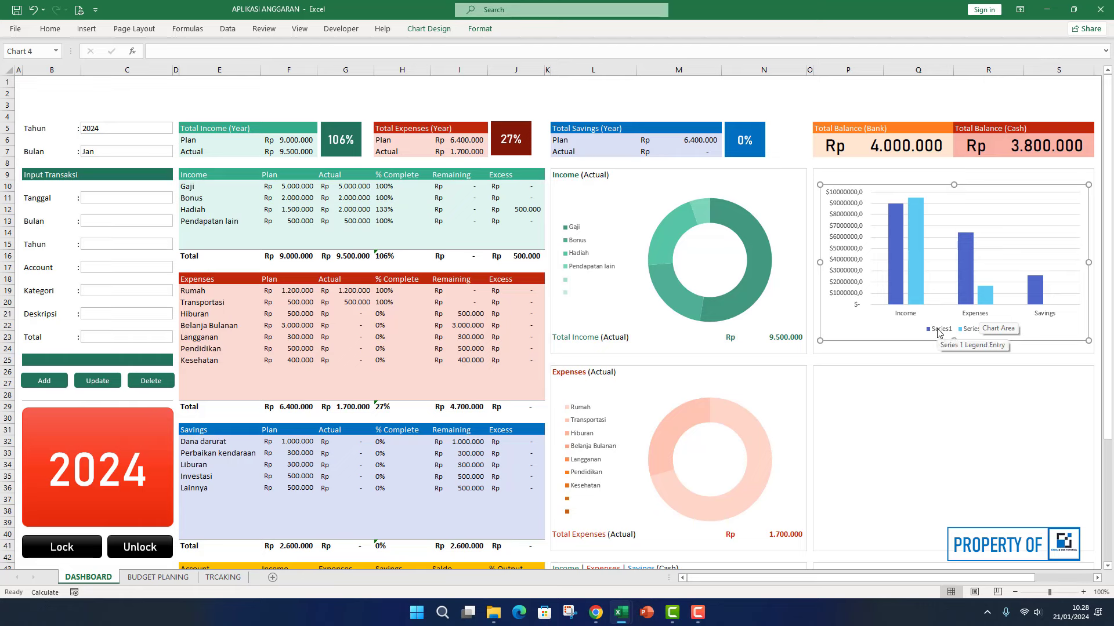
- Name the column chart's first series Plan and its second series Actual in the data source
right_click(937, 332)
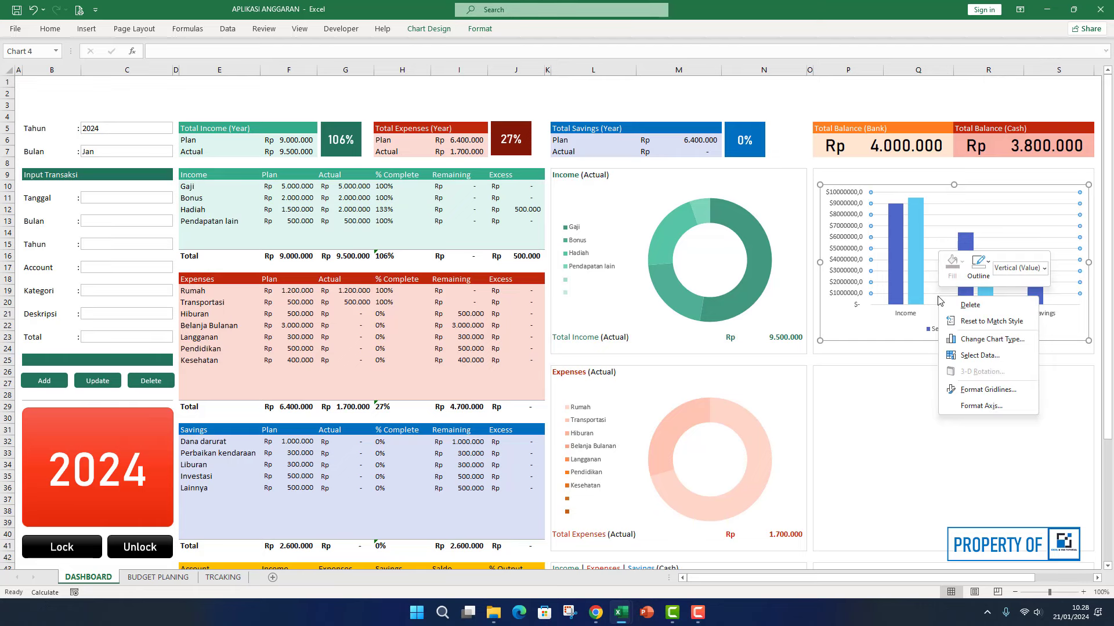
left_click(986, 353)
left_click(262, 276)
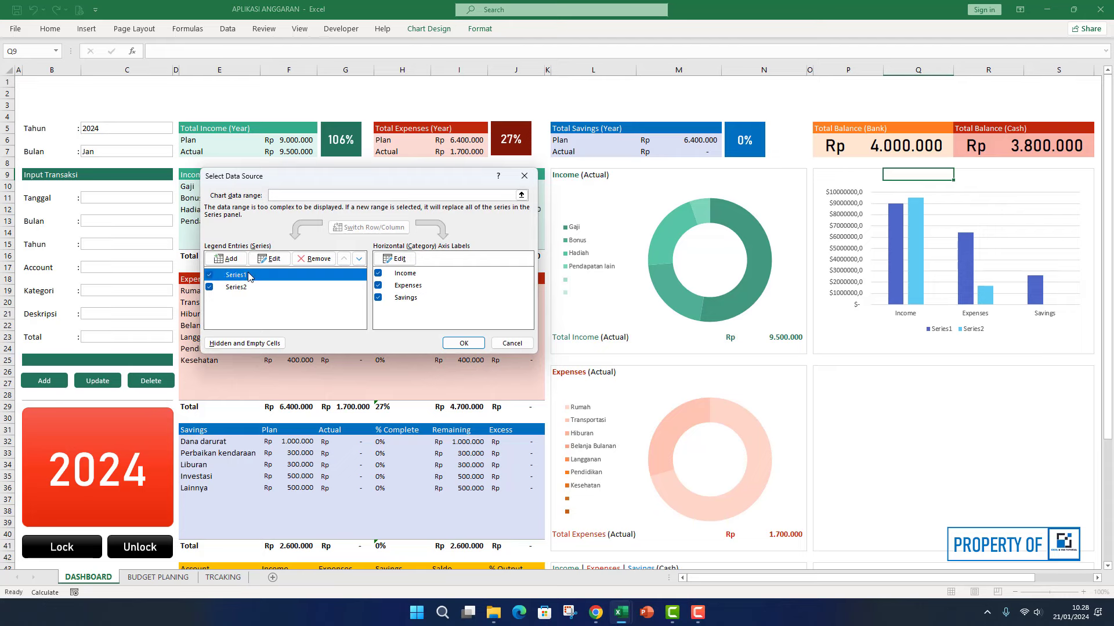
left_click(275, 260)
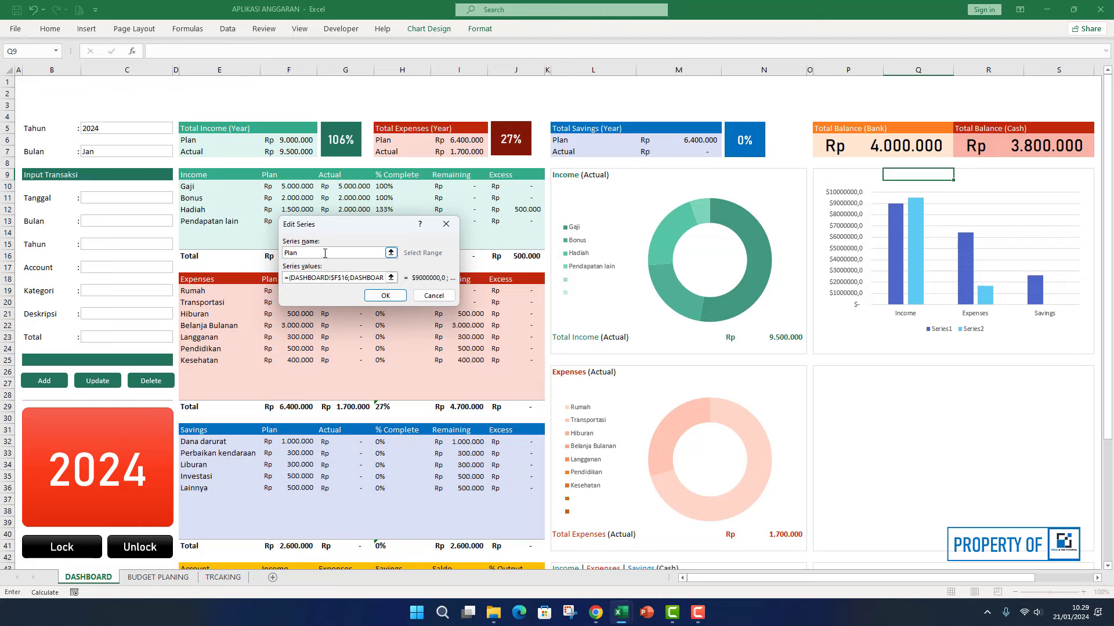
key("Return")
left_click(250, 288)
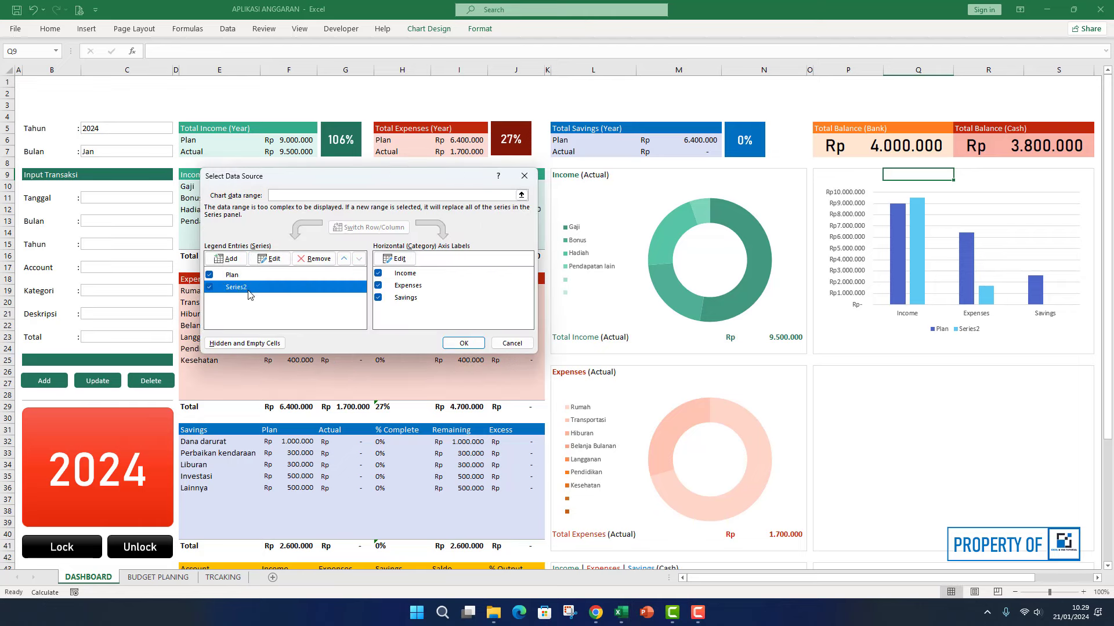
left_click(267, 261)
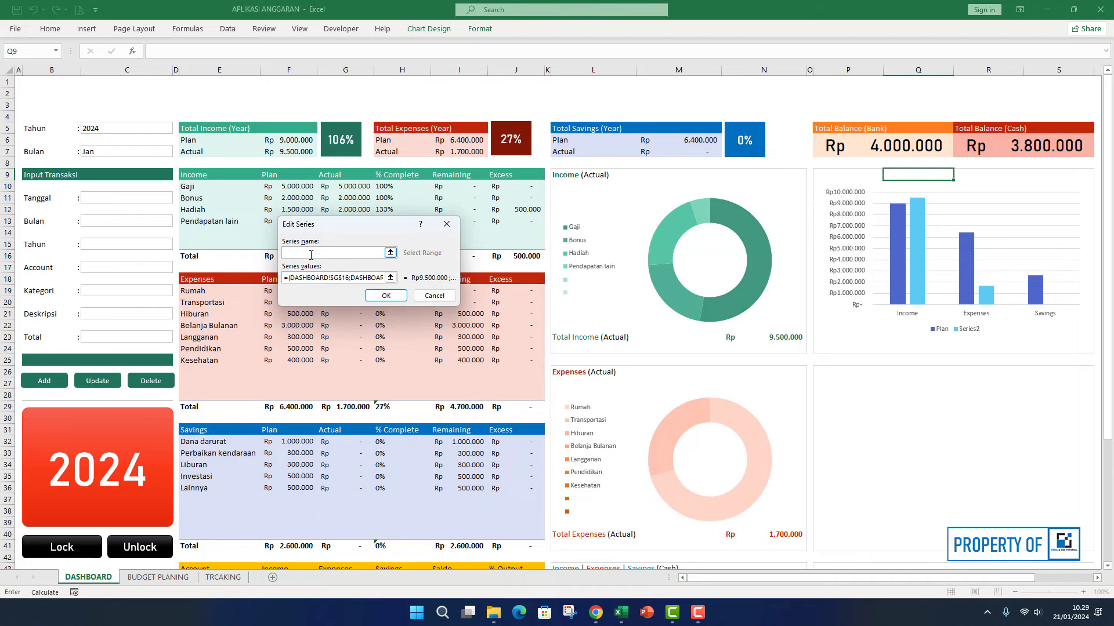
key("Return")
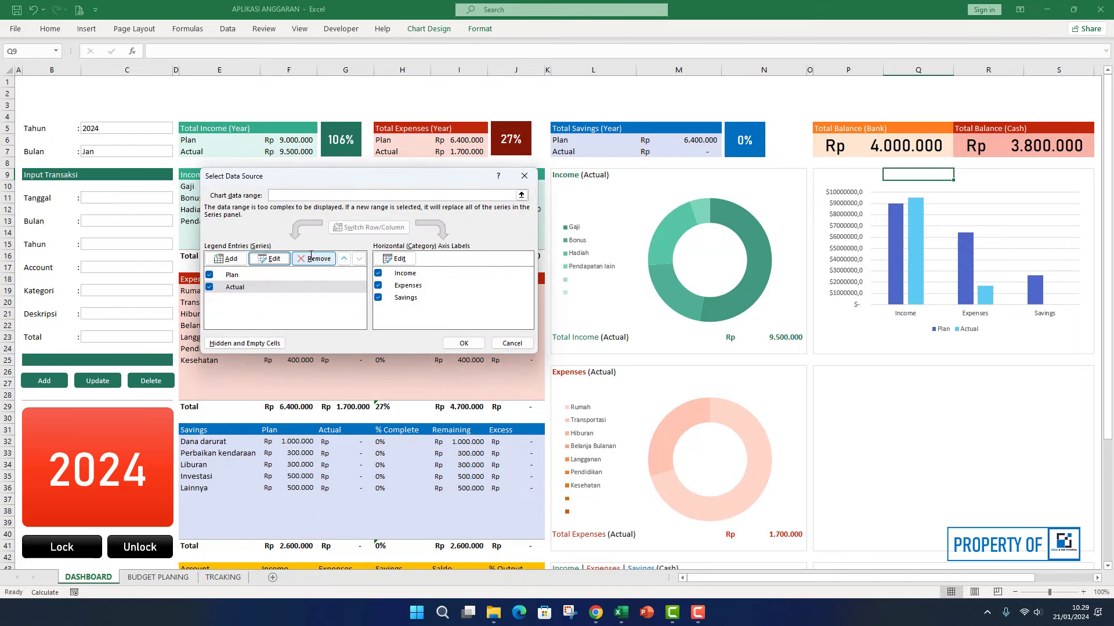
left_click(464, 343)
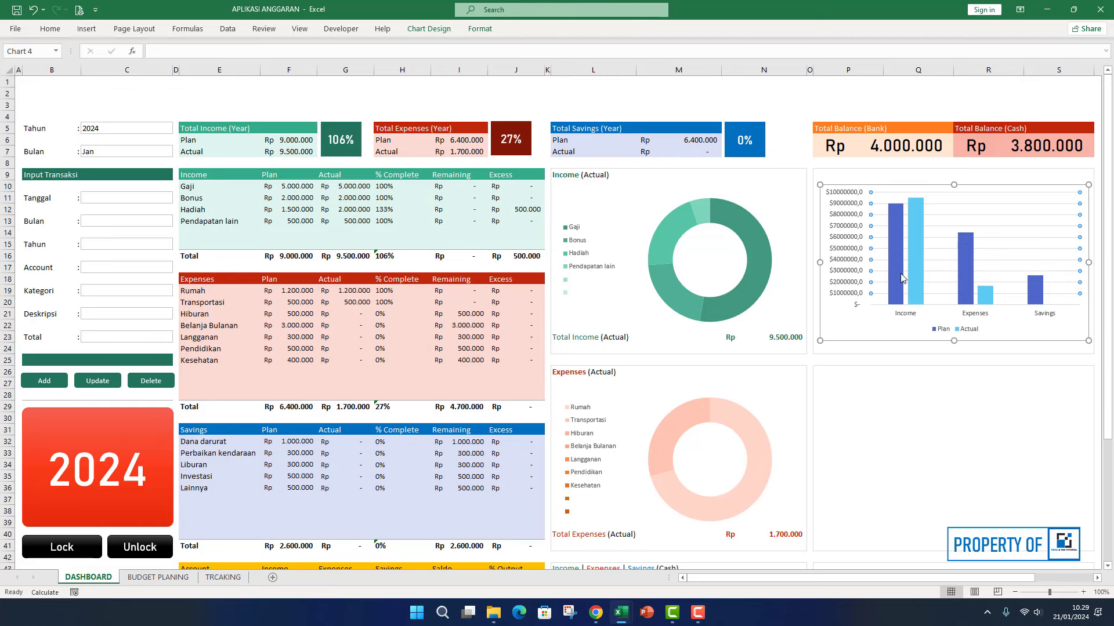
- Fill the Plan columns of the column chart with dark orange
left_click(896, 256)
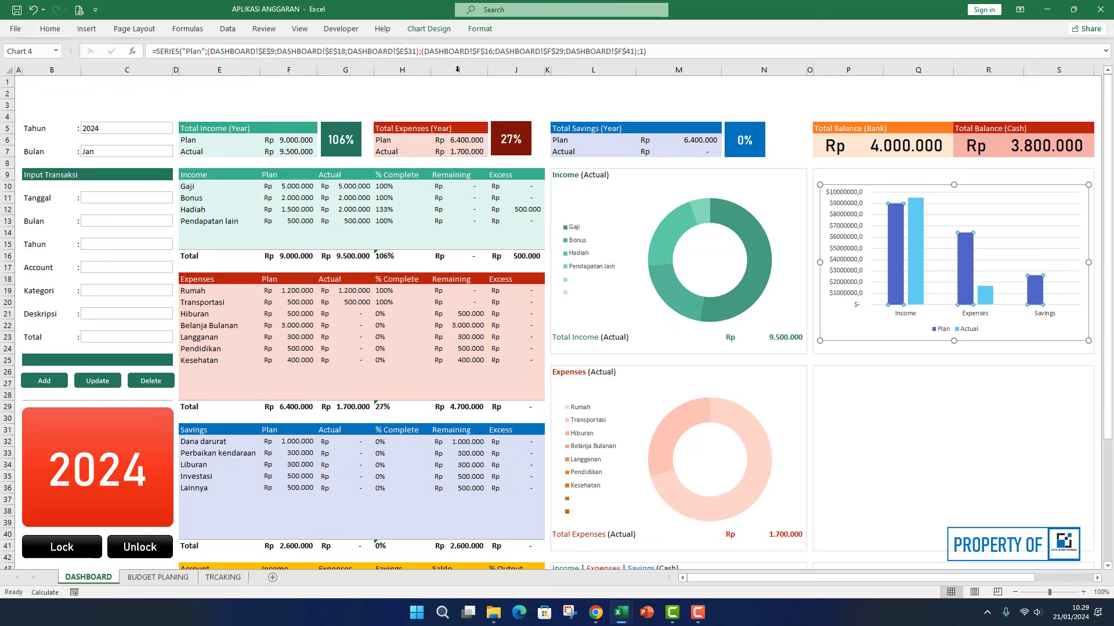
left_click(480, 29)
left_click(452, 45)
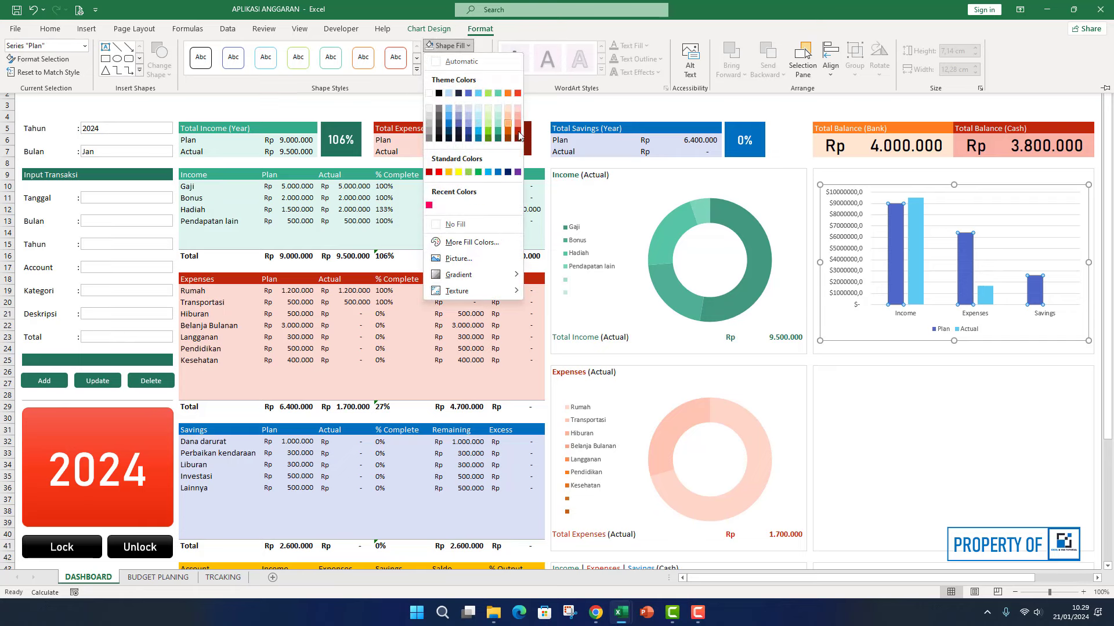
left_click(508, 131)
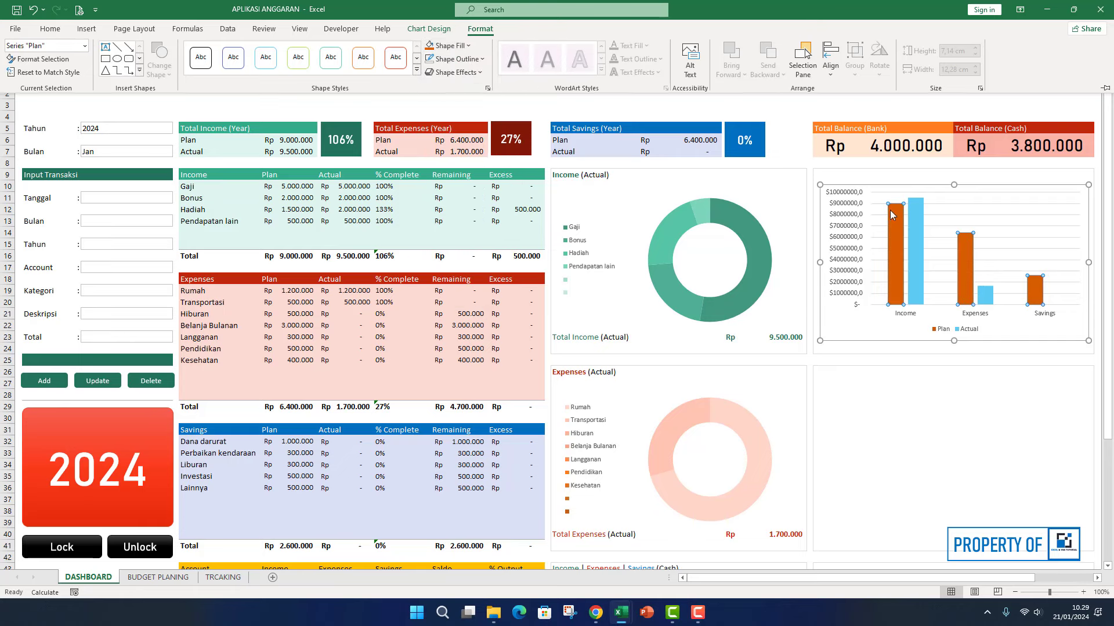
- Fill the Actual columns of the column chart with green
left_click(910, 214)
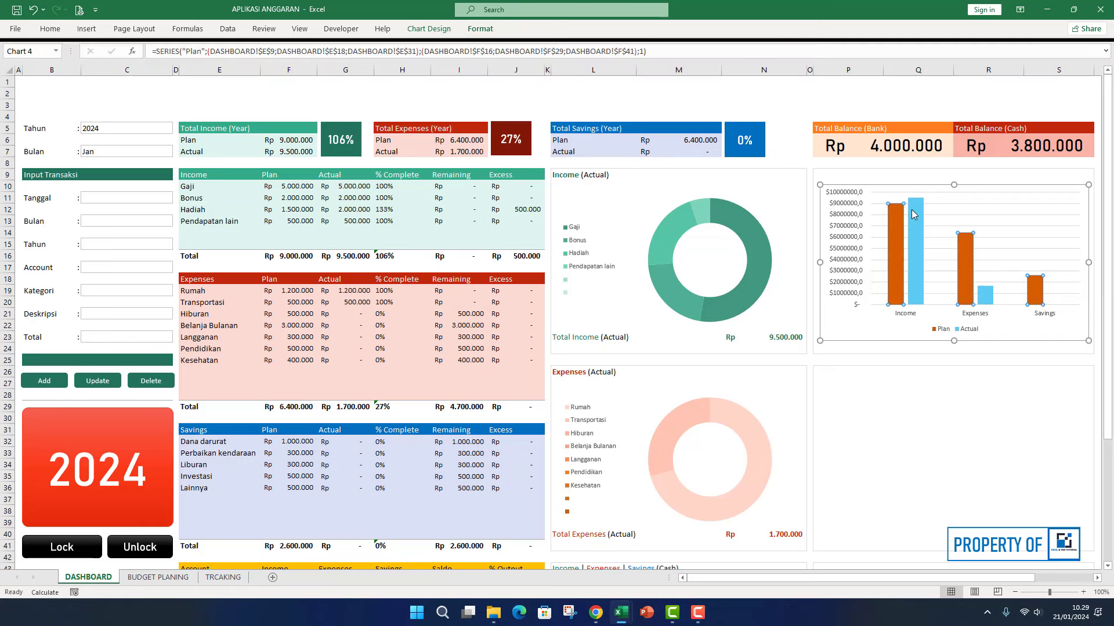
left_click(481, 30)
left_click(452, 45)
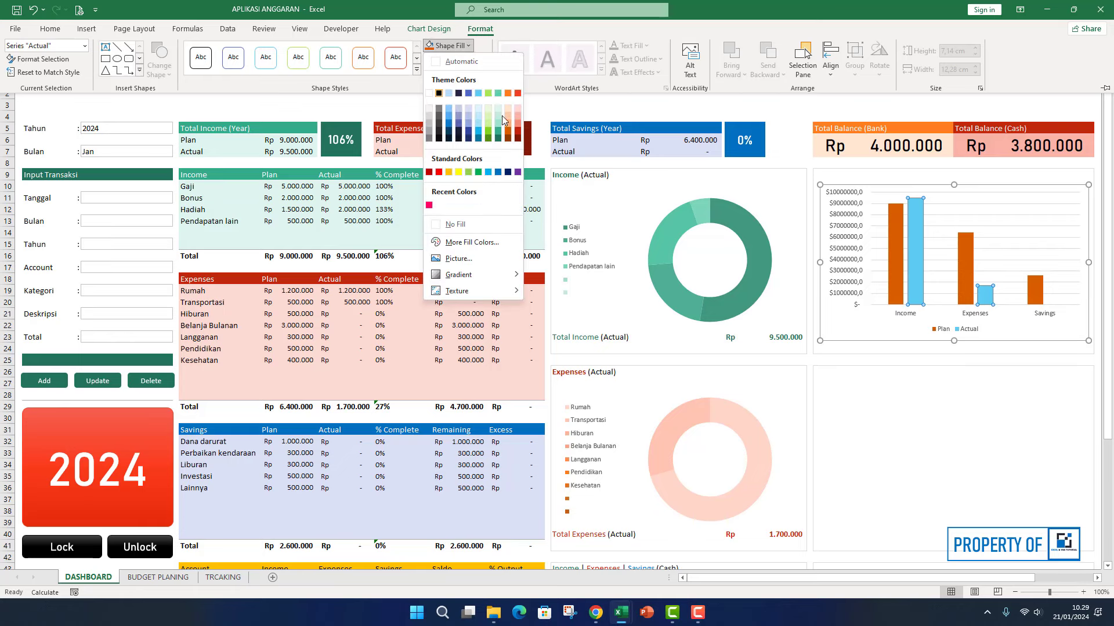
left_click(491, 130)
left_click(943, 377)
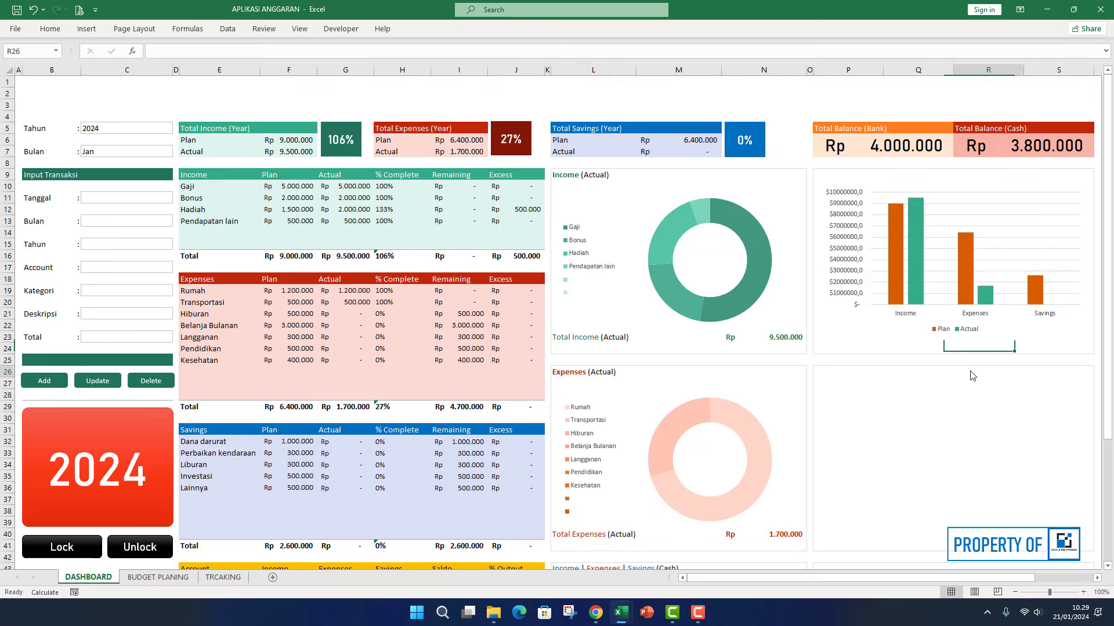
- Format the column chart's vertical axis numbers as Currency with the Rp symbol and 0 decimal places
left_click(847, 208)
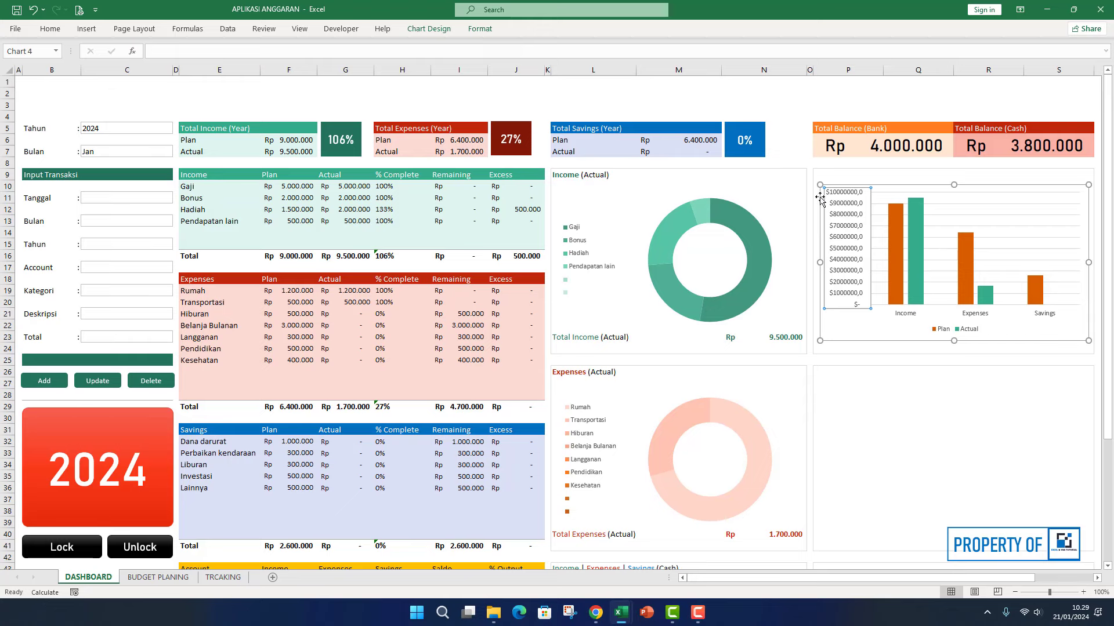
right_click(838, 213)
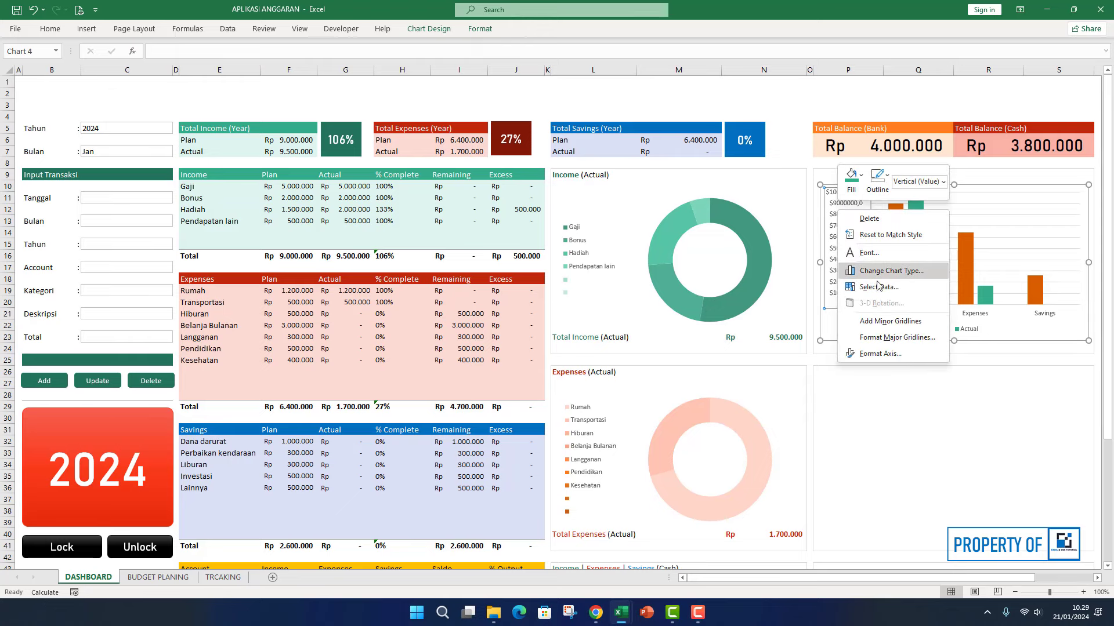
left_click(878, 354)
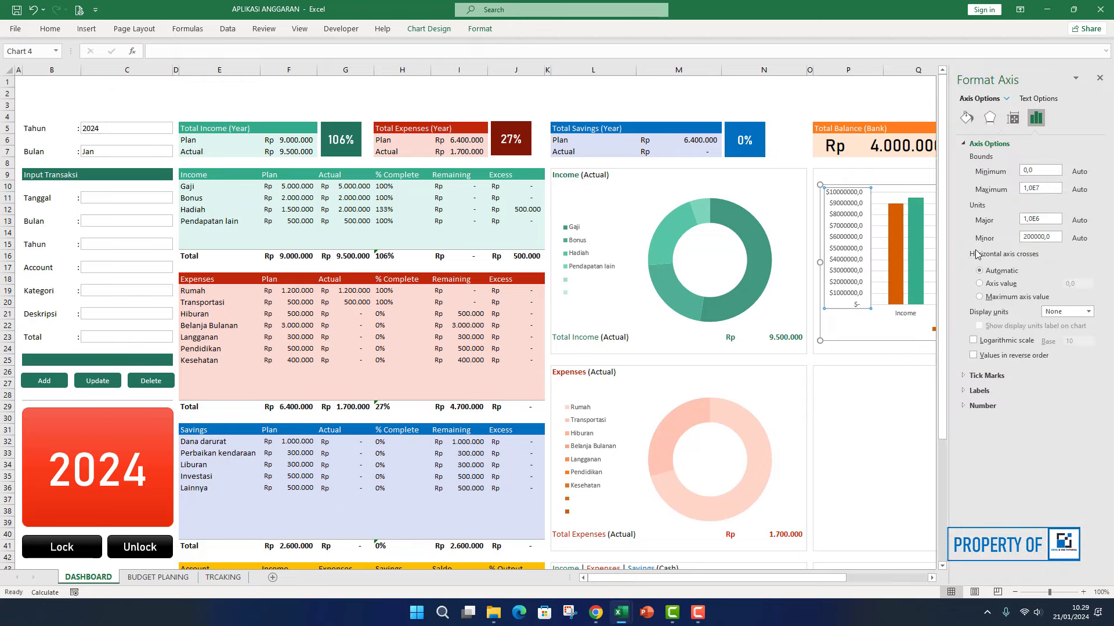
left_click(985, 406)
left_click(1079, 434)
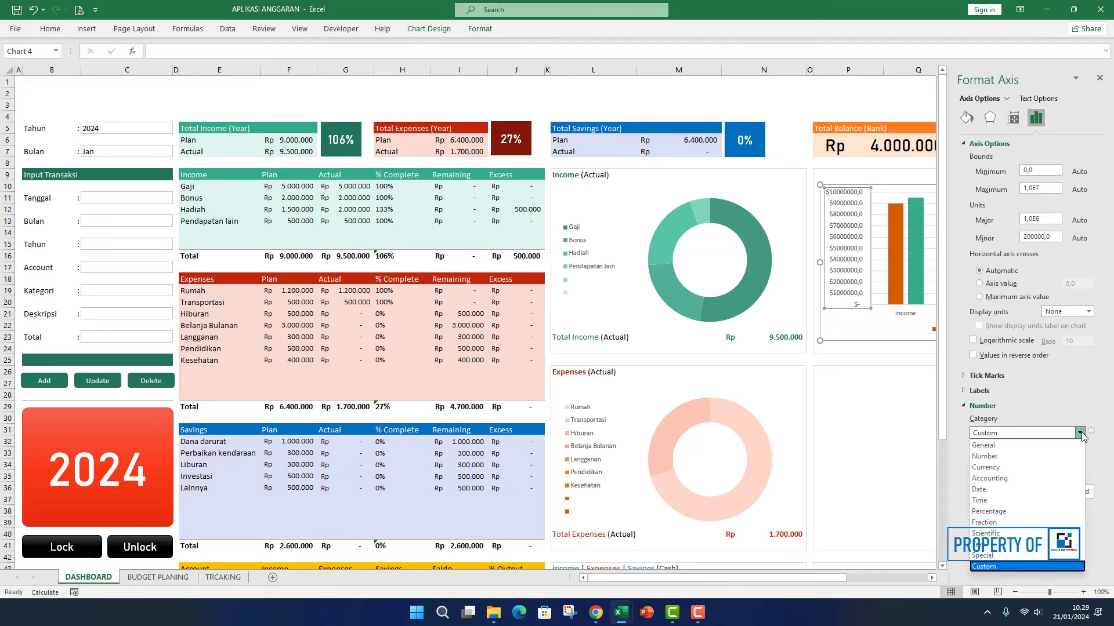
left_click(985, 468)
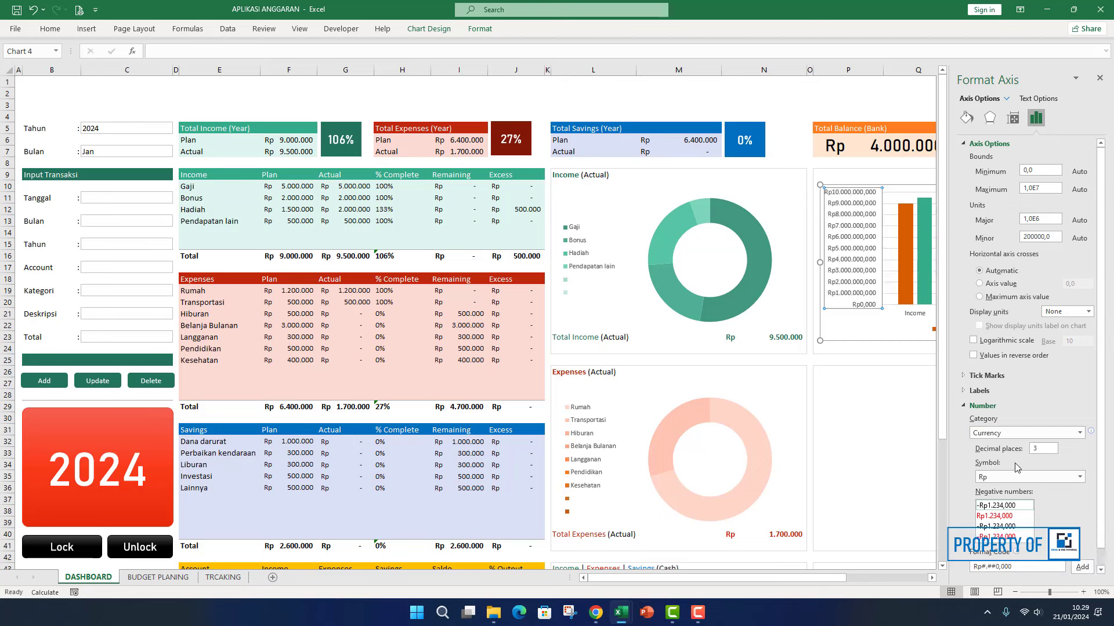
left_click_drag(1042, 448, 1023, 451)
scroll(1041, 473, "down", 1)
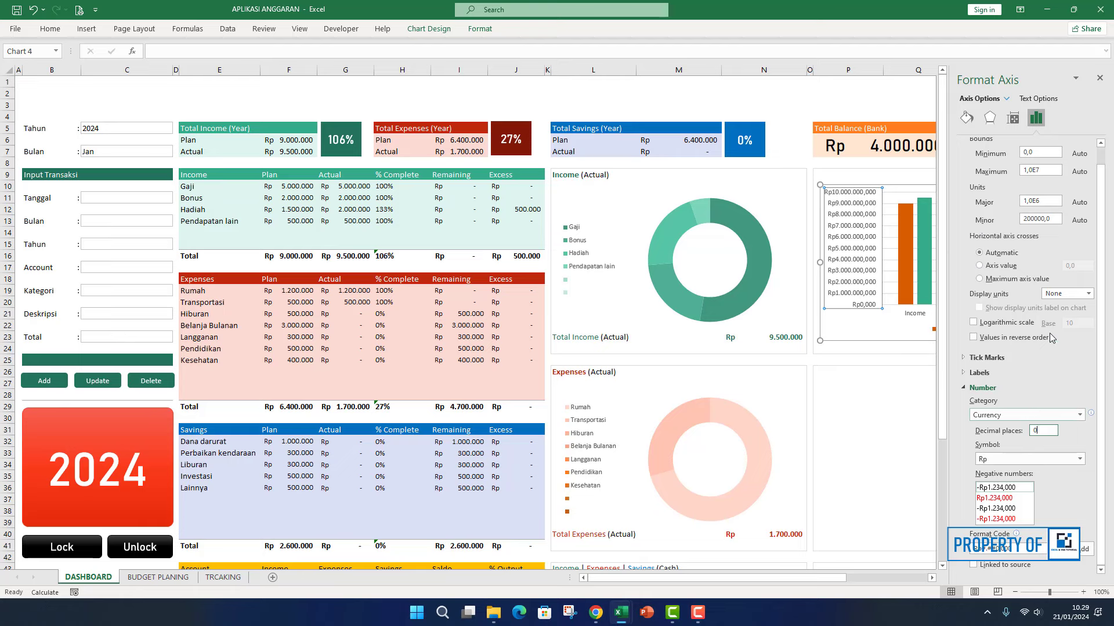
left_click(1100, 78)
left_click(922, 453)
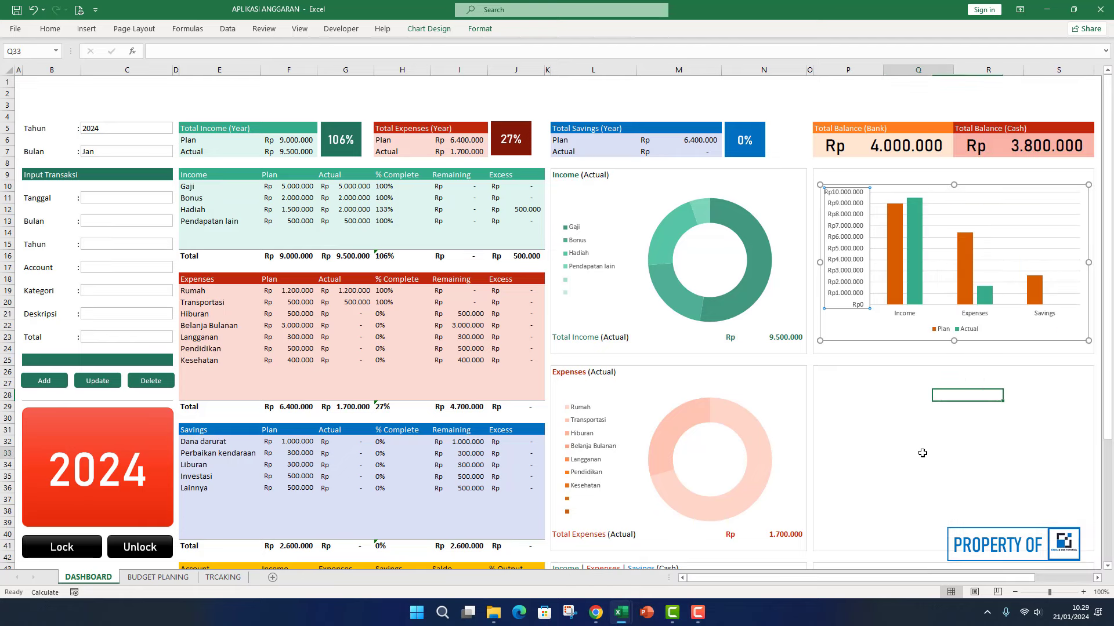
left_click(919, 430)
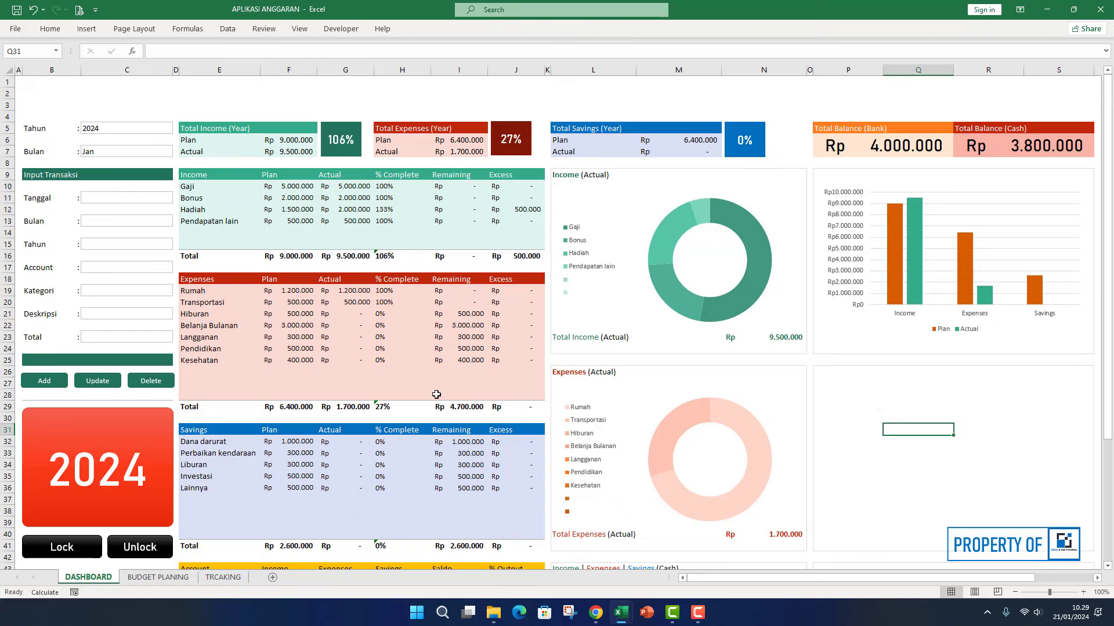
- Enter the heading "Grafik Total Transaksi Bulanan" in cell P9 above the column chart
scroll(435, 401, "down", 2)
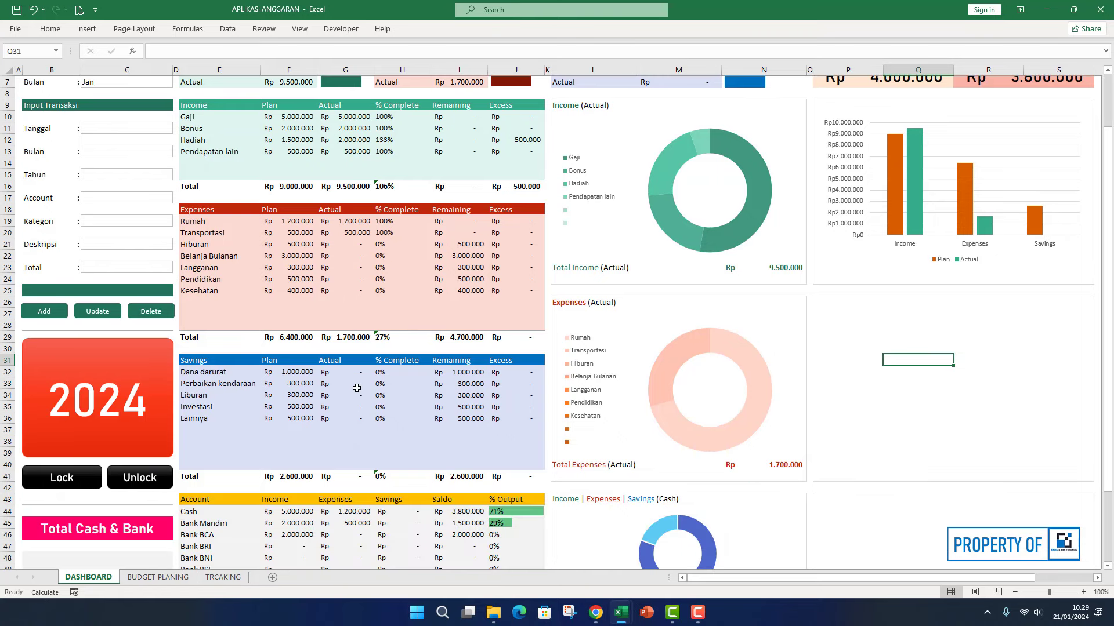
scroll(357, 388, "down", 3)
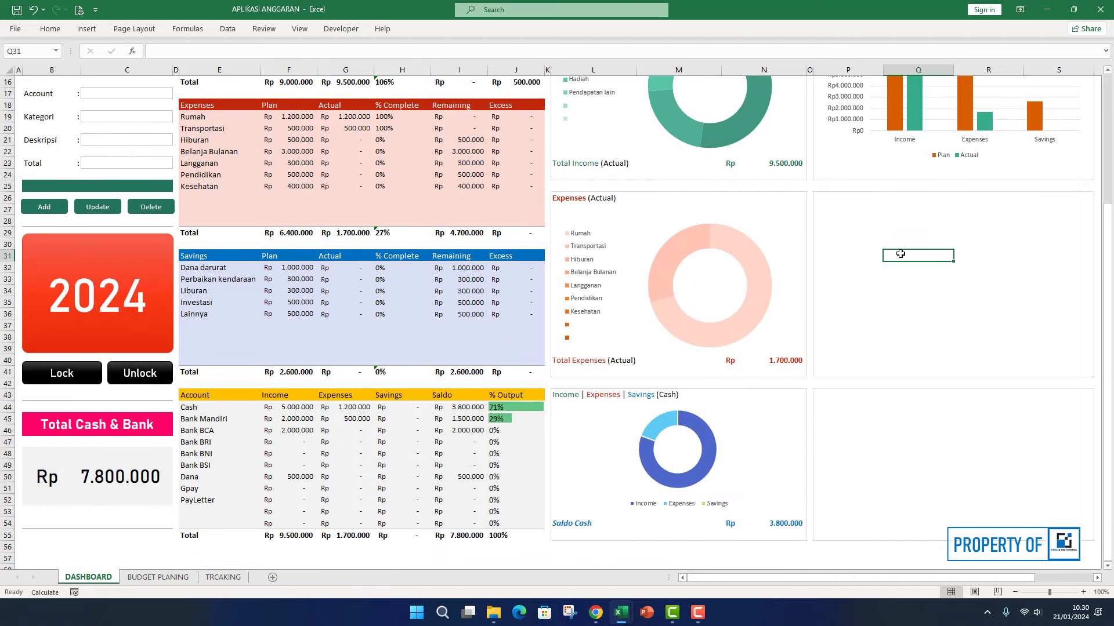
scroll(906, 223, "up", 5)
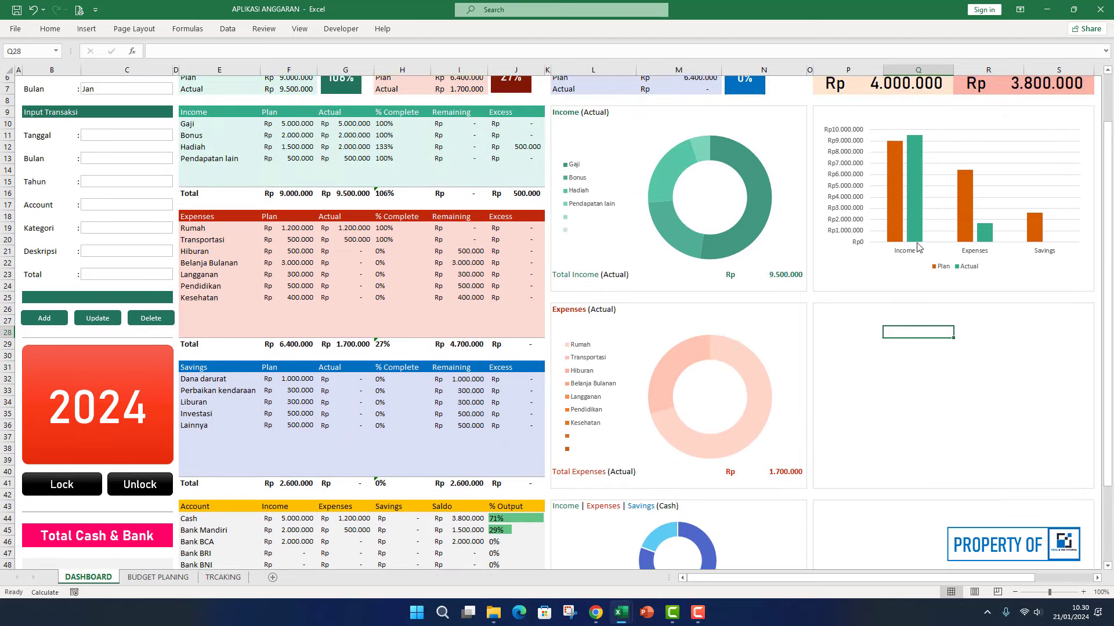
left_click(826, 176)
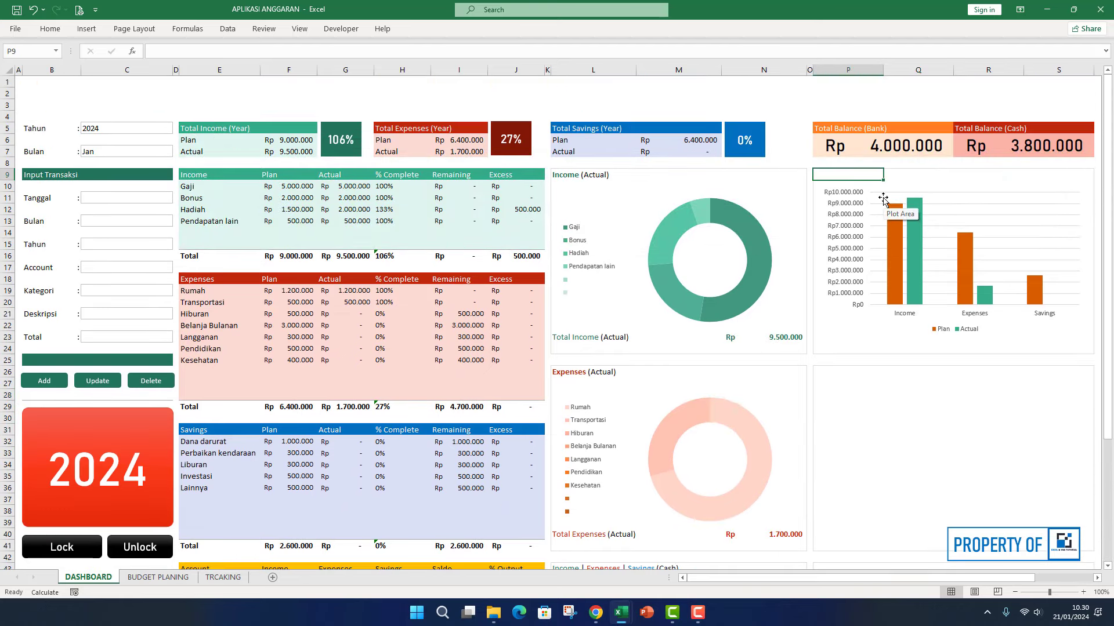
key("super")
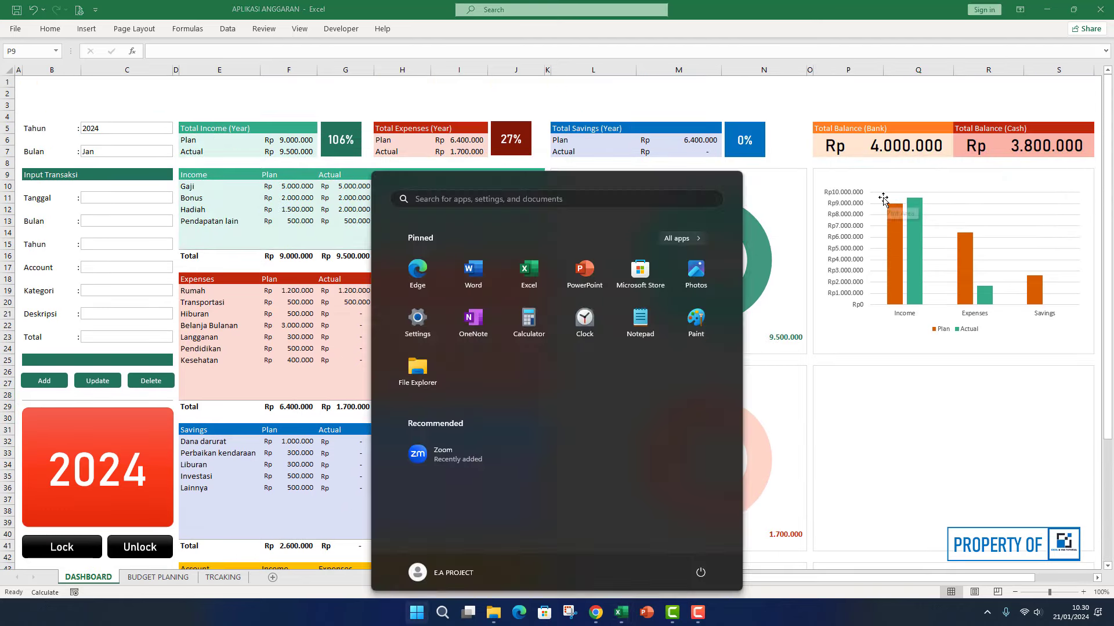
key("Escape")
type("Grafik")
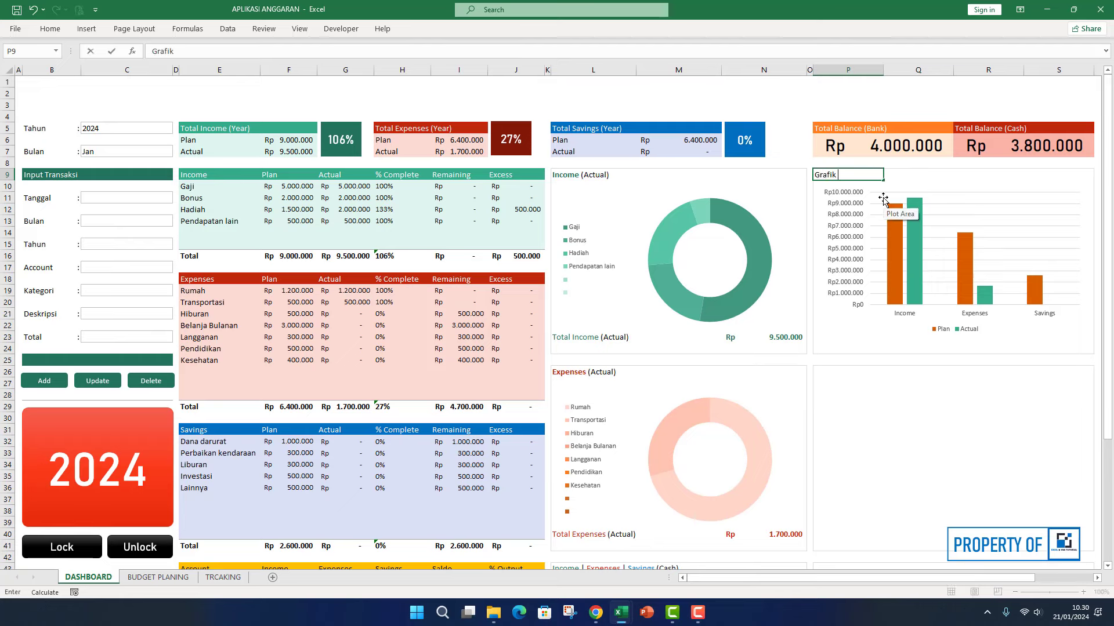
type(" Total Transaksi Bulanan")
key("Return")
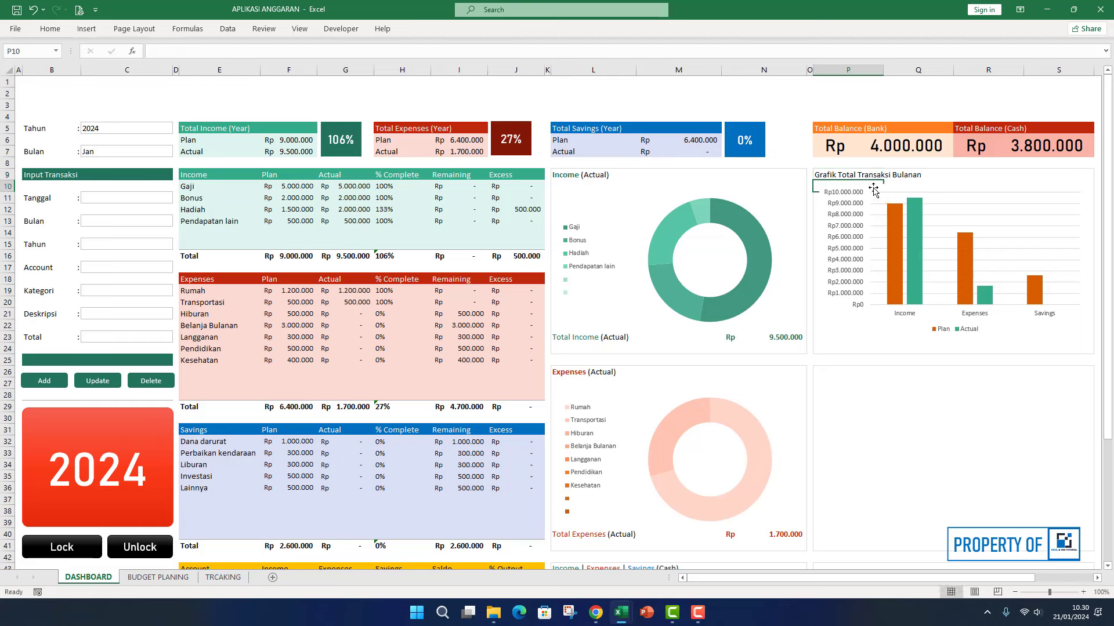
- Remove the shape fill from the column chart's background and deselect the chart
left_click(884, 200)
left_click(480, 30)
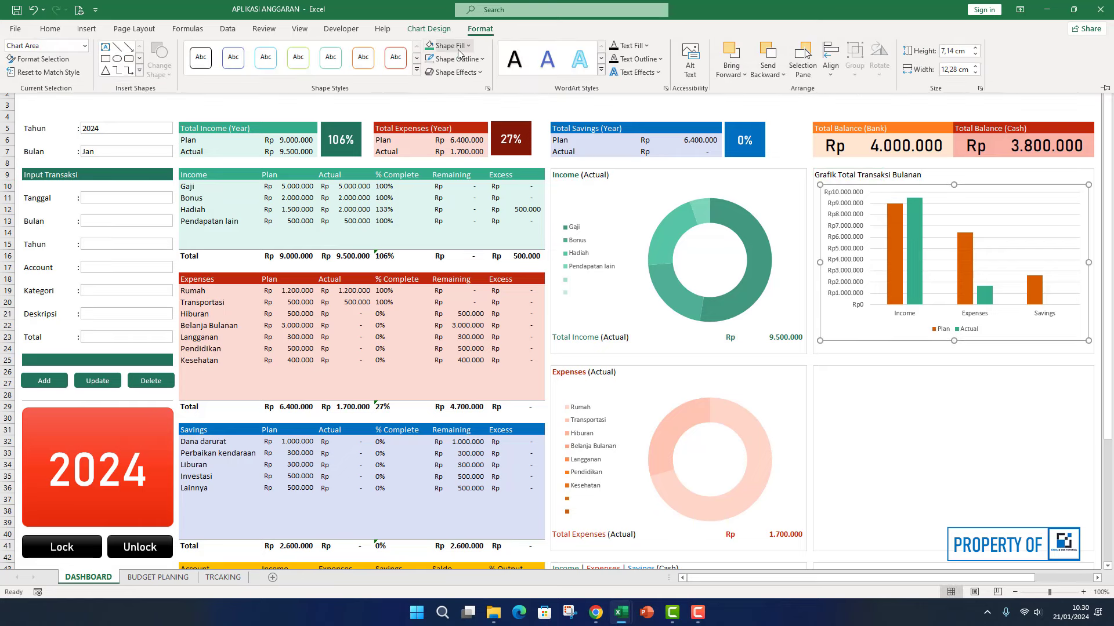
left_click(455, 48)
left_click(456, 226)
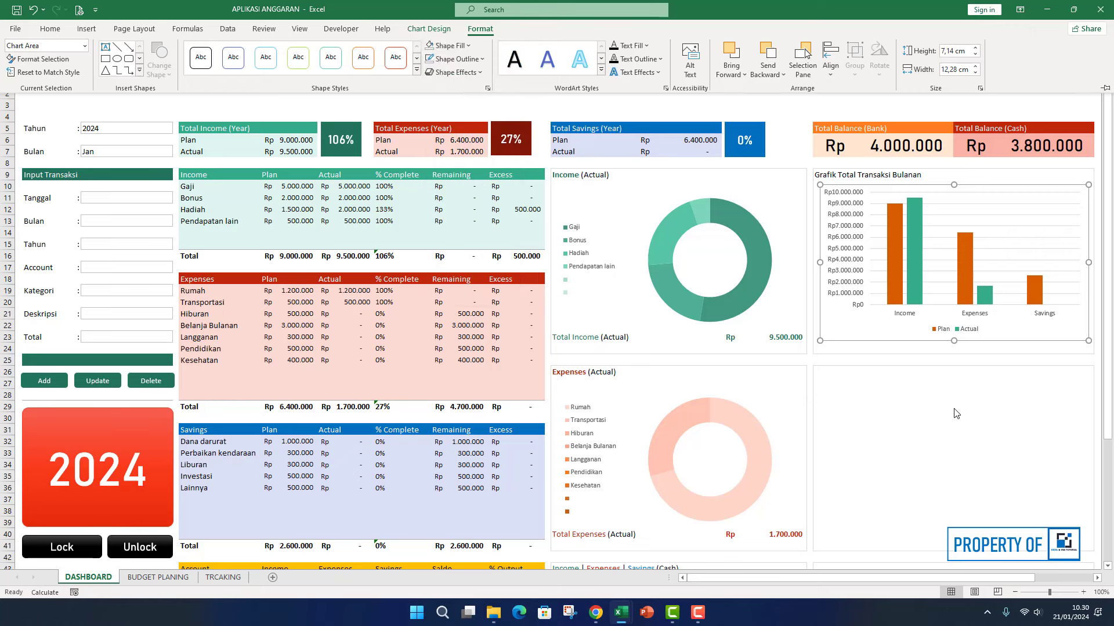
left_click(957, 409)
left_click(829, 341)
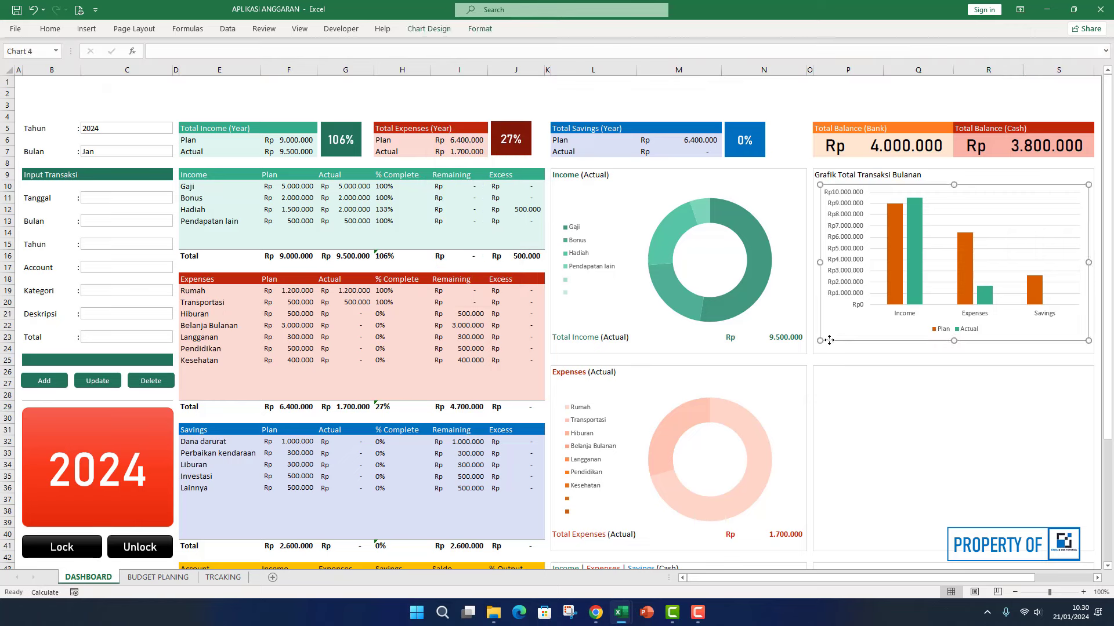
left_click(947, 396)
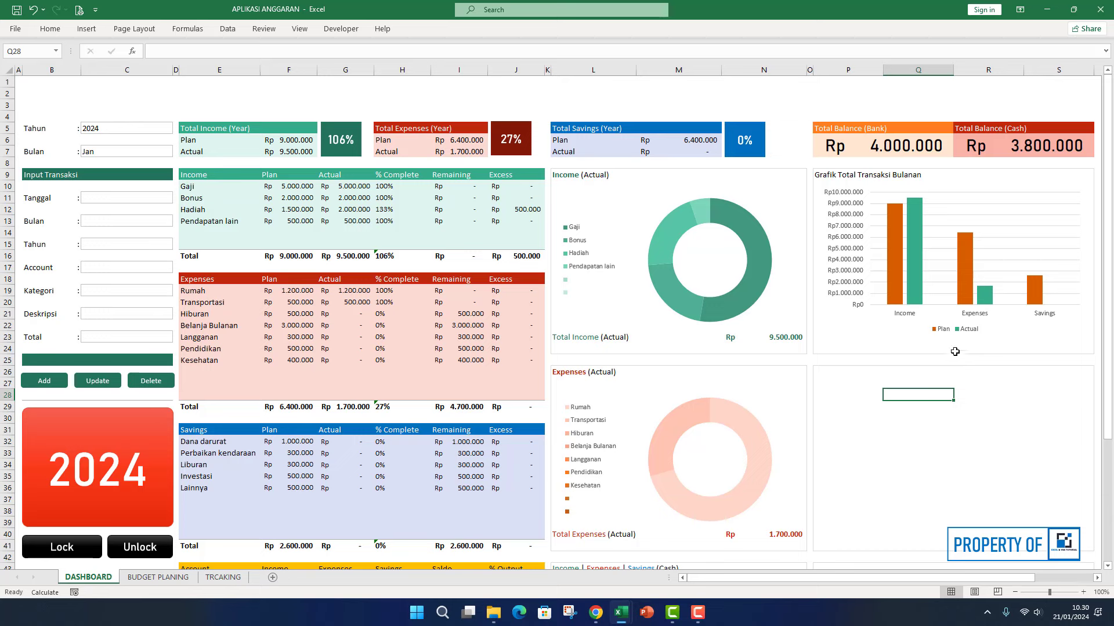
- Examine the column chart, the empty frames below it and the Actual amounts in the Savings table
left_click(1010, 244)
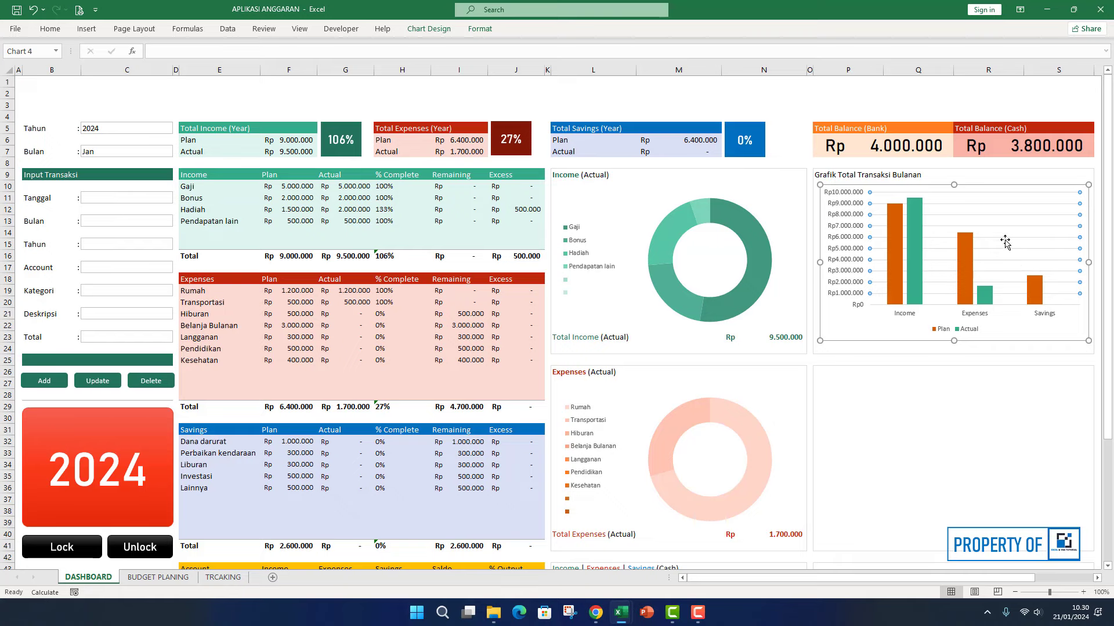
left_click(938, 393)
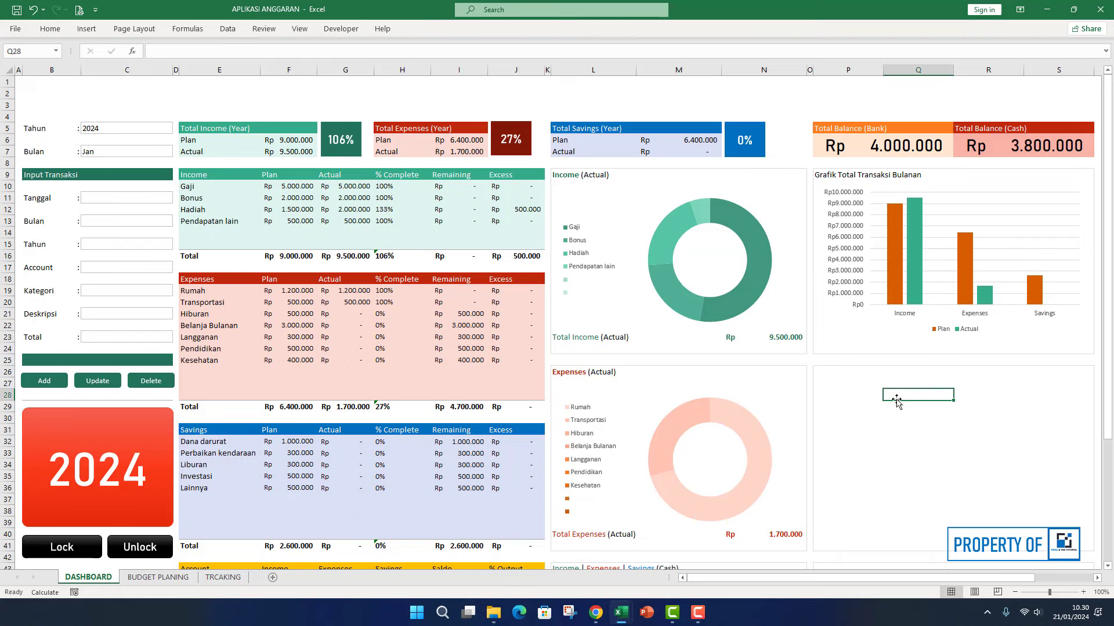
scroll(897, 401, "down", 1)
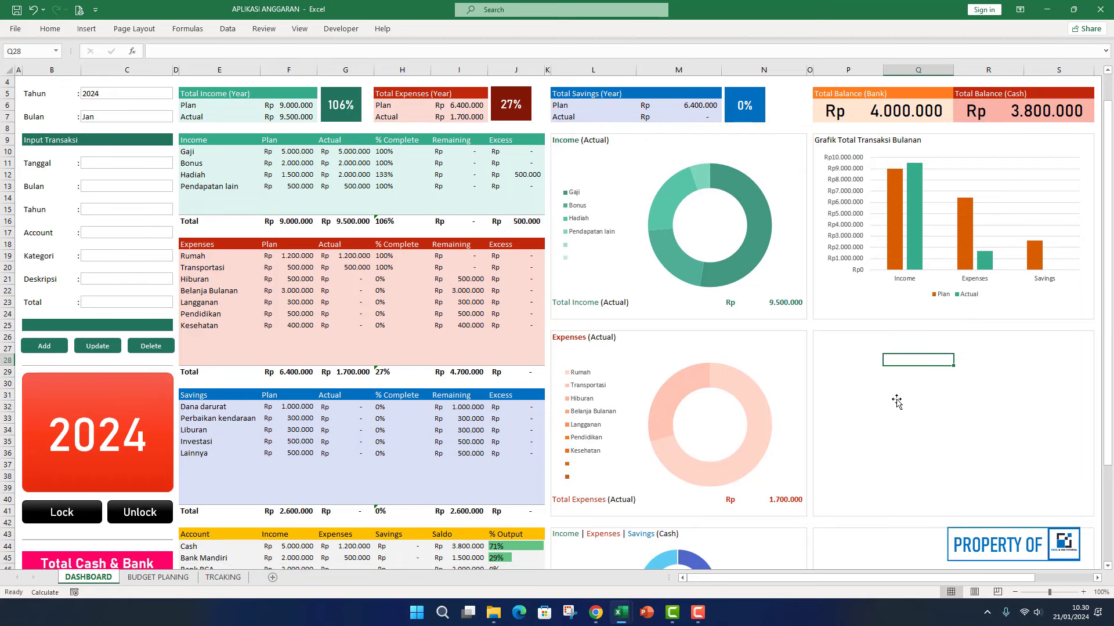
scroll(896, 401, "down", 1)
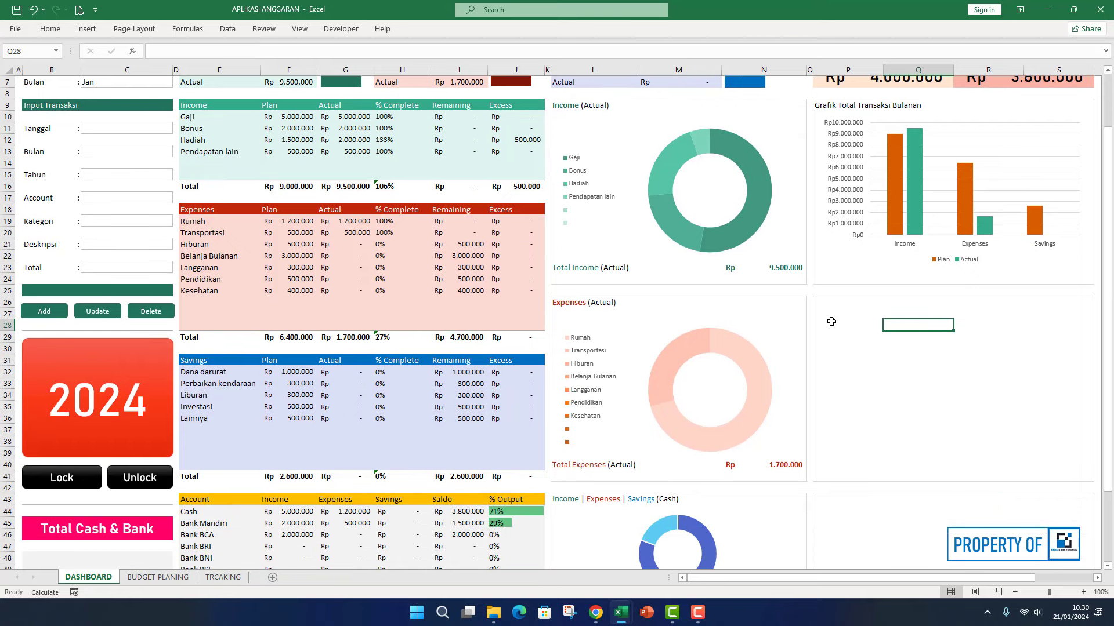
left_click(831, 322)
scroll(556, 354, "down", 2)
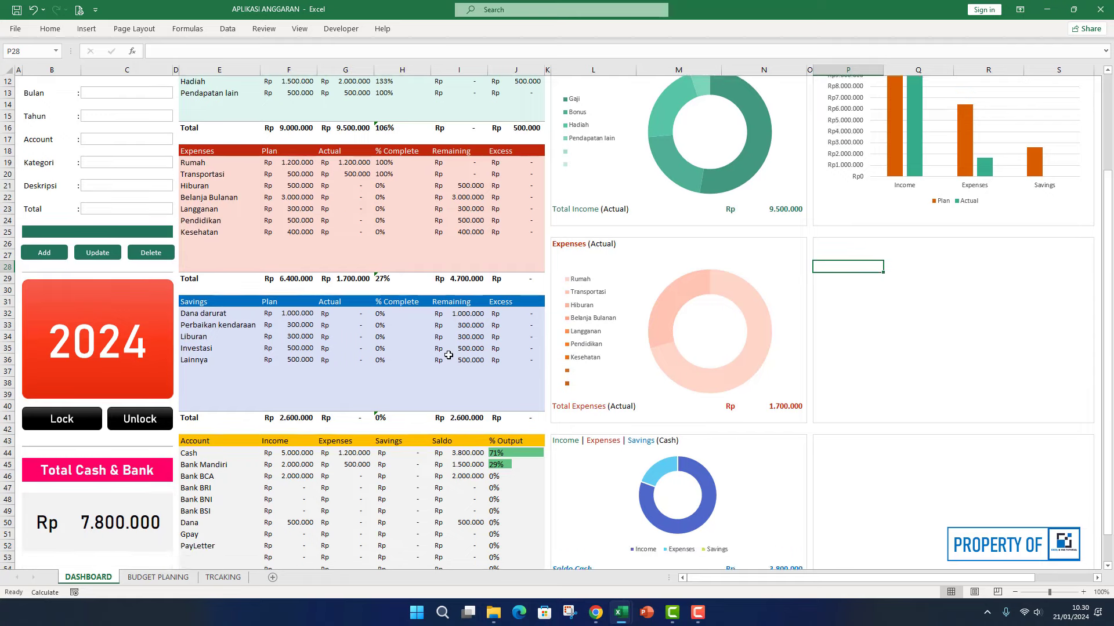
scroll(448, 355, "down", 1)
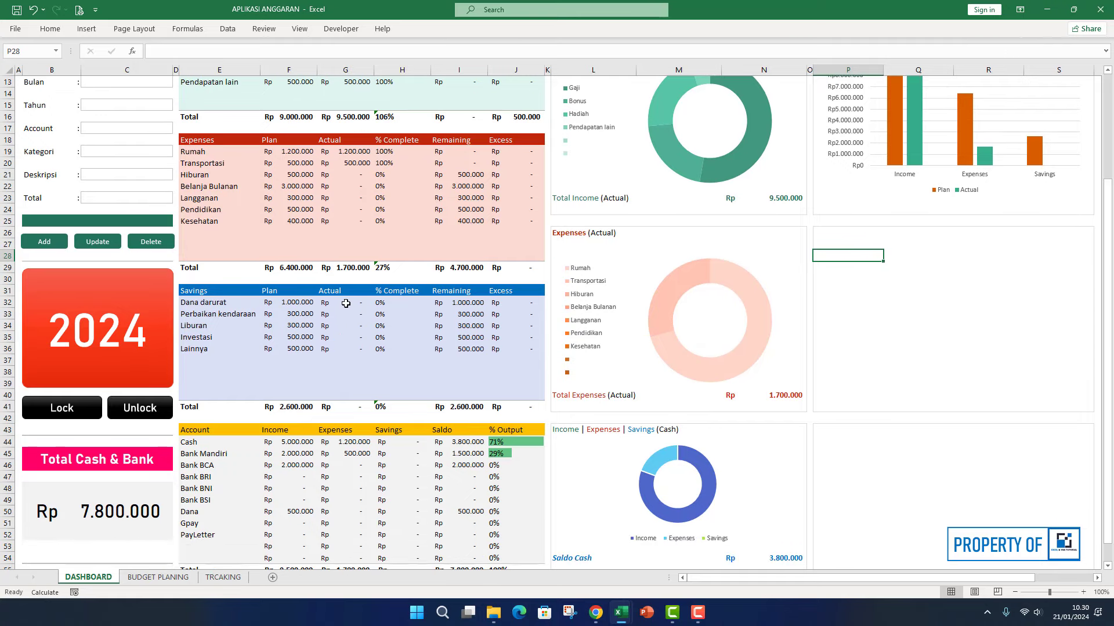
left_click_drag(350, 306, 348, 317)
left_click(366, 356)
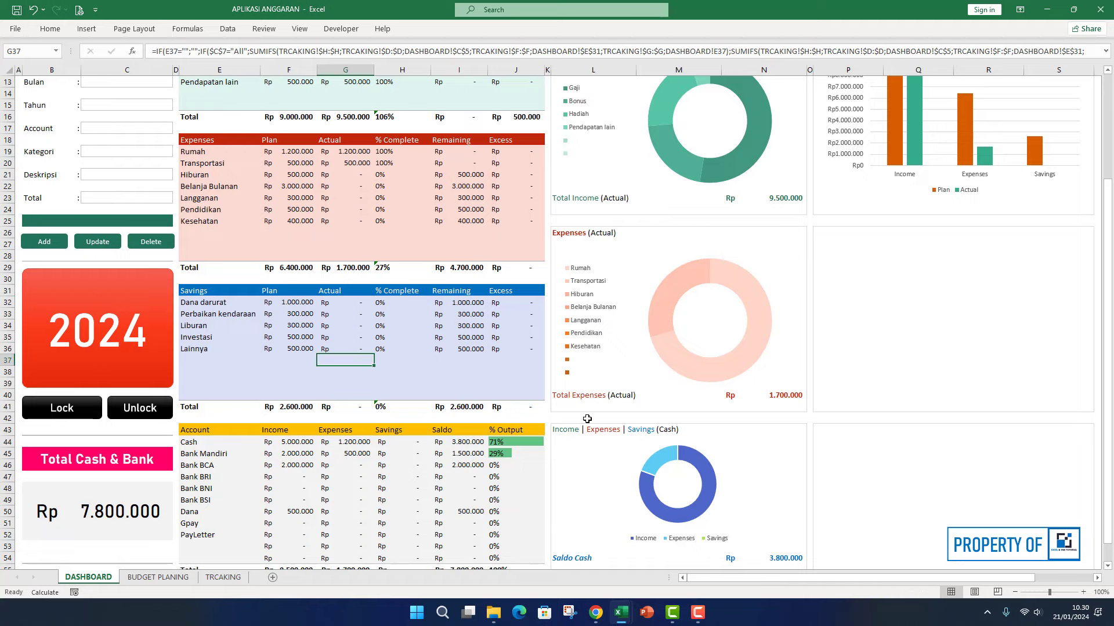
left_click(590, 417)
scroll(183, 228, "up", 4)
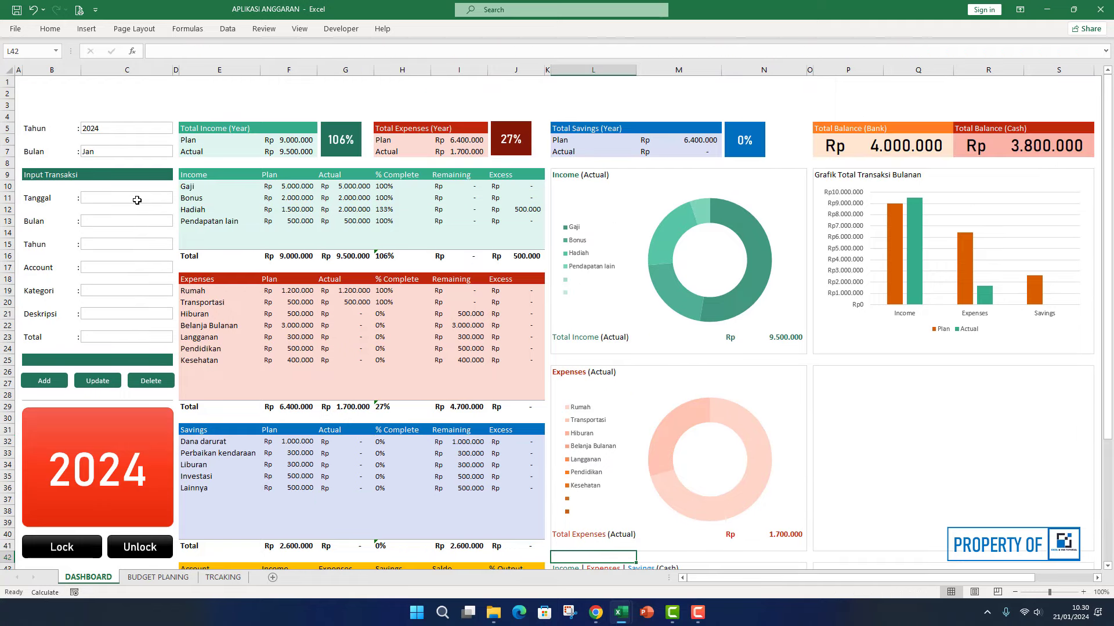
- Fill in the Input Transaksi form's date fields with Tanggal 6, Bulan Jan and Tahun 2024
left_click(154, 199)
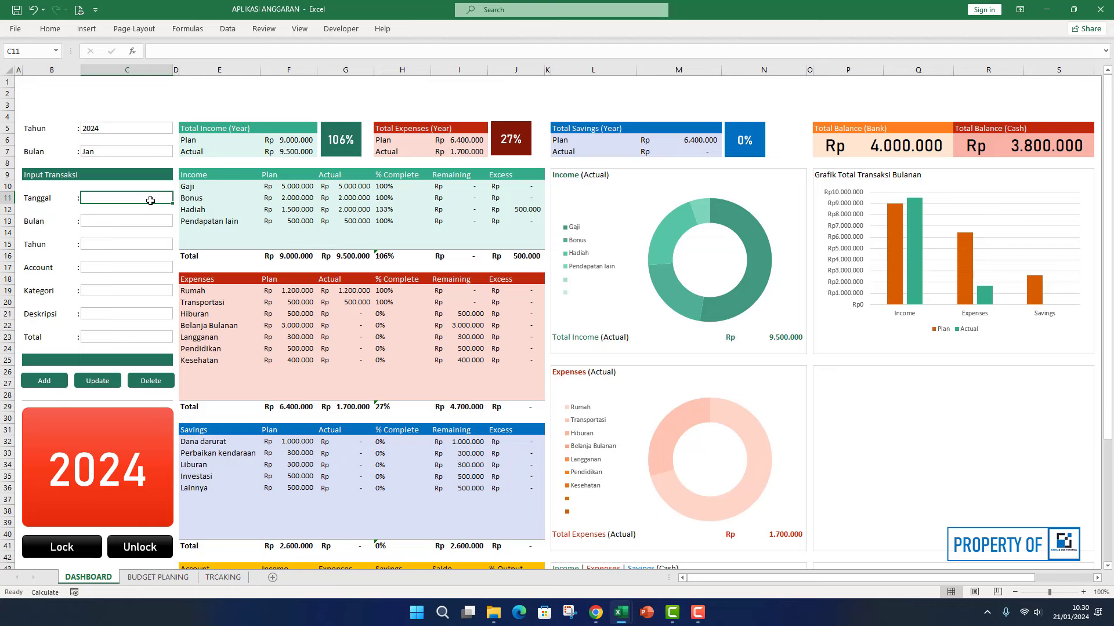
type("6")
key("Return")
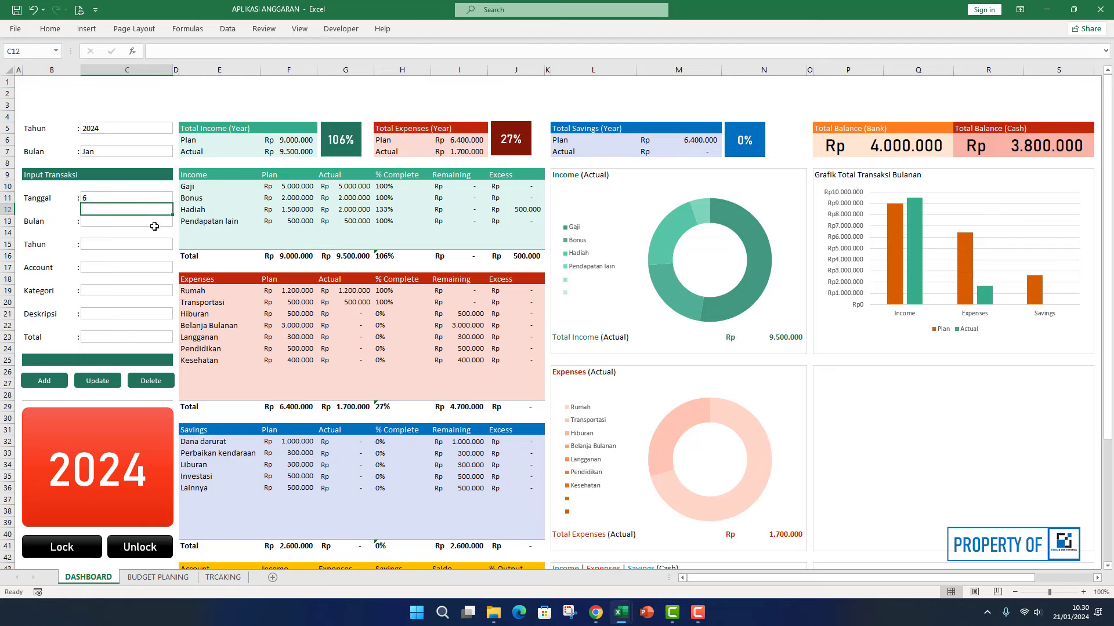
left_click(155, 224)
left_click(178, 222)
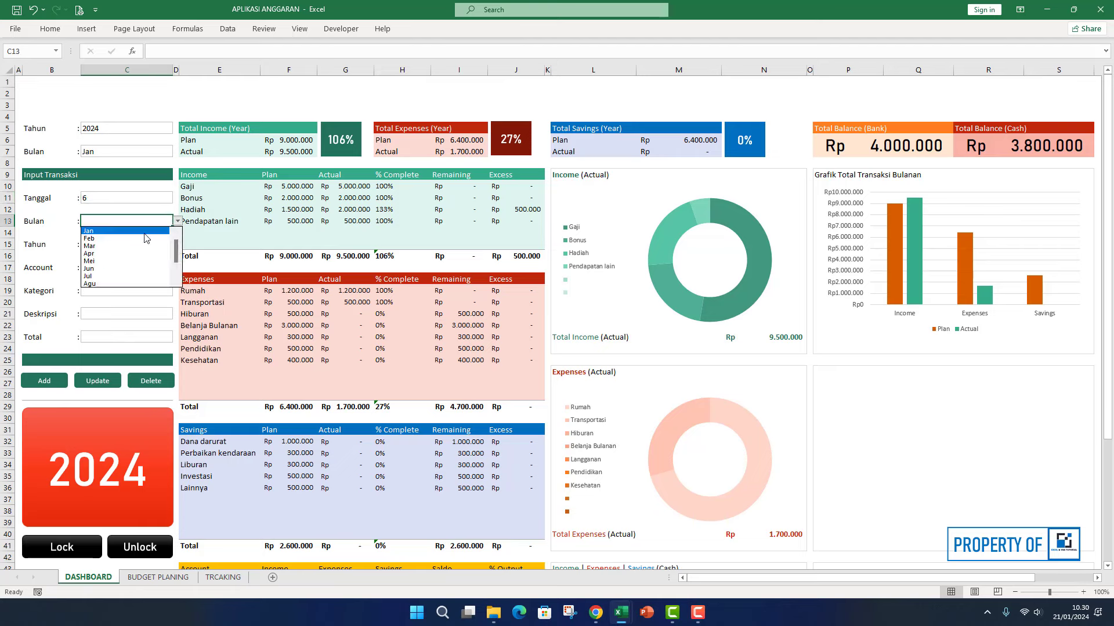
left_click(123, 230)
left_click(164, 246)
left_click(178, 244)
left_click(137, 259)
- Choose Bank BCA as the Account in the Input Transaksi form
left_click(139, 268)
left_click(178, 267)
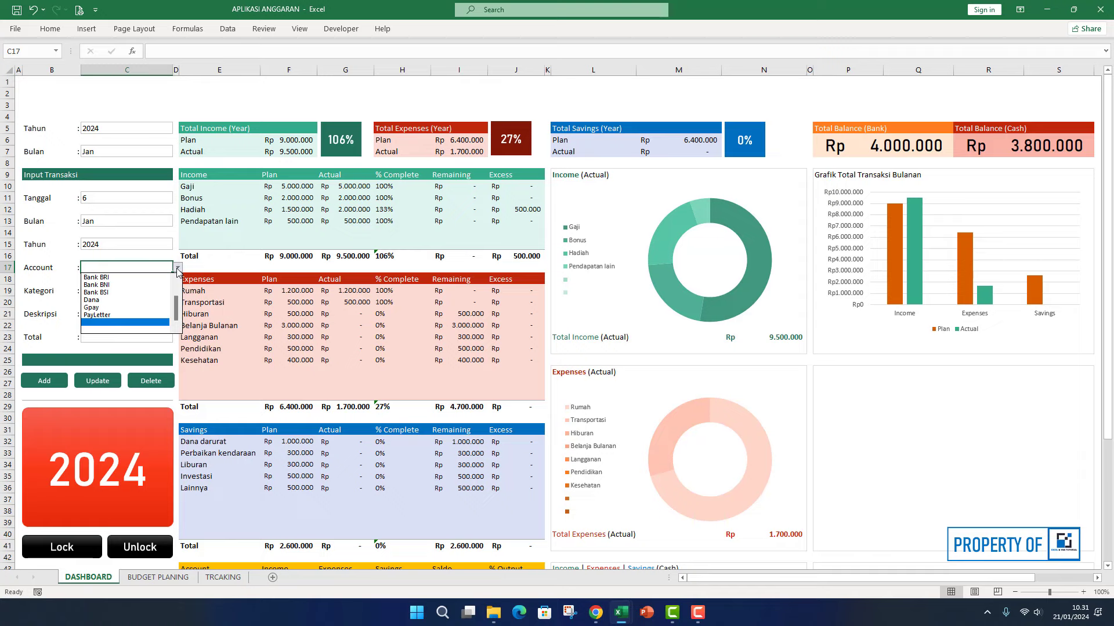
key("Up")
key("Up")
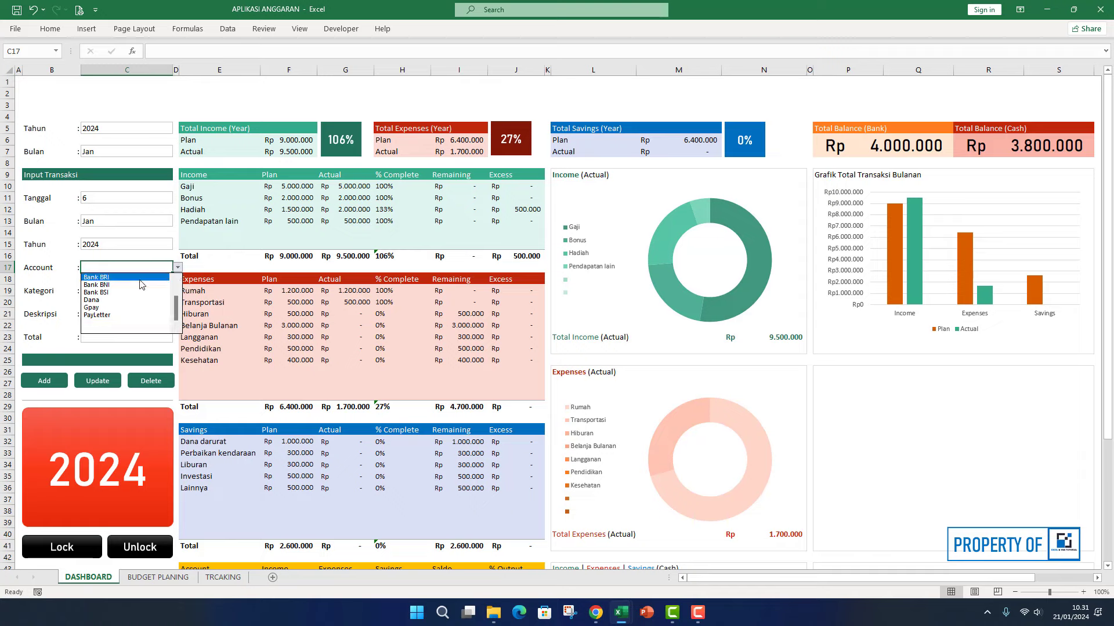
left_click(178, 268)
scroll(386, 355, "down", 3)
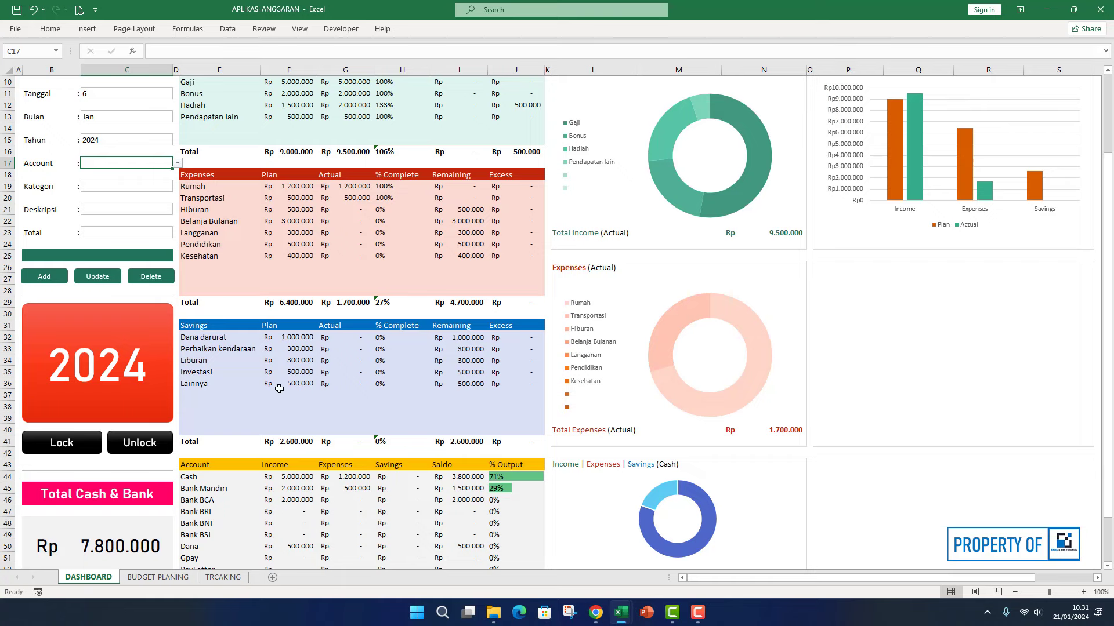
scroll(279, 388, "up", 3)
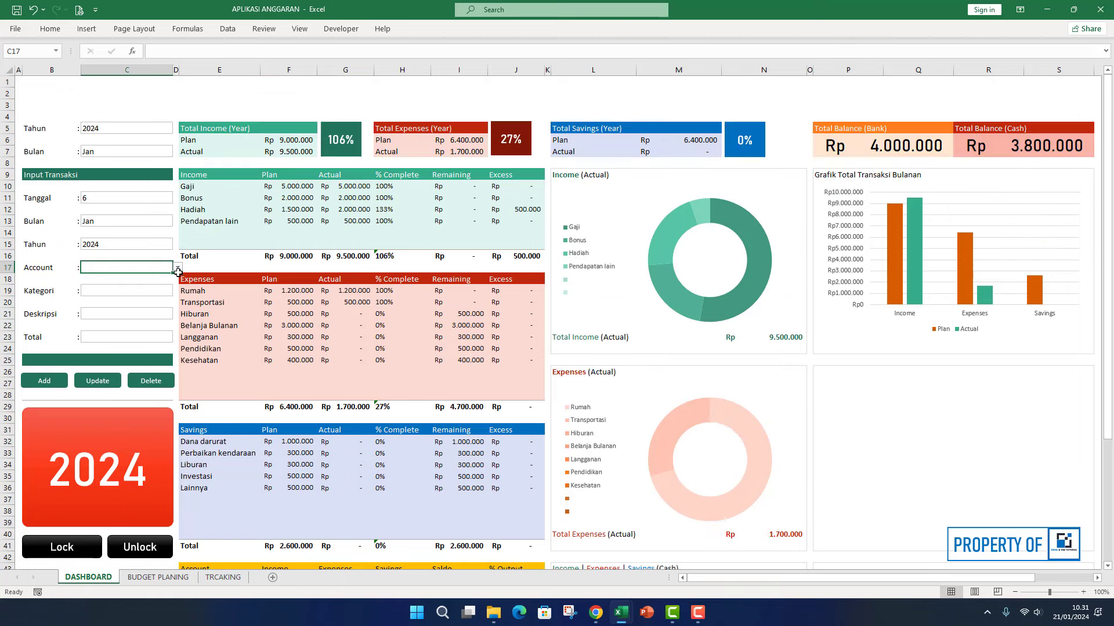
left_click(177, 268)
scroll(177, 307, "down", 2)
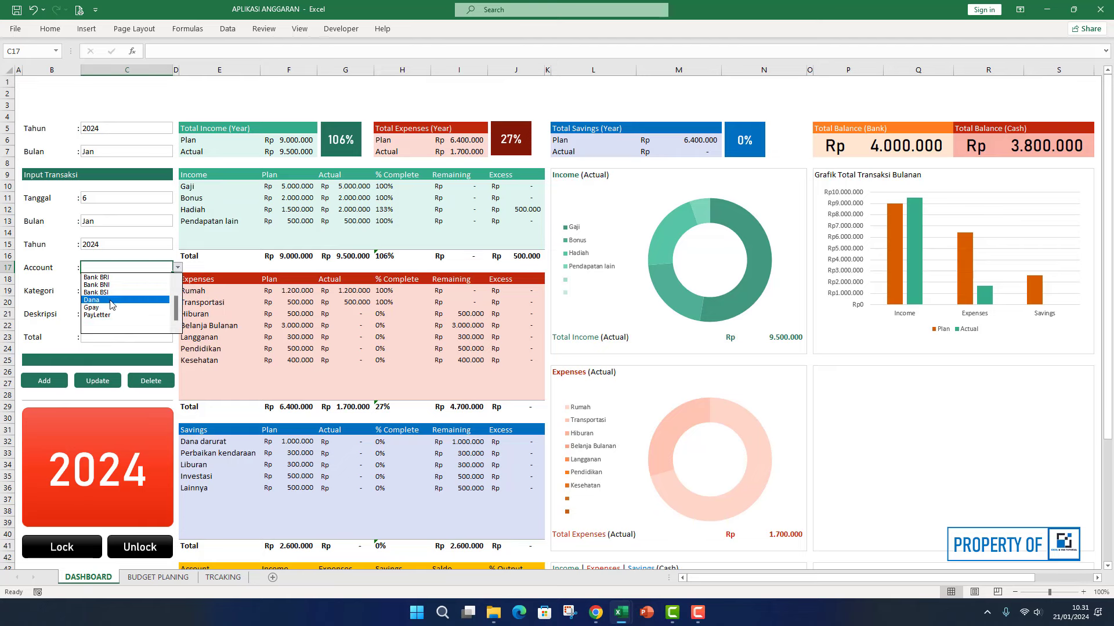
scroll(177, 309, "up", 2)
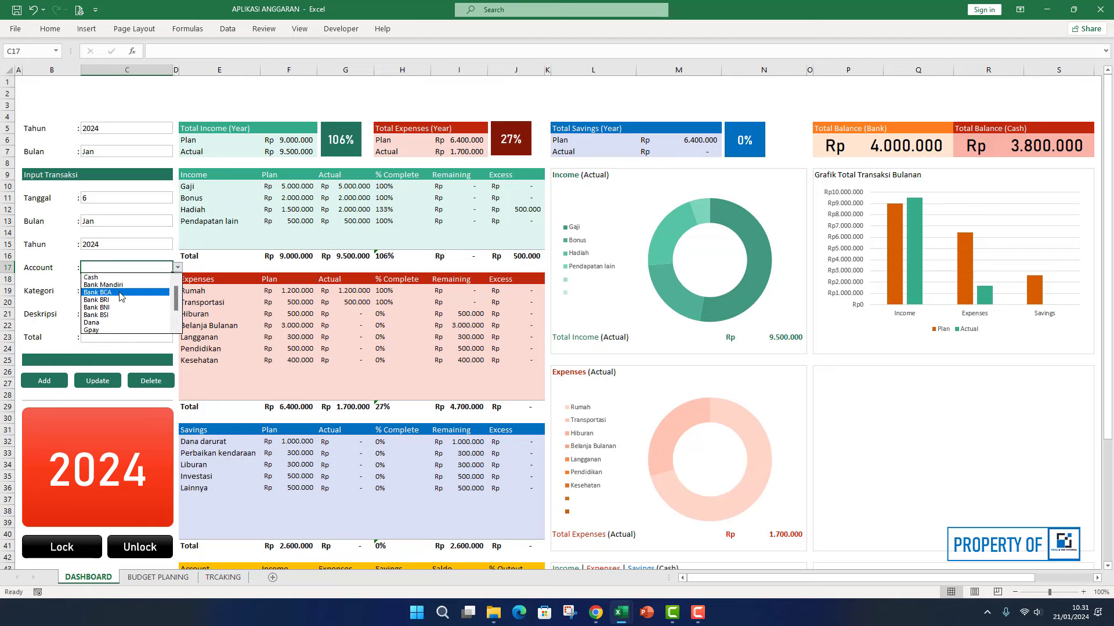
left_click(116, 277)
- Choose Savings as the Kategori of the new transaction
left_click(172, 290)
left_click(178, 291)
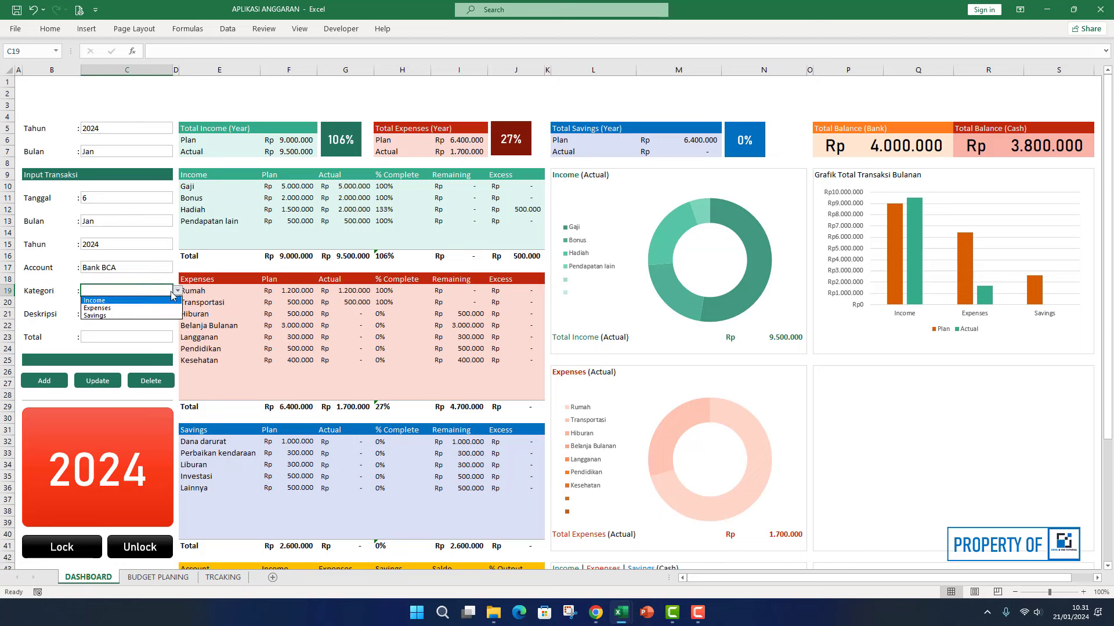
left_click(104, 315)
left_click(105, 321)
- Set the transaction's Deskripsi to Dana darurat and enter 800000 as its Total
left_click(147, 315)
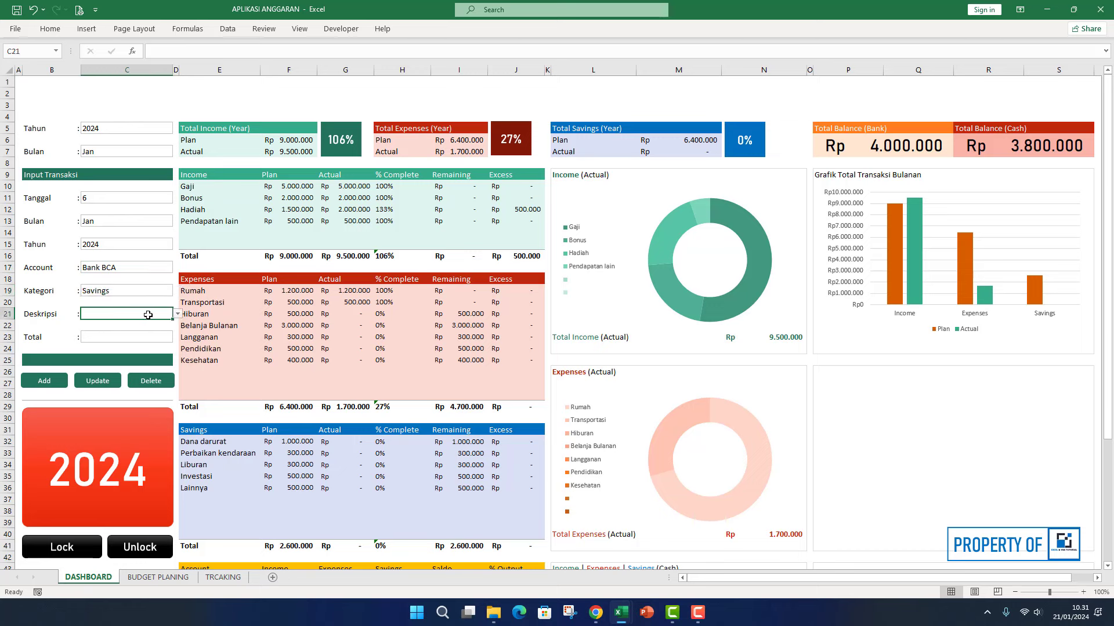
left_click(177, 314)
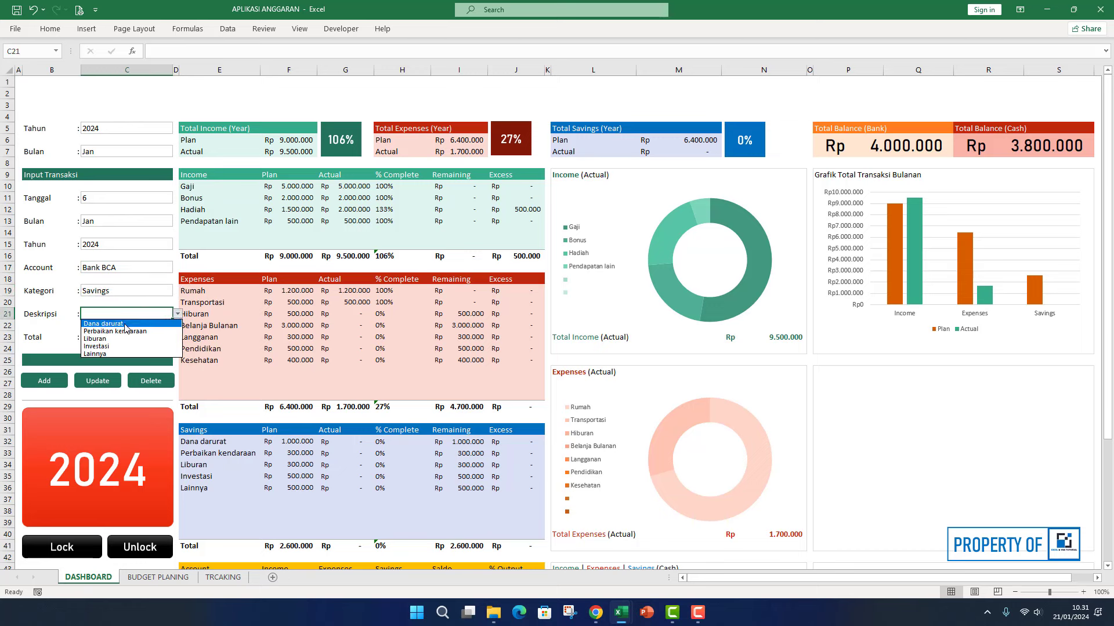
left_click(104, 324)
left_click(119, 336)
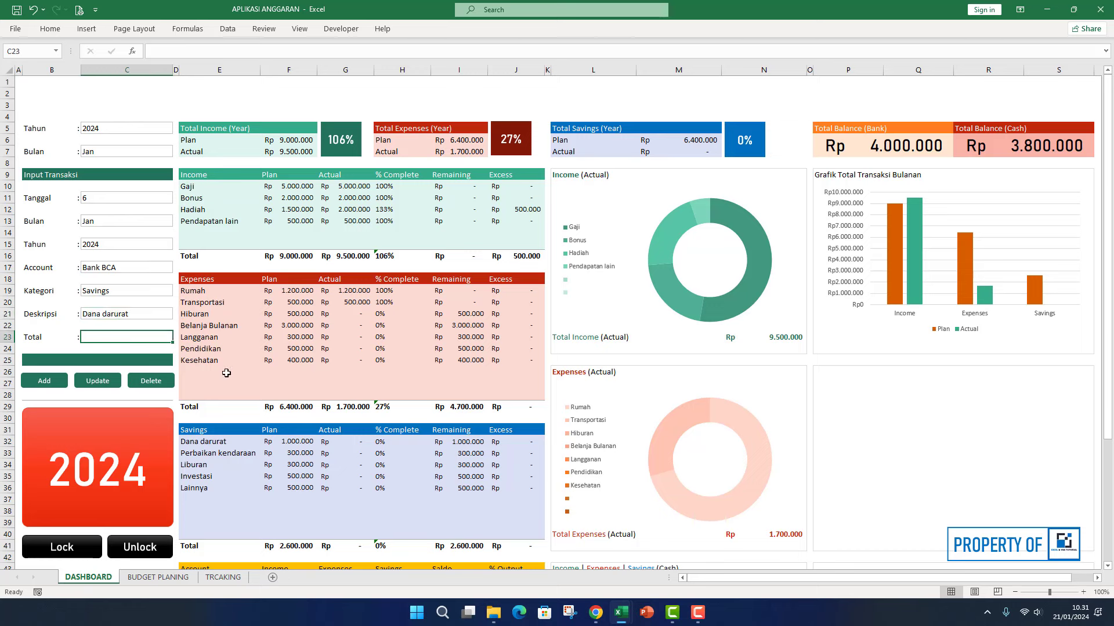
type("800000")
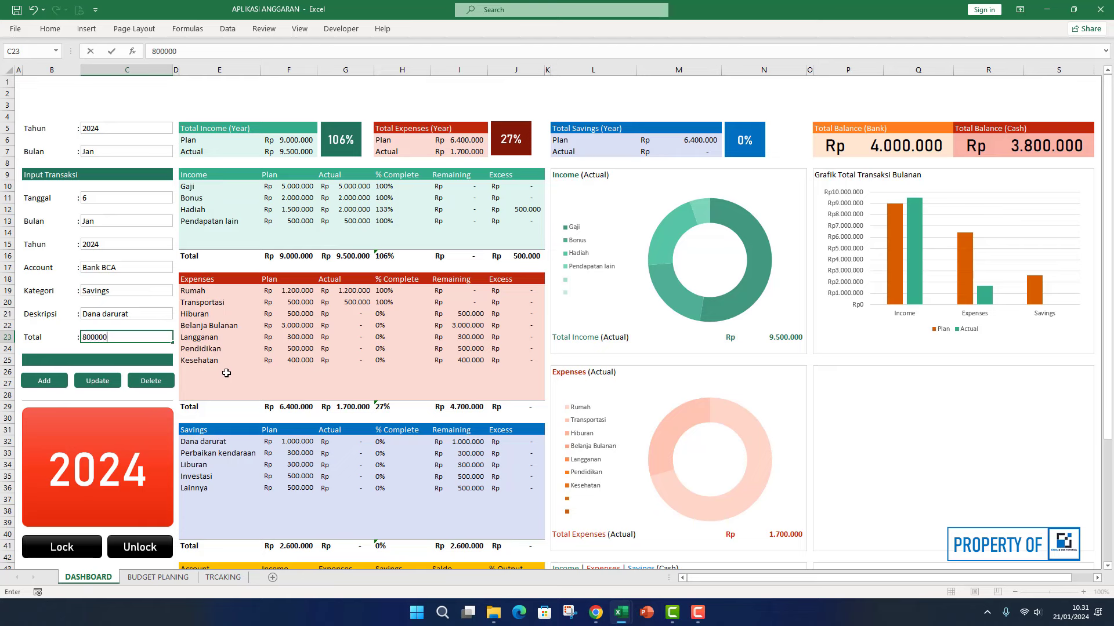
- Confirm 800000 as the total of the Bank BCA Dana darurat savings transaction and add the entry
key("Return")
left_click(51, 383)
left_click(583, 350)
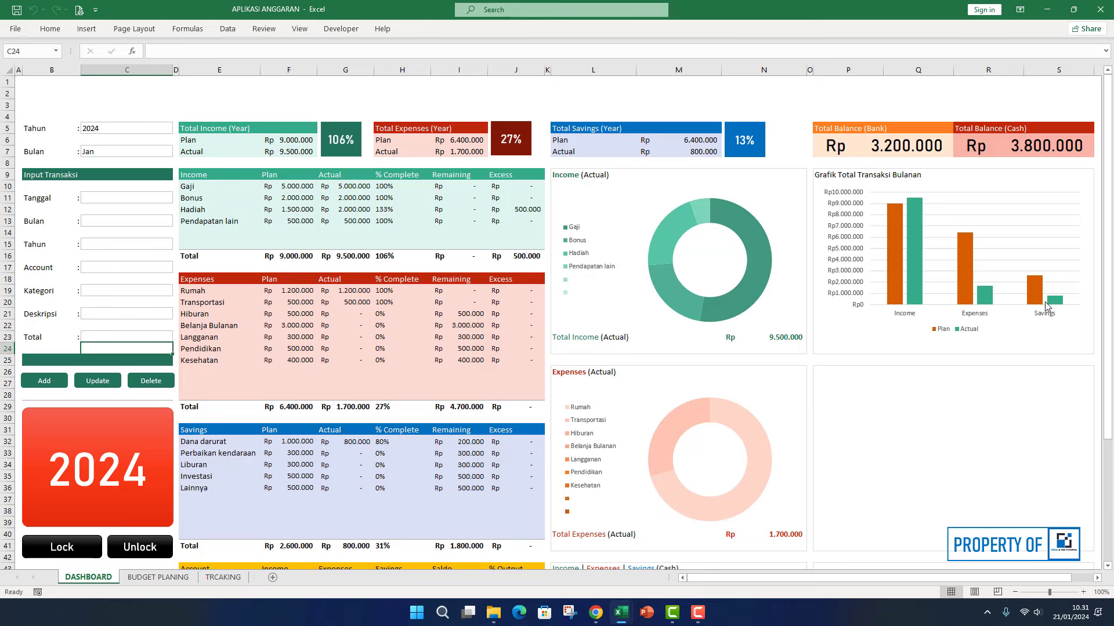
- Fill in the new transaction's Tanggal as 8, Bulan as Jan and Tahun as 2024
left_click(140, 198)
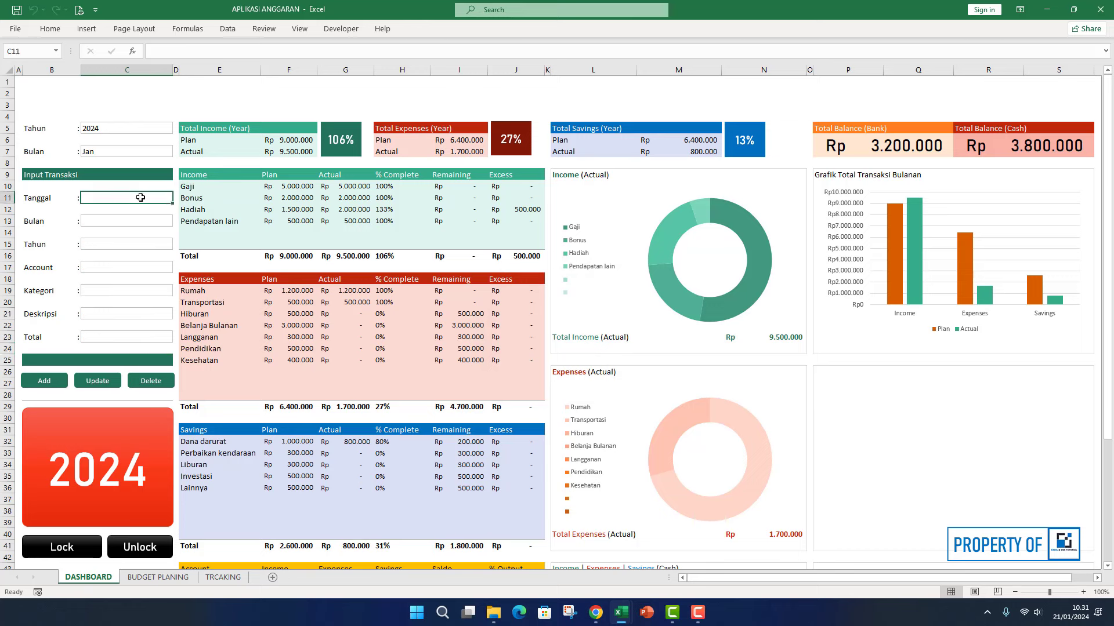
type("8")
key("Return")
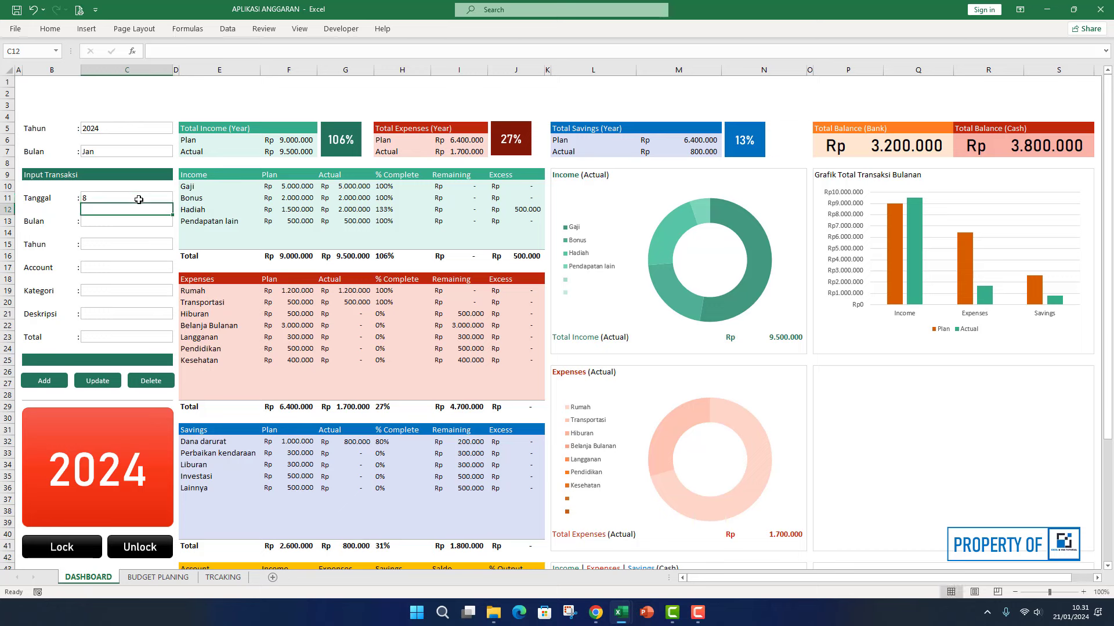
left_click(129, 221)
left_click(178, 221)
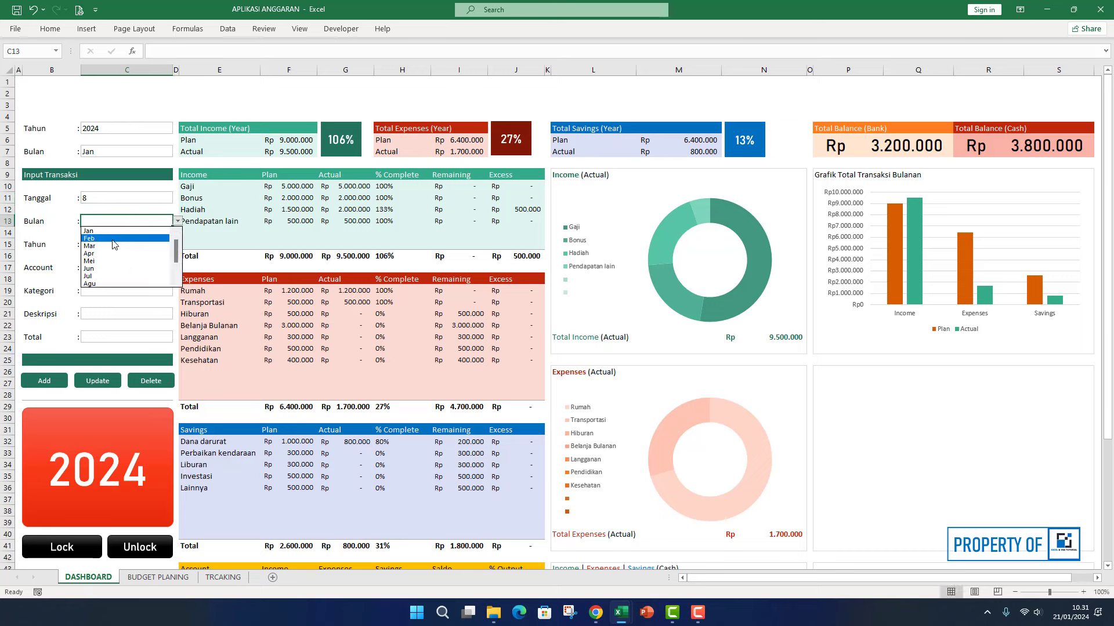
left_click(112, 232)
left_click(157, 246)
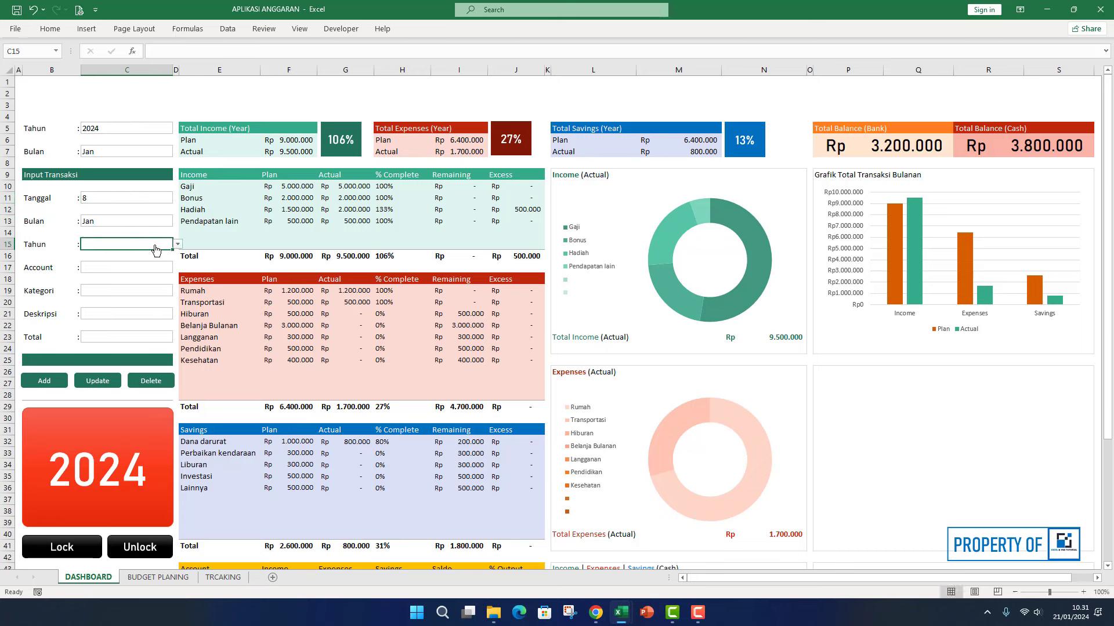
left_click(177, 244)
left_click(113, 256)
- Review the account balances and set the transaction's Account to Dana
left_click(146, 268)
left_click(178, 268)
scroll(176, 307, "down", 2)
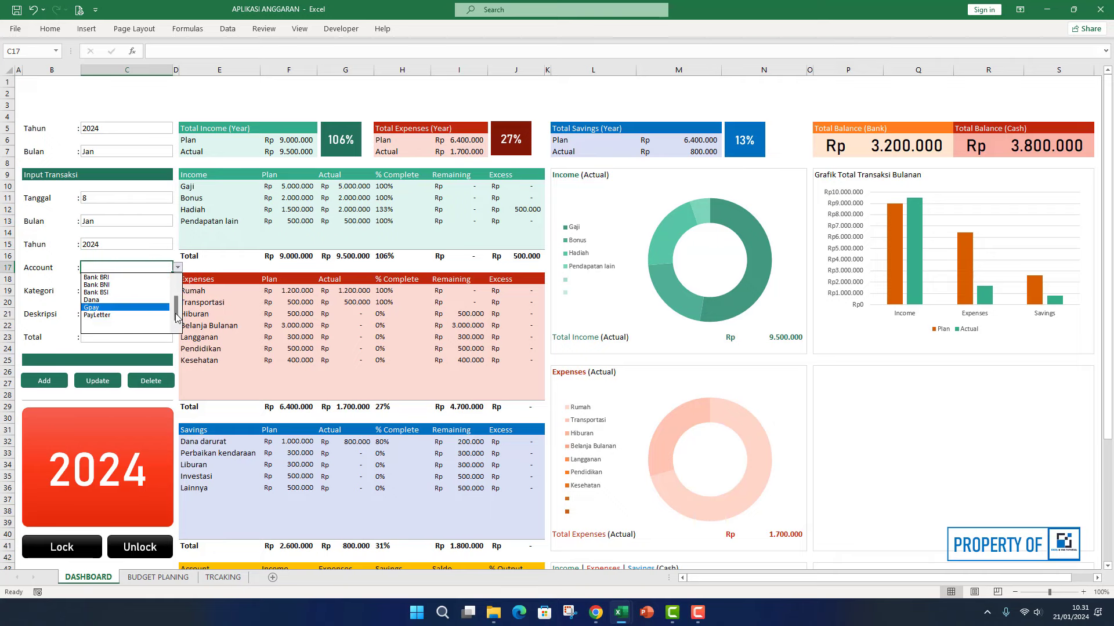
scroll(289, 384, "down", 3)
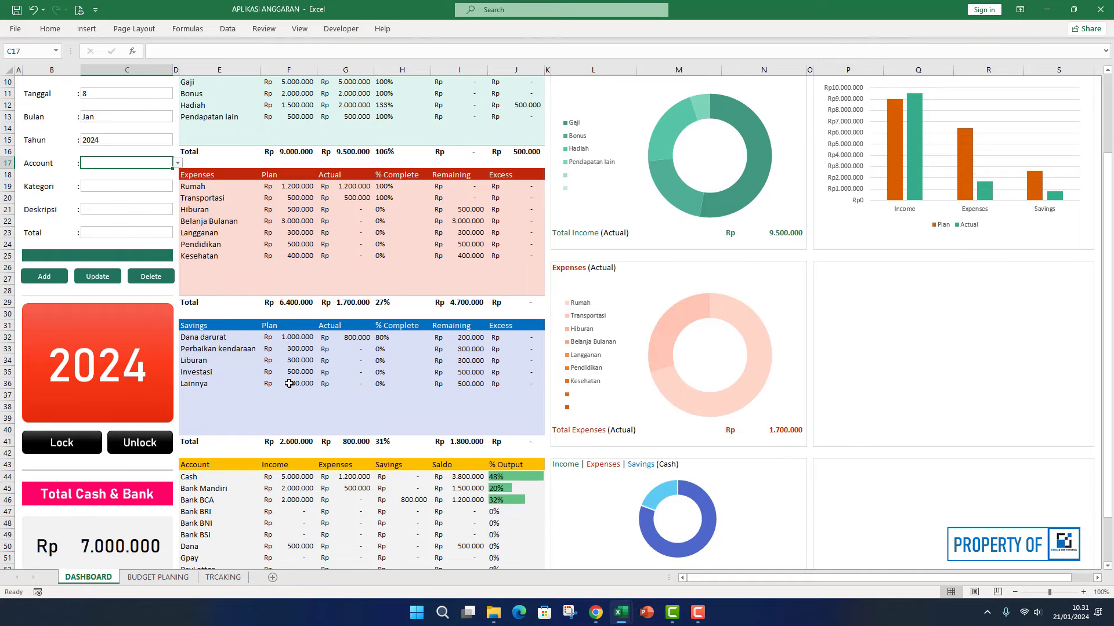
scroll(289, 383, "down", 1)
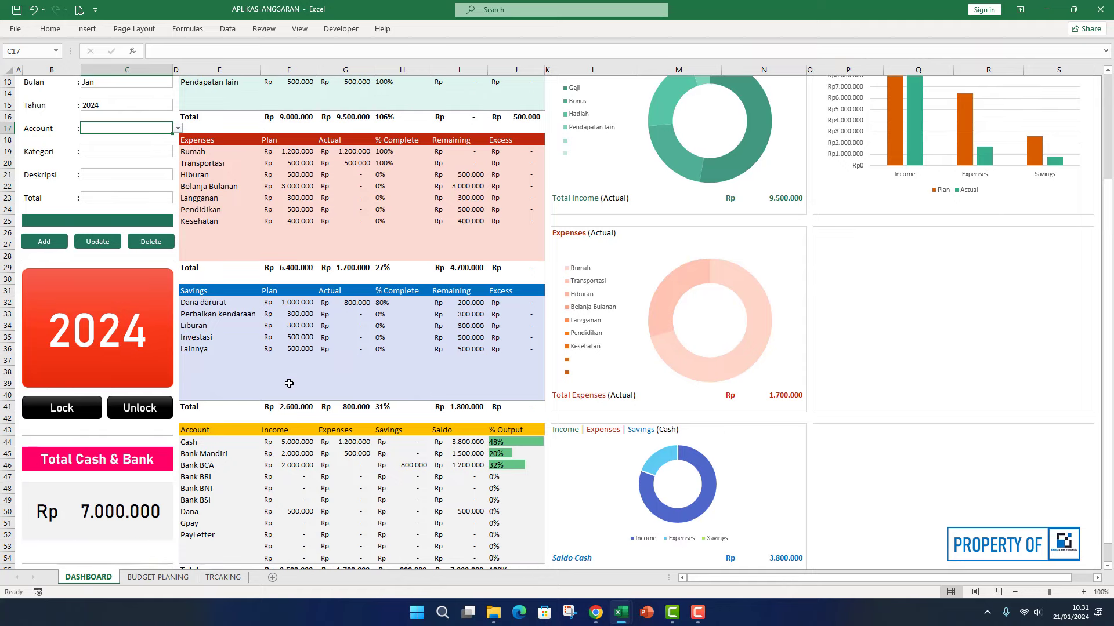
scroll(289, 384, "up", 4)
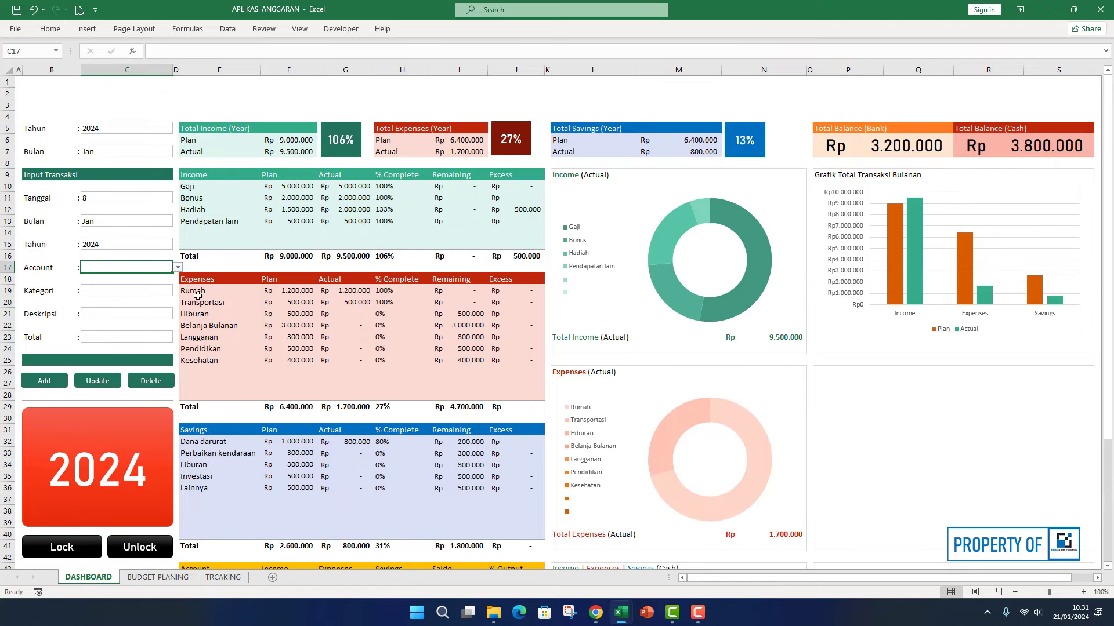
left_click(177, 267)
left_click(98, 300)
- Set the transaction's Kategori to Savings and its Deskripsi to Liburan
left_click(132, 291)
left_click(178, 291)
left_click(113, 316)
left_click(125, 315)
left_click(178, 313)
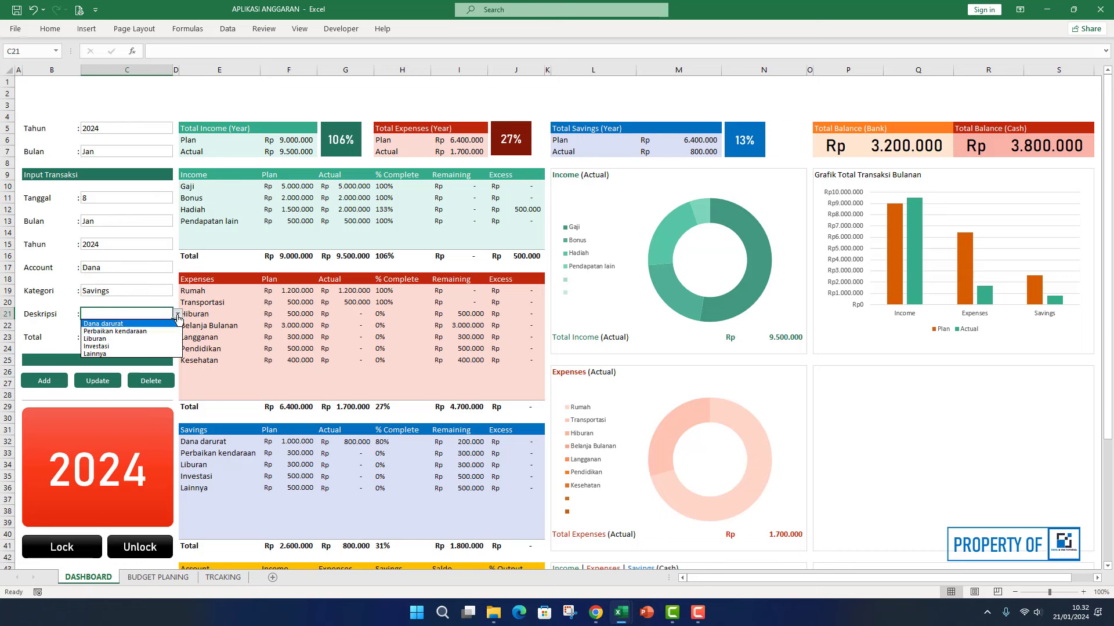
left_click(130, 342)
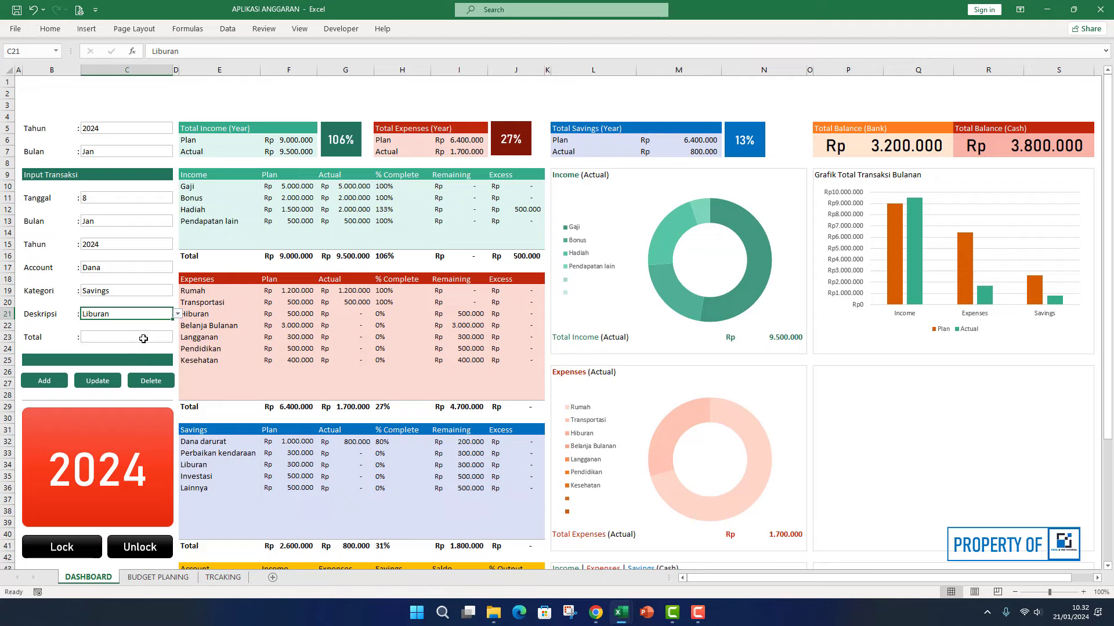
- Enter 300.000 as the Liburan transaction's total and add the entry
left_click(141, 339)
scroll(218, 357, "down", 2)
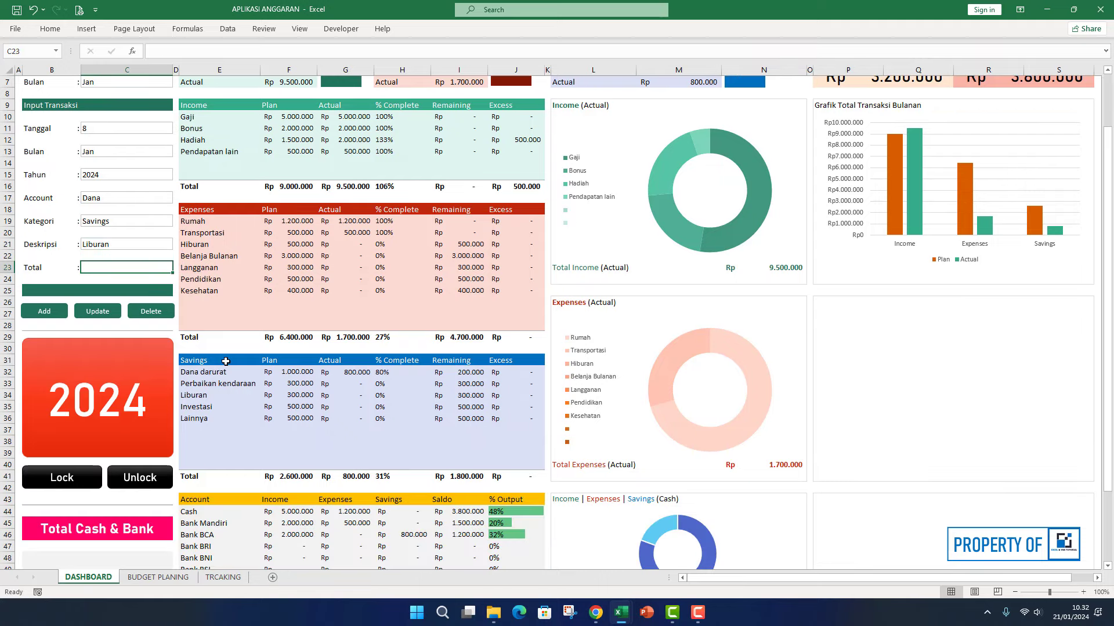
scroll(225, 359, "up", 1)
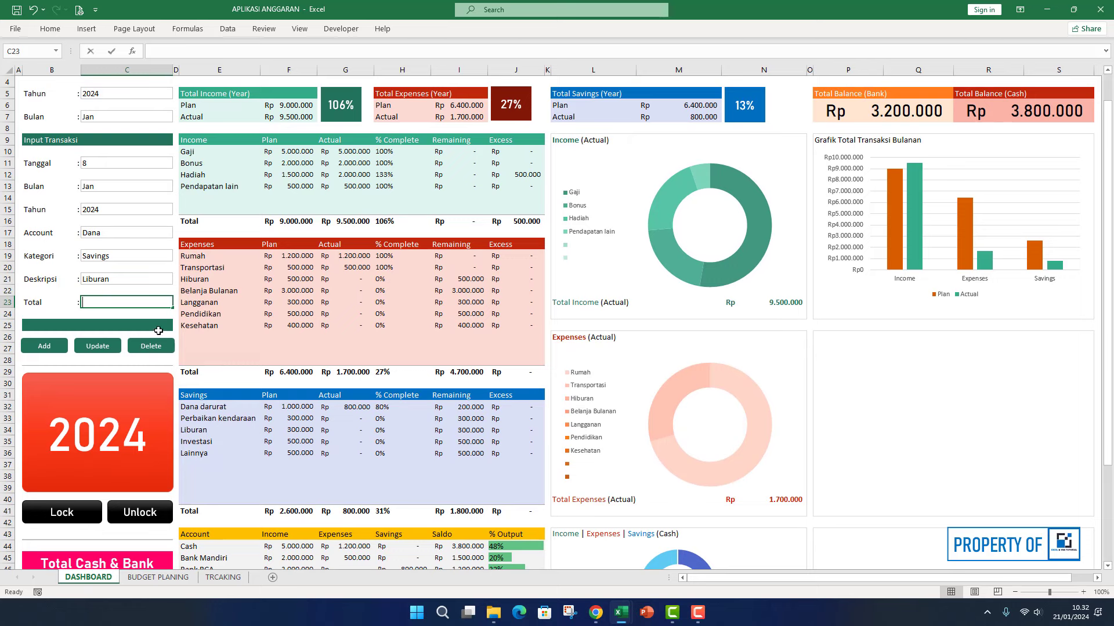
type("300.000")
key("Return")
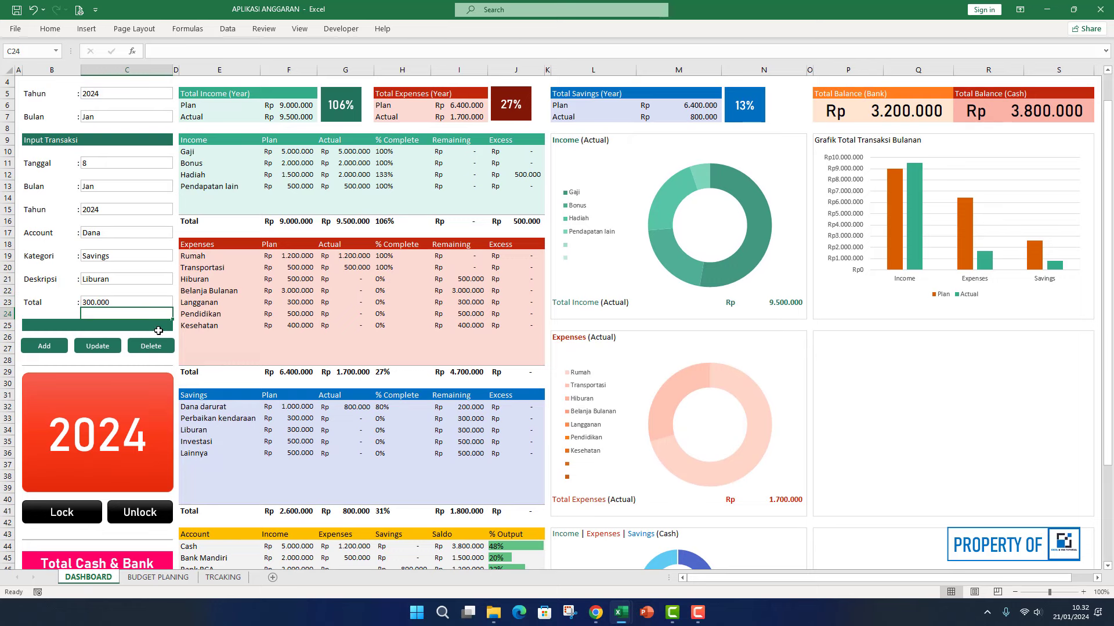
left_click(53, 350)
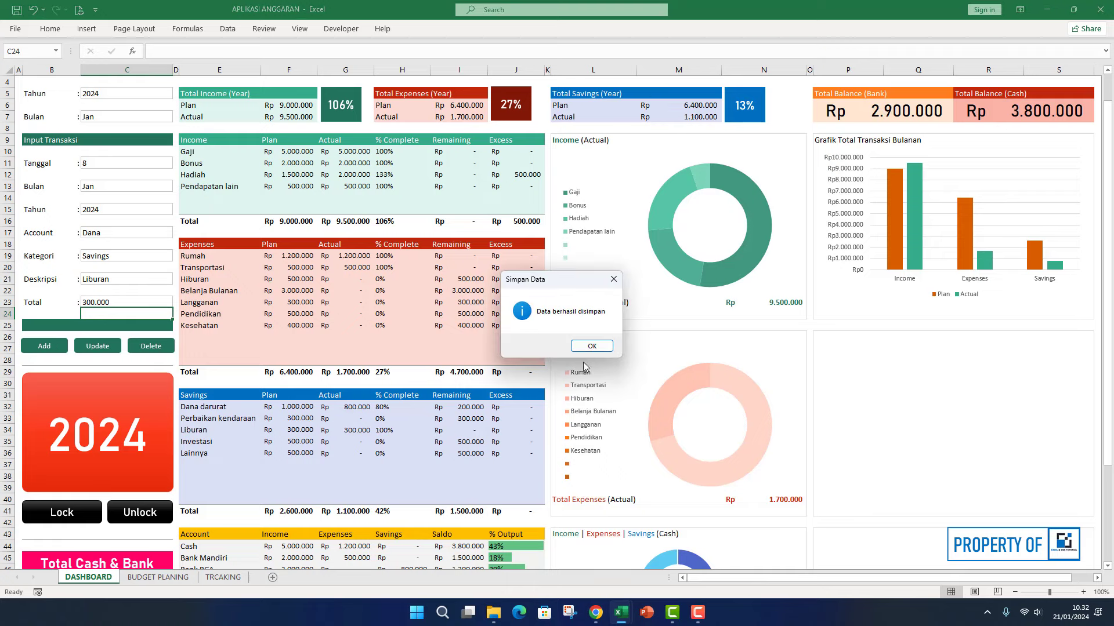
left_click(590, 347)
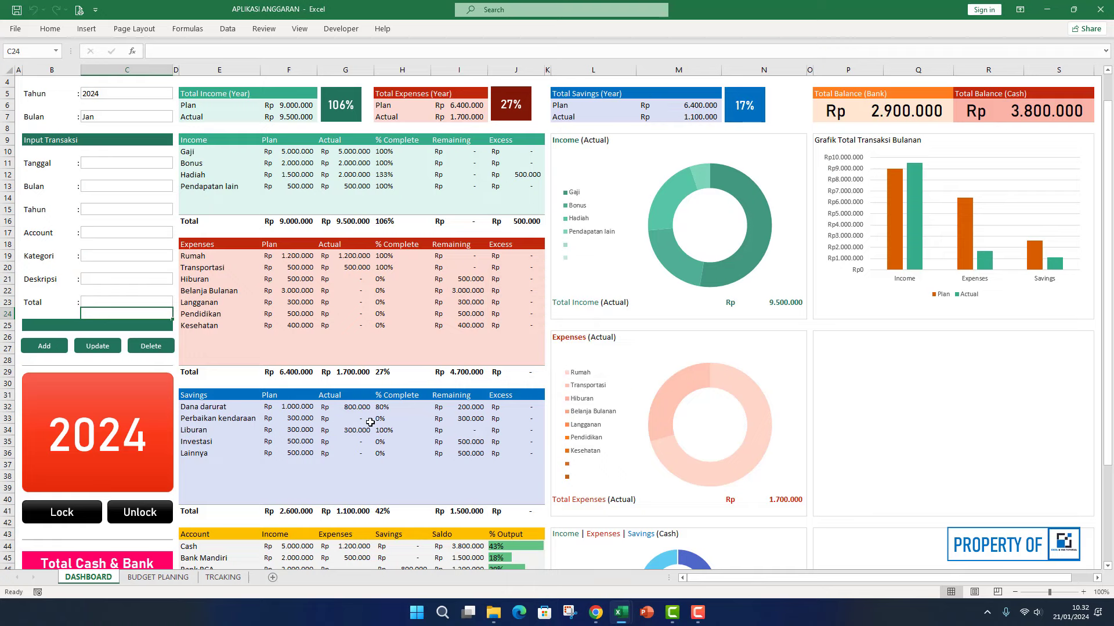
scroll(371, 427, "down", 4)
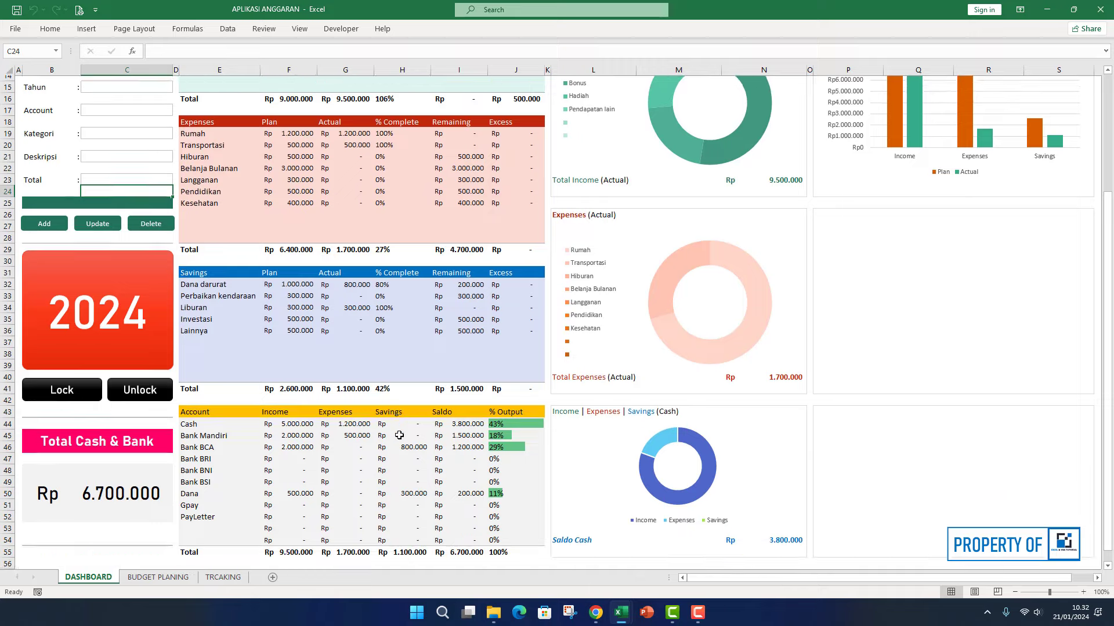
scroll(399, 435, "down", 1)
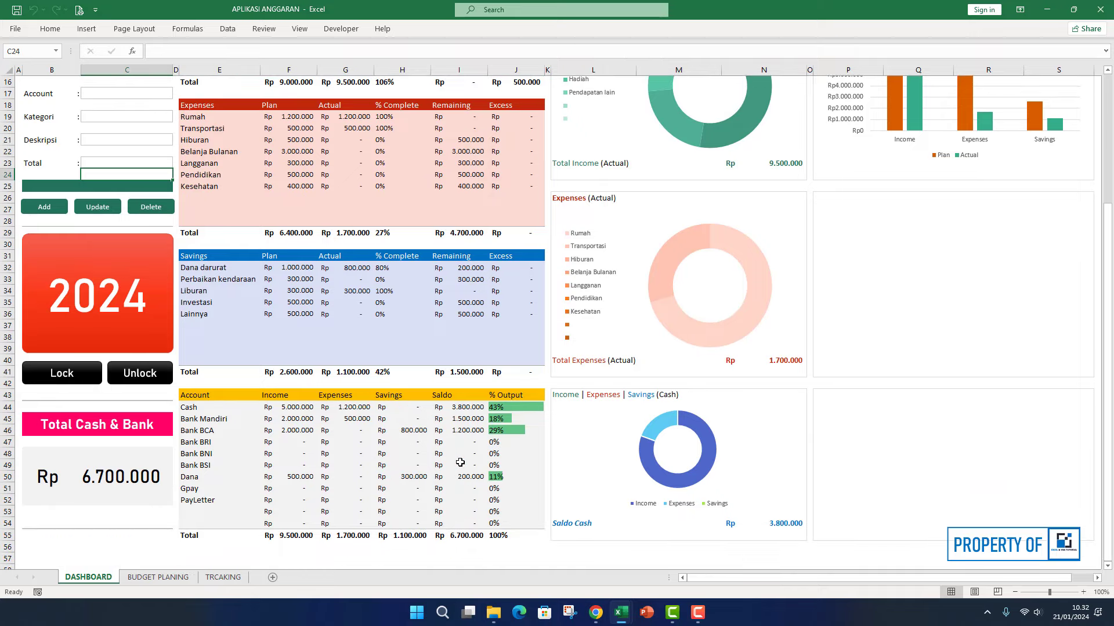
scroll(865, 253, "up", 2)
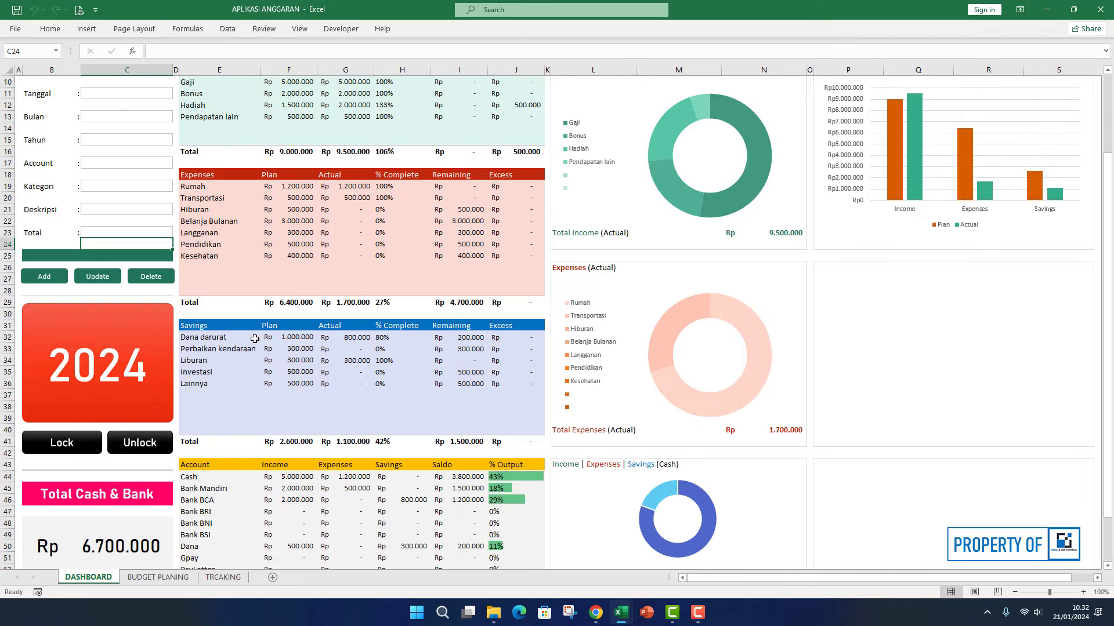
left_click(861, 279)
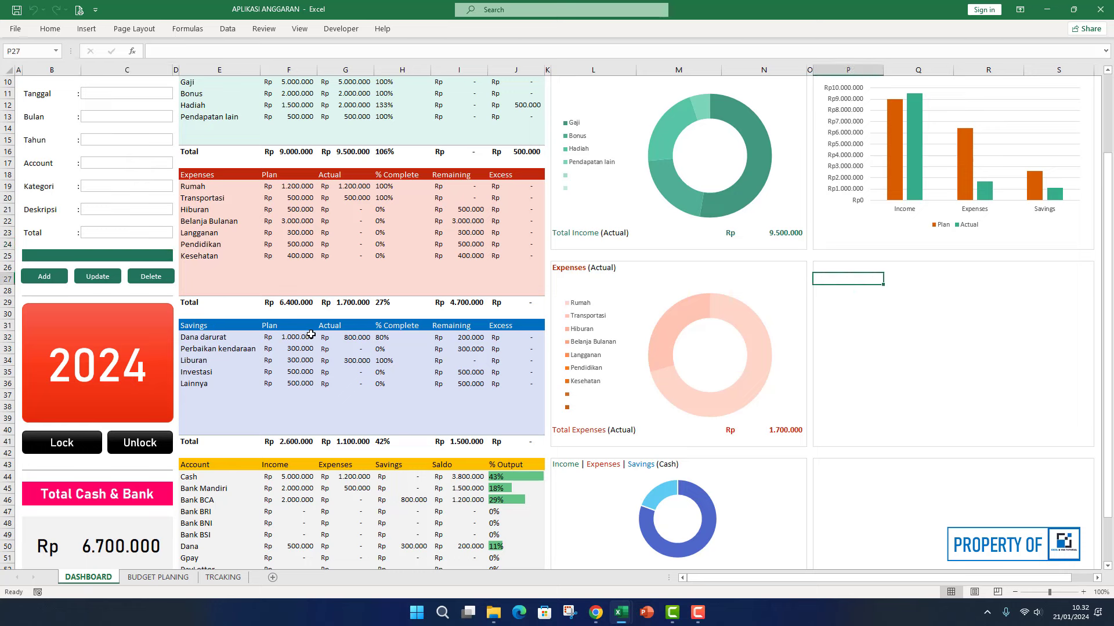
left_click_drag(346, 337, 340, 429)
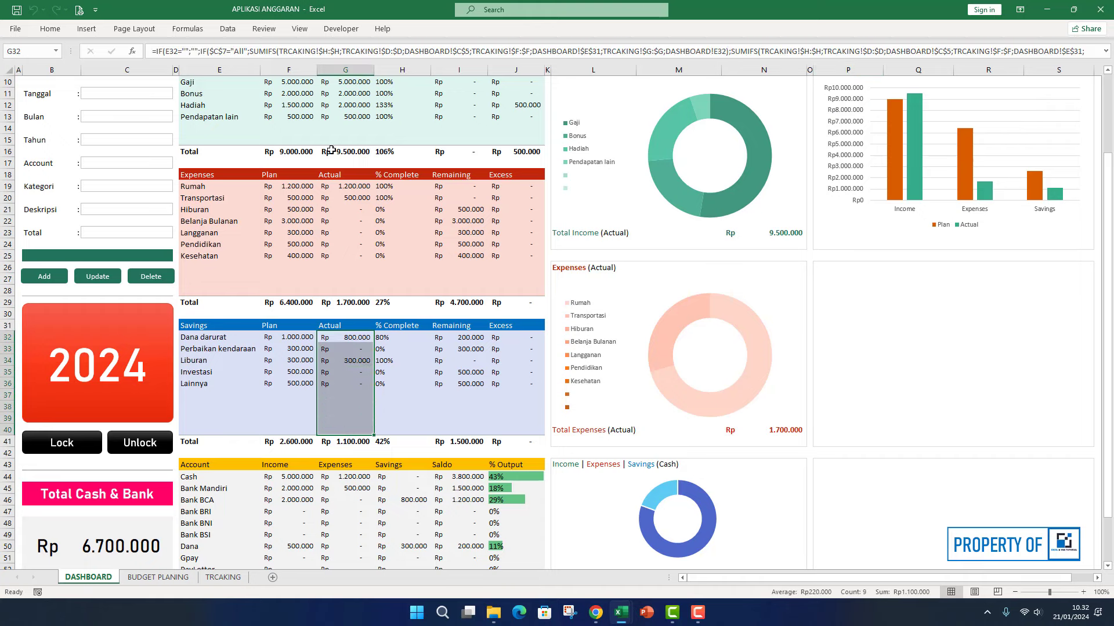
left_click(88, 30)
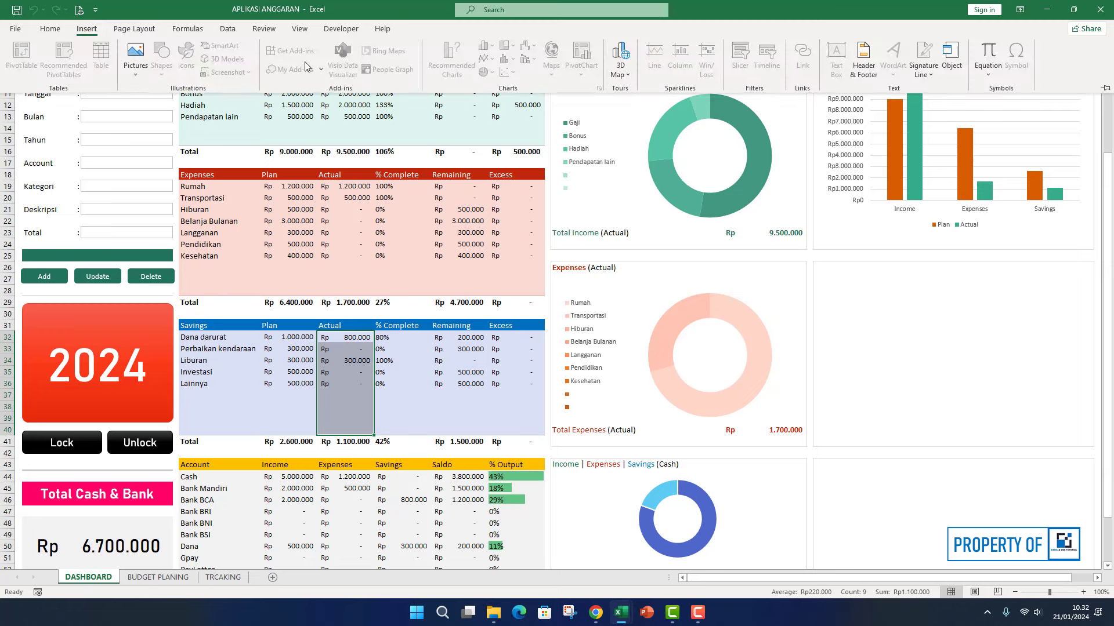
left_click(385, 385)
left_click(385, 385)
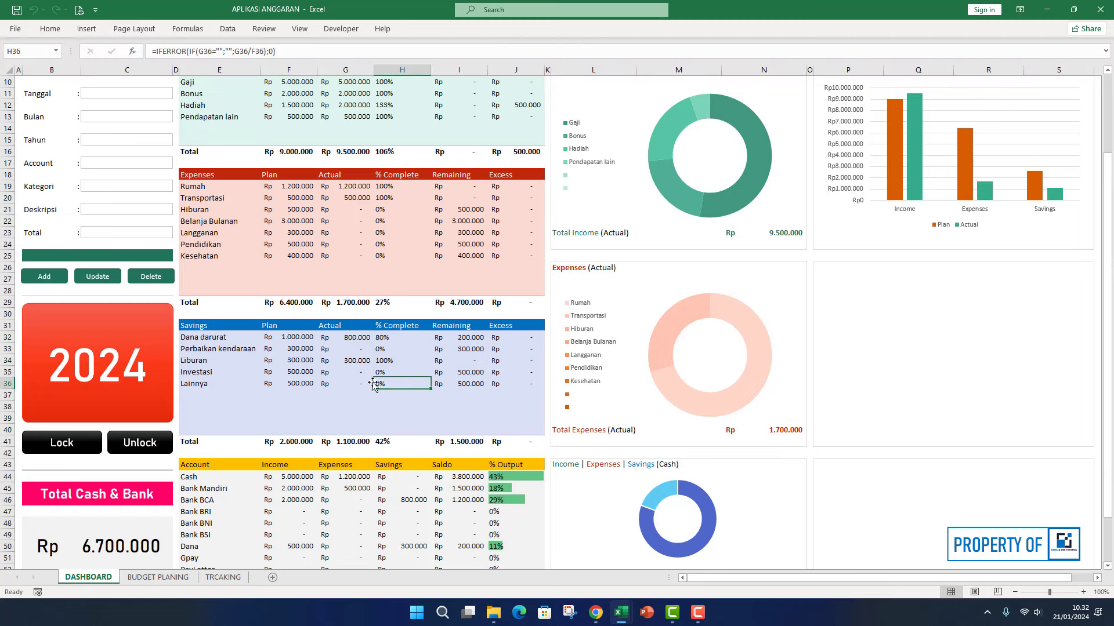
- Unprotect the DASHBOARD sheet so that charts can be inserted
left_click(271, 30)
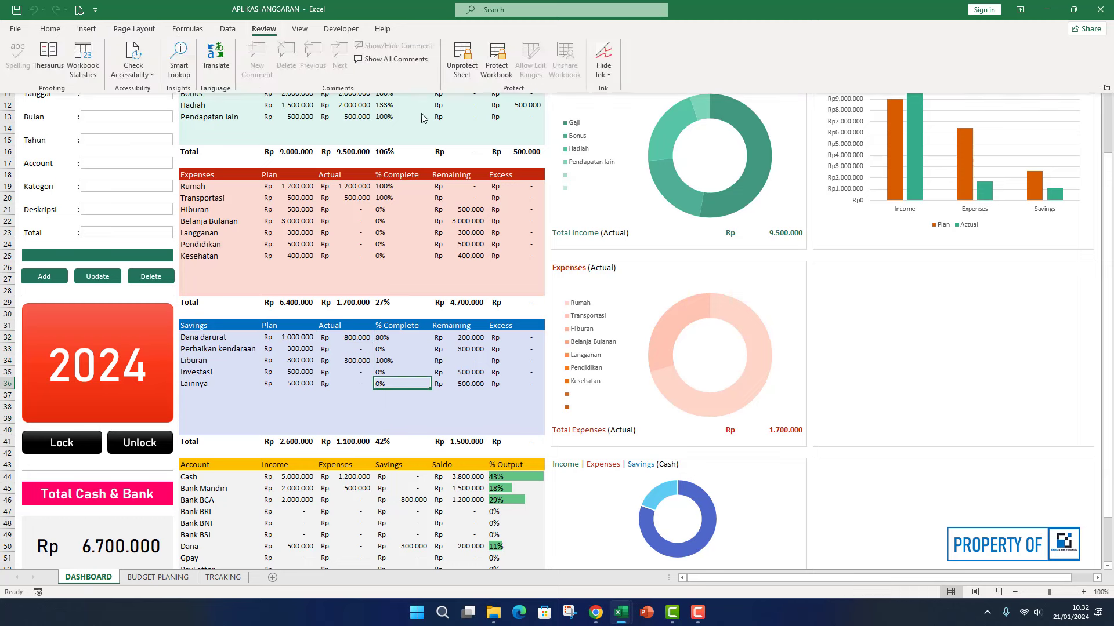
left_click(332, 346)
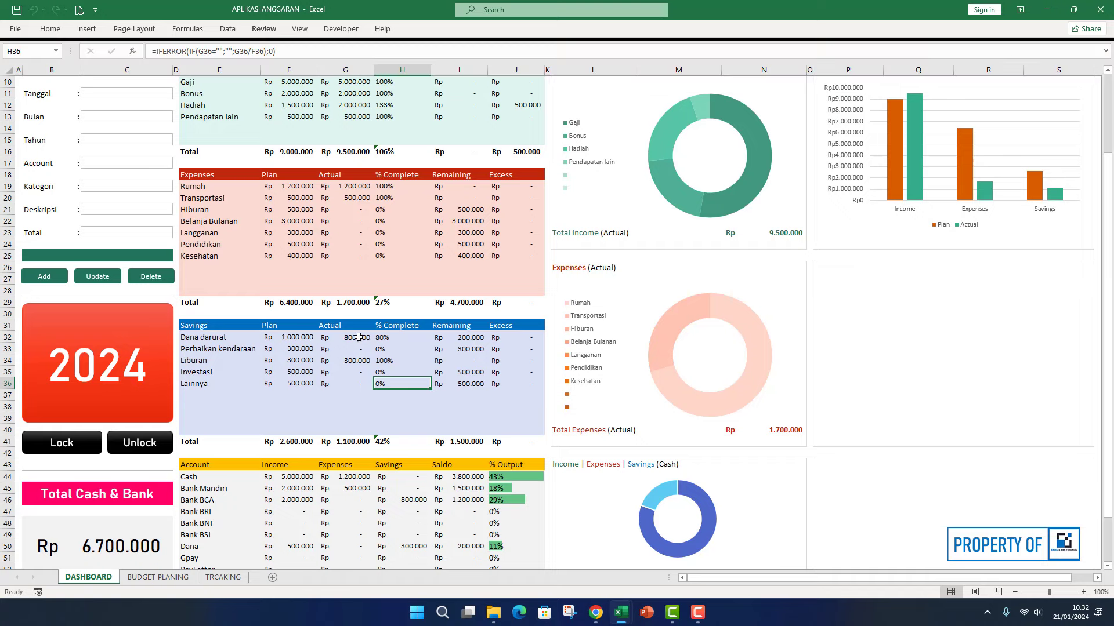
- Insert a doughnut chart from the Savings Actual range G32:G40 and place it in the empty panel beside the Expenses chart
left_click_drag(351, 336, 345, 432)
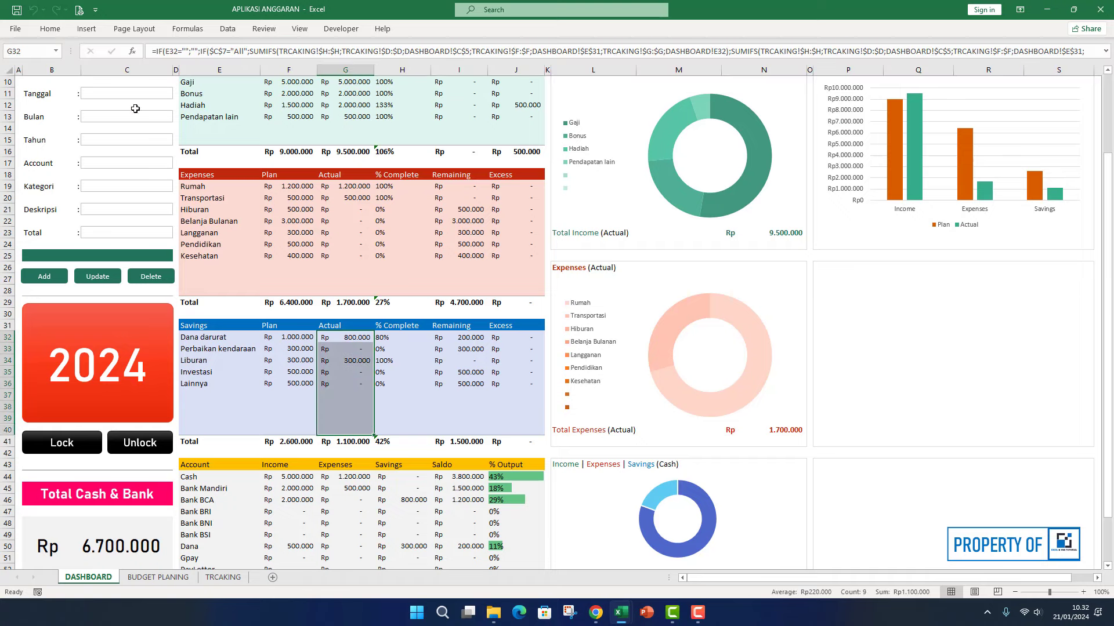
left_click(87, 28)
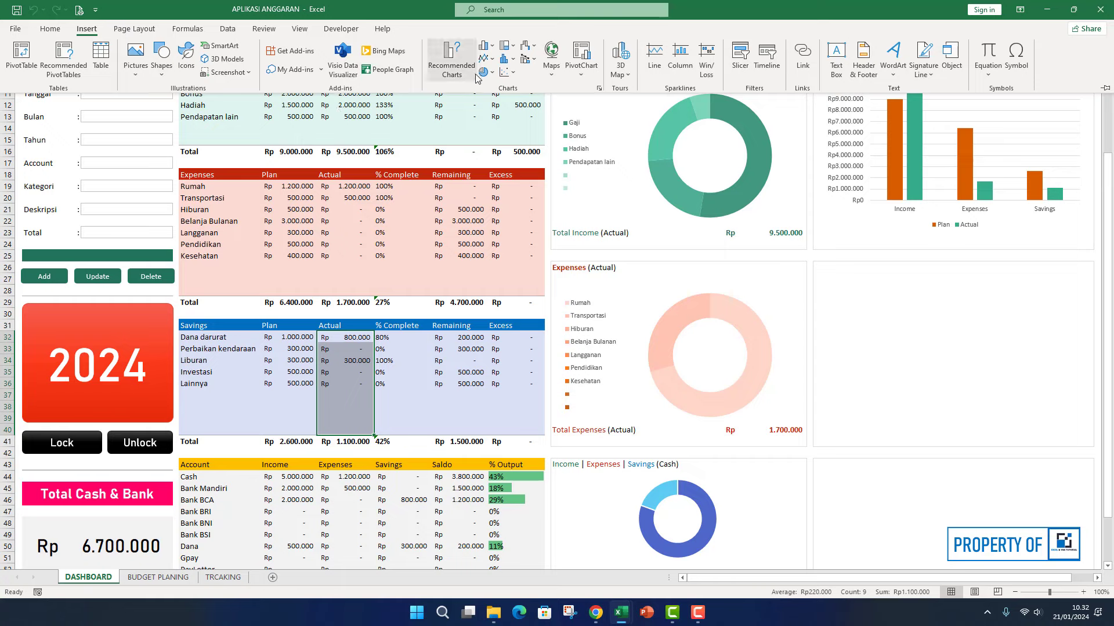
left_click(483, 73)
left_click(494, 223)
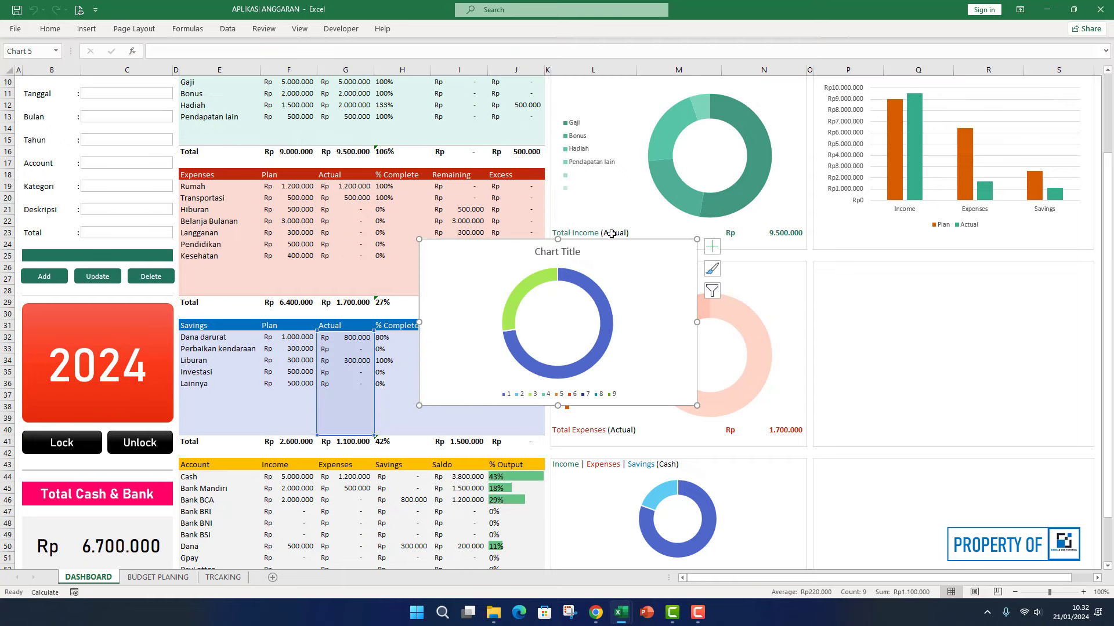
left_click_drag(656, 229, 976, 270)
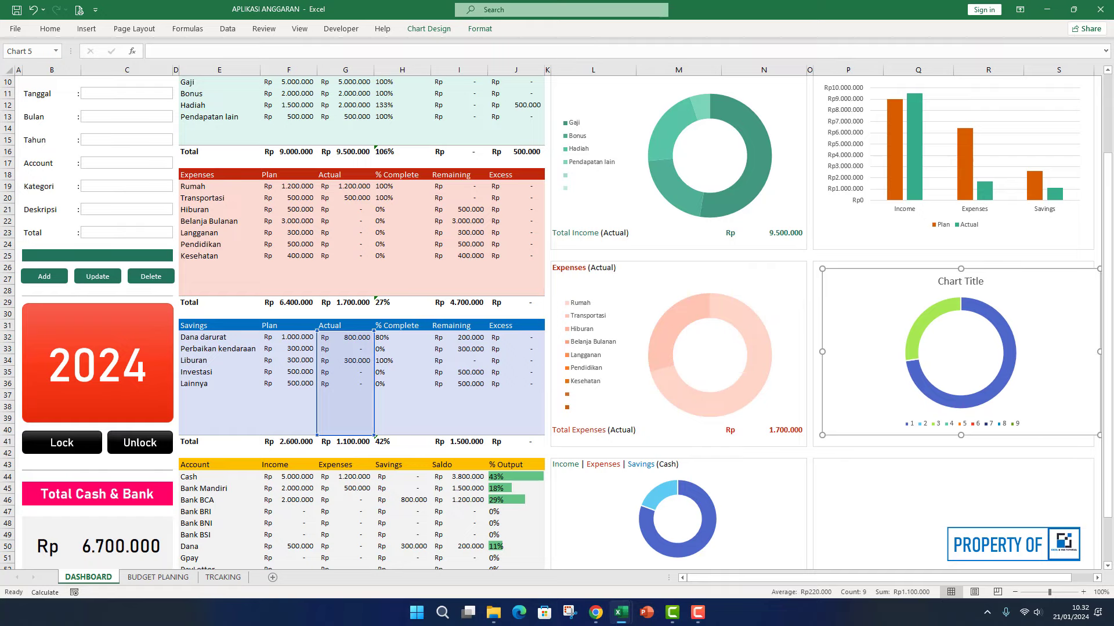
- Position the new savings doughnut chart's legend on the left side
left_click(1095, 580)
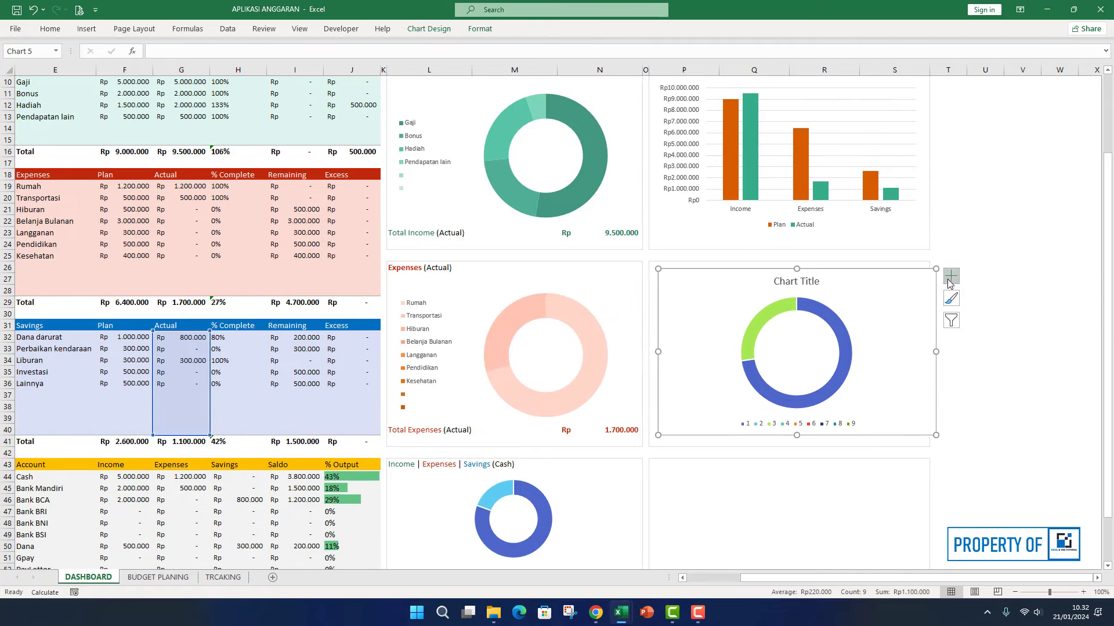
left_click(949, 281)
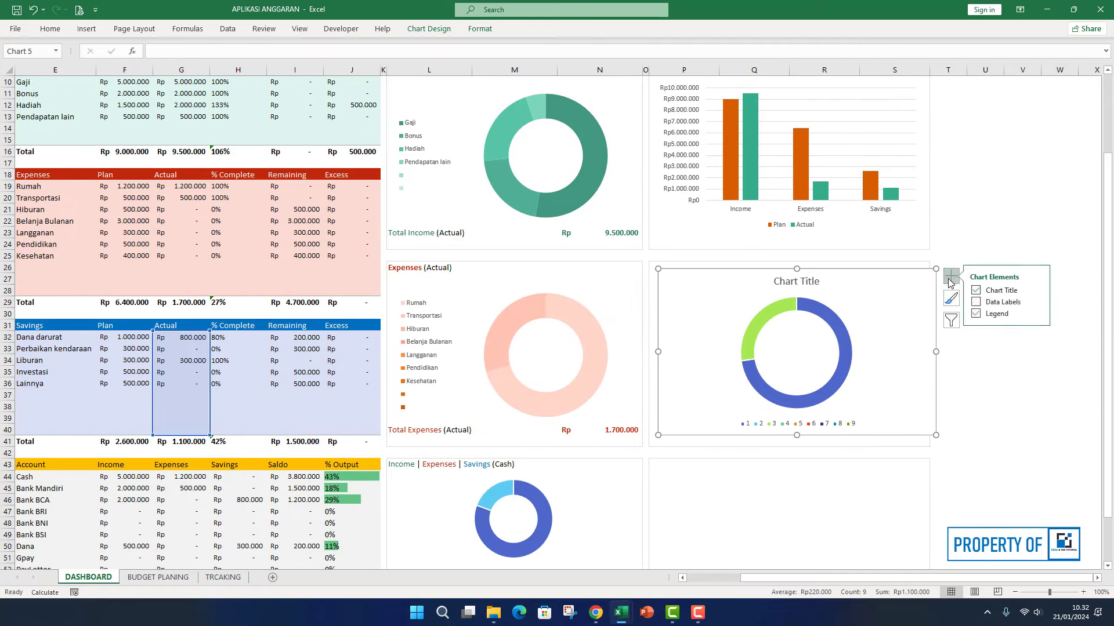
left_click(1040, 313)
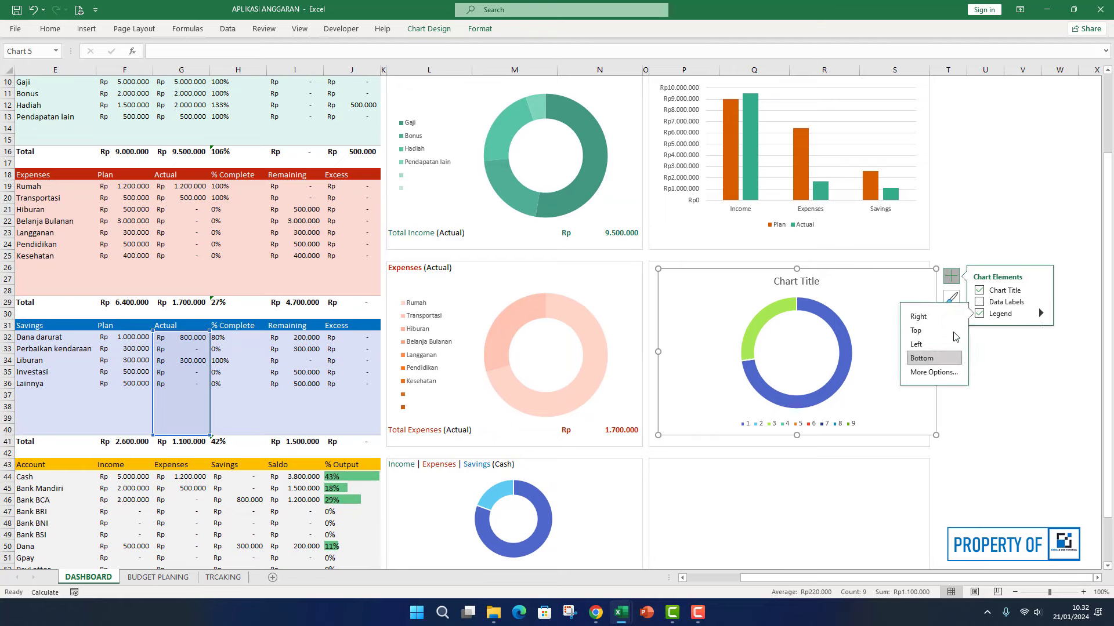
left_click(918, 346)
- Delete the savings chart's title and shorten the chart by raising its lower edge
left_click(791, 282)
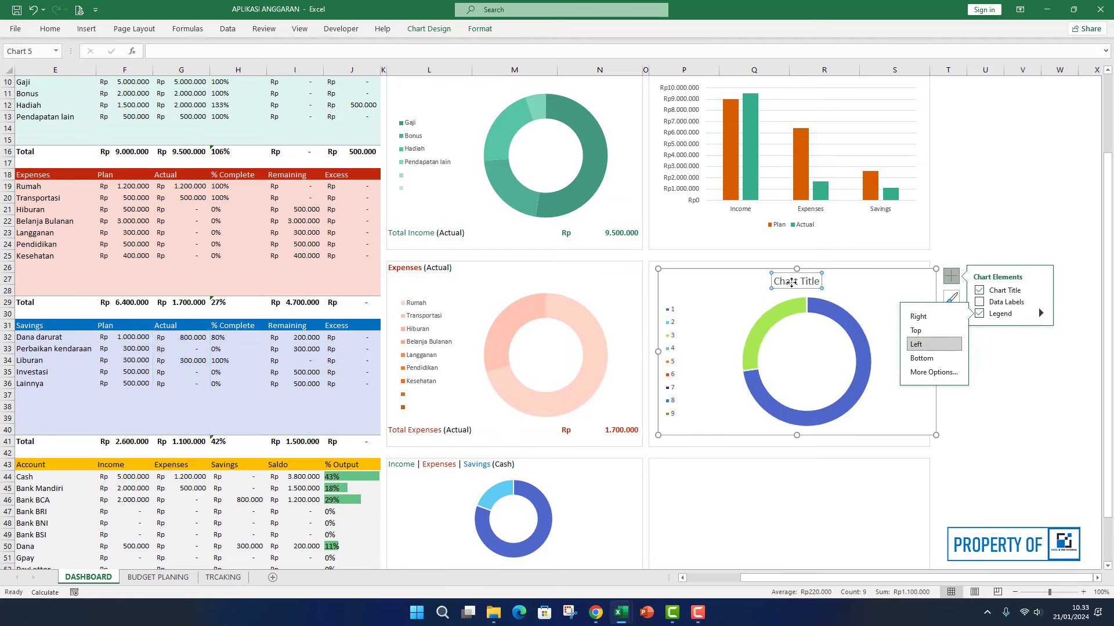
key("Delete")
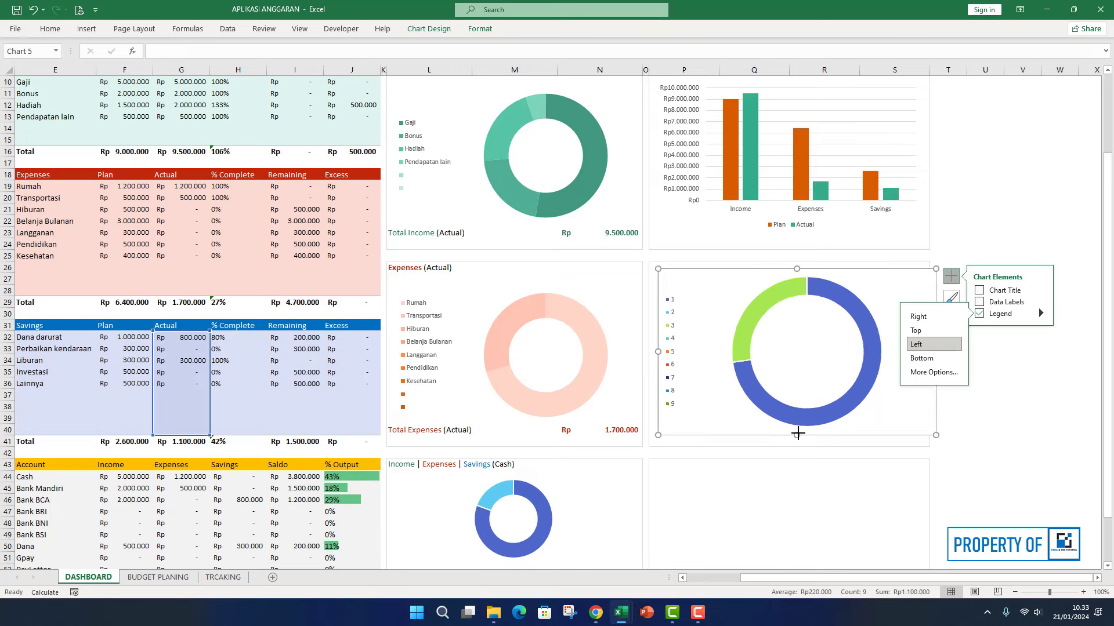
left_click_drag(797, 435, 796, 420)
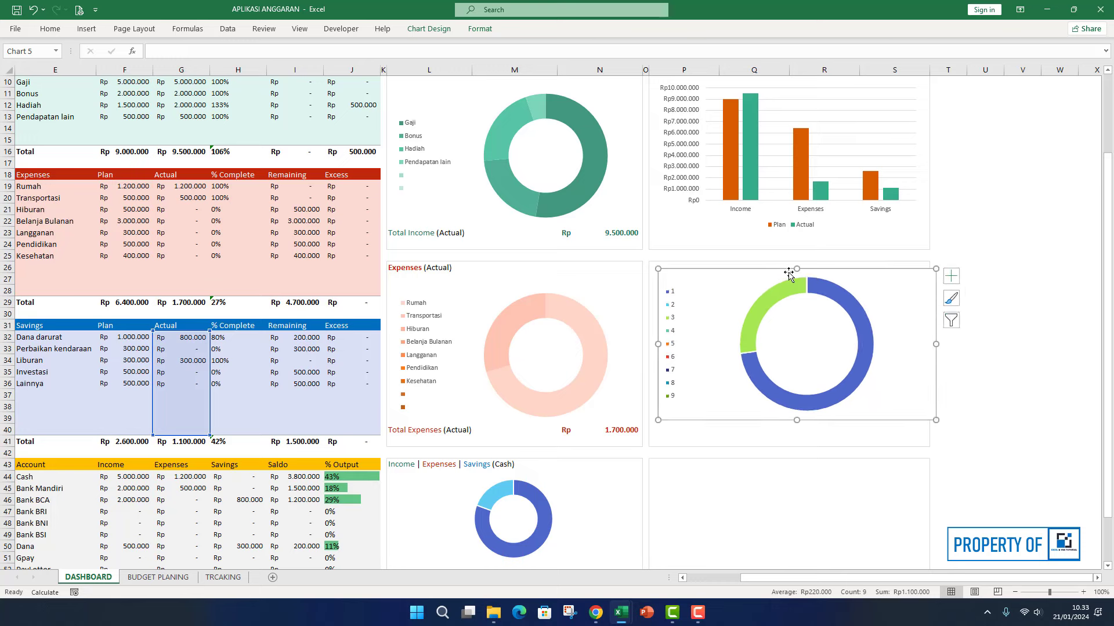
- Resize the savings doughnut chart by lowering its upper edge and adjusting its side edges to fit inside the panel
left_click_drag(793, 276, 792, 281)
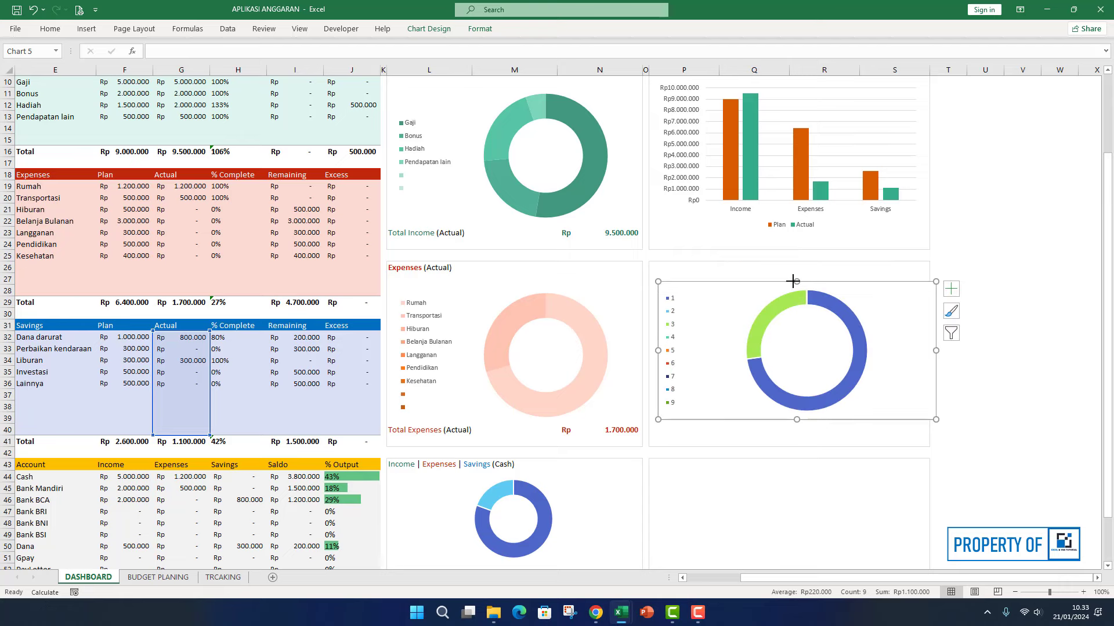
left_click_drag(797, 419, 797, 419)
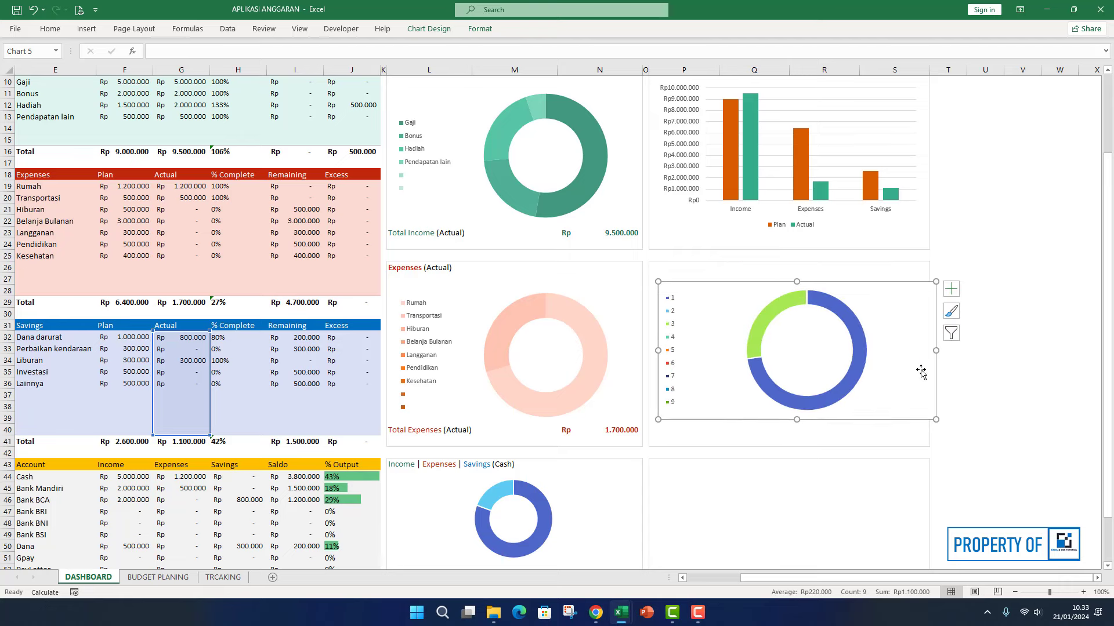
left_click_drag(934, 351, 926, 350)
left_click_drag(658, 350, 654, 350)
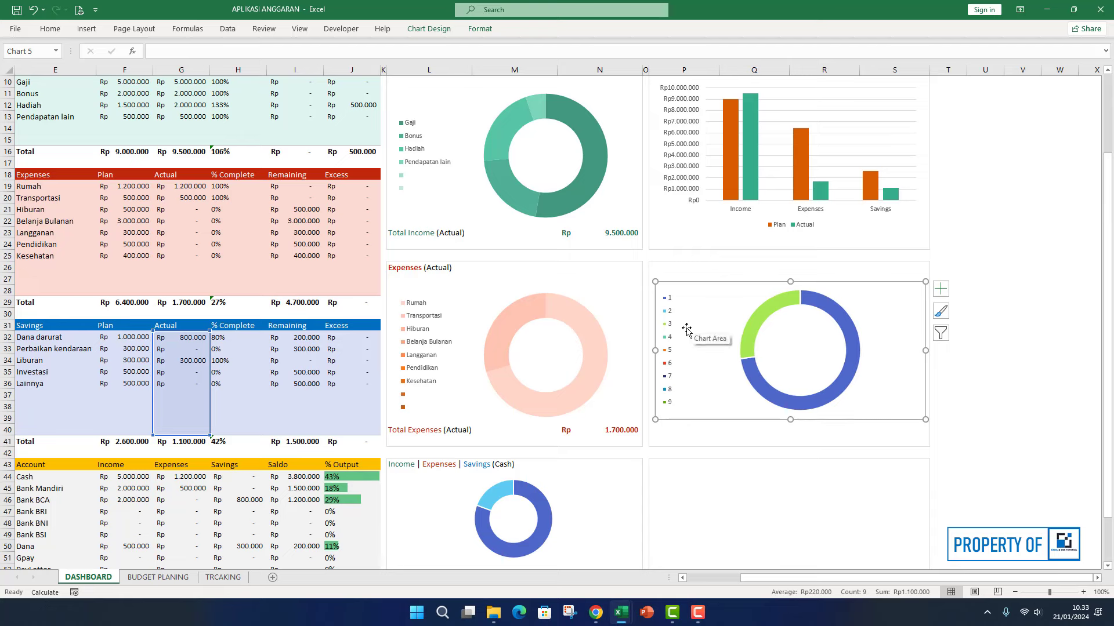
- Set the savings chart's category labels to the Savings item names in E32:E40
right_click(717, 325)
left_click(765, 422)
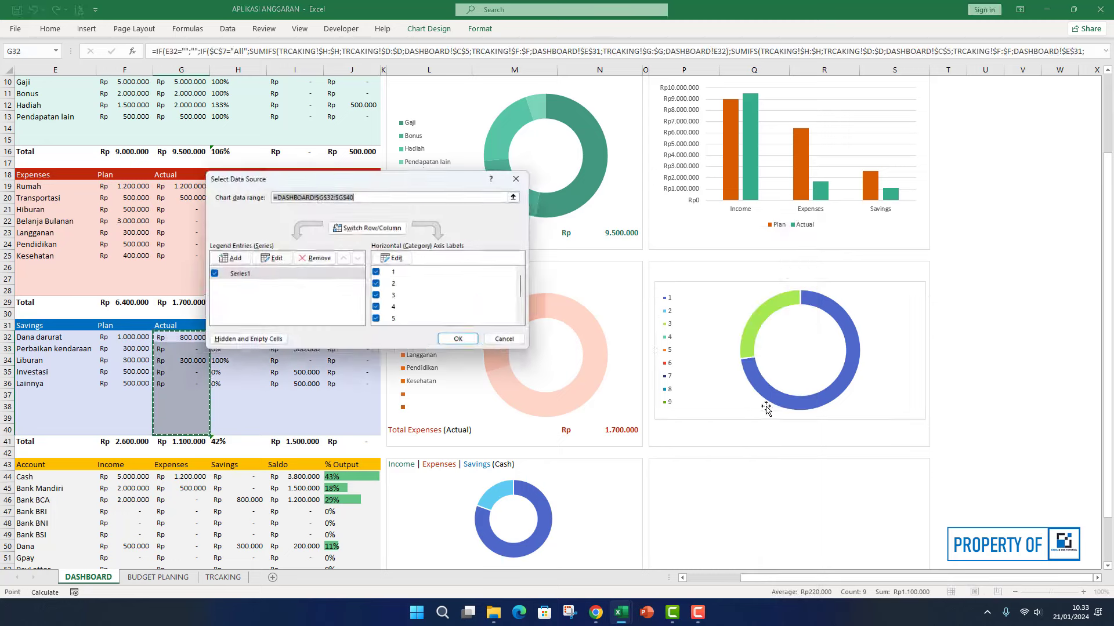
left_click(397, 261)
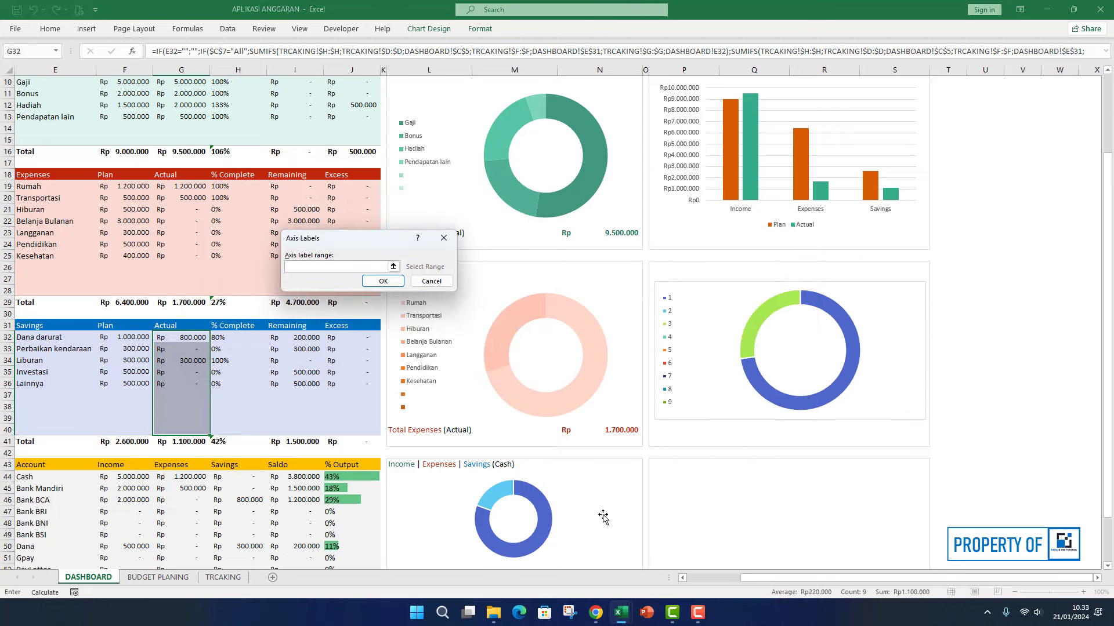
left_click_drag(761, 573, 708, 578)
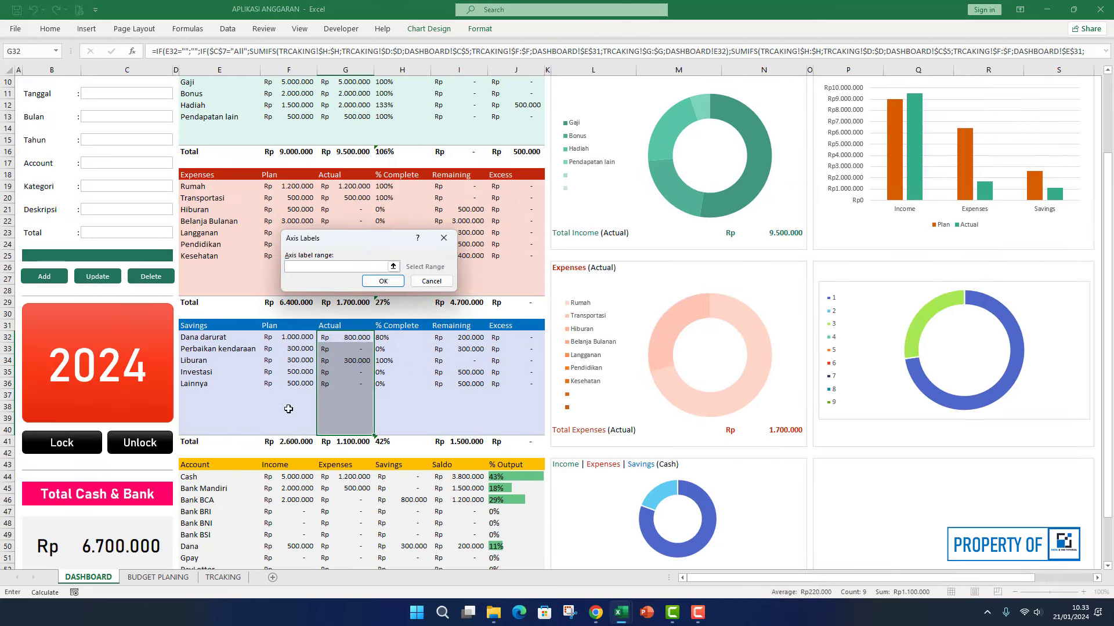
left_click_drag(213, 338, 200, 428)
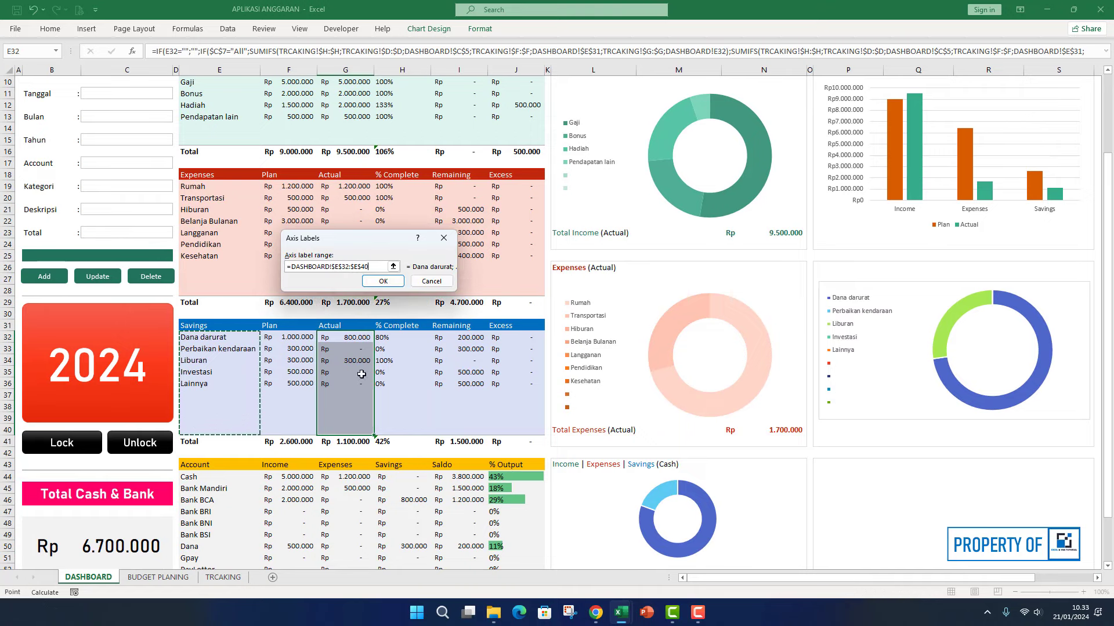
left_click(381, 281)
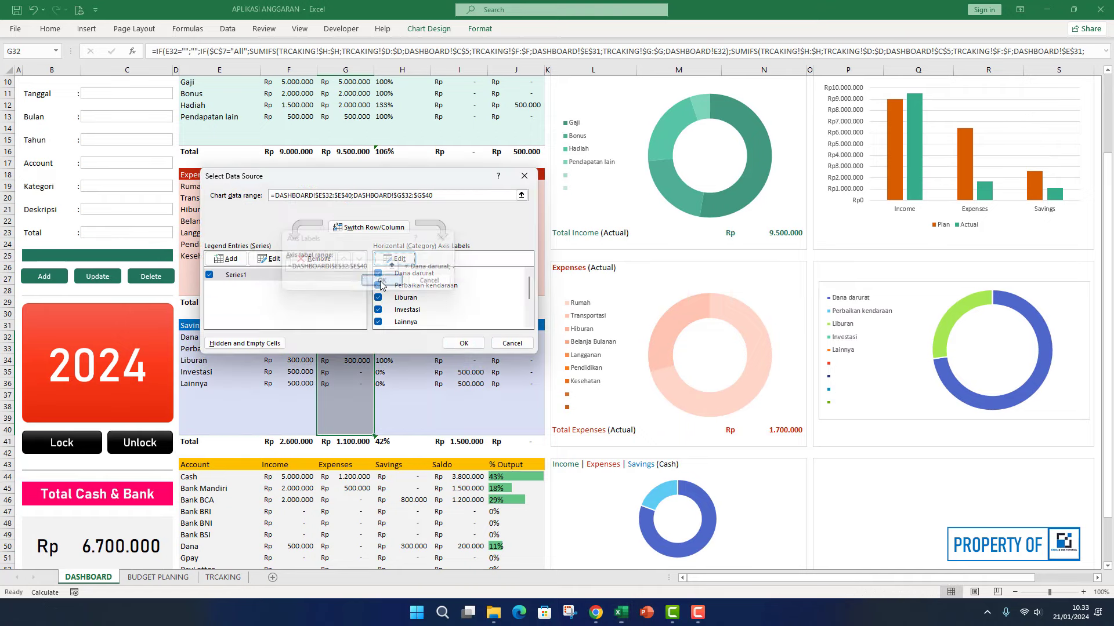
left_click(456, 347)
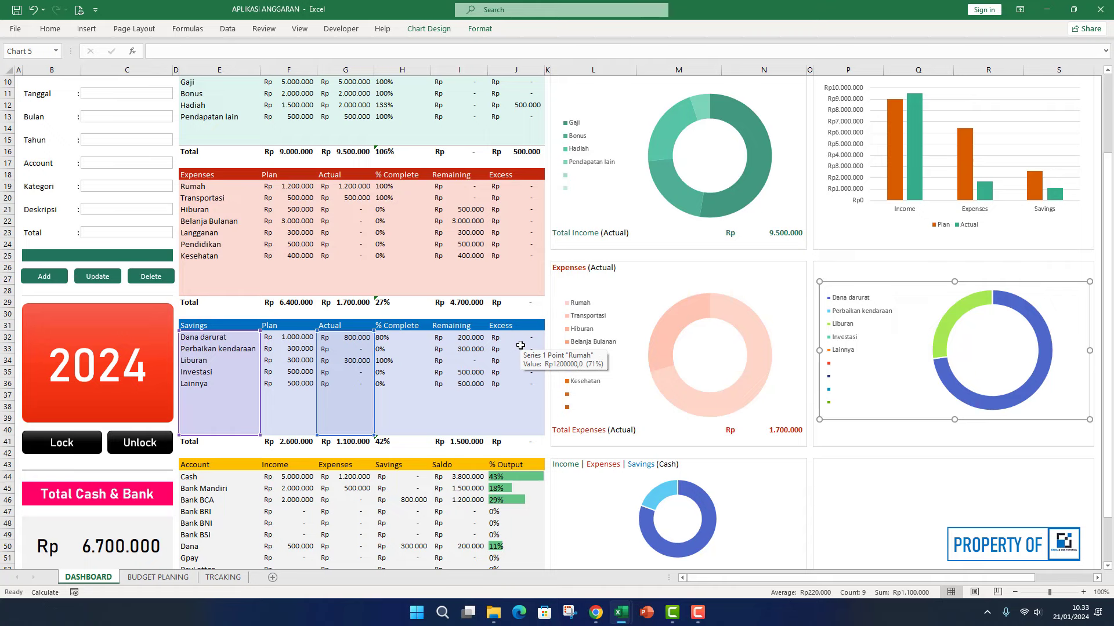
- Set the savings chart's doughnut hole size to 60%
right_click(991, 302)
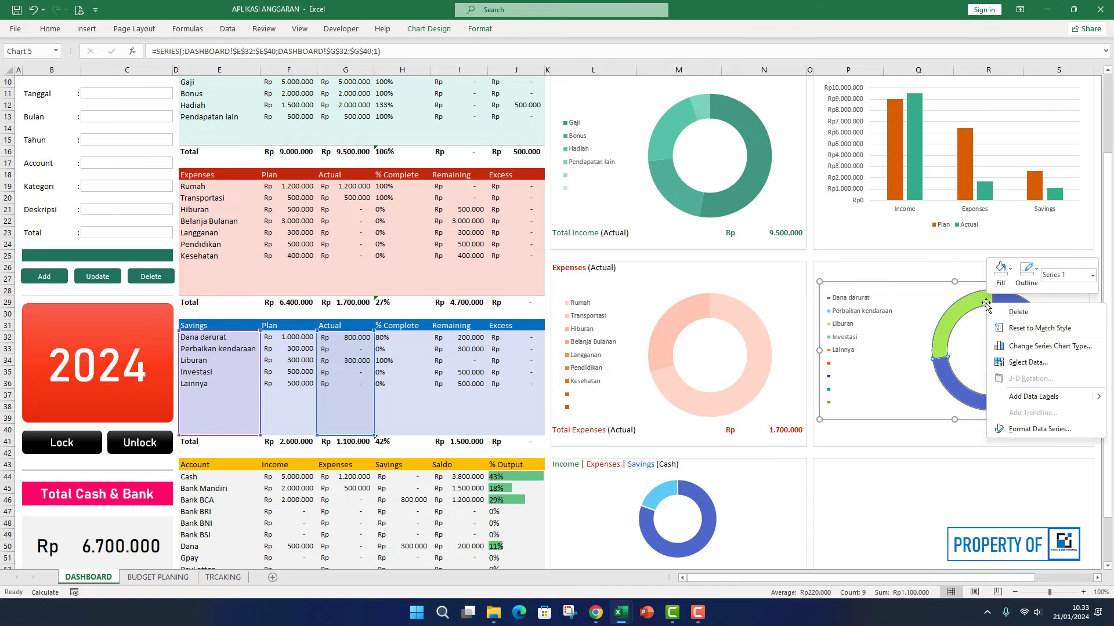
left_click(1038, 429)
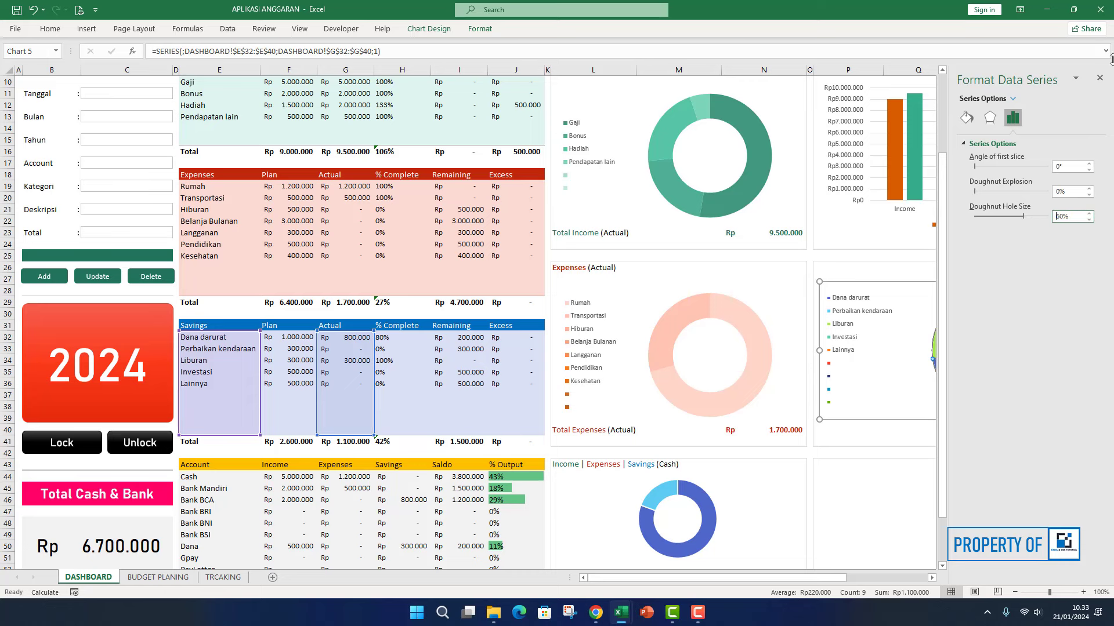
left_click(1100, 78)
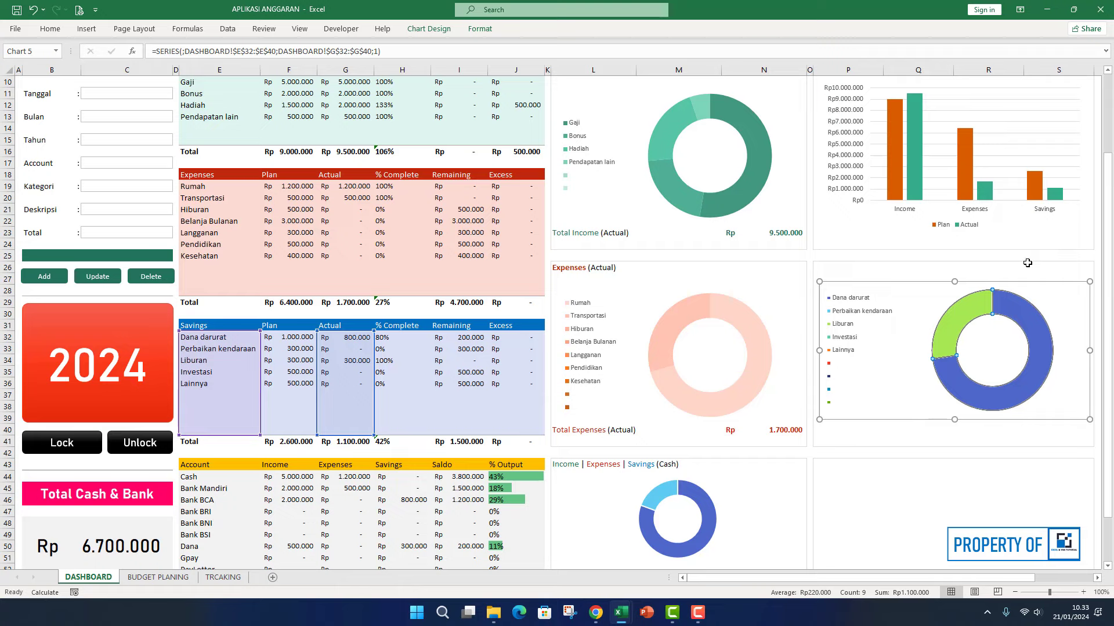
- Recolour the savings doughnut with the blue-violet monochromatic palette that runs from light to dark
left_click(1020, 261)
left_click(984, 299)
left_click(481, 29)
left_click(428, 28)
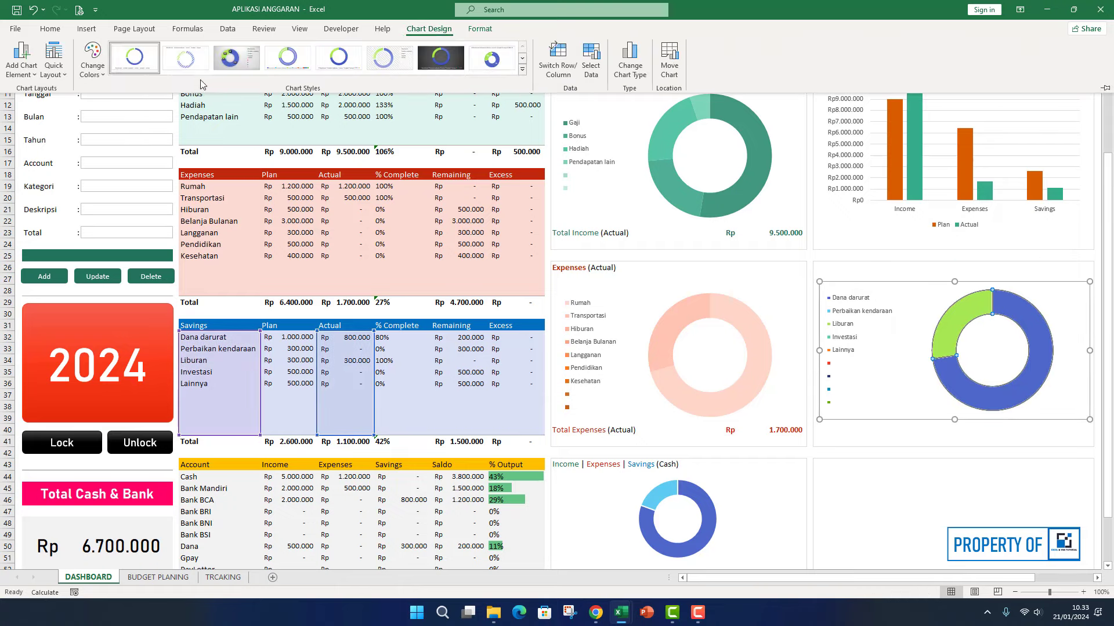
left_click(93, 60)
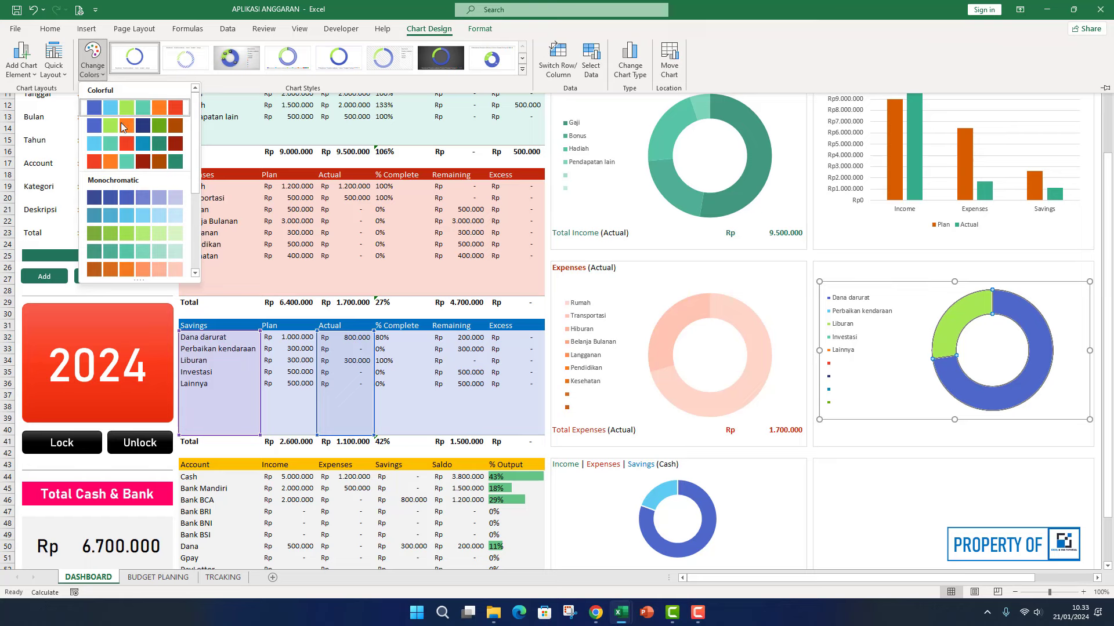
scroll(148, 213, "down", 3)
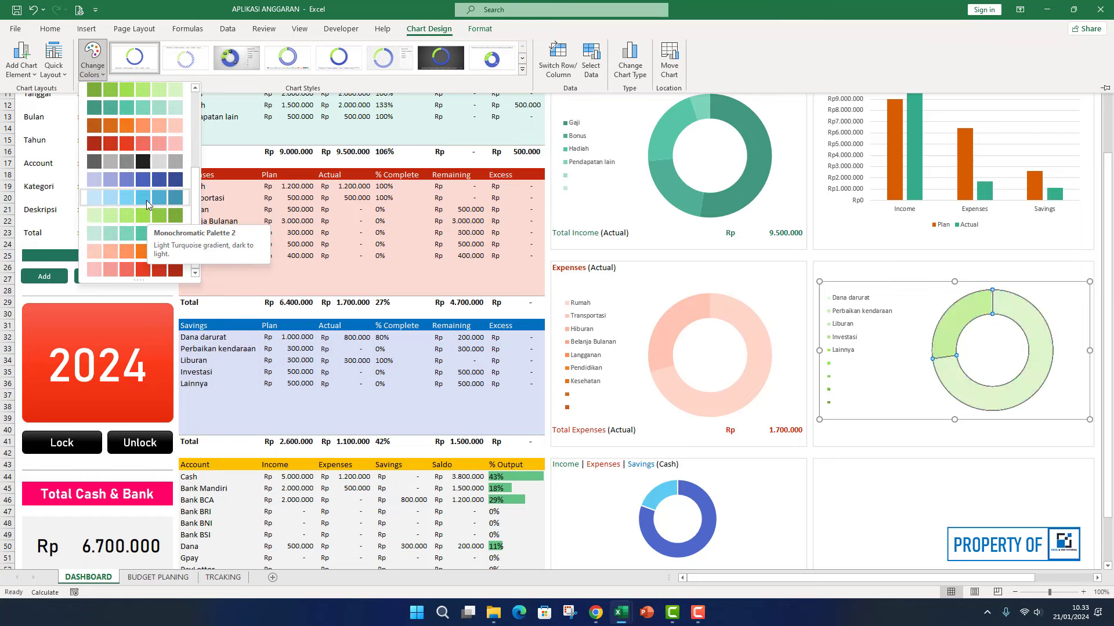
scroll(149, 175, "up", 3)
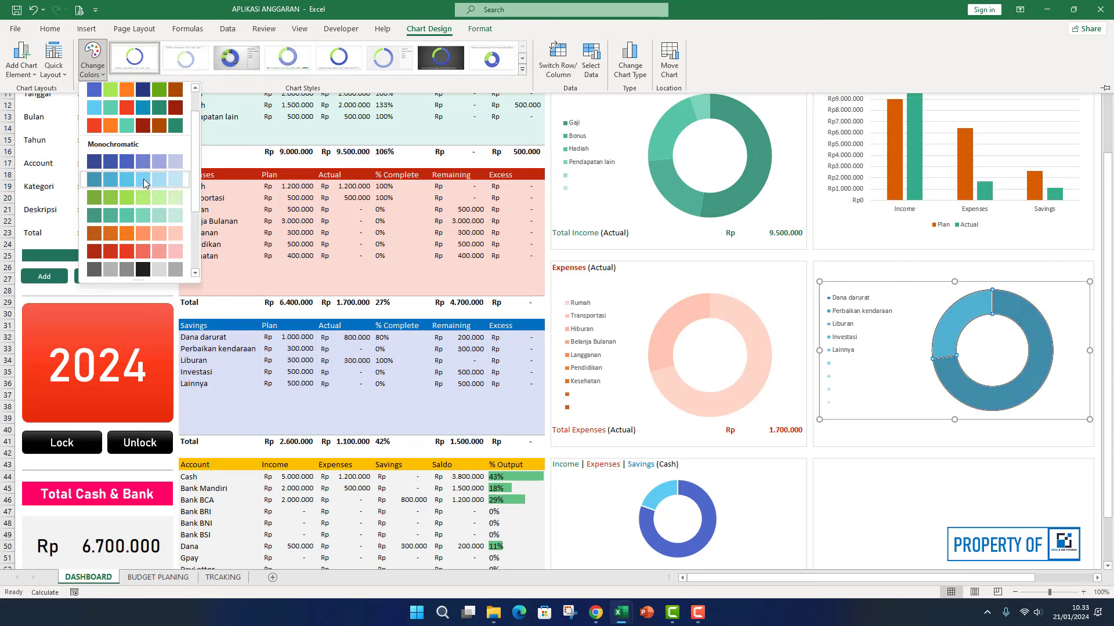
scroll(143, 180, "down", 3)
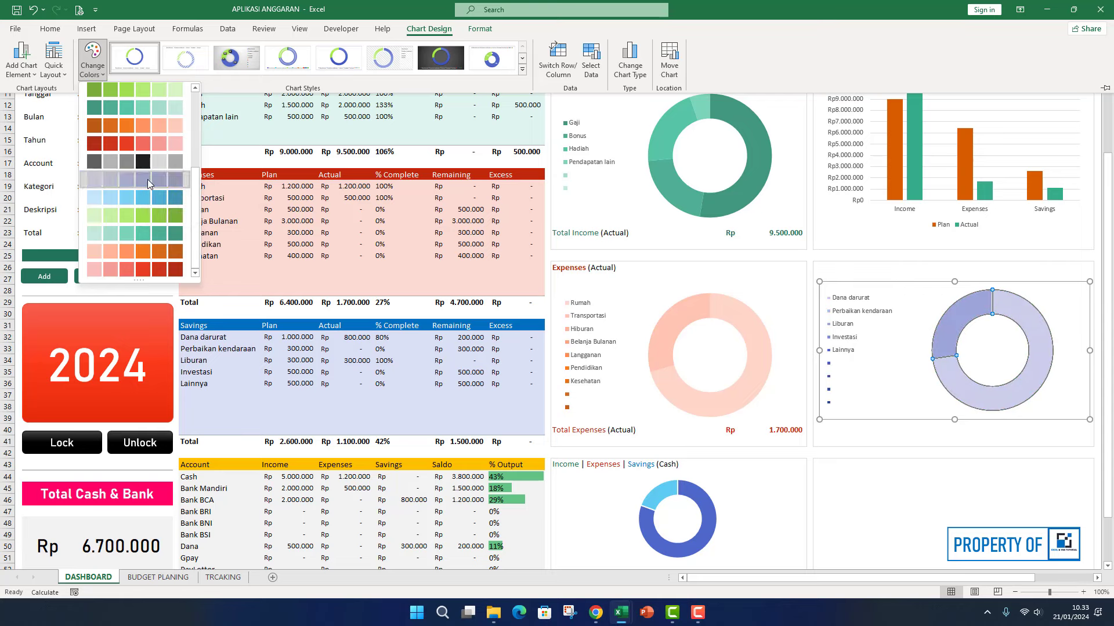
left_click(148, 184)
- Remove the outline from the savings doughnut's slices
left_click(474, 30)
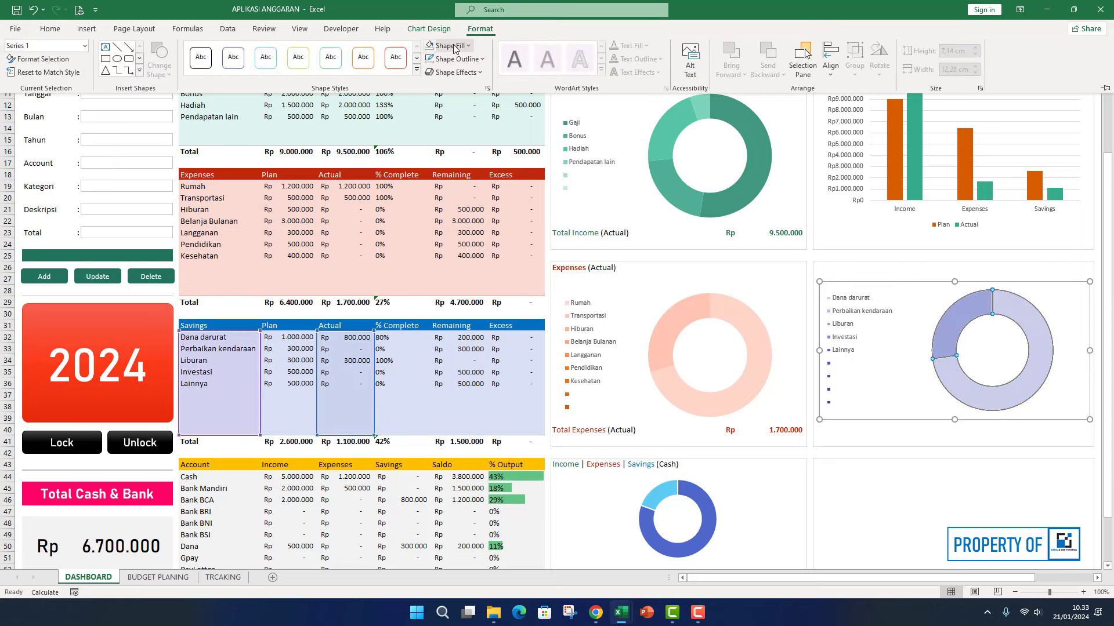
left_click(456, 59)
left_click(462, 238)
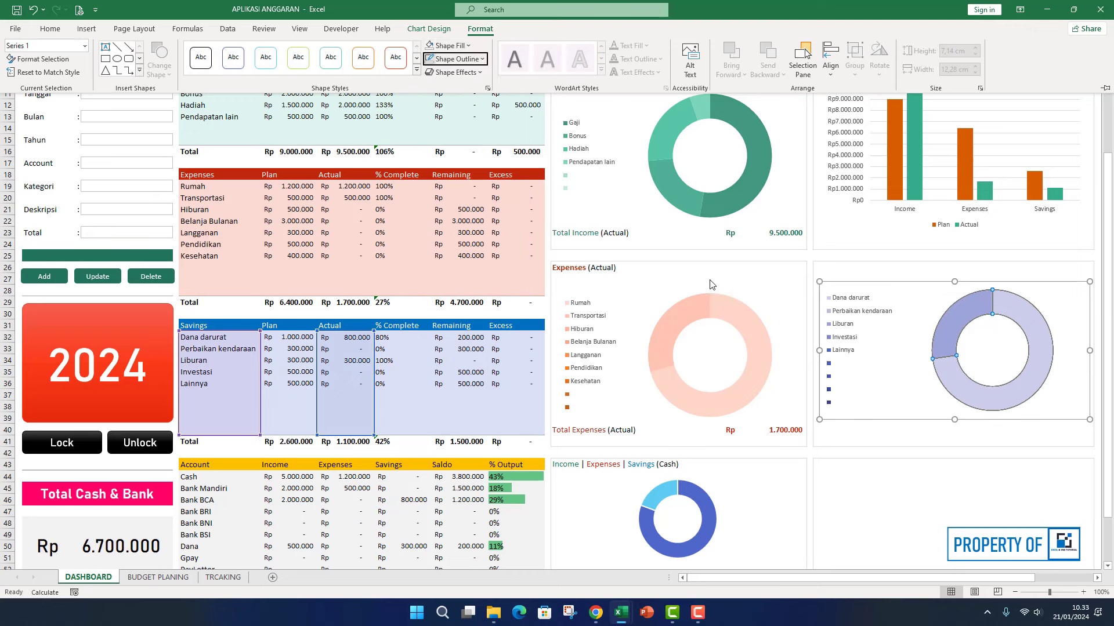
left_click(951, 447)
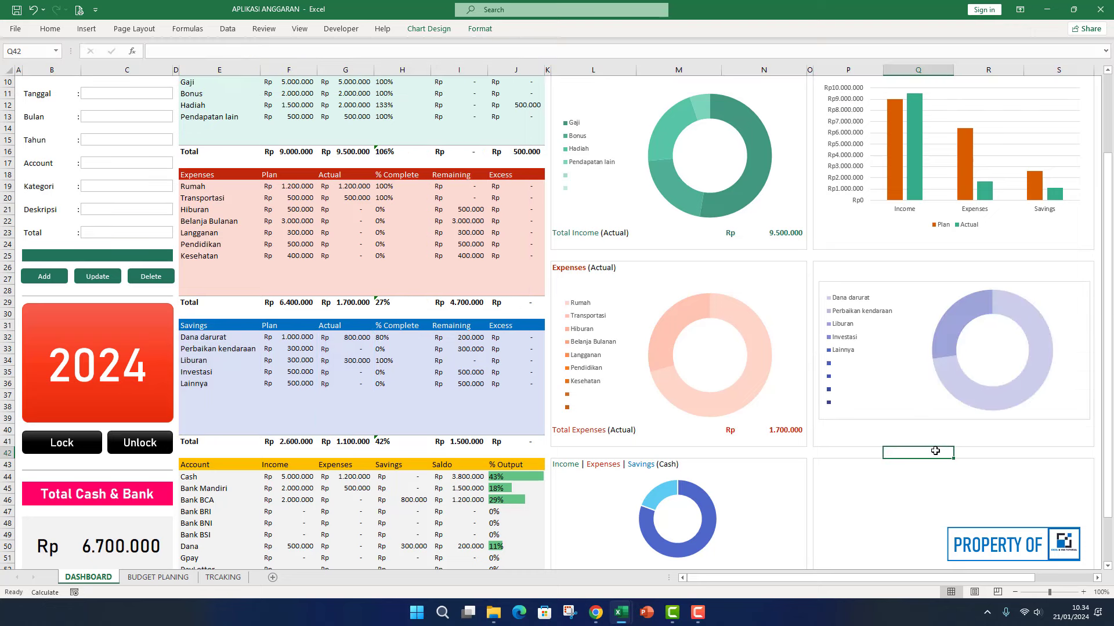
- Set the savings chart area to no outline and no fill
left_click(859, 283)
left_click(486, 32)
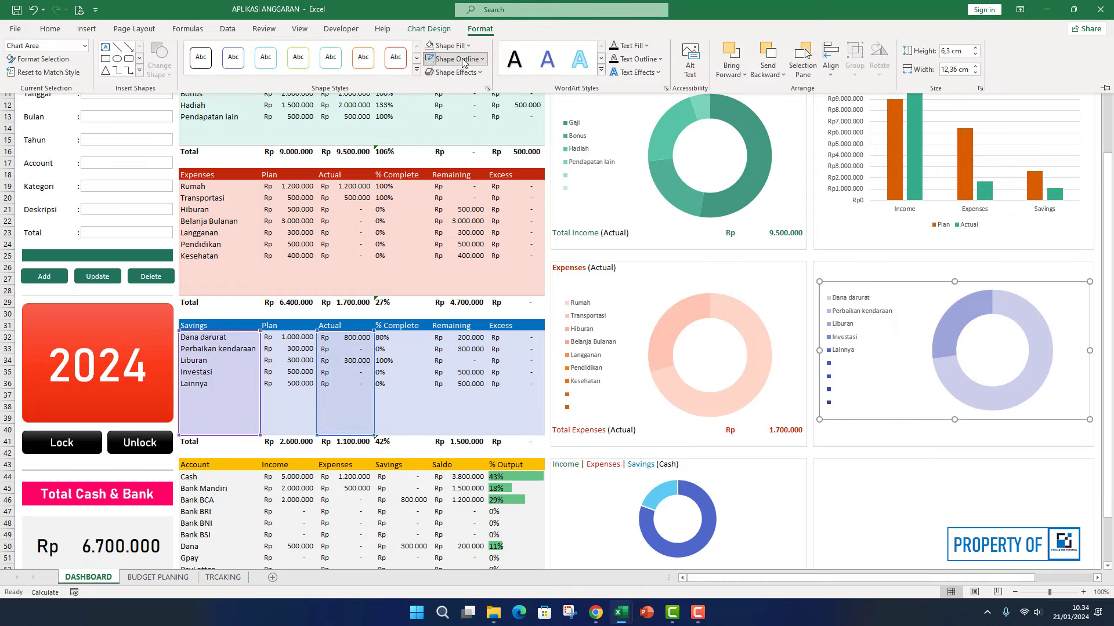
left_click(455, 59)
left_click(457, 238)
left_click(454, 59)
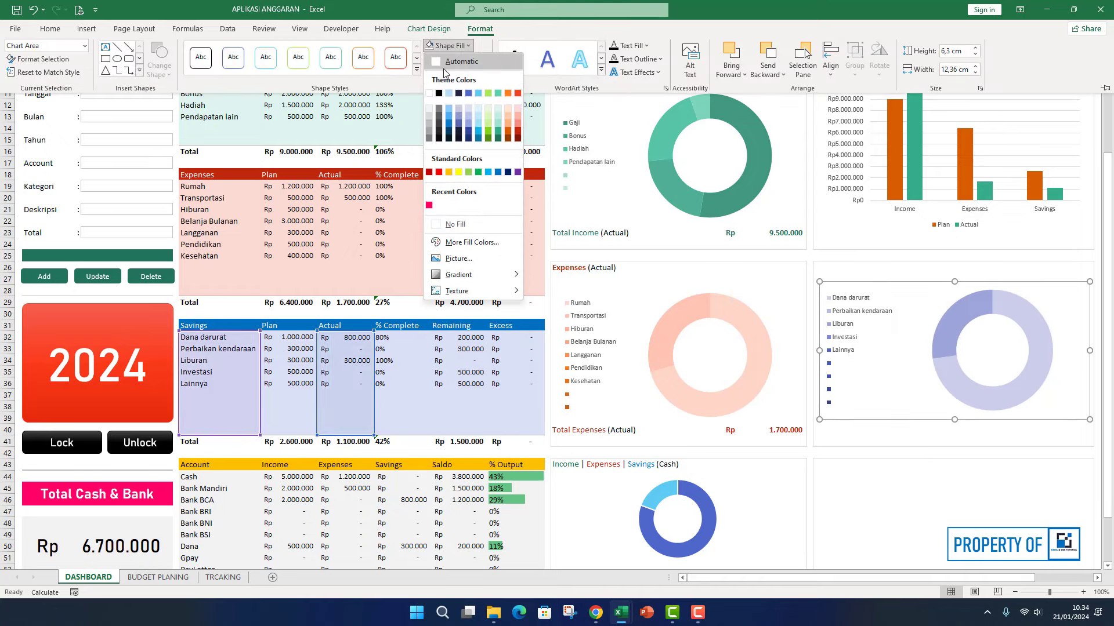
left_click(500, 235)
left_click(870, 284)
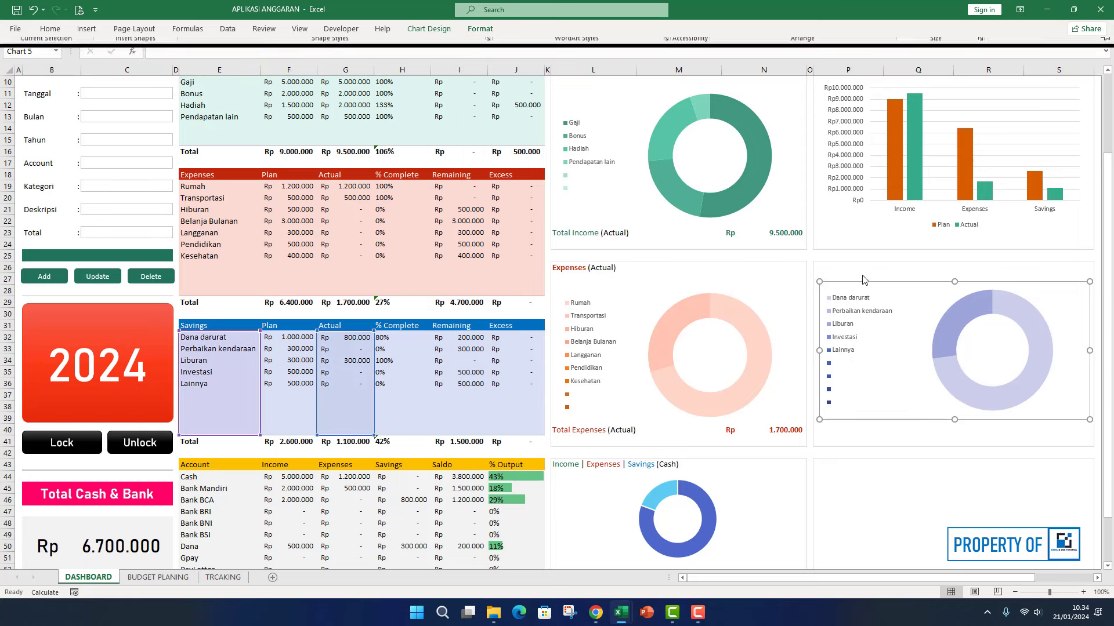
- Enter the heading "Savings (Actual)" in P26 and the label "Total Savings (Actual)" in P40
left_click(847, 268)
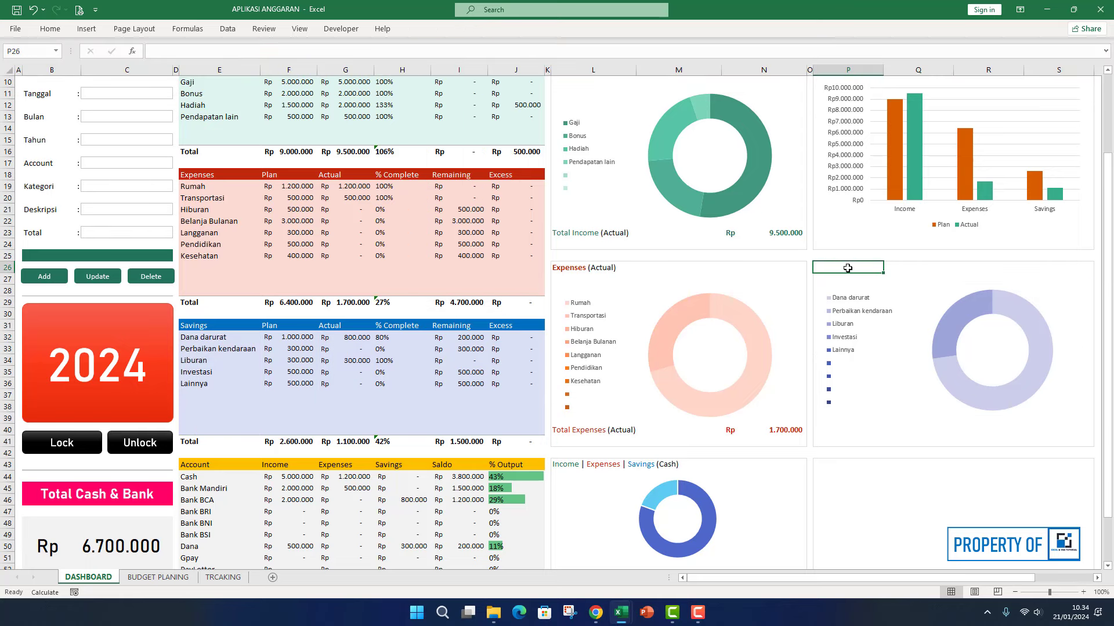
type("Savings (Actual")
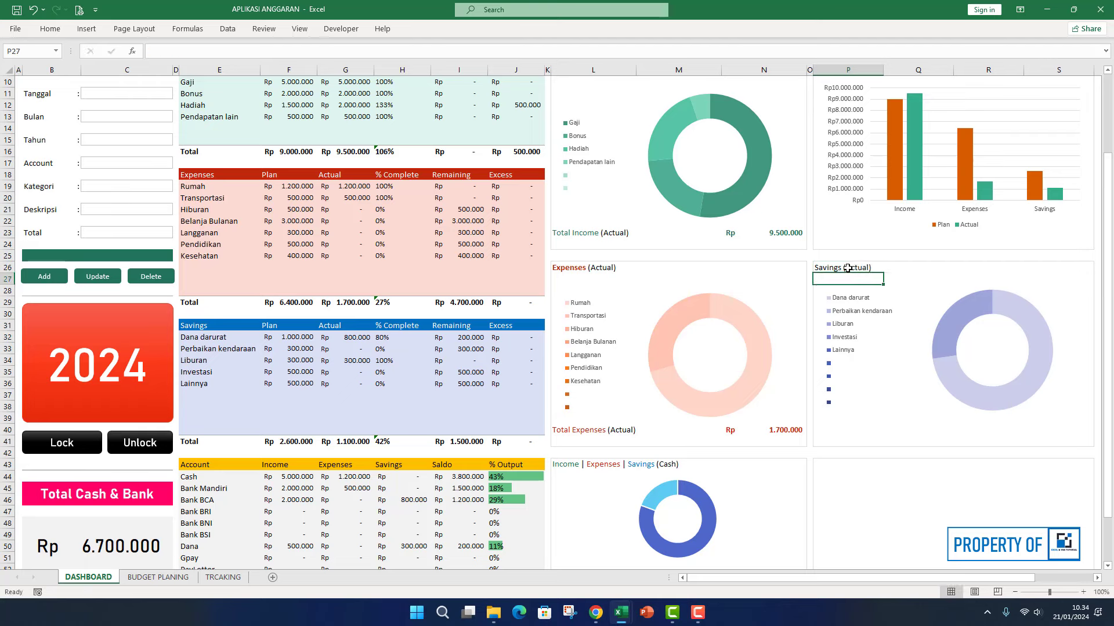
key("Return")
left_click(832, 433)
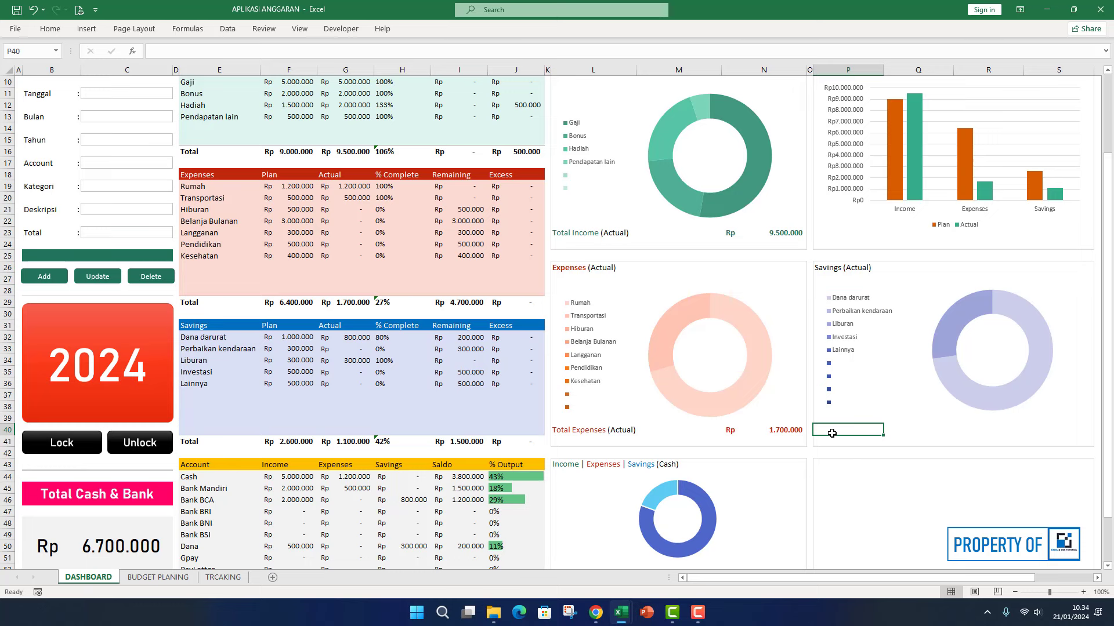
type("Total Savings (Actual")
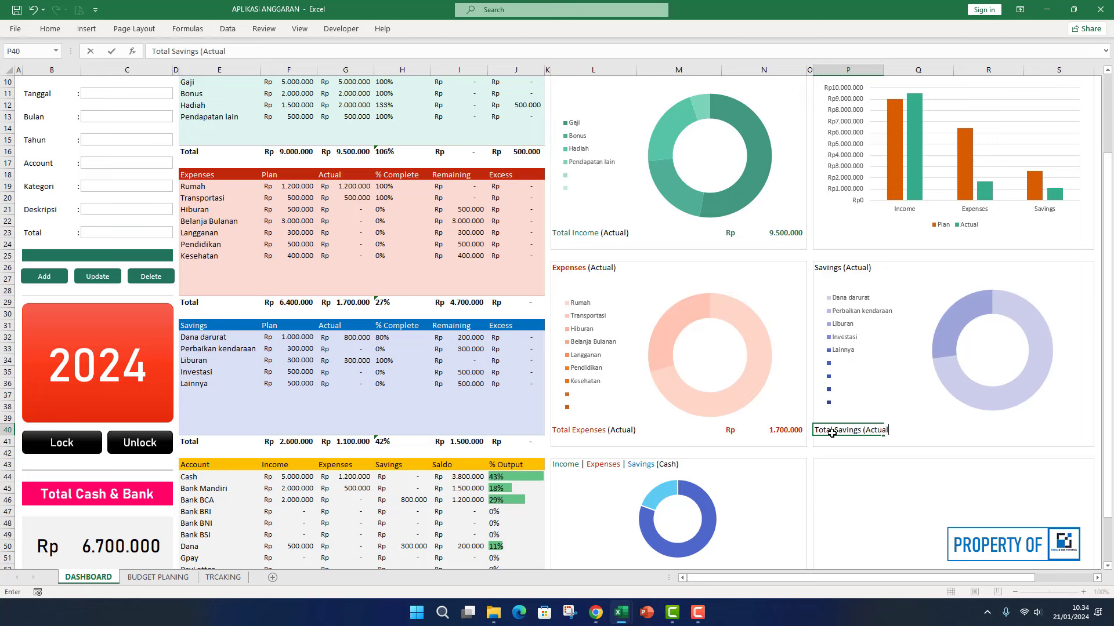
key("Right")
- Link cell S40 to the actual savings total with the formula =G41
key("Right")
key("Right")
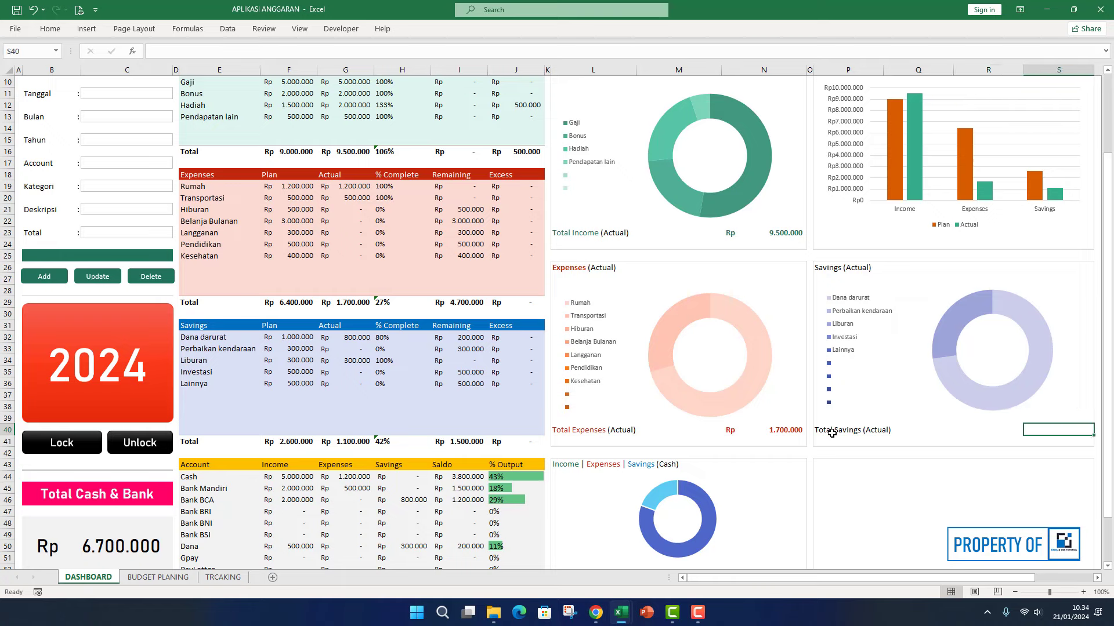
type("=")
scroll(406, 362, "down", 2)
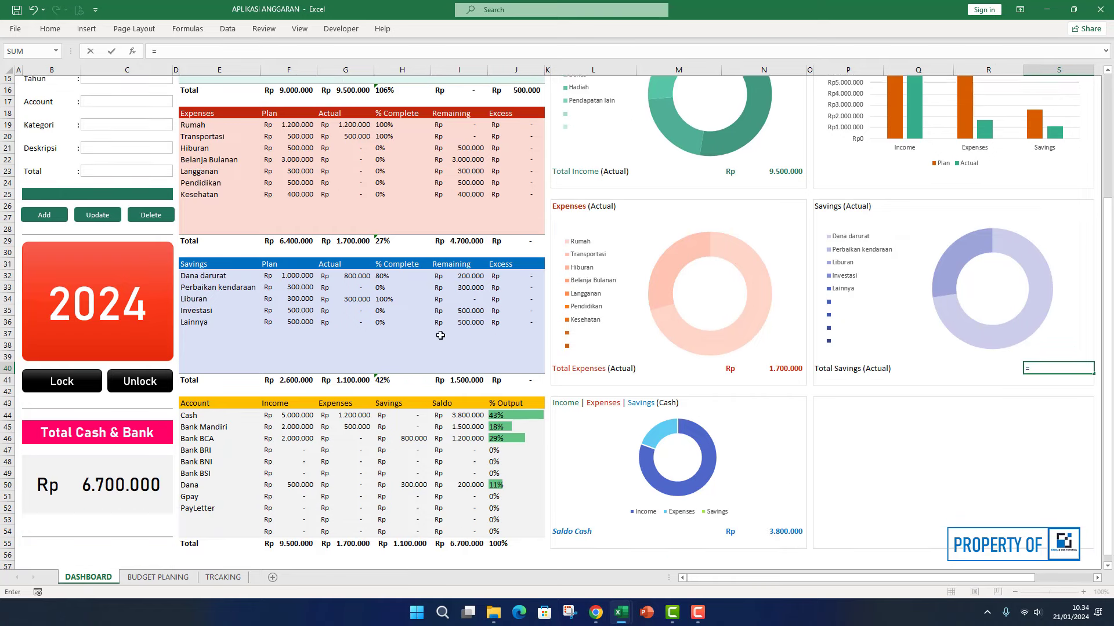
left_click(352, 373)
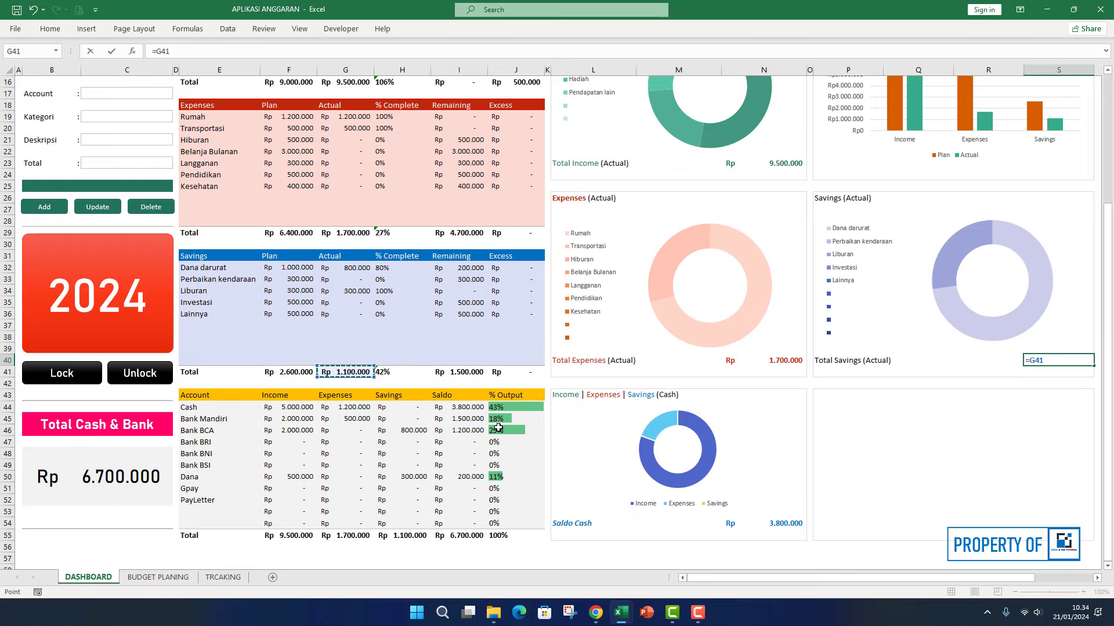
key("Return")
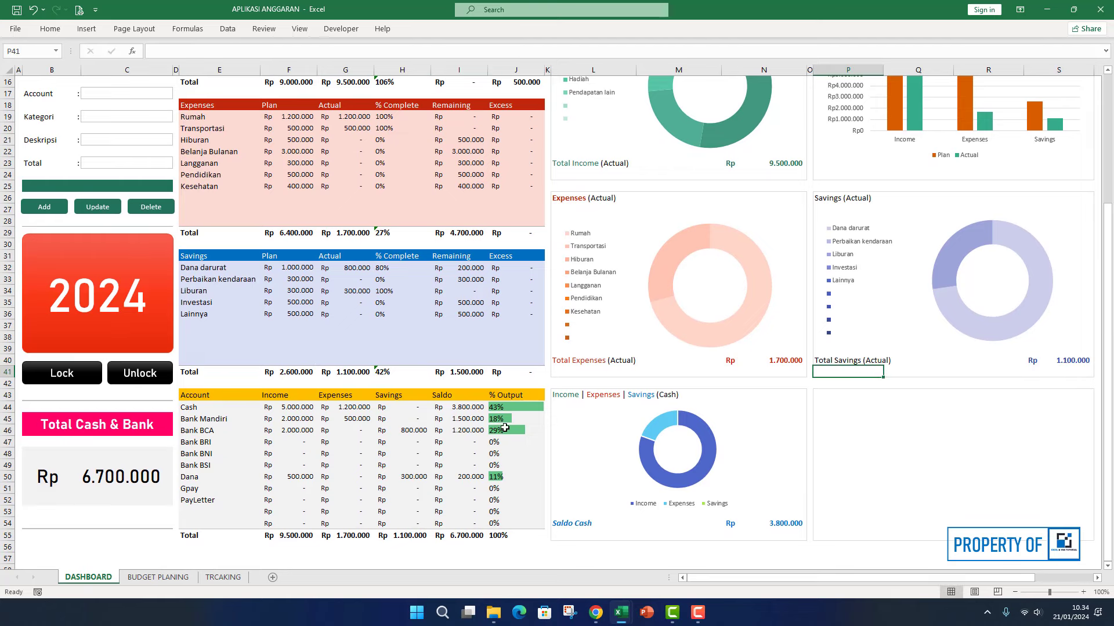
left_click(1055, 358)
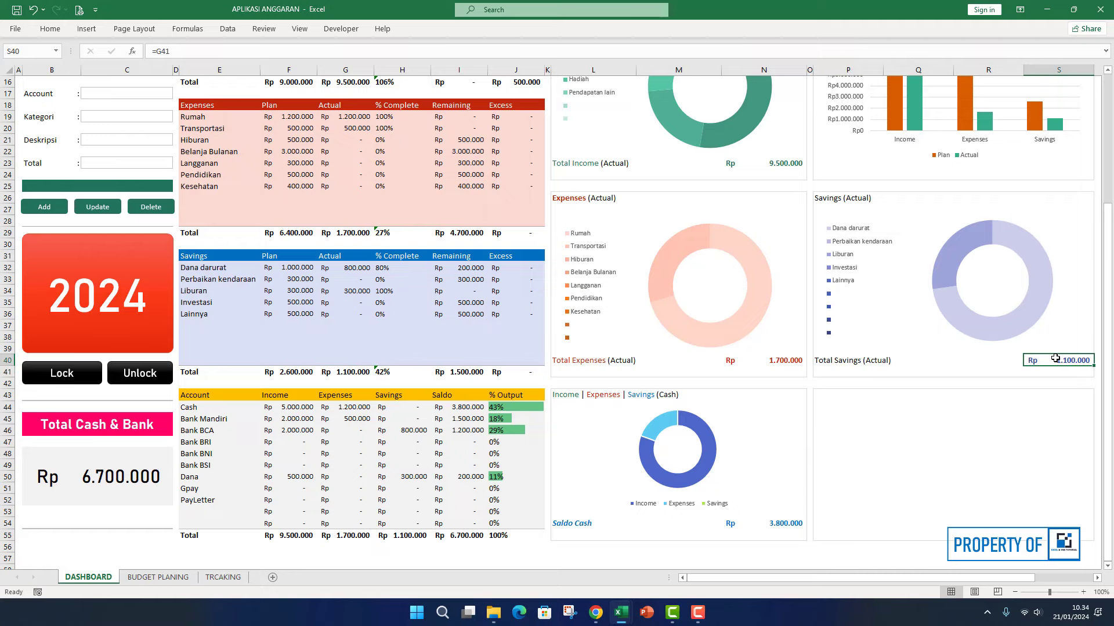
- Colour only the word "Savings" blue in the heading "Savings (Actual)" in P26
scroll(1033, 358, "down", 1)
scroll(986, 290, "up", 2)
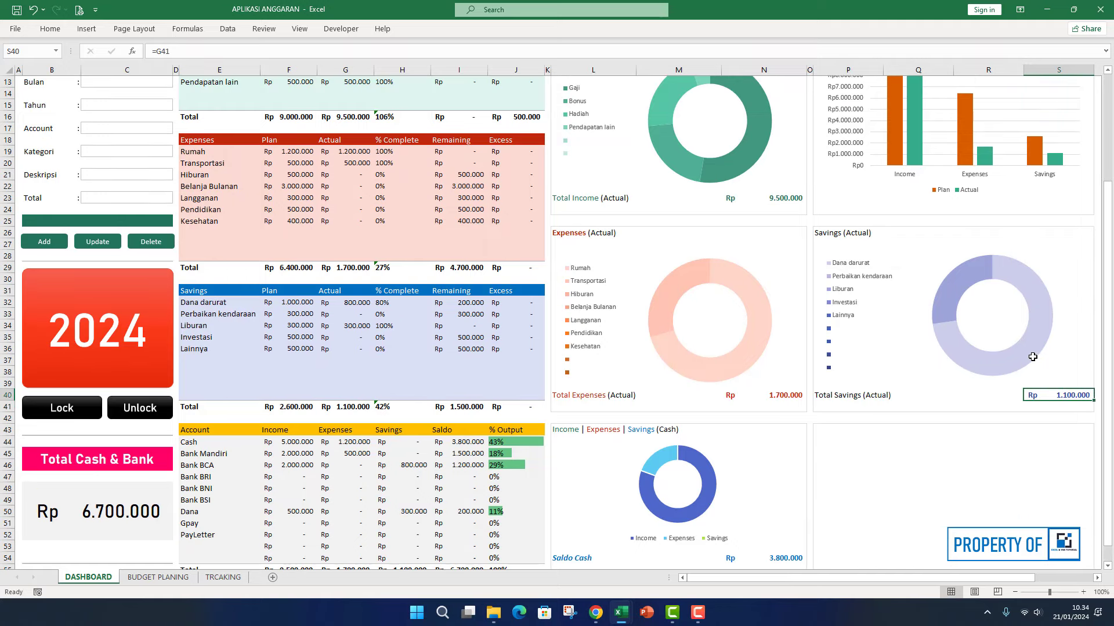
left_click(826, 231)
double_click(826, 231)
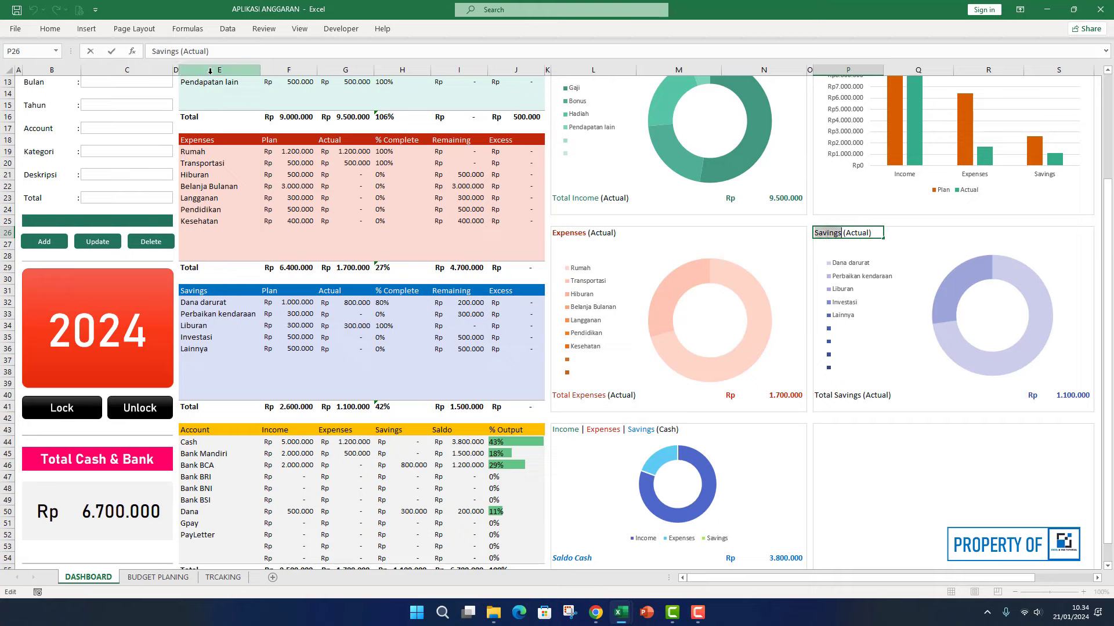
left_click(48, 31)
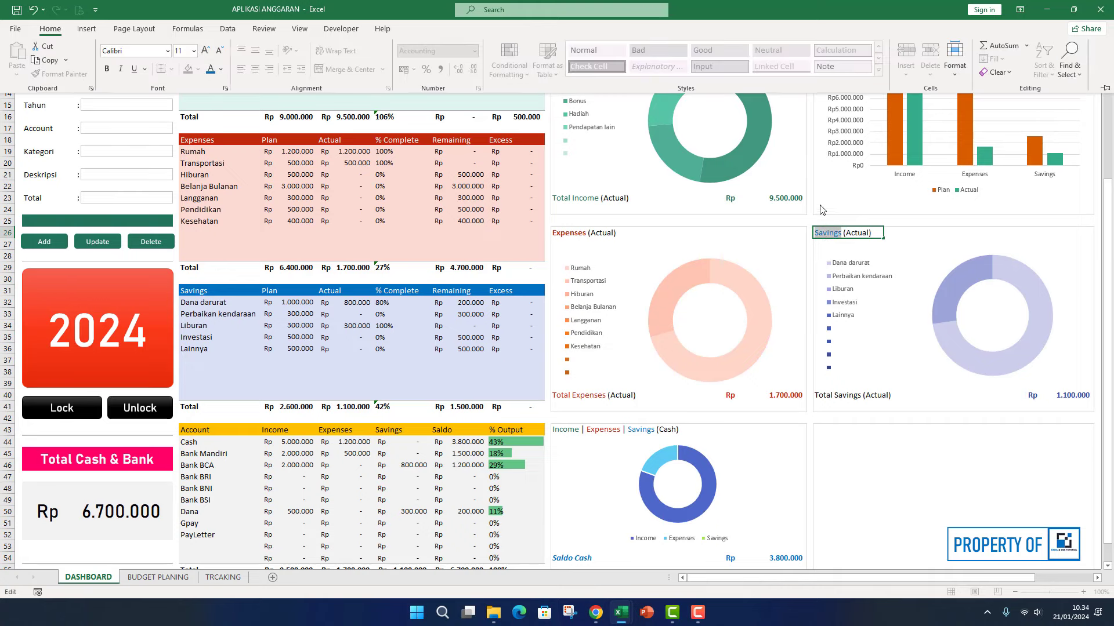
left_click(783, 249)
left_click(792, 226)
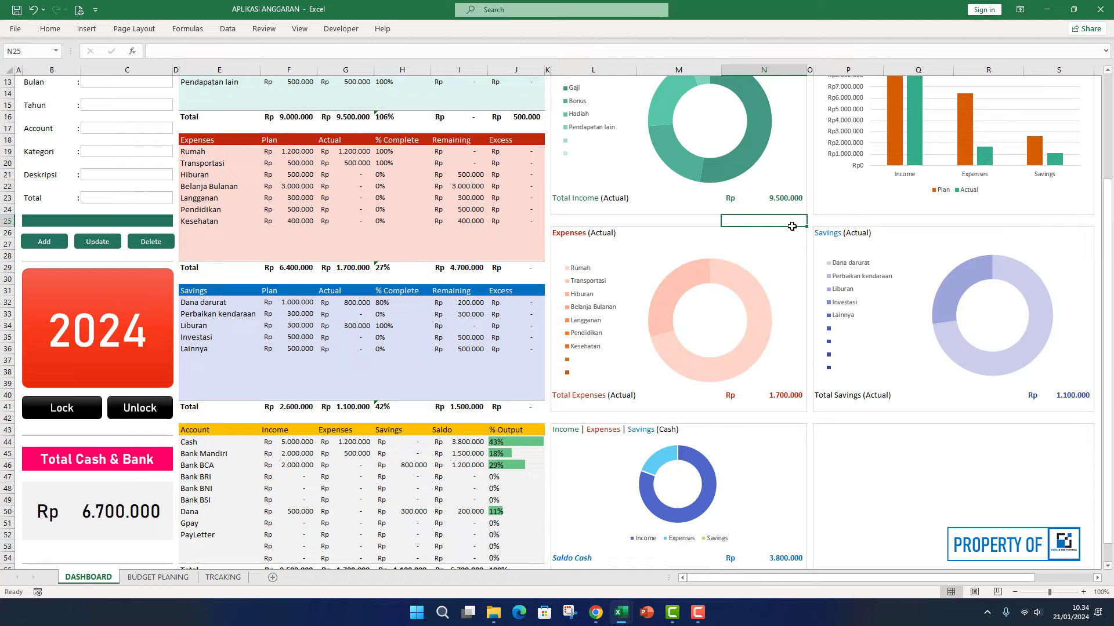
- Check the formula behind the Income total in the account table's Total row
scroll(795, 247, "down", 7)
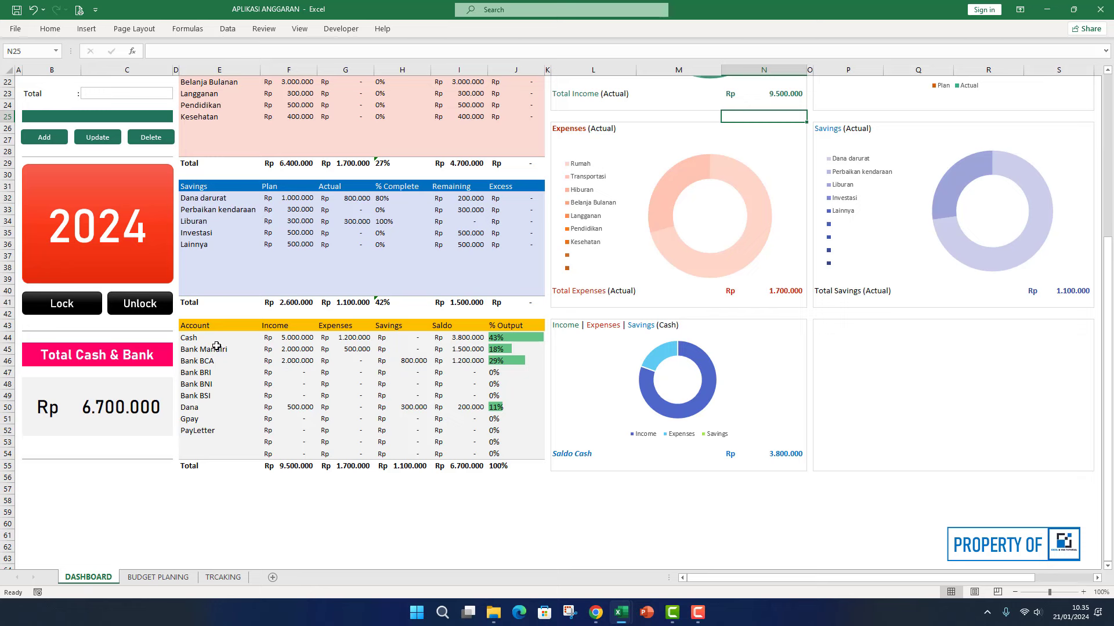
double_click(290, 467)
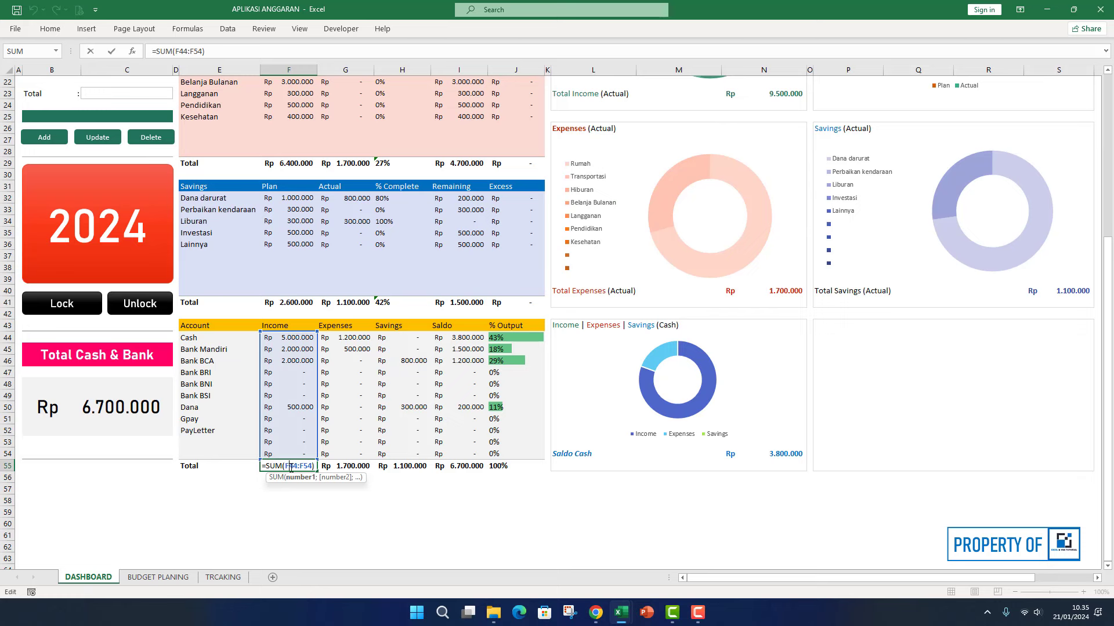
key("Return")
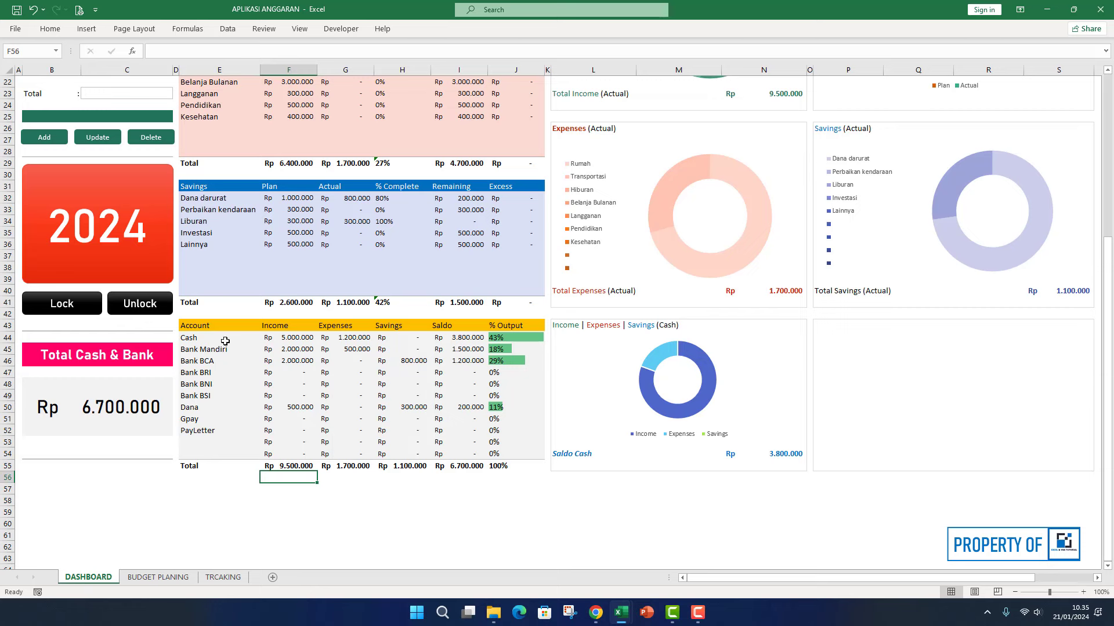
- Insert a 2-D clustered column chart from the account data in E45:H52, Bank Mandiri through PayLetter
left_click(855, 341)
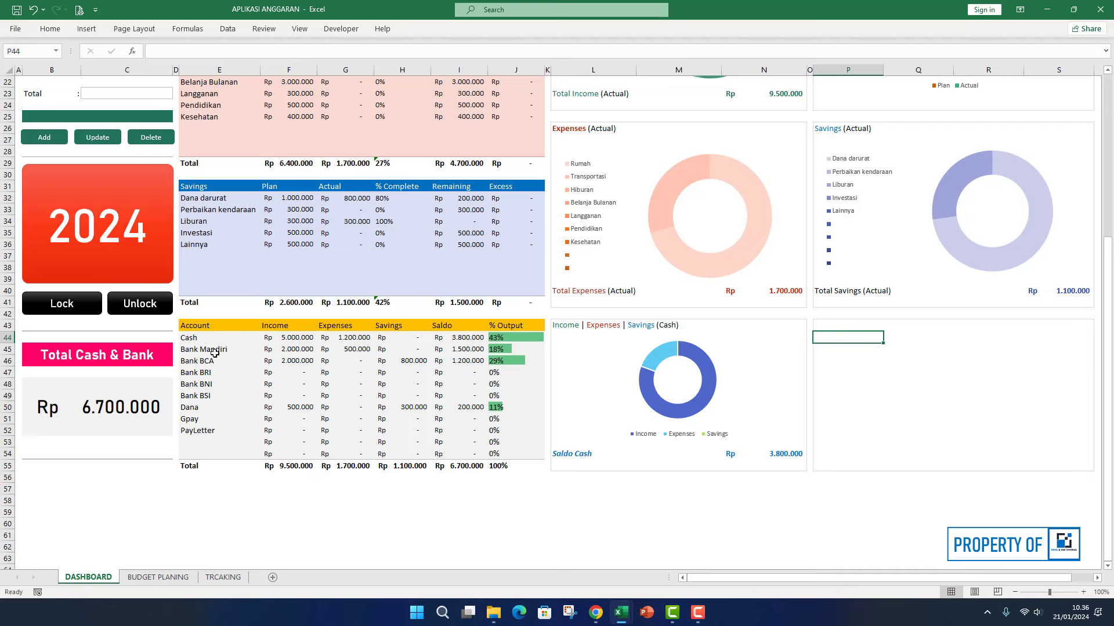
left_click_drag(212, 349, 389, 430)
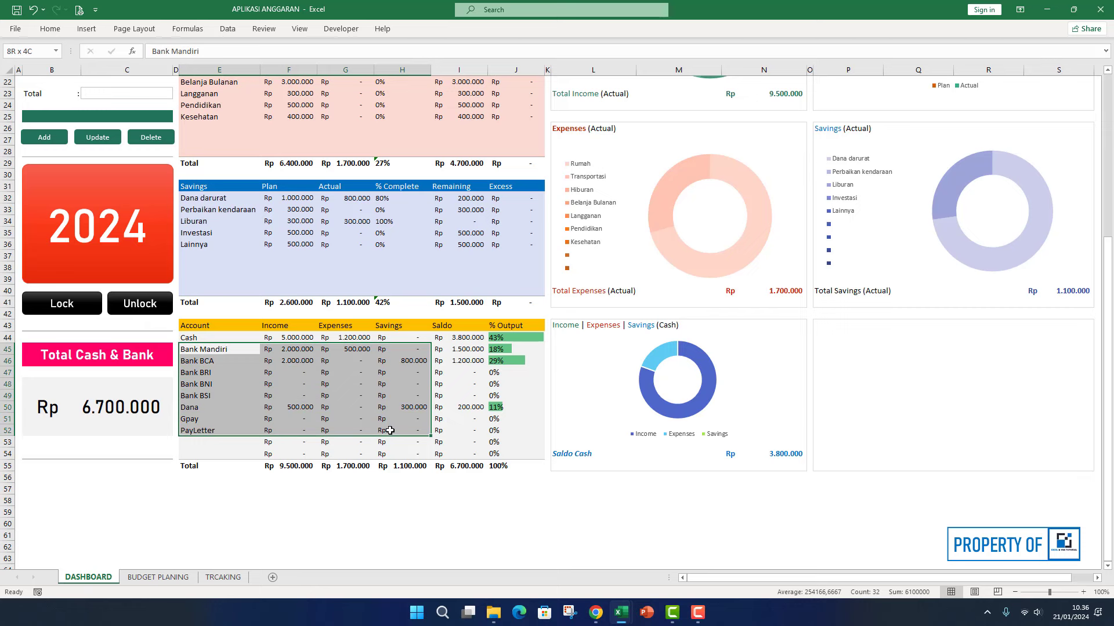
left_click_drag(390, 430, 390, 430)
left_click(86, 29)
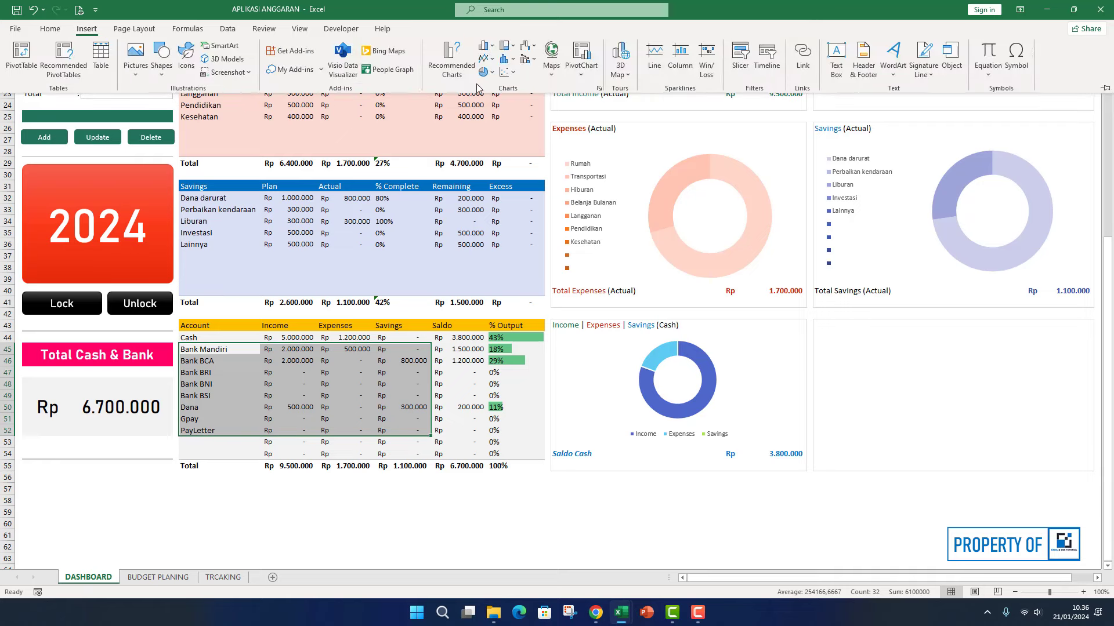
left_click(486, 48)
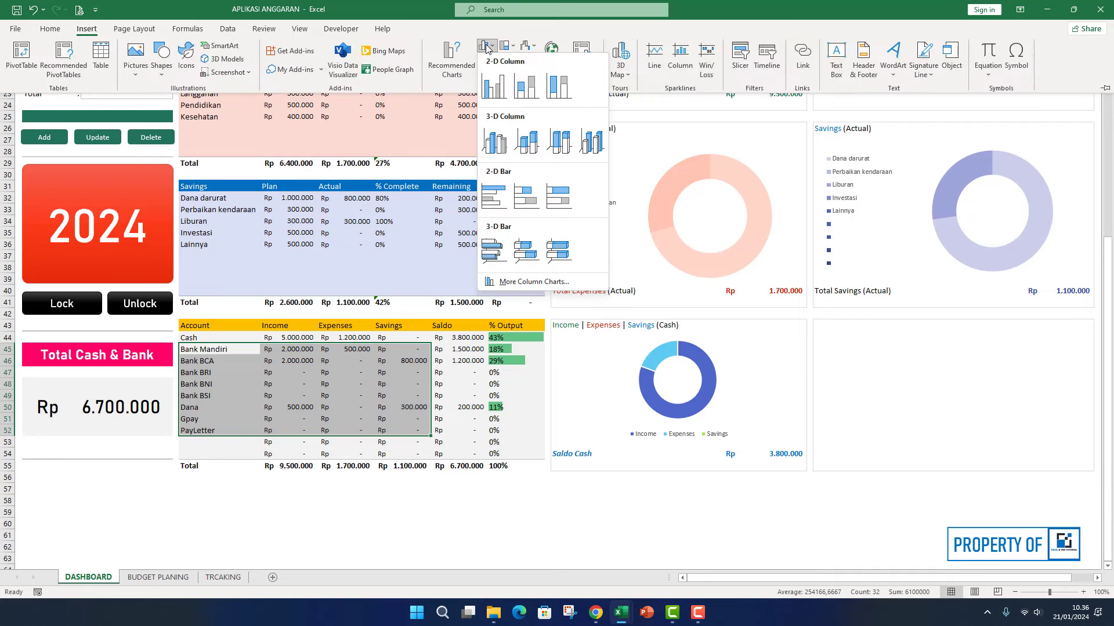
left_click(494, 87)
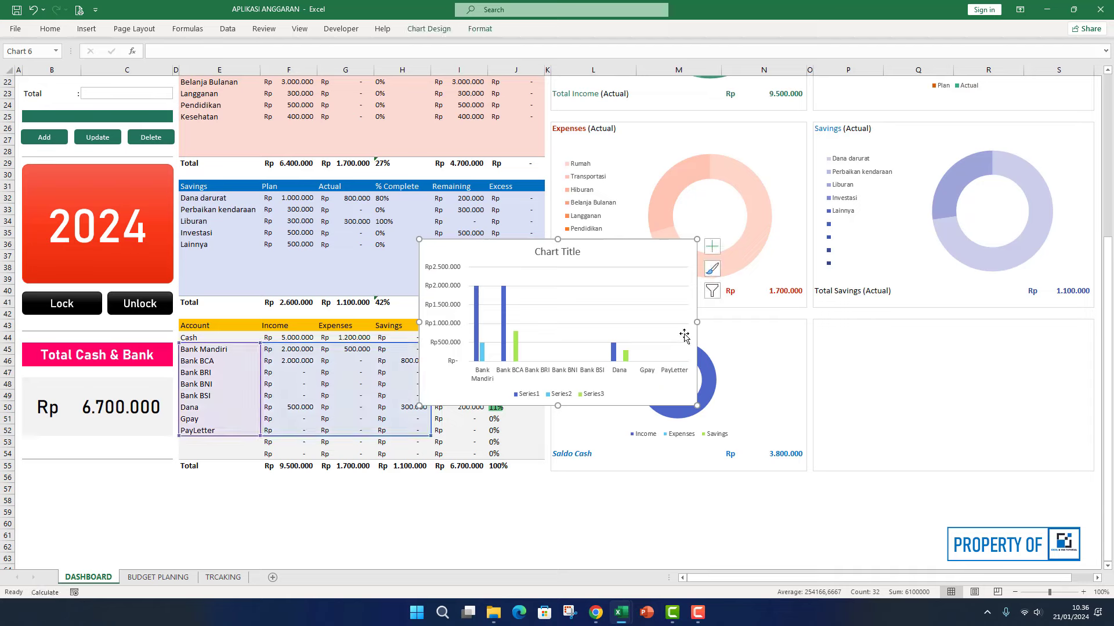
- Move and resize the new column chart to fit the empty panel below the savings doughnut, and delete its title
left_click_drag(634, 406, 1017, 497)
left_click_drag(940, 497, 940, 473)
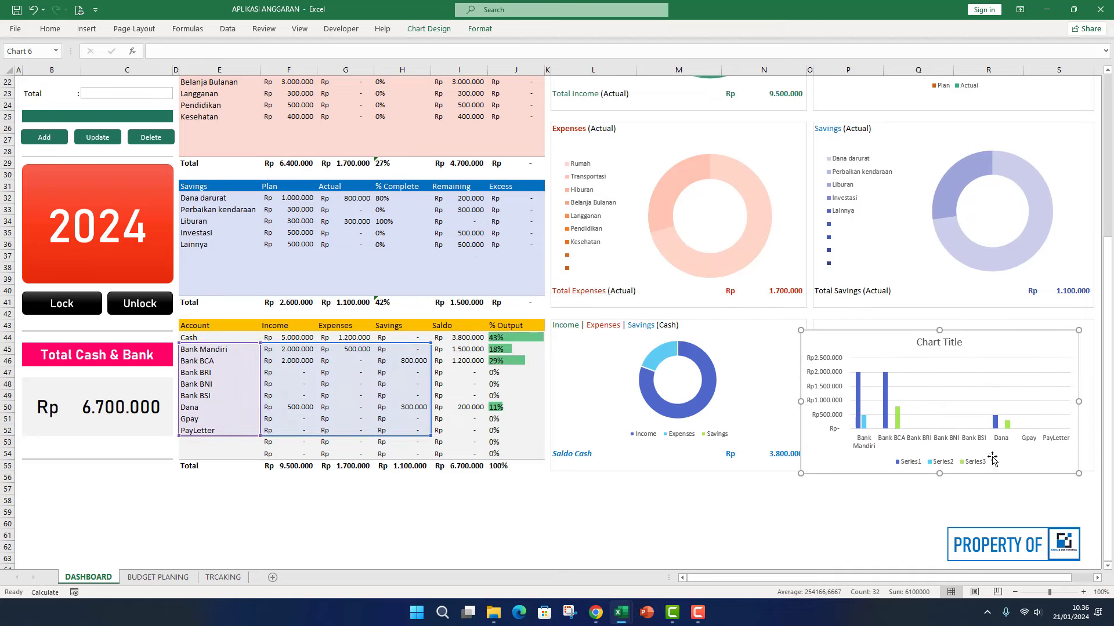
left_click_drag(1077, 401, 1086, 401)
left_click_drag(800, 402, 819, 402)
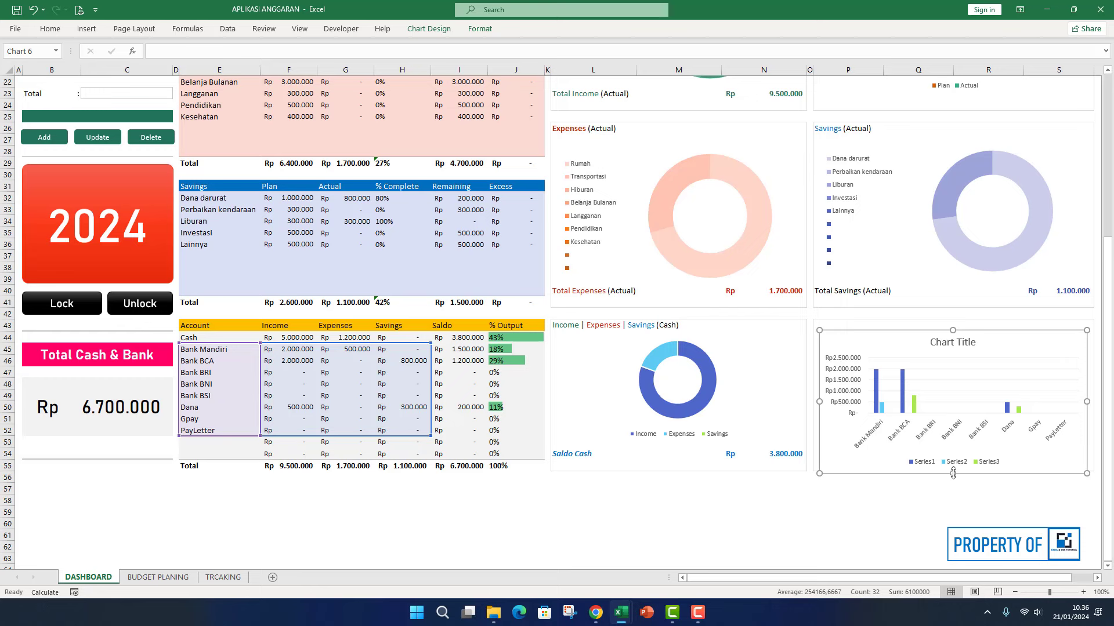
left_click_drag(952, 474, 953, 469)
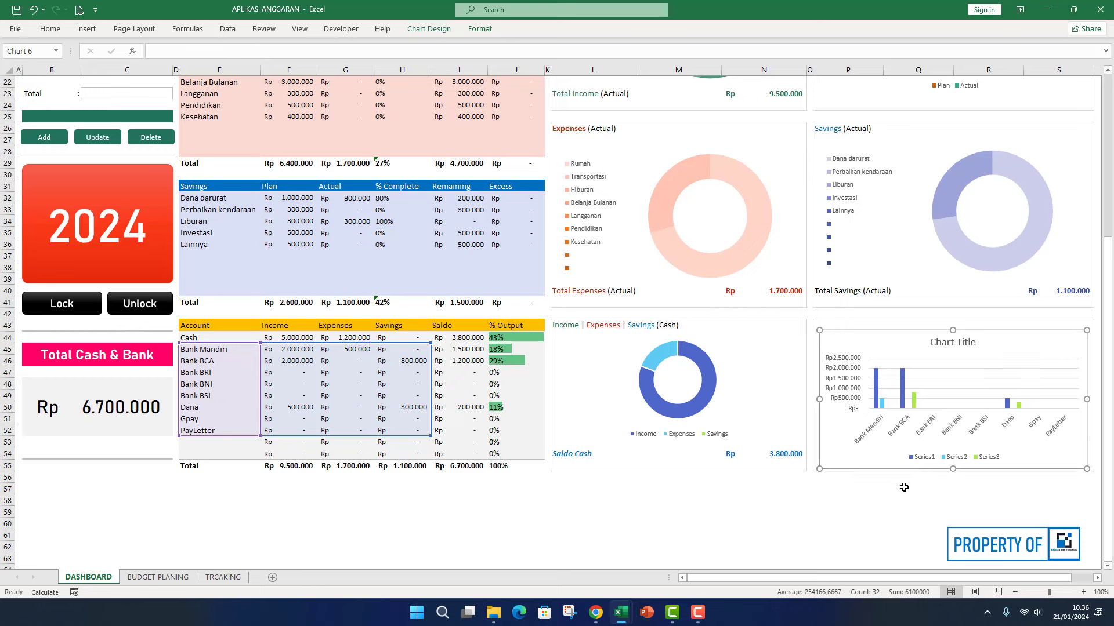
left_click_drag(1088, 400, 1091, 399)
left_click(966, 344)
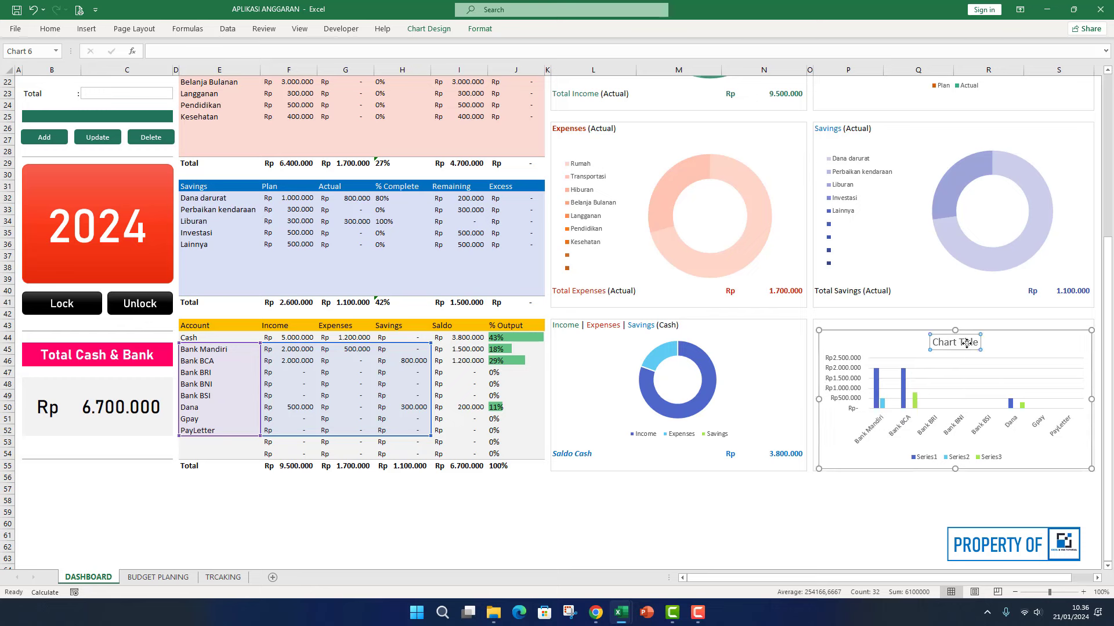
key("Delete")
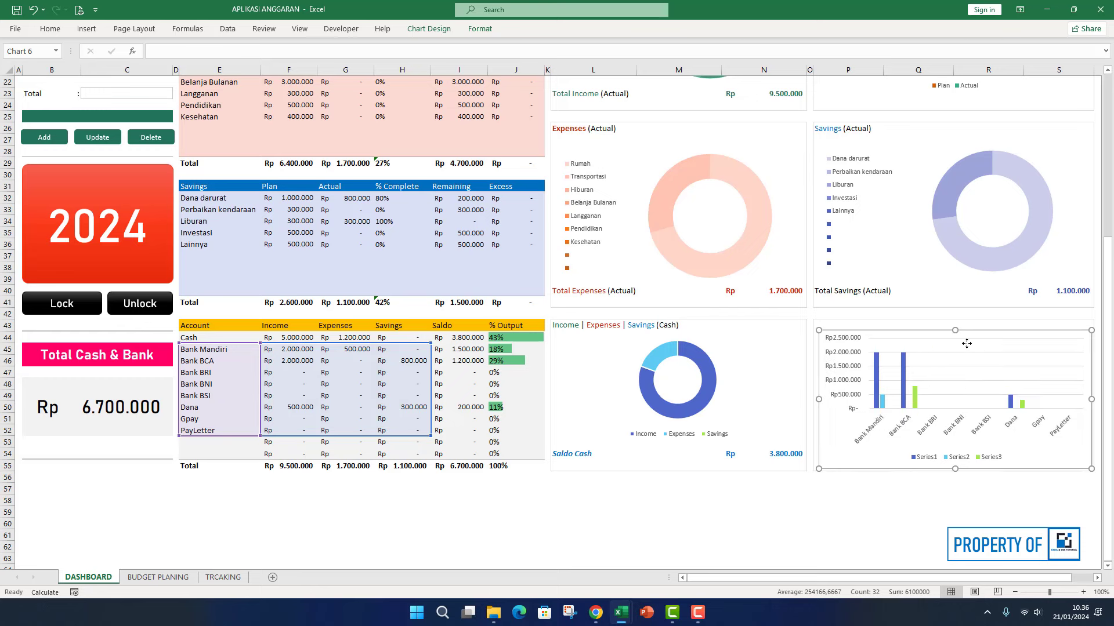
- Link the name of the chart's first data series to the Income header in F43
right_click(931, 455)
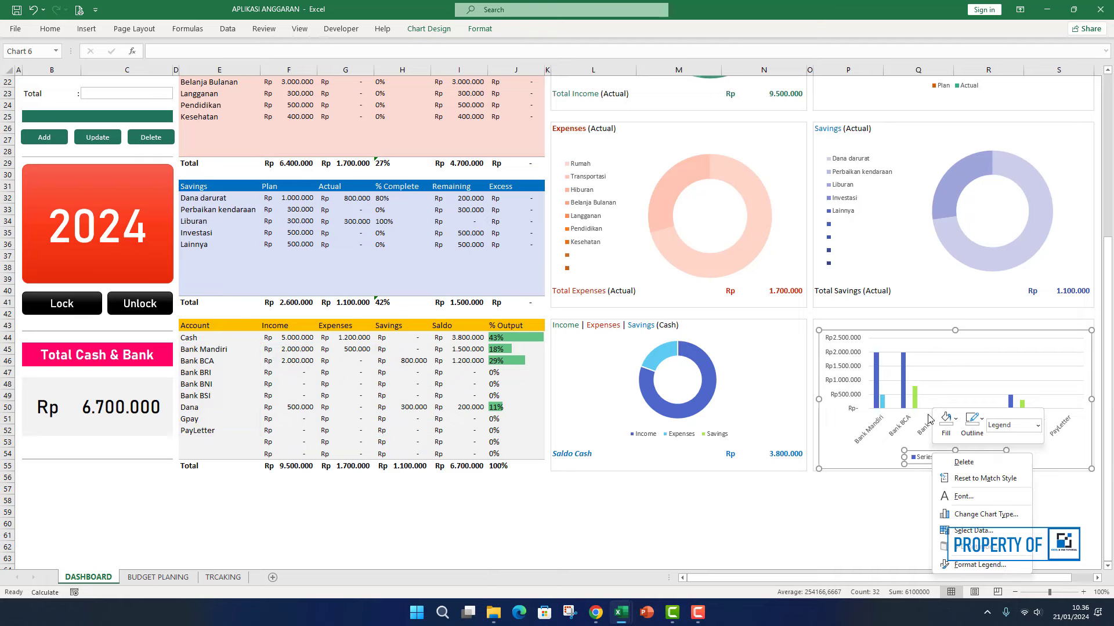
left_click(973, 531)
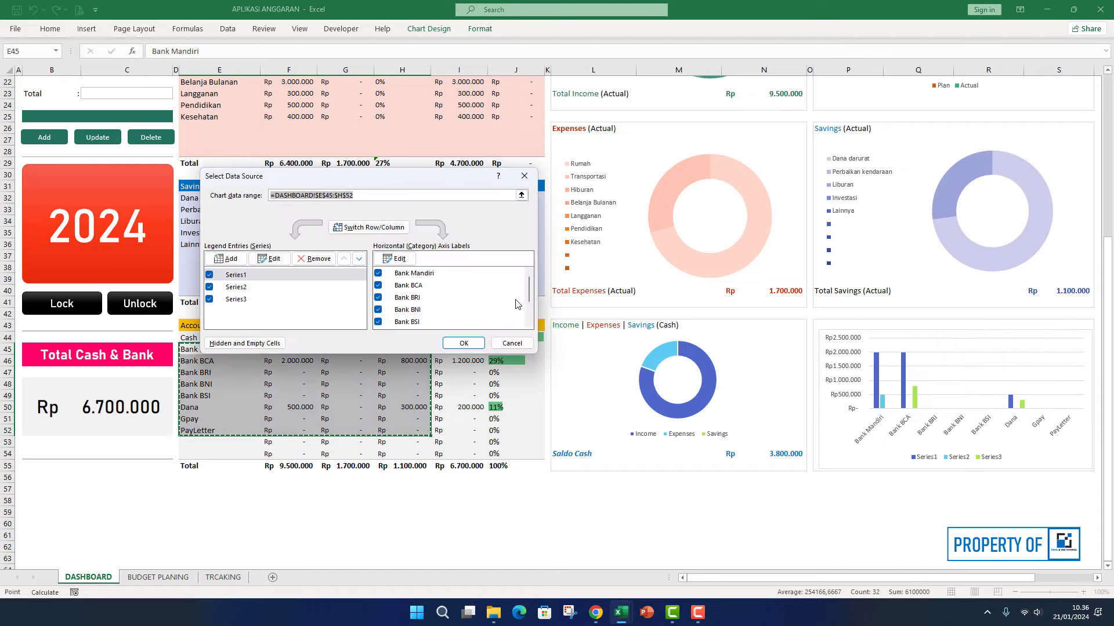
left_click(274, 260)
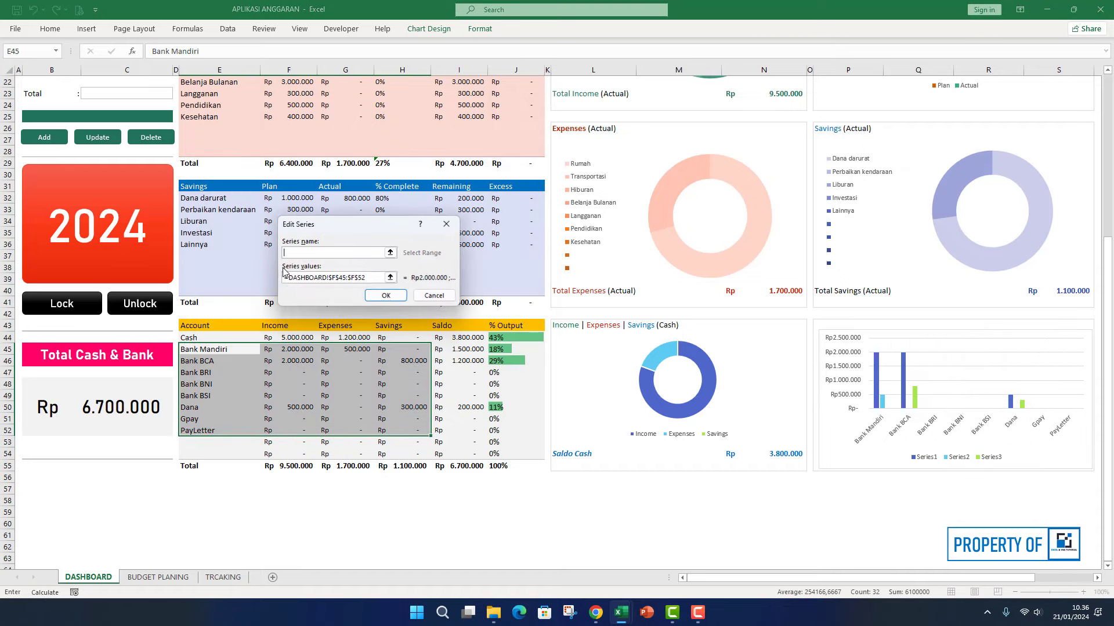
left_click(277, 325)
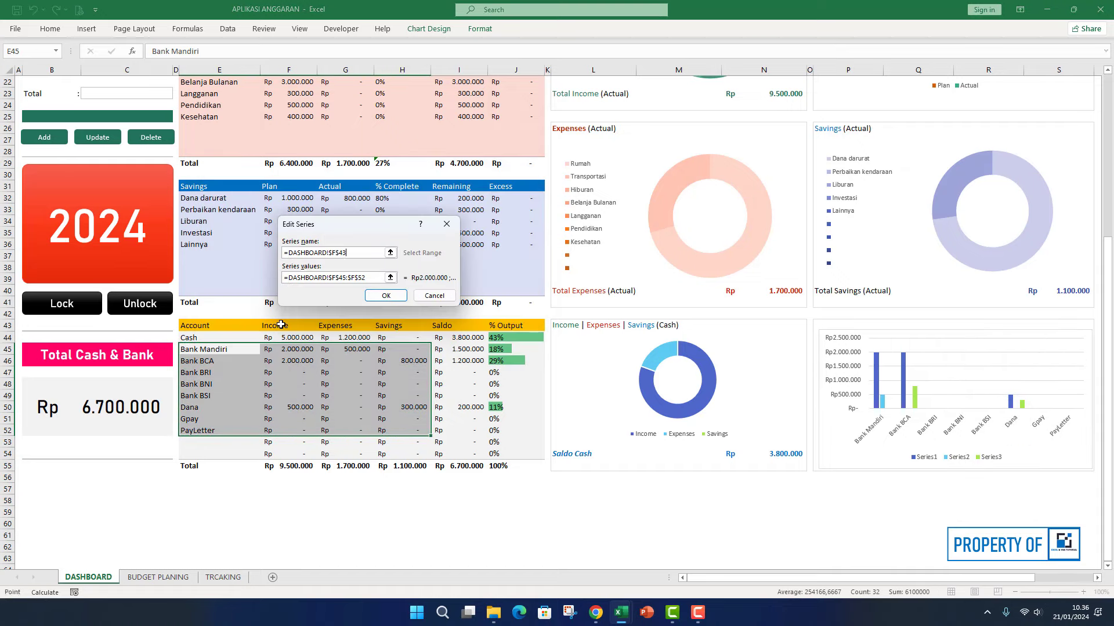
left_click(385, 296)
- Link the second data series' name to the Expenses header in G43
left_click(258, 289)
left_click(272, 260)
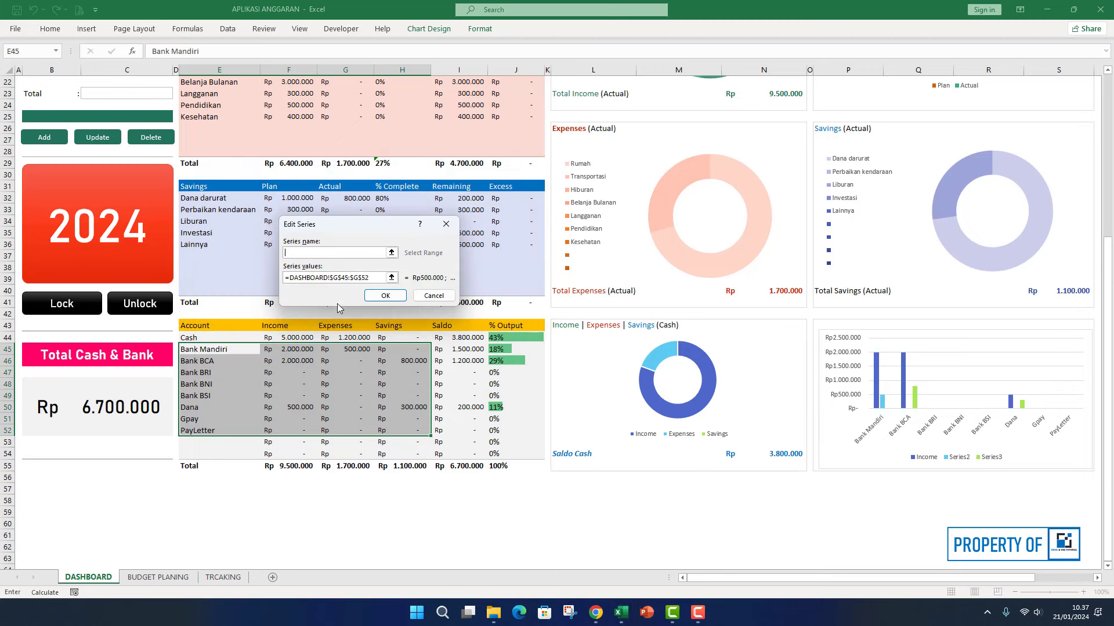
left_click(333, 329)
left_click(386, 296)
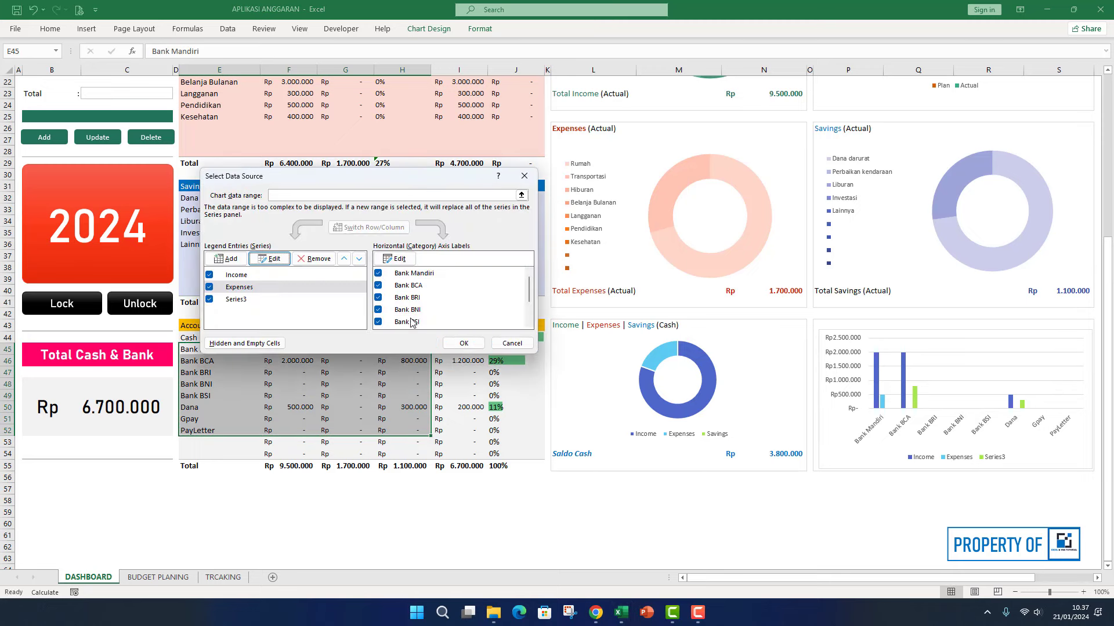
- Link the third data series' name to the Savings header in H43 and apply the chart's data source changes
left_click(253, 300)
left_click(269, 259)
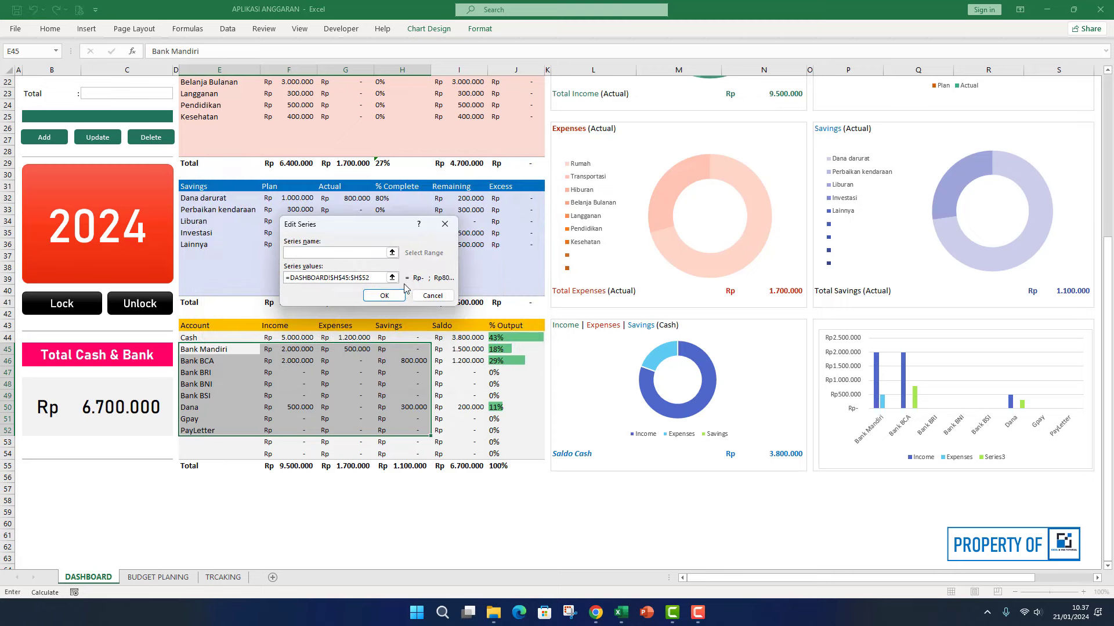
left_click(389, 325)
left_click(384, 295)
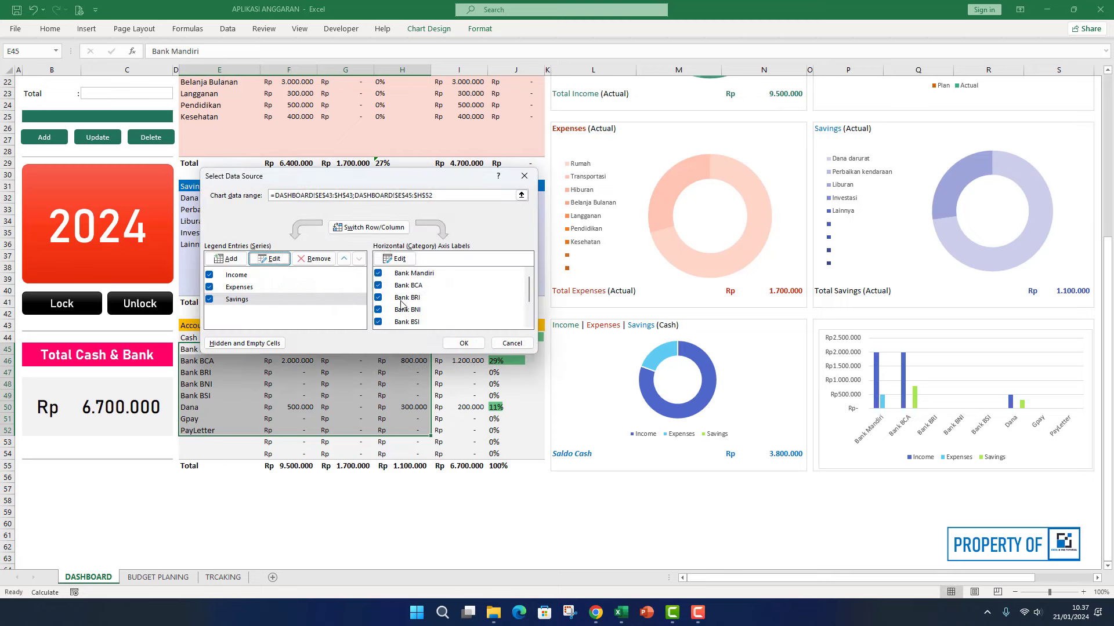
left_click(468, 343)
left_click(989, 500)
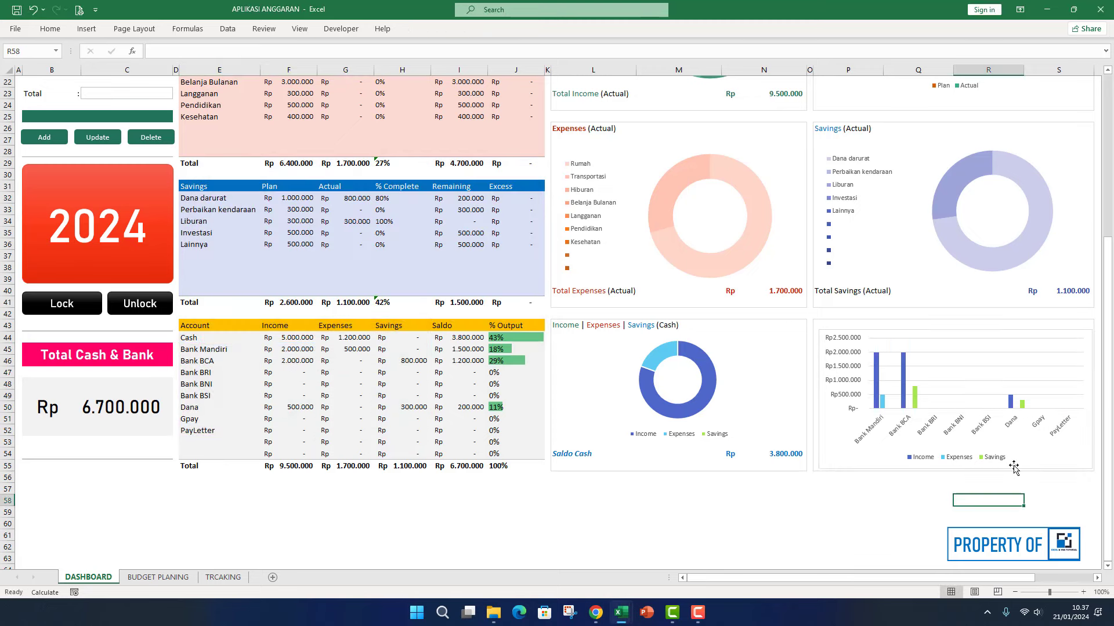
- Reduce the font size of the column chart's account axis labels to 8
left_click(978, 436)
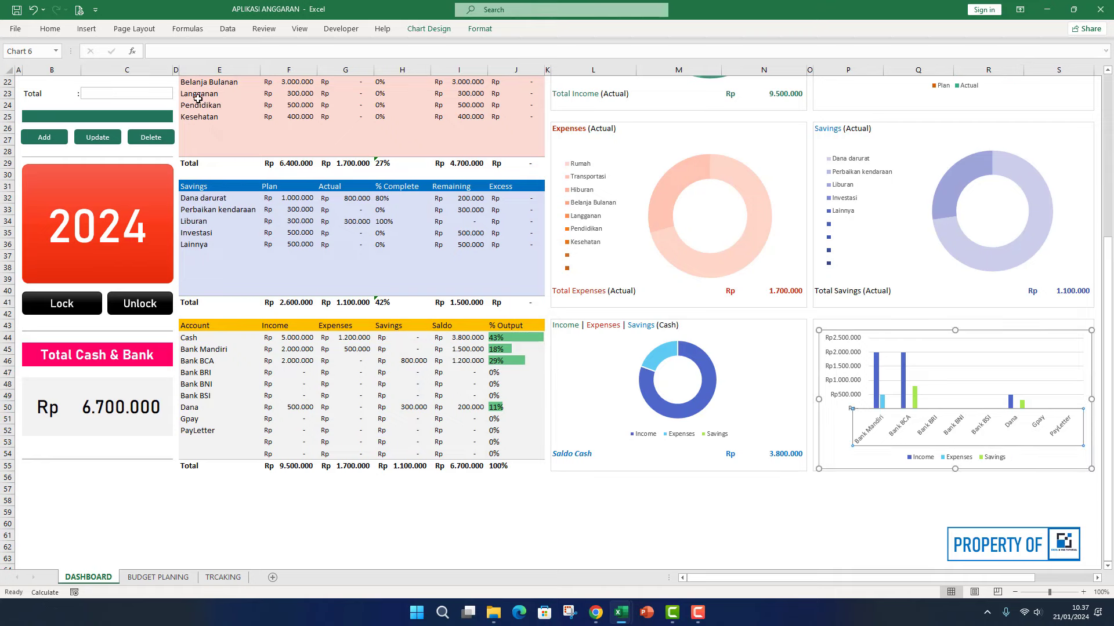
left_click(50, 29)
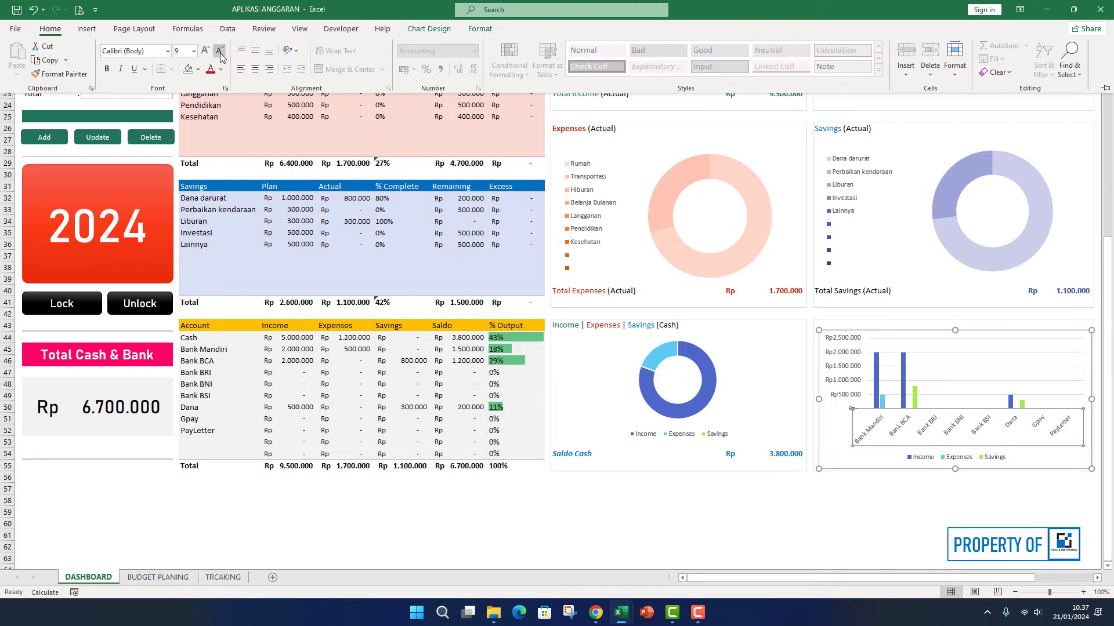
left_click(219, 50)
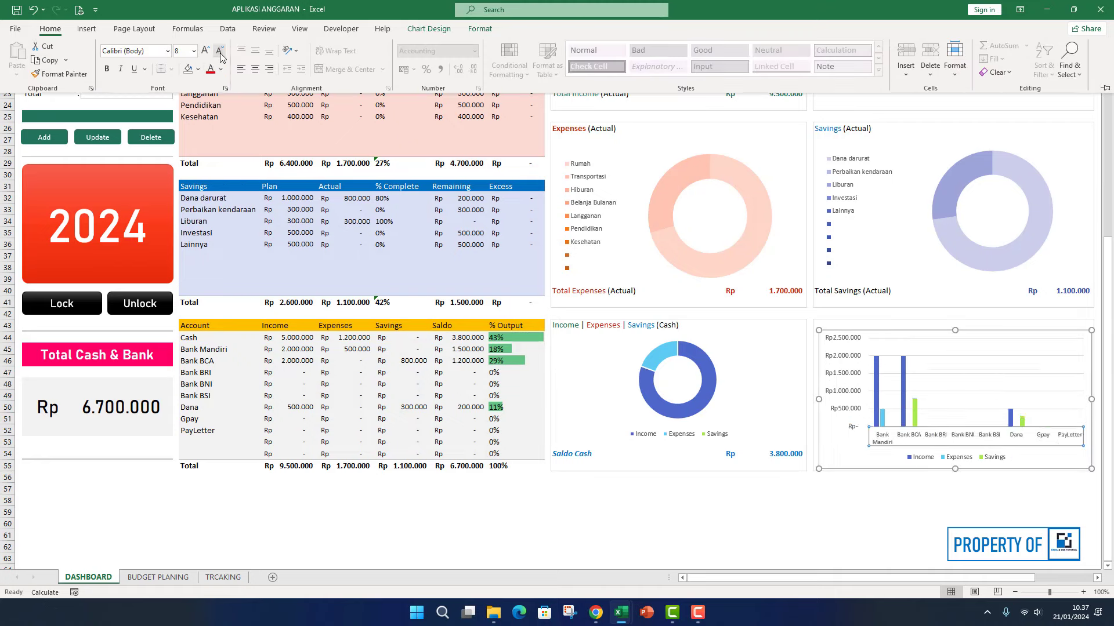
left_click(993, 496)
- Set the account column chart's area to no outline and no fill
left_click(848, 333)
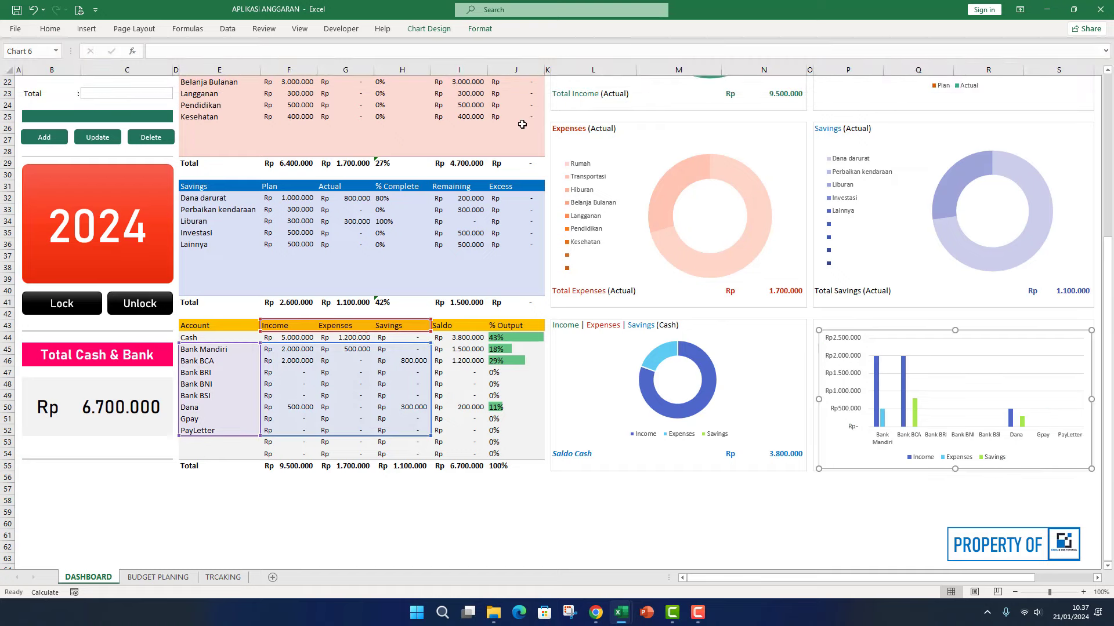
left_click(481, 28)
left_click(455, 58)
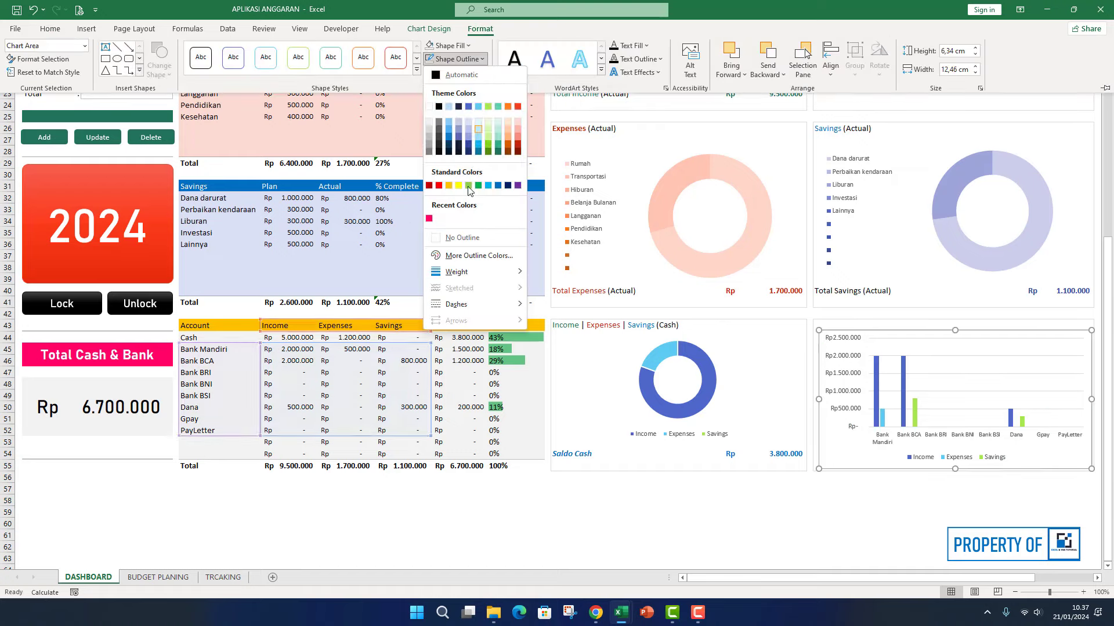
left_click(463, 237)
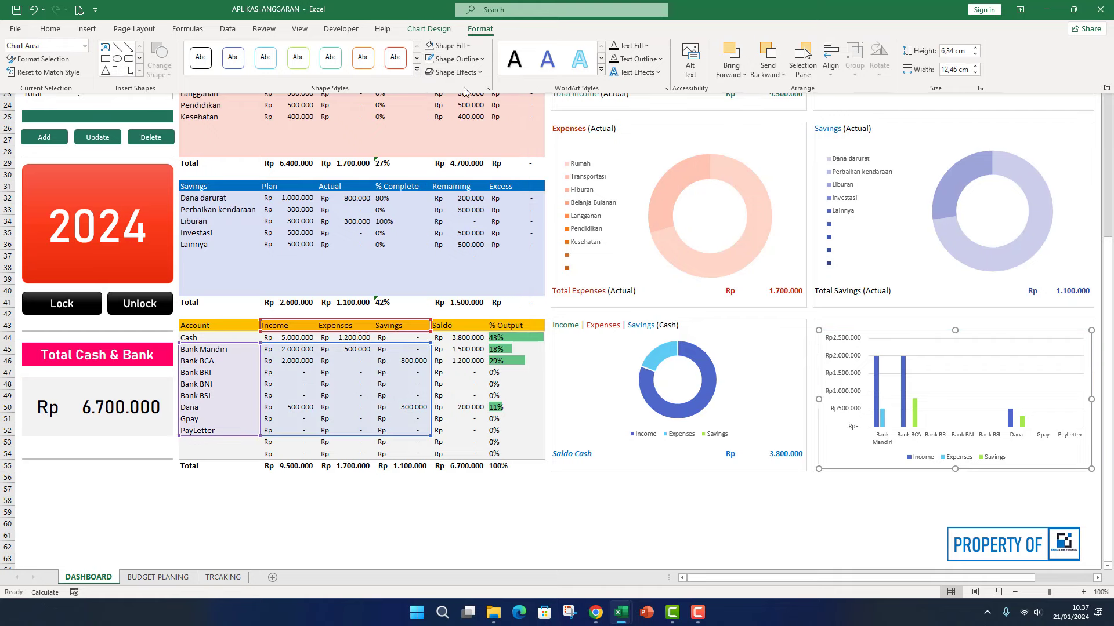
left_click(449, 45)
left_click(456, 224)
left_click(971, 492)
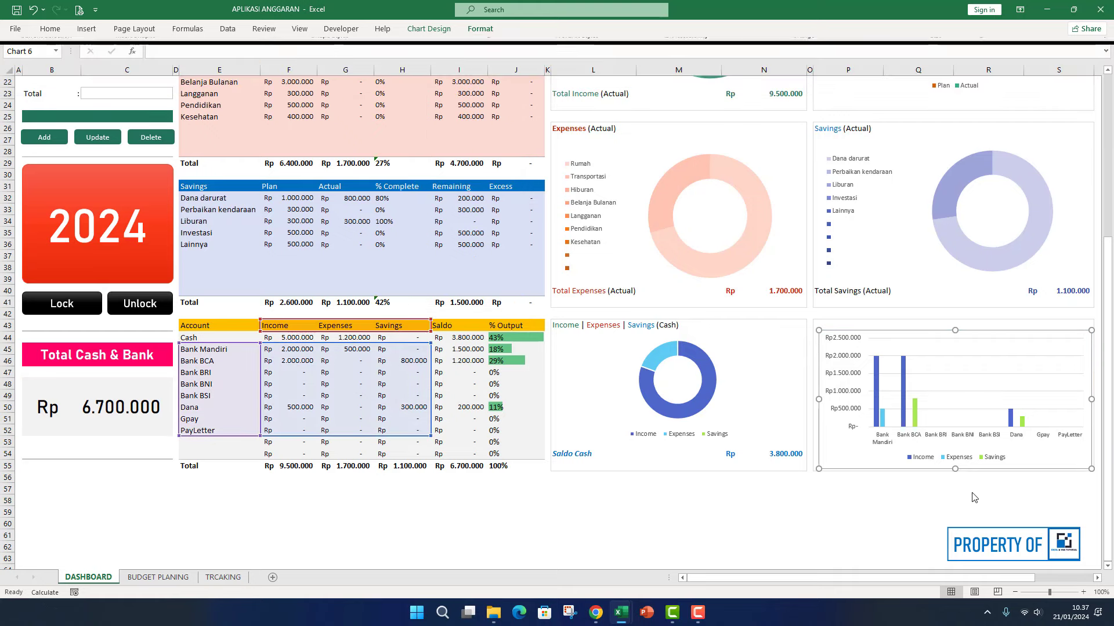
- Lower the account column chart's upper edge slightly to leave room for a heading in the panel
left_click(943, 392)
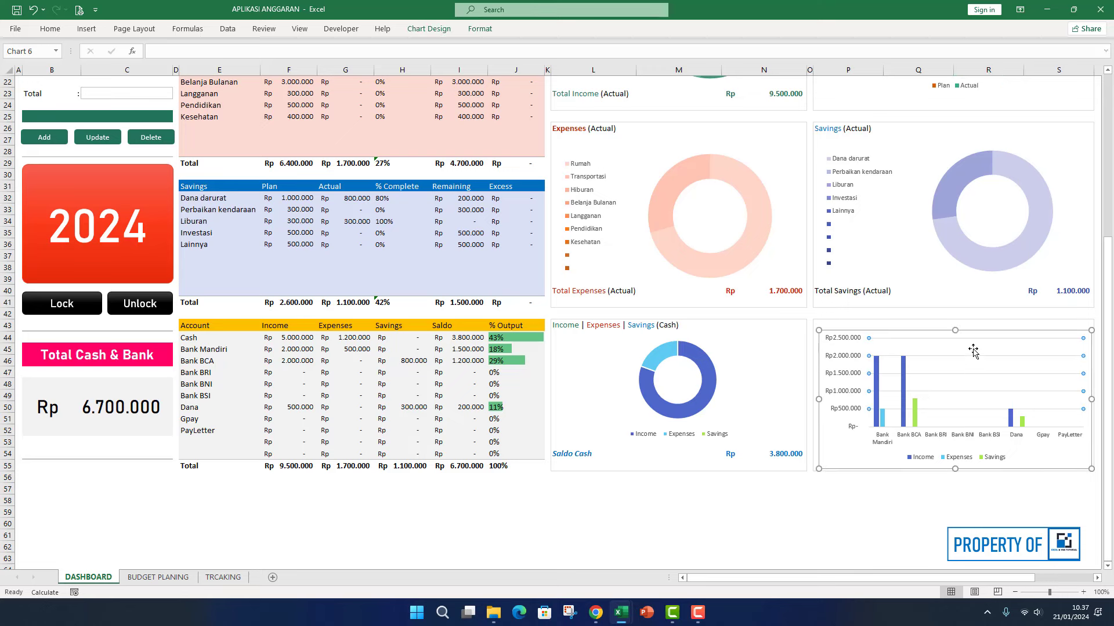
left_click_drag(955, 330, 955, 335)
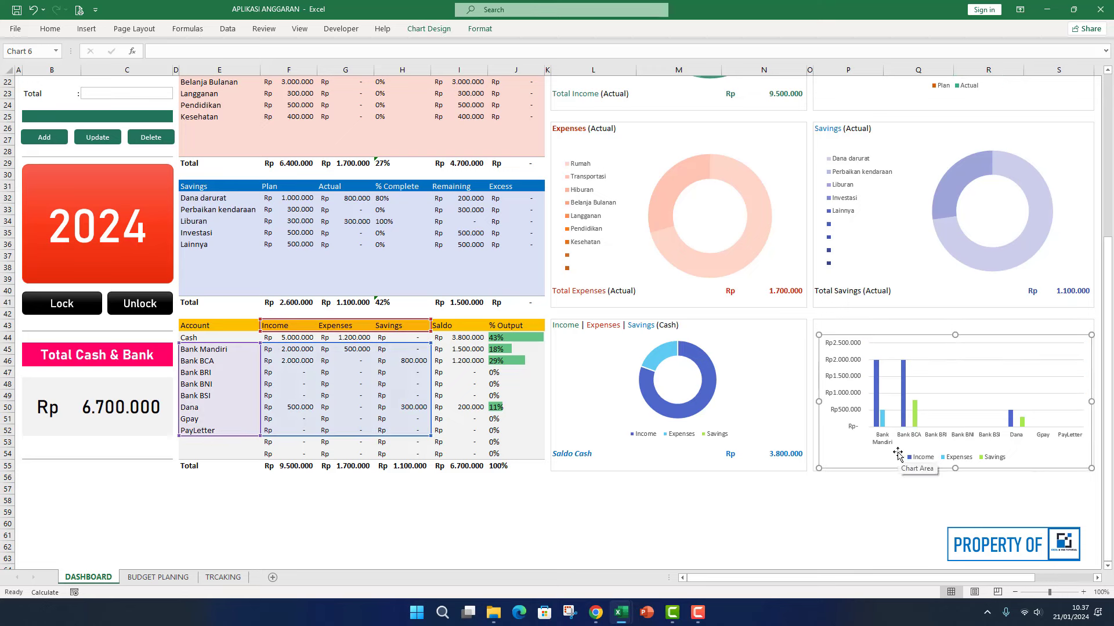
- Copy the "Income | Expenses | Savings (Cash)" heading from L43 to P43 above the account column chart
left_click(884, 499)
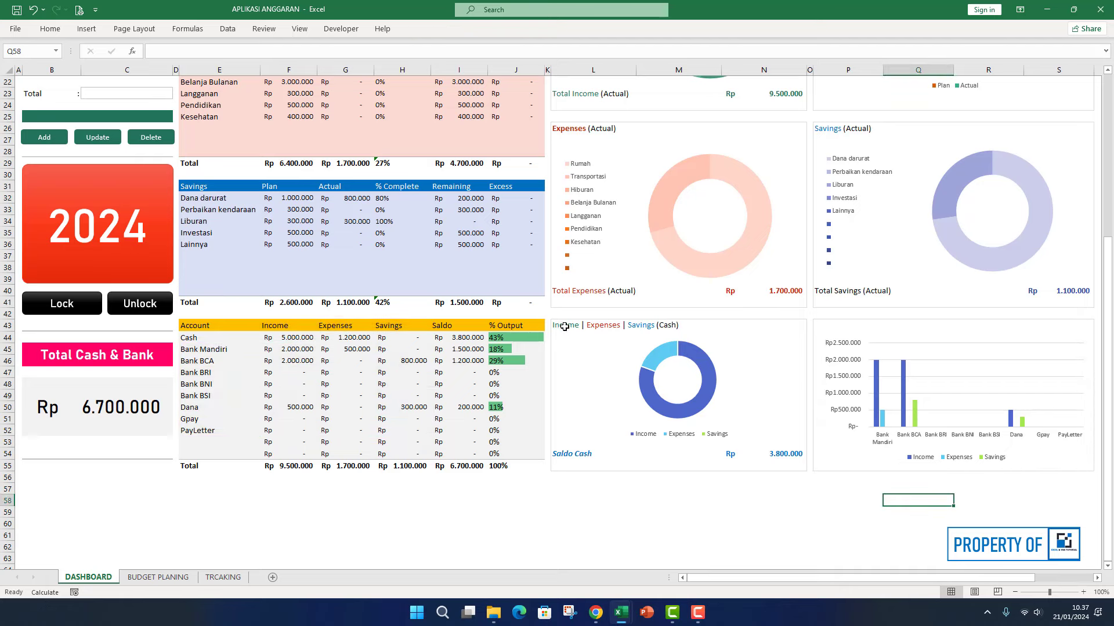
right_click(564, 327)
left_click(595, 25)
right_click(836, 326)
left_click(857, 74)
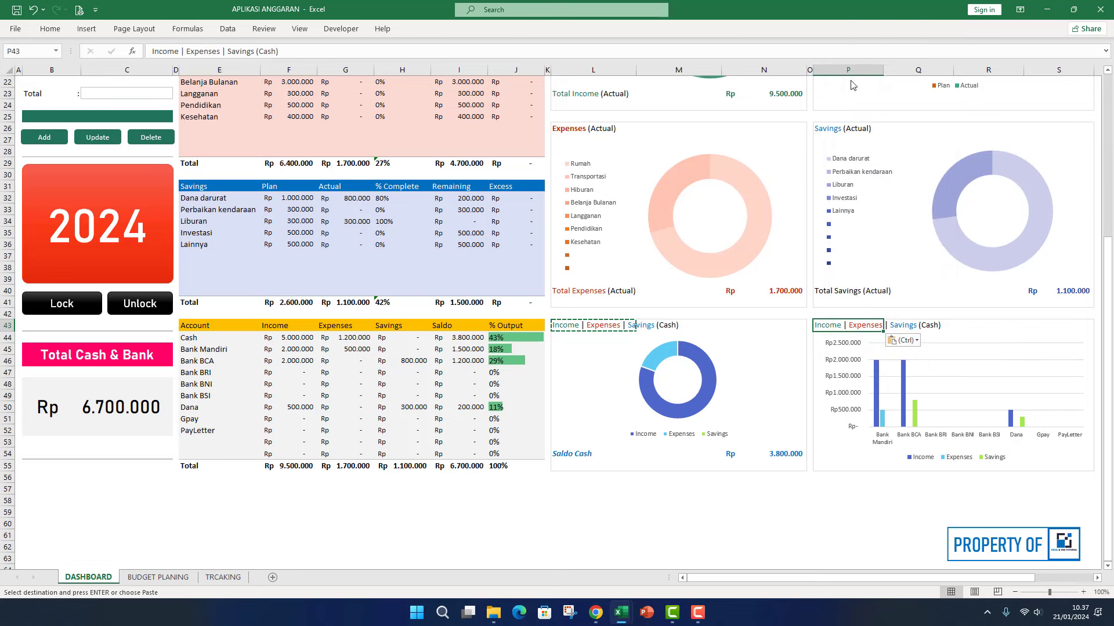
key("Escape")
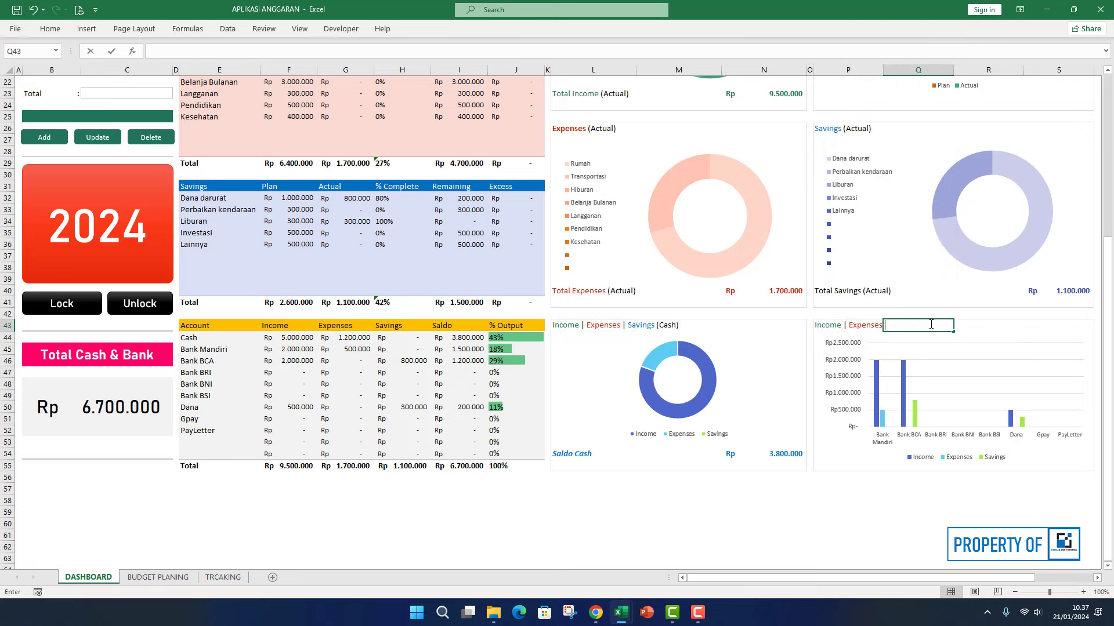
- Edit the heading in P43 so that it reads "Income | Expenses | Savings (Bank)"
double_click(267, 51)
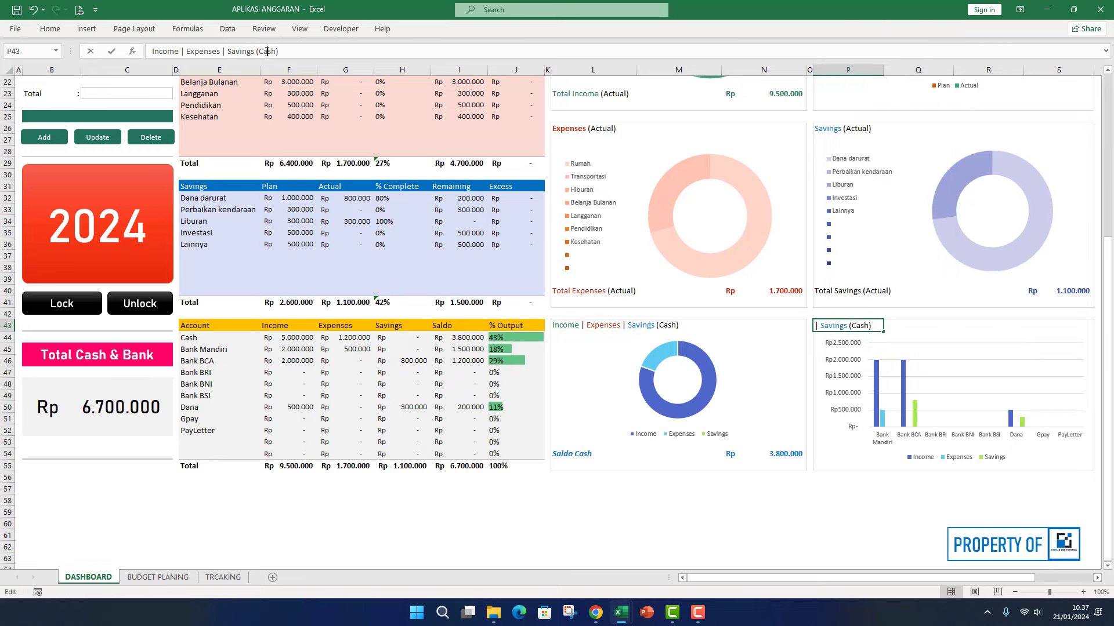
type("Bank")
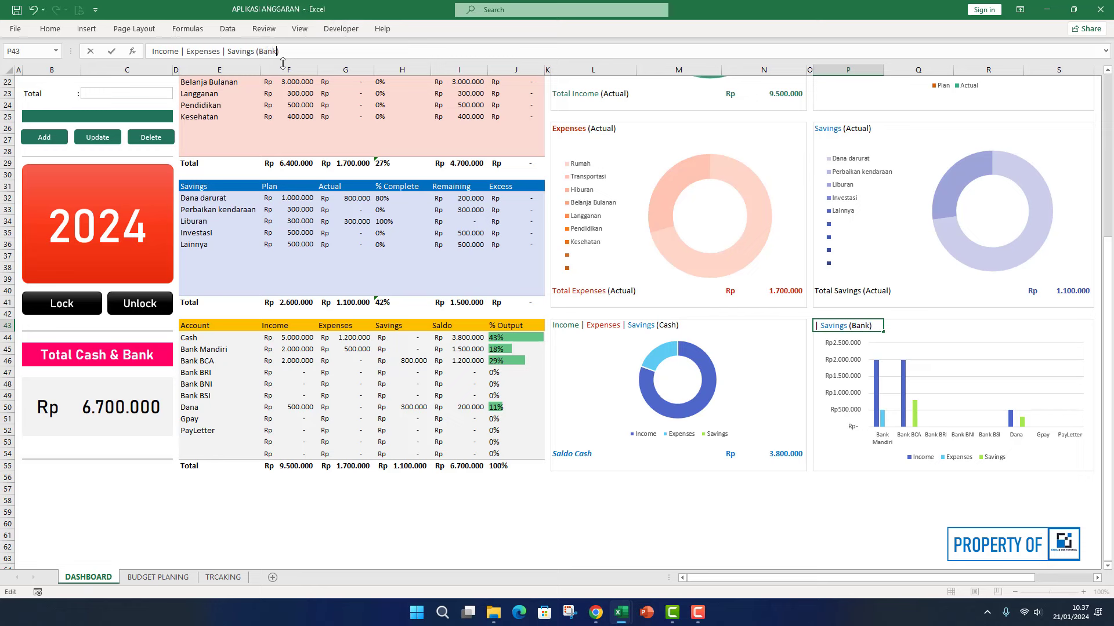
key("Return")
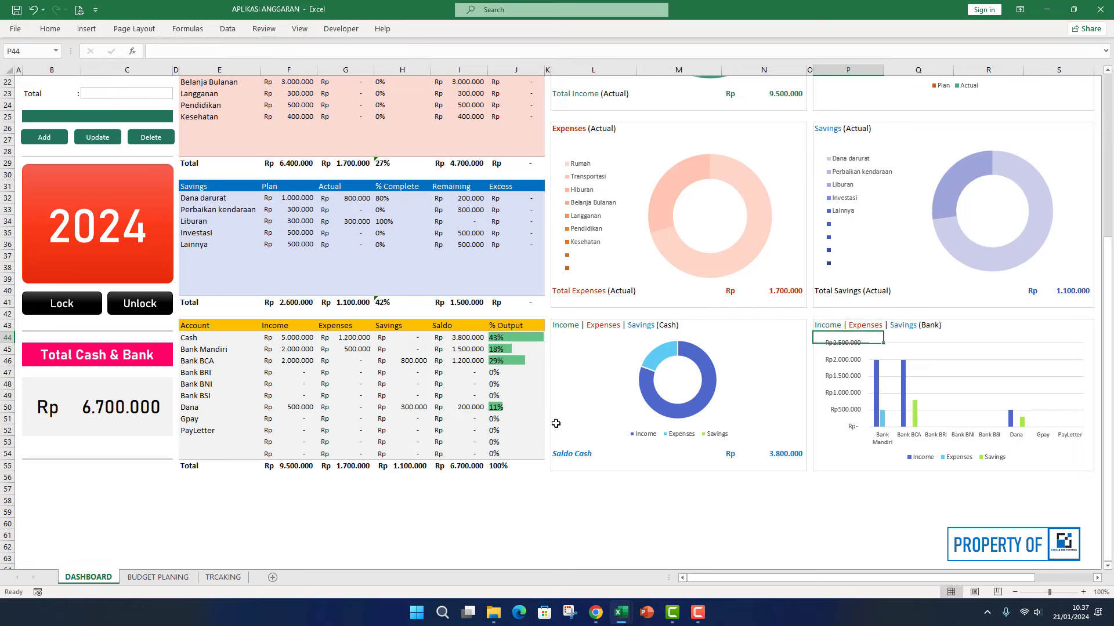
left_click(586, 489)
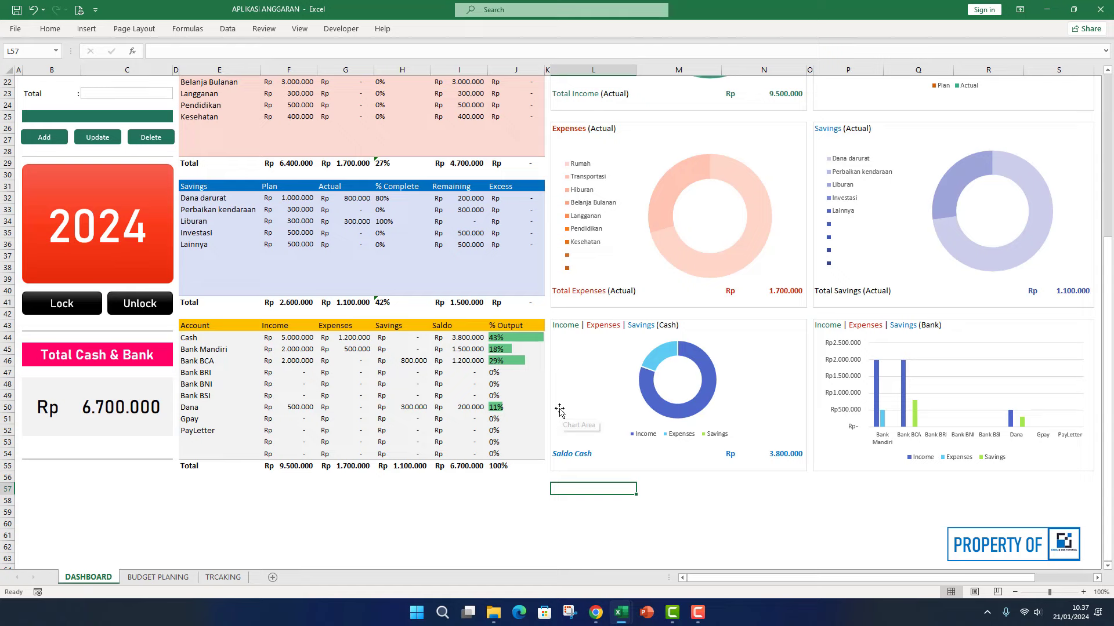
- Fill the empty range A1:S3 above the dashboard with a near-black theme colour to form a header banner
scroll(559, 411, "up", 7)
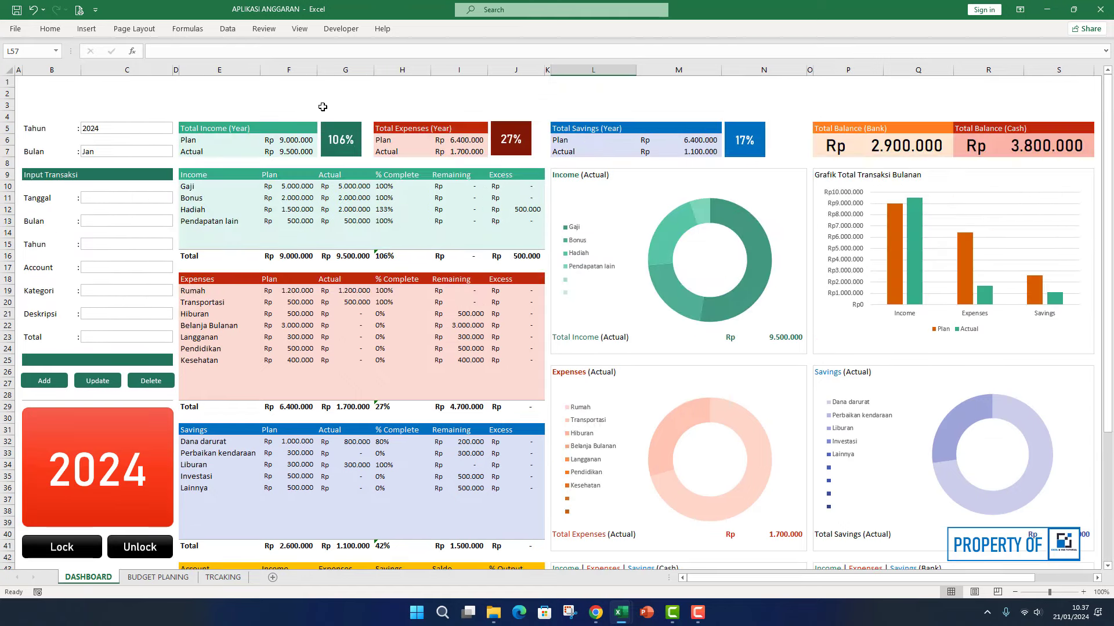
left_click(323, 106)
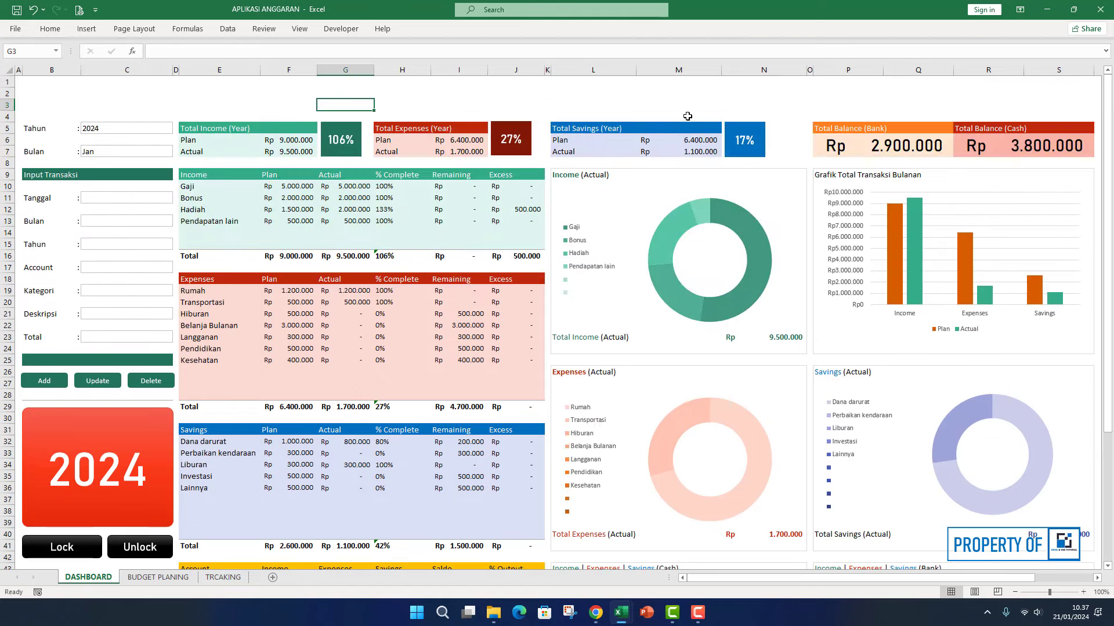
left_click(574, 107)
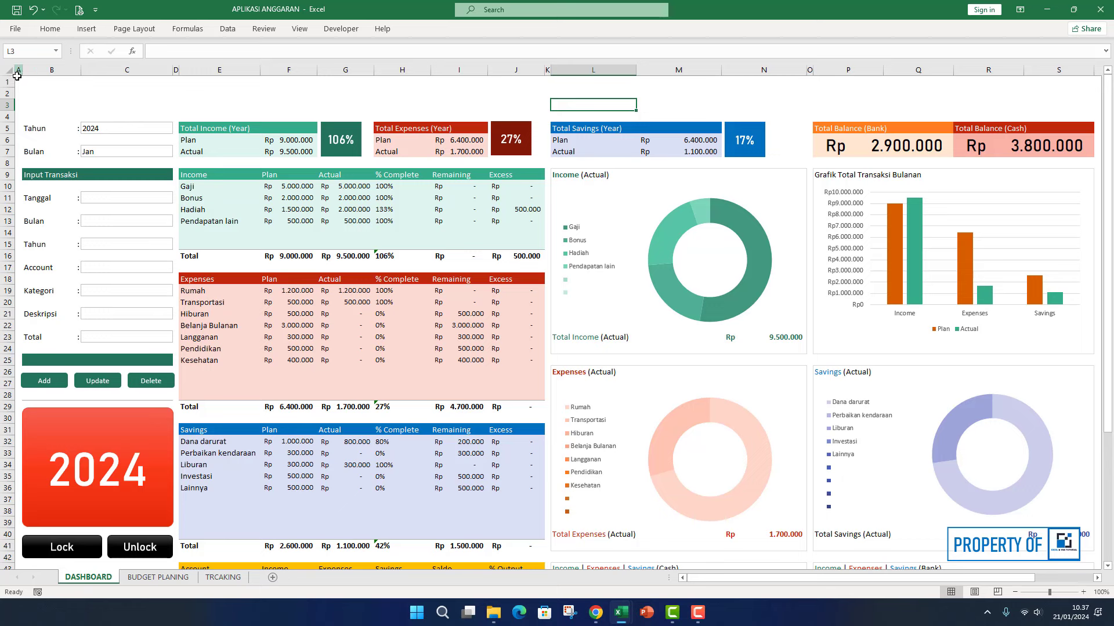
left_click_drag(17, 81, 1064, 108)
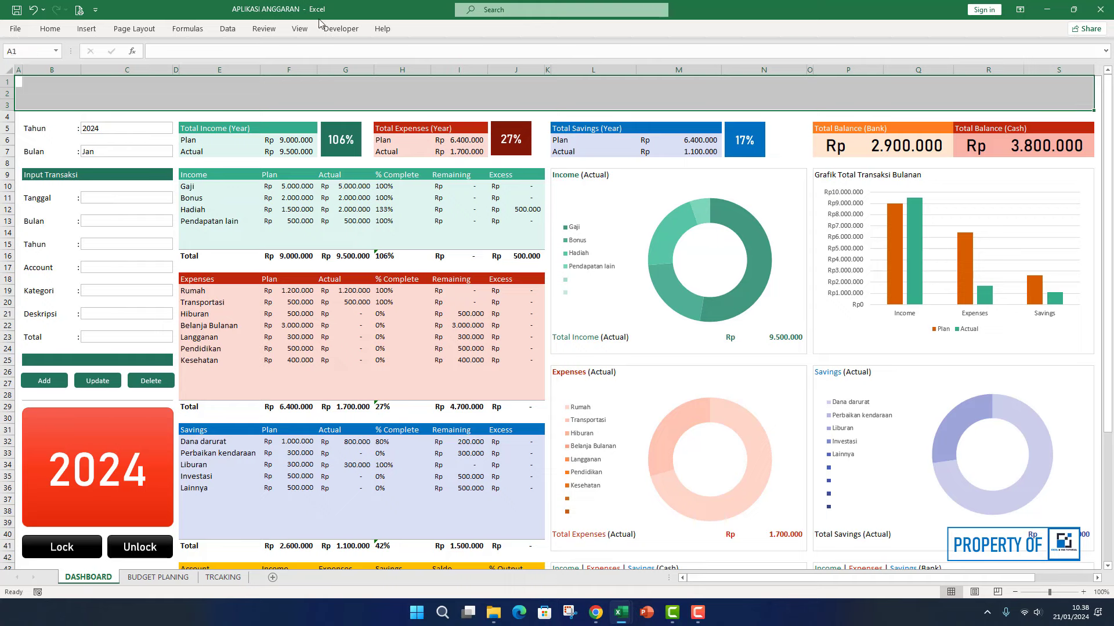
left_click(51, 29)
left_click(197, 70)
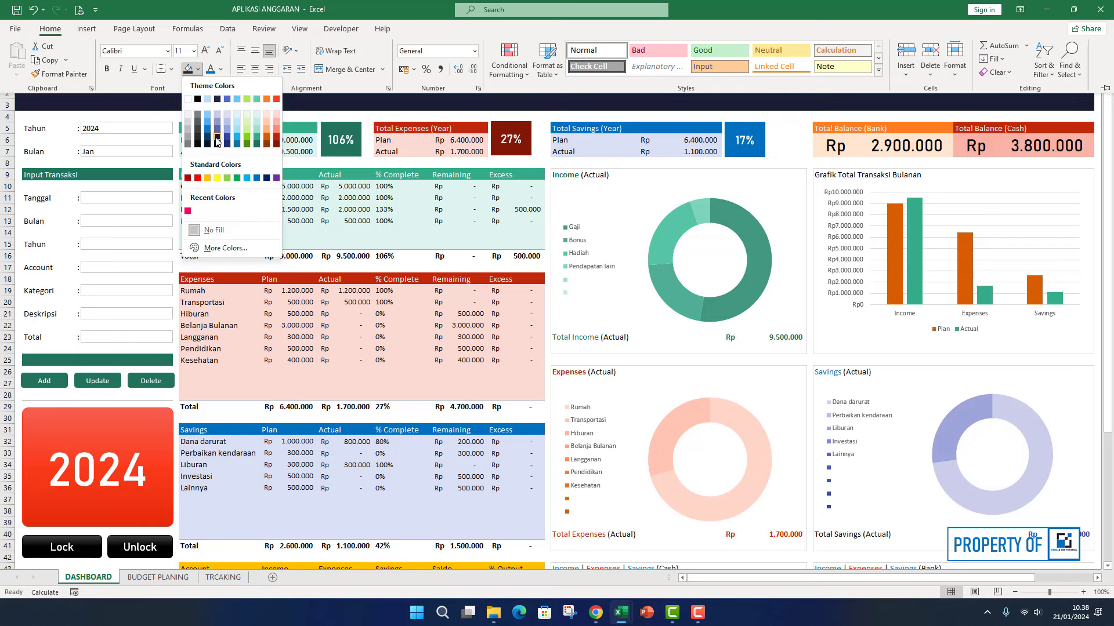
left_click(198, 141)
left_click(202, 97)
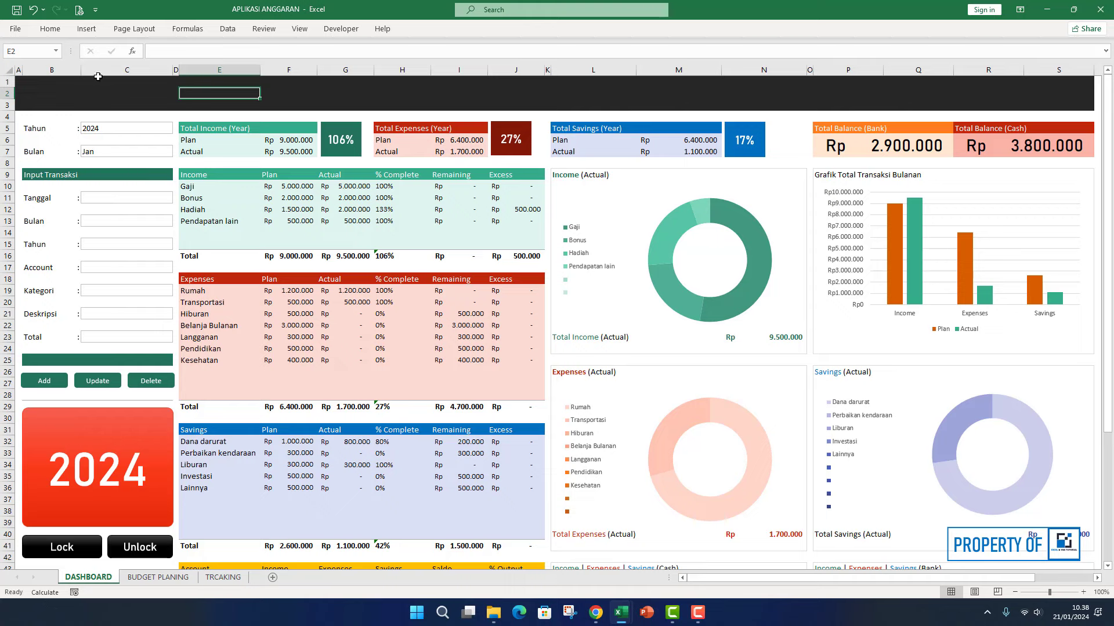
- Insert the LOGO 4 picture from the LOGO folder on drive D: and fit it small at the start of the banner in column B
left_click(86, 29)
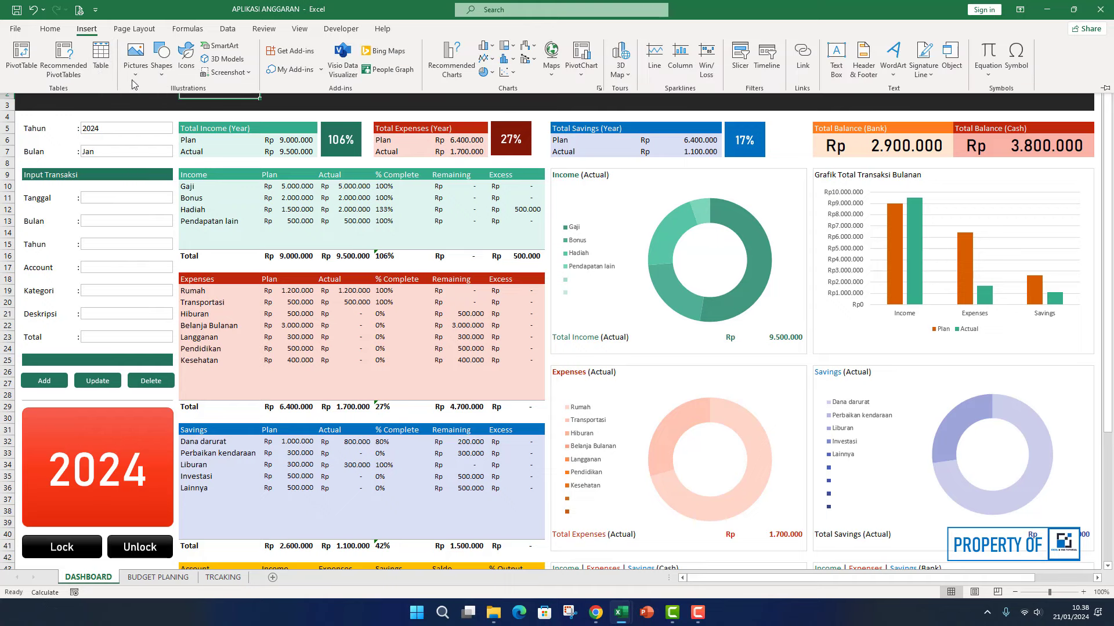
left_click(134, 75)
left_click(156, 118)
scroll(82, 204, "down", 3)
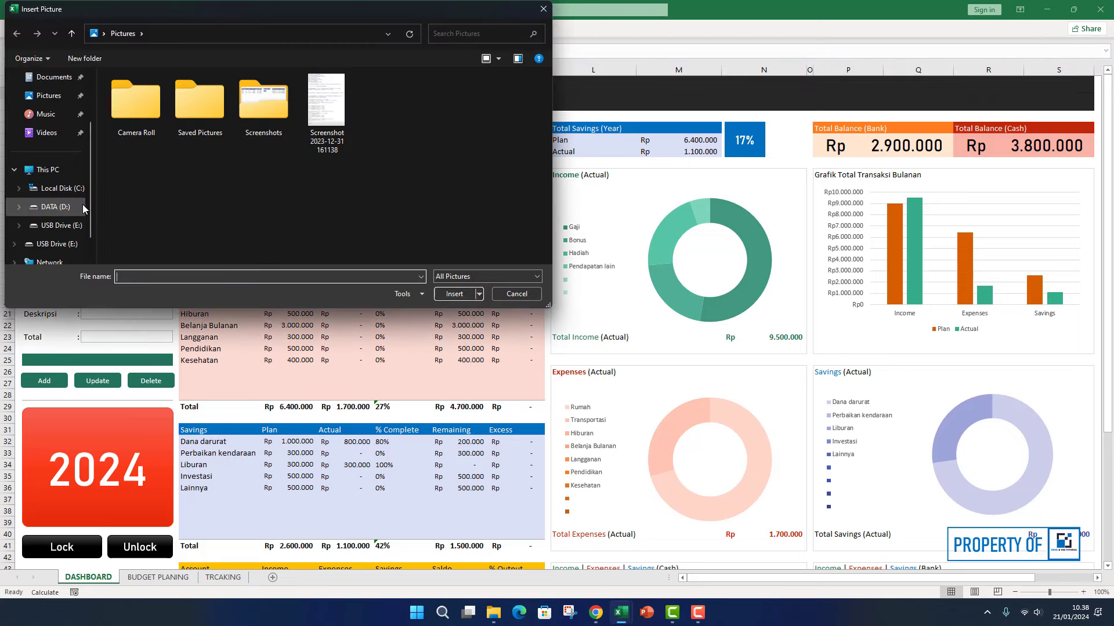
left_click(18, 169)
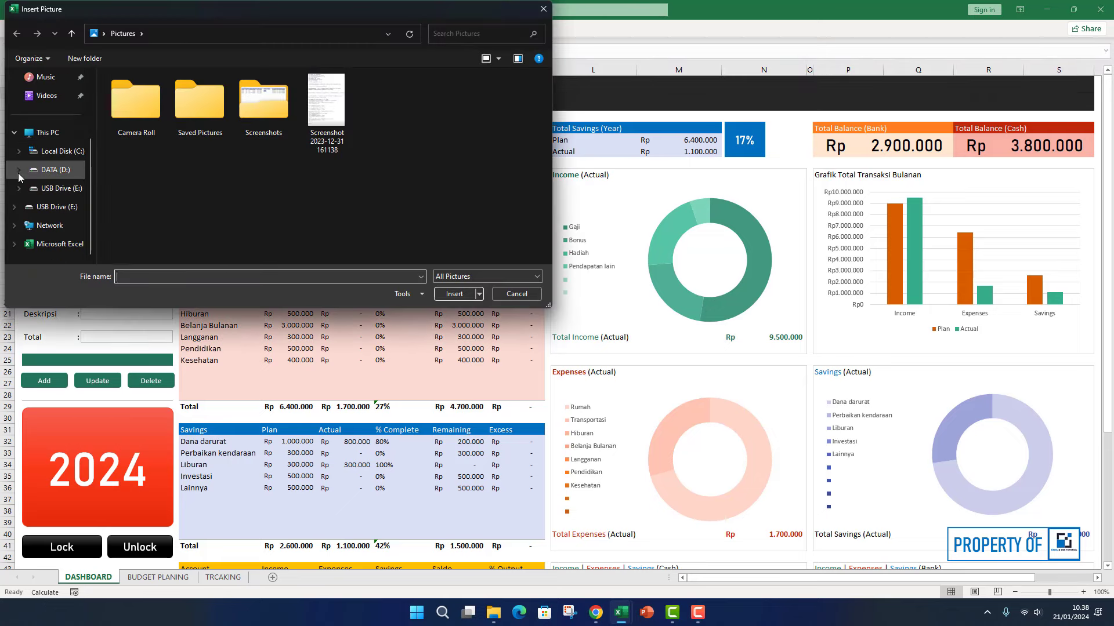
scroll(41, 191, "down", 5)
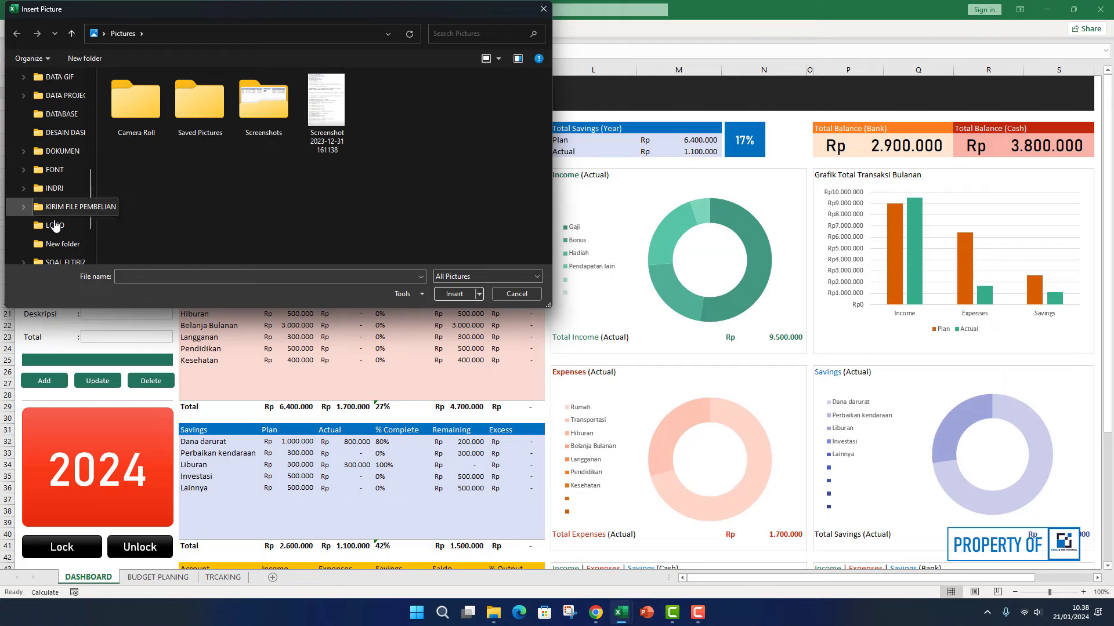
left_click(53, 227)
double_click(319, 116)
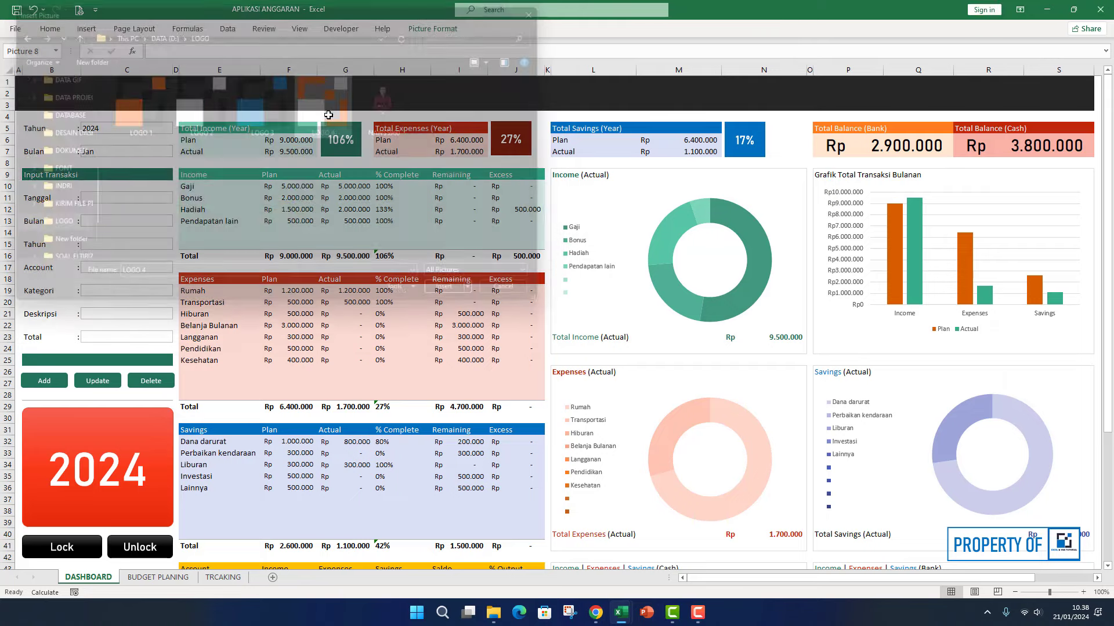
left_click_drag(312, 221, 28, 129)
left_click(80, 94)
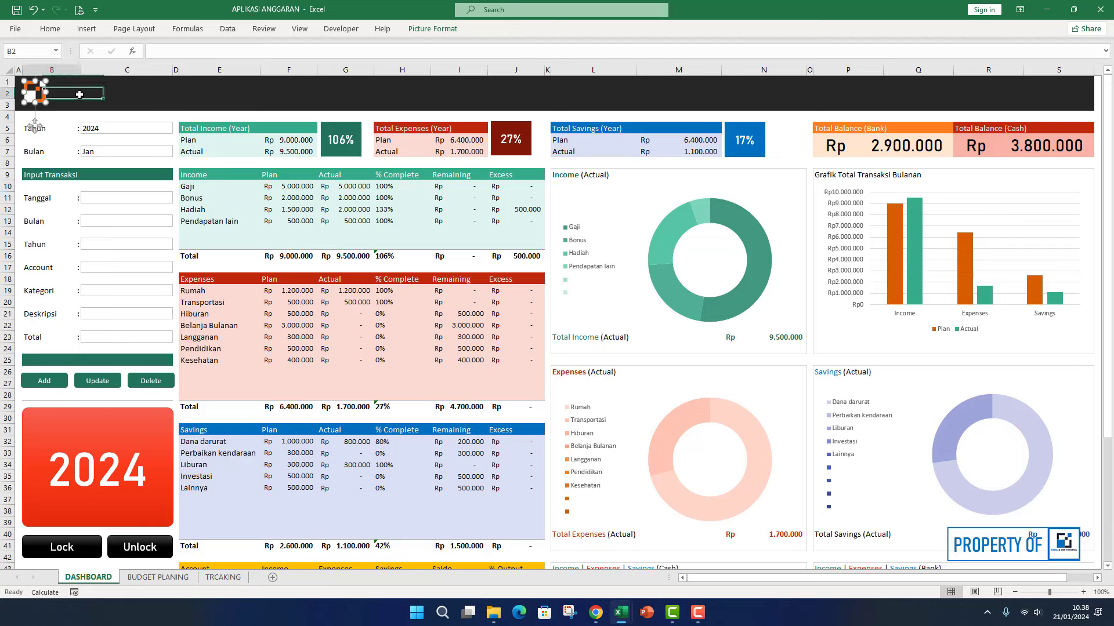
- Add a text box in the banner reading "Aplikasi Anggaran | Personal Budget | Manajemen Keuangan Pribadi"
left_click(87, 29)
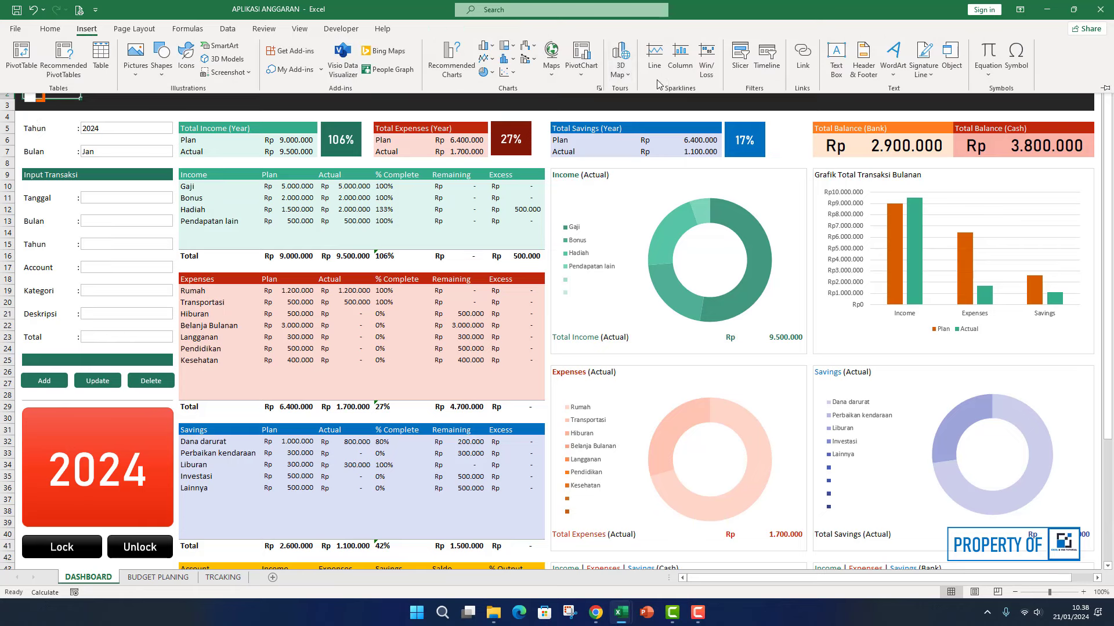
left_click(836, 61)
left_click(165, 93)
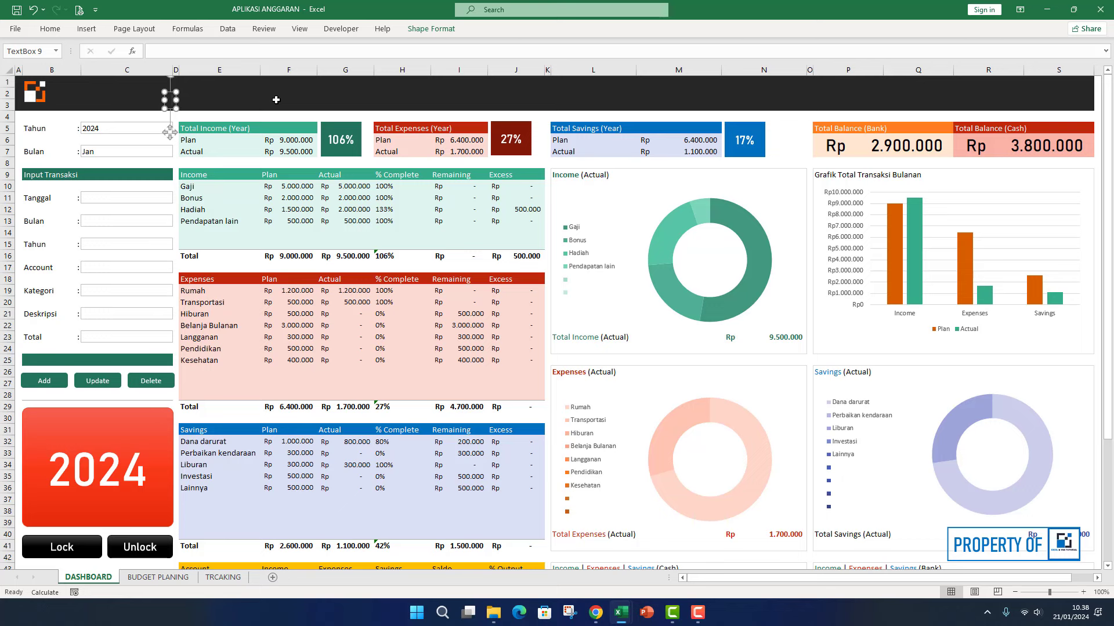
type("Aplikasi")
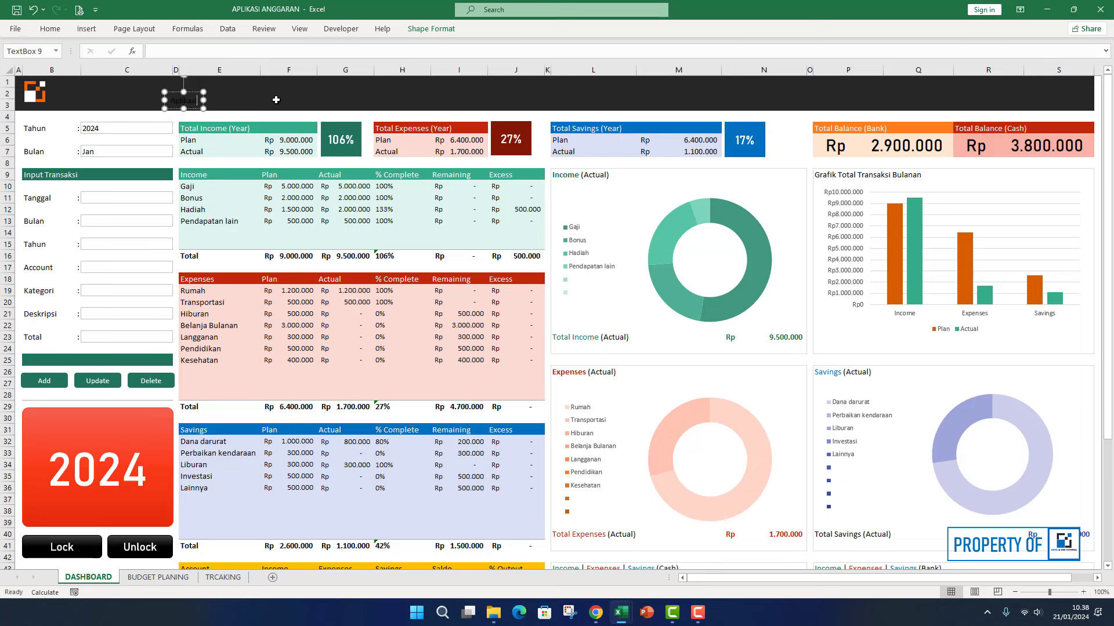
type(" Anggaran")
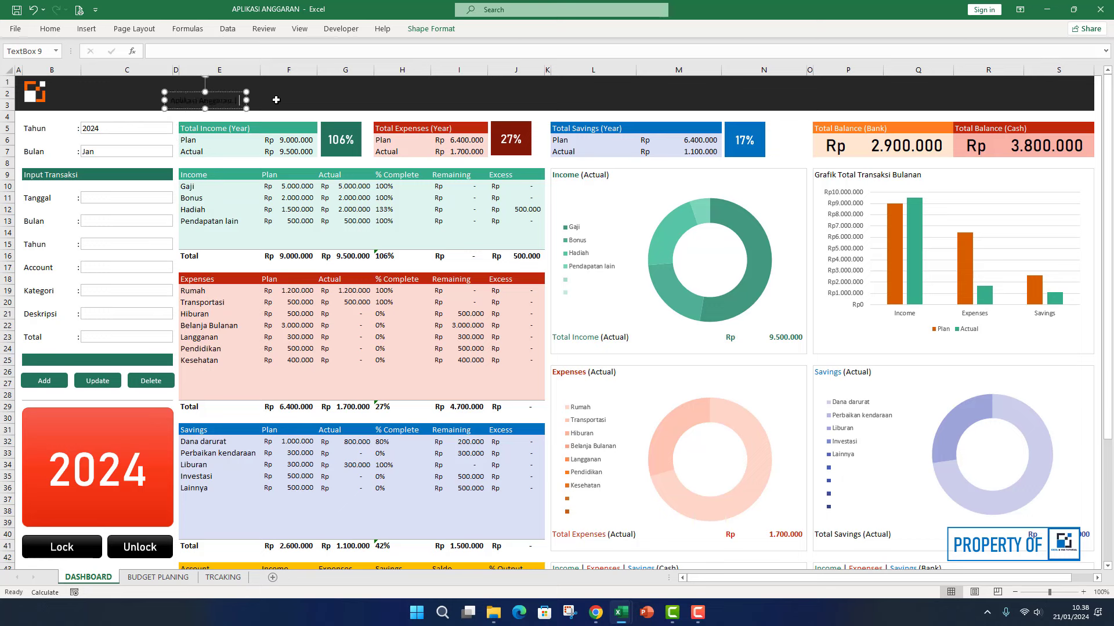
type(" | Persona")
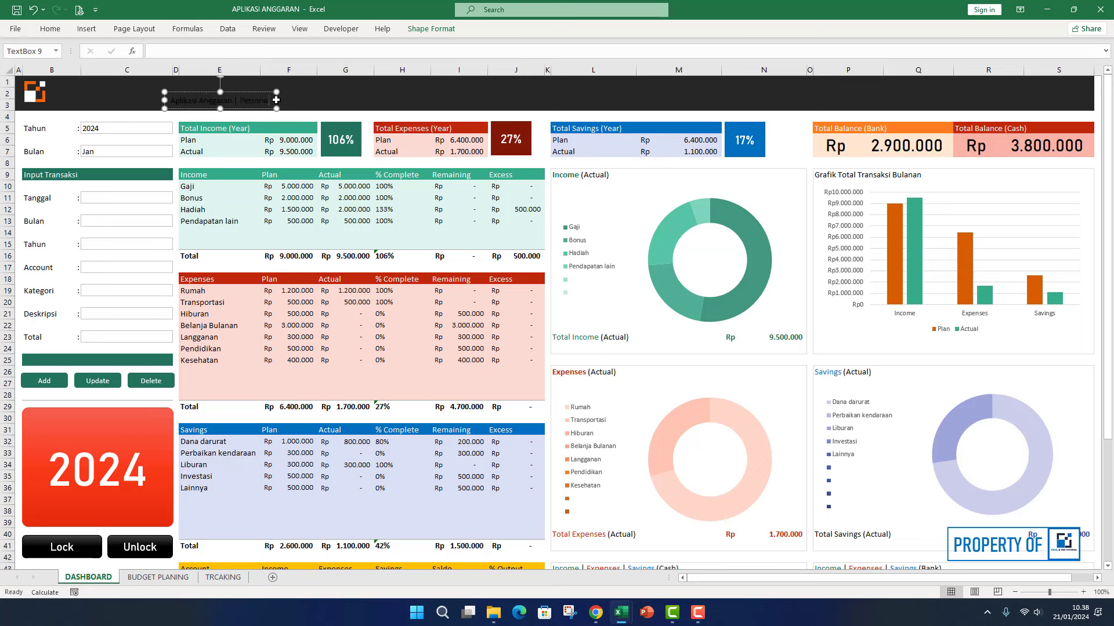
type("l Budget")
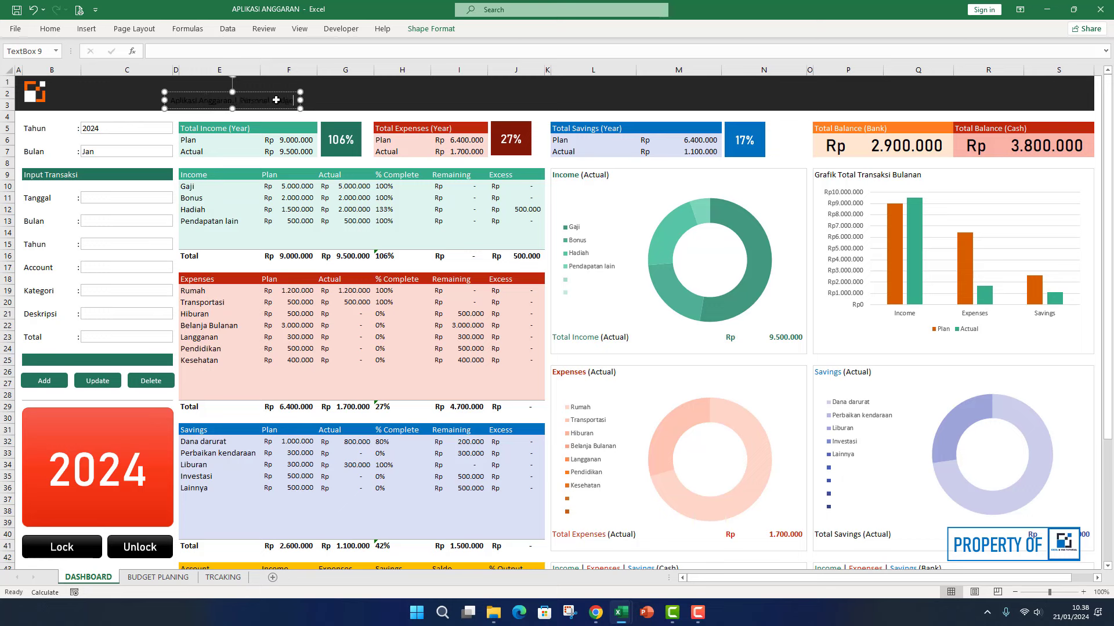
type(" |")
type(" Manajemen")
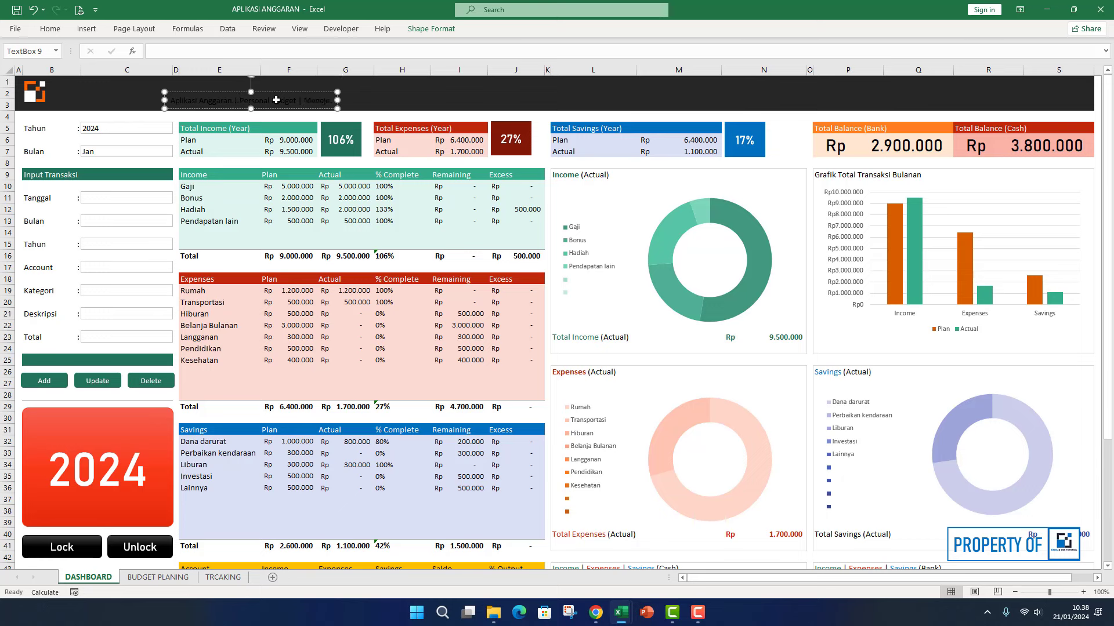
type("euangan Pri")
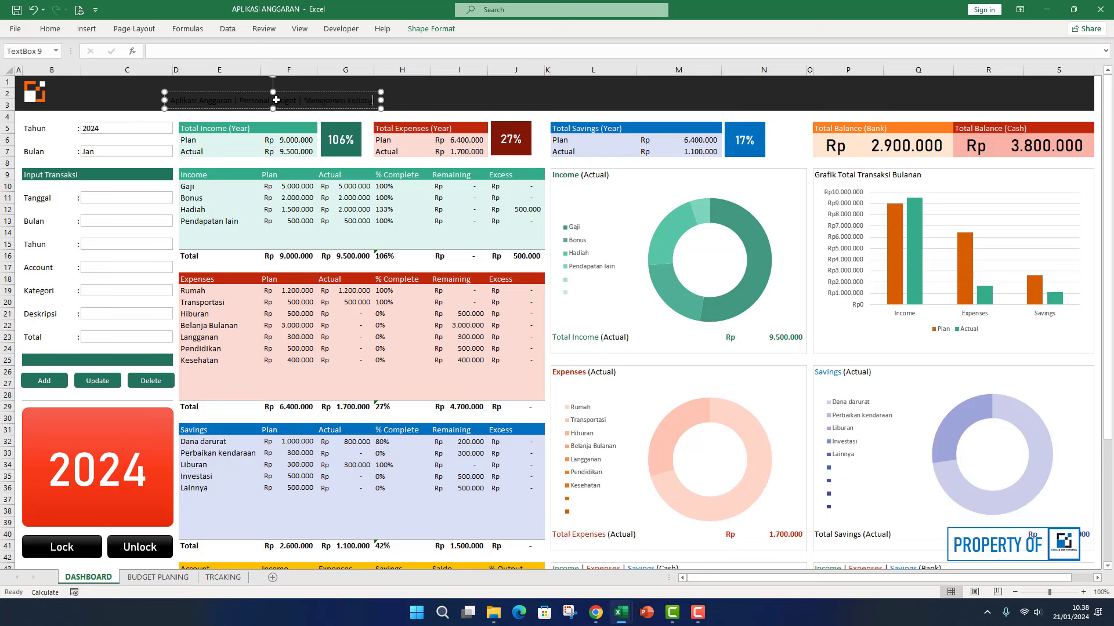
type("bad")
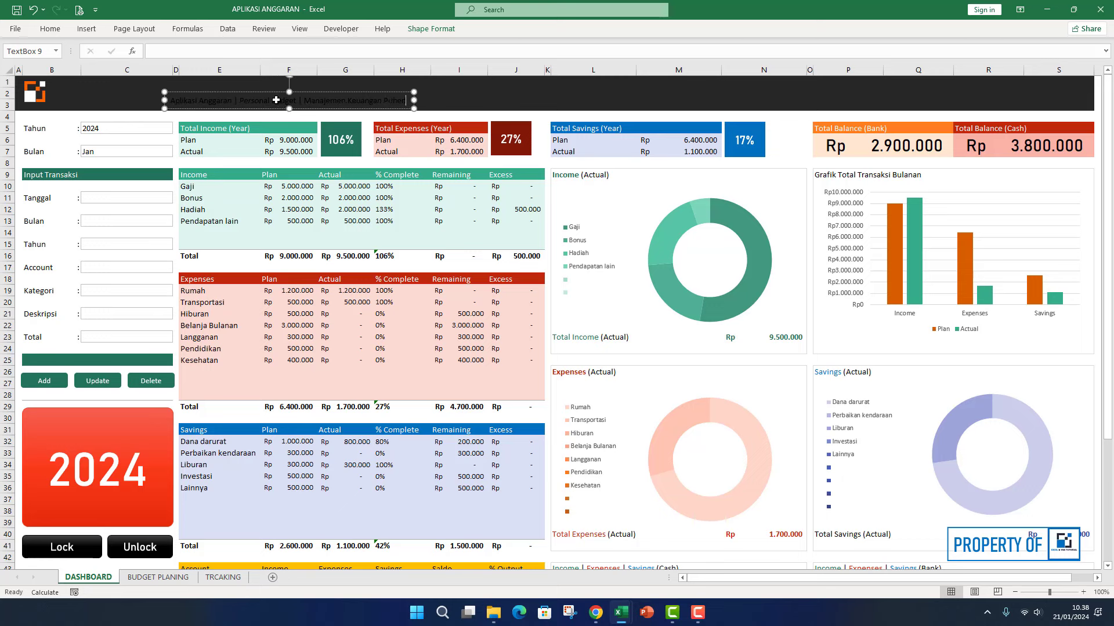
- Set the banner title's text colour to white and its font to Bahnschrift
left_click(317, 92)
left_click(50, 28)
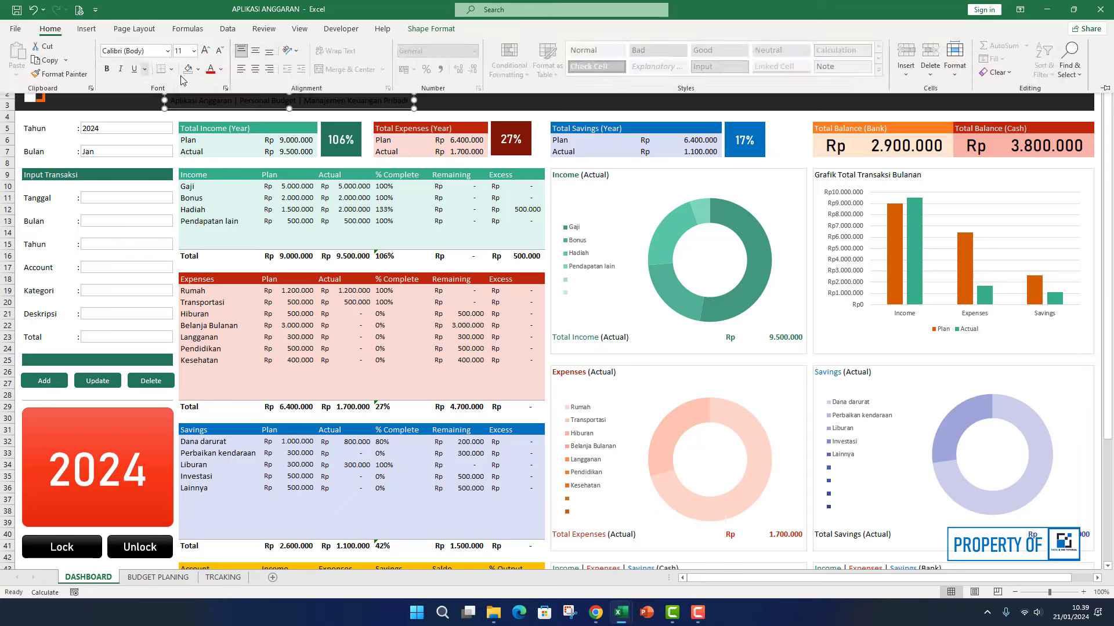
left_click(220, 69)
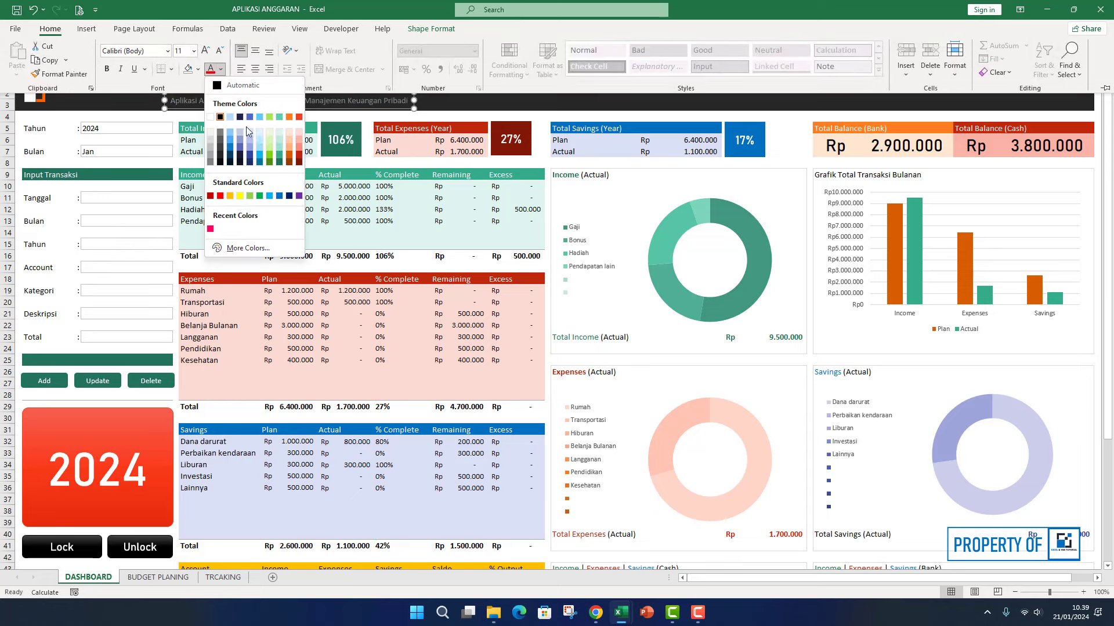
left_click(271, 133)
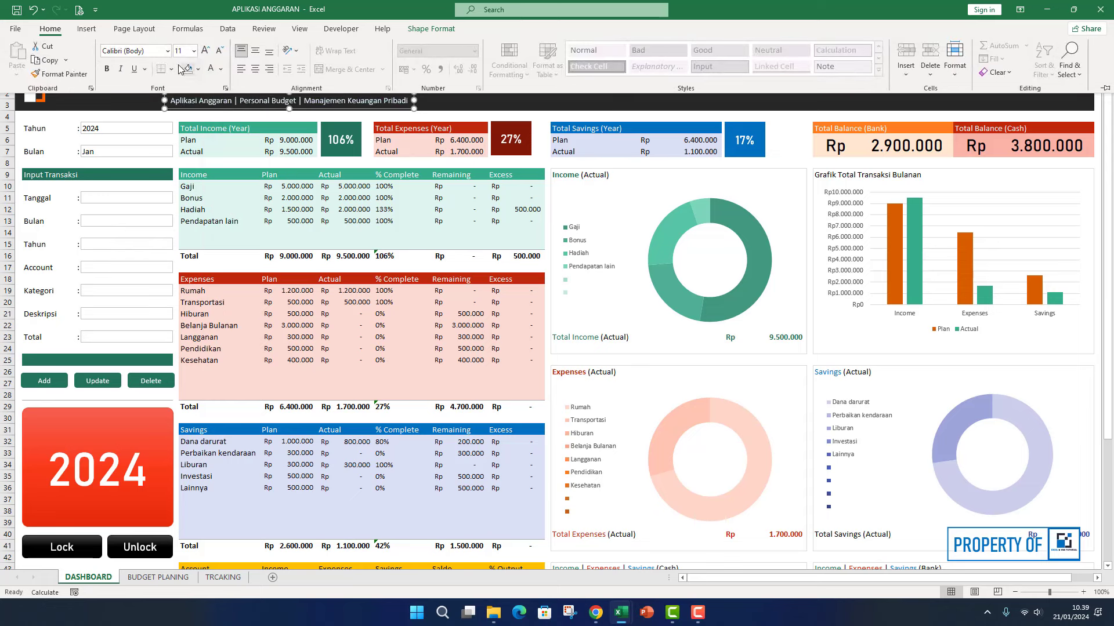
left_click(167, 51)
left_click(174, 131)
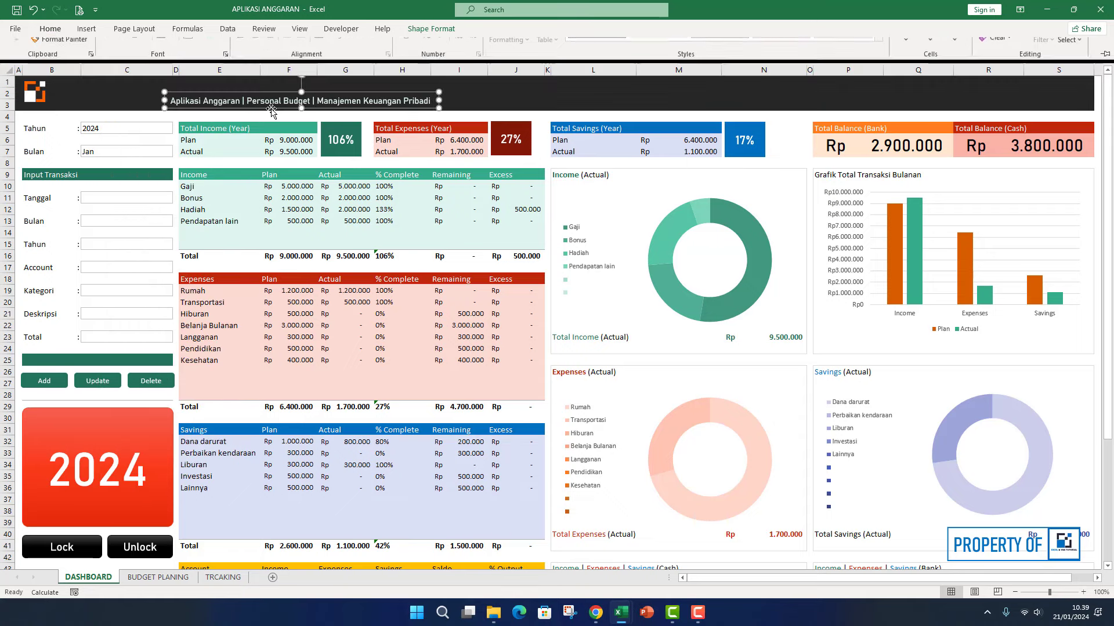
- Move the banner title directly beside the logo and increase its font size to 16
left_click_drag(271, 110, 159, 102)
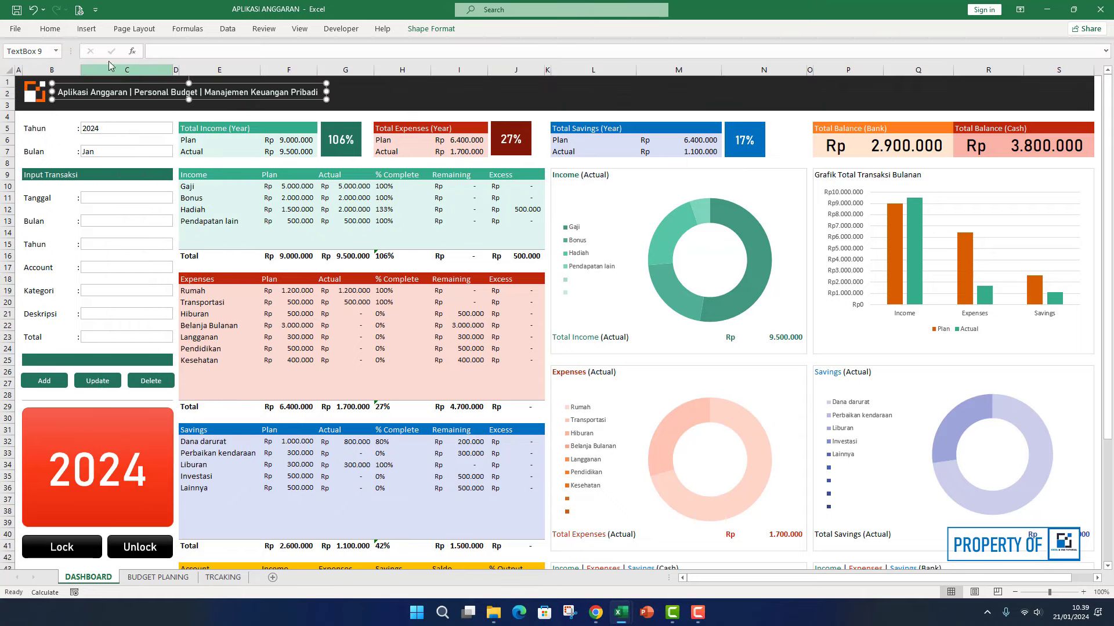
left_click(50, 28)
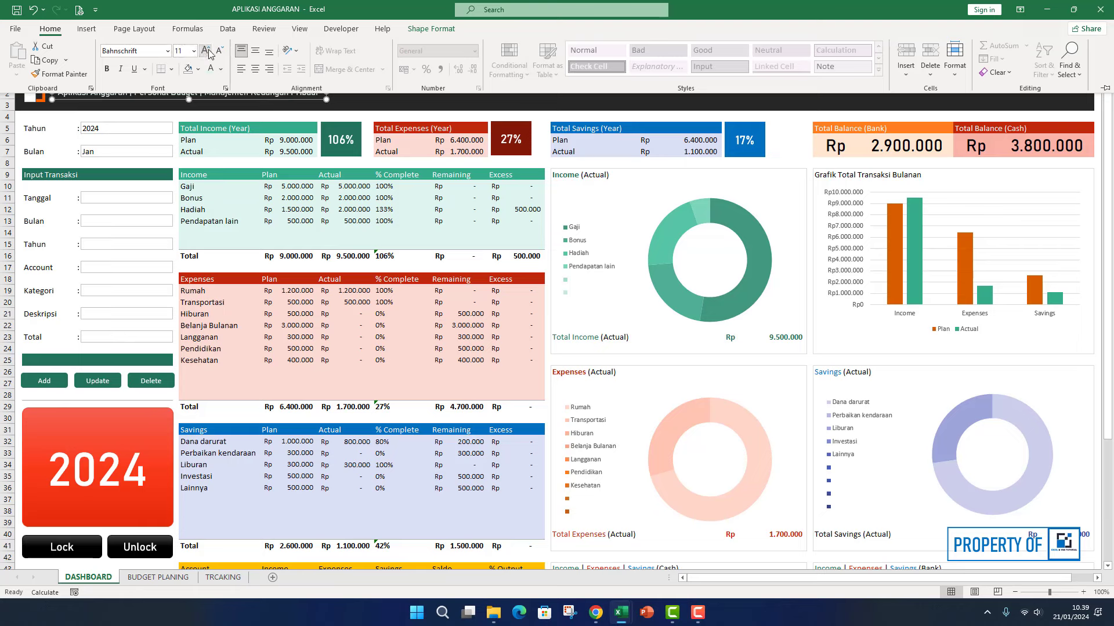
left_click(208, 52)
left_click(208, 53)
left_click(208, 53)
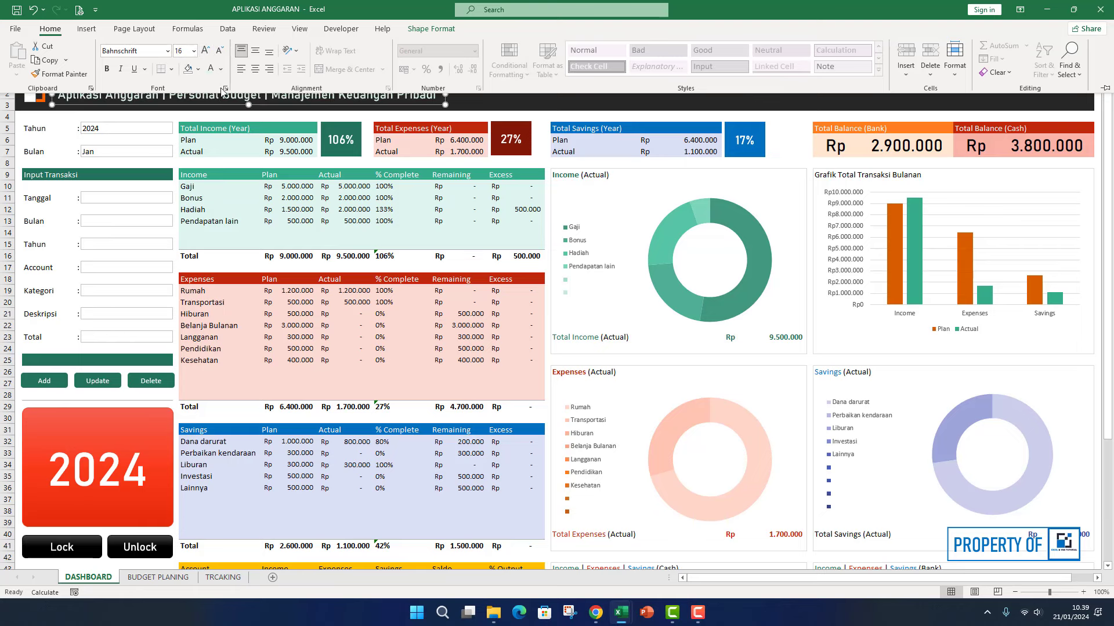
- Draw a rounded rectangle about 2.75 cm wide and 0.93 cm high in the dark banner above the savings summary
left_click(224, 114)
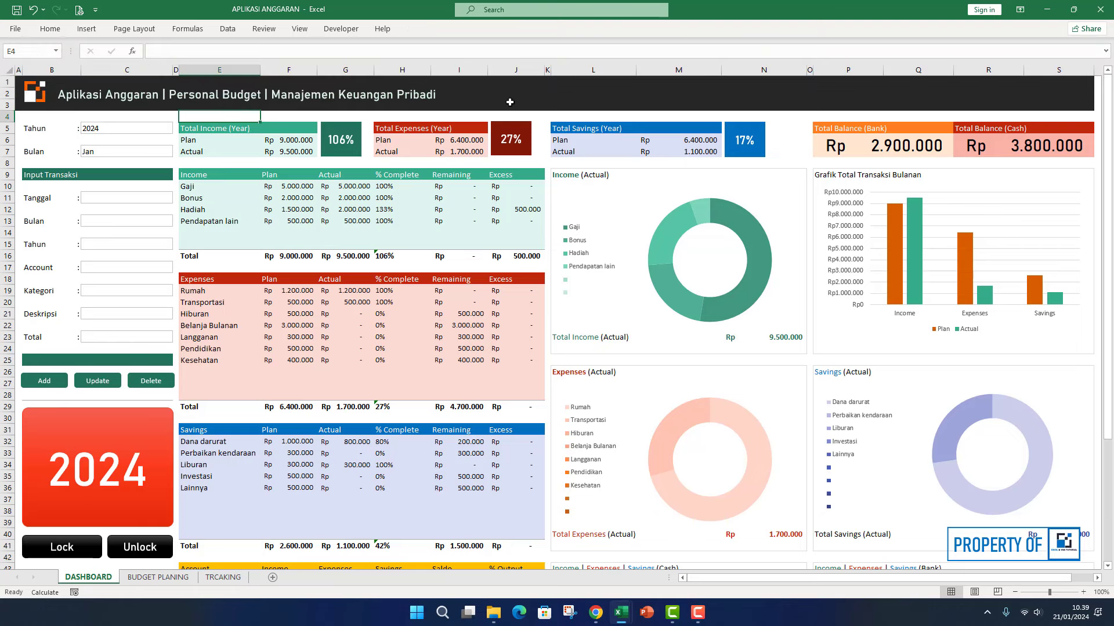
left_click(89, 29)
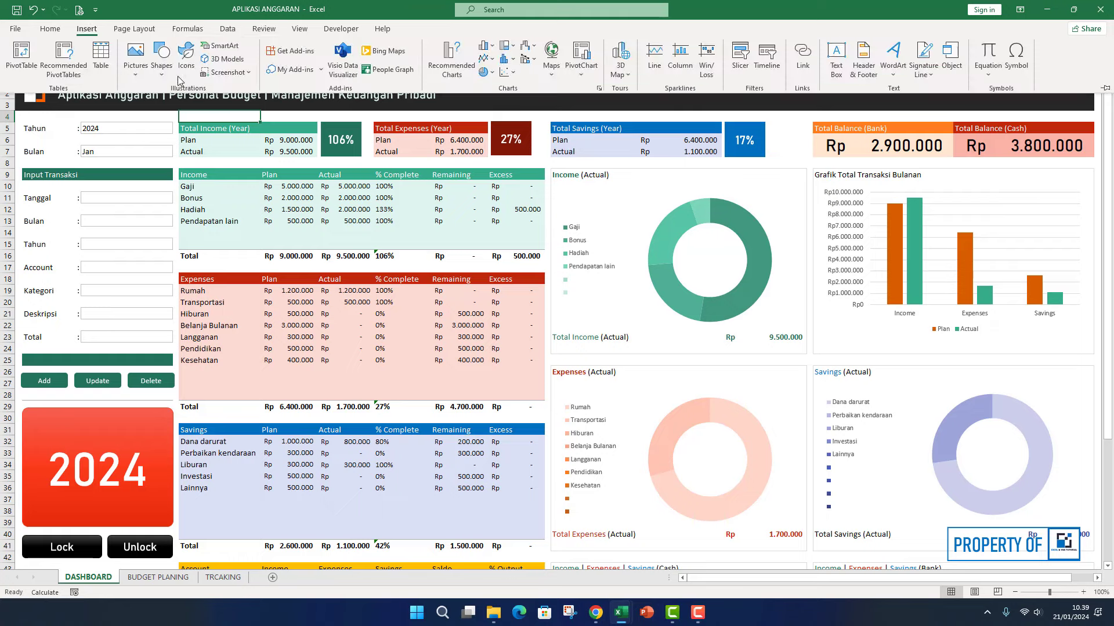
left_click(162, 58)
left_click(215, 104)
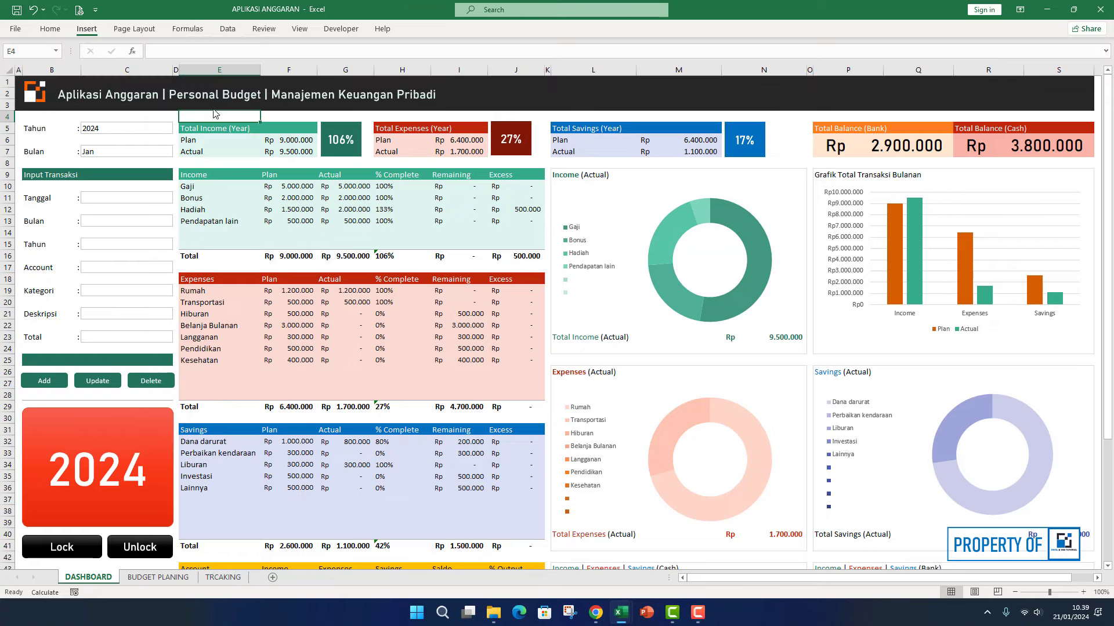
left_click(500, 83)
left_click_drag(528, 139, 796, 94)
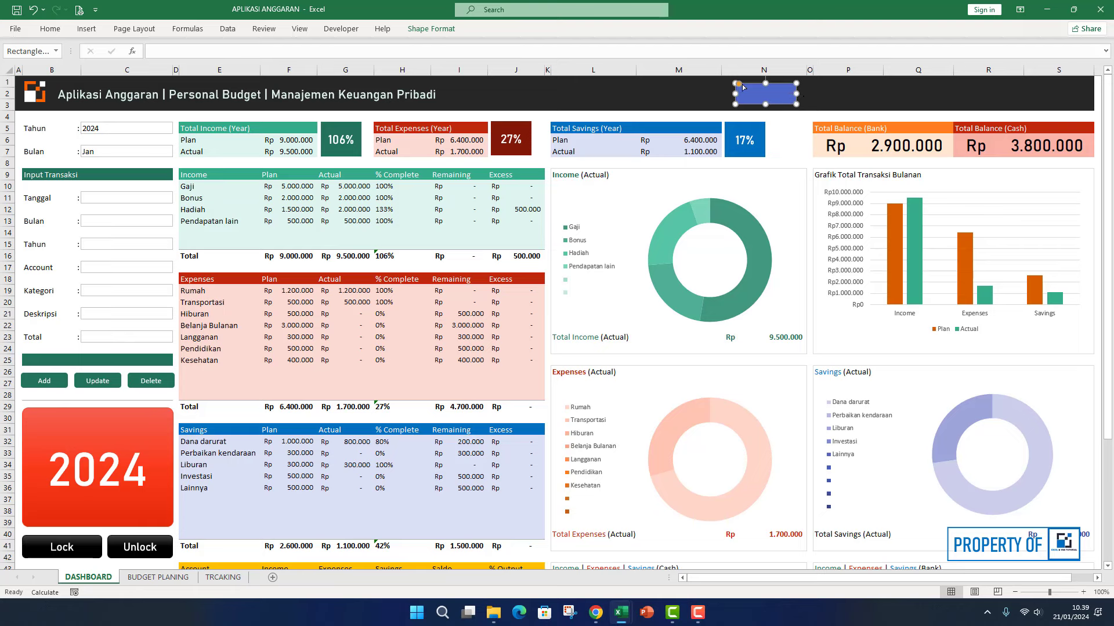
- Fill the banner's rounded rectangle with green and remove its outline
left_click(431, 29)
left_click(416, 45)
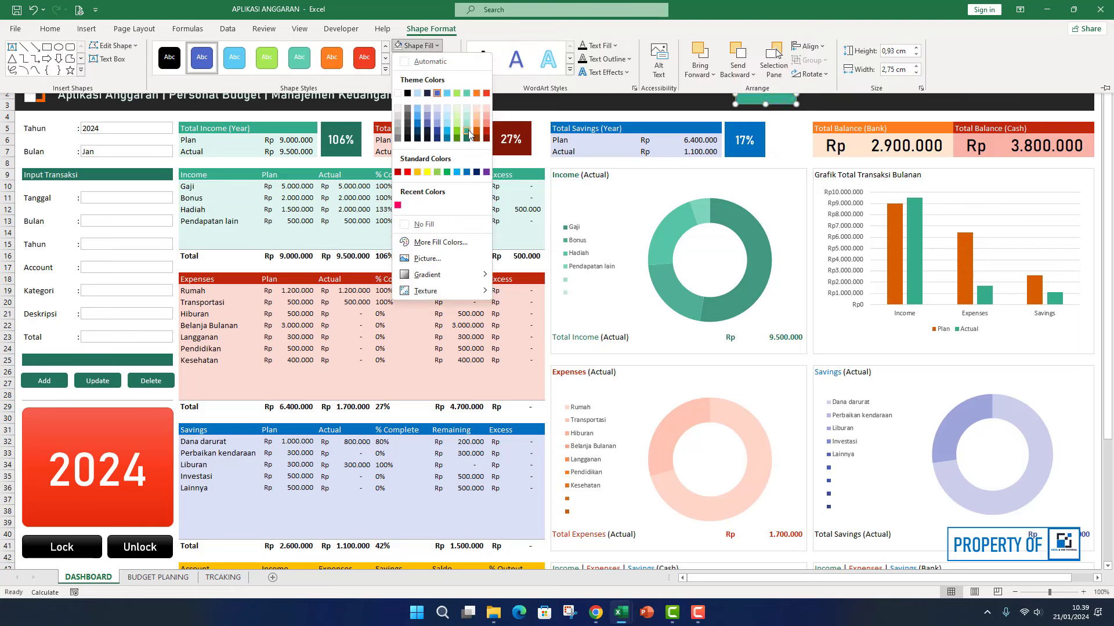
left_click(468, 130)
left_click(423, 59)
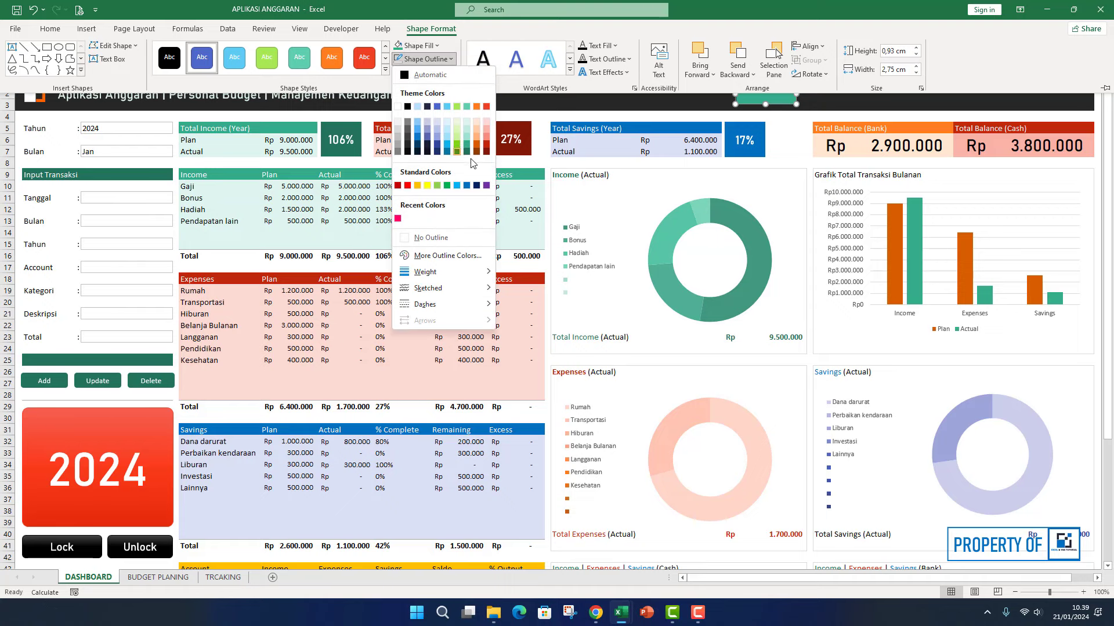
left_click(432, 236)
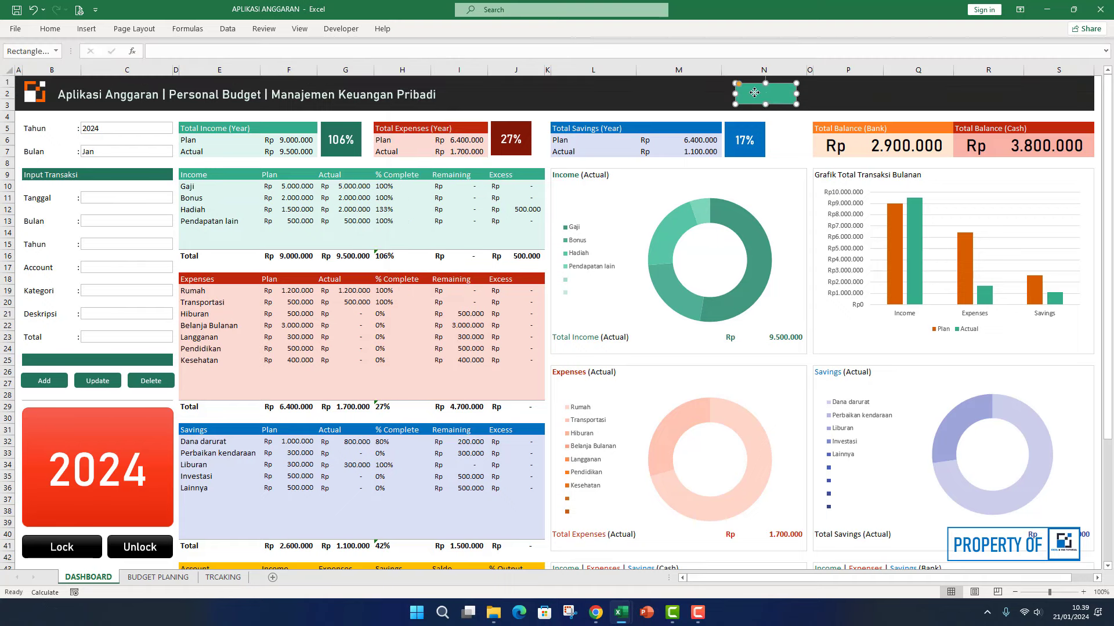
- Duplicate the green rounded rectangle three times along the banner to make a row of four buttons
left_click_drag(766, 98, 829, 95)
key("F4")
key("F4")
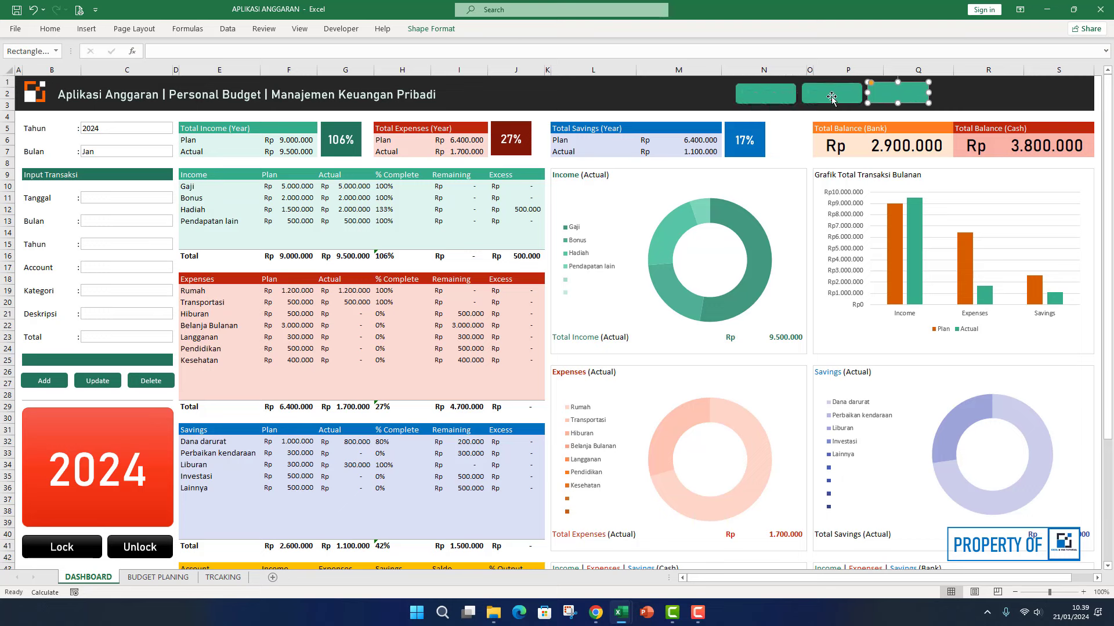
- Align the four green banner buttons level with each other and distribute them evenly across the row
left_click(793, 96)
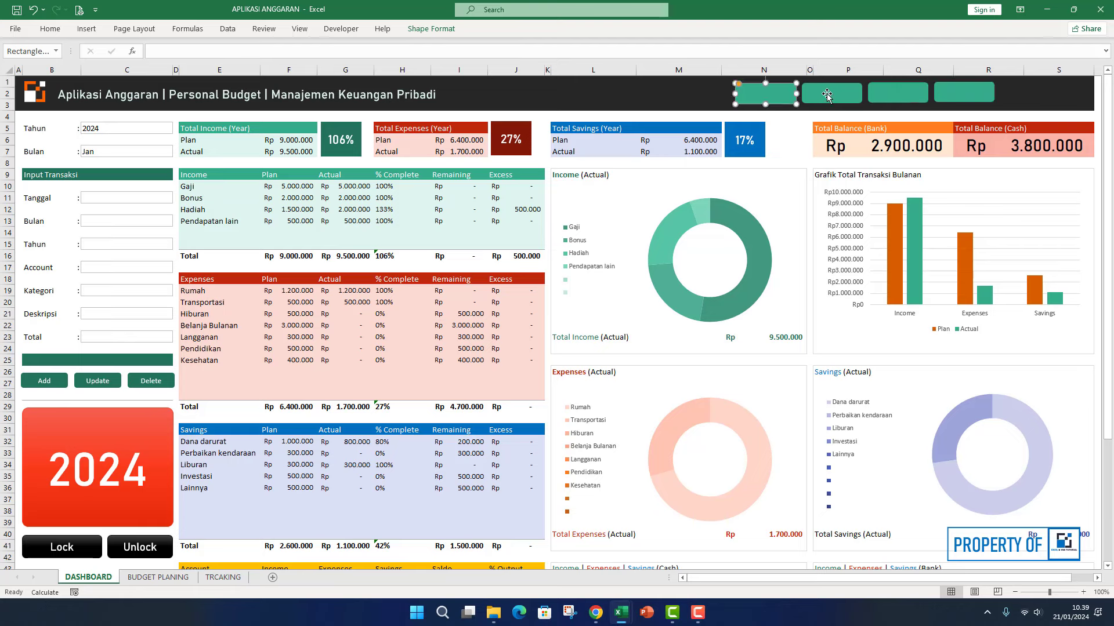
left_click(829, 95, "shift")
left_click(896, 94, "shift")
left_click(970, 94, "shift")
left_click(452, 34)
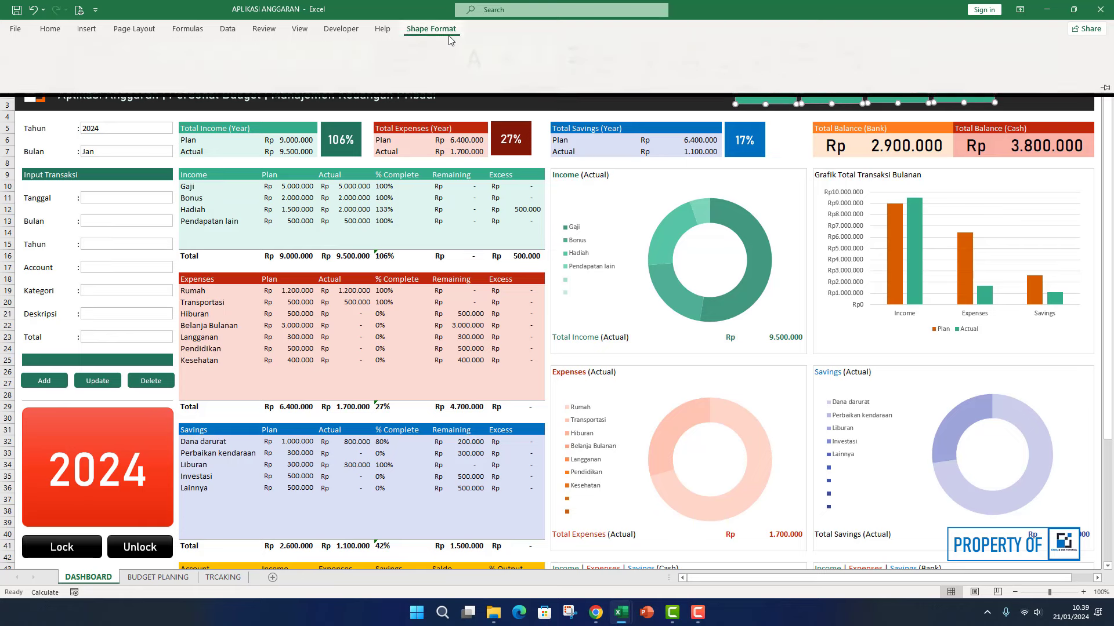
left_click(808, 47)
left_click(831, 128)
left_click(808, 46)
left_click(824, 163)
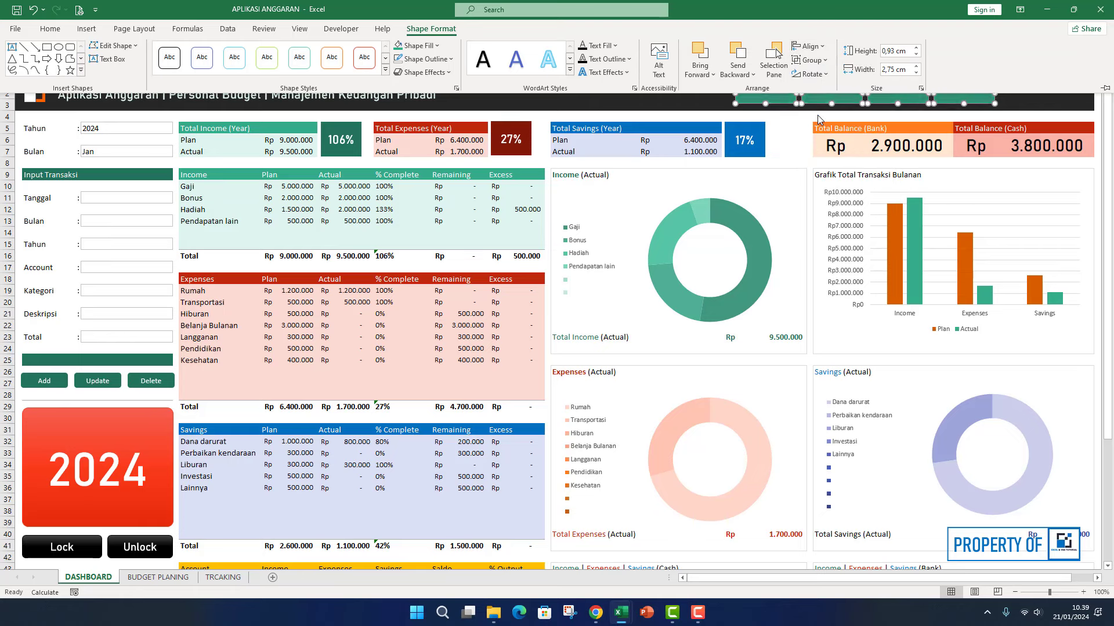
- Move the four buttons to the end of the banner over columns P to S and fill them with light green
key("ctrl+F1")
left_click_drag(829, 97, 920, 95)
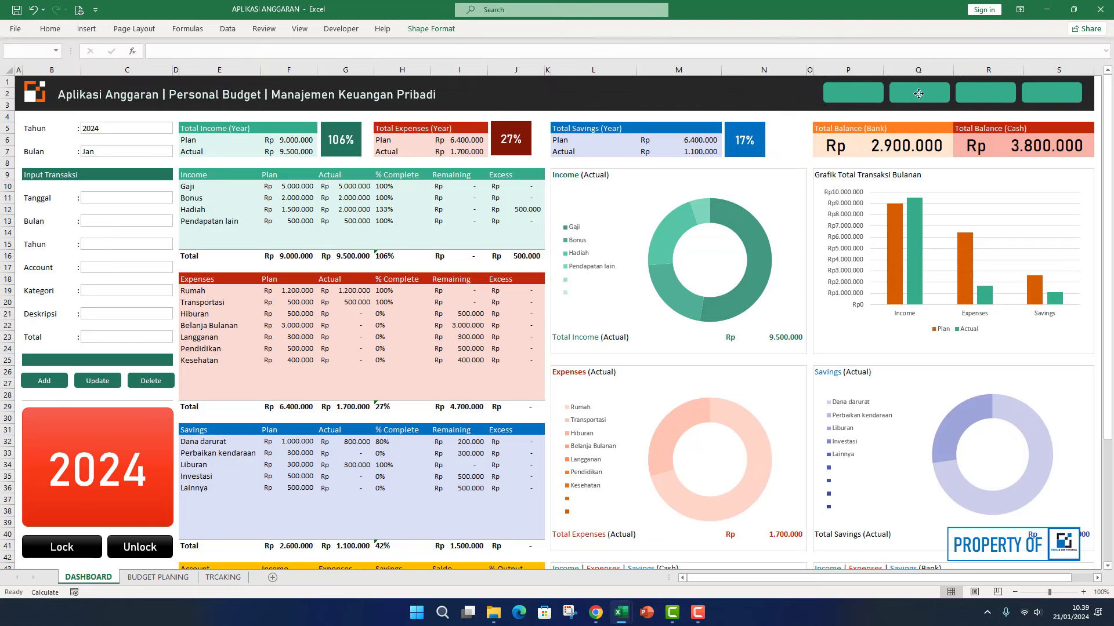
left_click(431, 29)
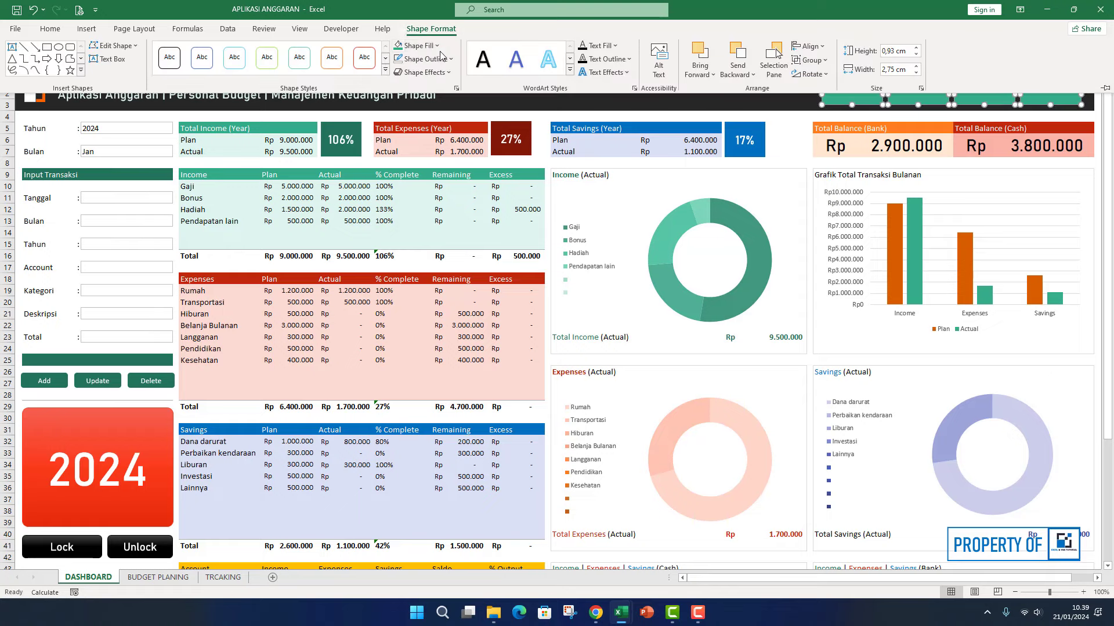
left_click(417, 45)
left_click(467, 124)
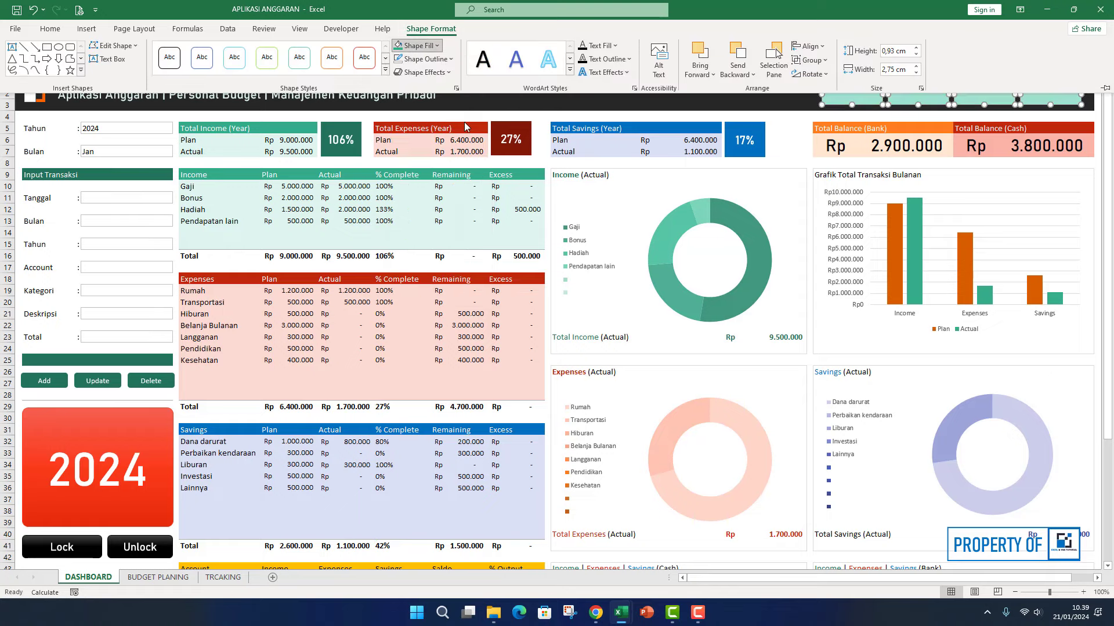
- Label the first banner button "Budget Plan"
left_click(846, 95)
right_click(847, 95)
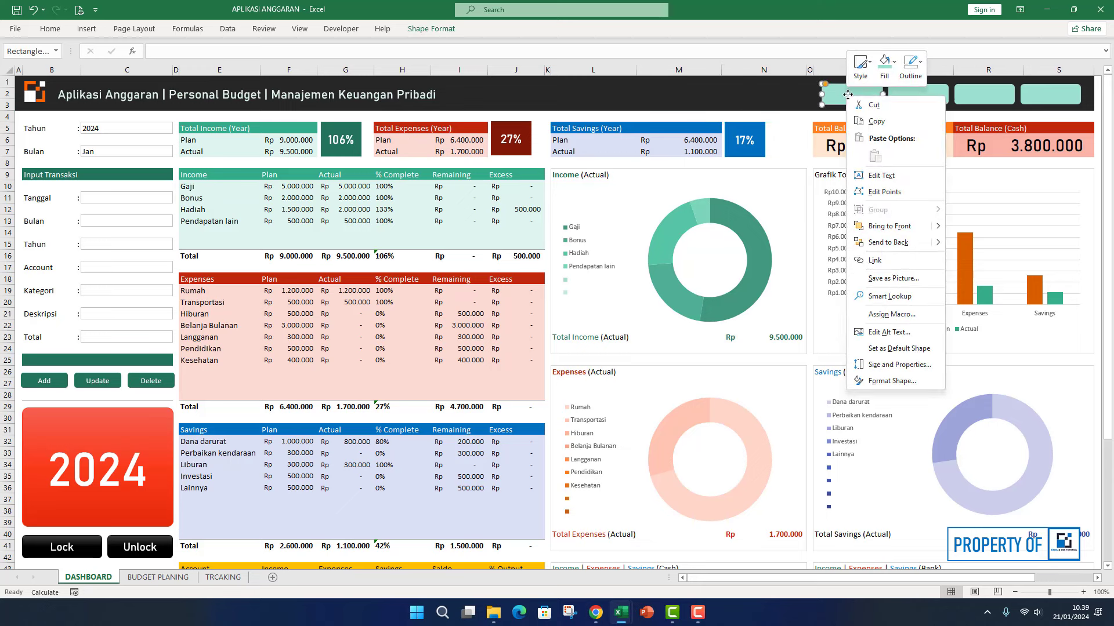
left_click(893, 175)
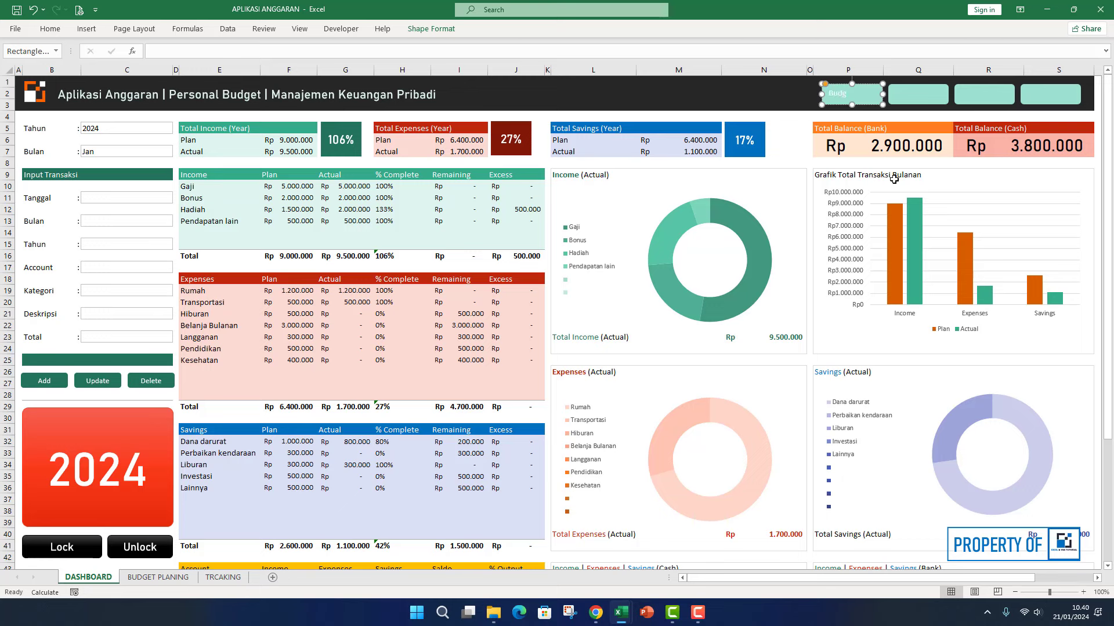
type("Budget Plann")
key("BackSpace")
key("BackSpace")
- Label the remaining three banner buttons "Tracking", "Save" and "Exit" in order
right_click(903, 99)
left_click(939, 178)
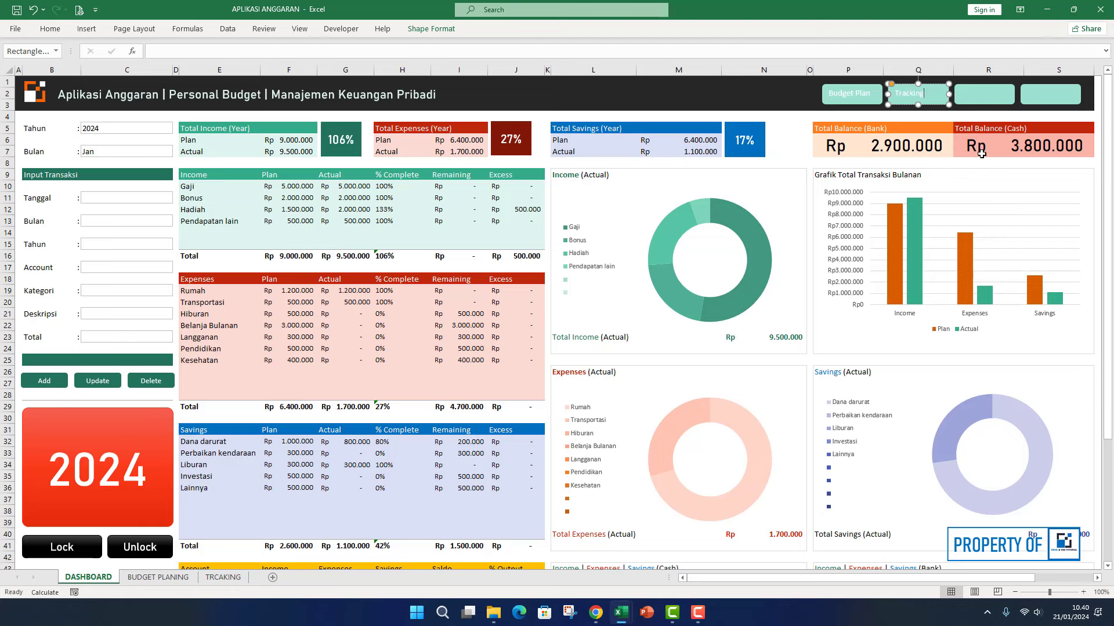
right_click(976, 95)
left_click(1013, 178)
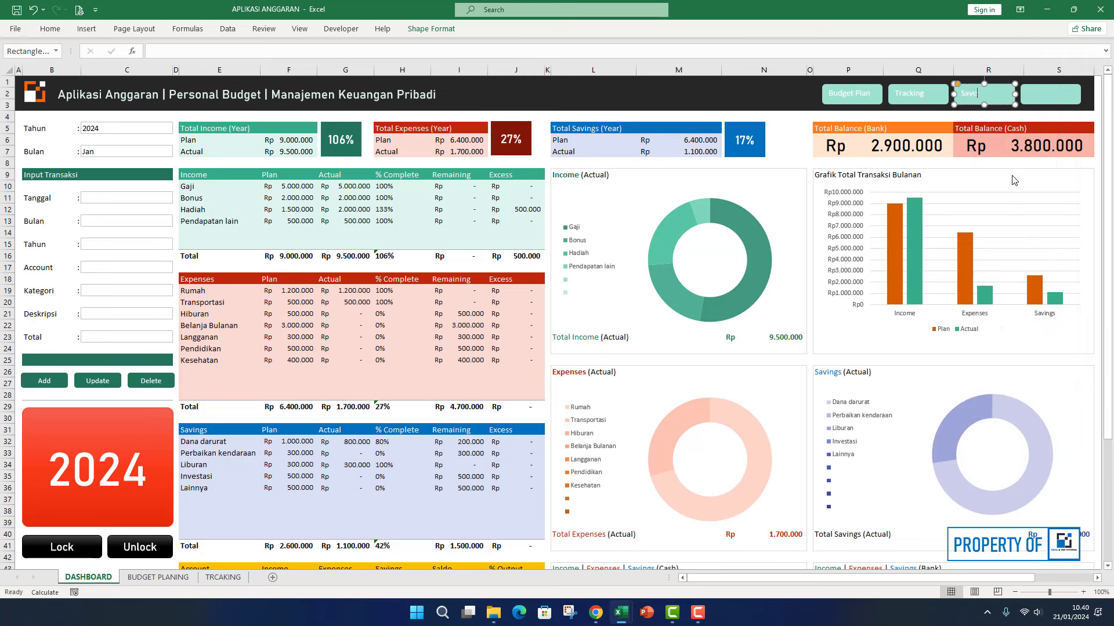
right_click(1045, 108)
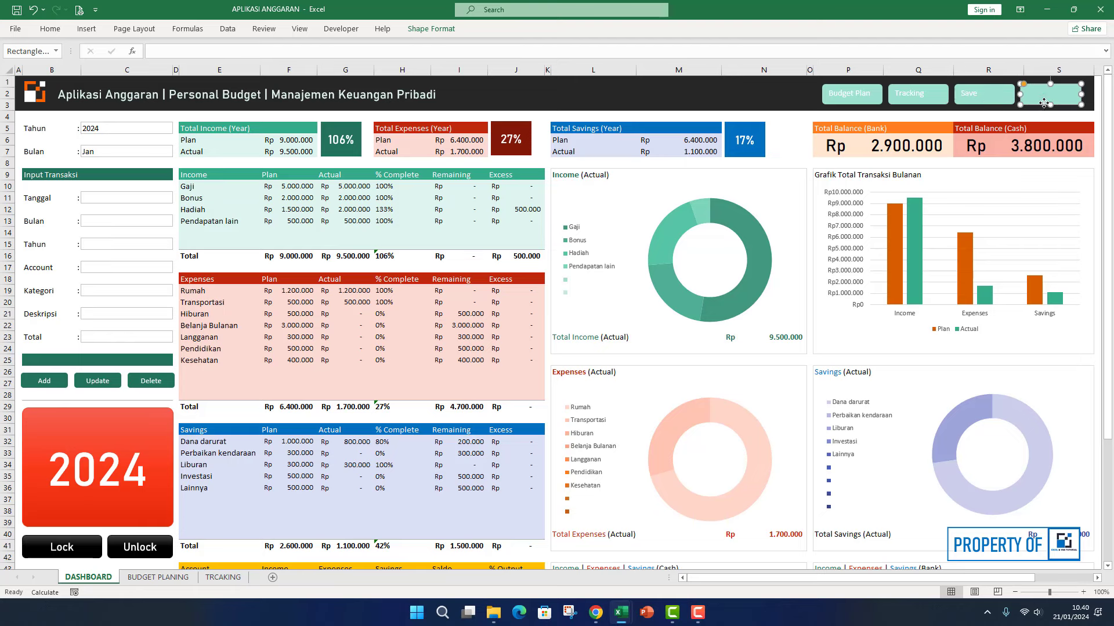
left_click(981, 183)
type("Exit")
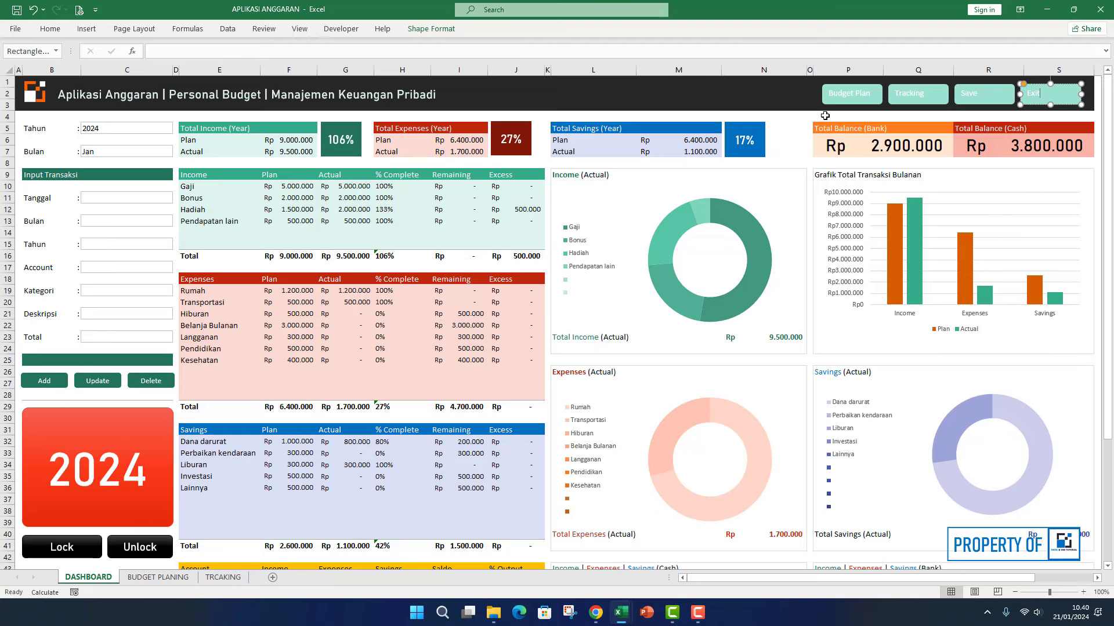
- Centre the labels in all four banner buttons and set their text colour to black
left_click(871, 94)
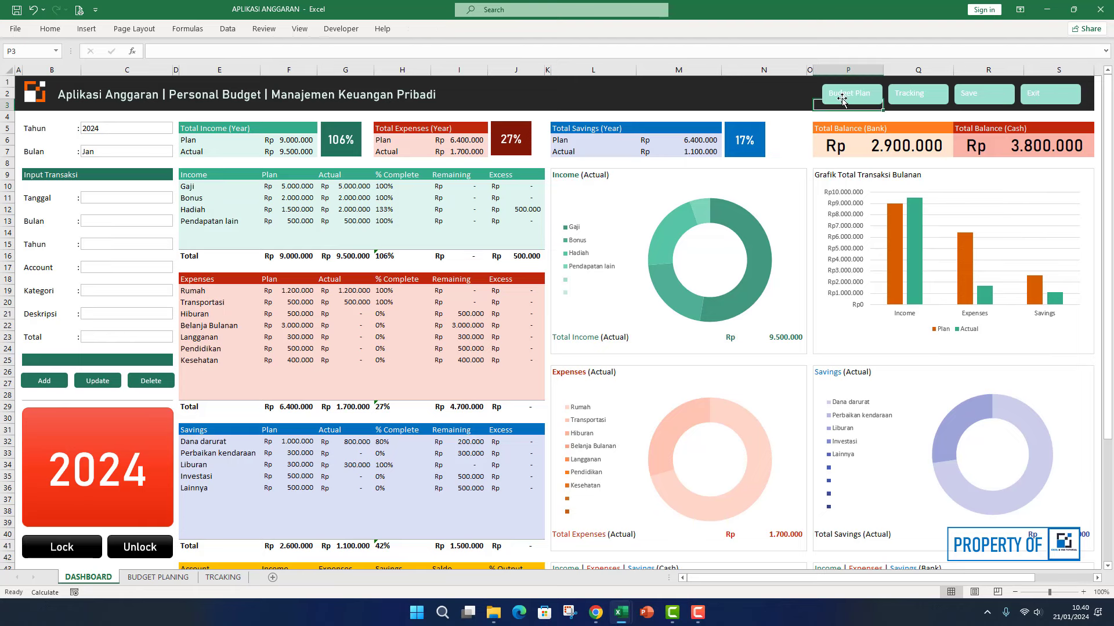
left_click(918, 93, "shift")
left_click(984, 94, "shift")
left_click(1020, 95, "shift")
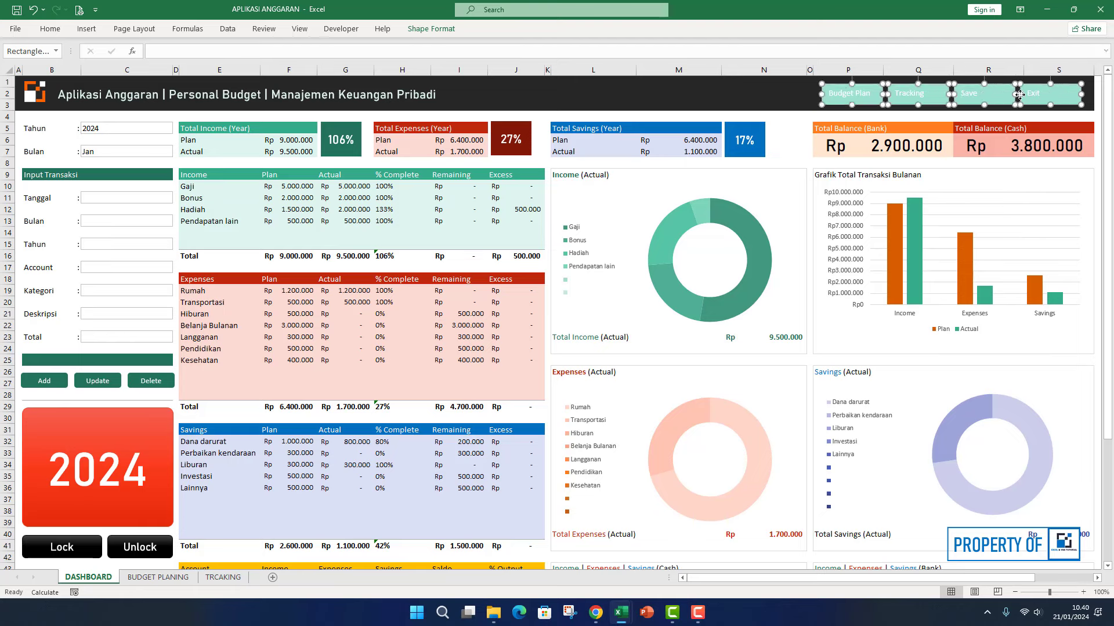
left_click(51, 29)
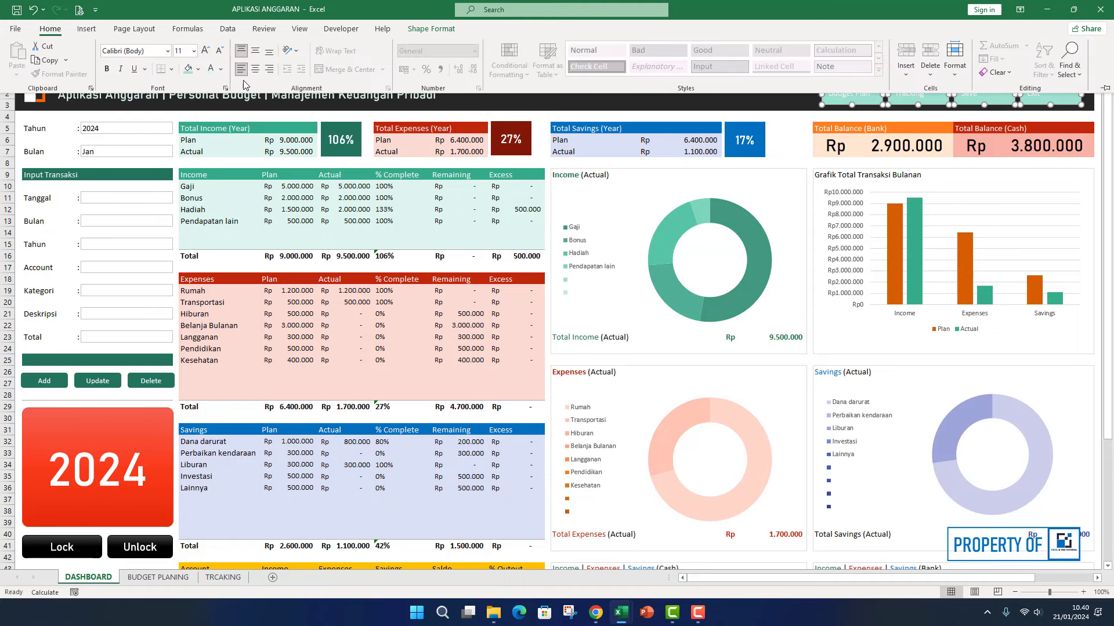
left_click(221, 69)
left_click(221, 117)
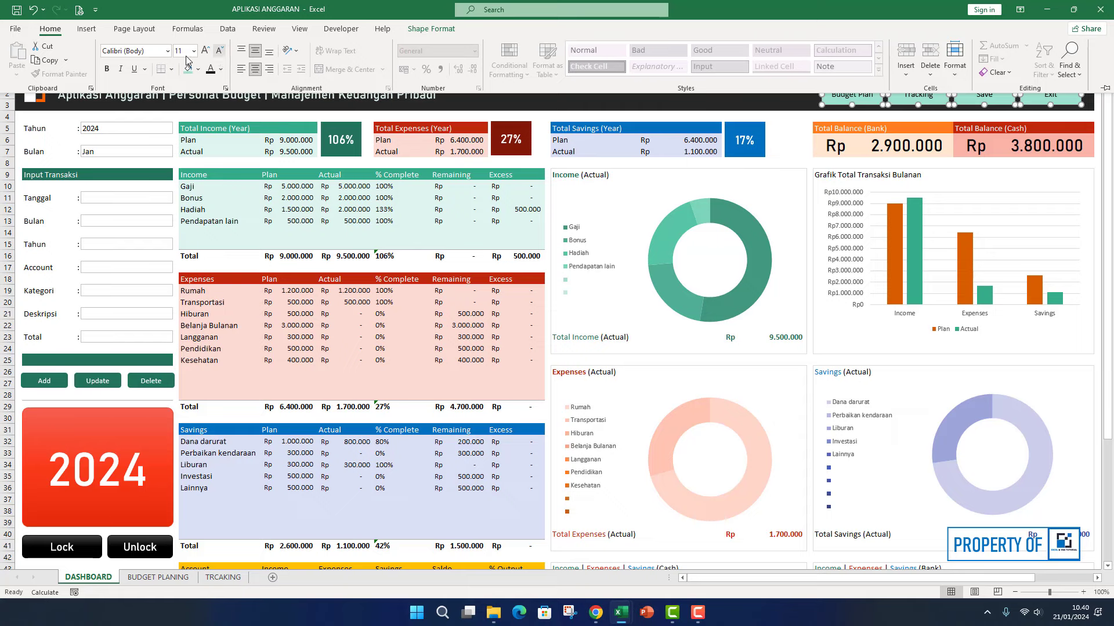
- Change the font of the four banner button labels to Bahnschrift
left_click(168, 51)
left_click(140, 134)
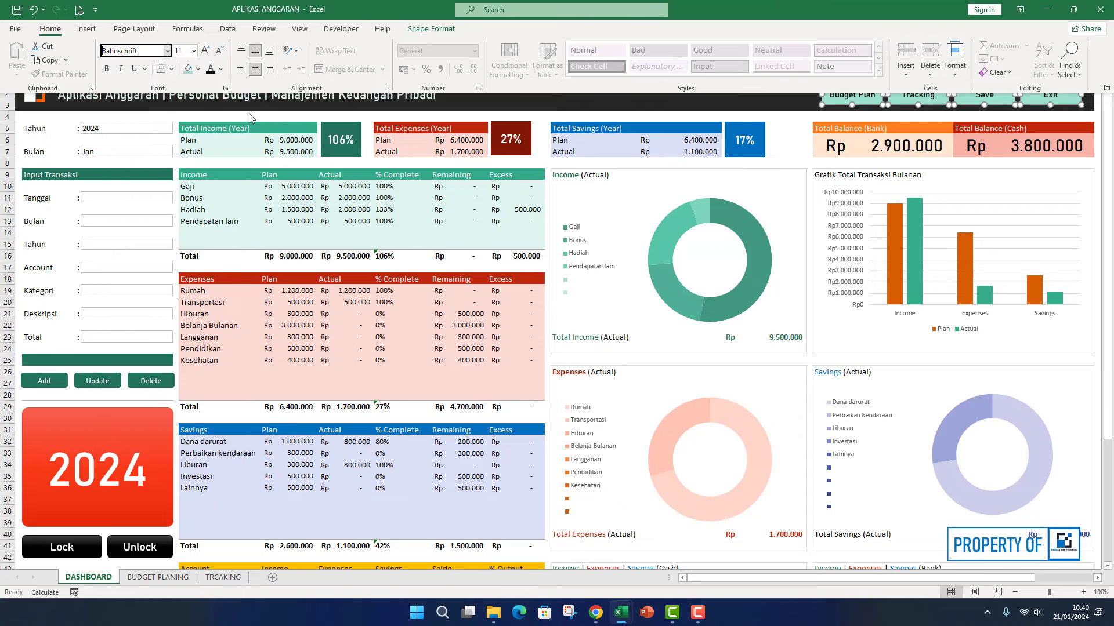
left_click(619, 105)
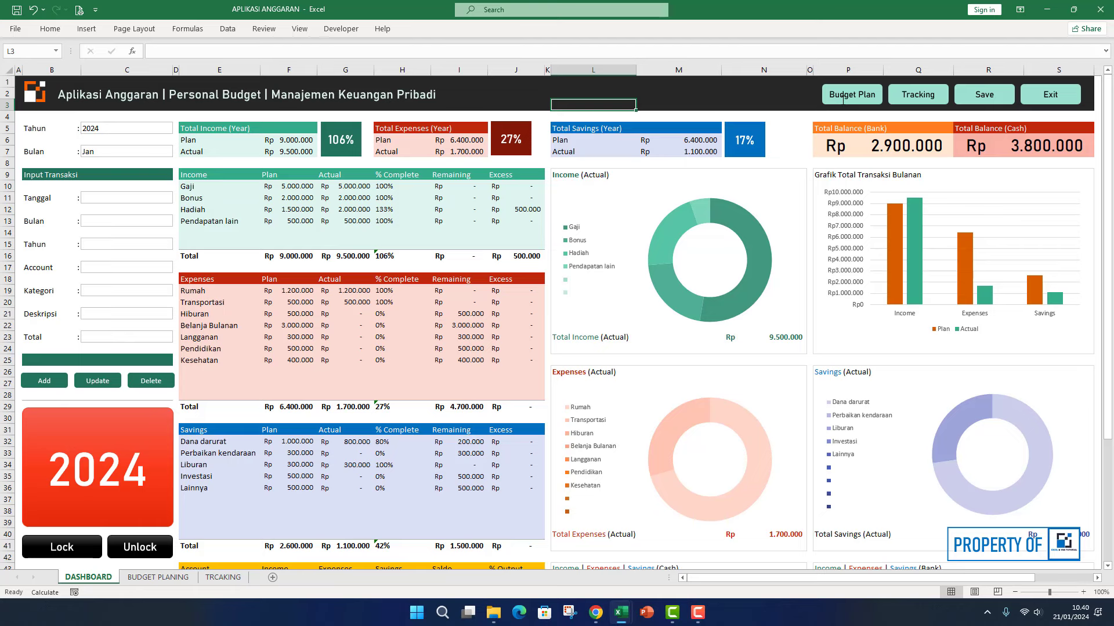
- Link the Budget Plan button to cell A1 of the BUDGET PLANING sheet in this document
right_click(842, 104)
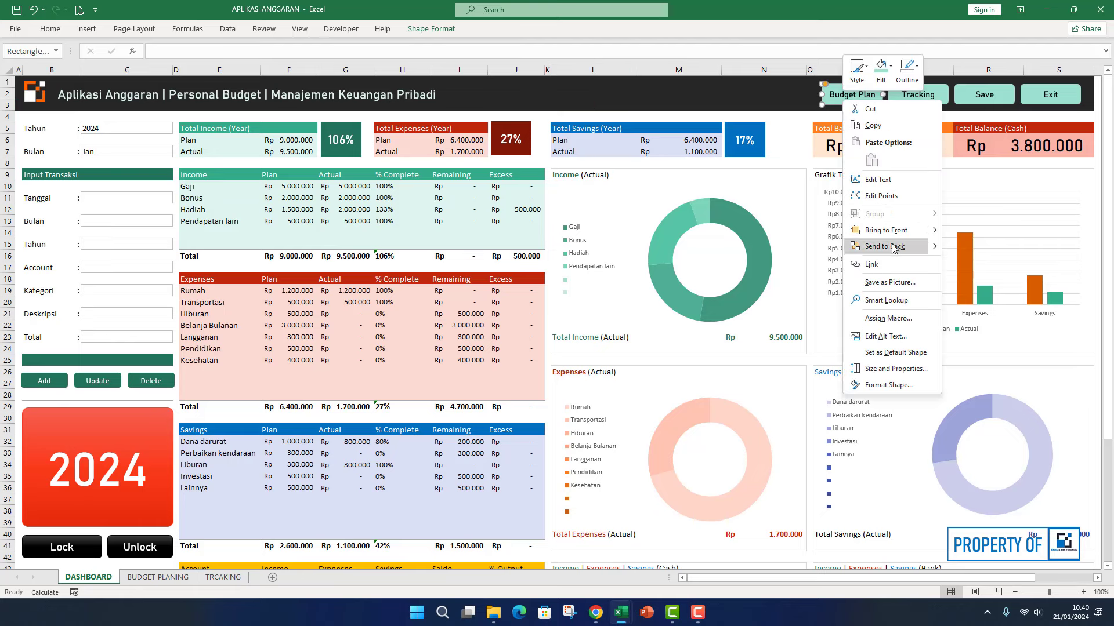
left_click(884, 265)
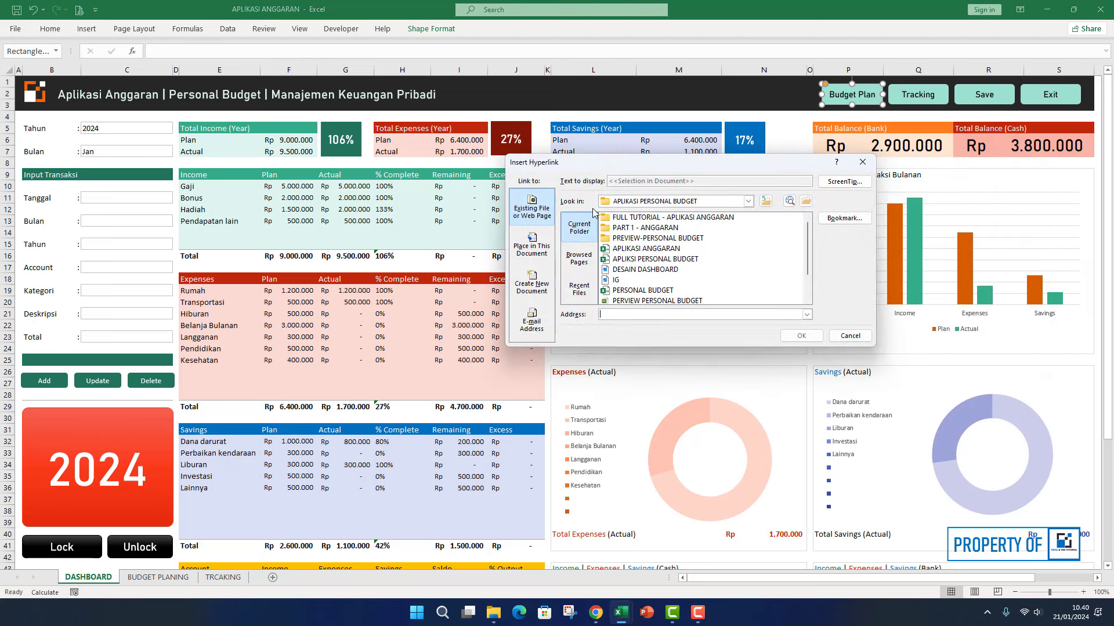
left_click(539, 247)
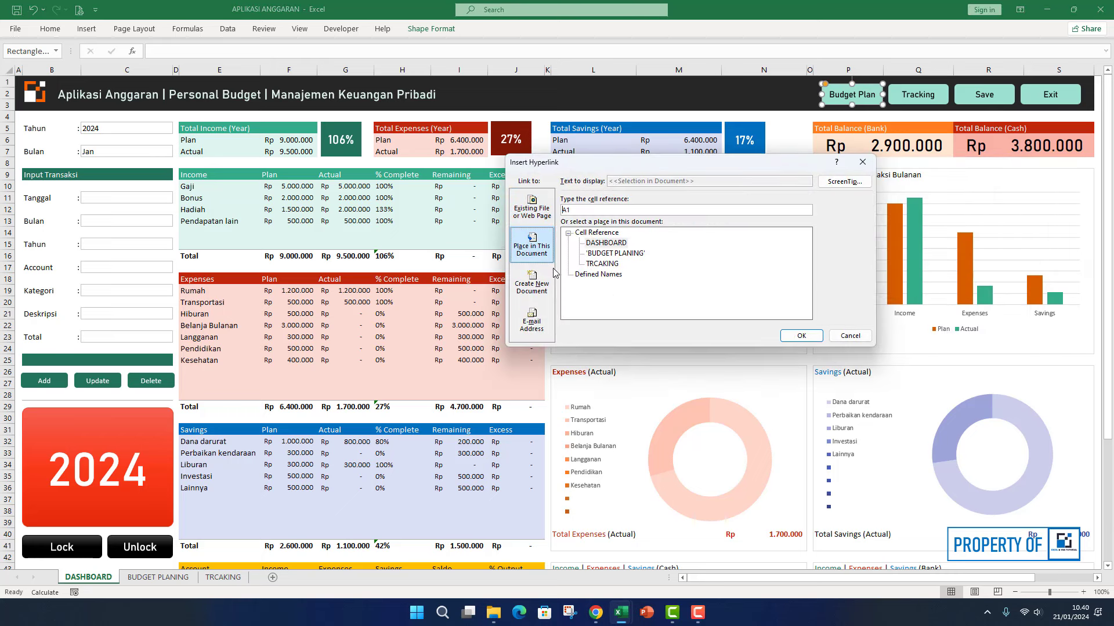
left_click(613, 256)
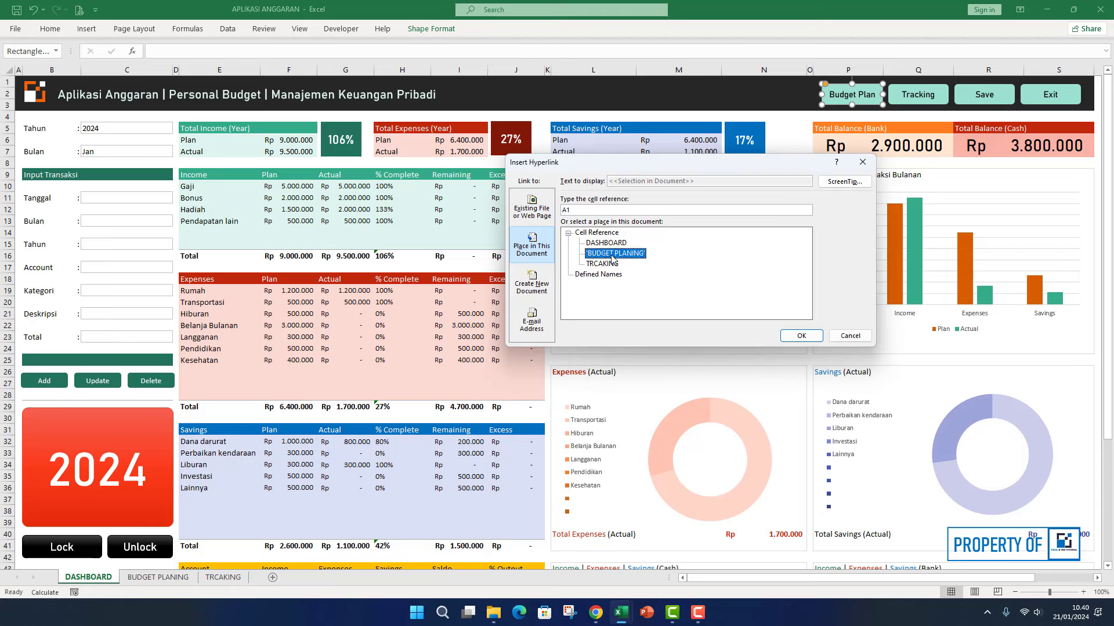
left_click(799, 335)
- Link the Tracking button to cell A1 of the TRCAKING sheet in this document
left_click(913, 103)
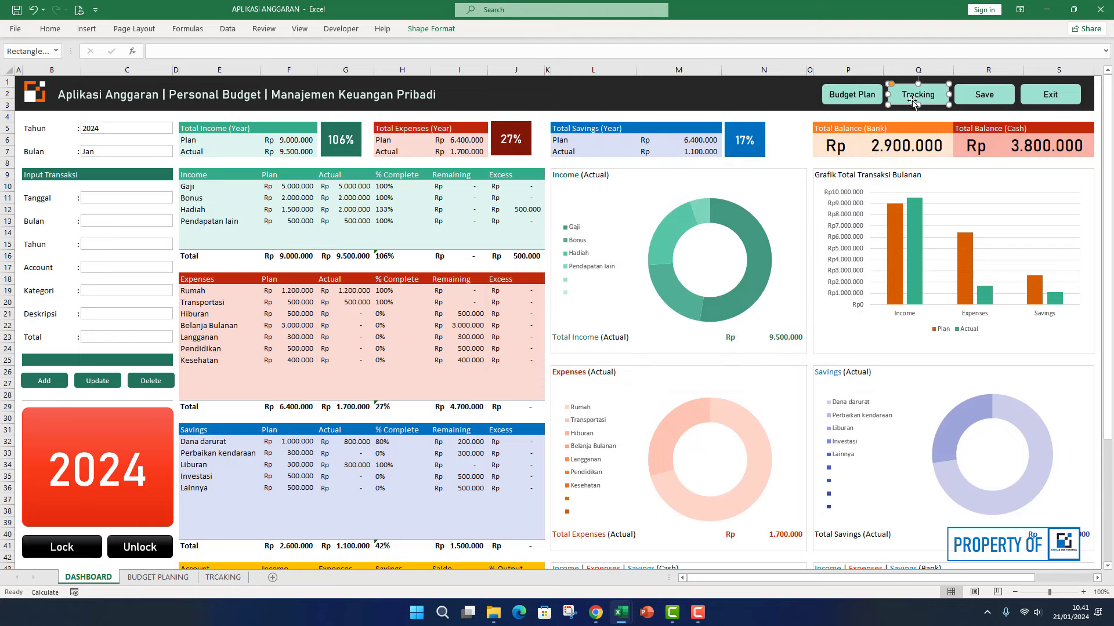
right_click(913, 102)
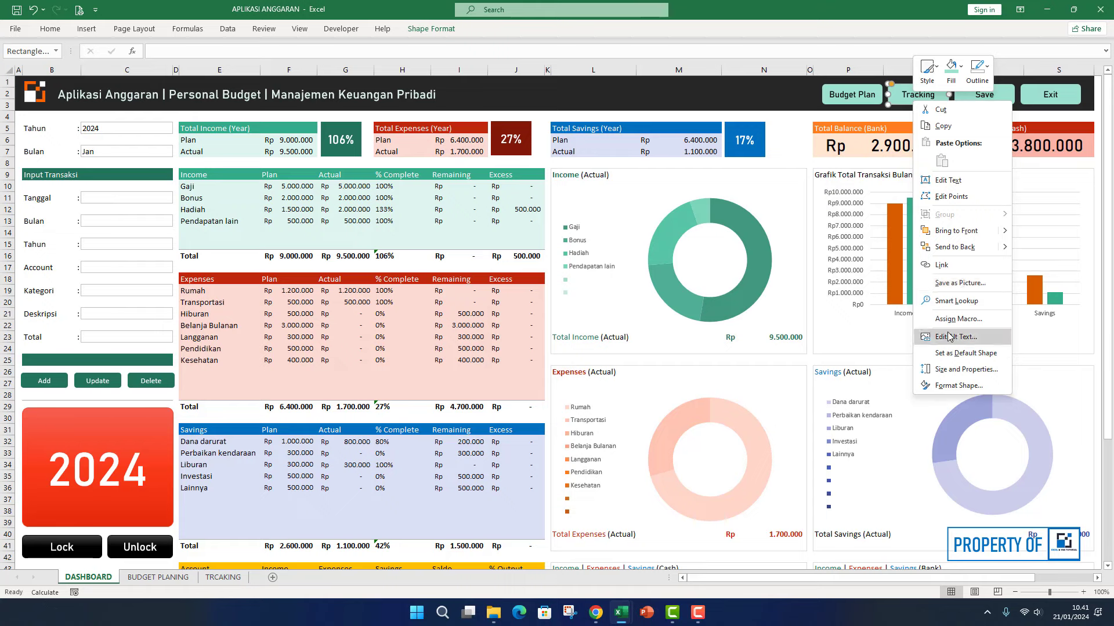
left_click(941, 265)
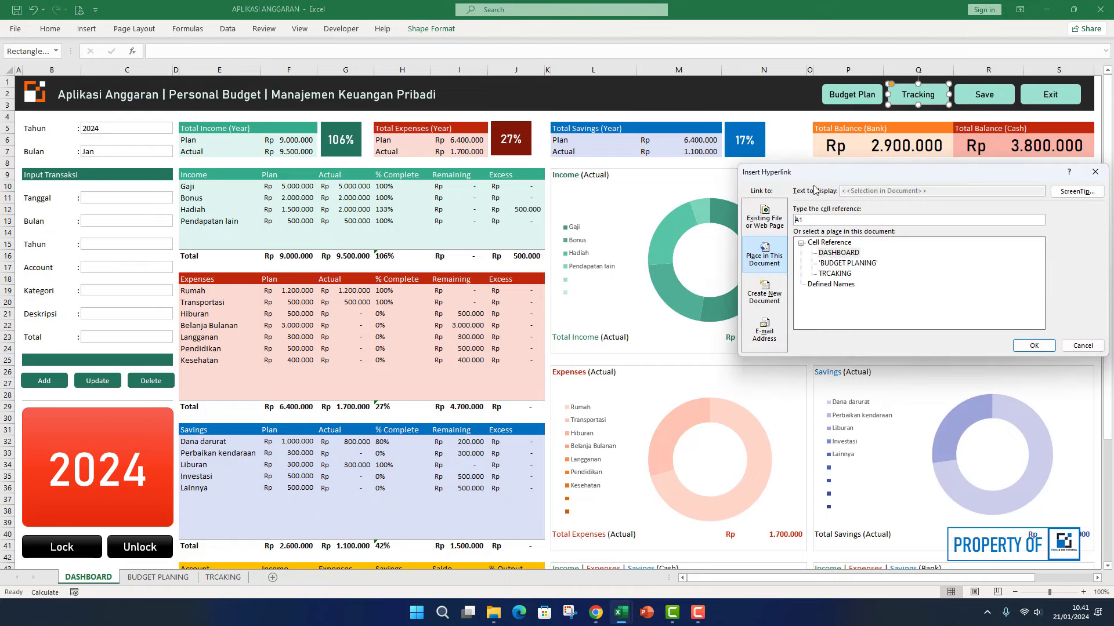
left_click(835, 275)
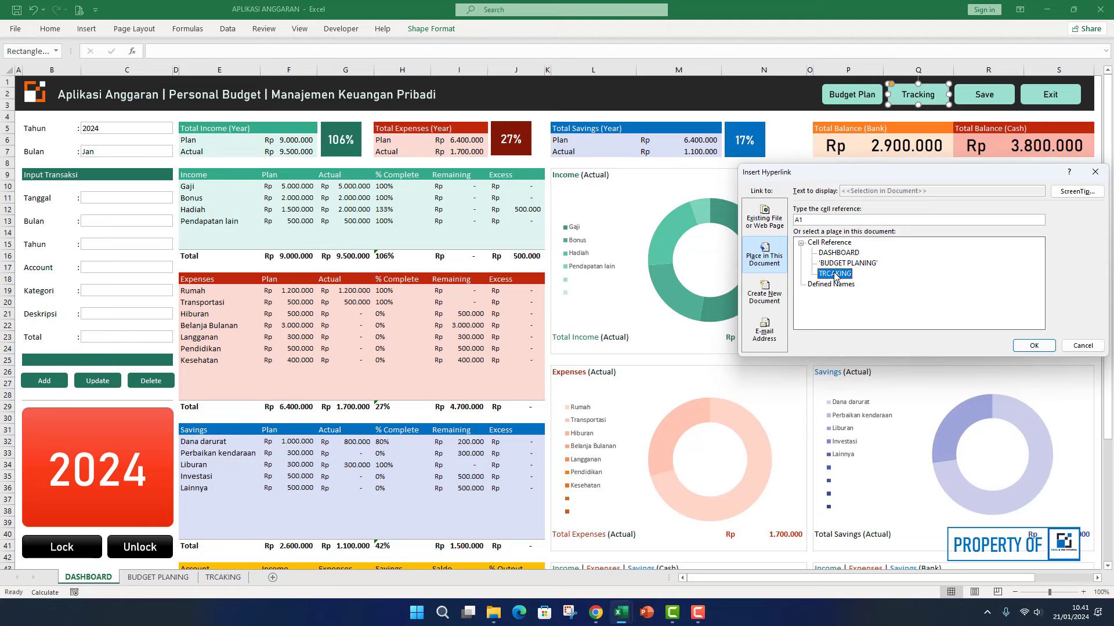
left_click(1033, 346)
left_click(744, 100)
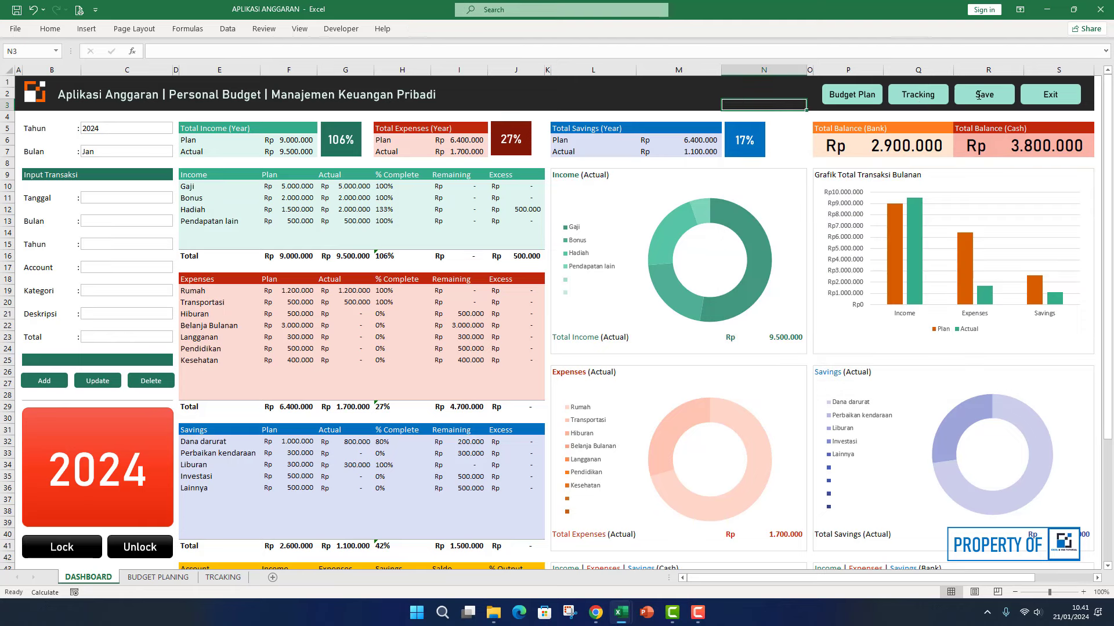
- Open the VBA editor full screen, examine the SimpanData macro in the Sheet1 code, and return to the workbook
left_click(341, 28)
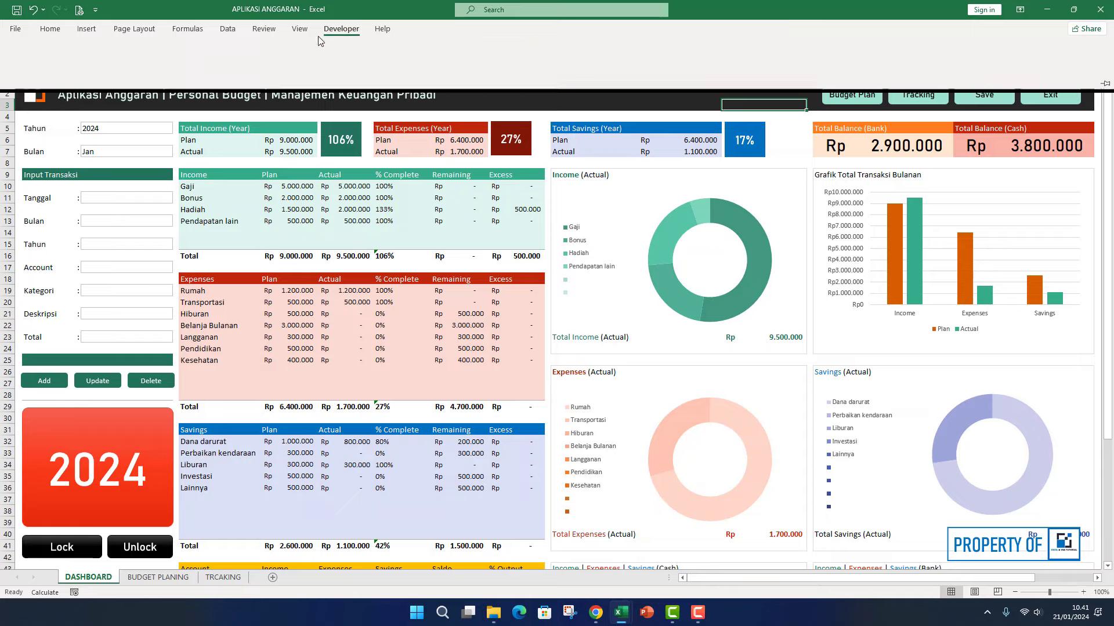
left_click(24, 50)
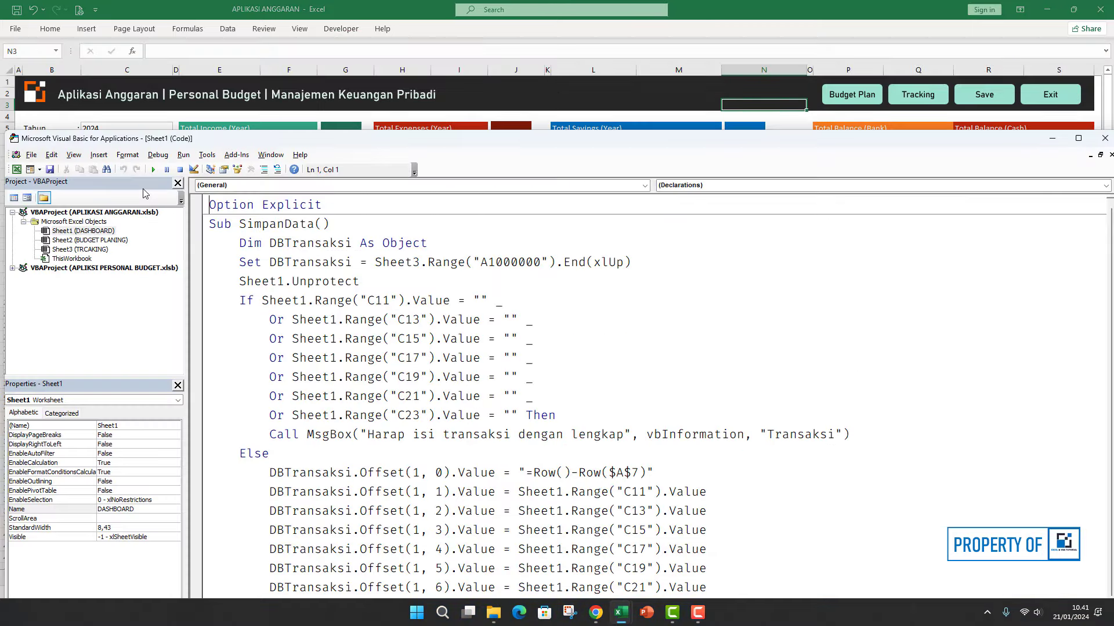
double_click(305, 116)
scroll(302, 116, "down", 3)
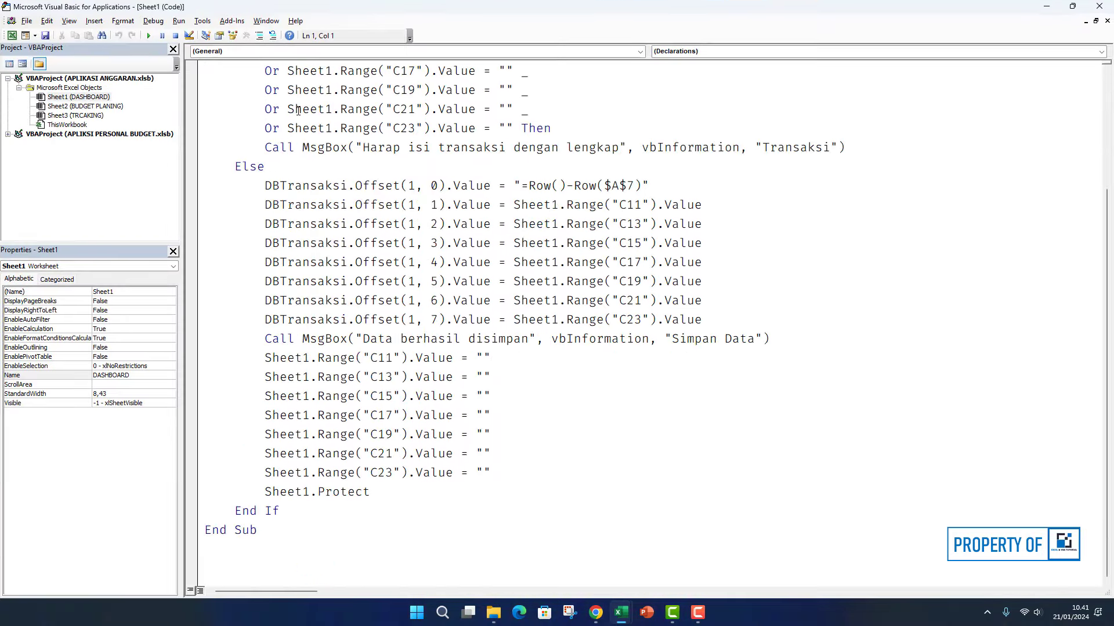
left_click(9, 36)
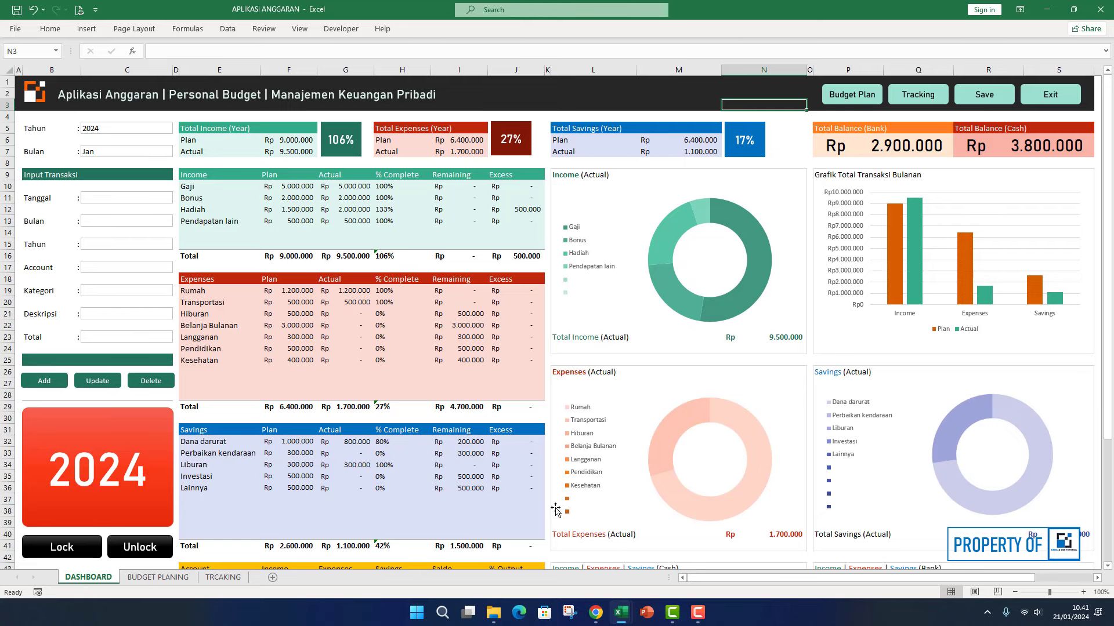
- Open the RUMUS DASHBOARD Word document from the APLIKASI PERSONAL BUDGET folder and locate the UbahData macro
left_click(493, 611)
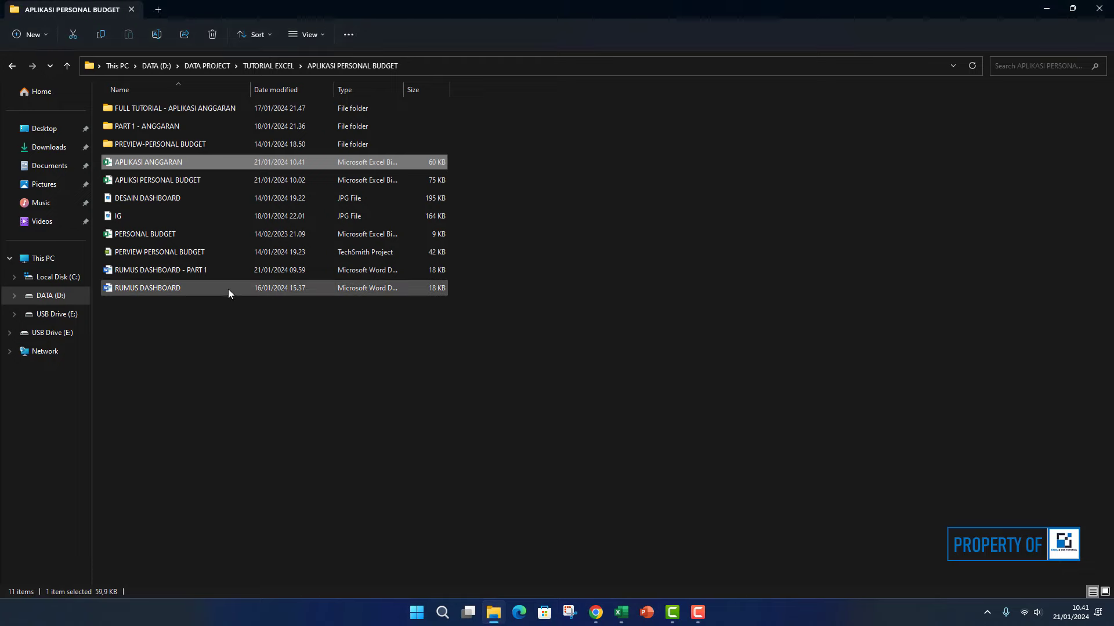
double_click(166, 292)
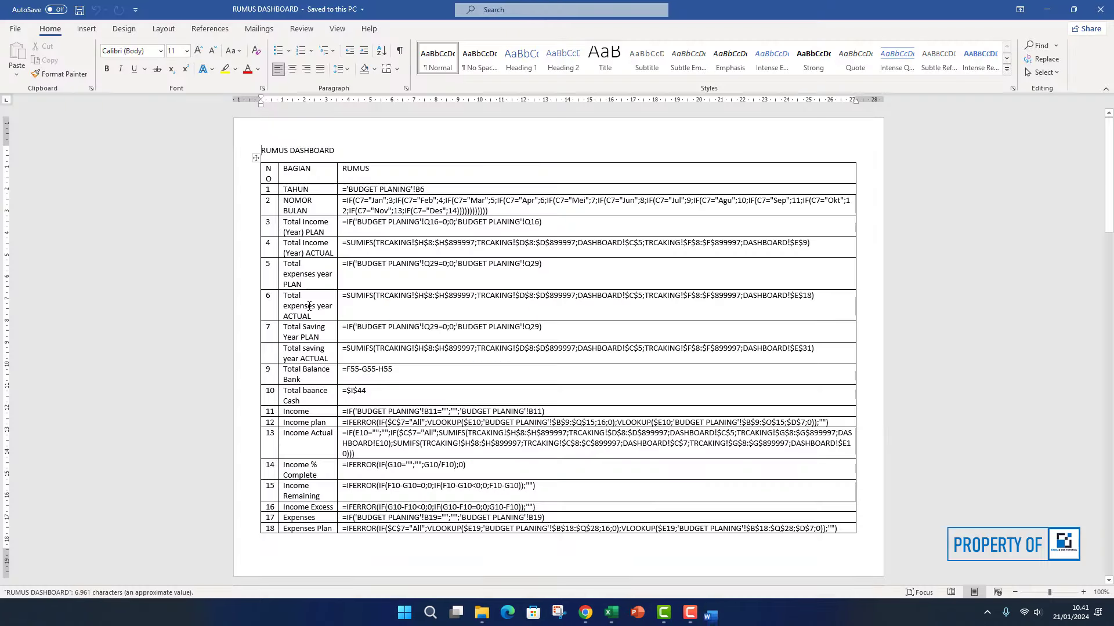
scroll(367, 305, "down", 20)
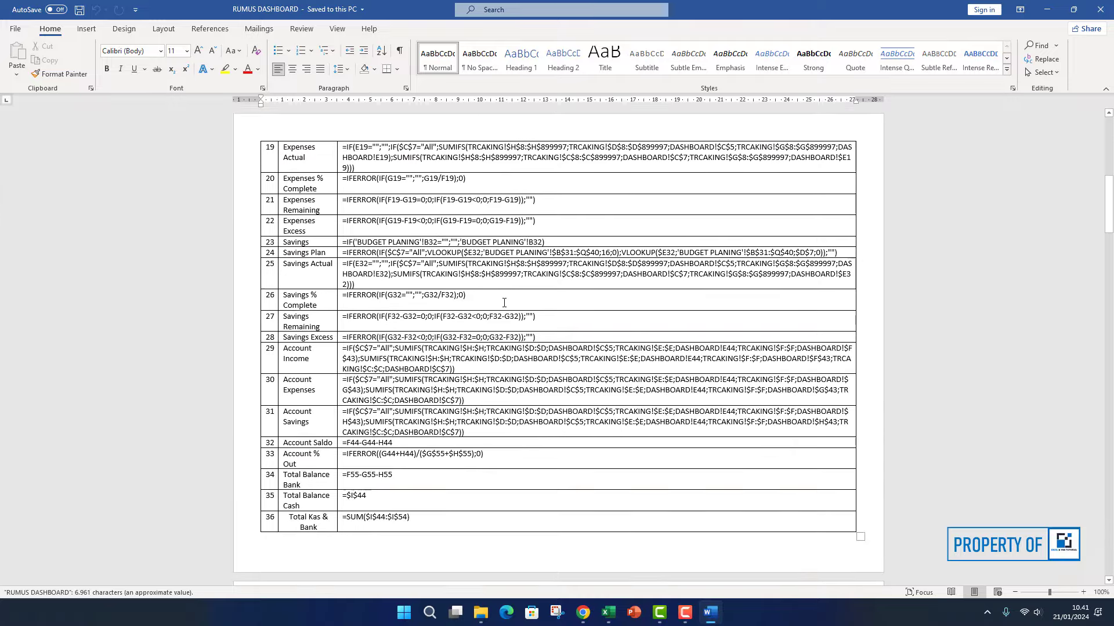
scroll(504, 302, "down", 20)
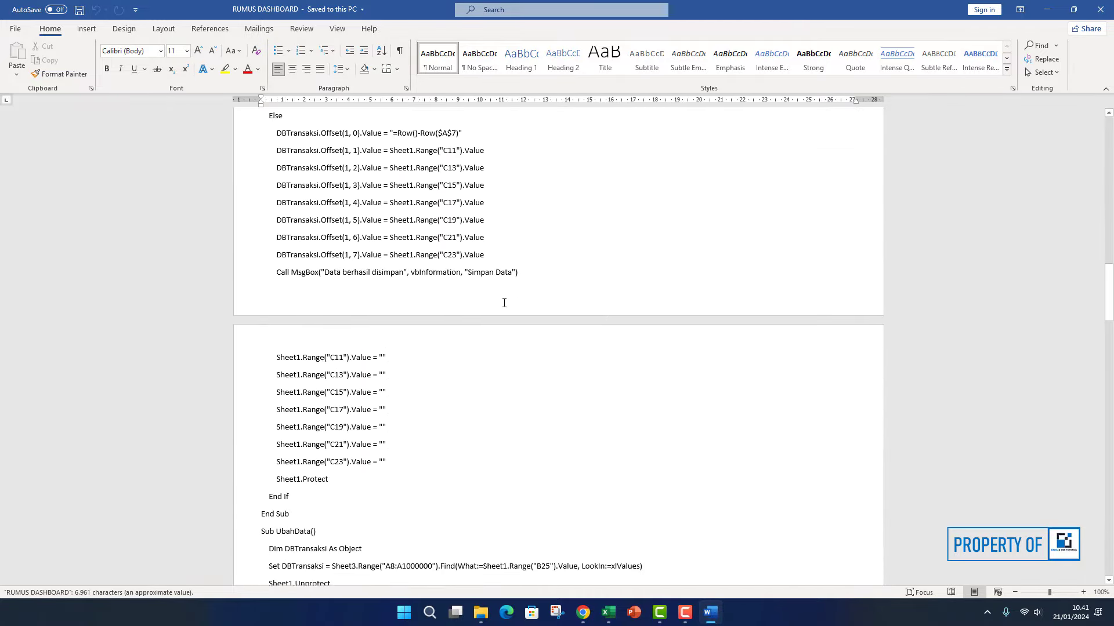
scroll(504, 302, "down", 3)
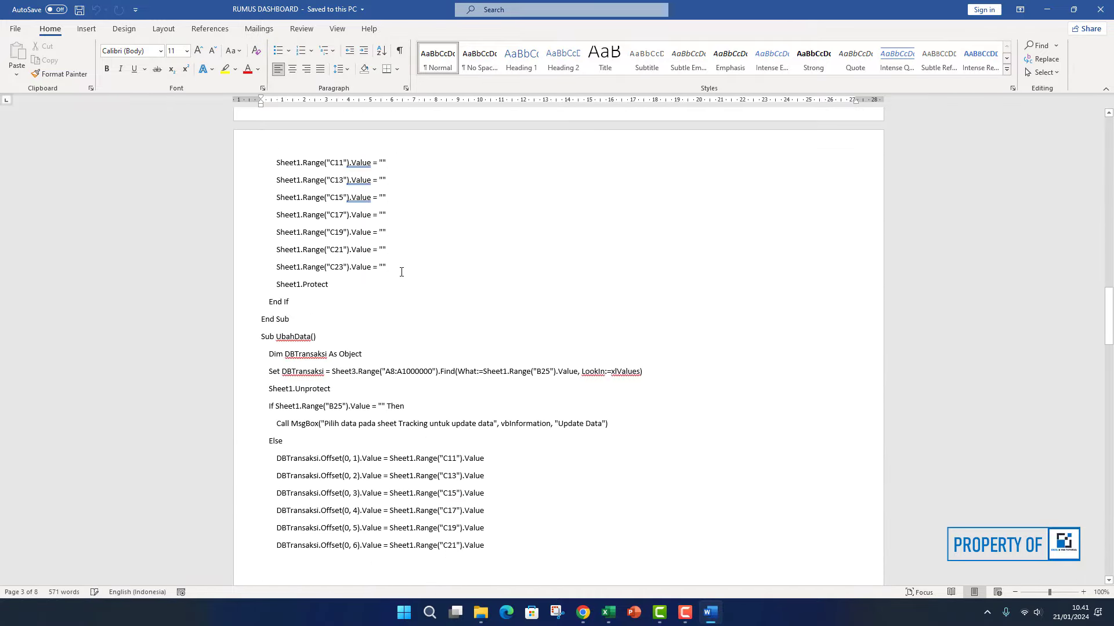
scroll(397, 269, "down", 2)
scroll(398, 269, "up", 14)
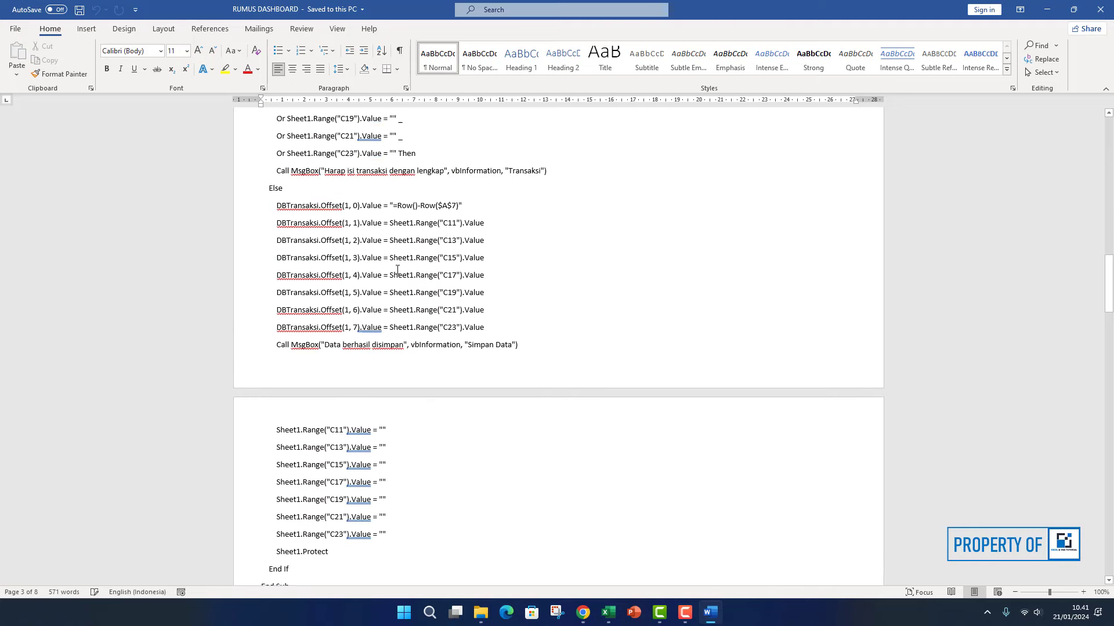
scroll(397, 269, "up", 8)
scroll(397, 270, "down", 20)
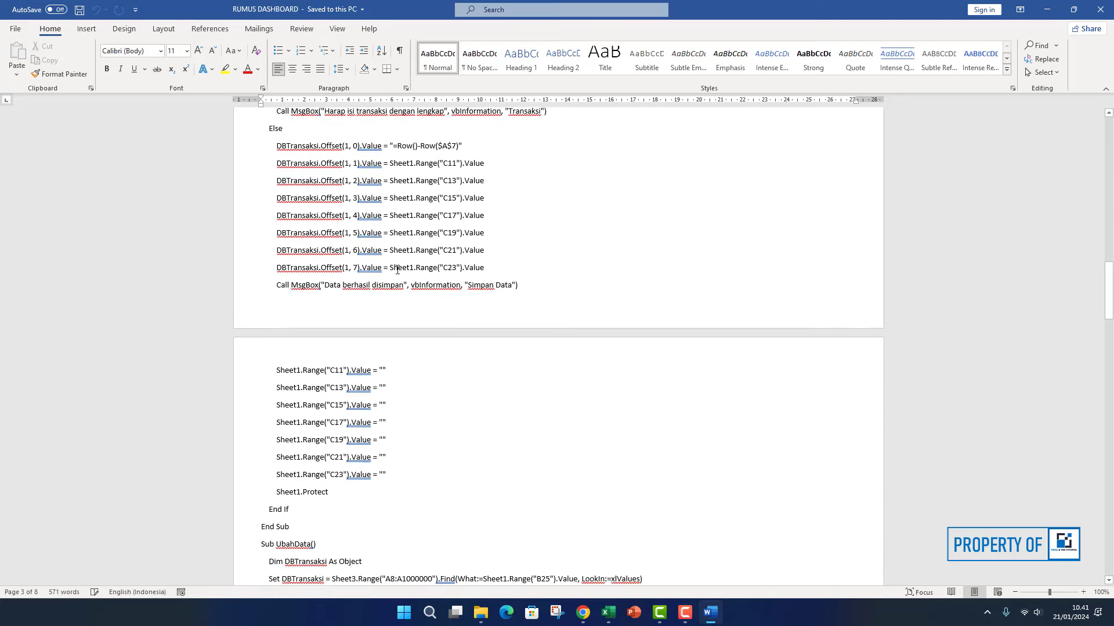
scroll(397, 269, "down", 6)
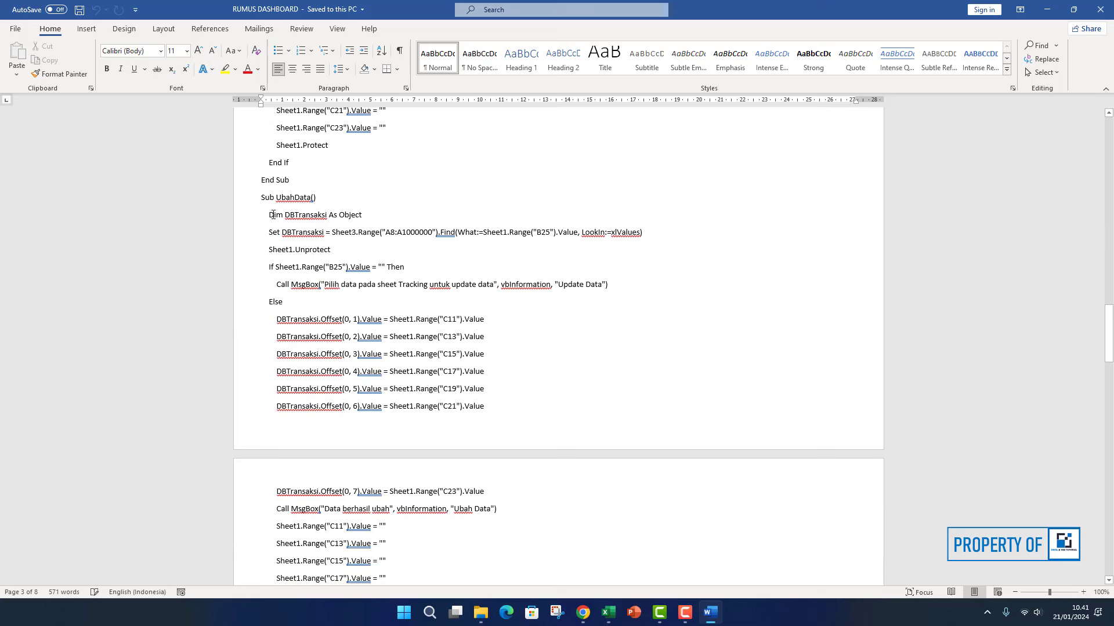
- Copy only the UbahData macro, from its Sub line to its End Sub
left_click_drag(262, 200, 348, 539)
left_click_drag(342, 578, 329, 431)
left_click_drag(330, 390, 296, 431)
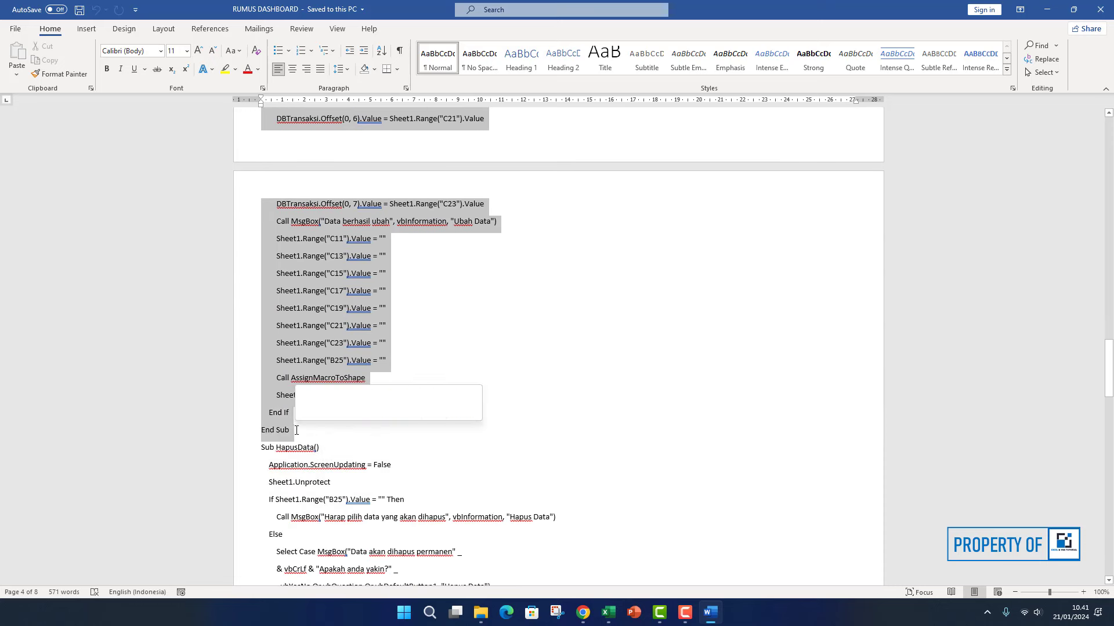
right_click(349, 328)
left_click(389, 353)
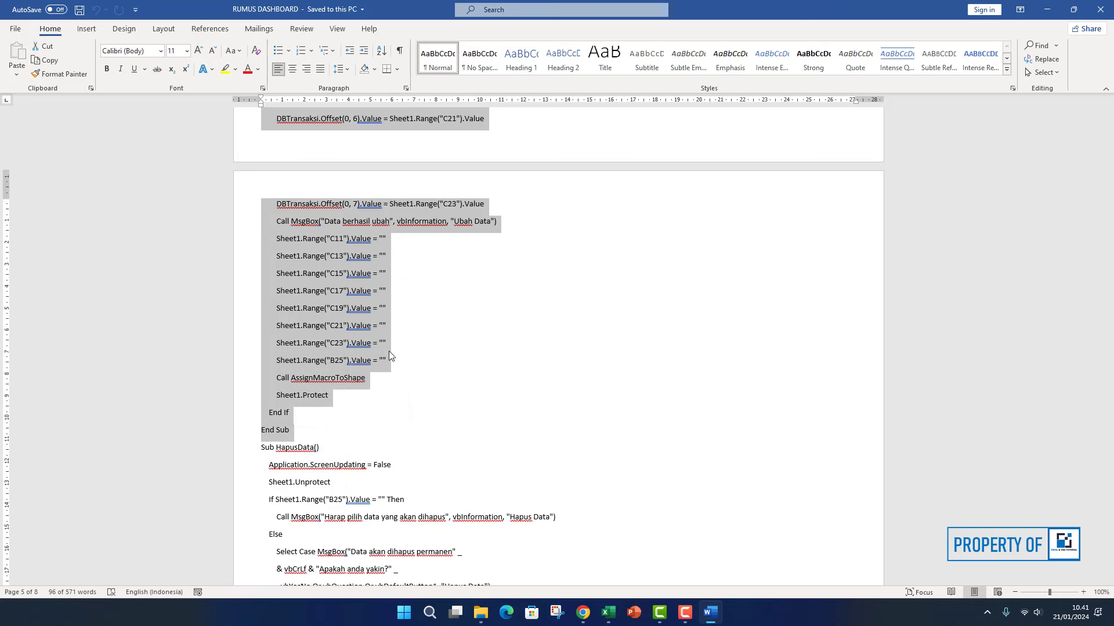
left_click(413, 309)
- Copy all macro code from Sub UbahData() through the End Sub of BukaKunci
scroll(413, 310, "up", 3)
scroll(413, 310, "up", 5)
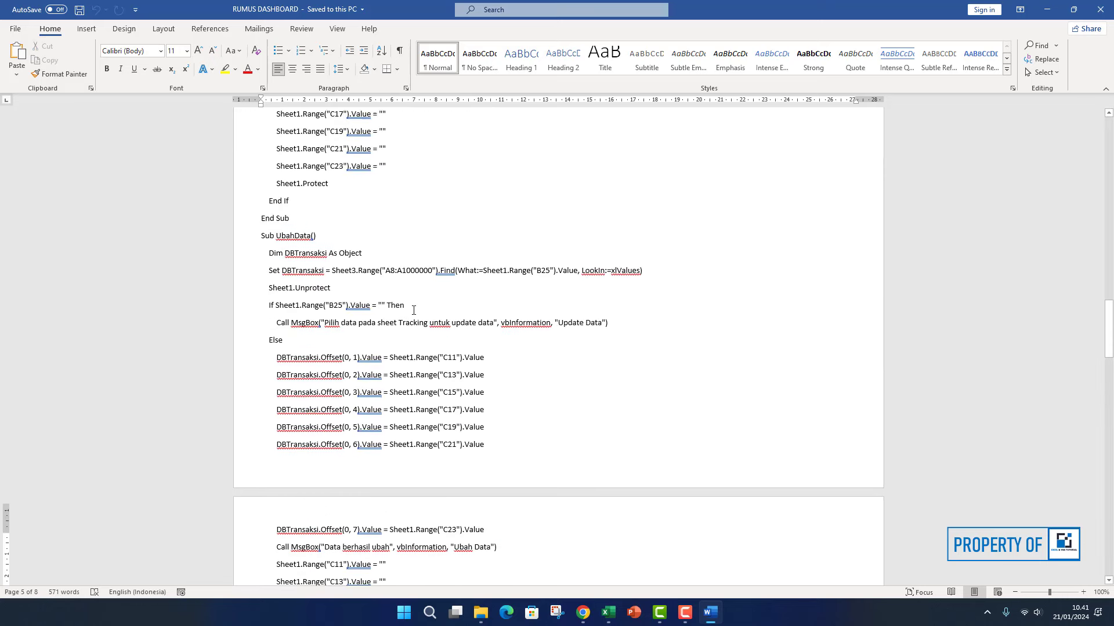
left_click_drag(258, 243, 352, 524)
left_click_drag(352, 472, 313, 232)
right_click(298, 218)
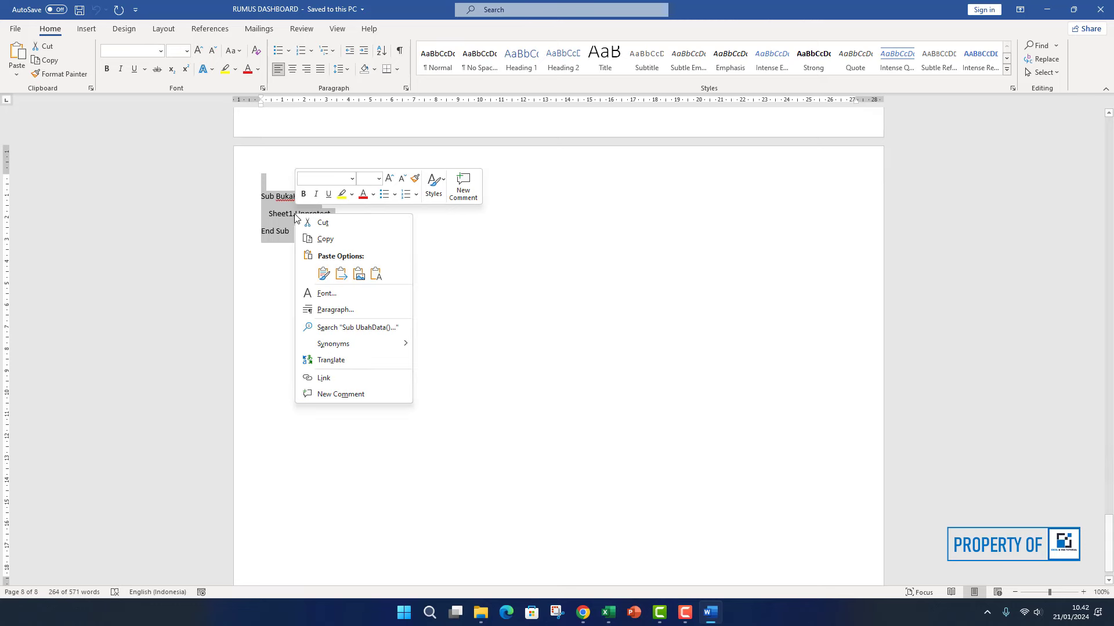
left_click(318, 239)
- Switch to the VBA editor and paste the copied macros below SimpanData in the Sheet1 module
scroll(514, 422, "down", 1)
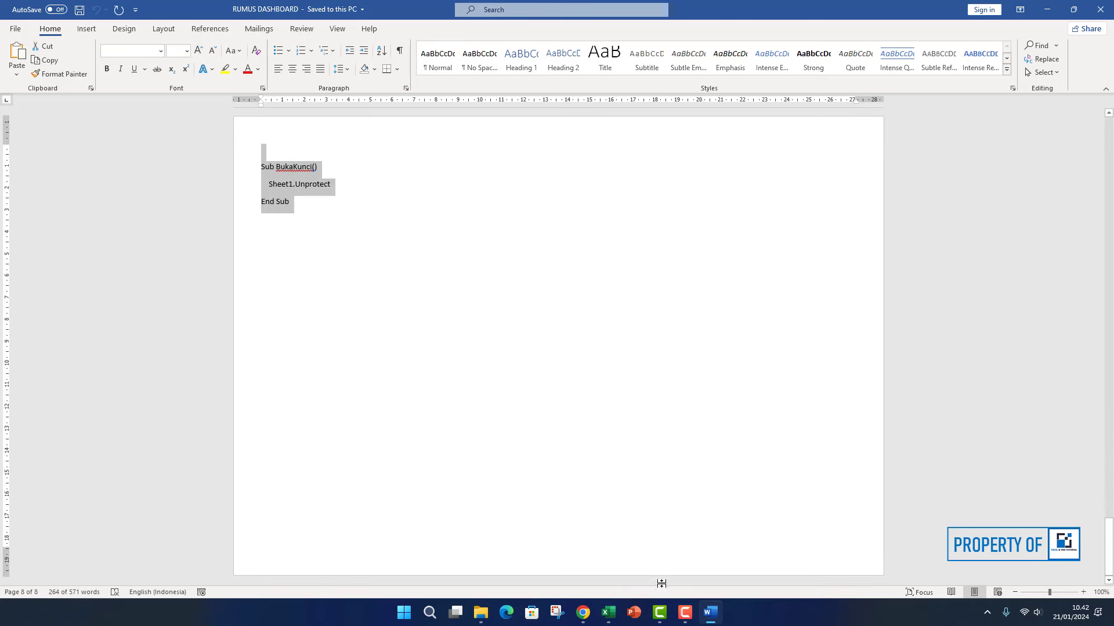
left_click(608, 612)
left_click(734, 546)
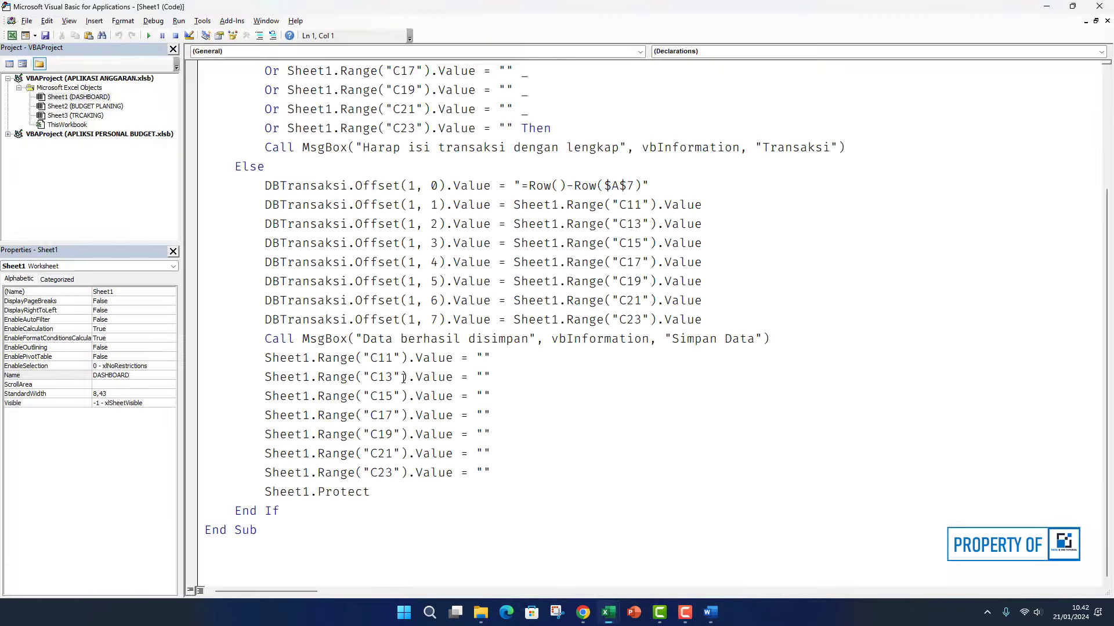
left_click(221, 550)
key("ctrl+End")
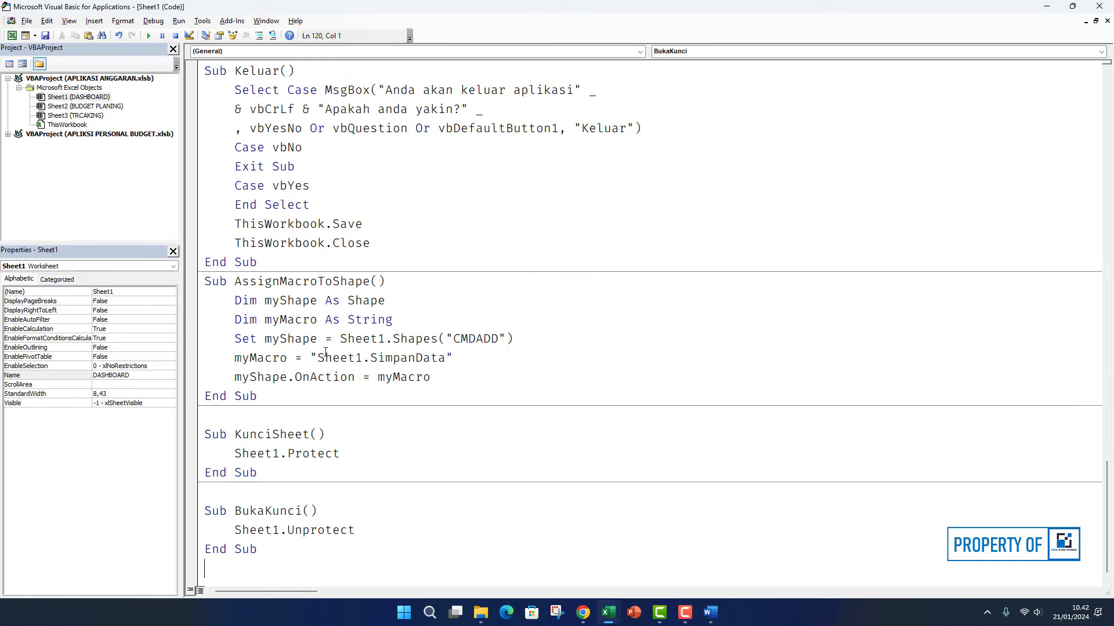
- Review the pasted macros back up to UbahData, and return to the workbook
scroll(326, 322, "up", 18)
scroll(325, 322, "up", 6)
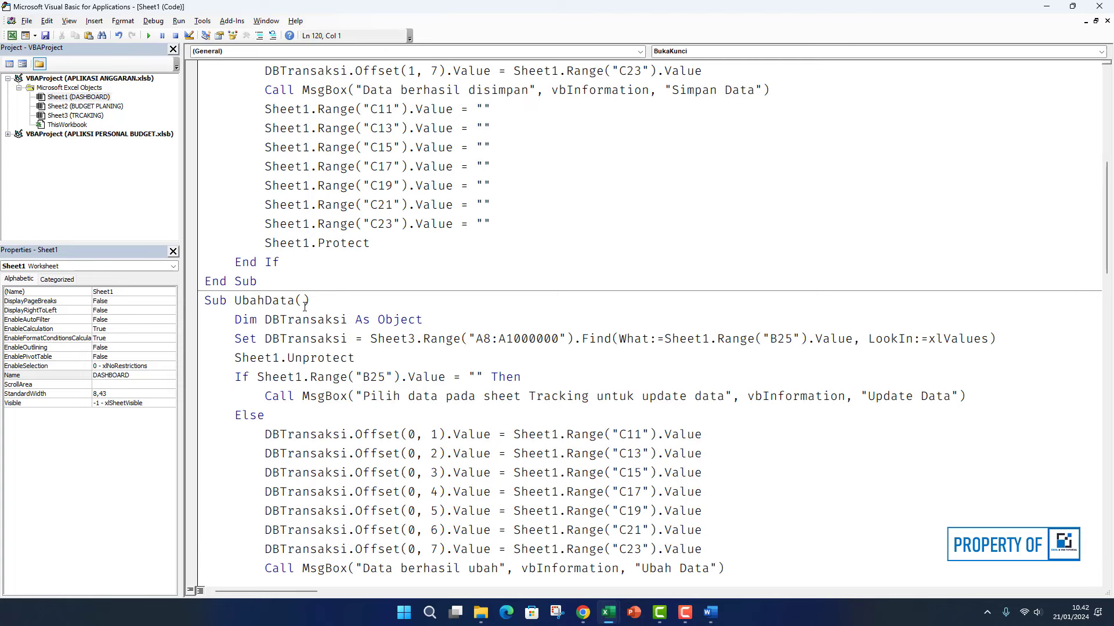
left_click(12, 35)
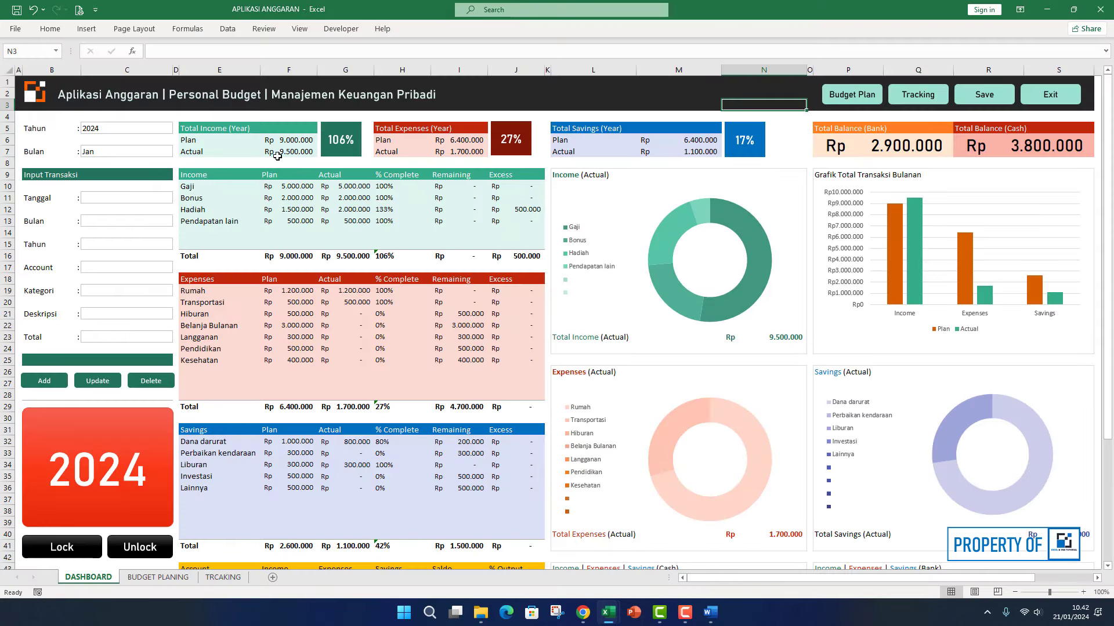
- Follow the Tracking button to the TRCAKING sheet and test selecting several record numbers in the No column
left_click(740, 91)
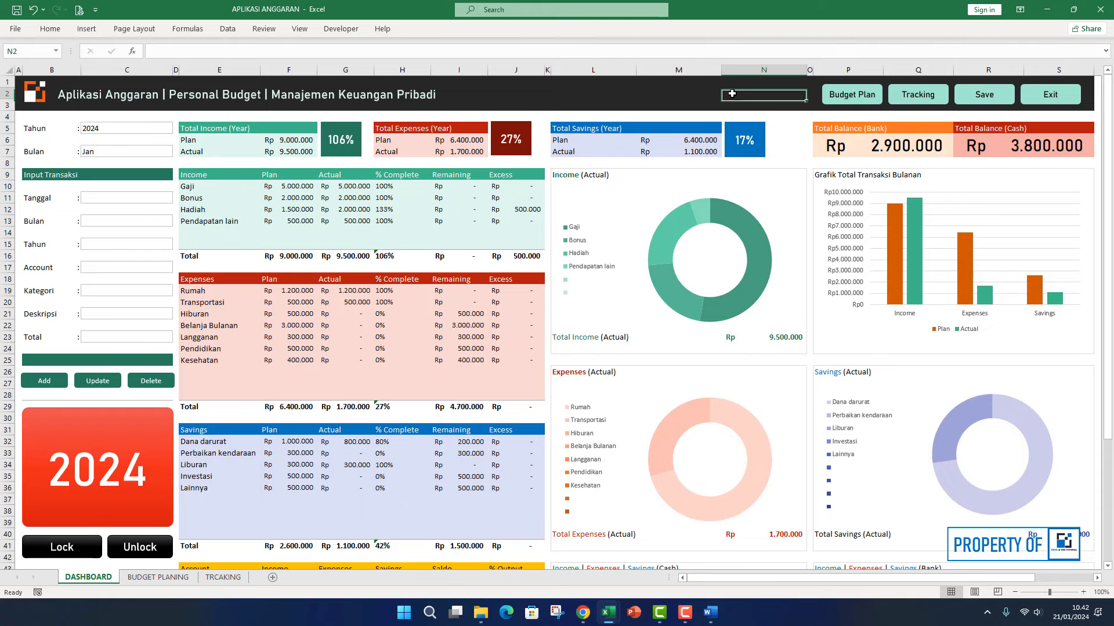
left_click(917, 97)
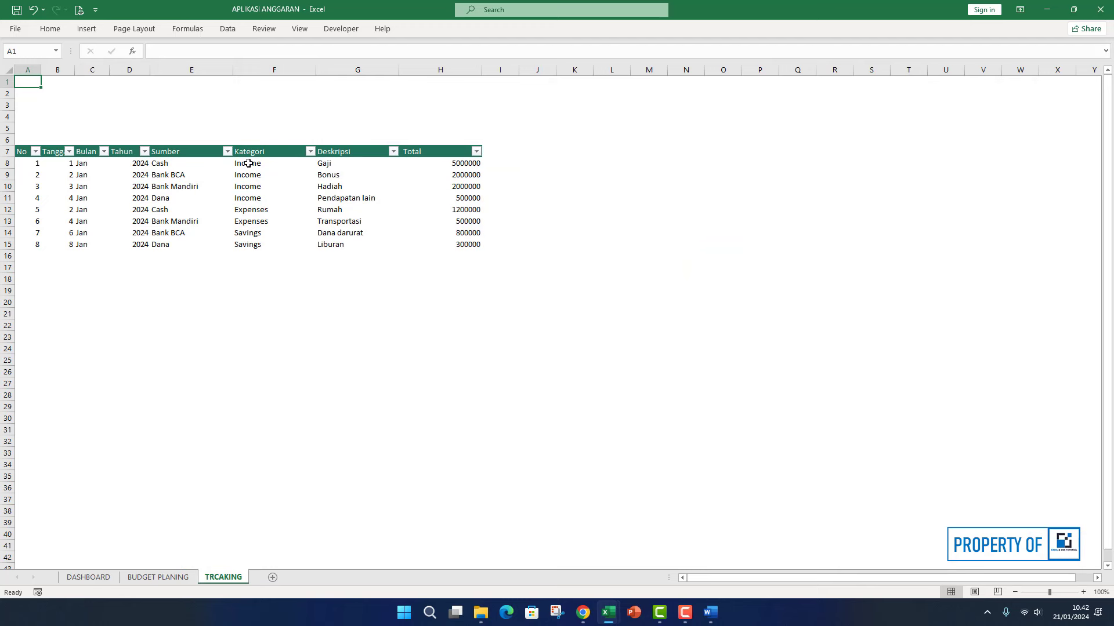
left_click(36, 209)
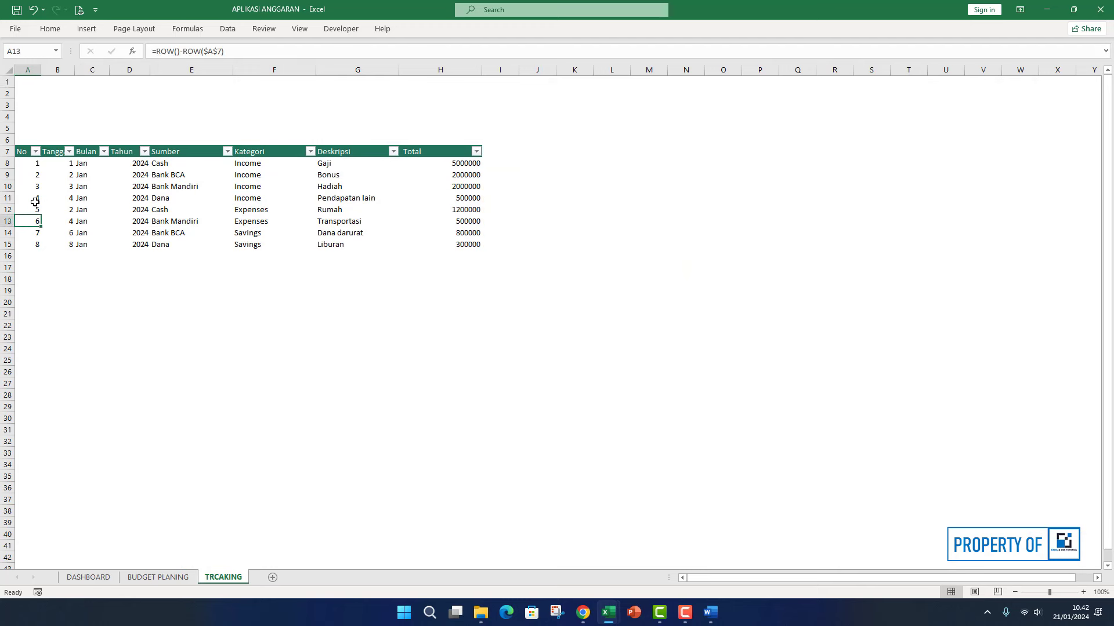
left_click(60, 187)
left_click(34, 185)
left_click(37, 210)
left_click(37, 222)
left_click(37, 198)
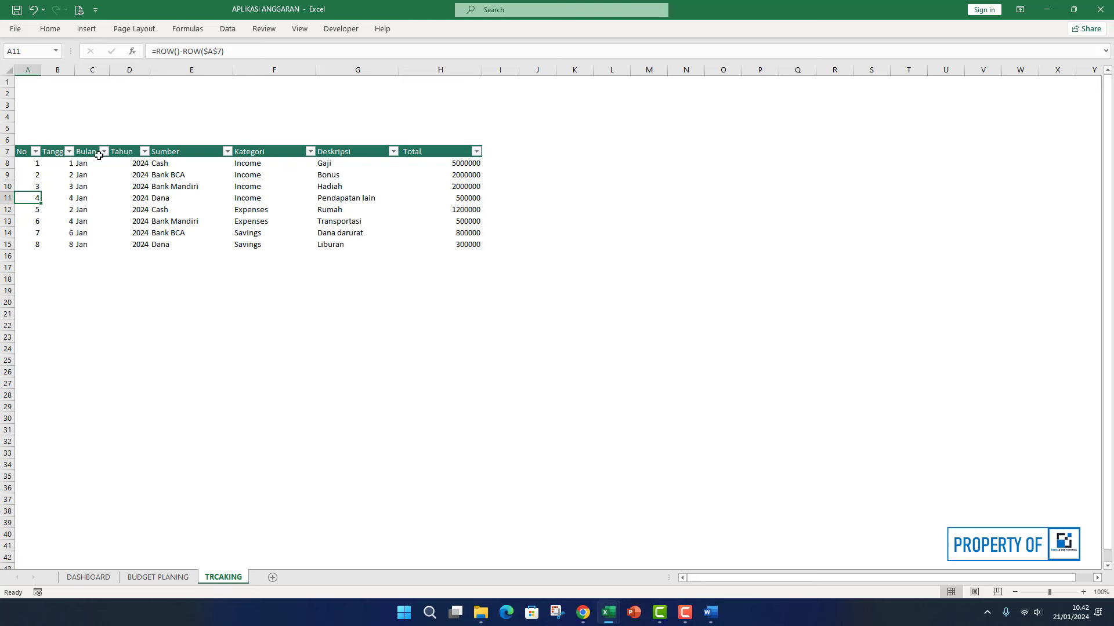
- Return to the DASHBOARD sheet and examine the Sheet1 macros from UbahData through BukaKunci in the VBA editor
left_click(341, 29)
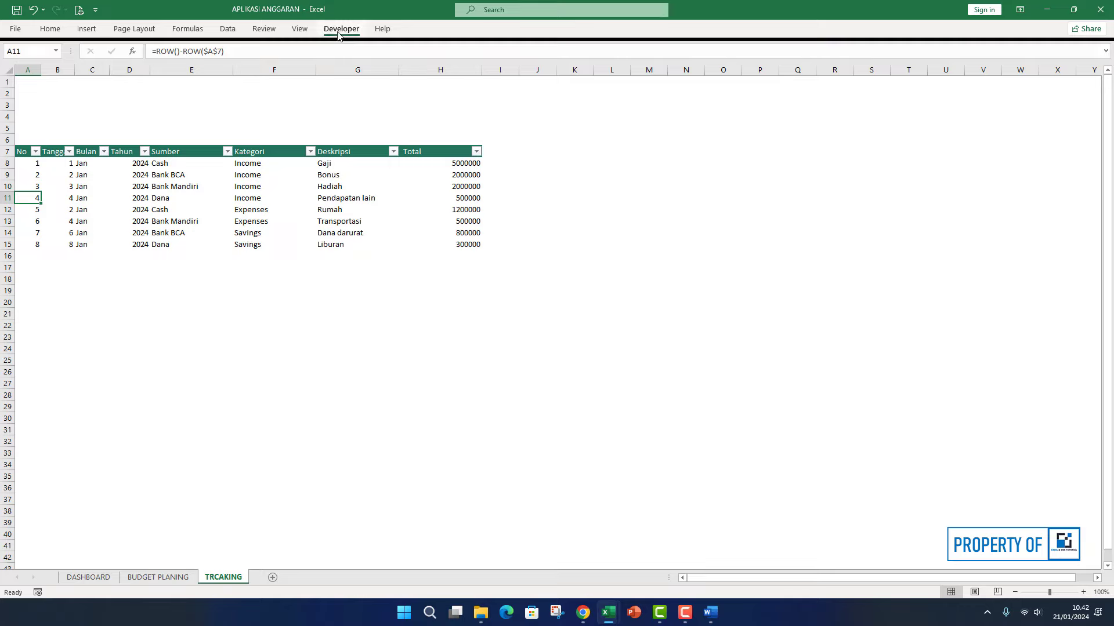
left_click(16, 58)
left_click(16, 36)
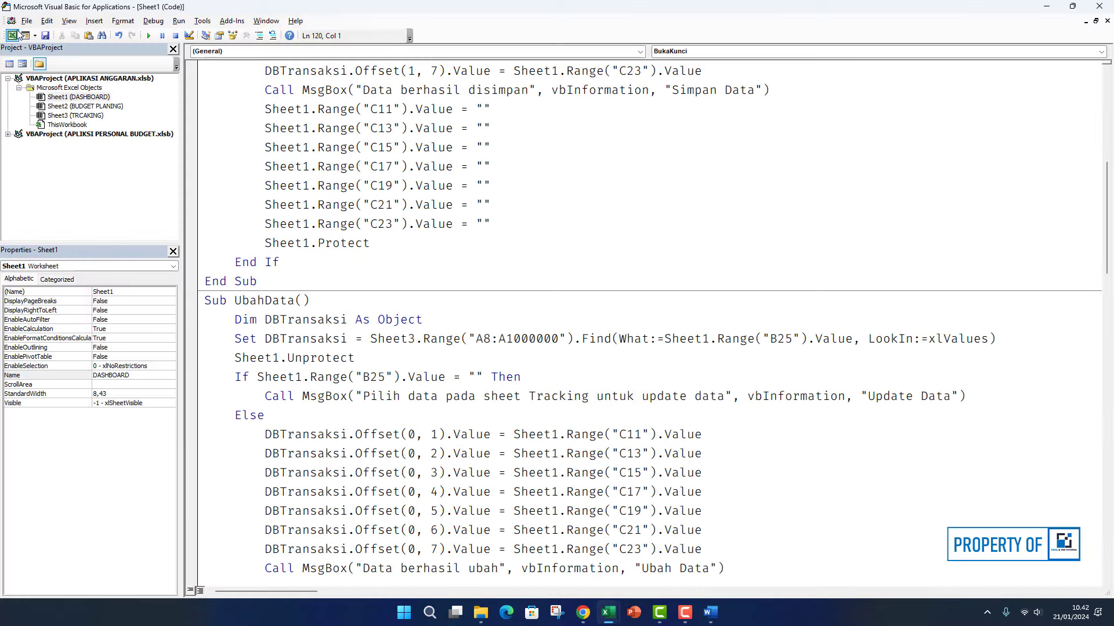
left_click(93, 577)
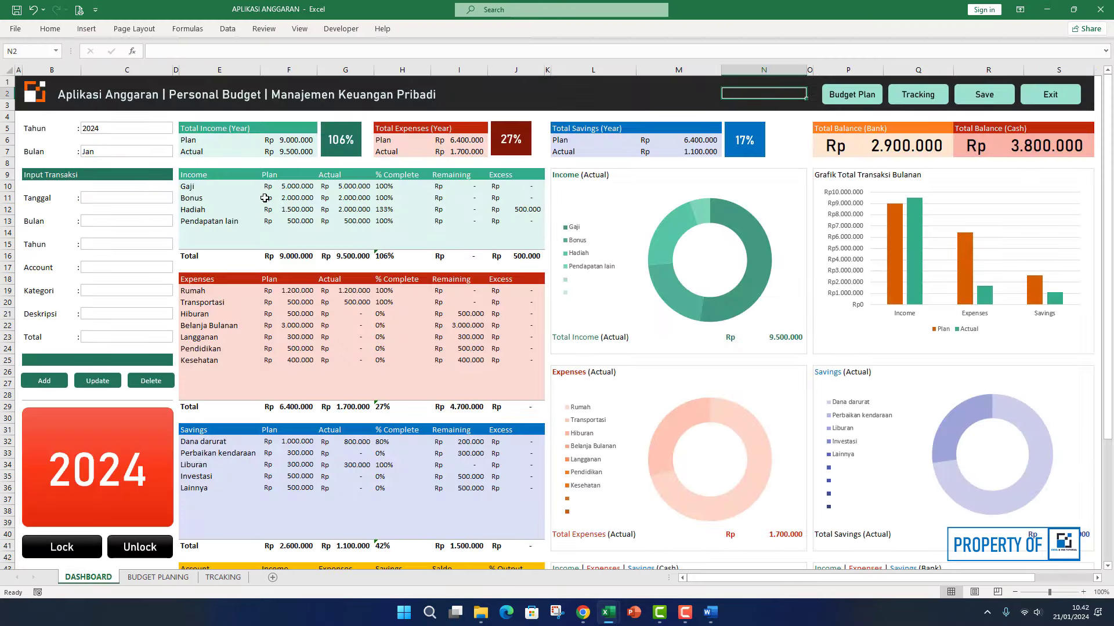
left_click(341, 29)
left_click(16, 58)
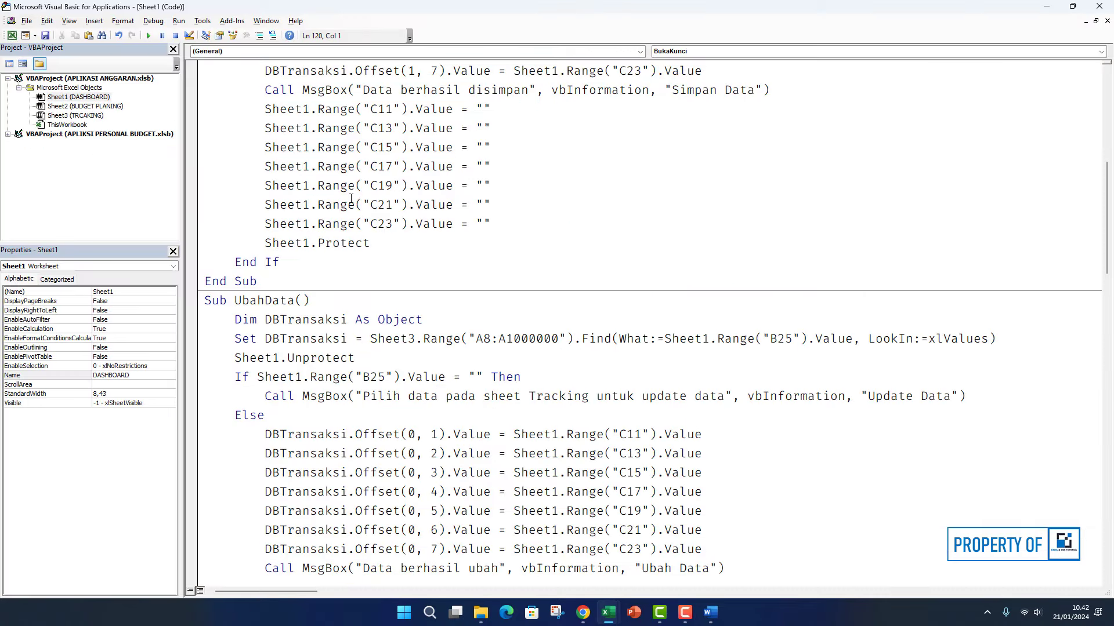
scroll(312, 310, "down", 8)
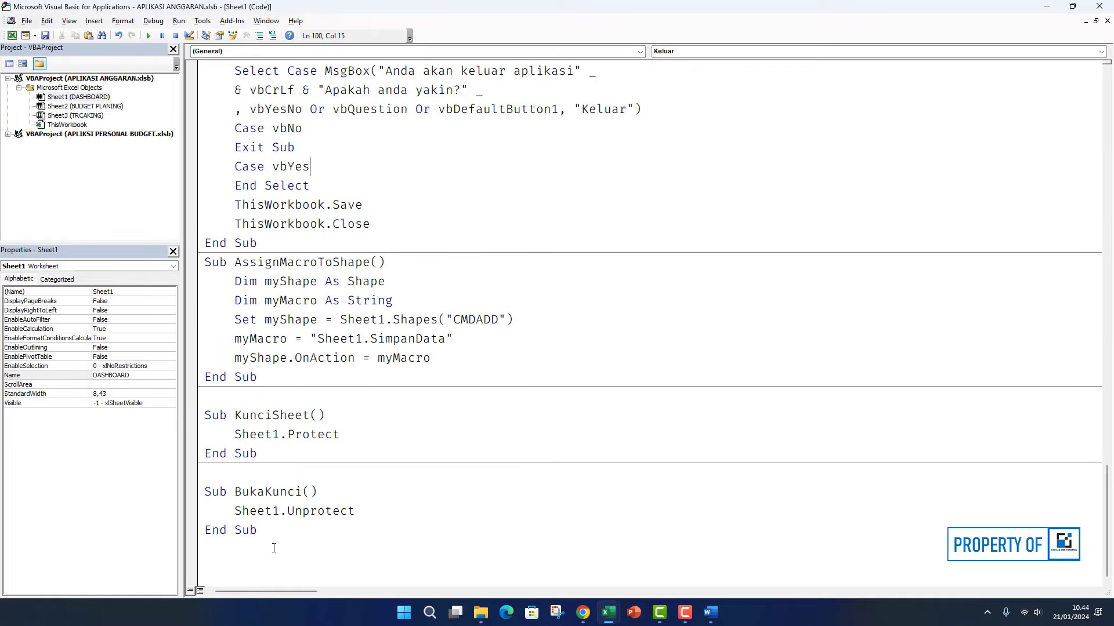
- Open the Sheet3 (TRCAKING) code module and copy the whole Worksheet_SelectionChange macro from the RUMUS DASHBOARD document
double_click(82, 116)
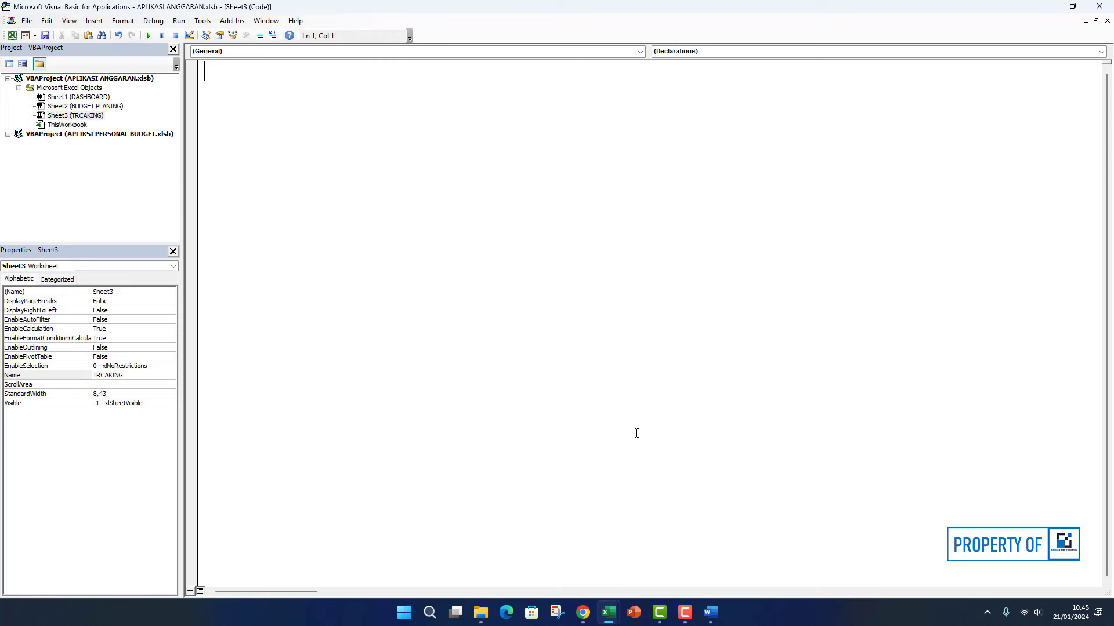
left_click(711, 613)
scroll(397, 348, "down", 3)
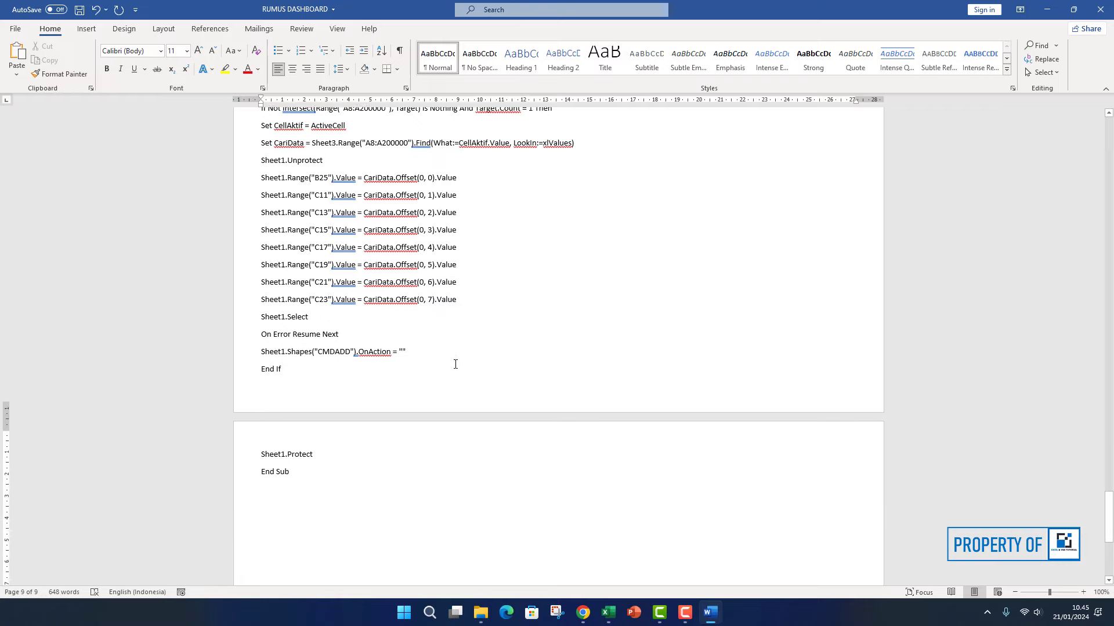
scroll(398, 348, "up", 3)
scroll(328, 266, "up", 1)
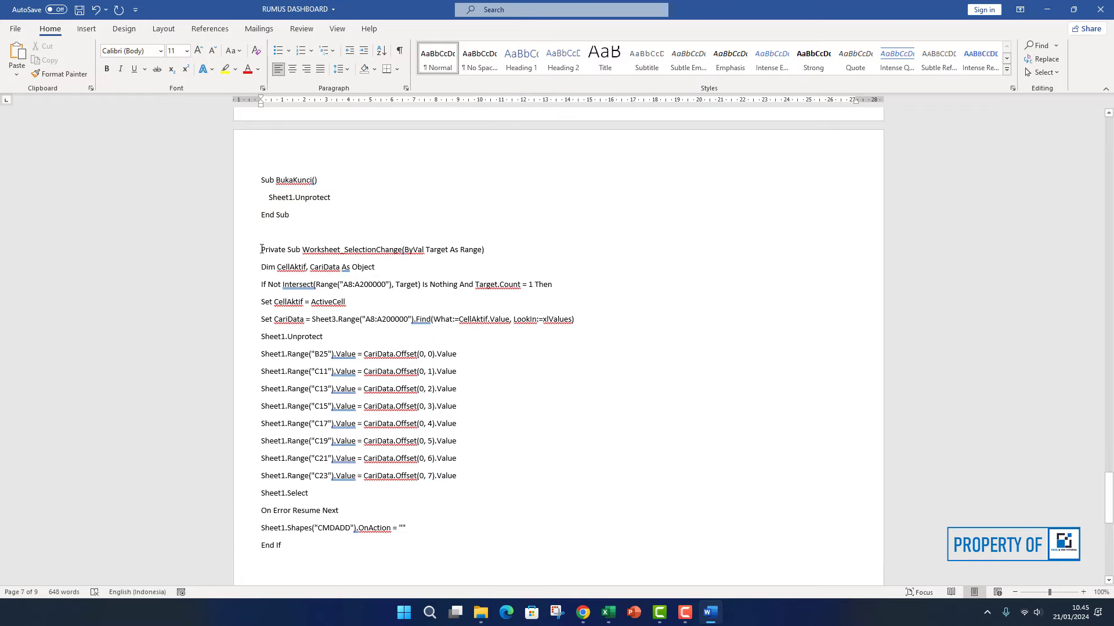
left_click_drag(261, 249, 335, 347)
left_click_drag(338, 433, 295, 372)
key("ctrl+c")
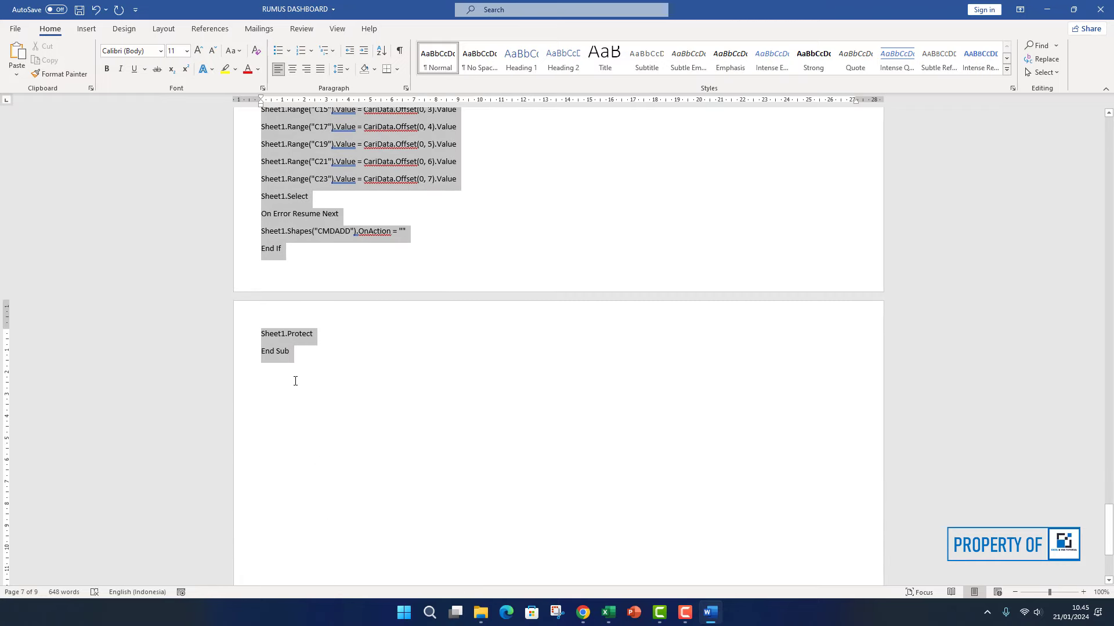
- Paste the copied Worksheet_SelectionChange macro into the Sheet3 (TRCAKING) code module and return to the workbook
left_click(1047, 9)
right_click(217, 71)
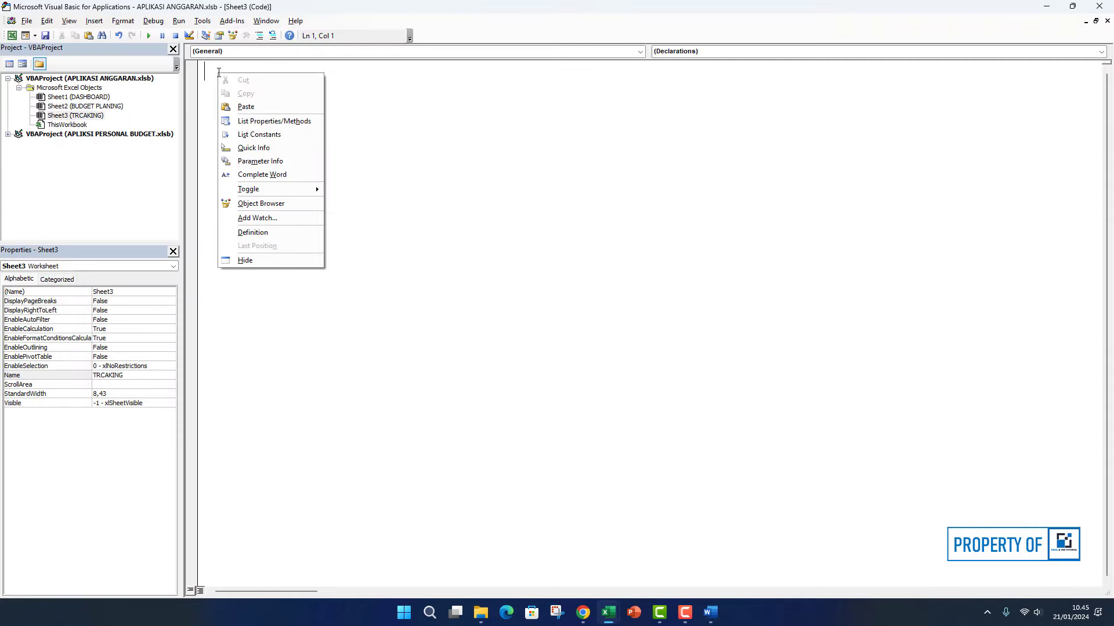
left_click(241, 108)
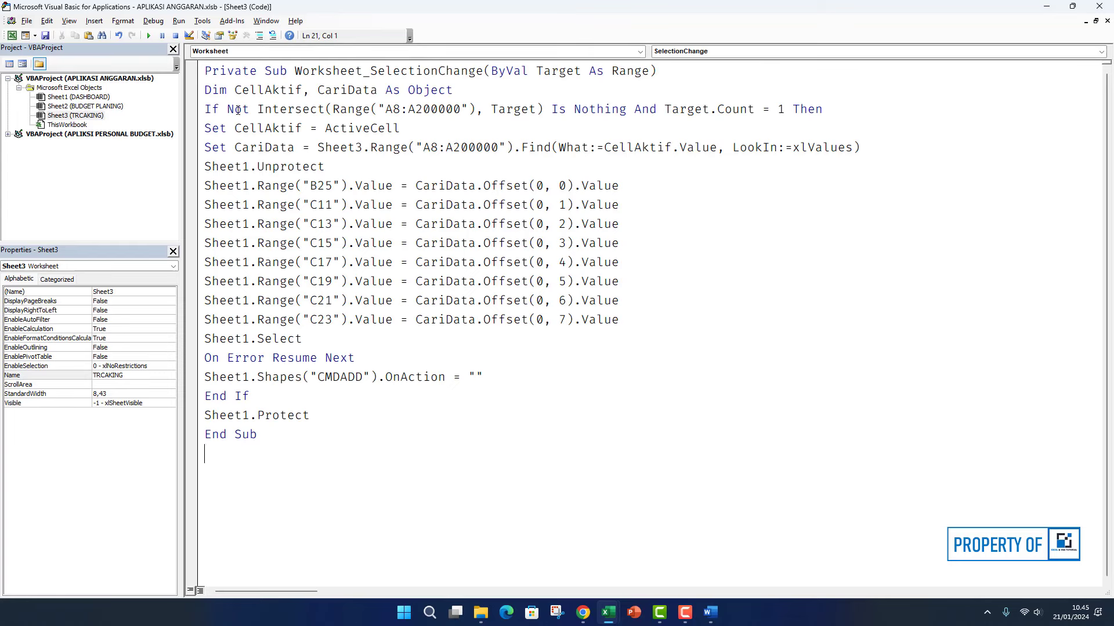
left_click(12, 36)
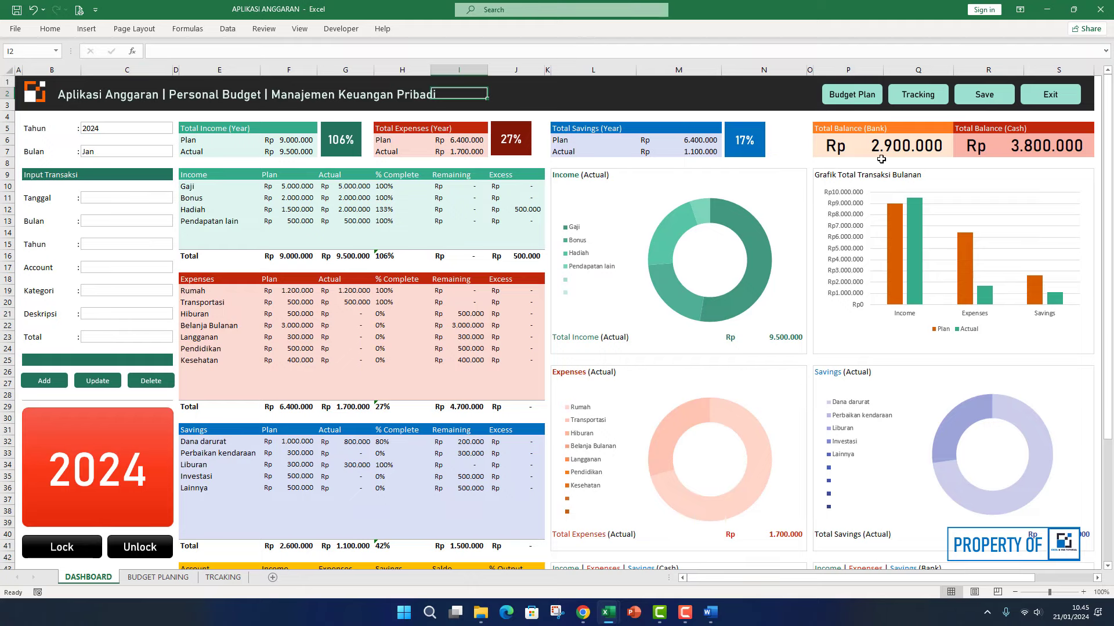
- Test the record selection by loading records 4 and 8 from the TRCAKING sheet's No column into the dashboard form
left_click(927, 103)
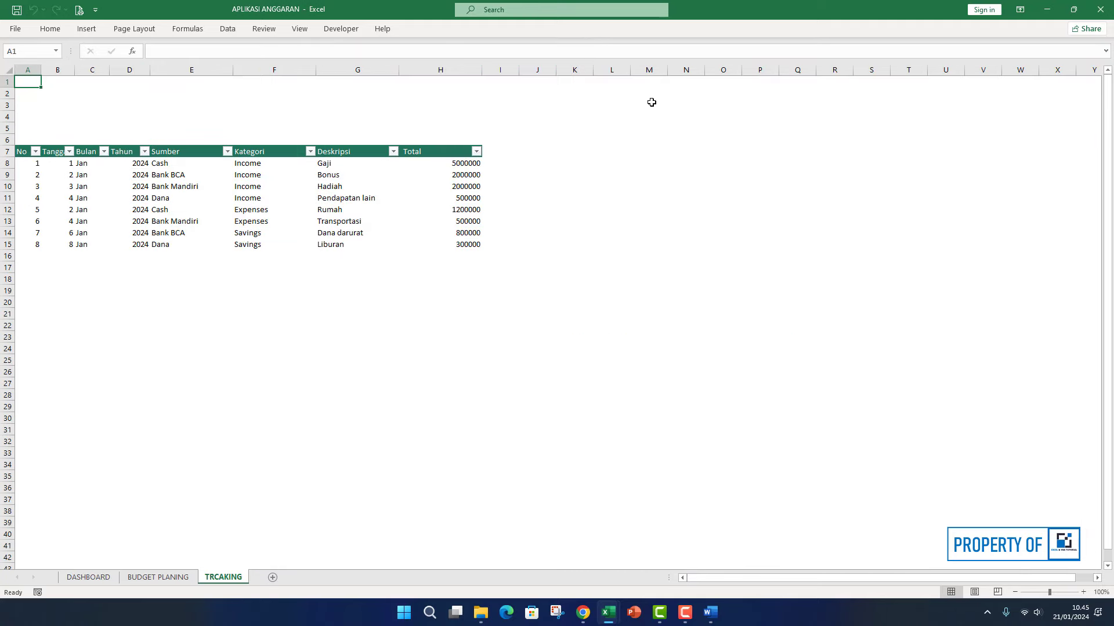
double_click(36, 199)
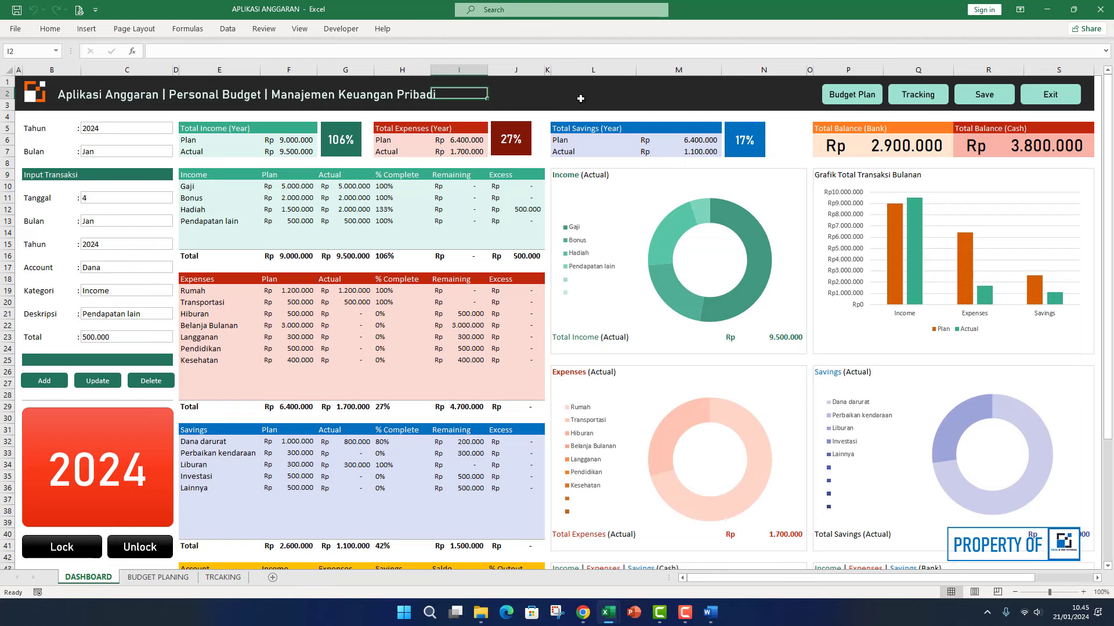
left_click(917, 99)
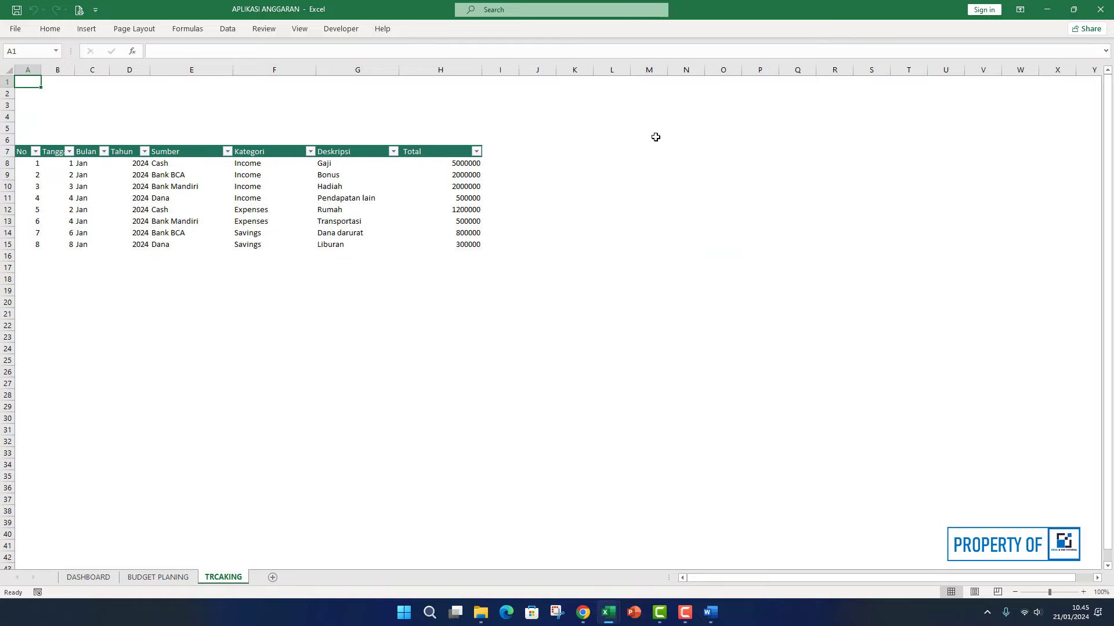
left_click(42, 245)
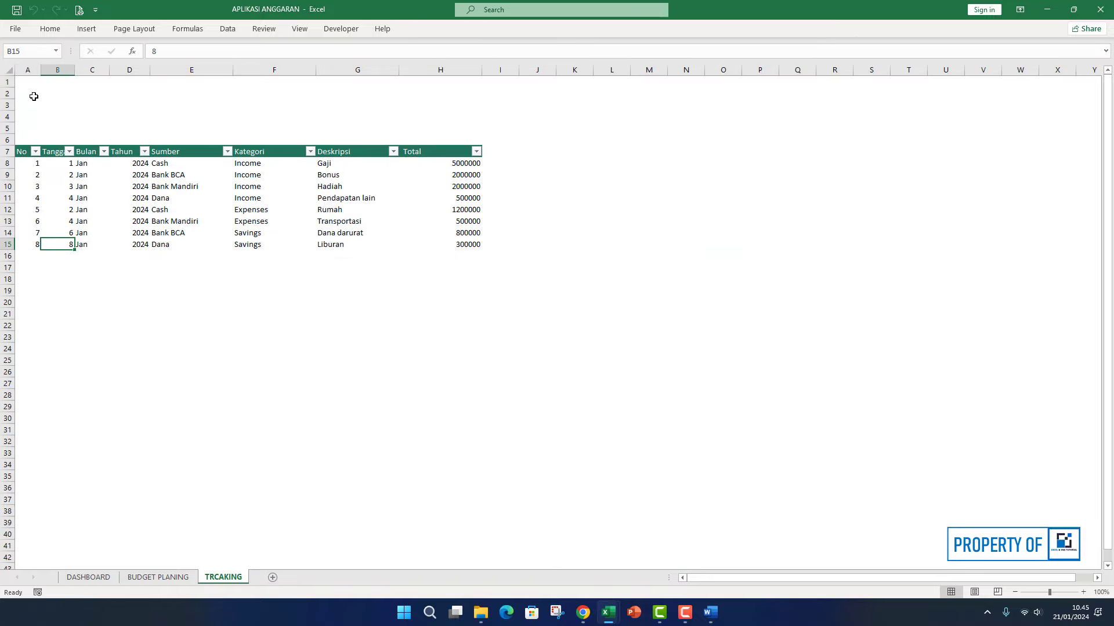
left_click(32, 248)
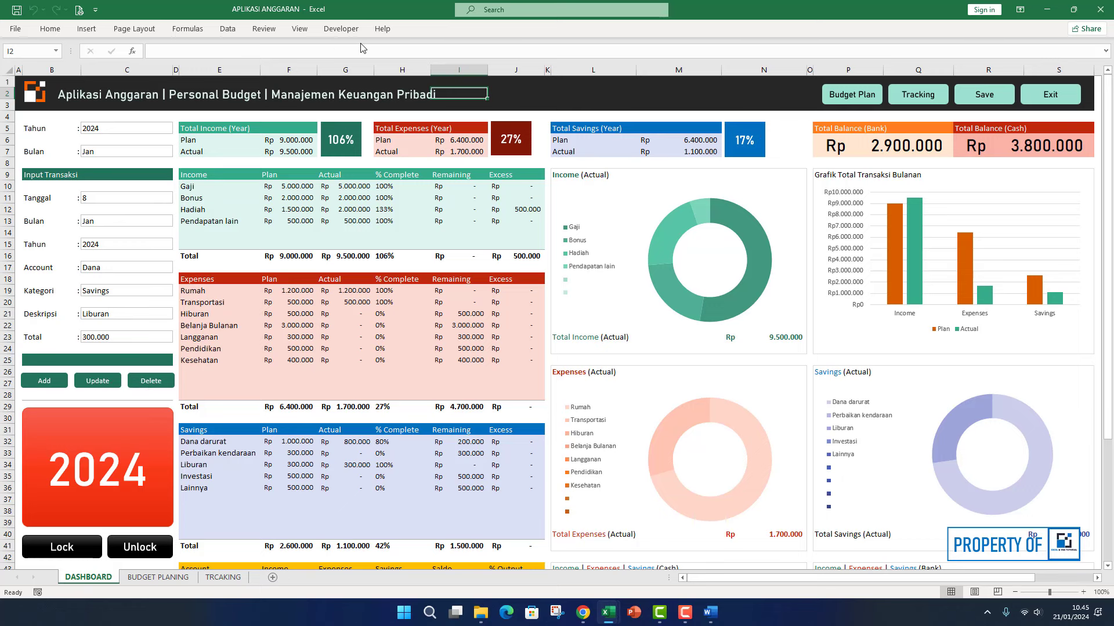
- Unprotect the DASHBOARD sheet and assign the Sheet1.UbahData macro from This Workbook to the Update shape
left_click(264, 28)
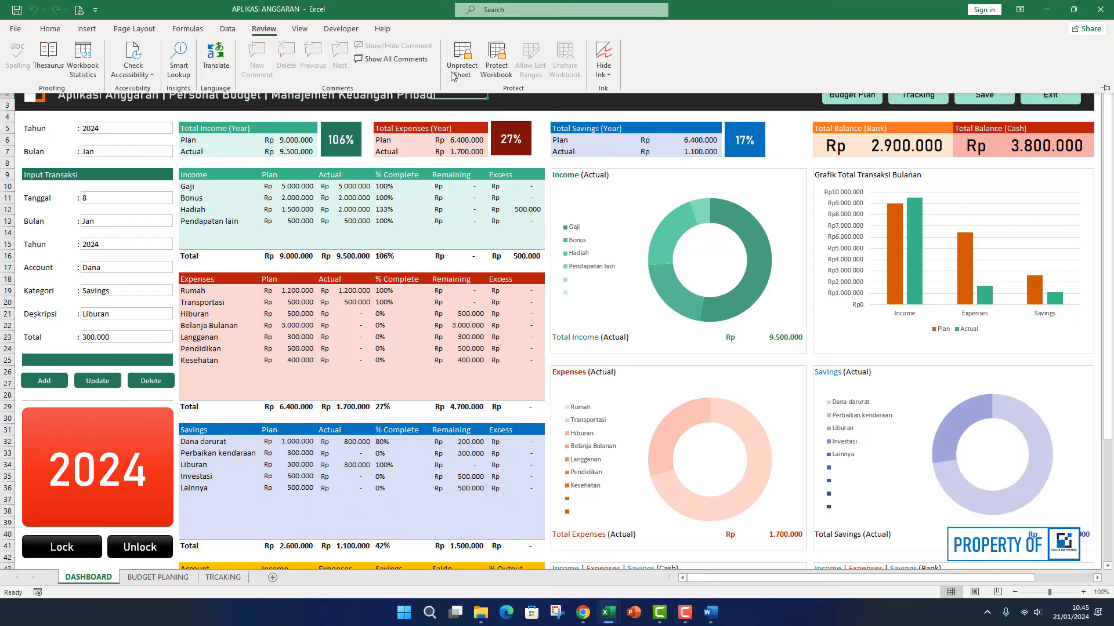
left_click(461, 60)
left_click(114, 379)
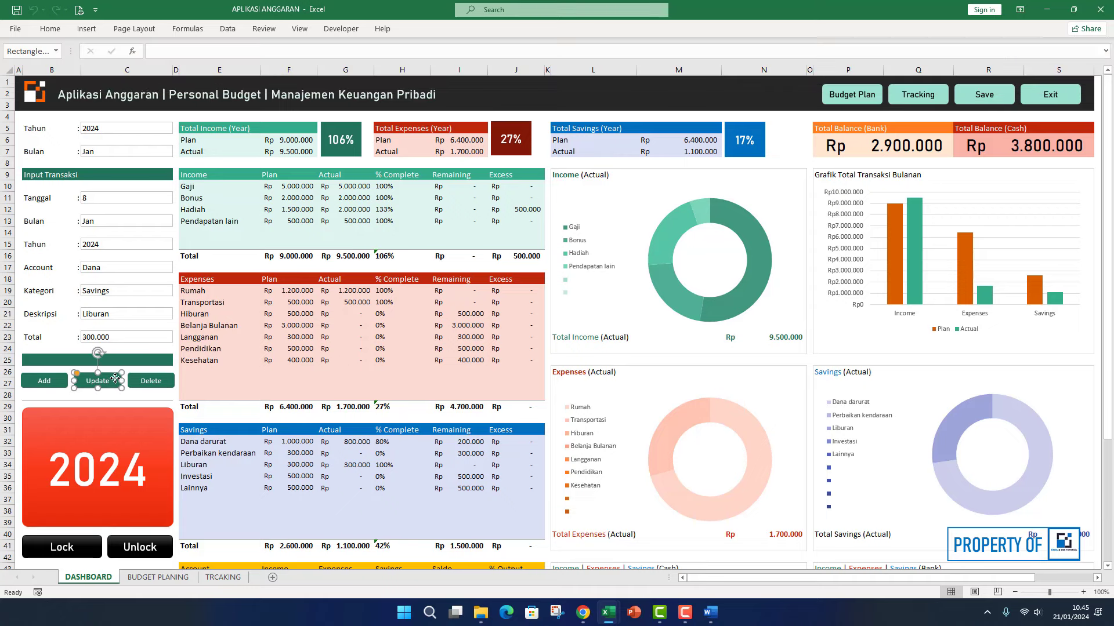
right_click(114, 378)
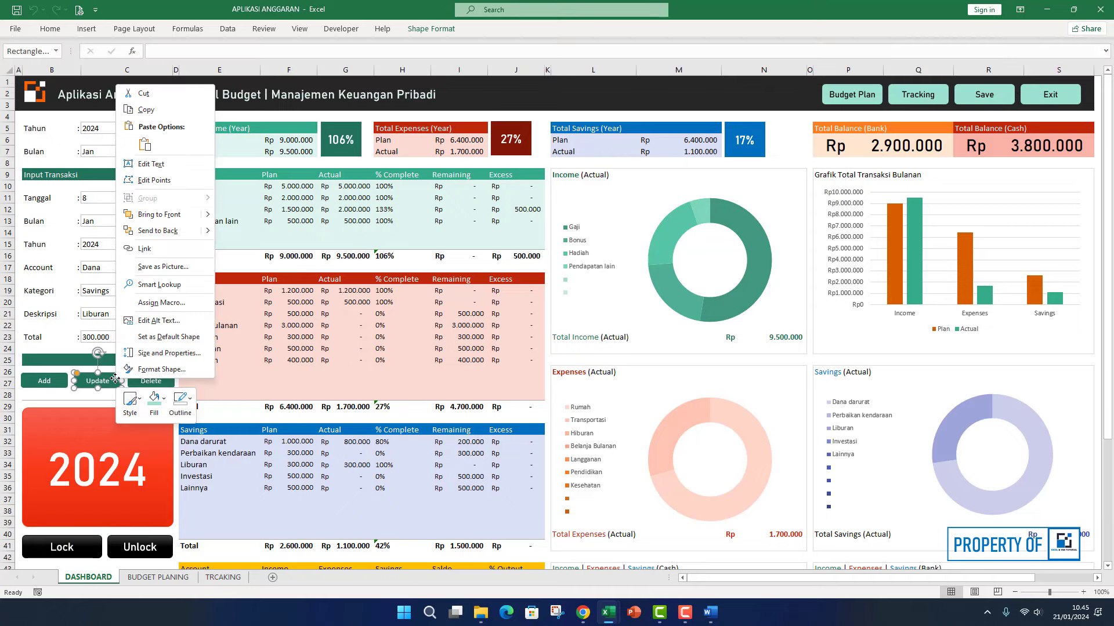
left_click(160, 302)
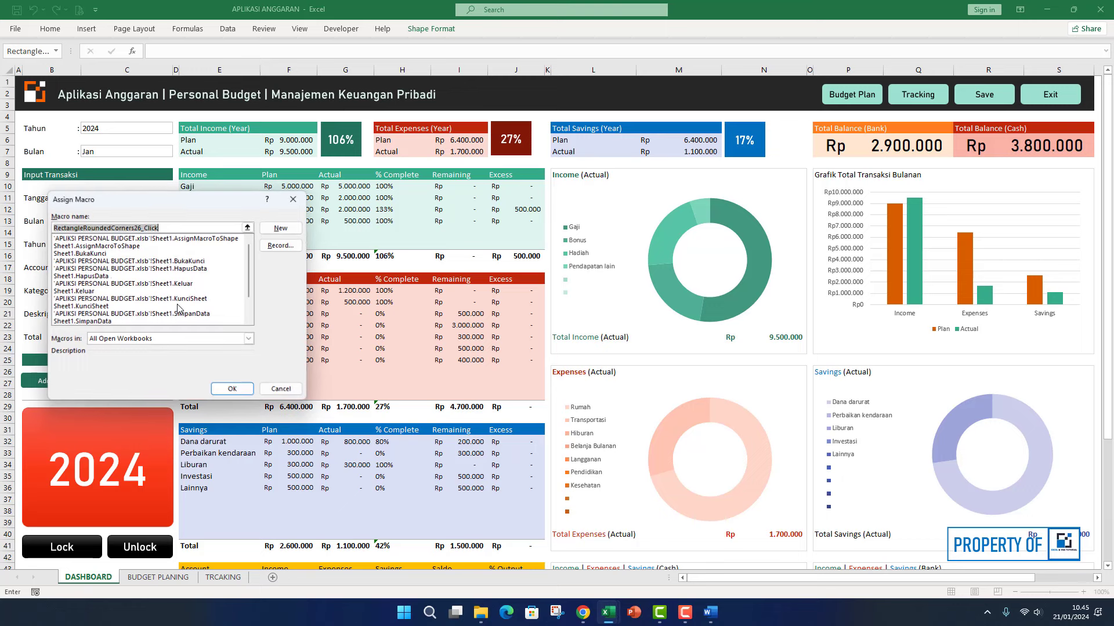
left_click(189, 338)
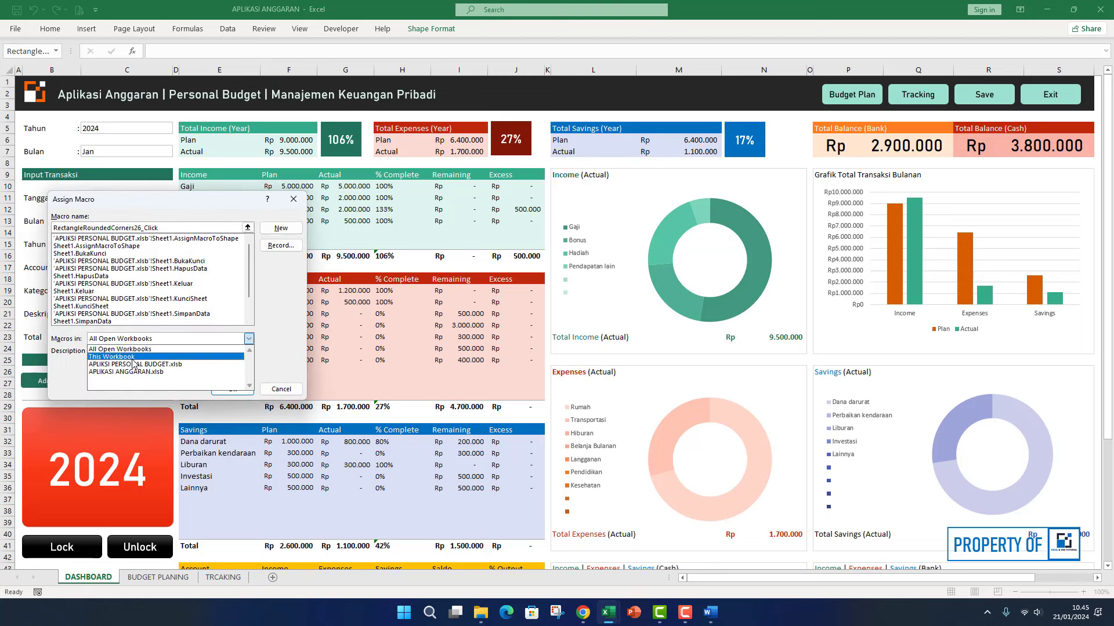
left_click(132, 356)
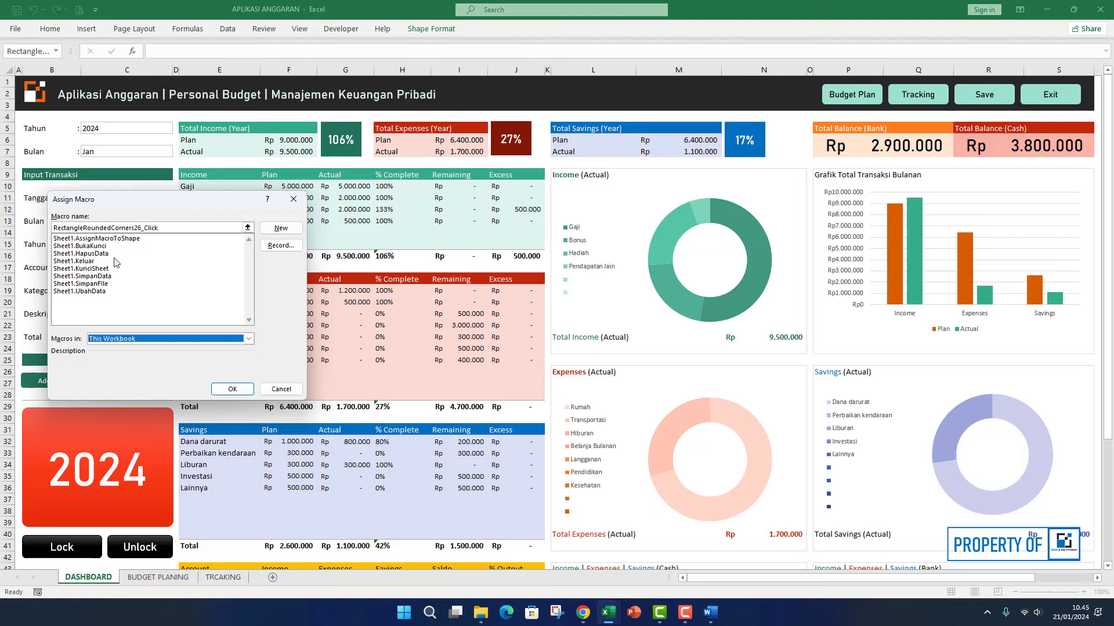
left_click(87, 291)
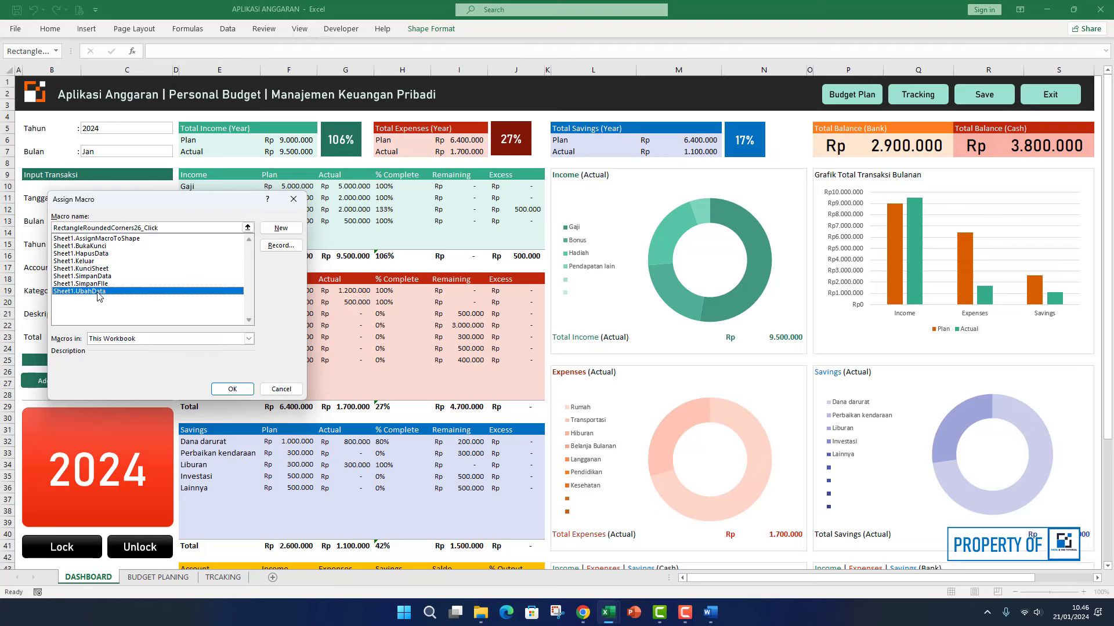
left_click(232, 389)
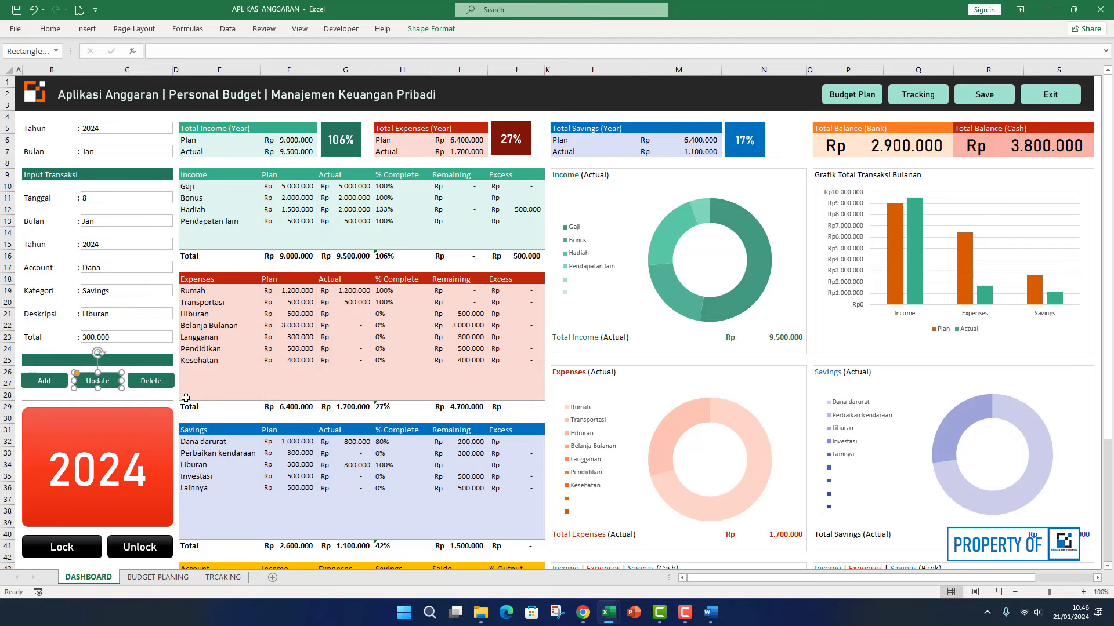
- Assign the Sheet1.HapusData macro to the Delete shape and deselect it
right_click(155, 377)
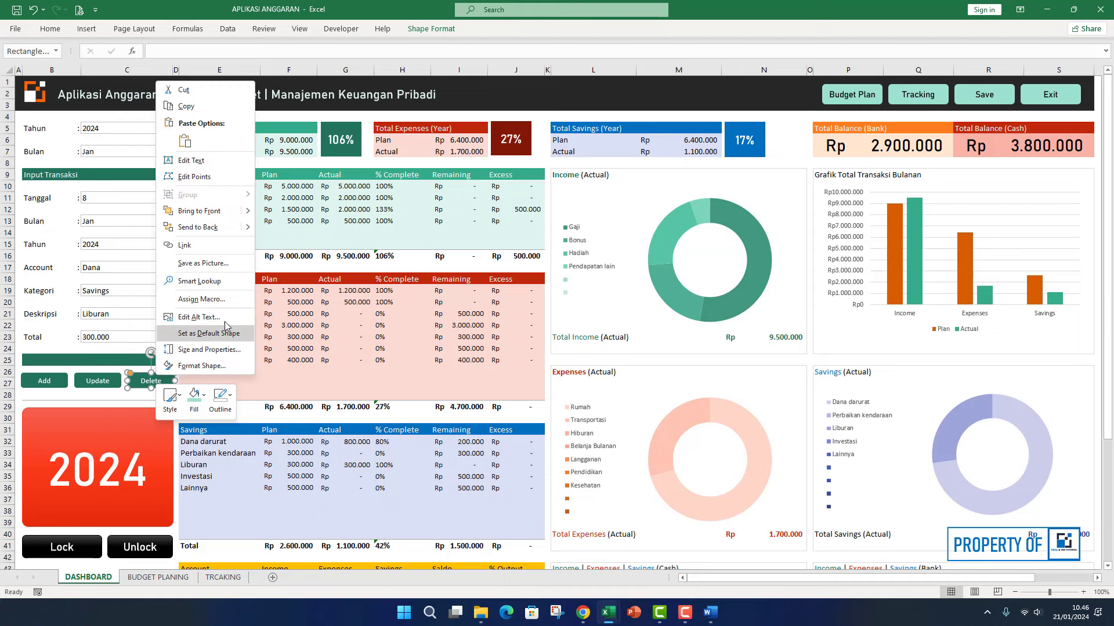
left_click(207, 317)
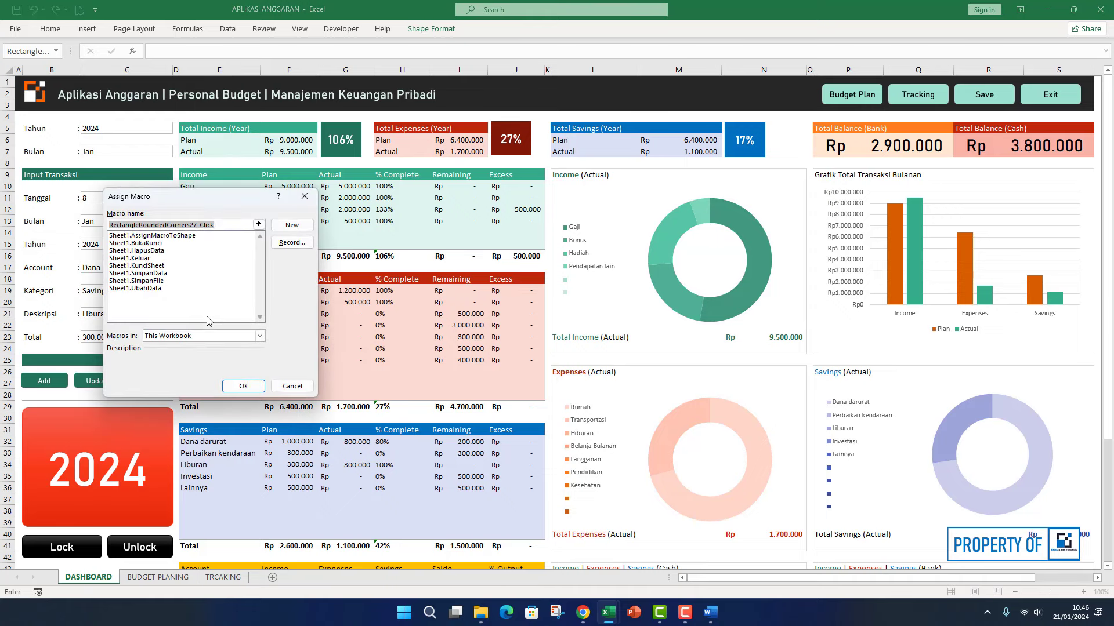
left_click(157, 251)
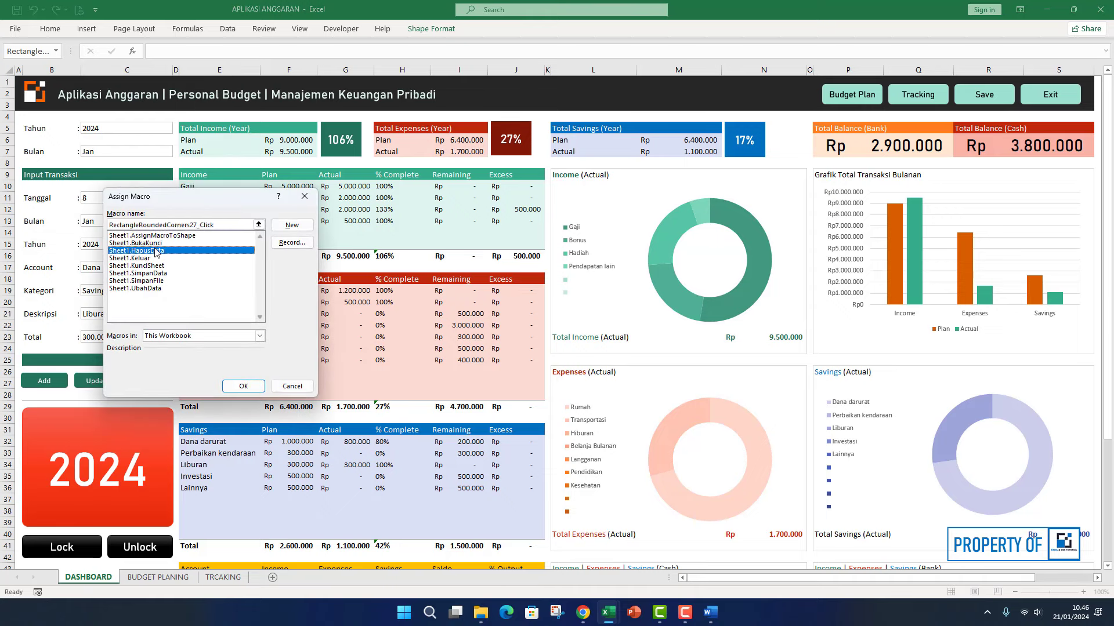
left_click(243, 386)
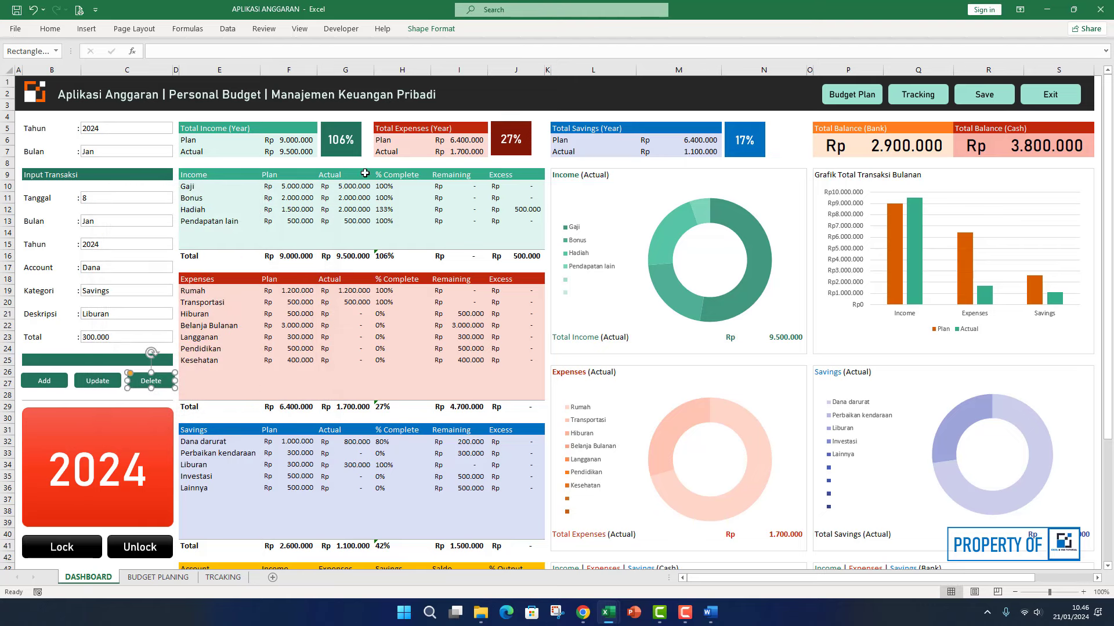
left_click(371, 118)
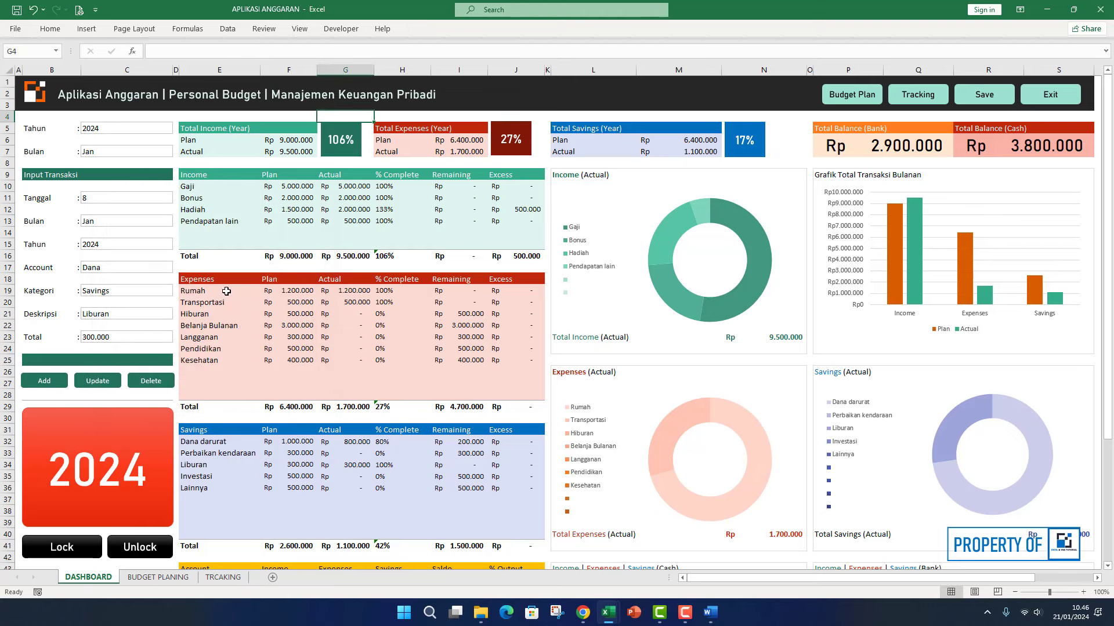
- Set the loaded Liburan record's Total to 400.000, save the update with the form's Update macro, and review the dashboard figures
left_click(109, 337)
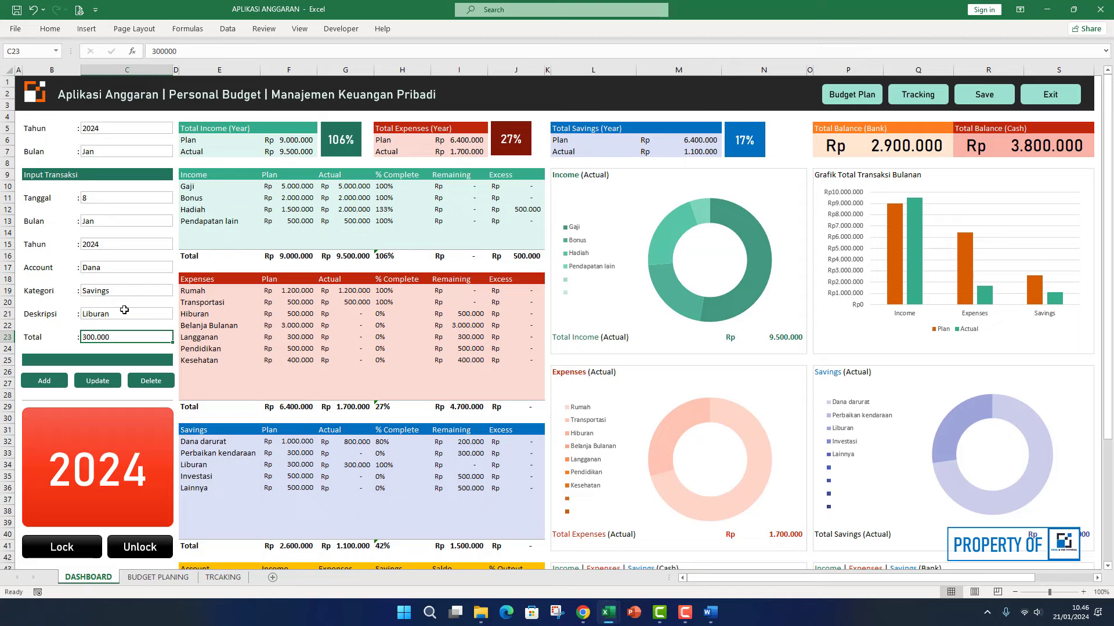
scroll(226, 346, "down", 1)
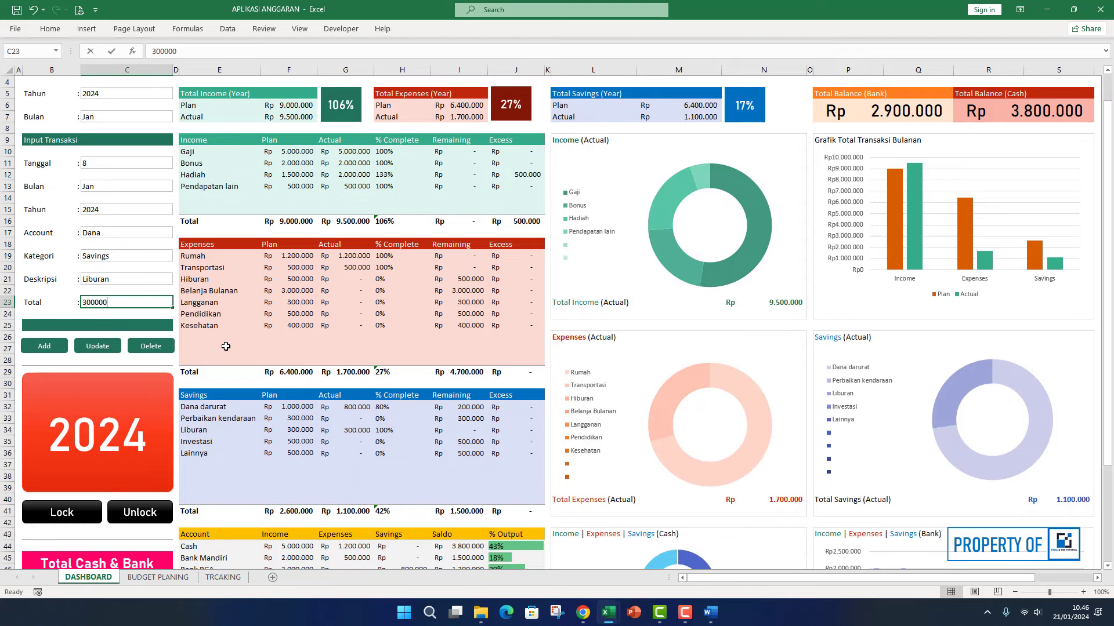
type("400.000")
key("Return")
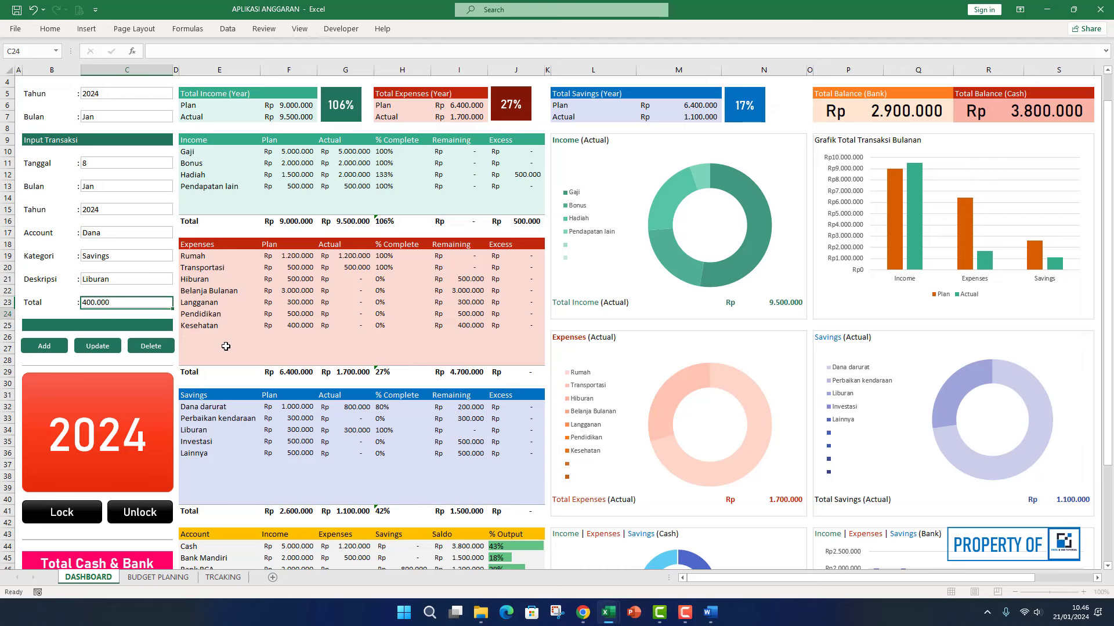
left_click(106, 347)
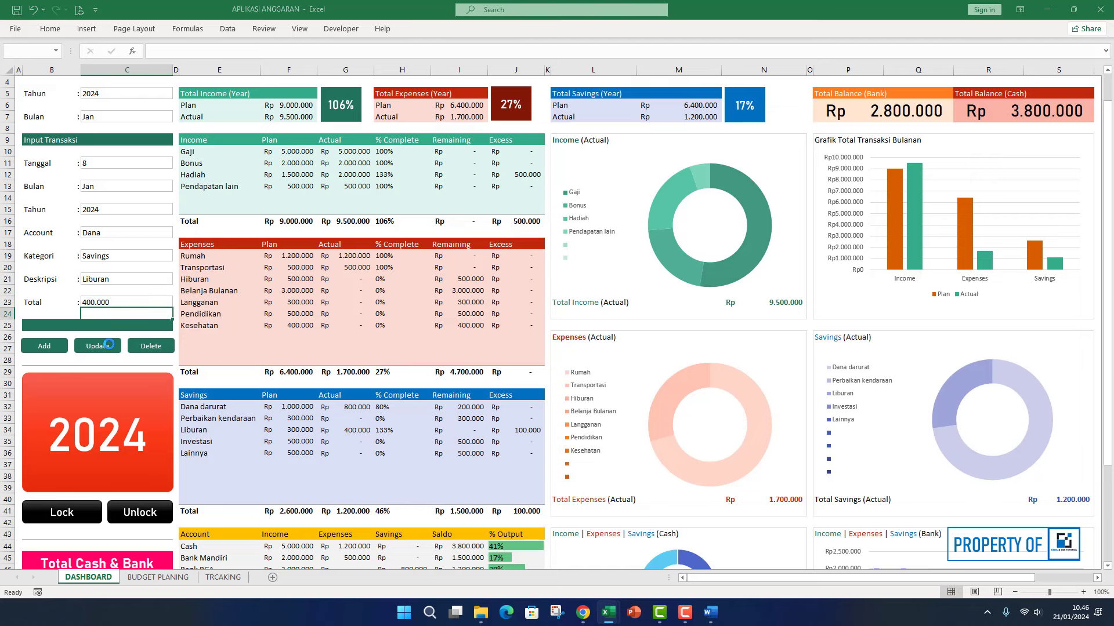
left_click(591, 348)
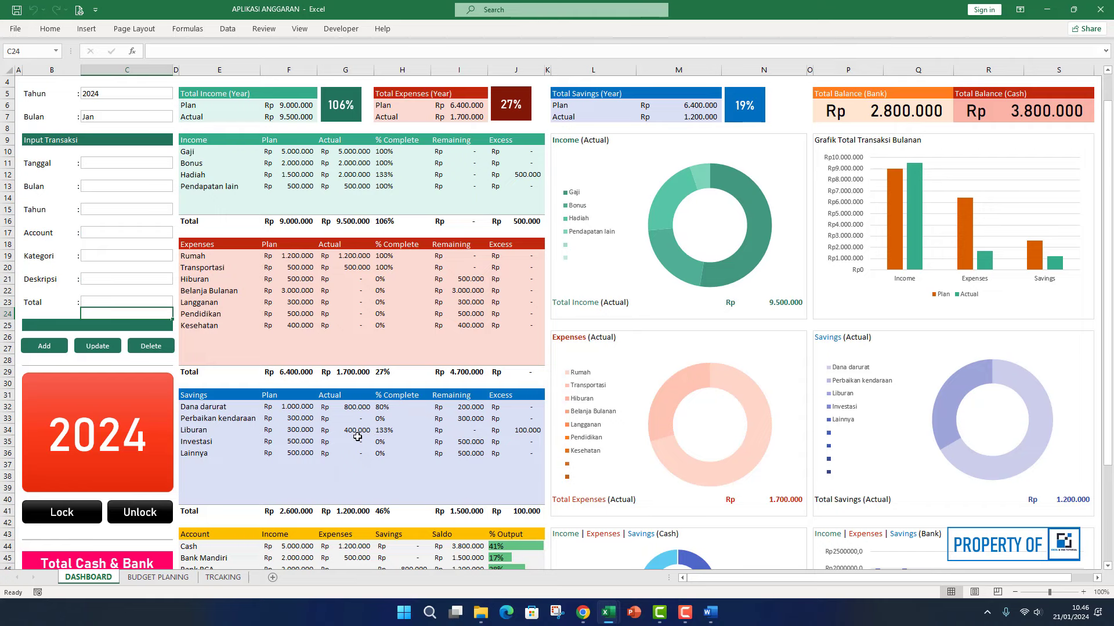
scroll(357, 436, "down", 4)
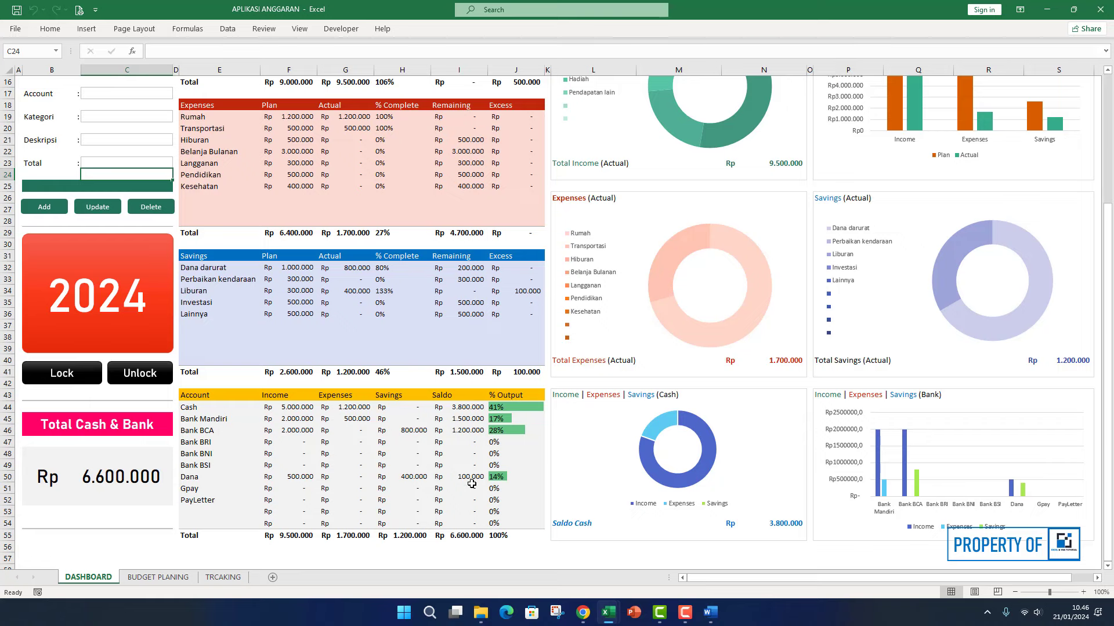
scroll(471, 484, "up", 5)
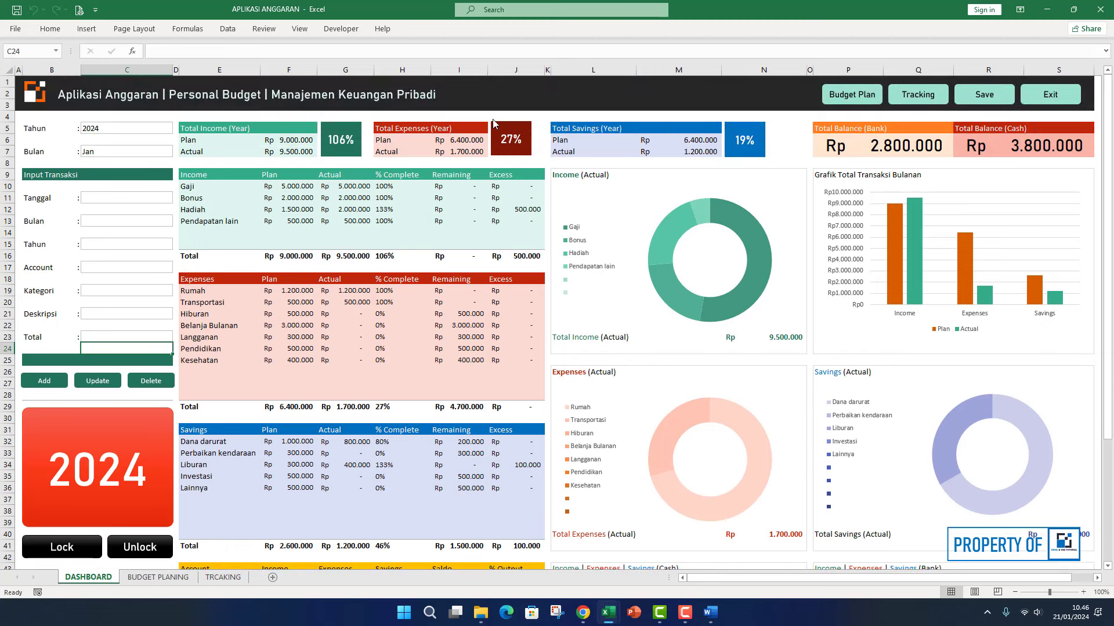
- Load record 5 from the TRCAKING sheet, delete it permanently, and check the tracking table before returning to DASHBOARD
left_click(911, 96)
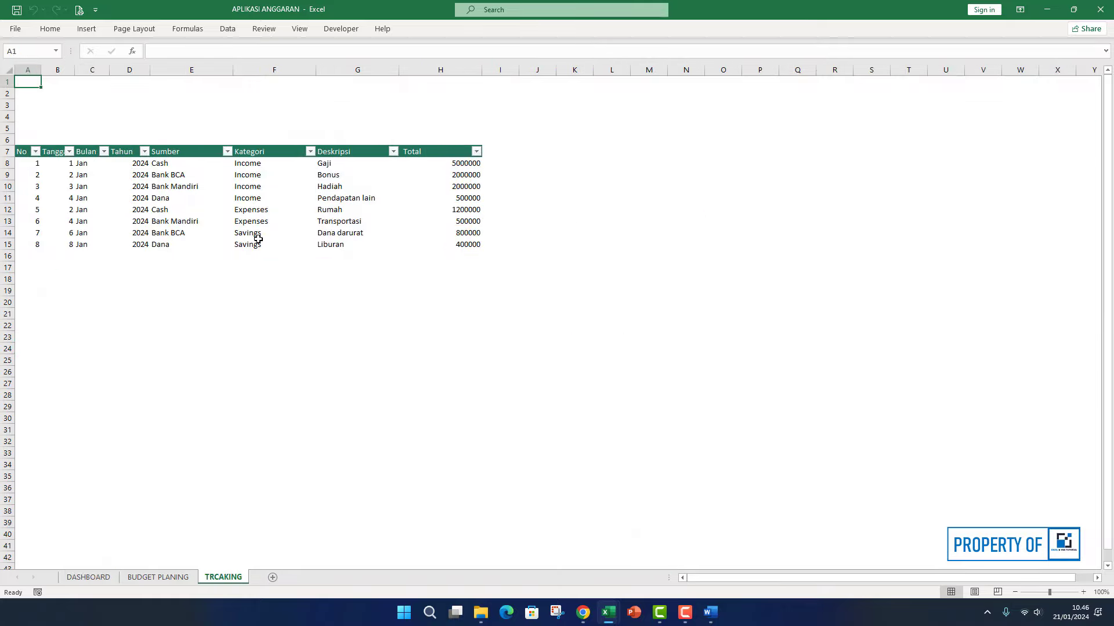
double_click(34, 212)
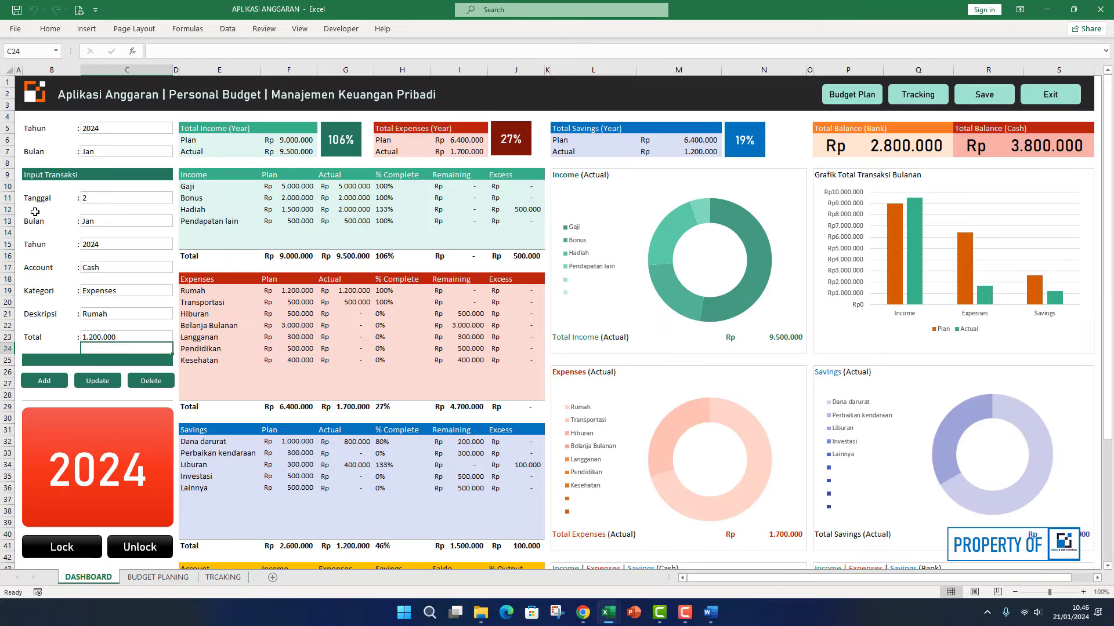
left_click(160, 384)
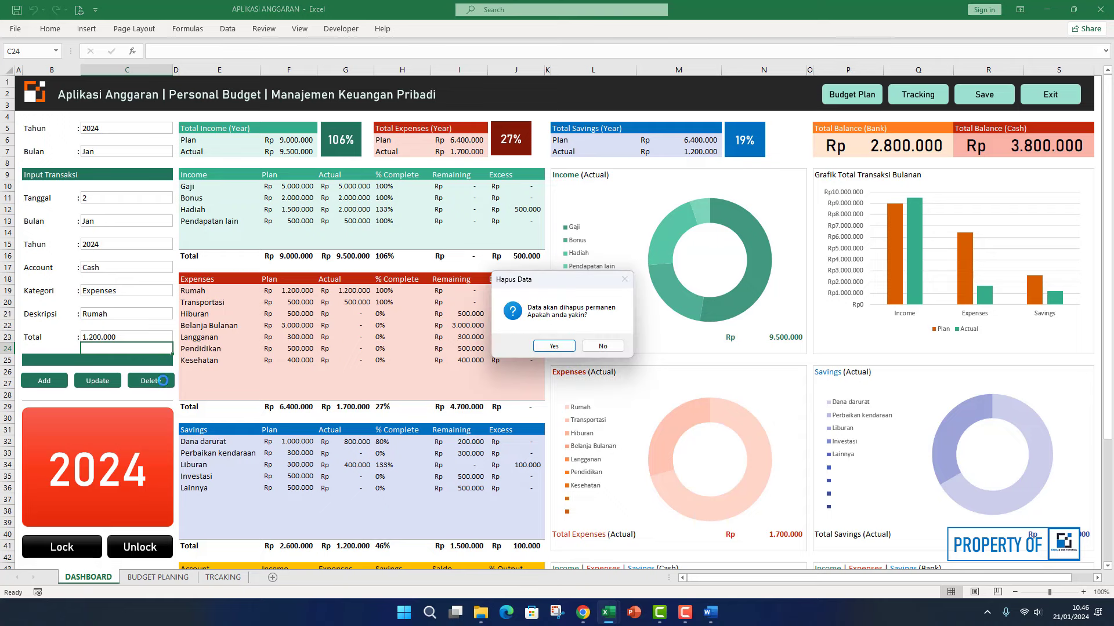
left_click(553, 347)
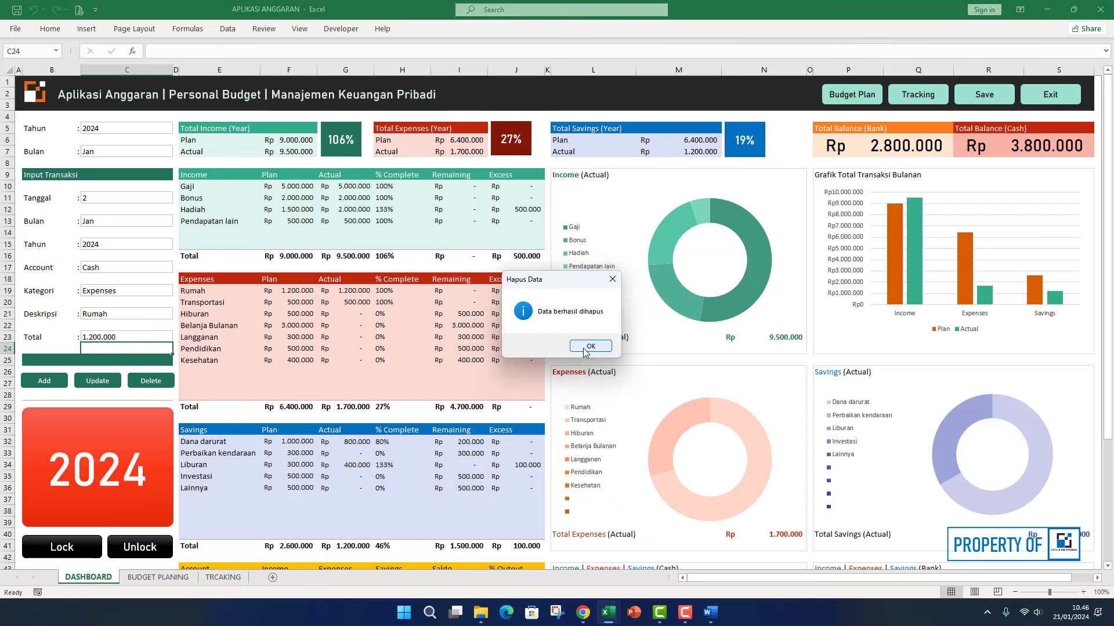
left_click(585, 350)
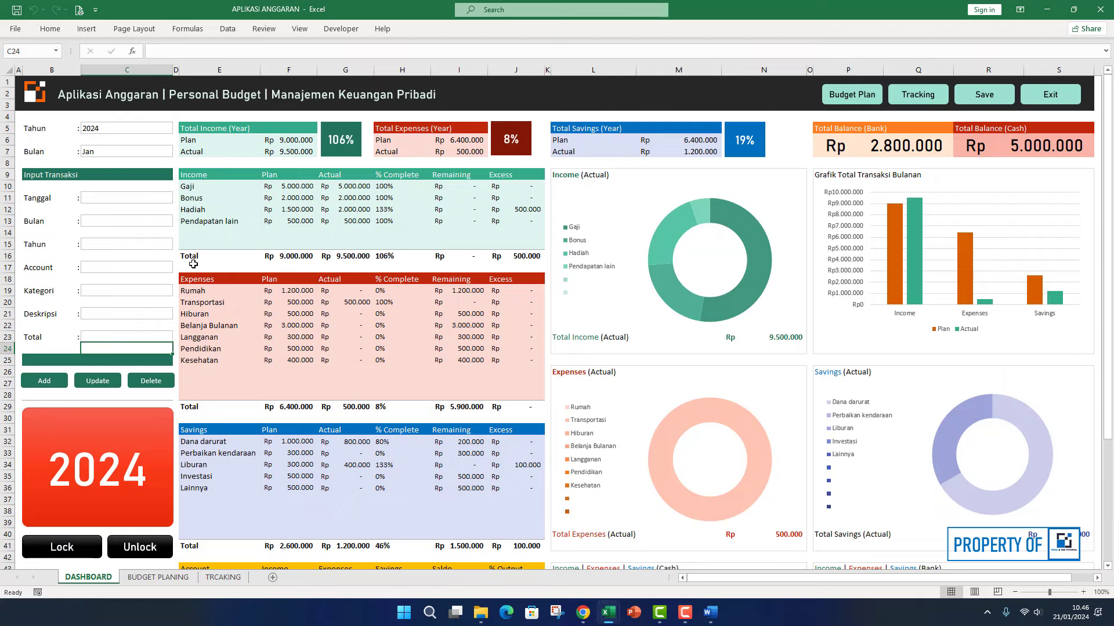
left_click(919, 96)
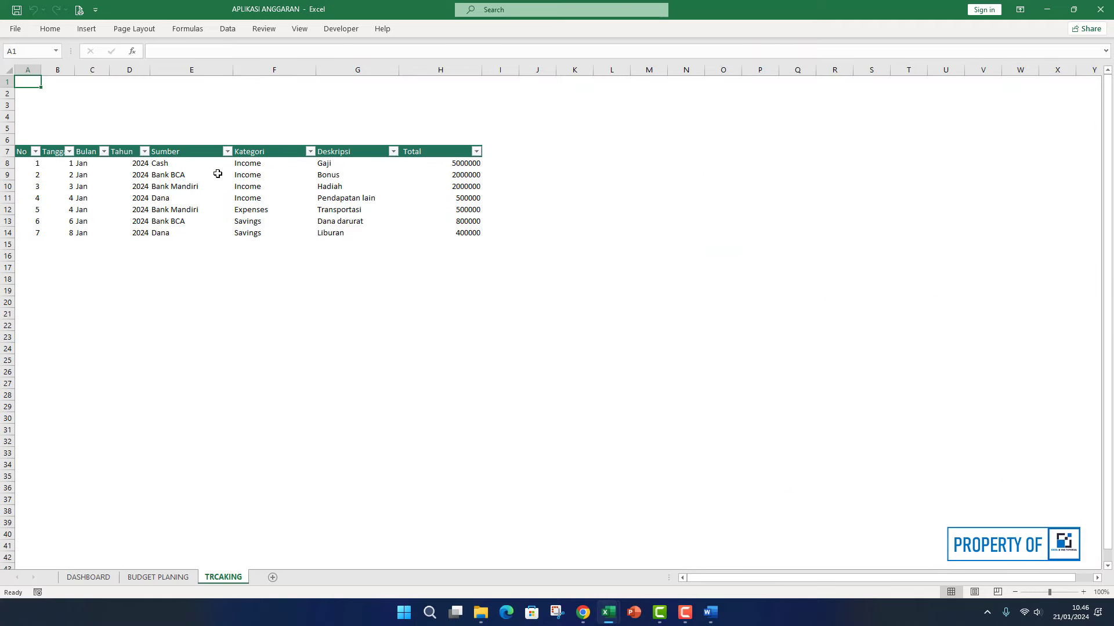
left_click(93, 579)
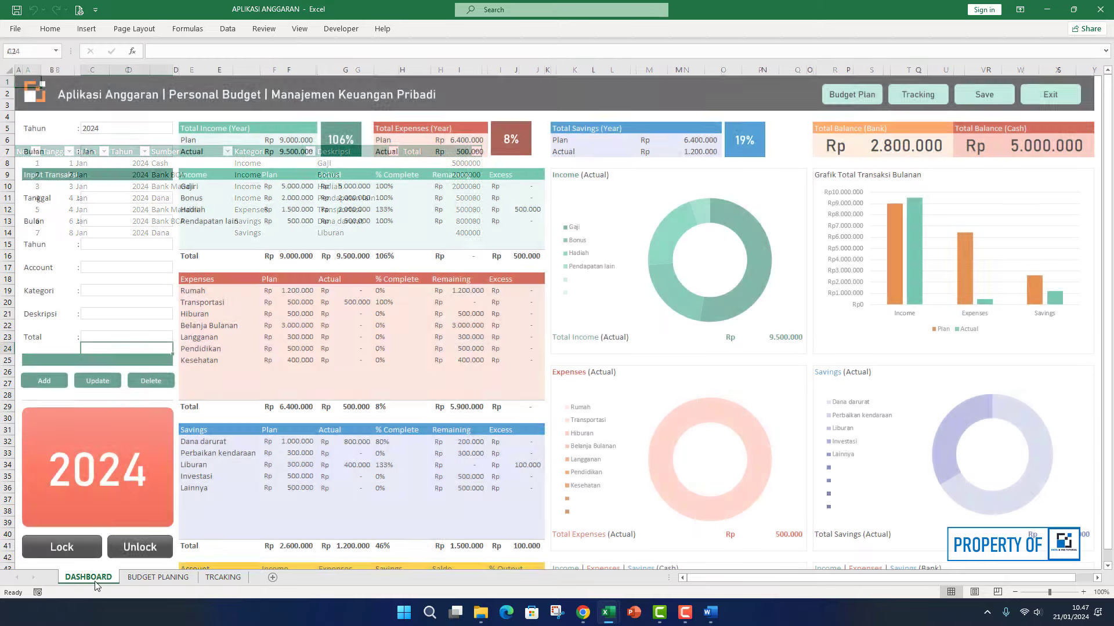
- Review the DASHBOARD figures, unprotect the sheet, and assign the Sheet1.KunciSheet macro to the Lock shape
scroll(176, 265, "down", 9)
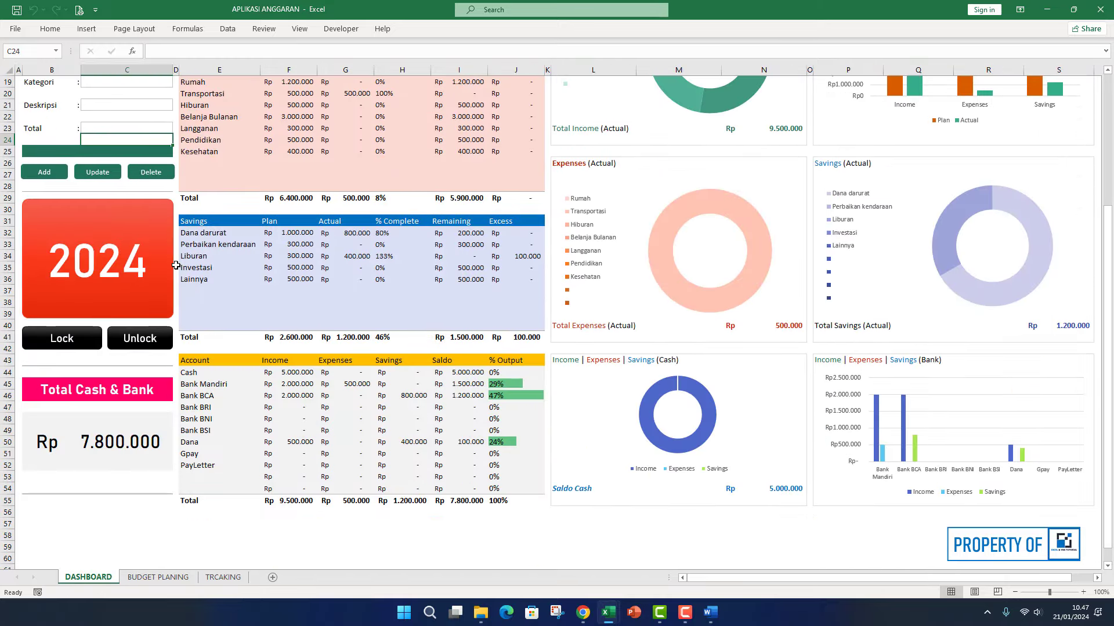
scroll(175, 265, "up", 9)
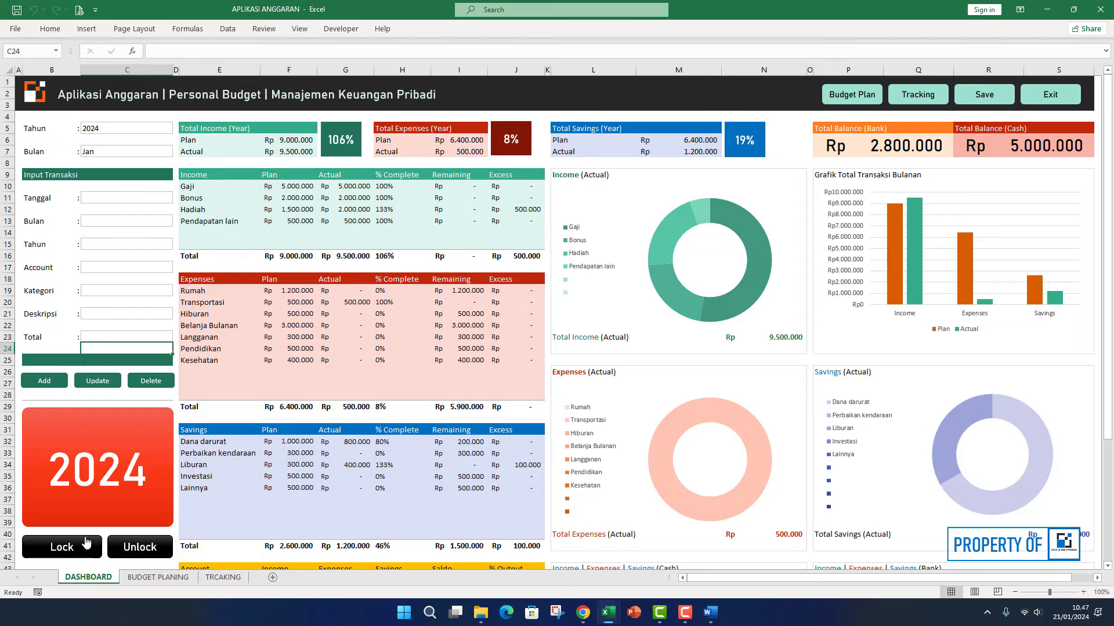
left_click(264, 29)
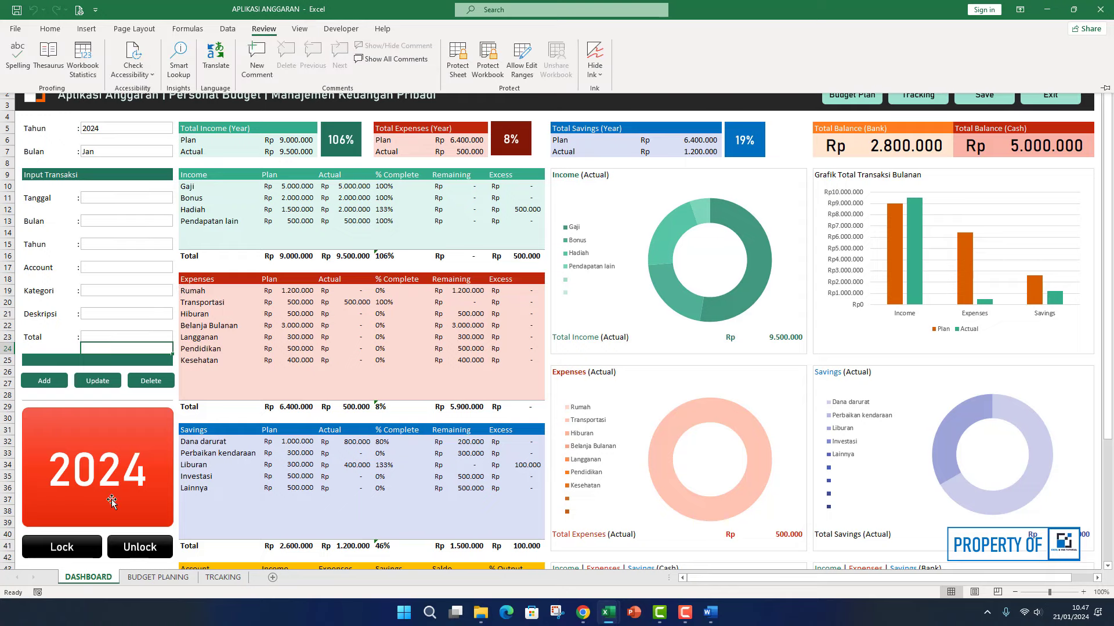
scroll(112, 500, "down", 2)
right_click(87, 480)
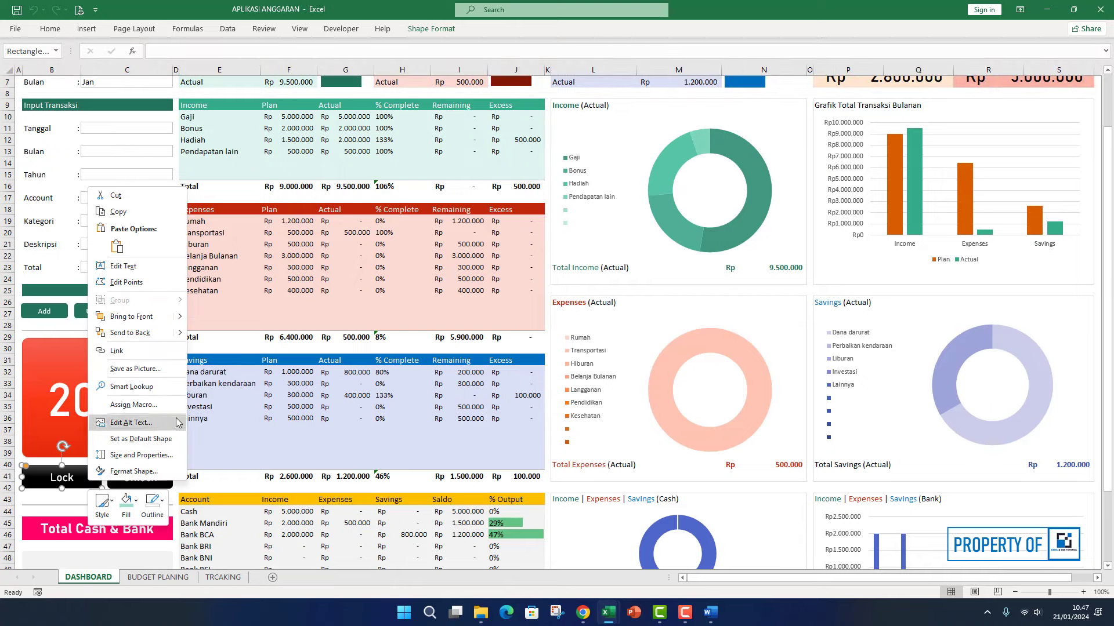
left_click(133, 405)
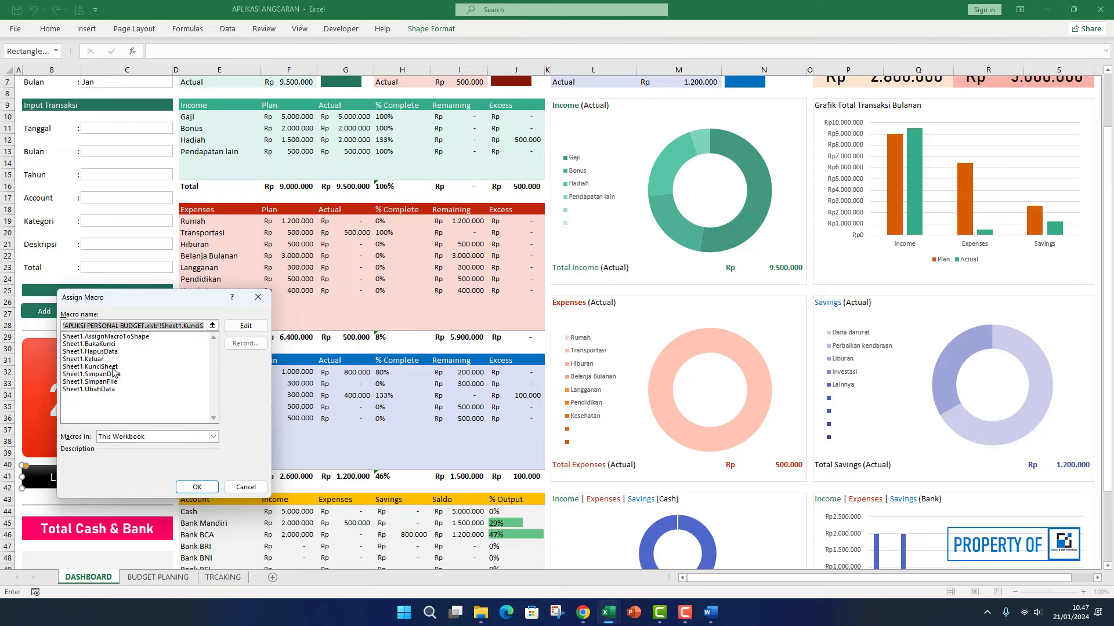
left_click(113, 367)
left_click(181, 489)
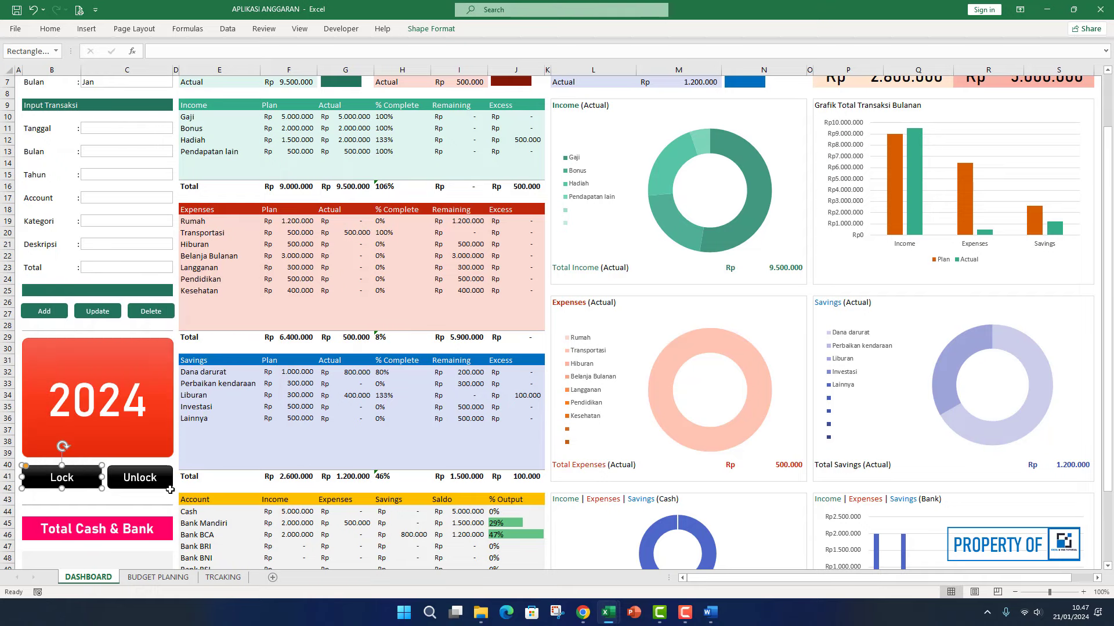
- Assign the Sheet1.BukaKunci macro from This Workbook to the Unlock shape and deselect it
right_click(146, 489)
left_click(200, 442)
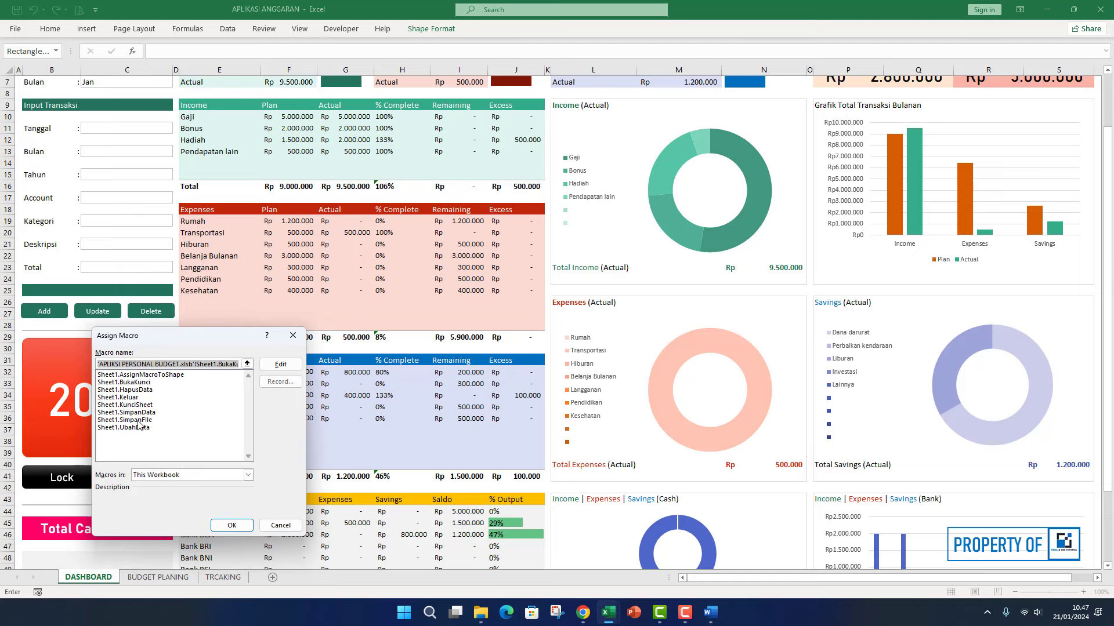
left_click(138, 383)
left_click(231, 524)
left_click(140, 509)
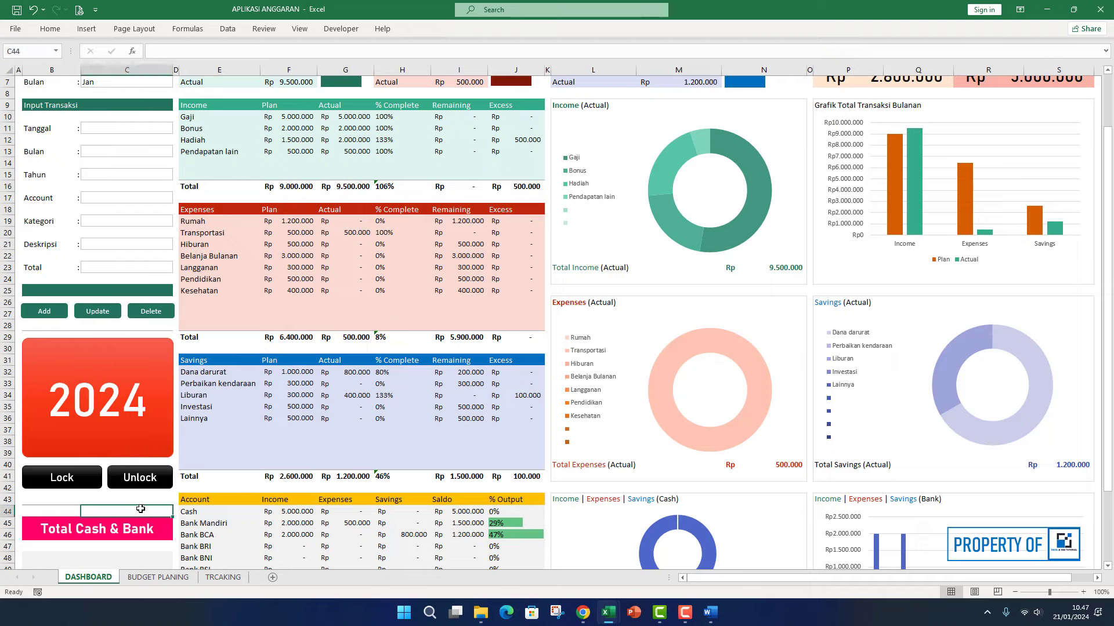
scroll(1009, 139, "up", 2)
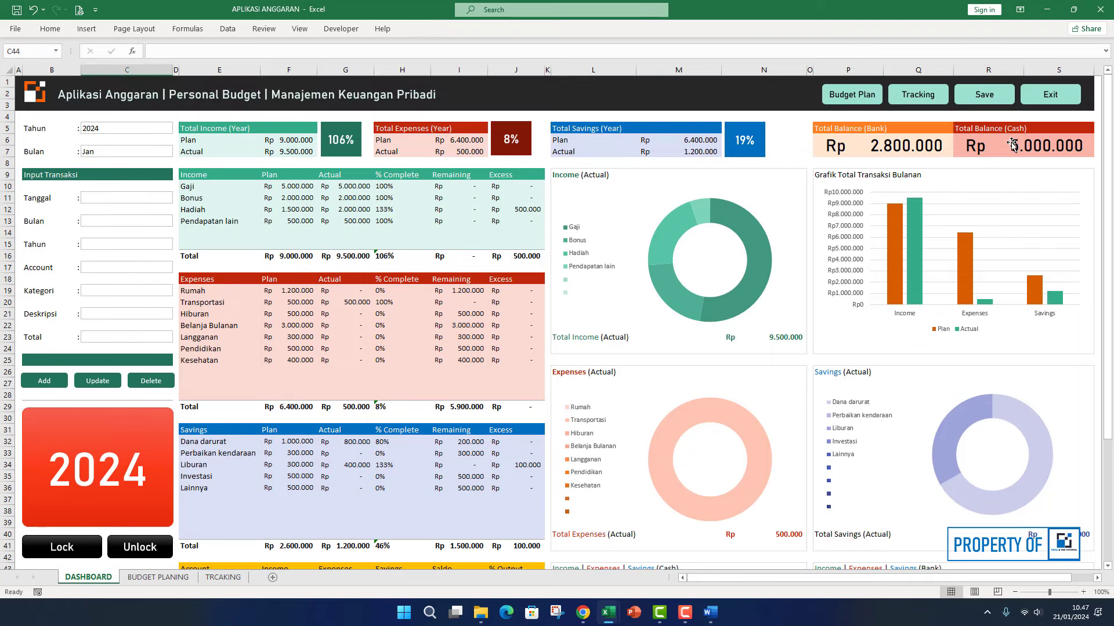
- Assign the Sheet1.SimpanFile macro to the Save shape in the DASHBOARD header and deselect it
right_click(973, 103)
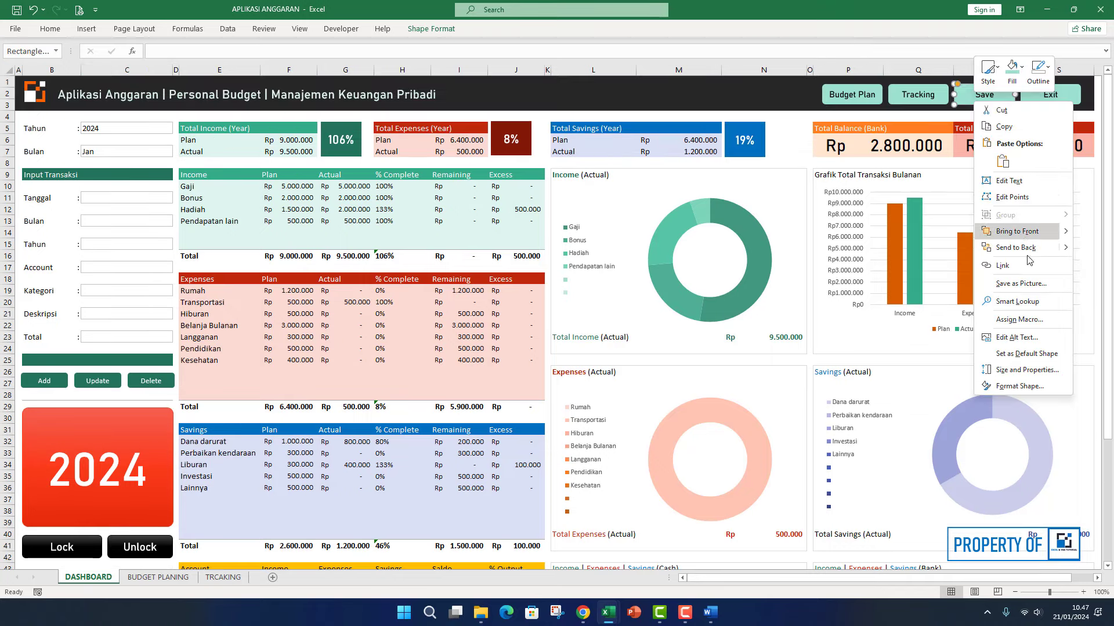
left_click(1019, 320)
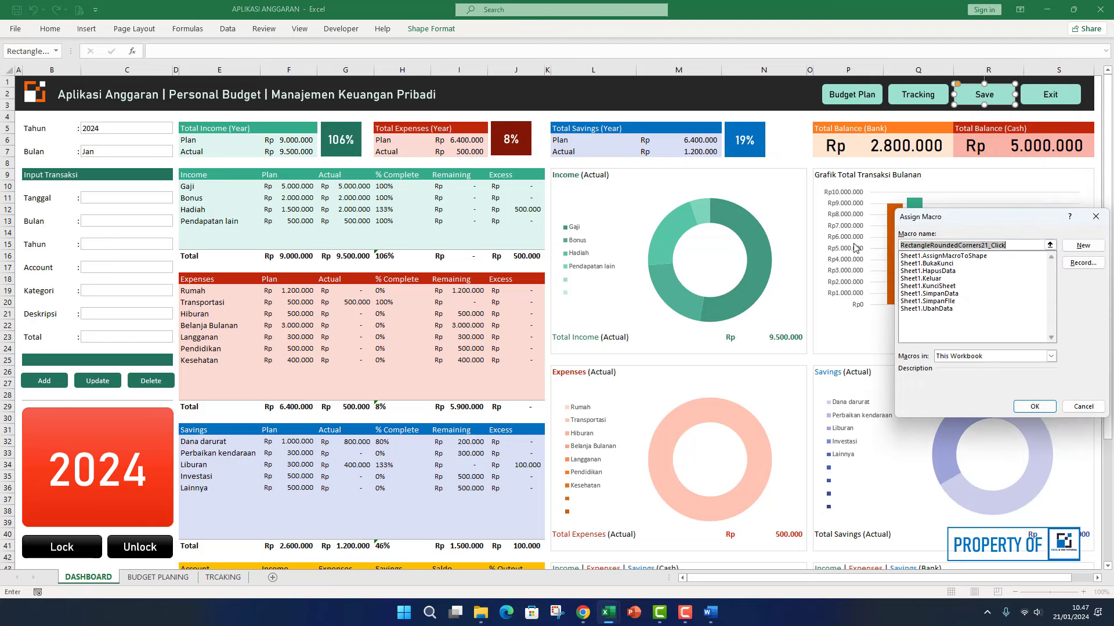
double_click(945, 301)
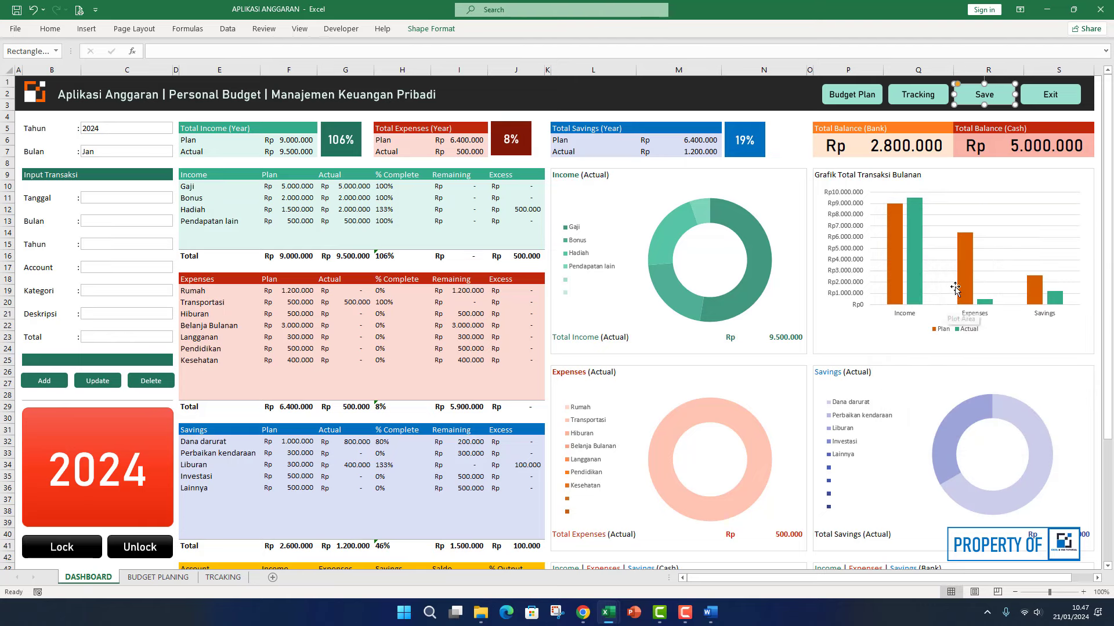
left_click(988, 116)
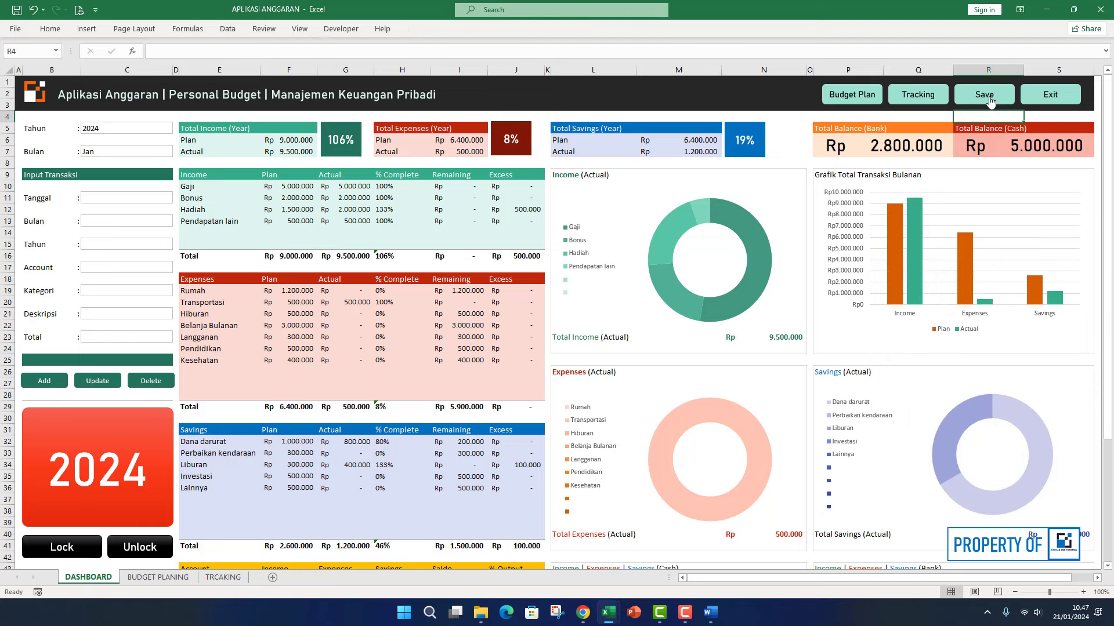
- Assign the Sheet1.Keluar macro to the Exit shape in the DASHBOARD header and deselect it
right_click(1045, 98)
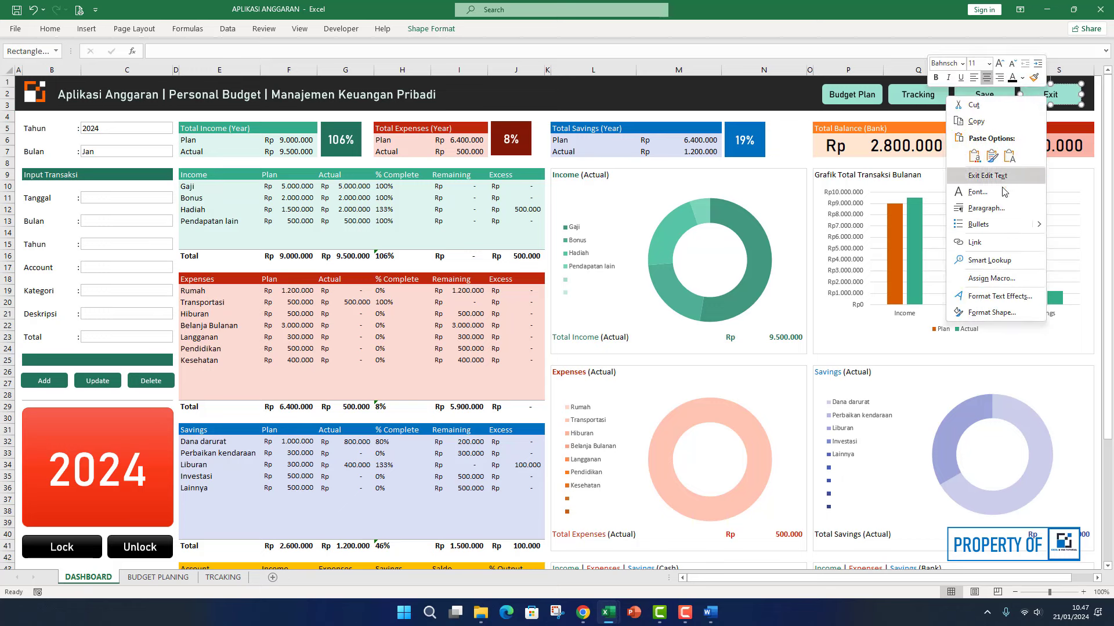
left_click(993, 278)
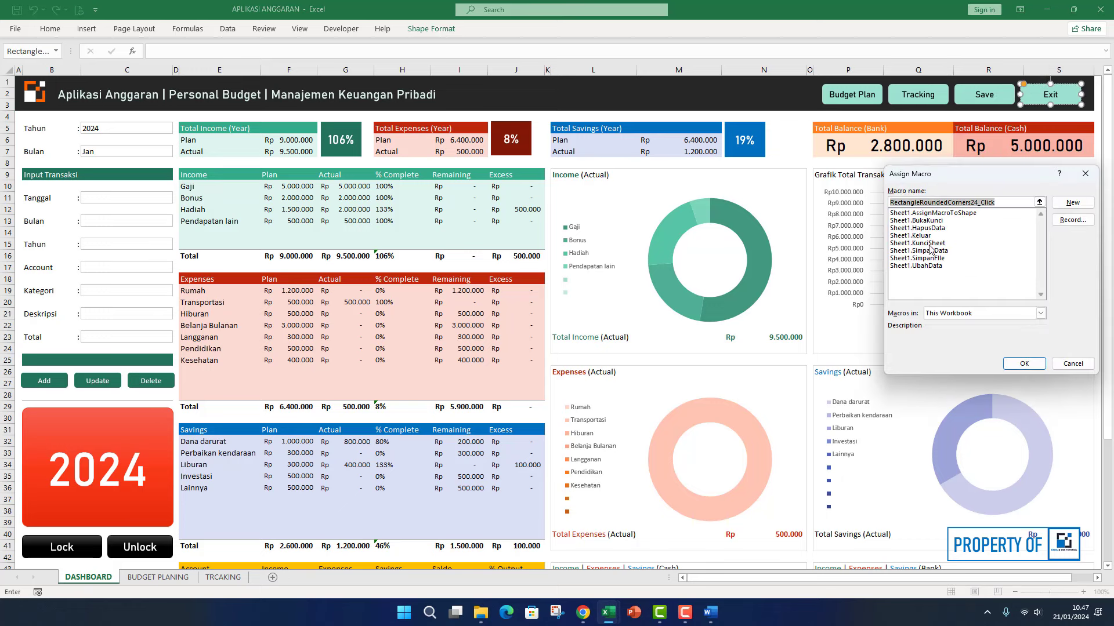
double_click(922, 237)
left_click(826, 117)
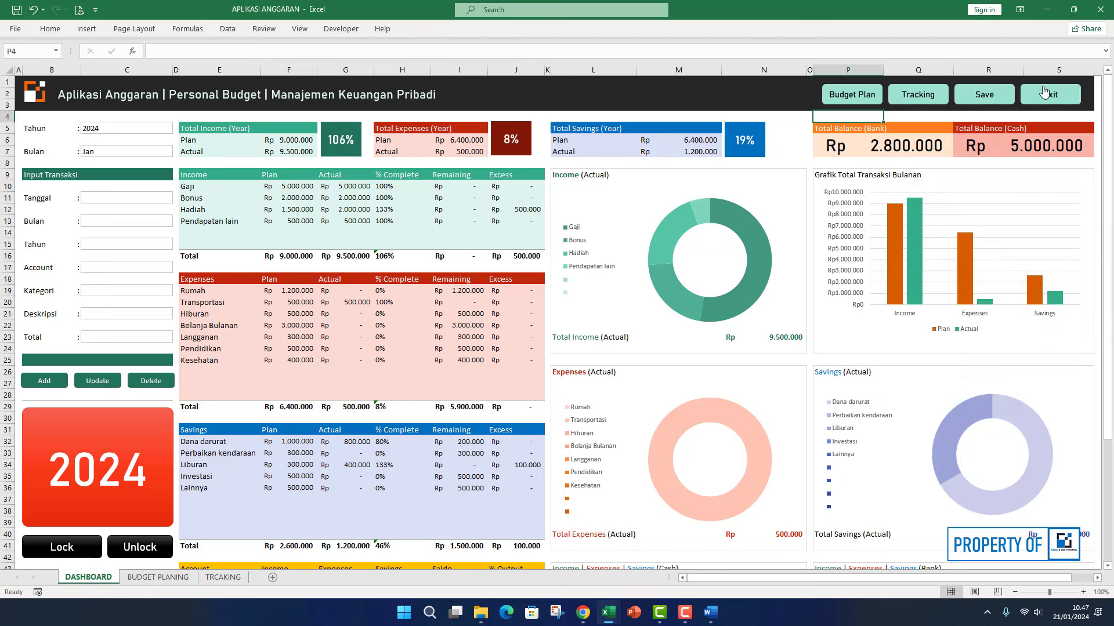
- Run the Save and Exit macros from the DASHBOARD header as a test, declining to leave the application
left_click(974, 95)
left_click(1044, 93)
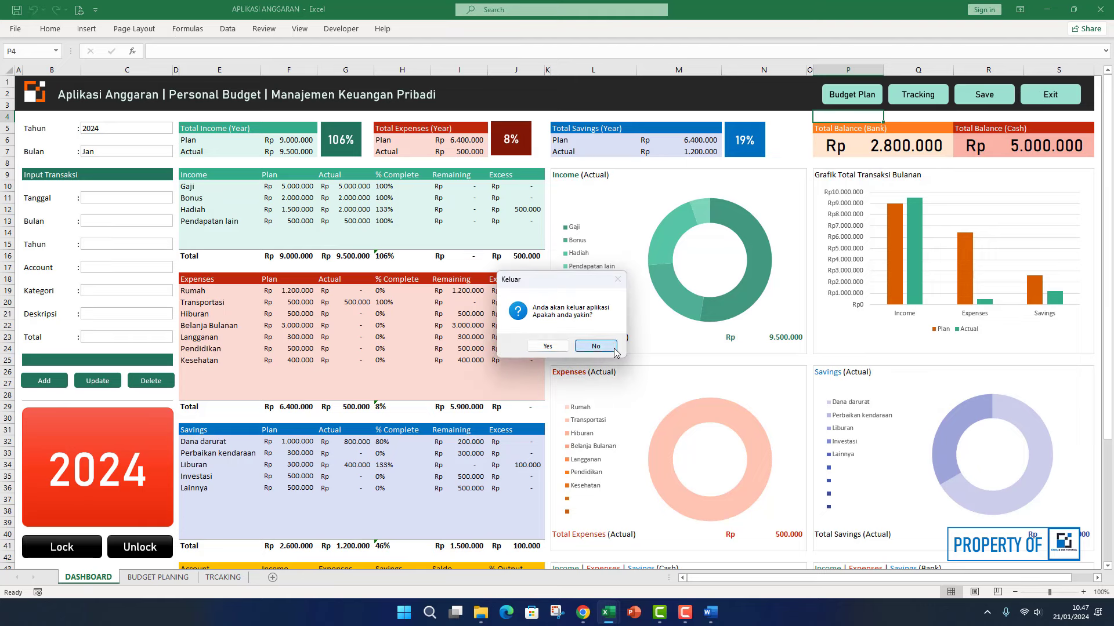
left_click(595, 347)
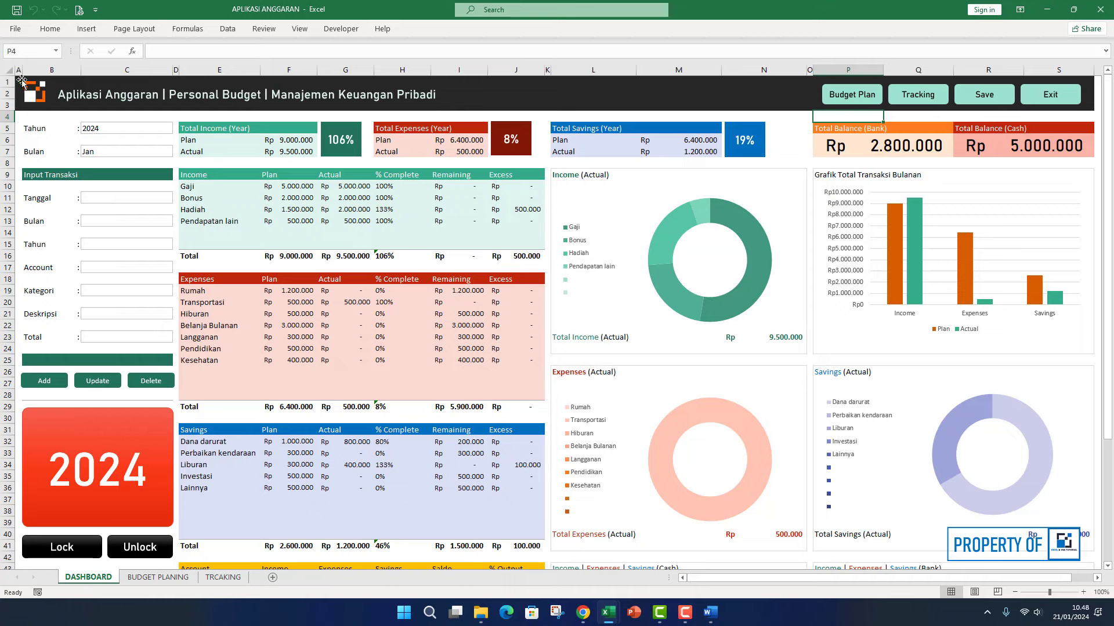
- Copy the DASHBOARD header range A1:S3 and paste it at cell A1 of the BUDGET PLANING sheet
left_click(18, 77)
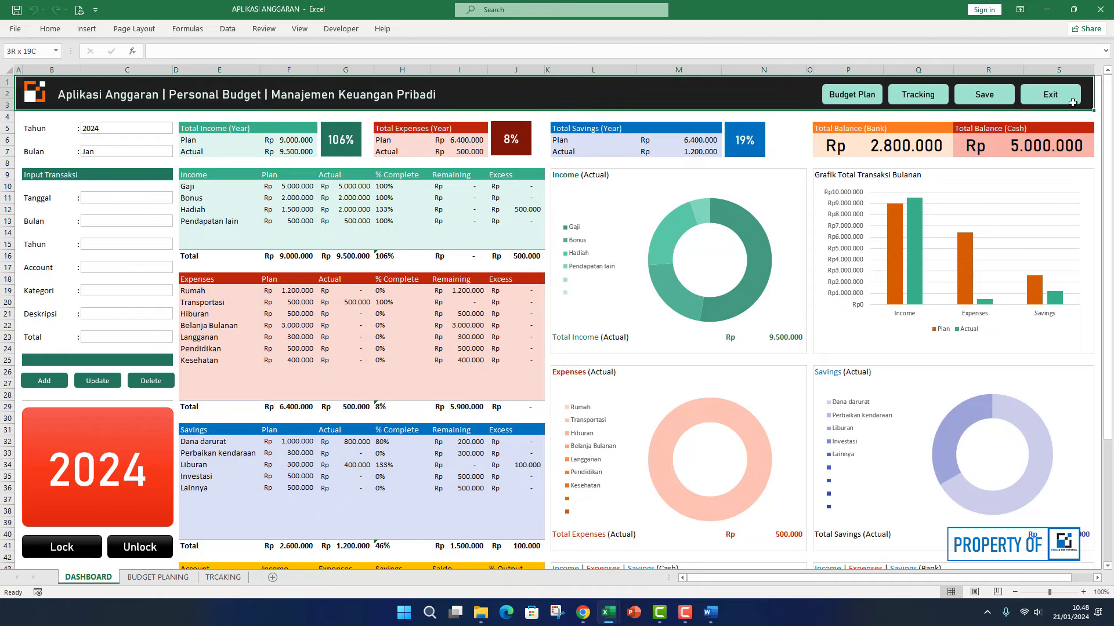
key("ctrl+c")
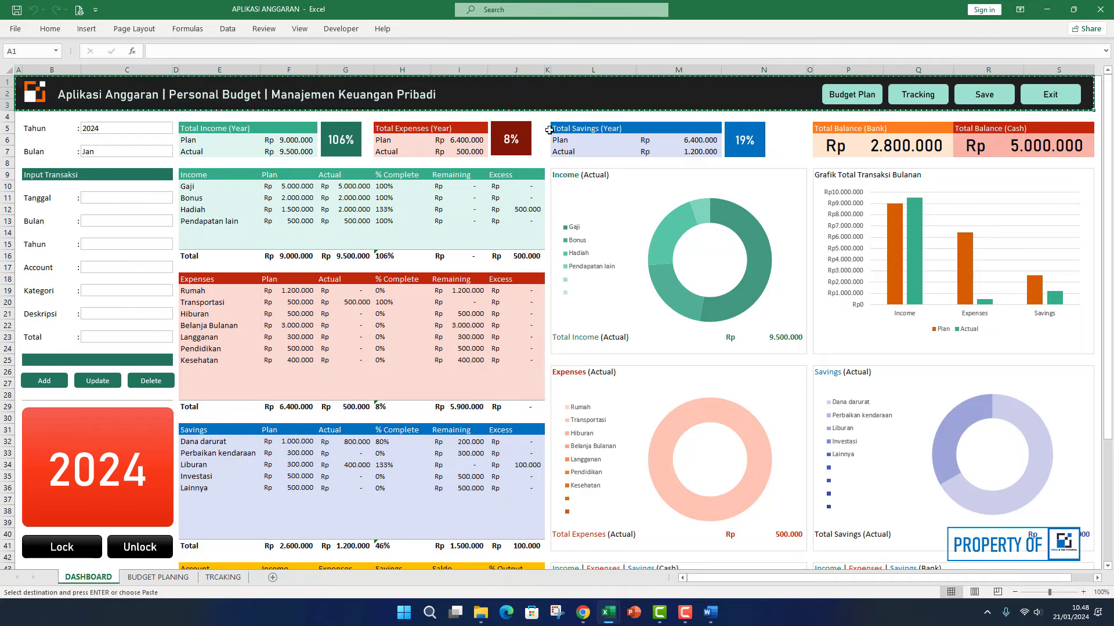
left_click(159, 577)
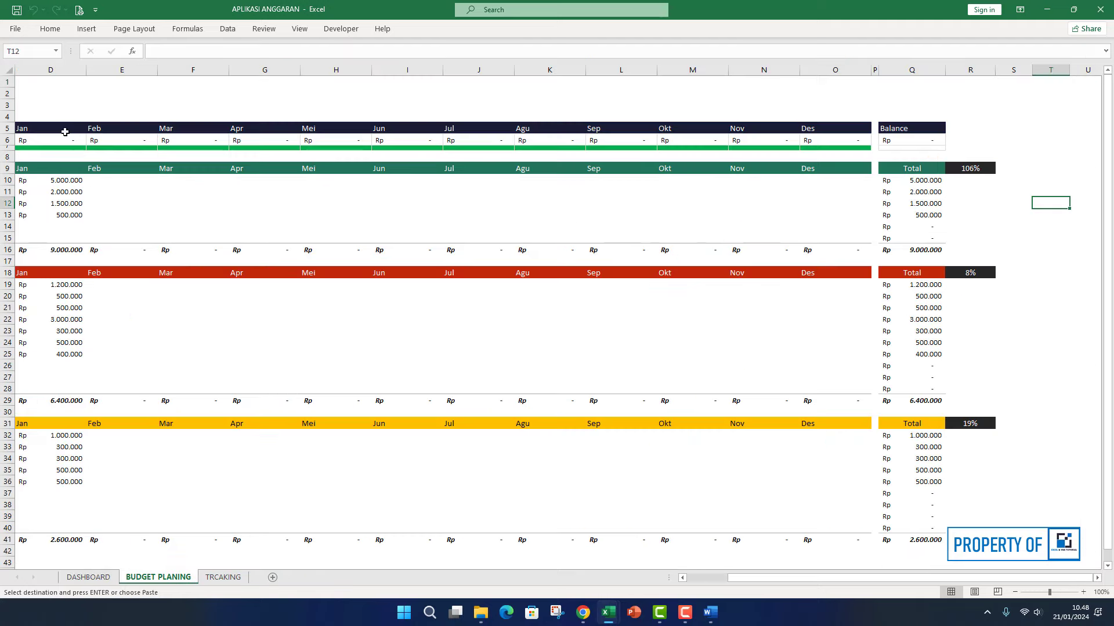
left_click_drag(712, 584, 704, 582)
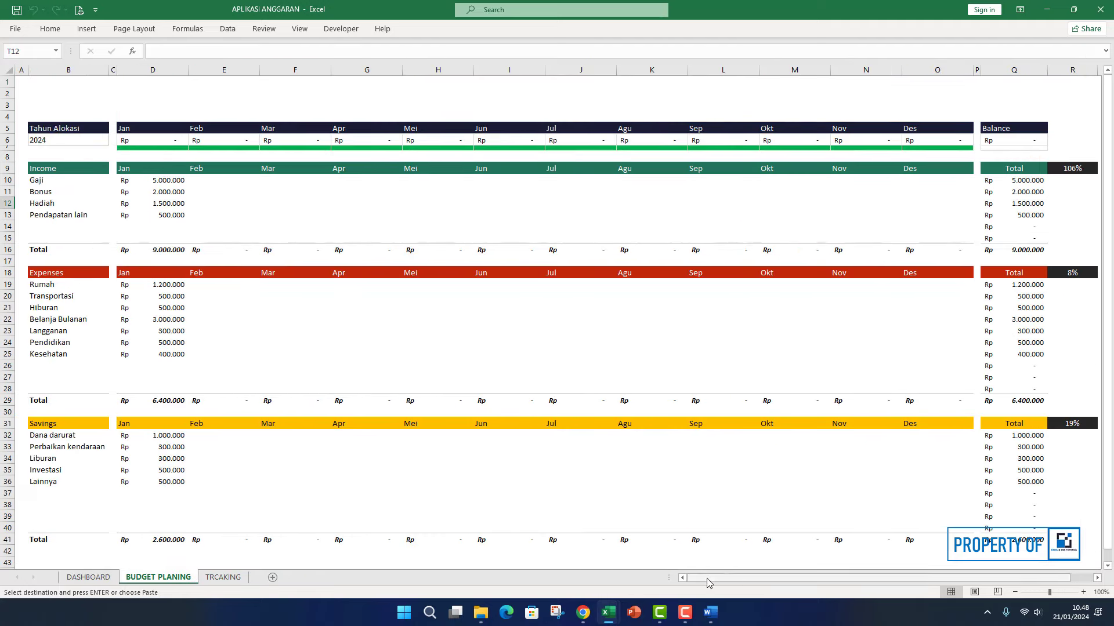
right_click(23, 80)
left_click(49, 144)
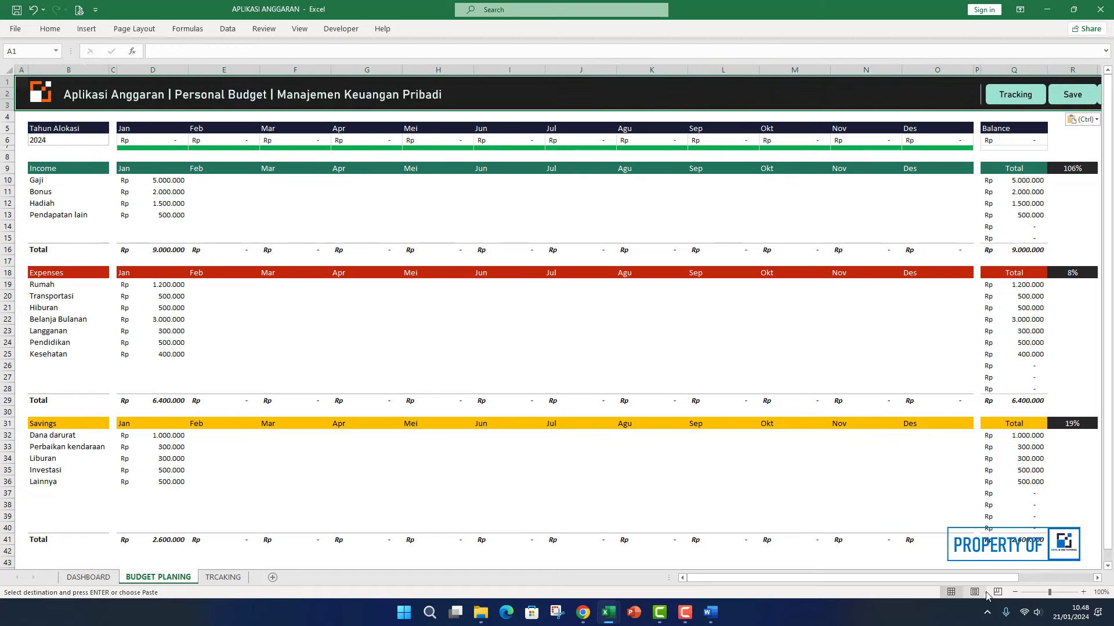
- Delete the copied Exit, Save and Tracking shapes from the BUDGET PLANING header
left_click_drag(993, 578, 1067, 578)
left_click(997, 154)
right_click(951, 104)
left_click(941, 103)
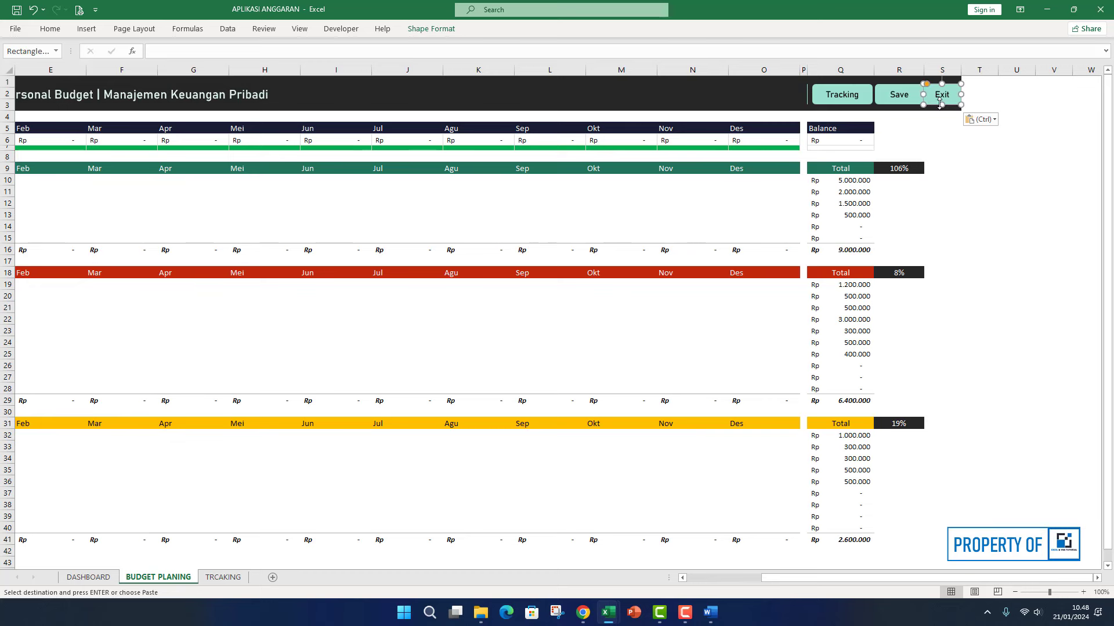
key("Delete")
right_click(914, 106)
left_click(915, 106)
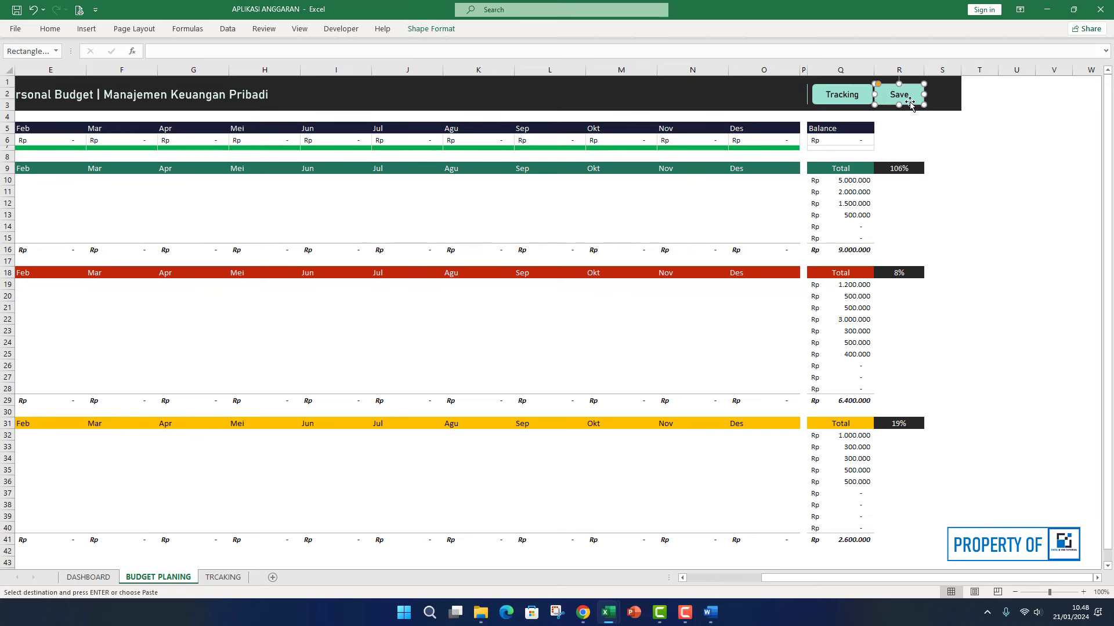
key("Delete")
right_click(854, 106)
left_click(854, 106)
key("Delete")
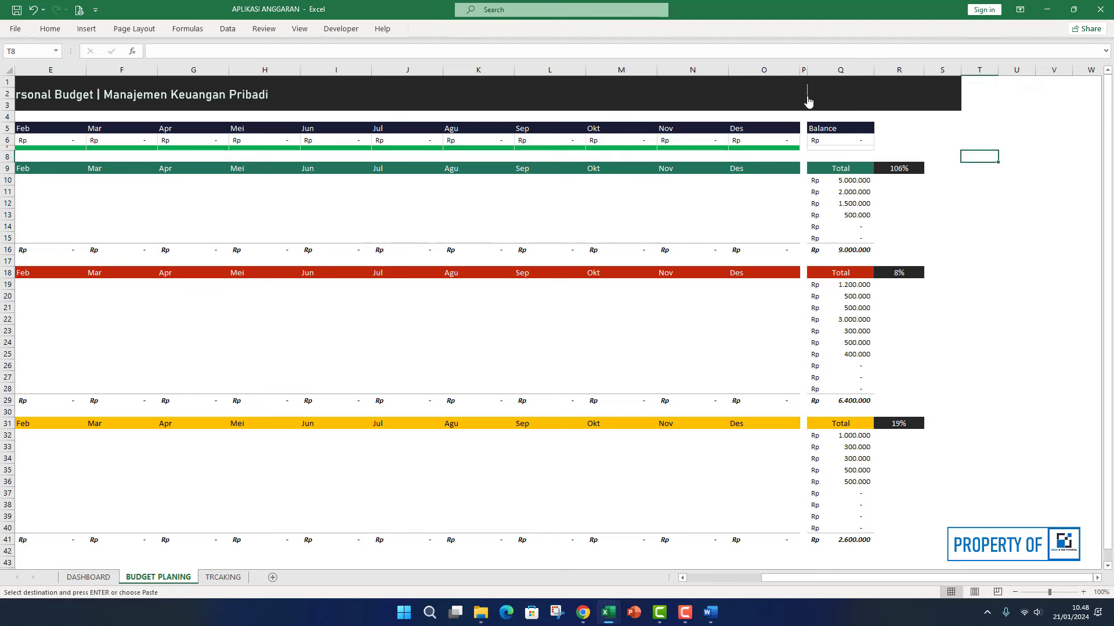
- Remove the thin leftover shapes beside column P in the BUDGET PLANING header
right_click(807, 98)
left_click(802, 99)
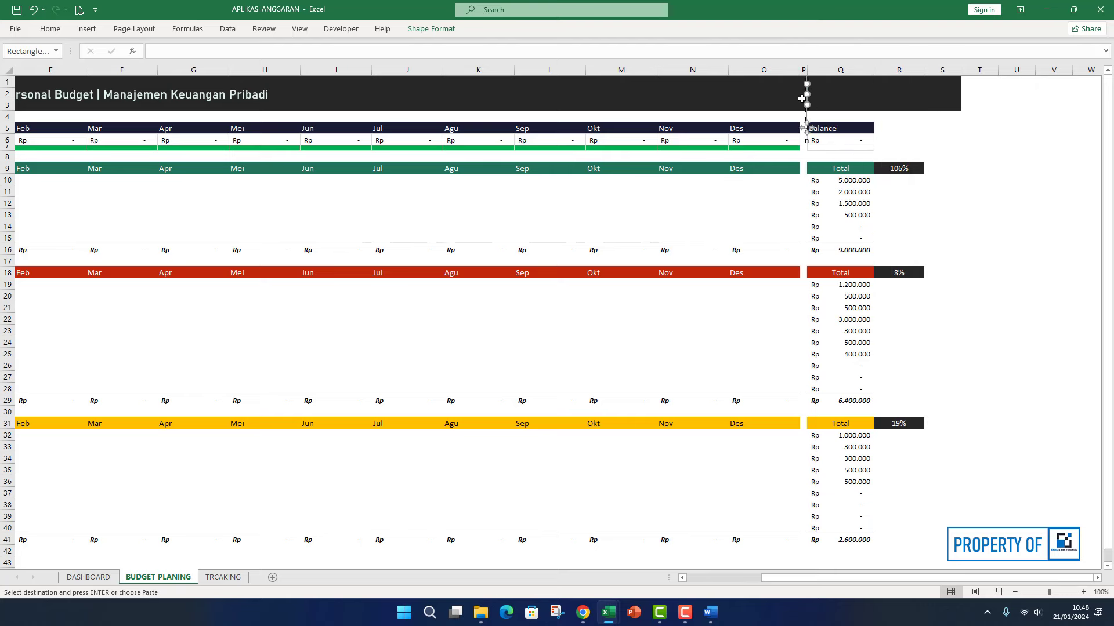
key("Escape")
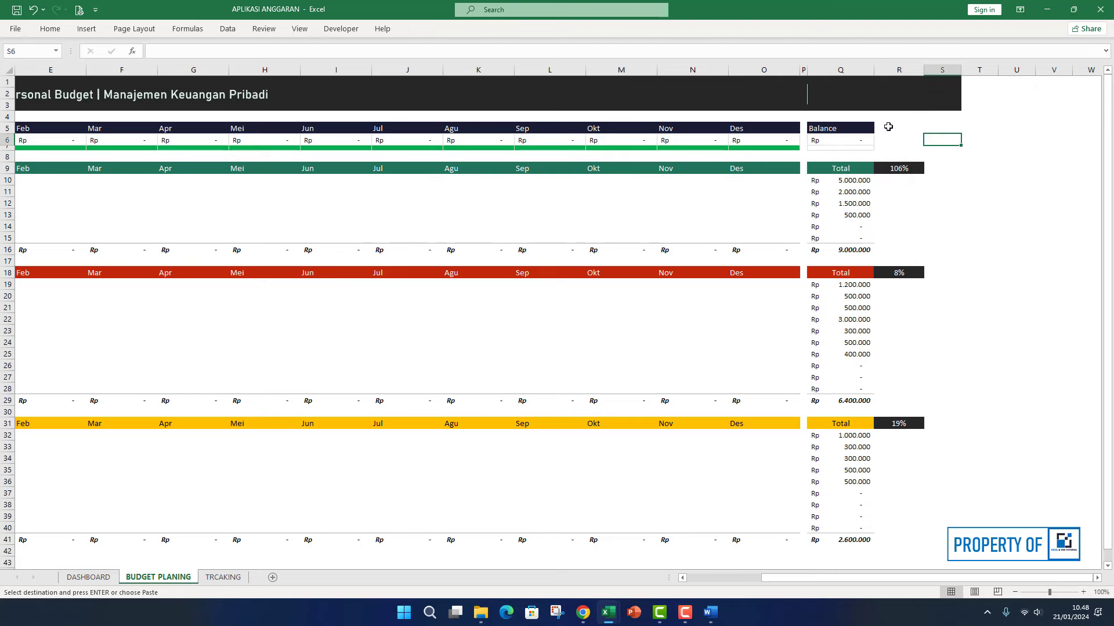
right_click(809, 98)
left_click(807, 94)
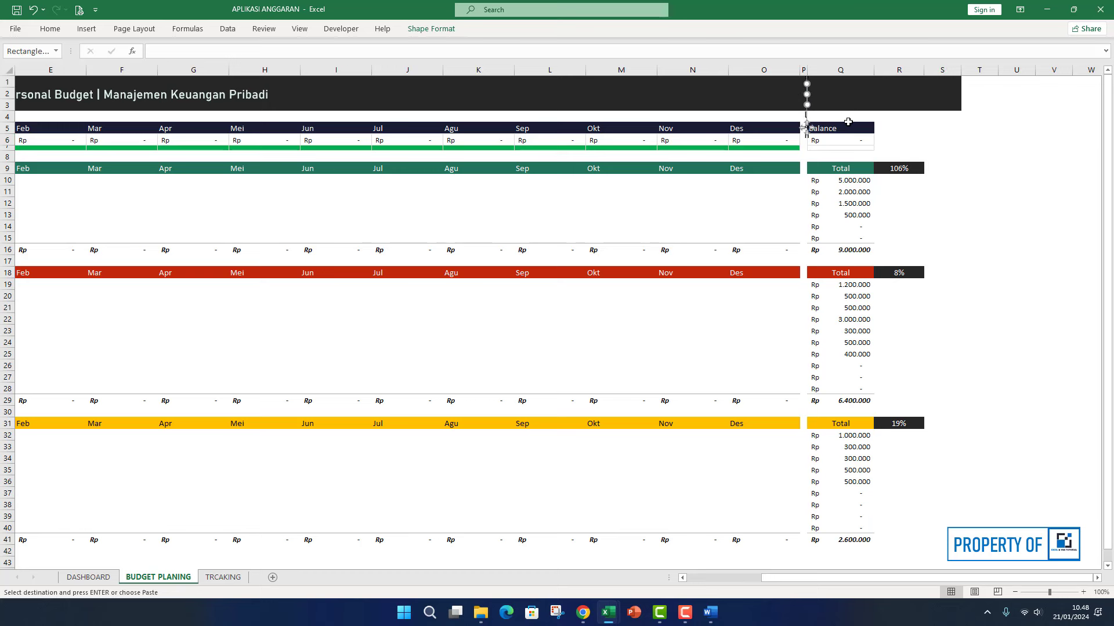
key("Escape")
left_click(1007, 141)
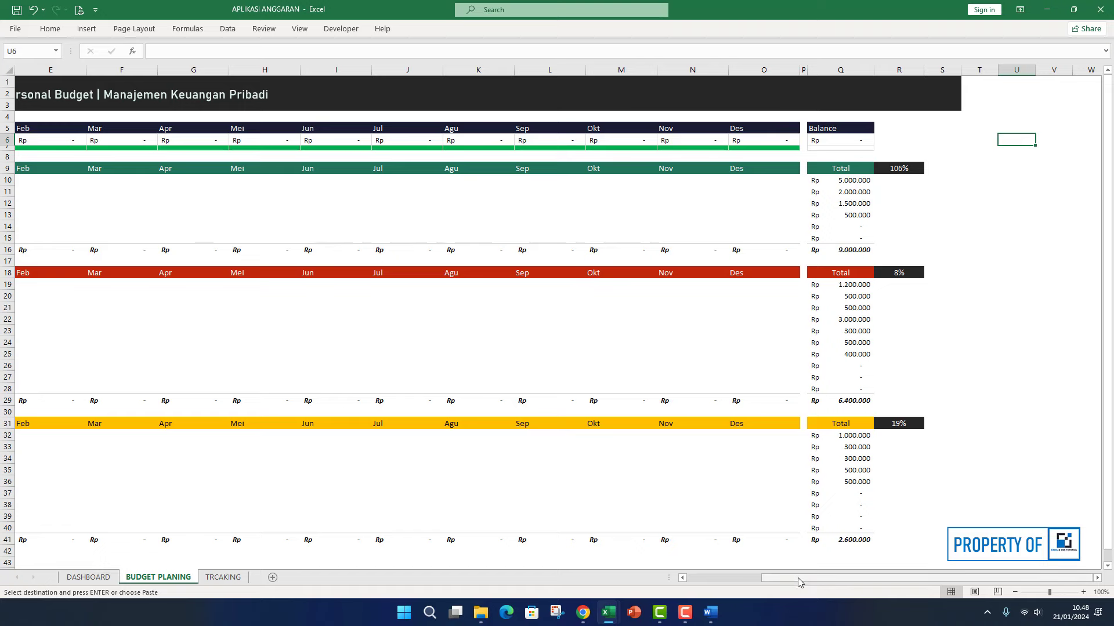
- Copy the cleaned header range A1:S3 from BUDGET PLANING and paste it at cell A1 of the TRCAKING sheet
left_click_drag(808, 578, 696, 579)
left_click_drag(21, 83, 1036, 99)
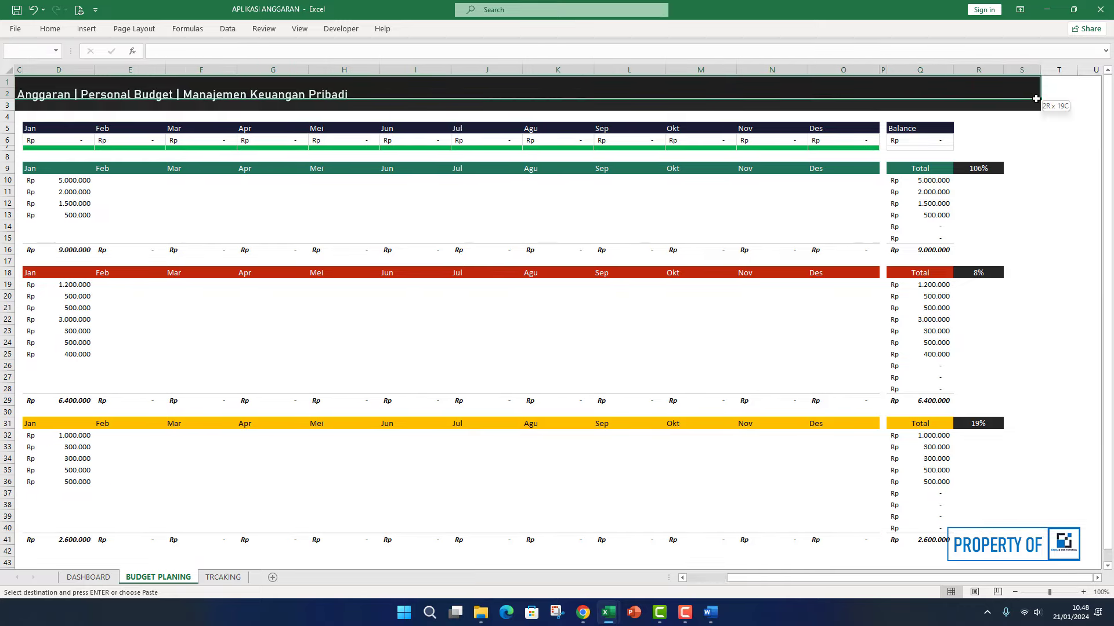
right_click(964, 94)
left_click(986, 116)
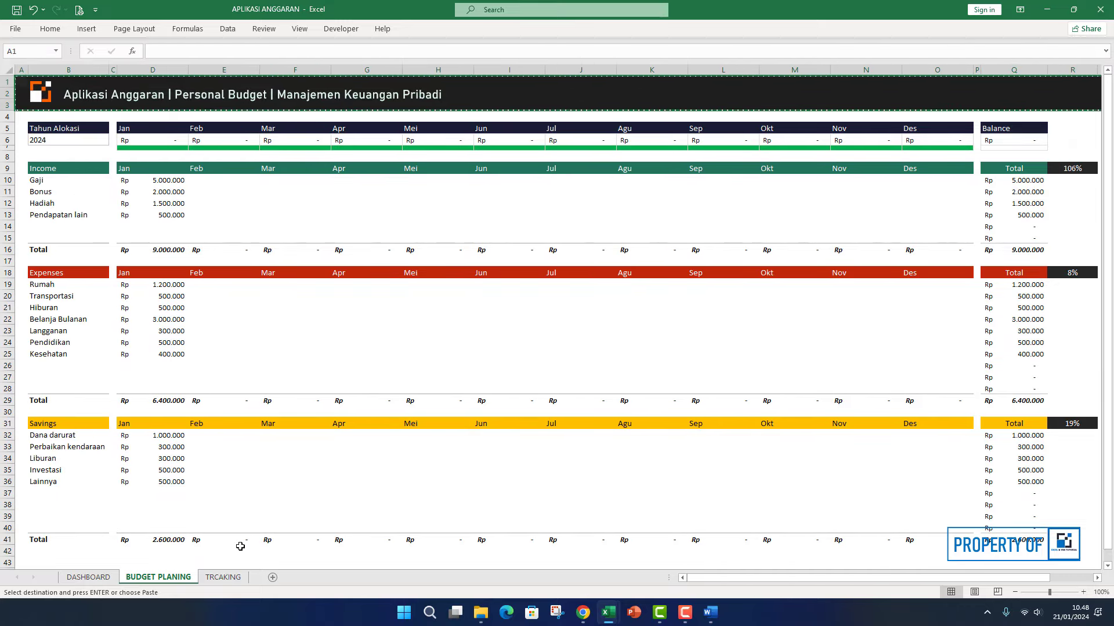
left_click(226, 577)
right_click(27, 84)
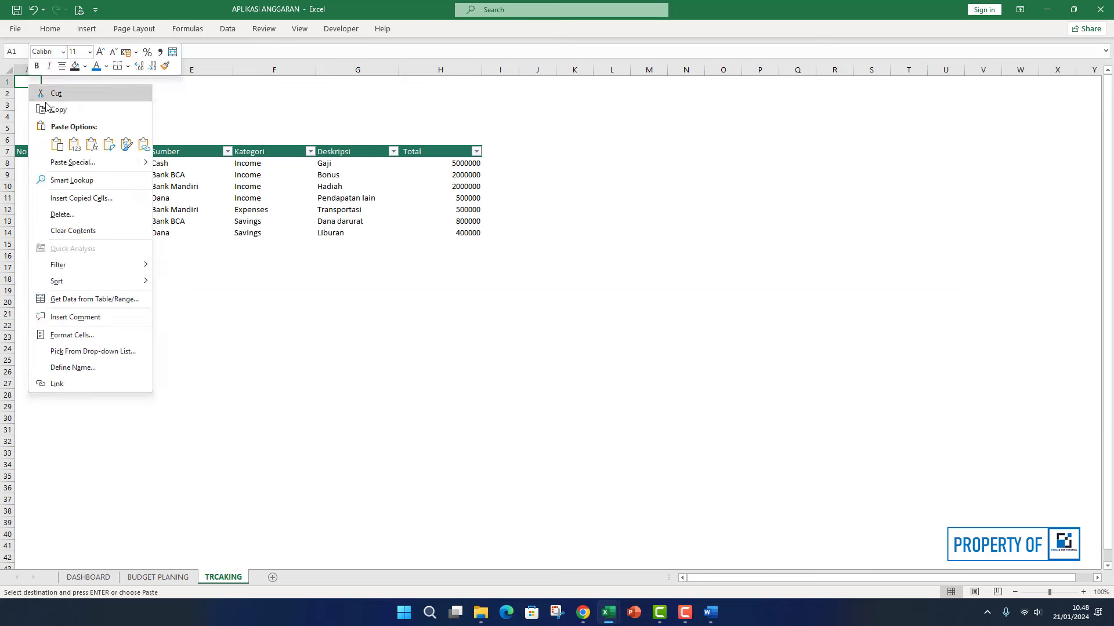
left_click(58, 142)
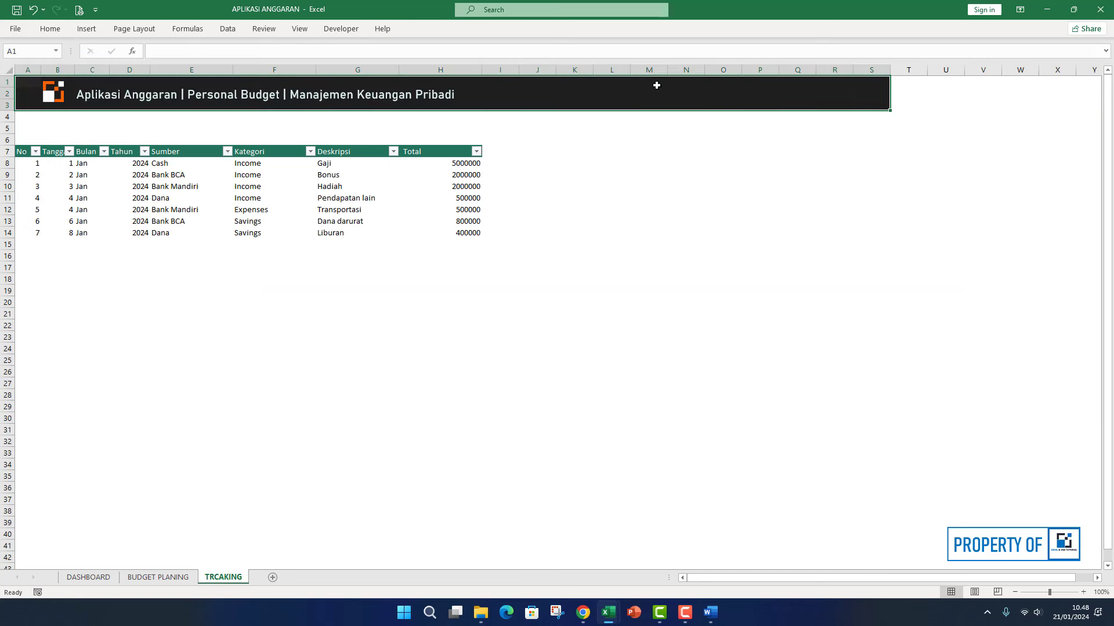
- Move the logo and title text box on the TRCAKING header to the header's left edge, starting in column A
left_click(159, 272)
left_click(50, 90)
left_click(124, 93, "ctrl")
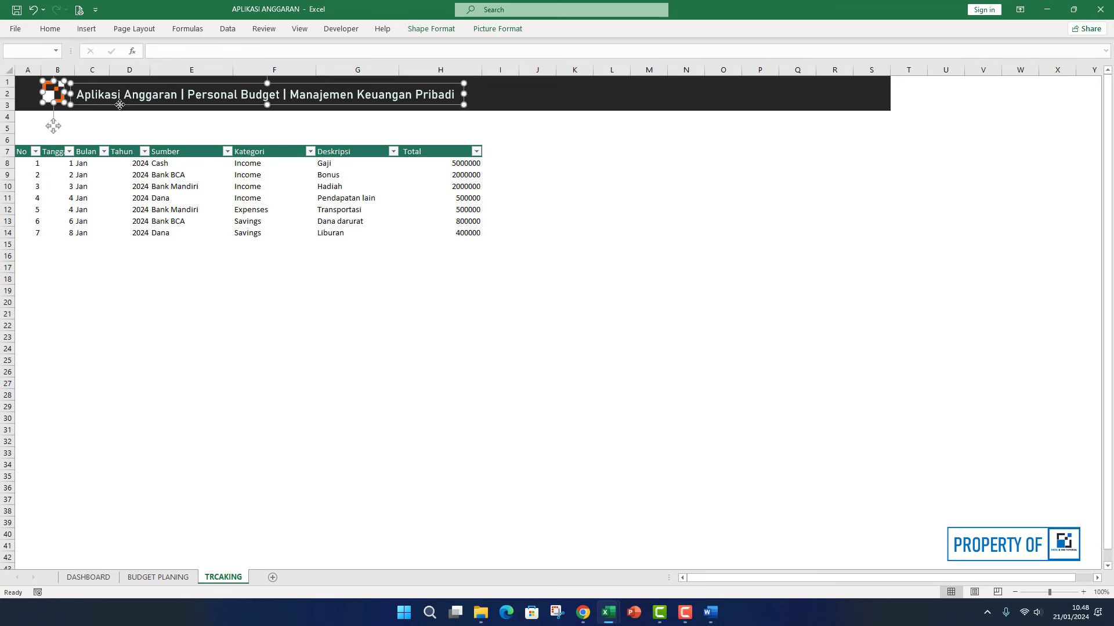
left_click_drag(123, 102, 105, 105)
left_click(100, 133)
left_click(104, 102)
key("Left")
key("Left")
key("Left")
key("Left")
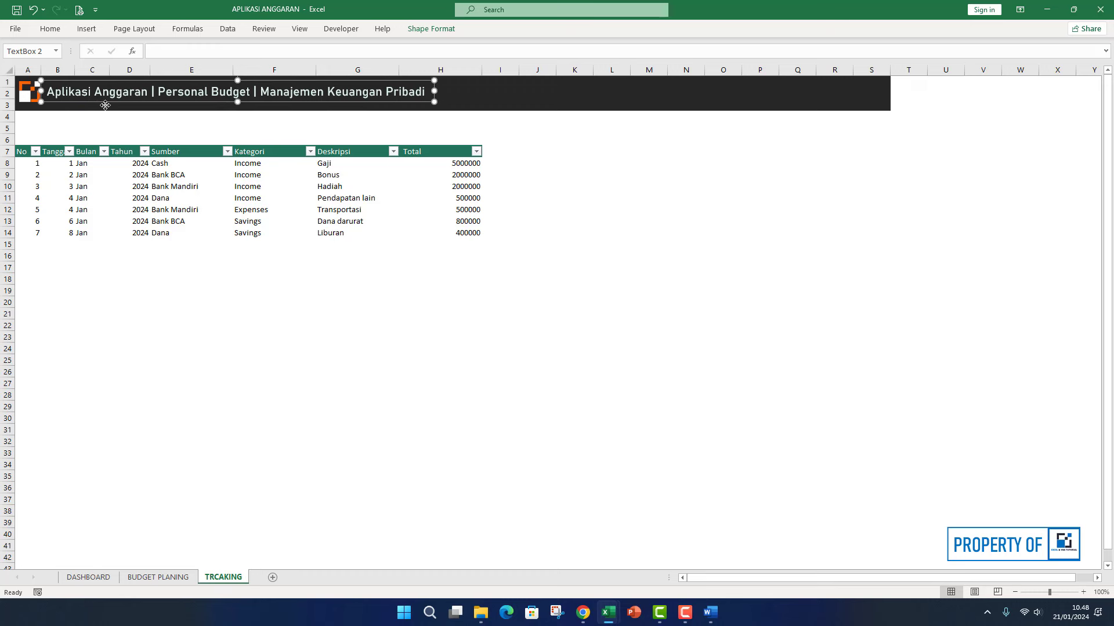
- Delete columns I through S on the TRCAKING sheet so the dark header ends at column H
left_click(574, 290)
left_click_drag(504, 69, 870, 72)
right_click(870, 72)
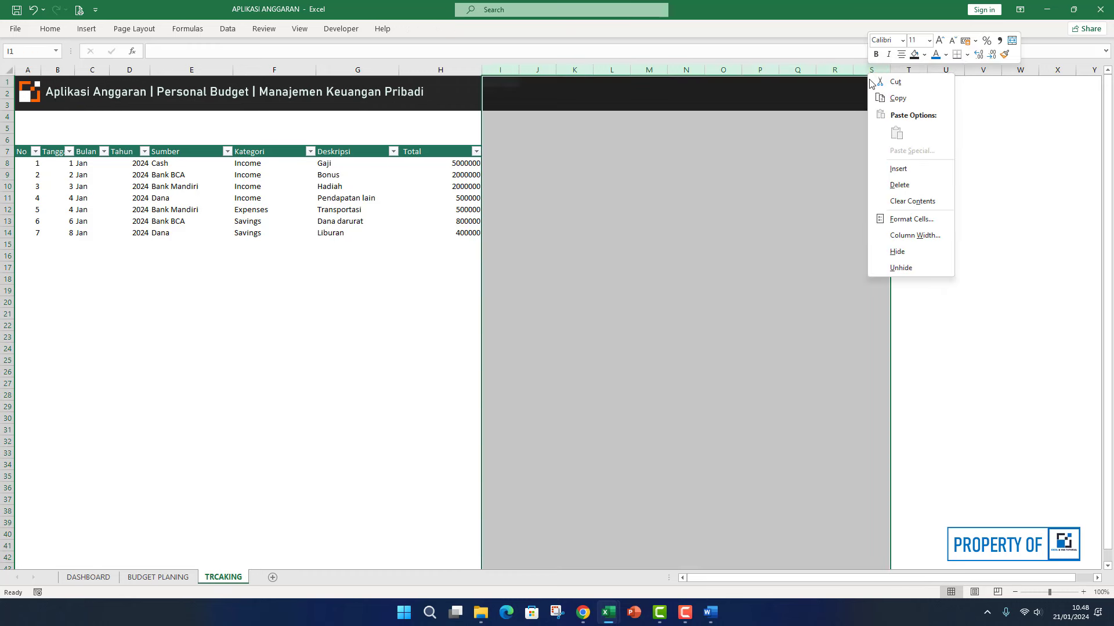
left_click(900, 184)
left_click(686, 209)
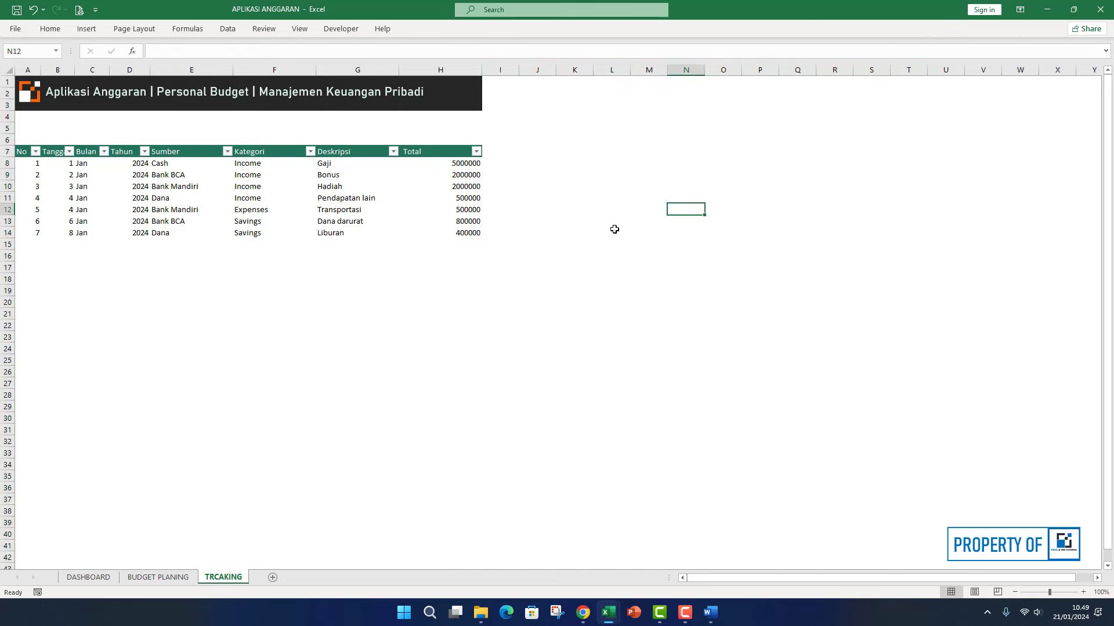
- Draw a rounded rectangle about 2.7 by 1 cm in the BUDGET PLANING header above the Balance column, and fill it light teal
left_click(135, 579)
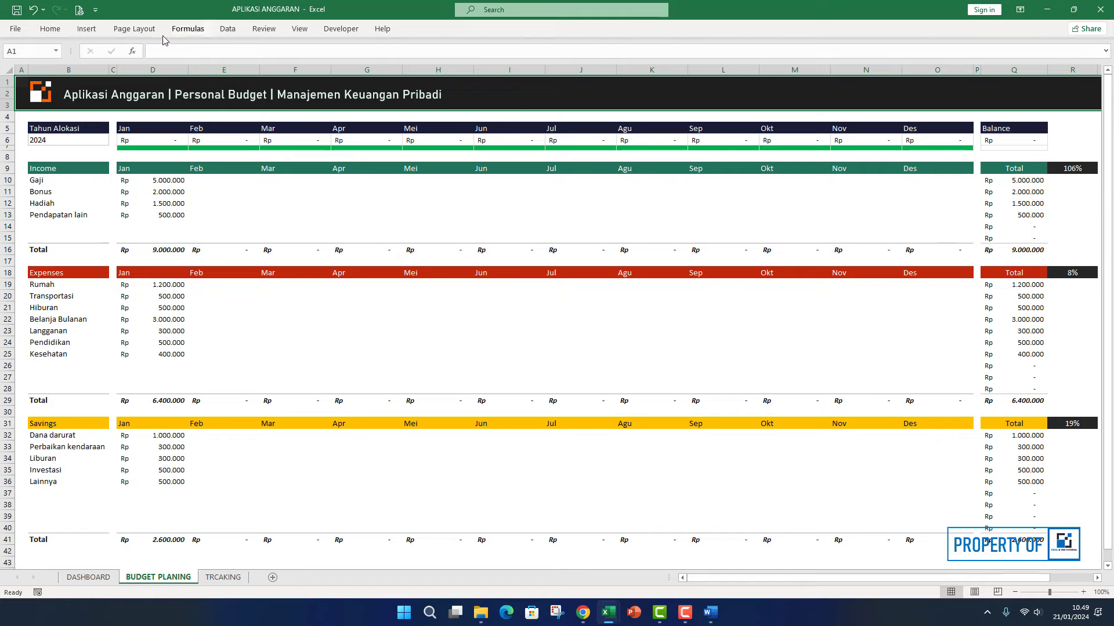
left_click(87, 30)
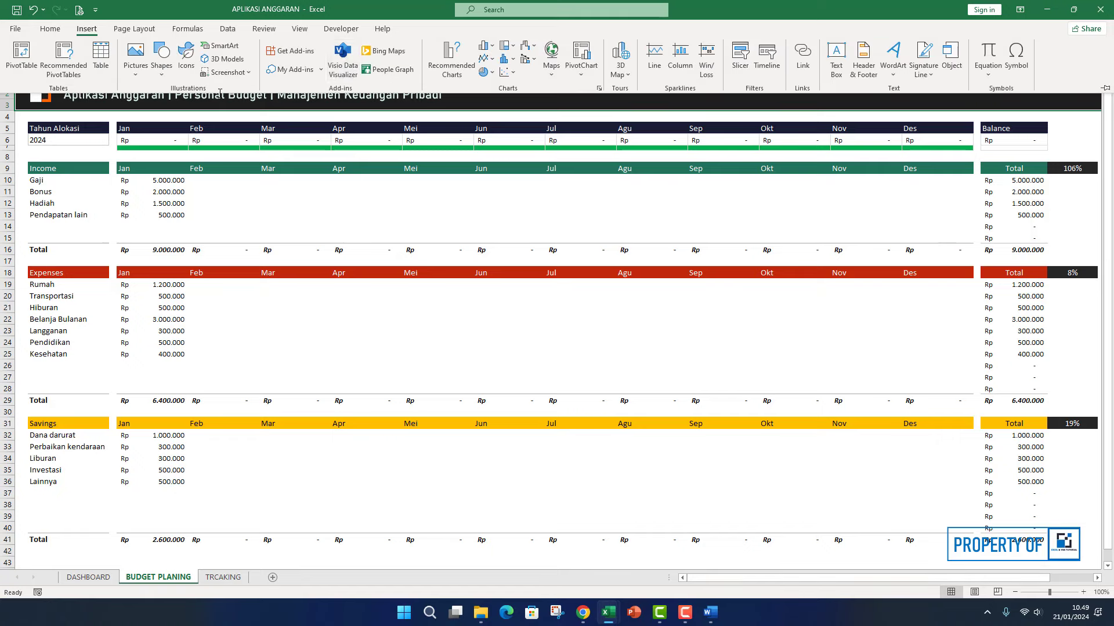
left_click(162, 58)
left_click(215, 114)
mouse_move(859, 155)
left_mouse_down()
mouse_move(907, 212)
mouse_move(917, 178)
mouse_move(1035, 98)
mouse_move(1021, 96)
left_mouse_up()
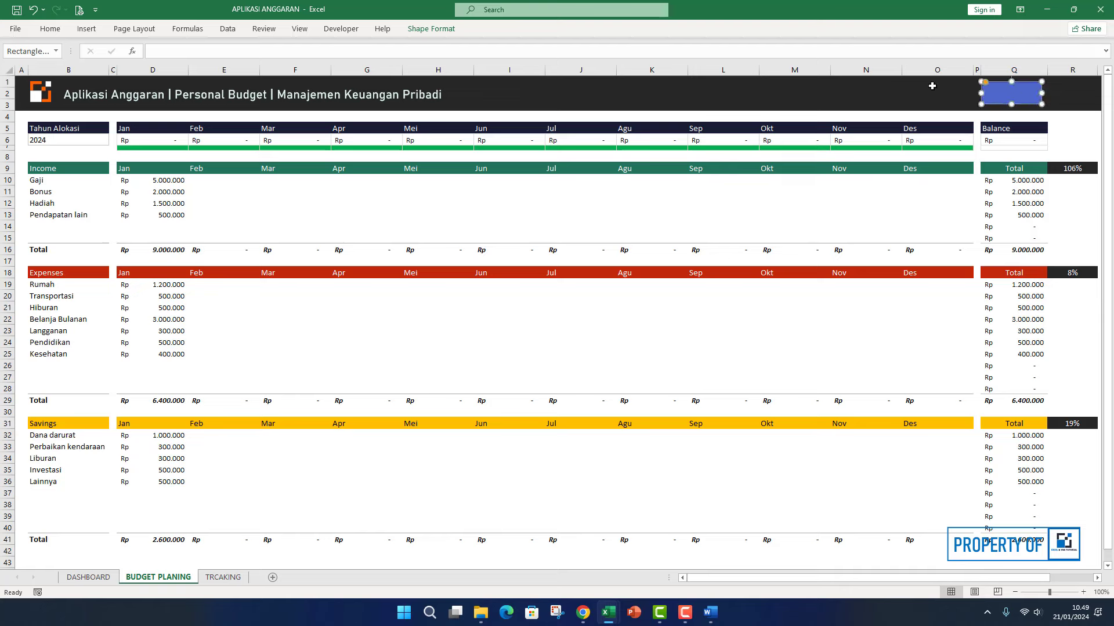
left_click(429, 29)
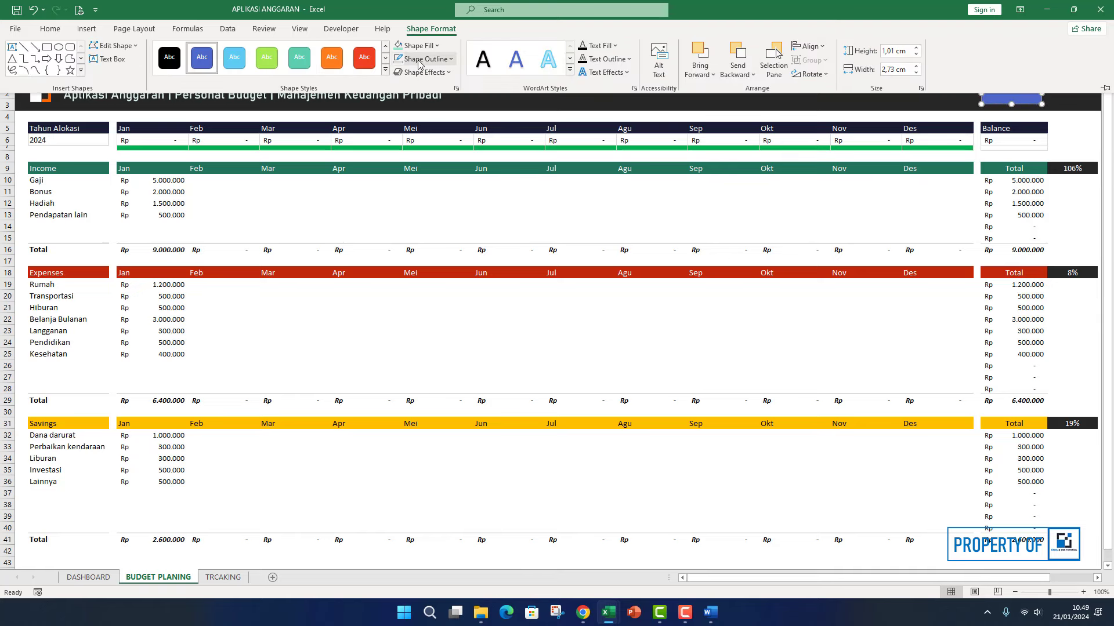
left_click(398, 45)
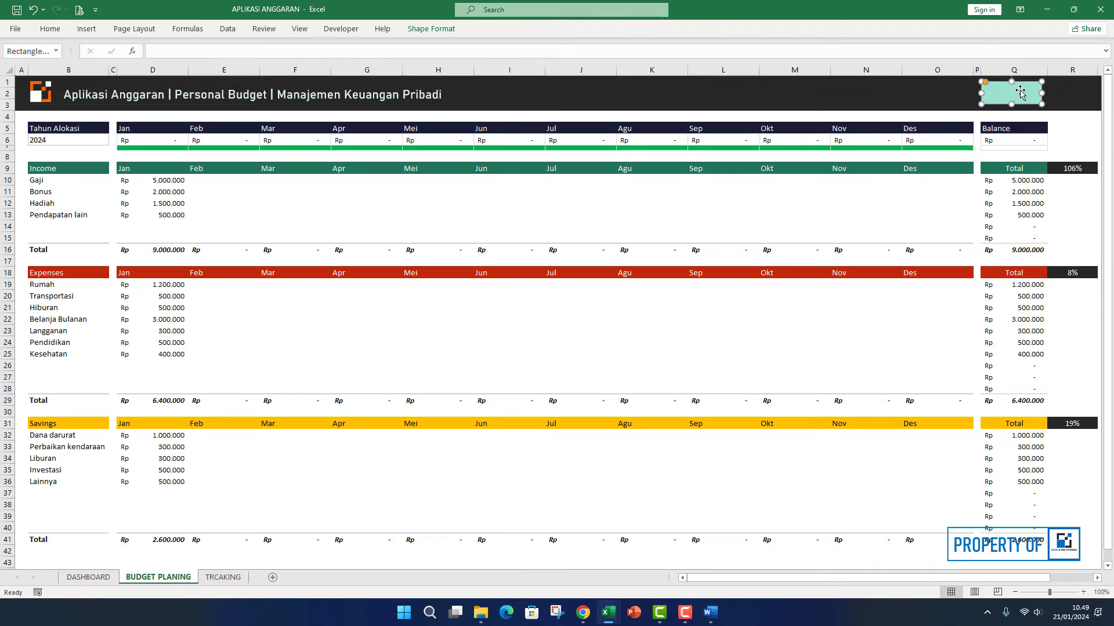
- Label the rounded rectangle in the BUDGET PLANING header with the text "Back"
right_click(1000, 102)
left_click(974, 170)
left_click(956, 97)
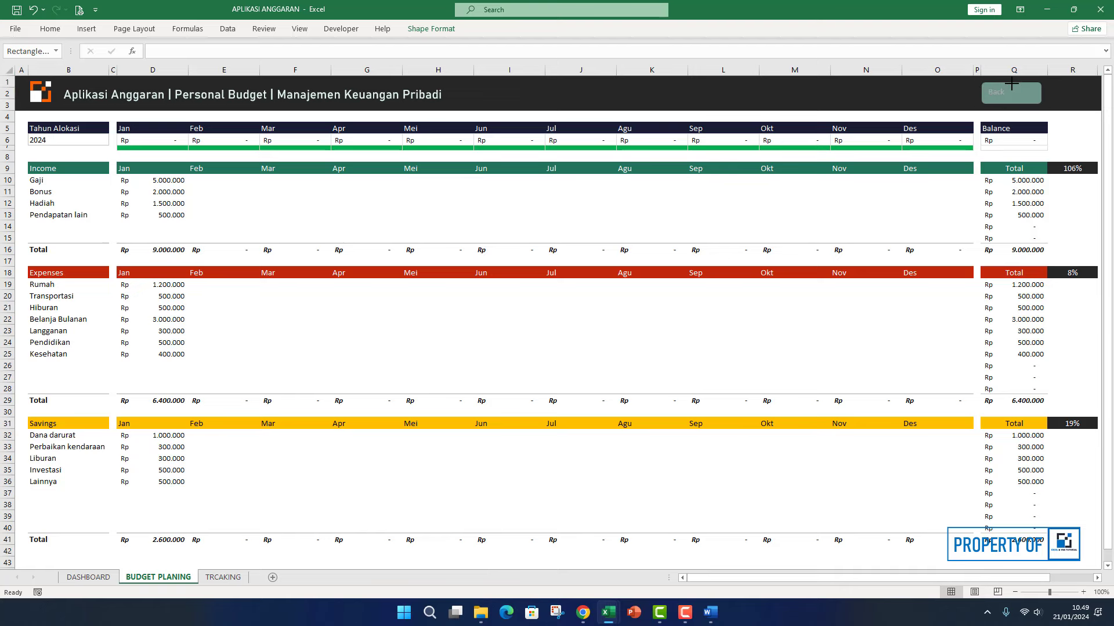
left_click(1011, 83)
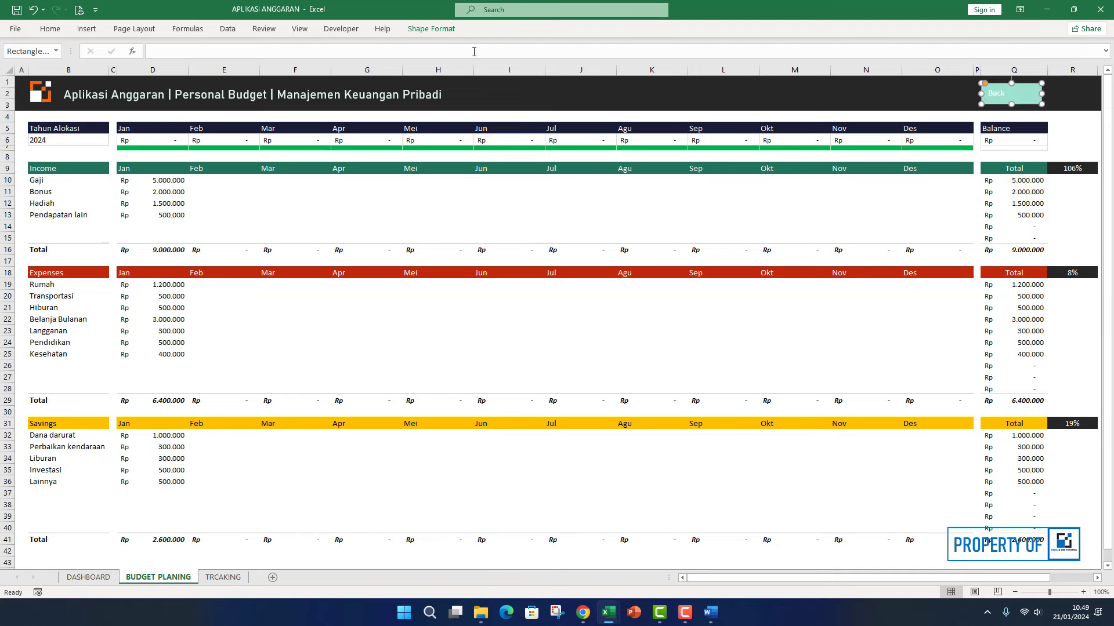
- Centre the Back label inside its shape and set it in black Bahnschrift
left_click(51, 29)
left_click(255, 51)
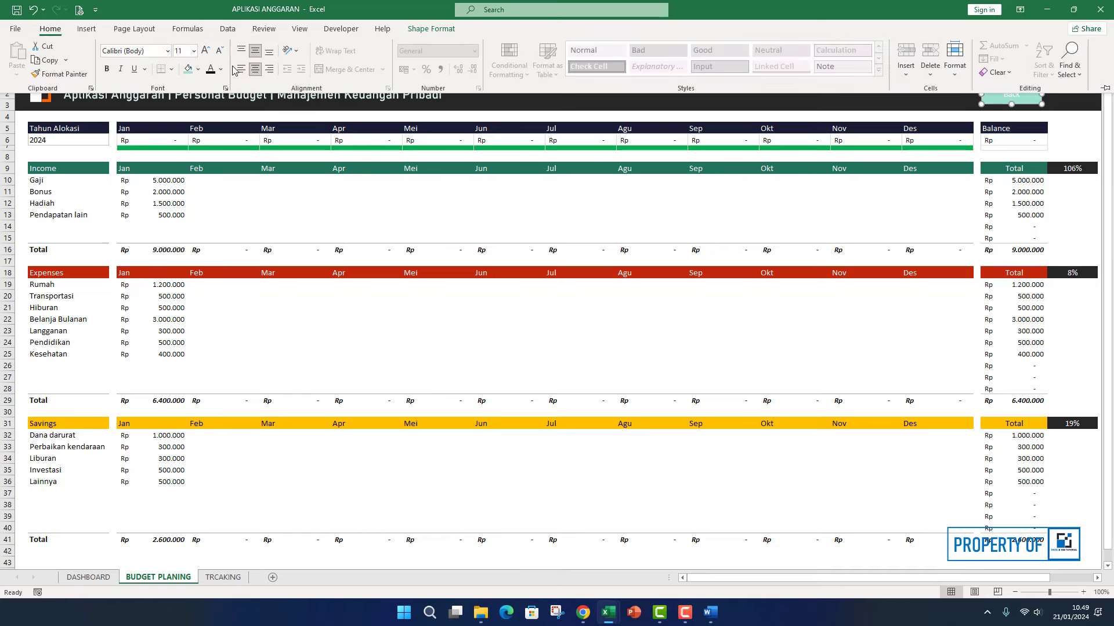
left_click(221, 69)
left_click(222, 85)
left_click(167, 51)
left_click(142, 131)
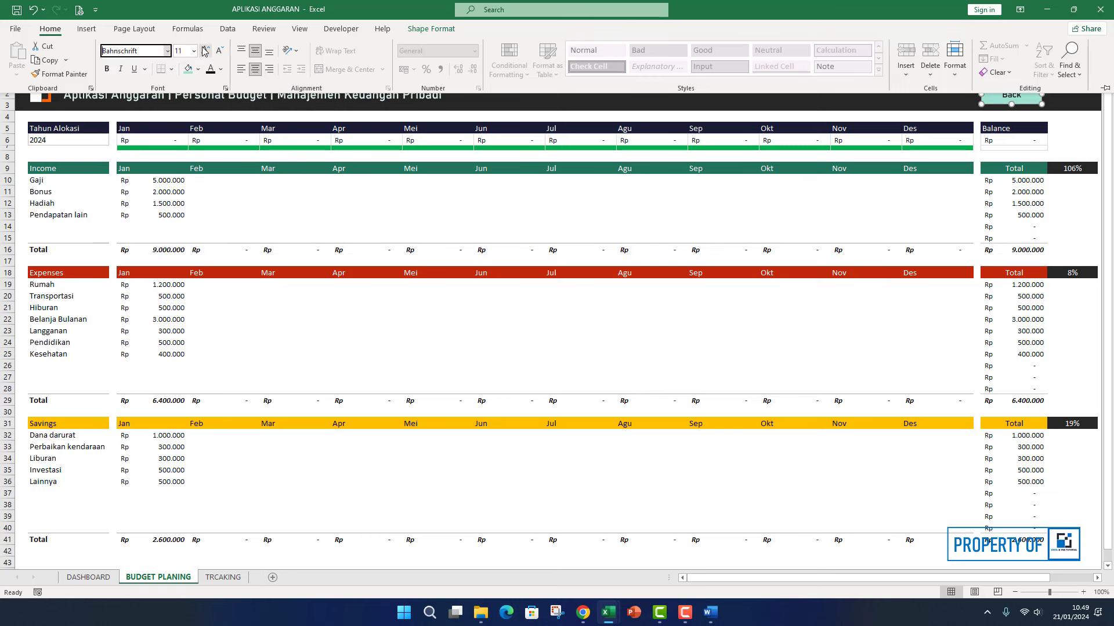
left_click(838, 156)
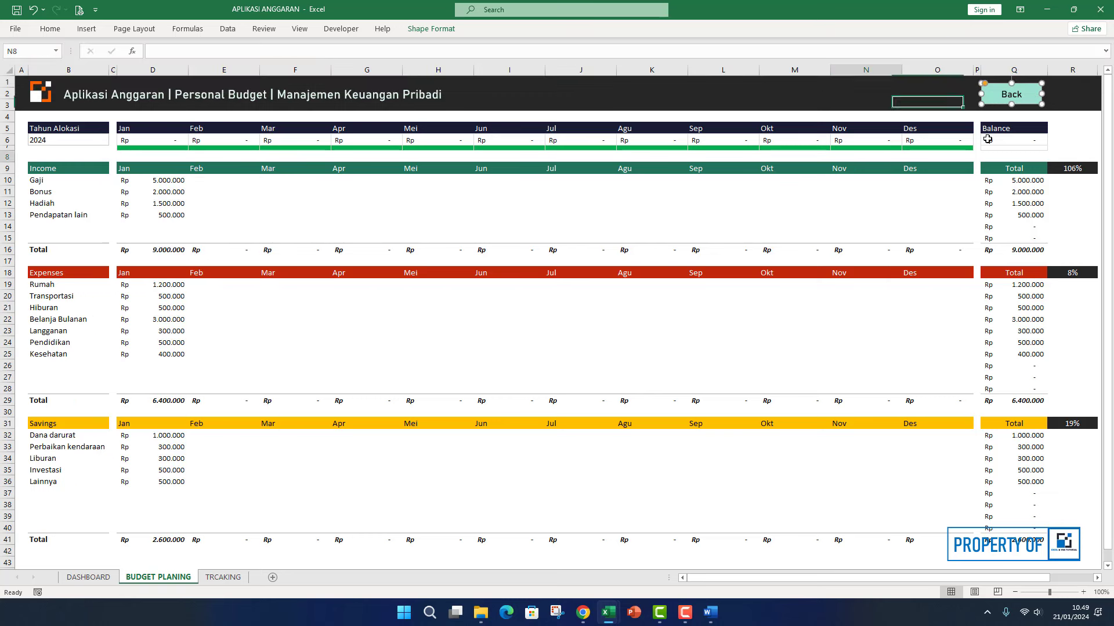
- Link the Back button on BUDGET PLANING to the DASHBOARD sheet in this document
right_click(1000, 100)
left_click(1033, 268)
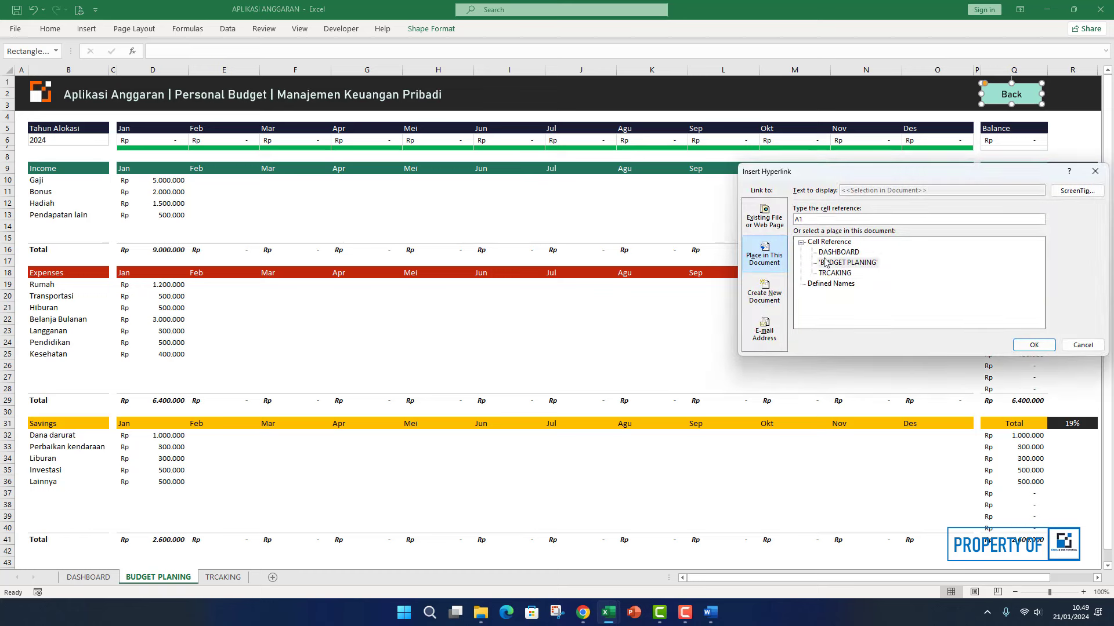
left_click(831, 254)
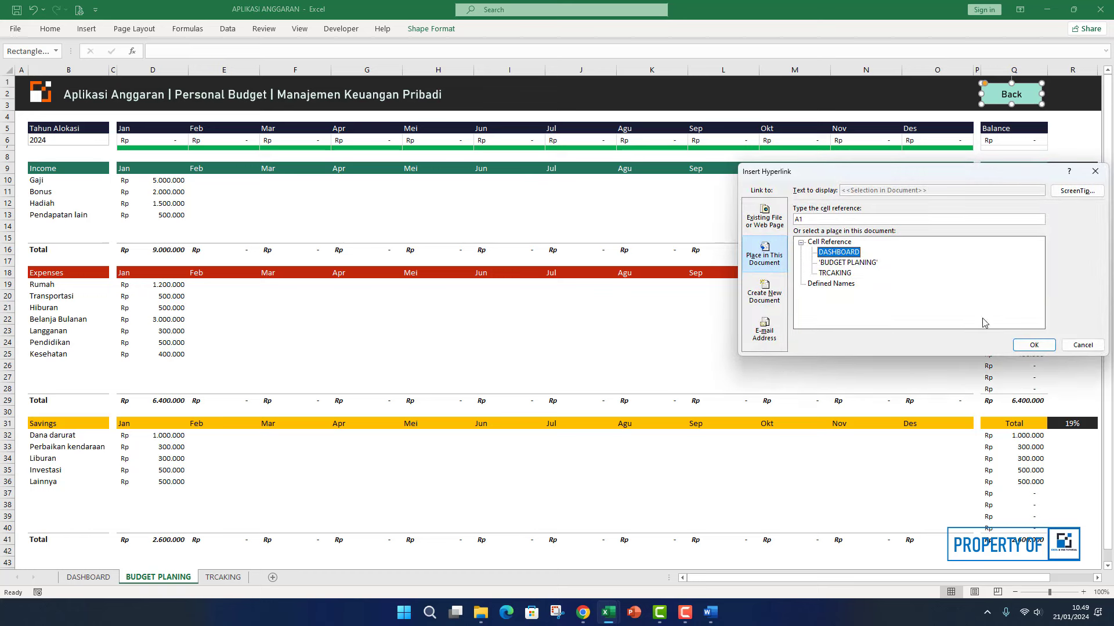
left_click(1033, 345)
- Copy the linked Back button into the TRCAKING header and place it at the header's right end in column H
right_click(1030, 103)
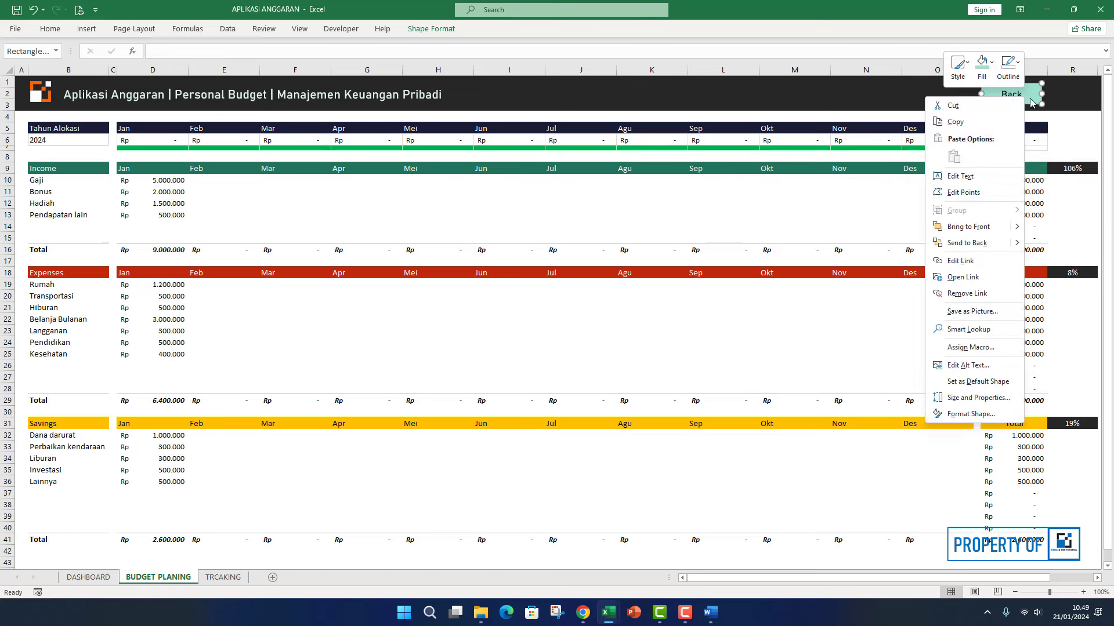
key("Escape")
left_click(223, 577)
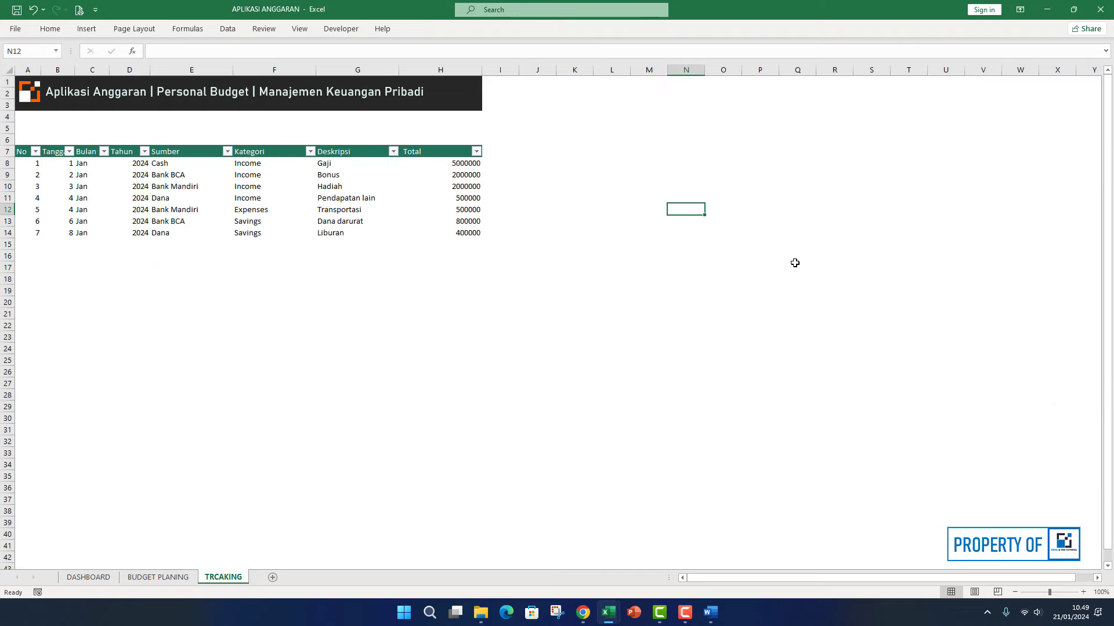
right_click(468, 88)
left_click(492, 147)
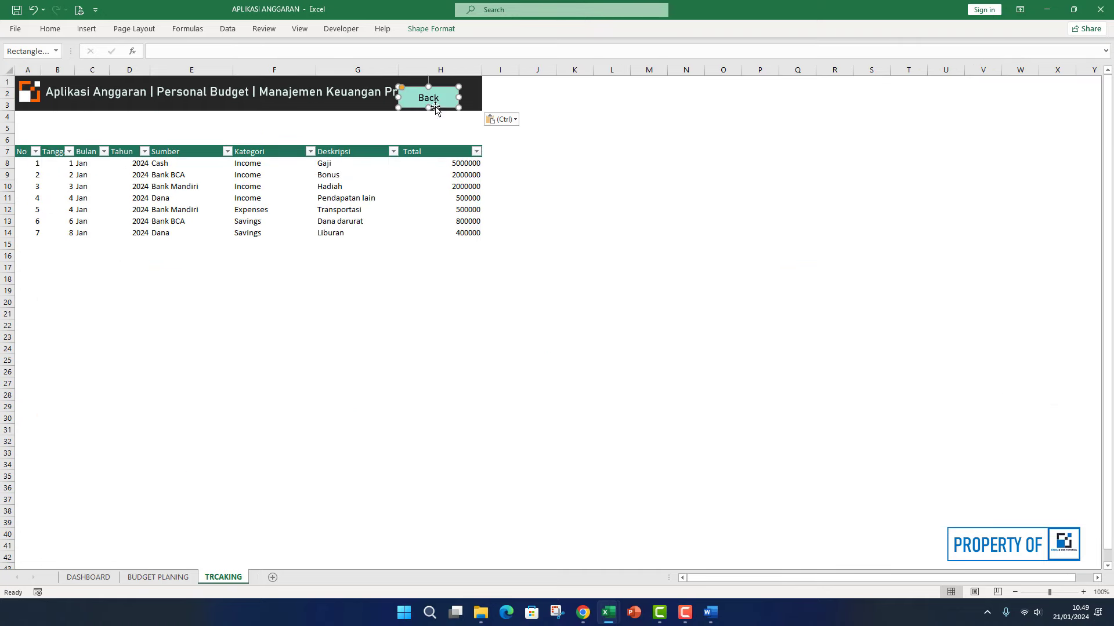
left_click_drag(462, 104, 483, 100)
- Shorten the TRCAKING header title to "Aplikasi Anggaran | Personal Budget"
left_click(387, 94)
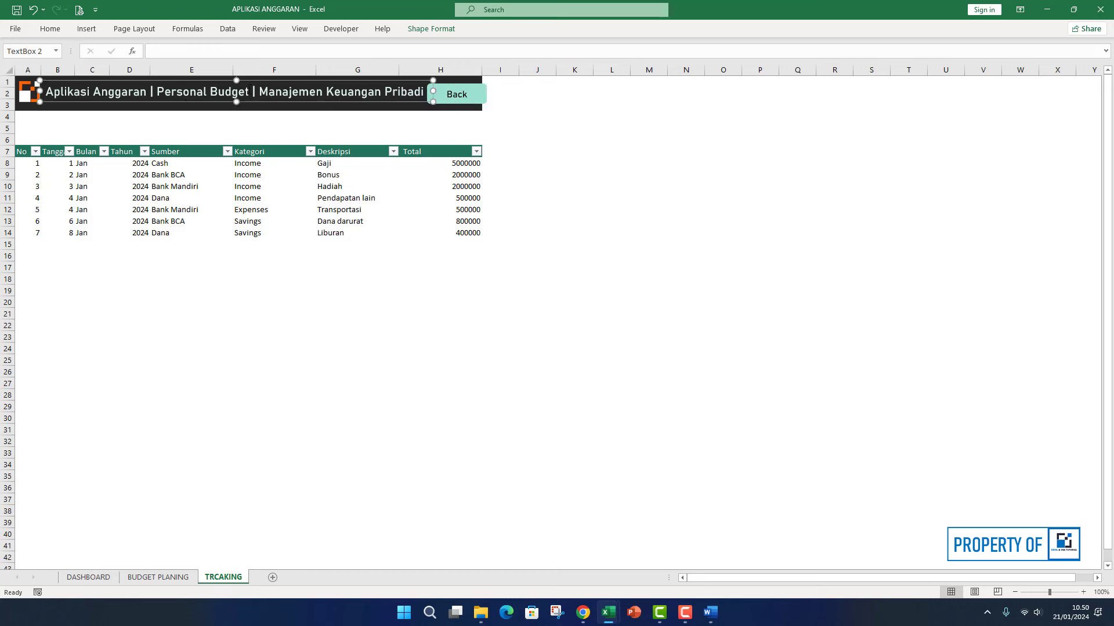
left_click_drag(261, 94, 426, 94)
key("BackSpace")
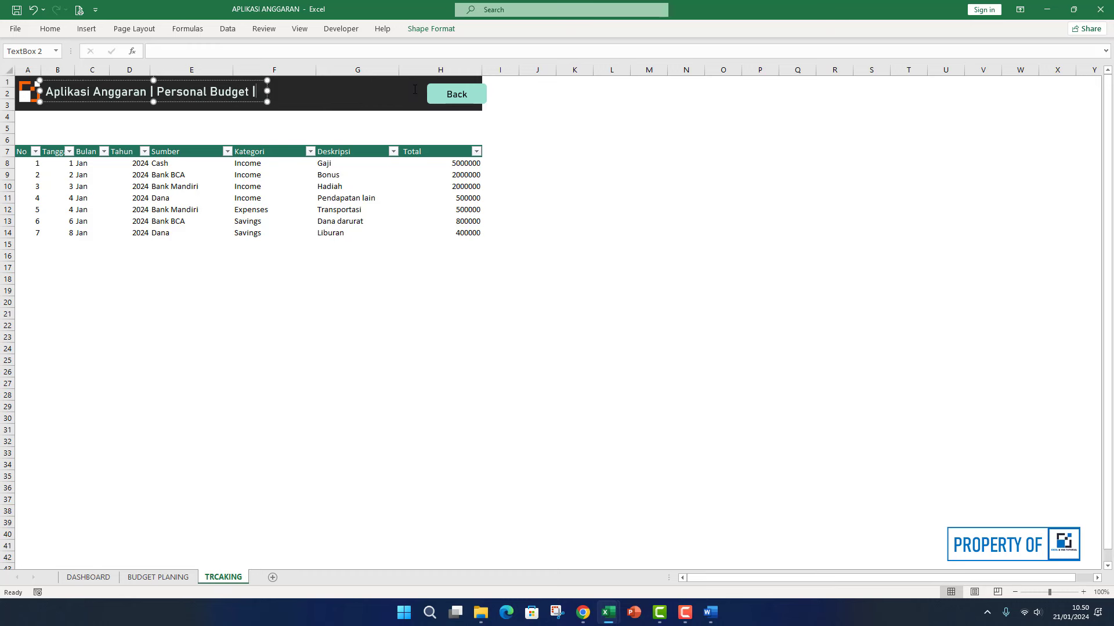
left_click(590, 115)
- Shift the Back button on TRCAKING slightly left so it sits fully inside the dark header
right_click(479, 103)
key("Escape")
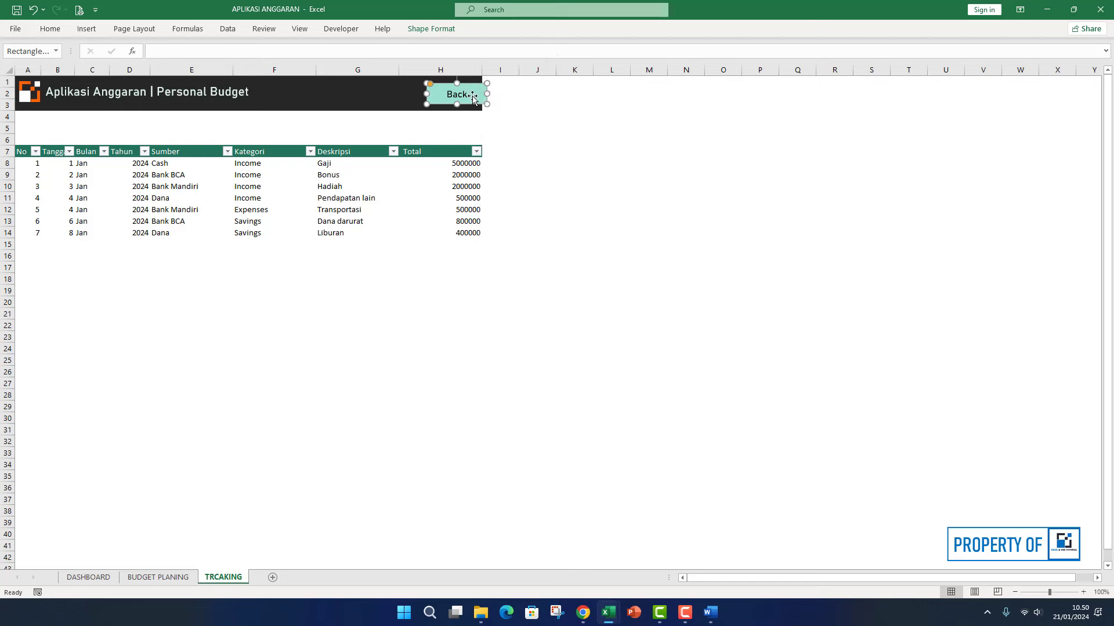
left_click_drag(479, 100, 467, 98)
key("Escape")
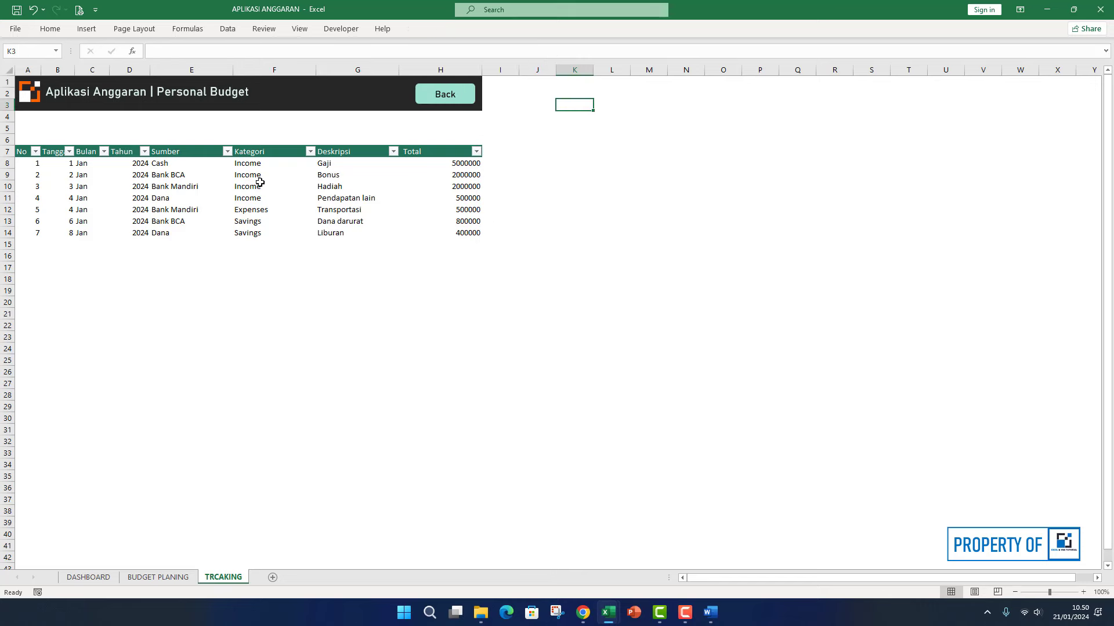
- Test the Back buttons on TRCAKING and BUDGET PLANING together with the DASHBOARD's Tracking and Budget Plan buttons
left_click(464, 108)
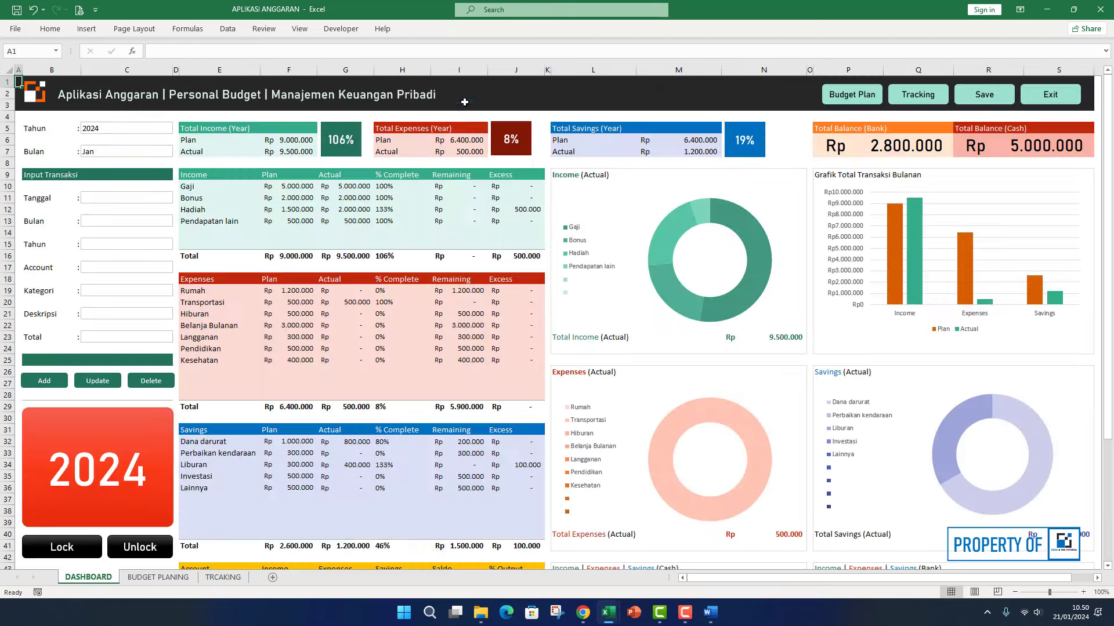
left_click(938, 96)
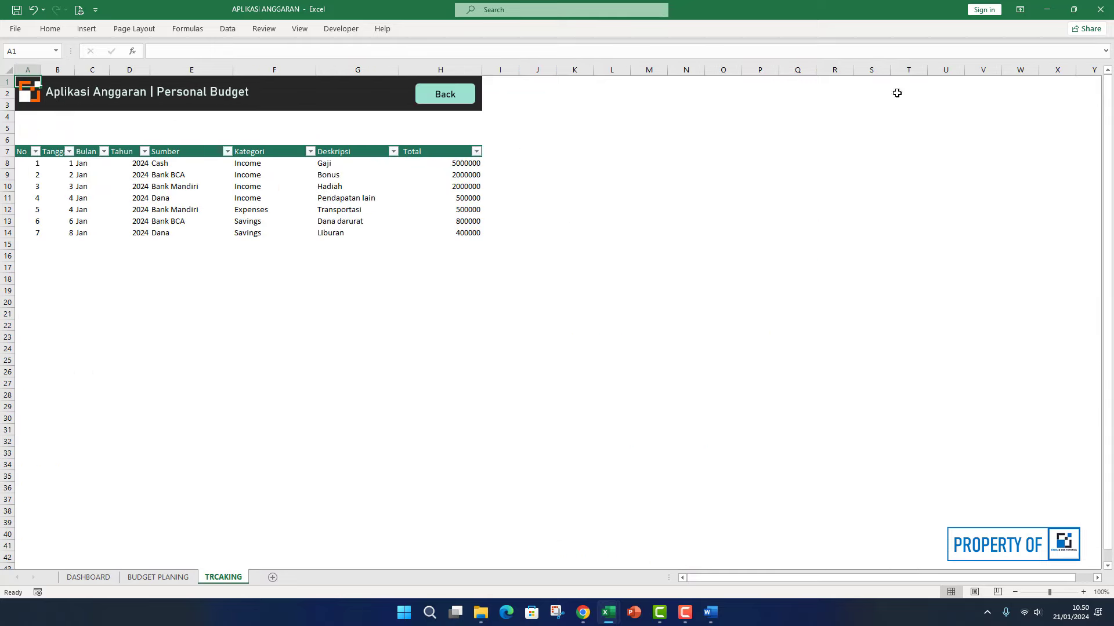
left_click(456, 106)
left_click(868, 96)
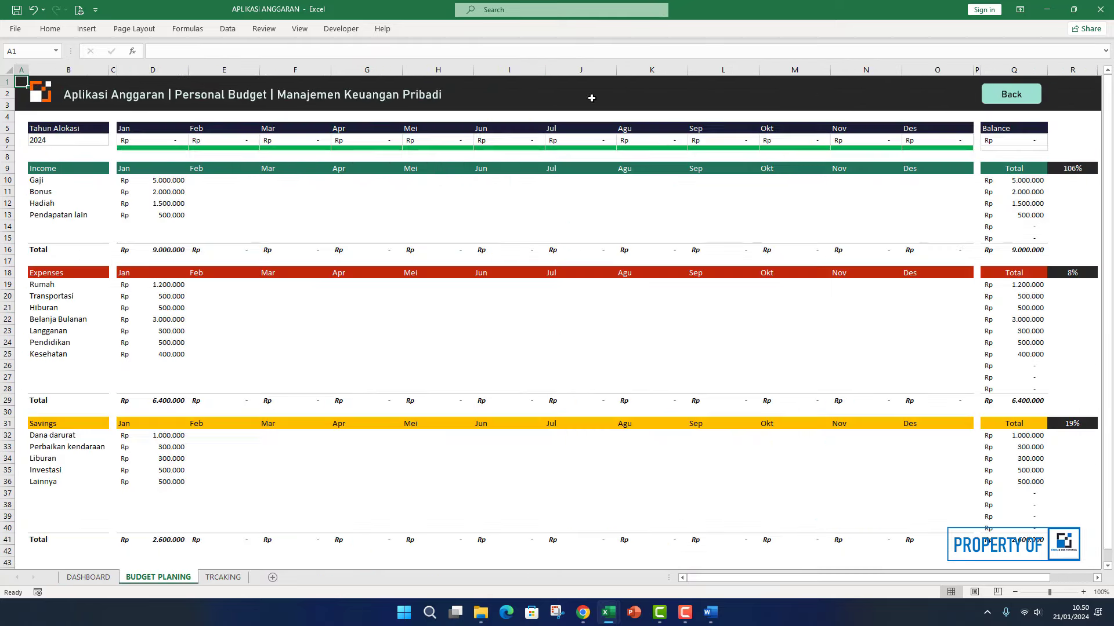
left_click(1025, 102)
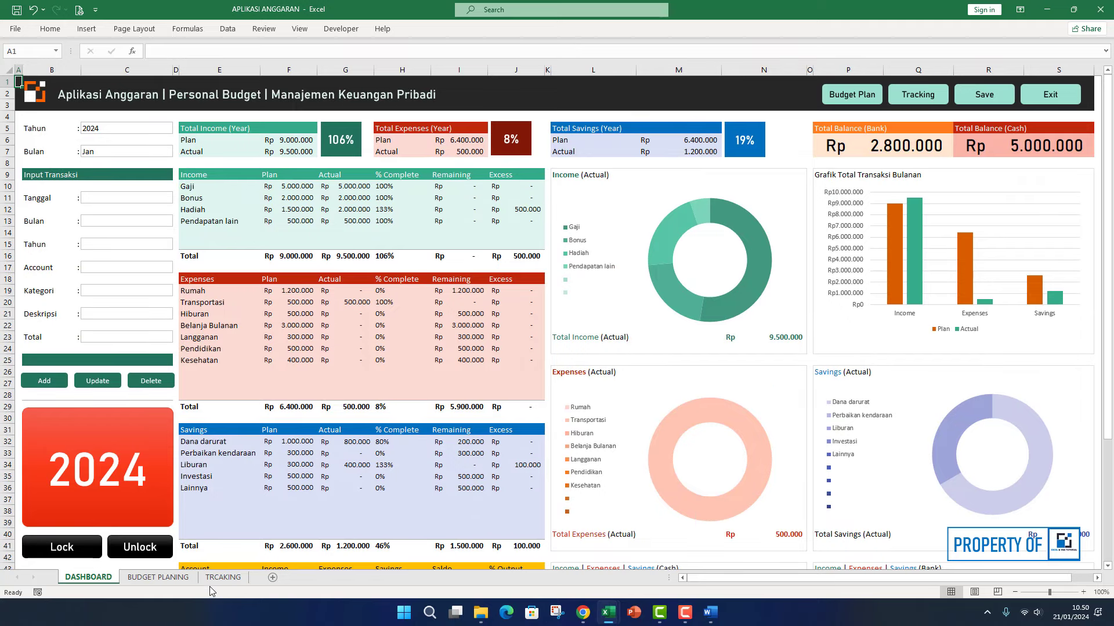
- Freeze the panes of the TRCAKING sheet above row 8, keeping the header and table headings in view
left_click(221, 578)
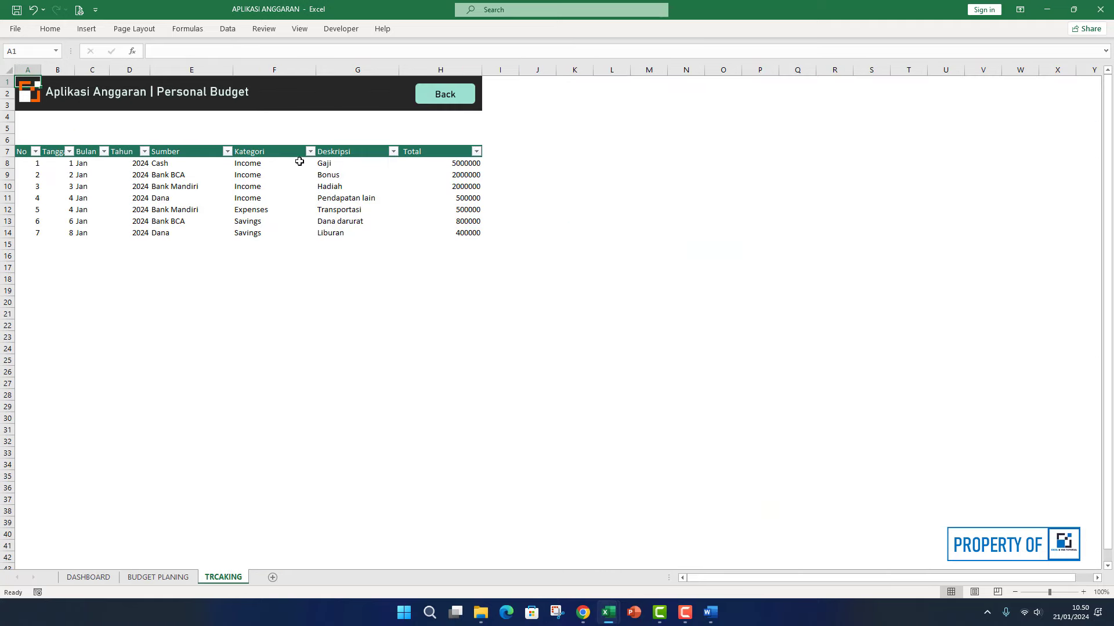
left_click(288, 253)
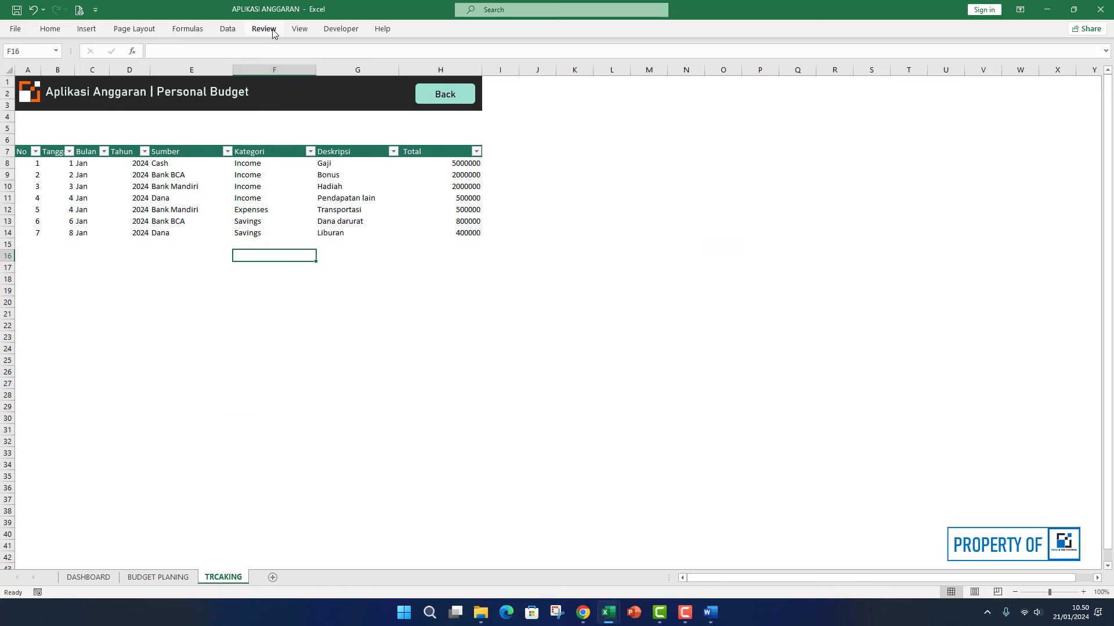
scroll(180, 169, "down", 1)
scroll(174, 167, "up", 1)
left_click(3, 163)
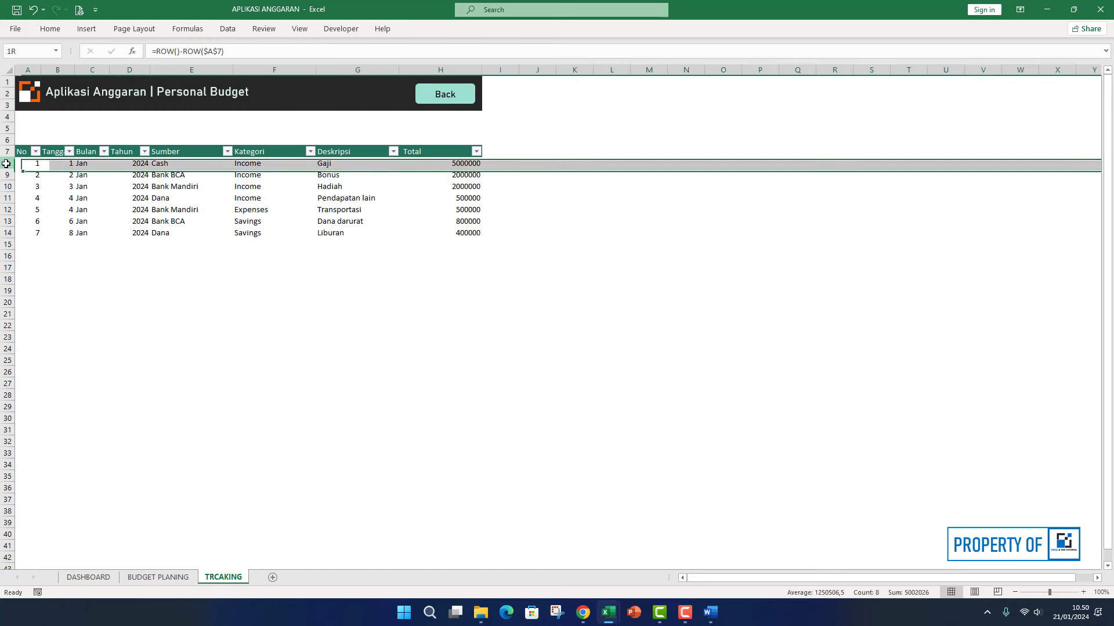
left_click(277, 29)
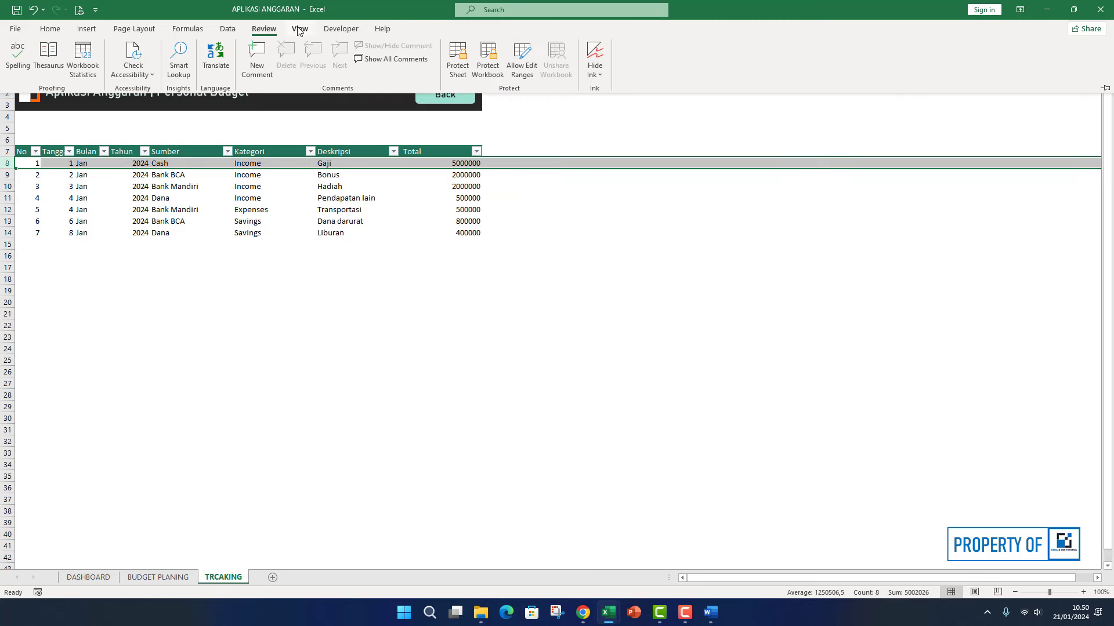
left_click(299, 29)
left_click(395, 72)
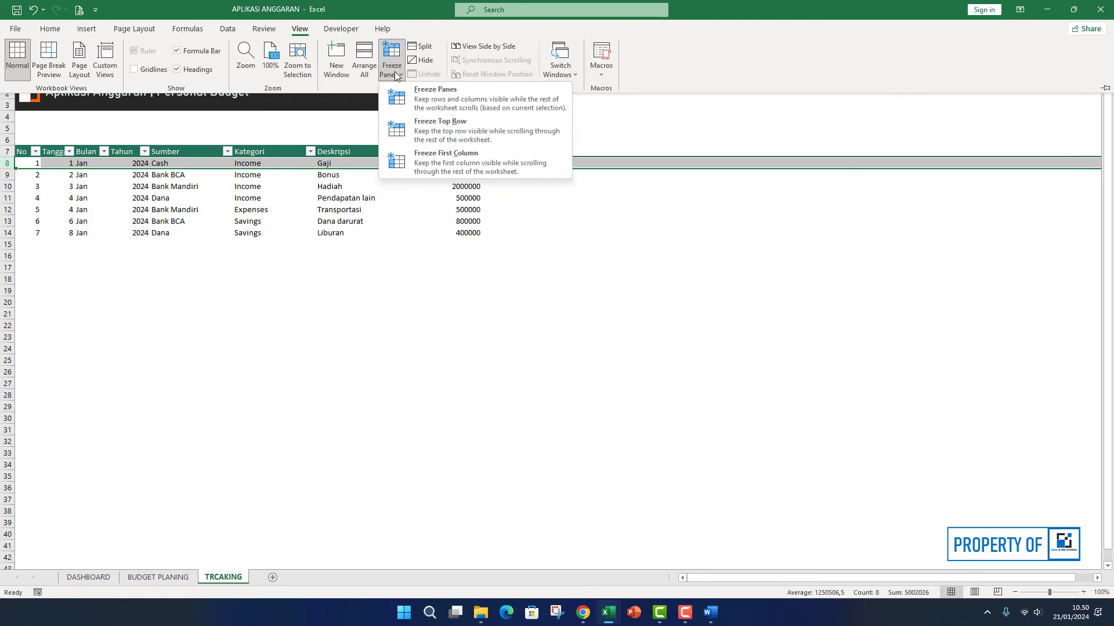
left_click(416, 100)
- Scroll through the TRCAKING table to check the frozen rows, and return to DASHBOARD with the Back button
left_click(231, 244)
scroll(231, 239, "down", 3)
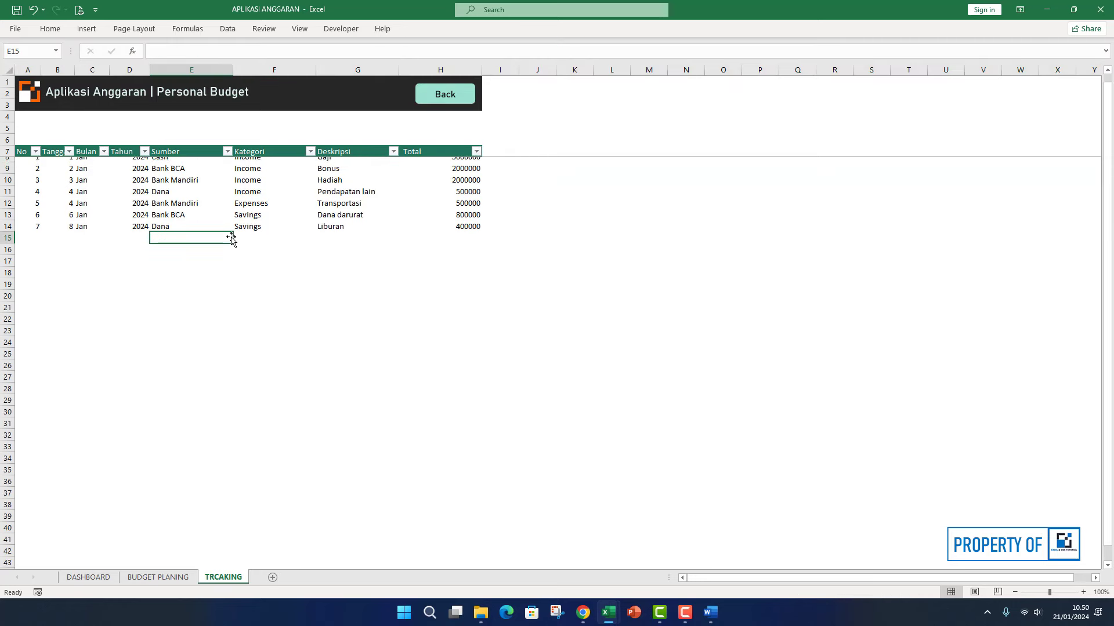
scroll(231, 239, "up", 3)
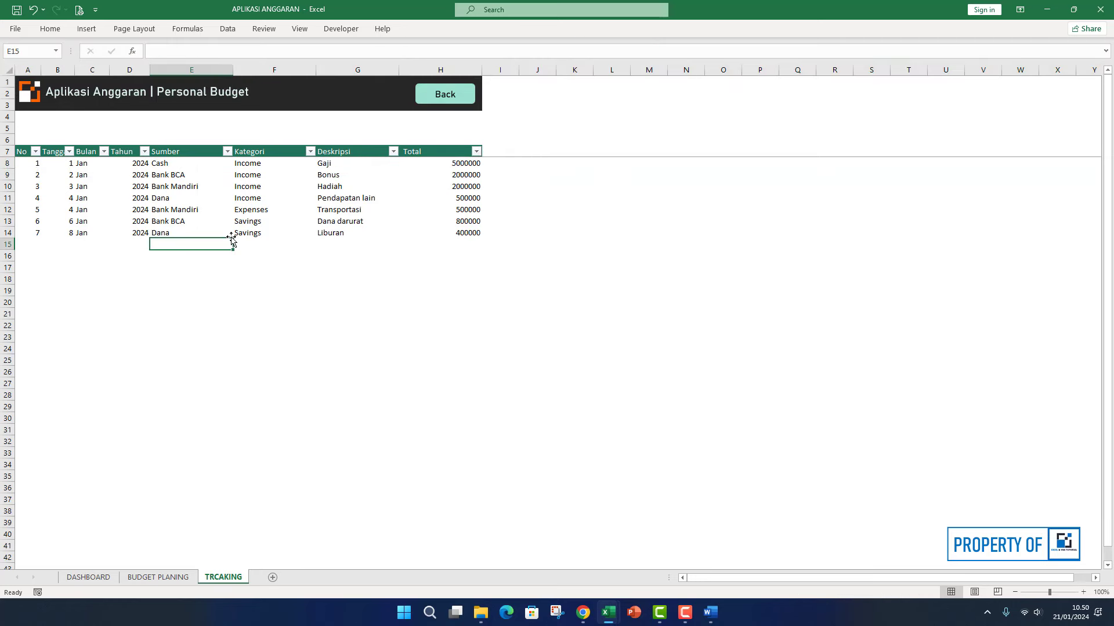
left_click(443, 98)
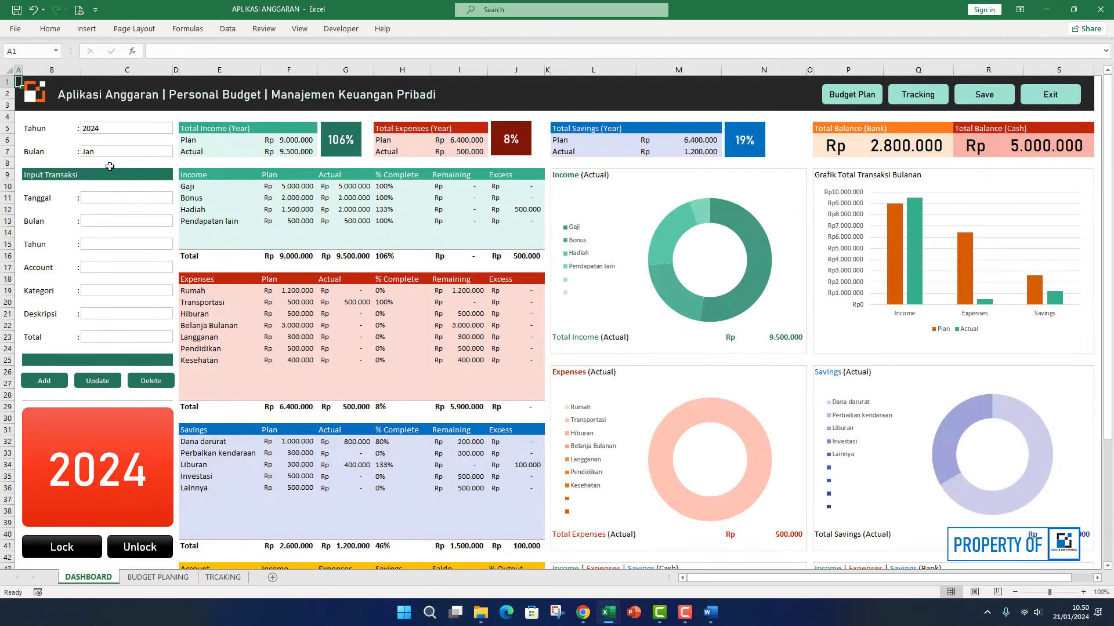
- Freeze the DASHBOARD panes above row 8 and scroll the sheet to check that the header and summary rows stay fixed
left_click(8, 163)
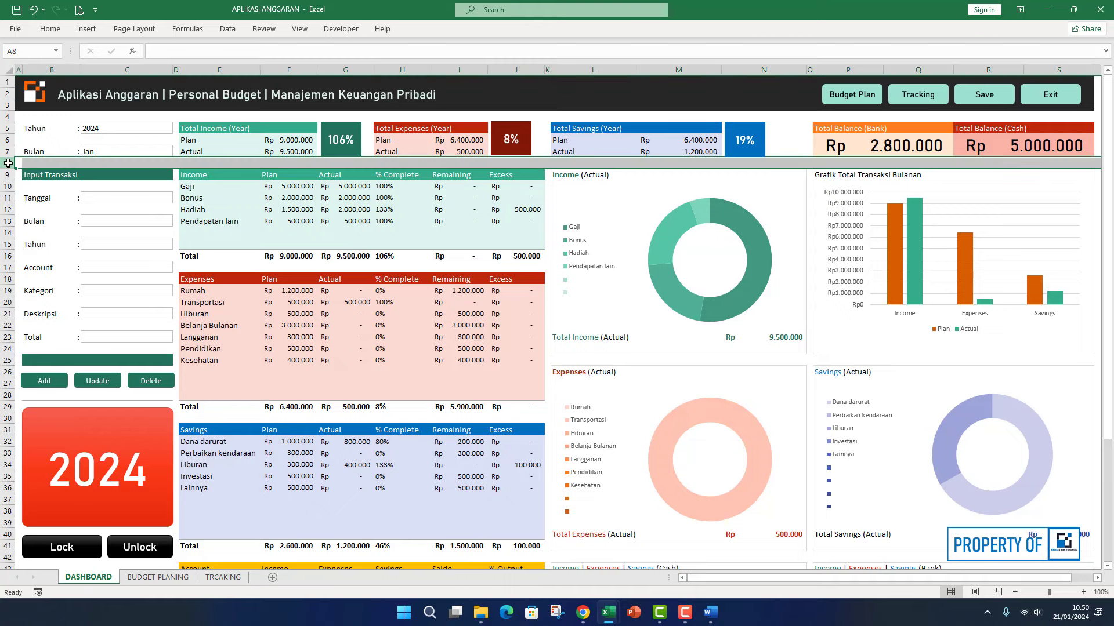
left_click(299, 28)
left_click(392, 74)
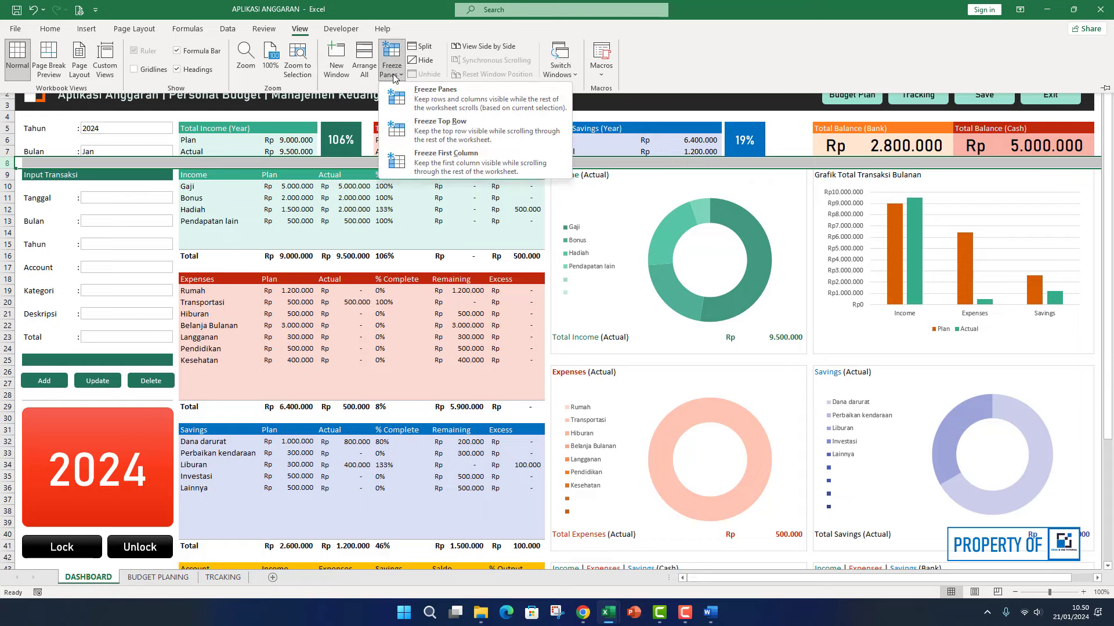
left_click(429, 112)
left_click(166, 187)
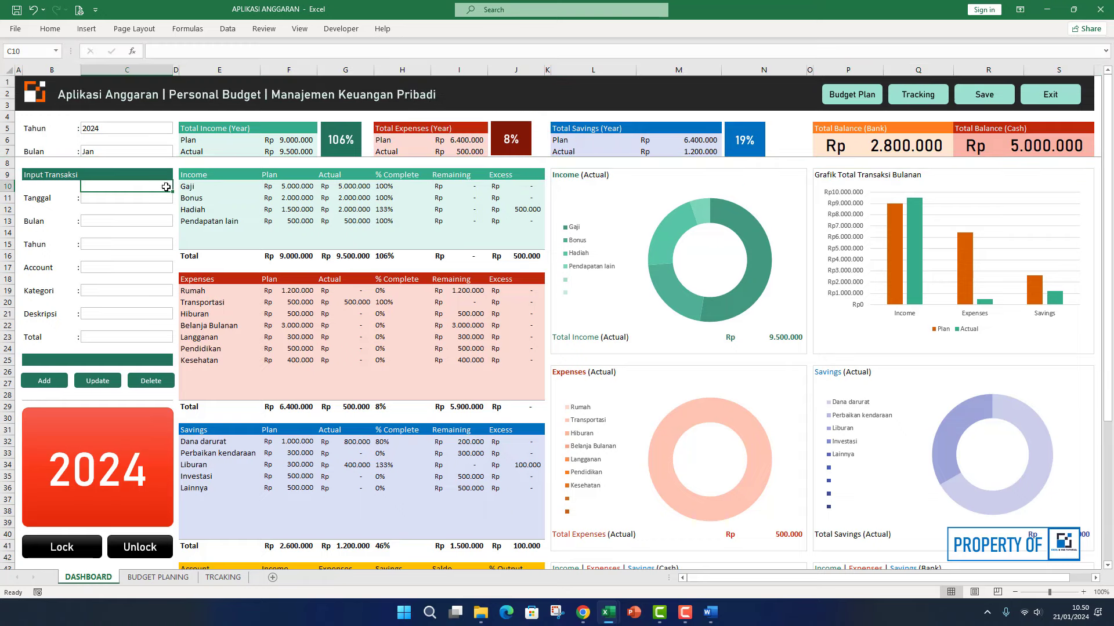
scroll(163, 176, "down", 10)
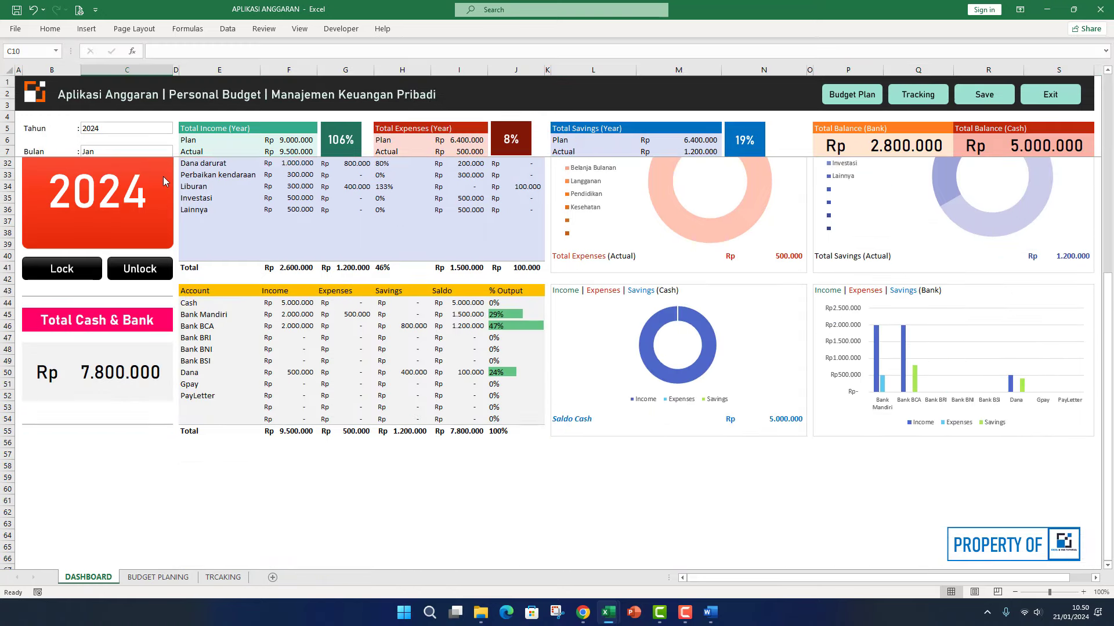
scroll(163, 180, "up", 5)
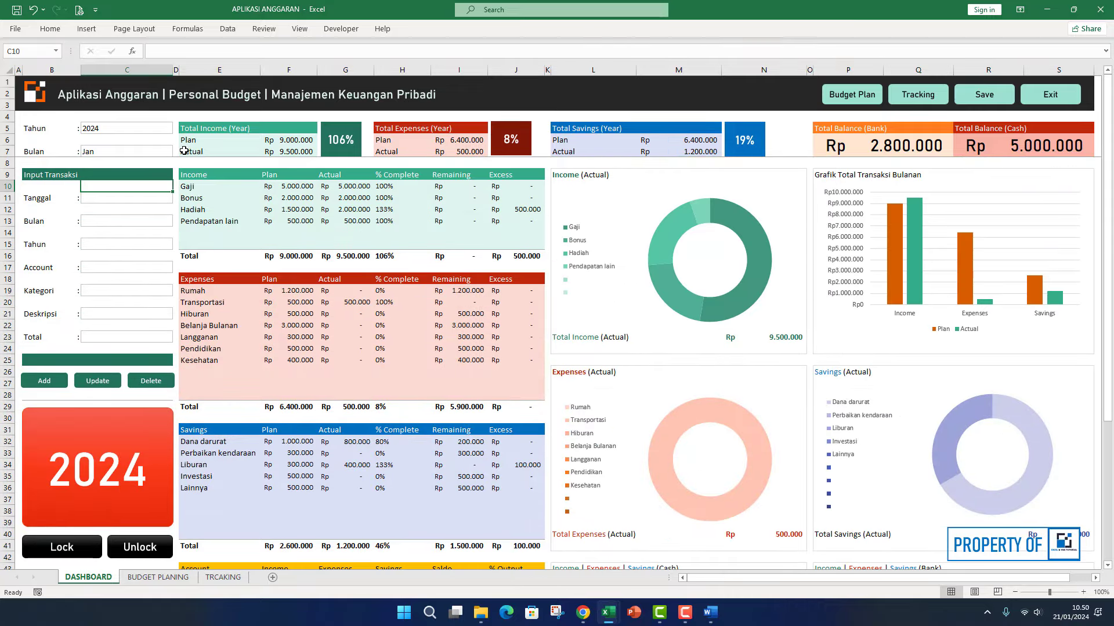
- Open BUDGET PLANING through the DASHBOARD's Budget Plan button and freeze its panes above row 8
left_click(875, 98)
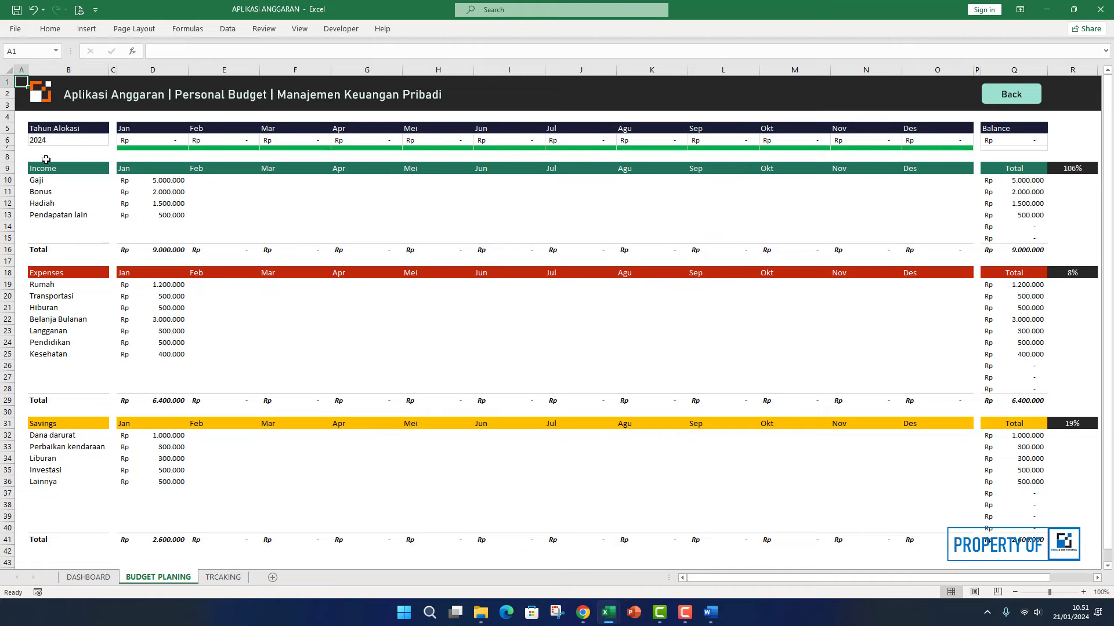
left_click(9, 157)
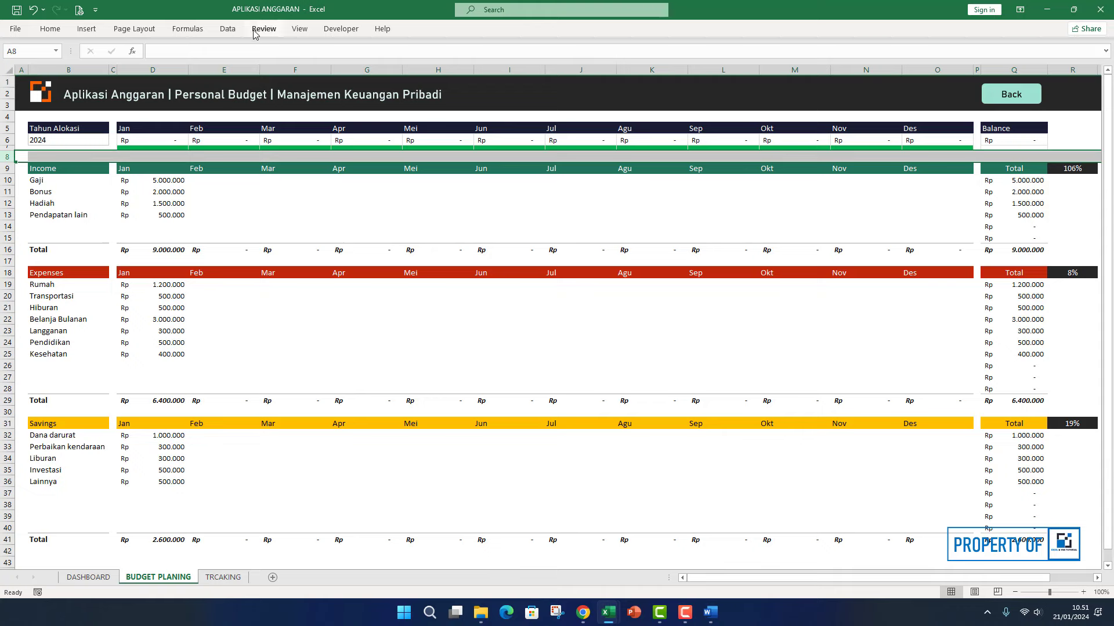
left_click(300, 28)
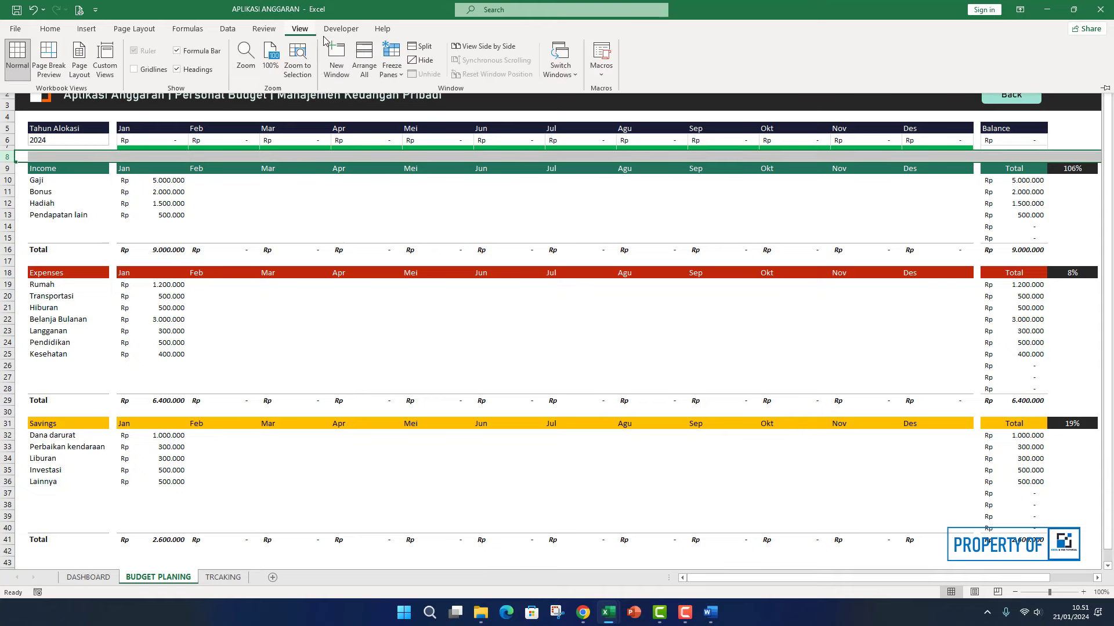
left_click(392, 65)
left_click(415, 104)
left_click(290, 193)
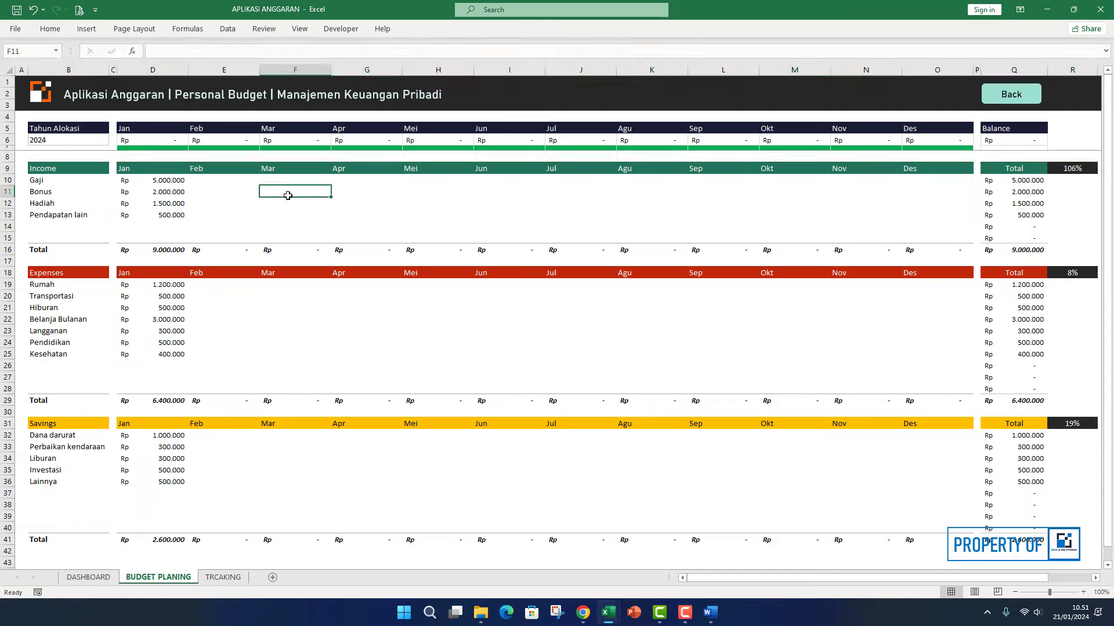
- Scroll through BUDGET PLANING to check its frozen rows, return with the Back button, and check the DASHBOARD's scrolling too
scroll(288, 197, "down", 4)
scroll(288, 197, "up", 4)
left_click(996, 94)
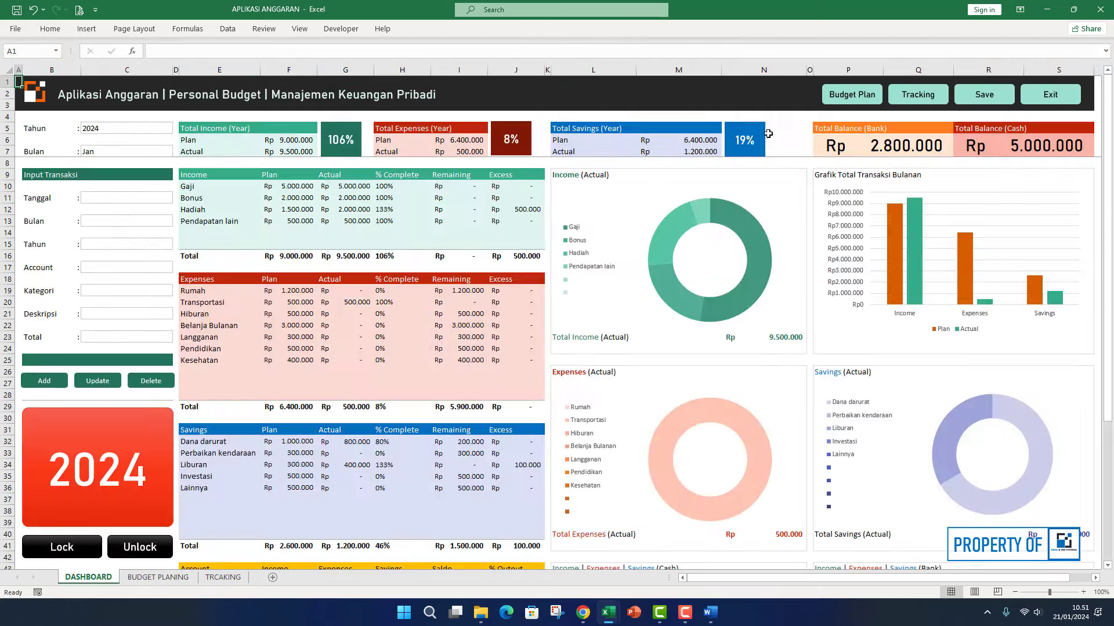
scroll(601, 264, "down", 4)
scroll(601, 265, "up", 3)
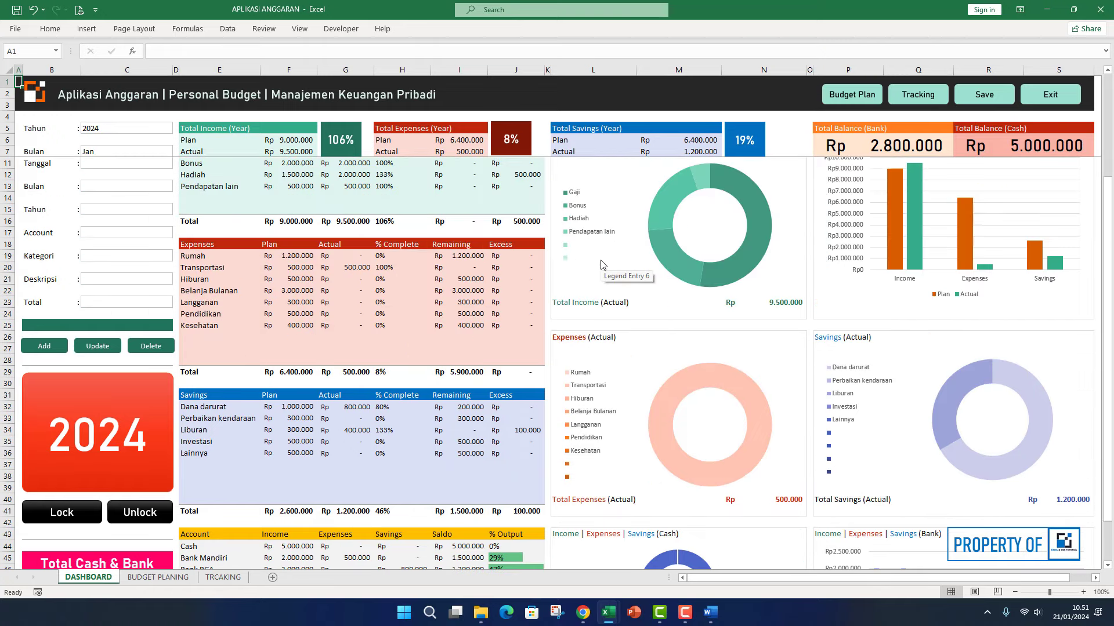
scroll(601, 264, "up", 1)
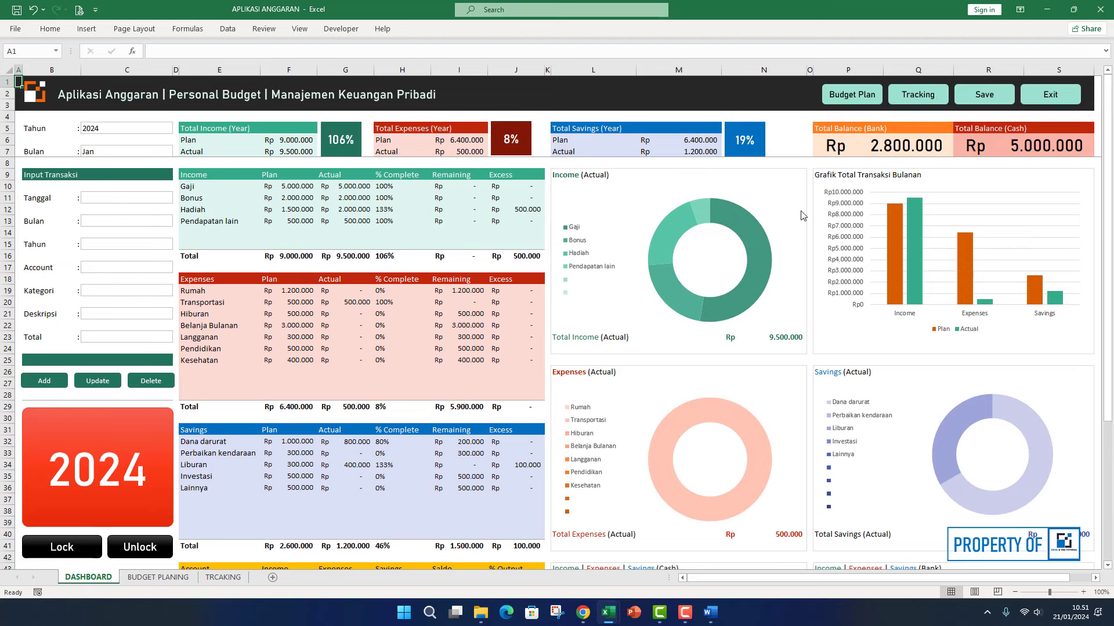
- Open TRCAKING through the Tracking button, look through the table's column filters, and return to DASHBOARD with the Back button
left_click(910, 95)
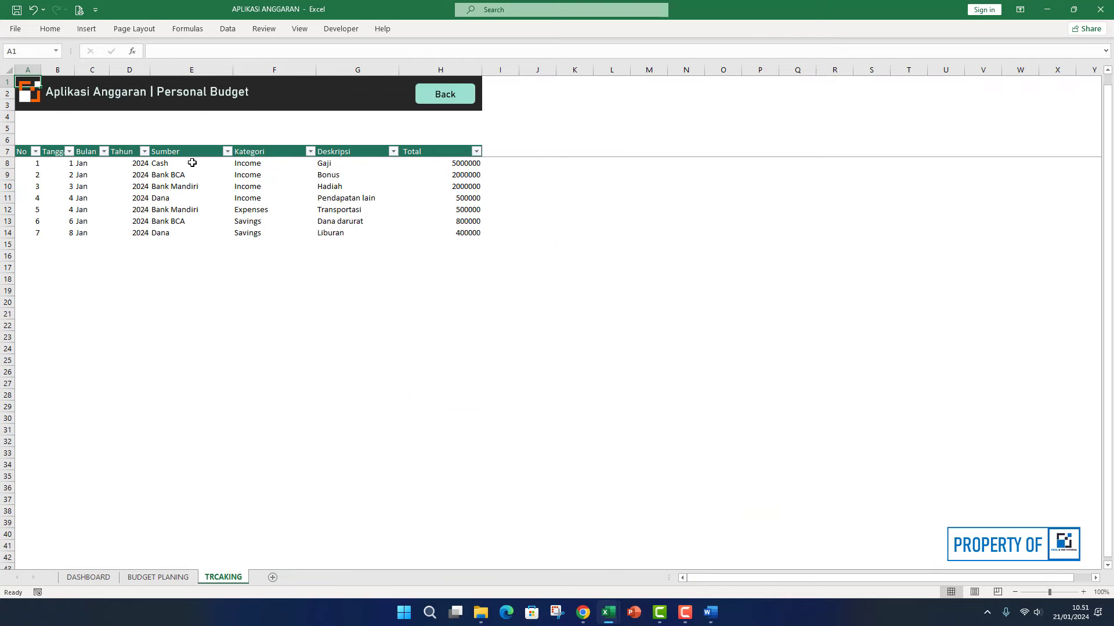
left_click(104, 152)
left_click(139, 151)
left_click(227, 151)
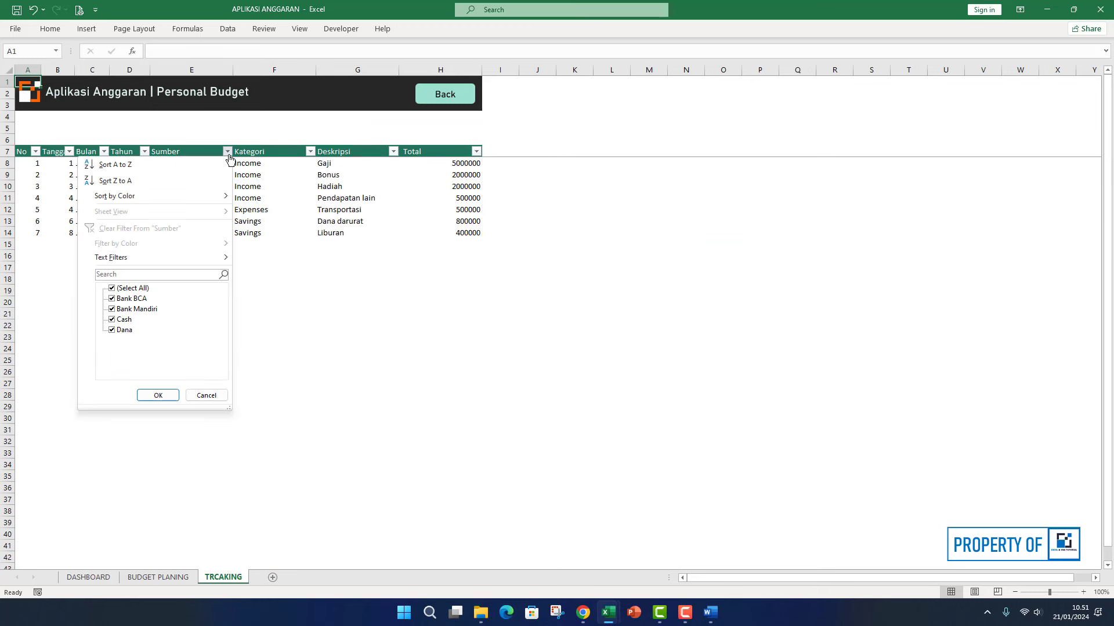
left_click(310, 157)
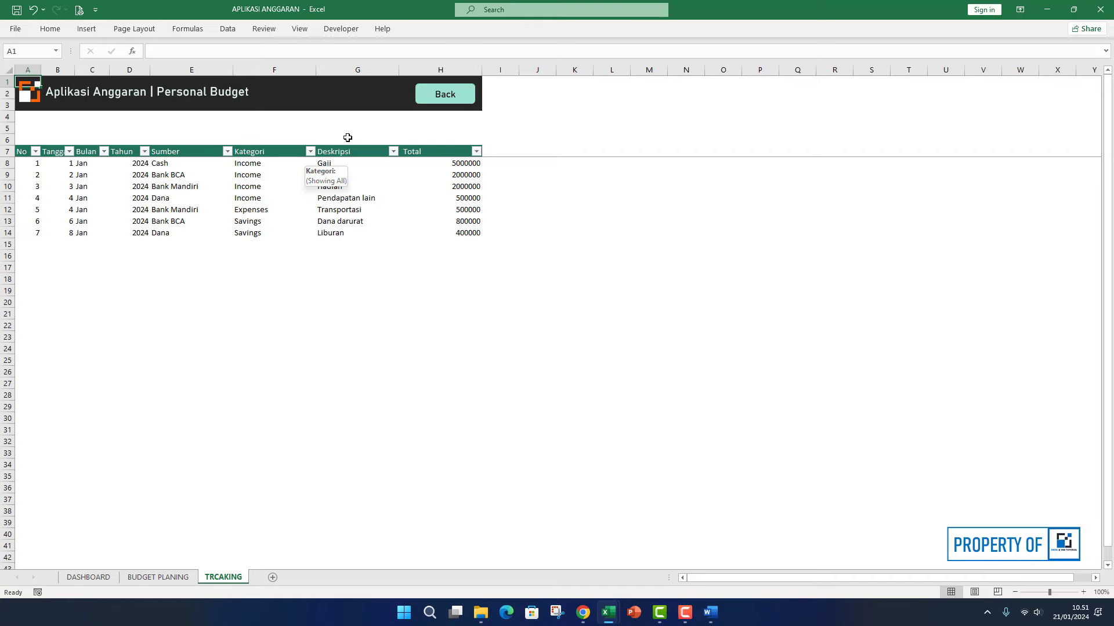
left_click(468, 97)
left_click(534, 120)
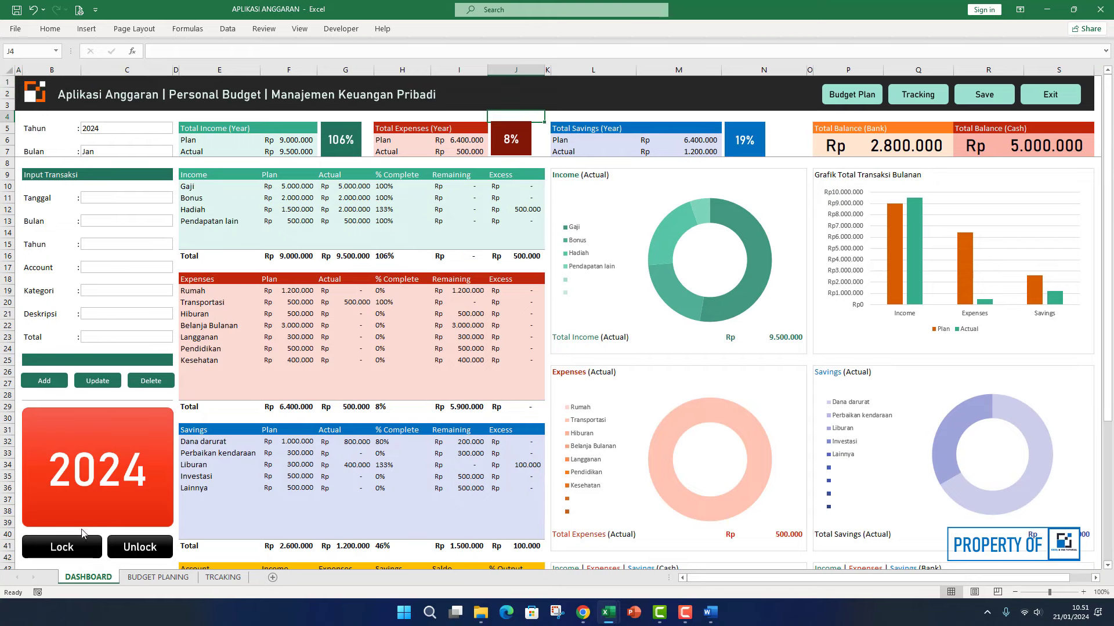
- Inspect the transaction input cells and the contents of the Tahun and Bulan cells on DASHBOARD
left_click(140, 243)
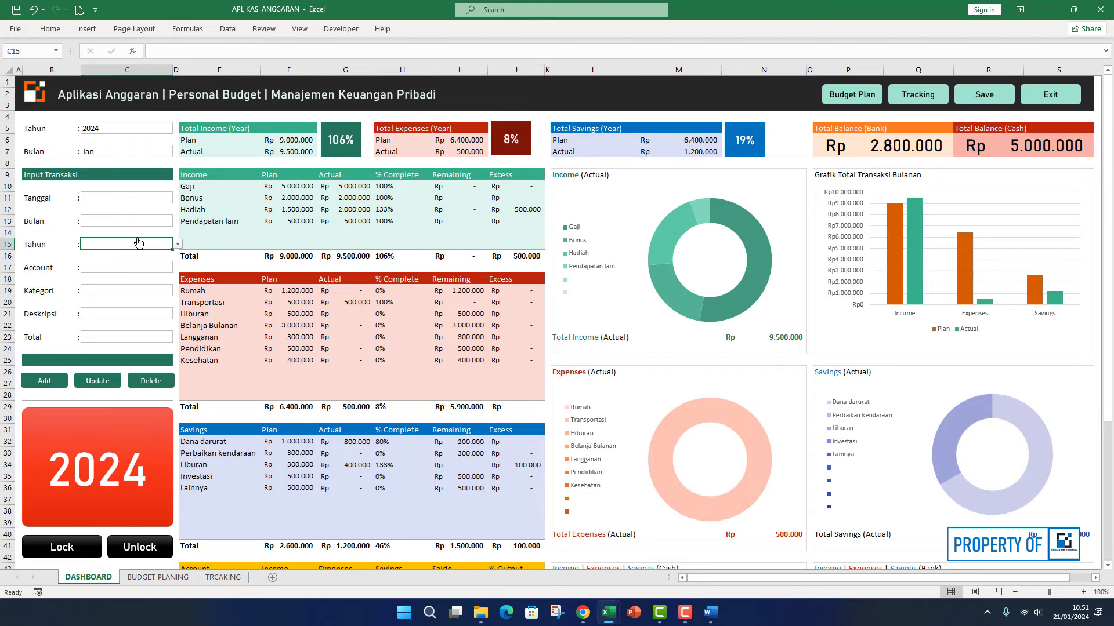
left_click(136, 200)
left_click(176, 150)
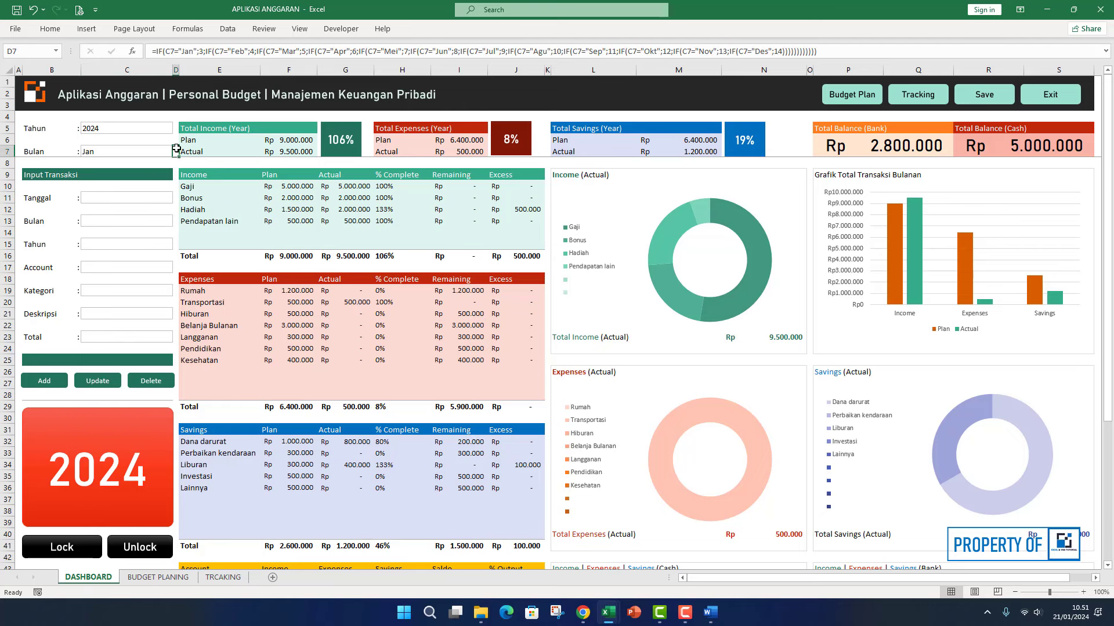
left_click(164, 150)
left_click(159, 128)
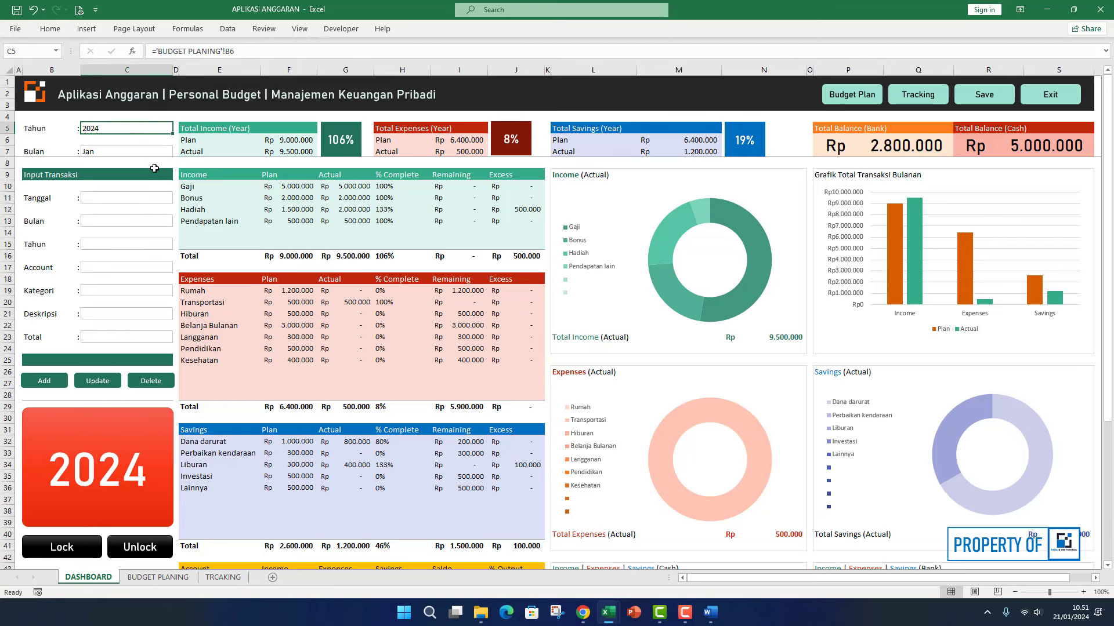
left_click(142, 208)
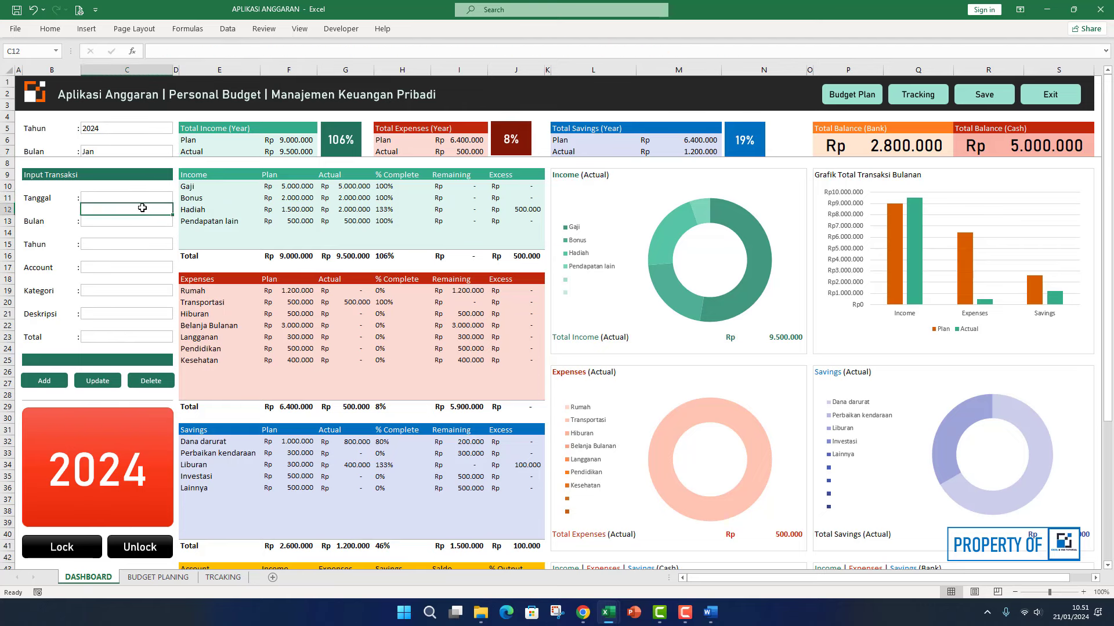